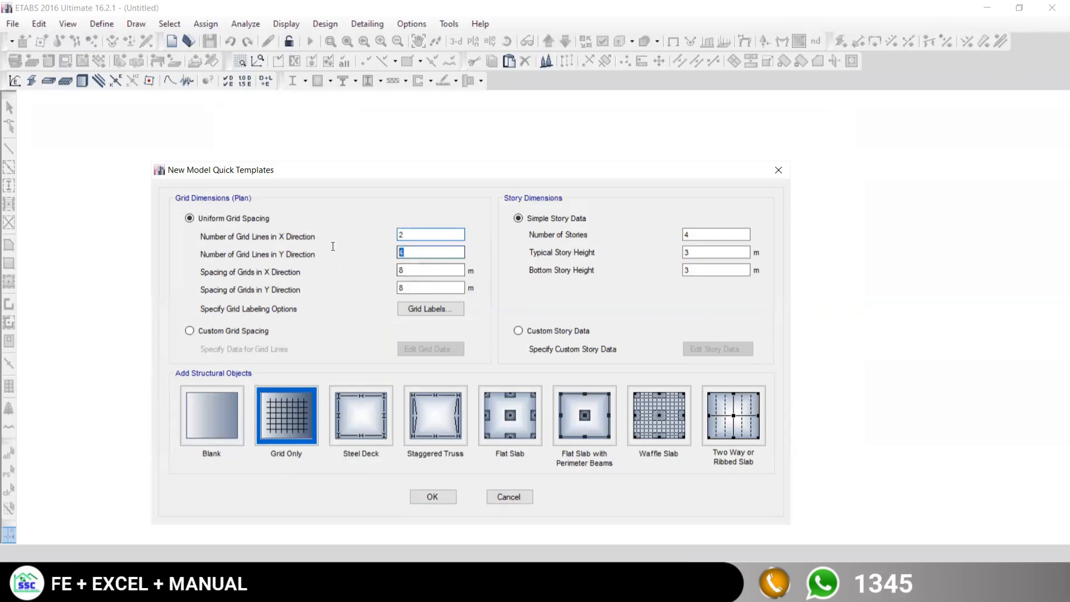
# Set the number of grid lines in the Y direction to 1 and check Problem 6.4 in the PDF for the cantilever's length
pyautogui.write('1')
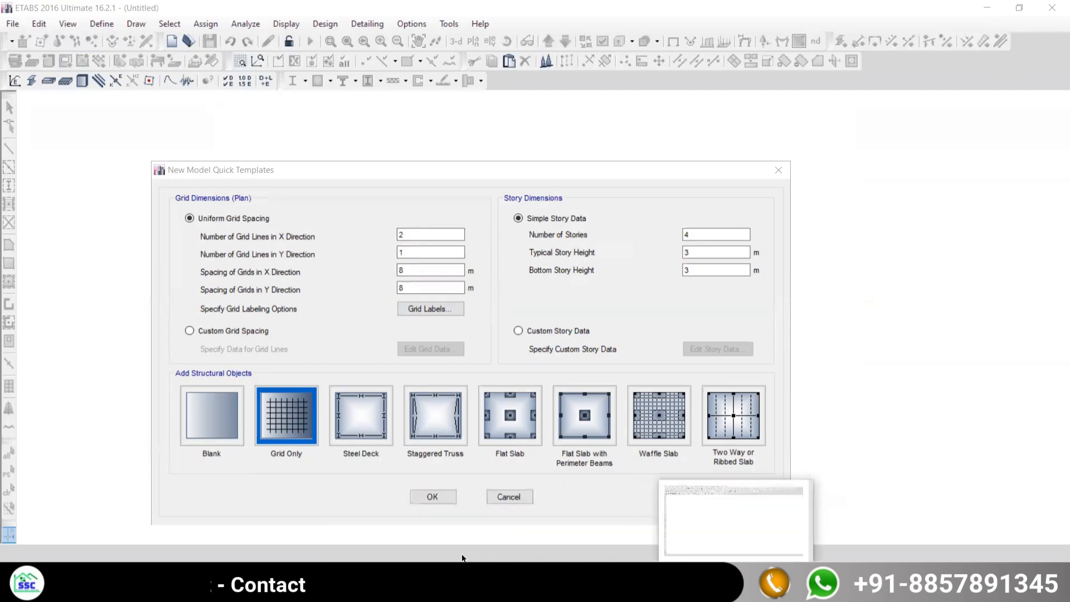
pyautogui.click(517, 585)
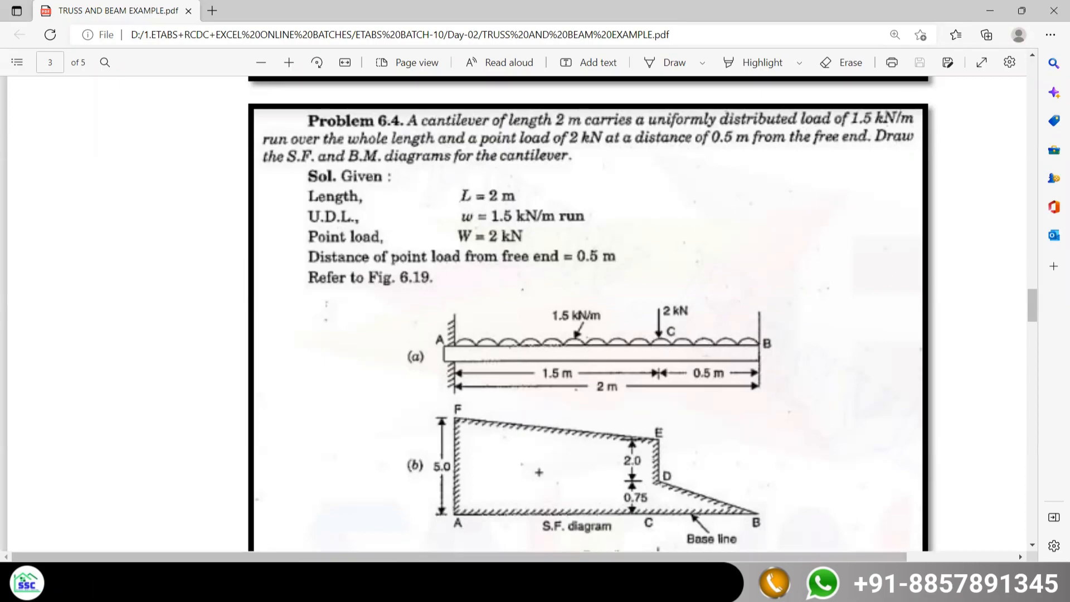
pyautogui.hotkey('alt', 'Tab')
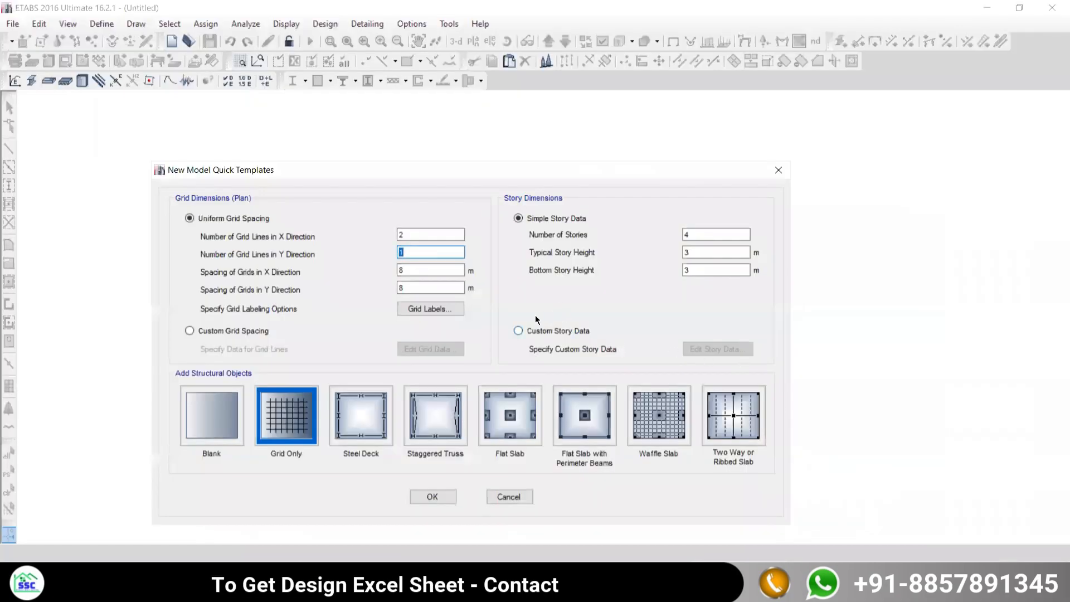
pyautogui.click(655, 158)
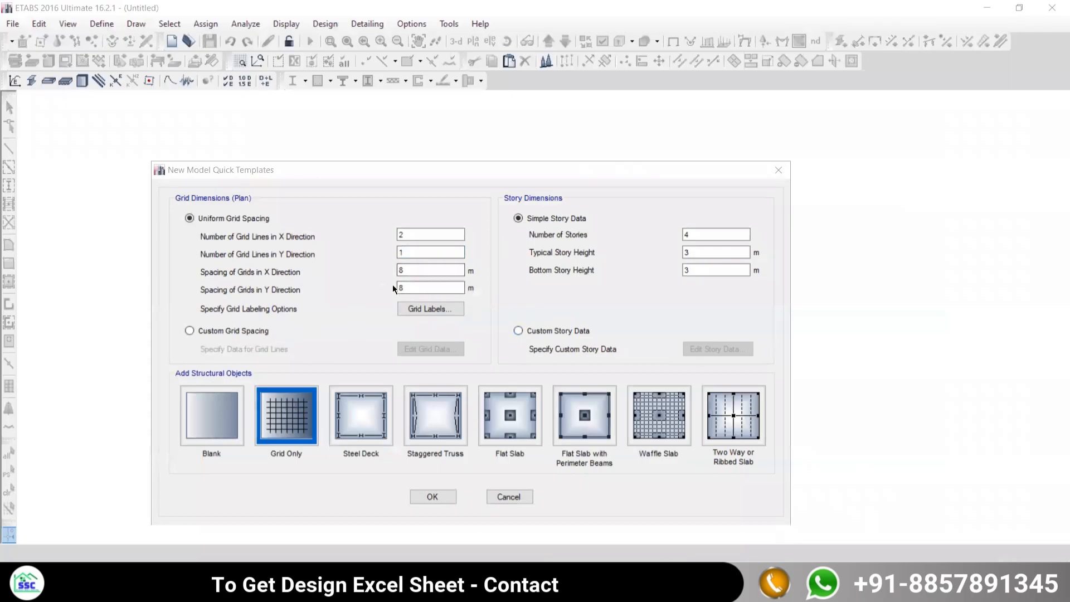
# Switch to custom grid spacing and set the X spacing from grid A to grid B to 2 m
pyautogui.click(190, 331)
pyautogui.click(422, 350)
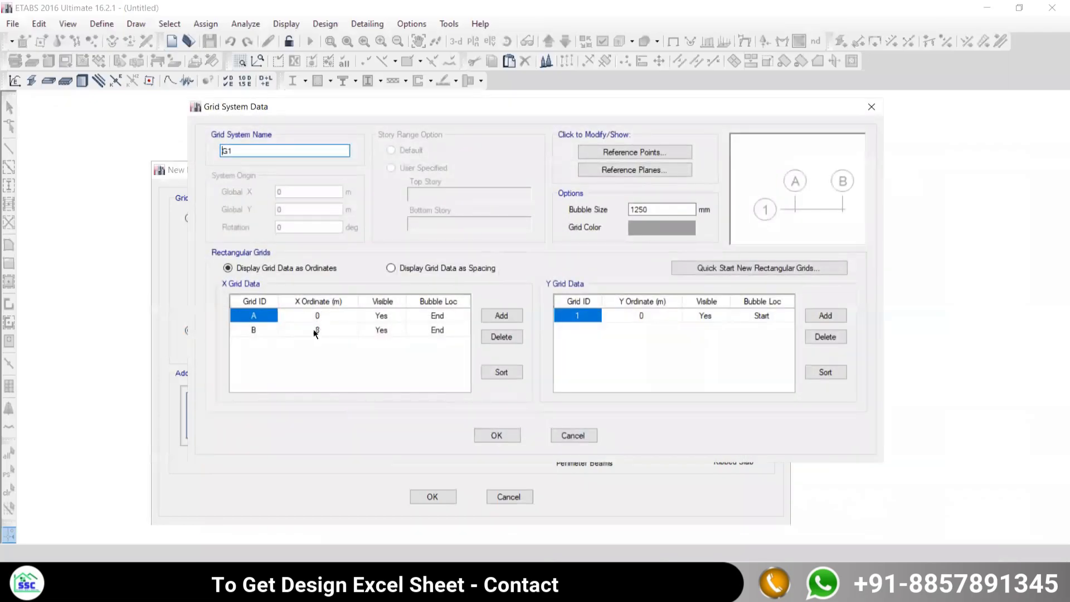
pyautogui.click(317, 329)
pyautogui.click(391, 268)
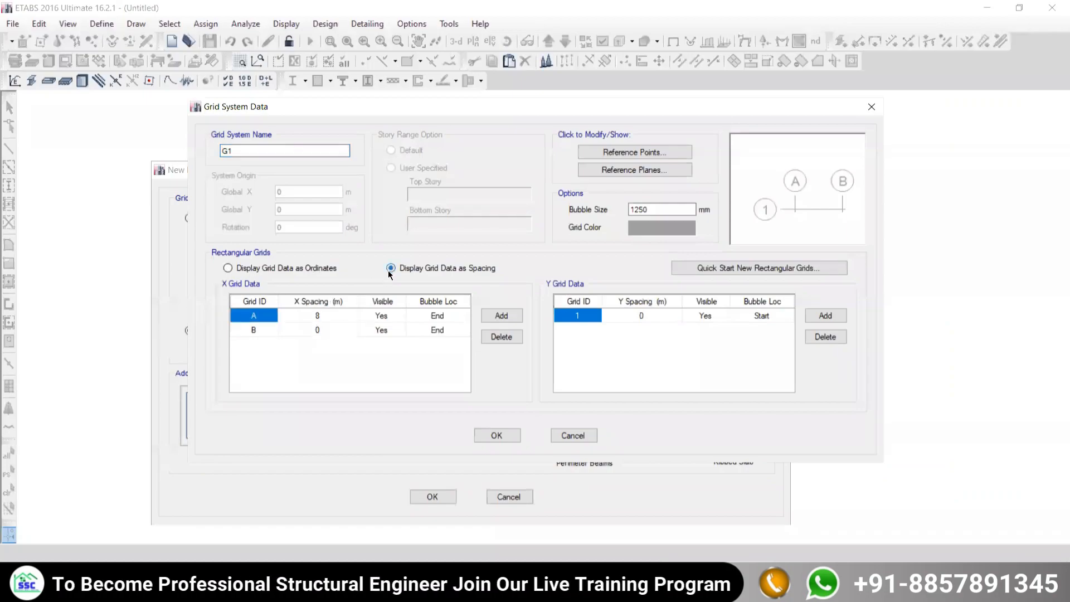
pyautogui.click(318, 317)
pyautogui.write('2')
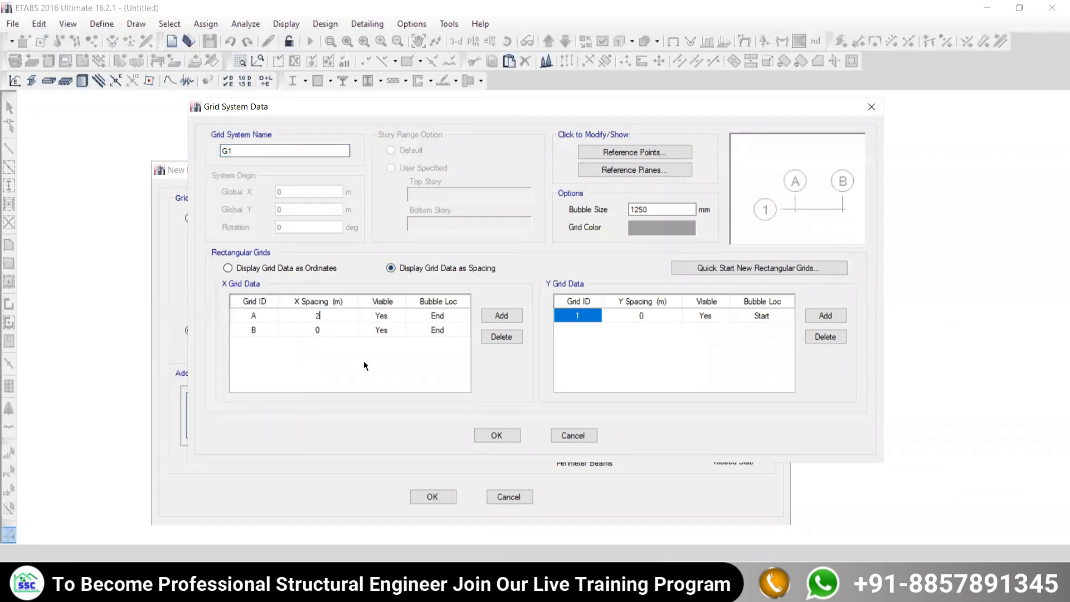
pyautogui.doubleClick(627, 209)
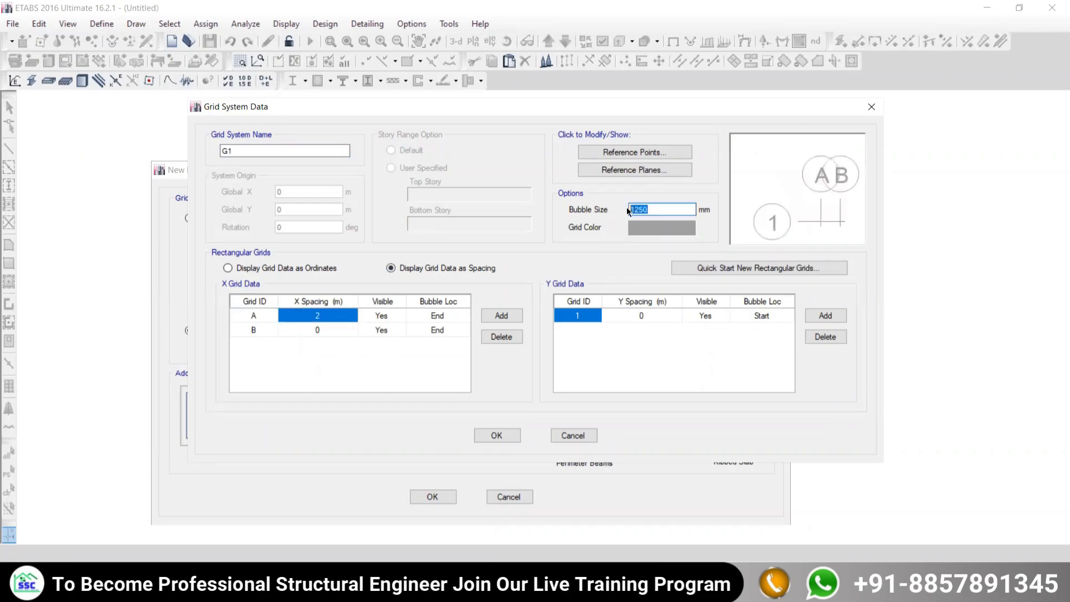
pyautogui.click(495, 435)
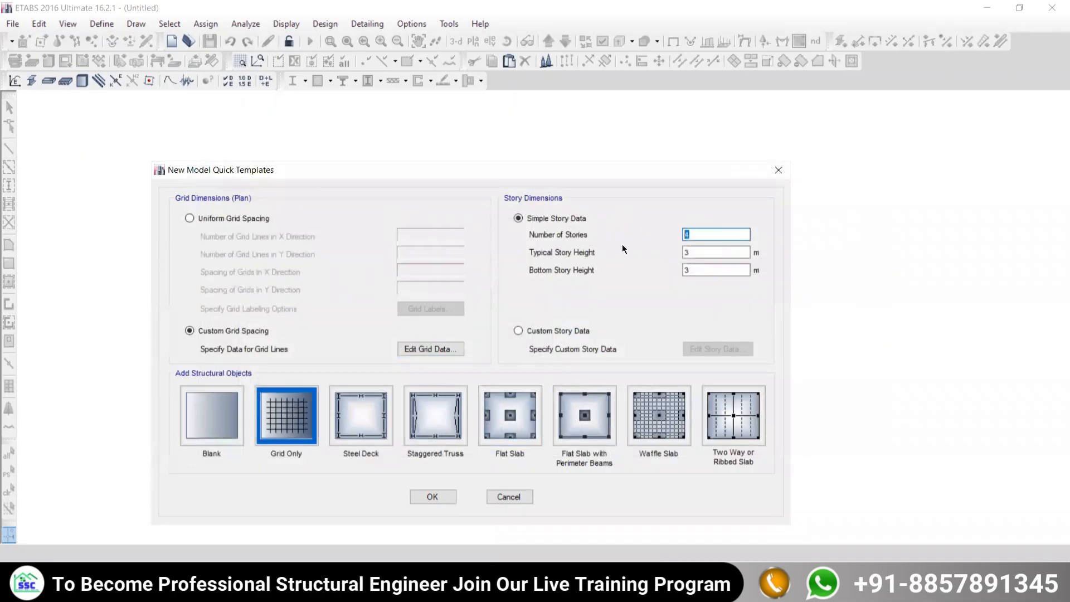
# Create the Grid Only model with 1 story, a typical story height of 1 m and a bottom story height of 1 m
pyautogui.write('1')
pyautogui.press('Tab')
pyautogui.write('1')
pyautogui.press('Tab')
pyautogui.write('1')
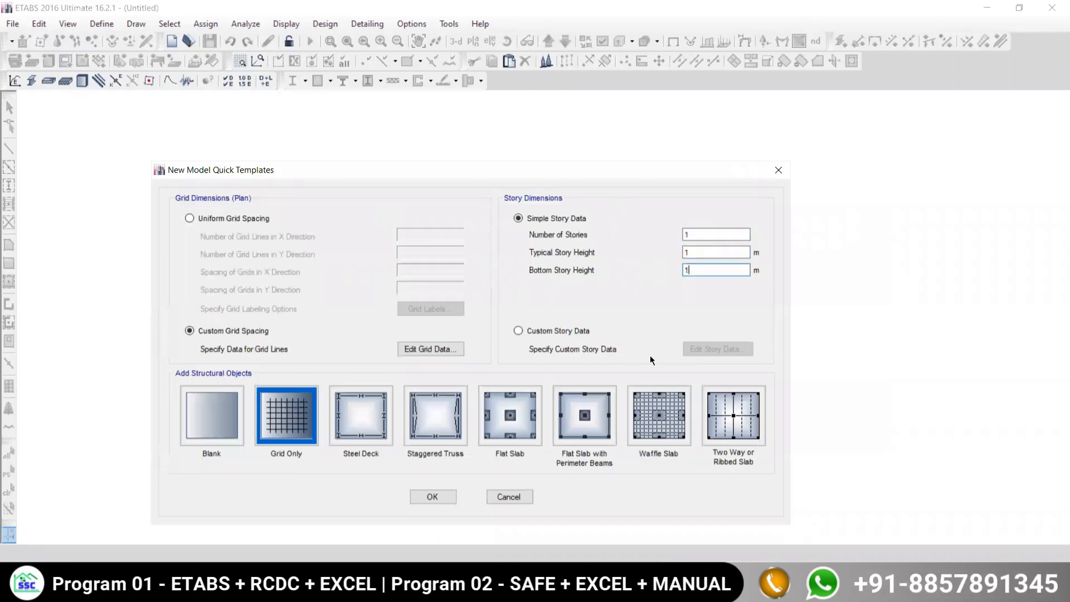
pyautogui.click(282, 422)
pyautogui.moveTo(356, 170); pyautogui.dragTo(327, 41)
pyautogui.click(400, 365)
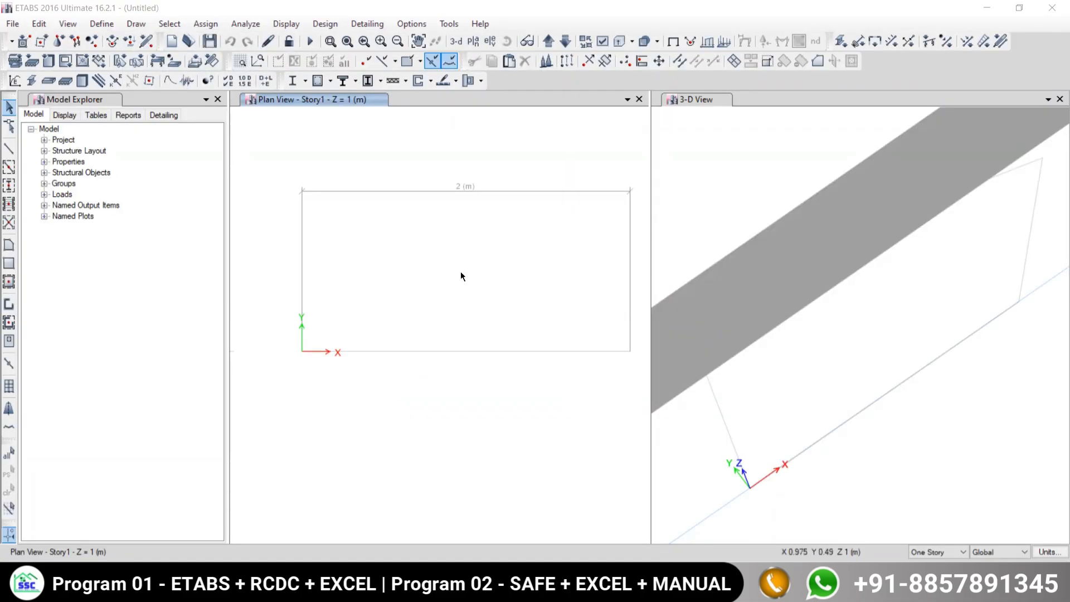
# Close the model explorer and show the elevation of grid line 1 in a single view window
pyautogui.click(217, 99)
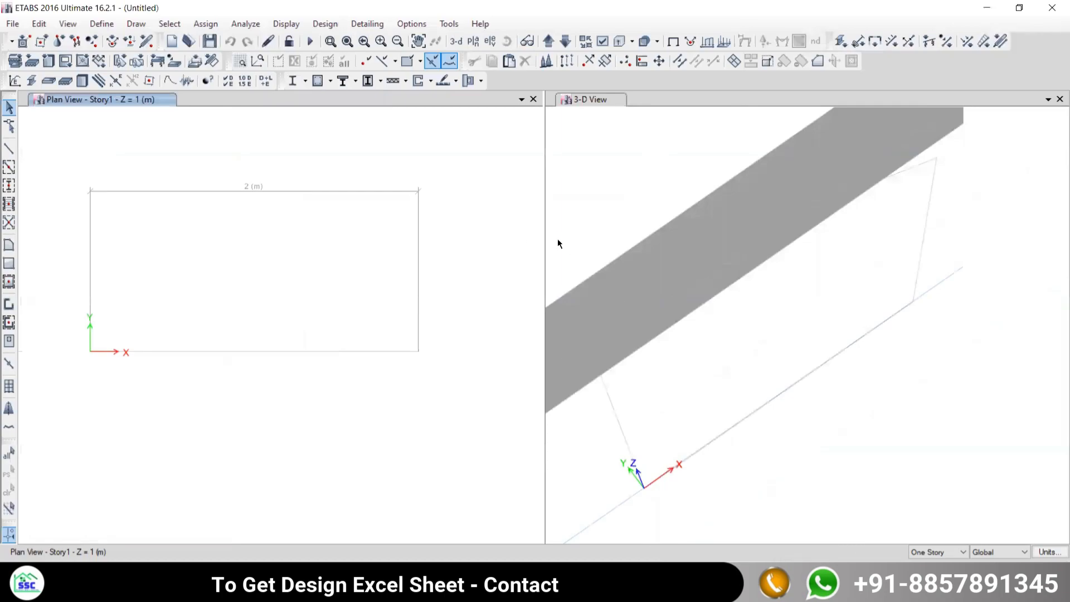
pyautogui.moveTo(544, 231); pyautogui.dragTo(714, 227)
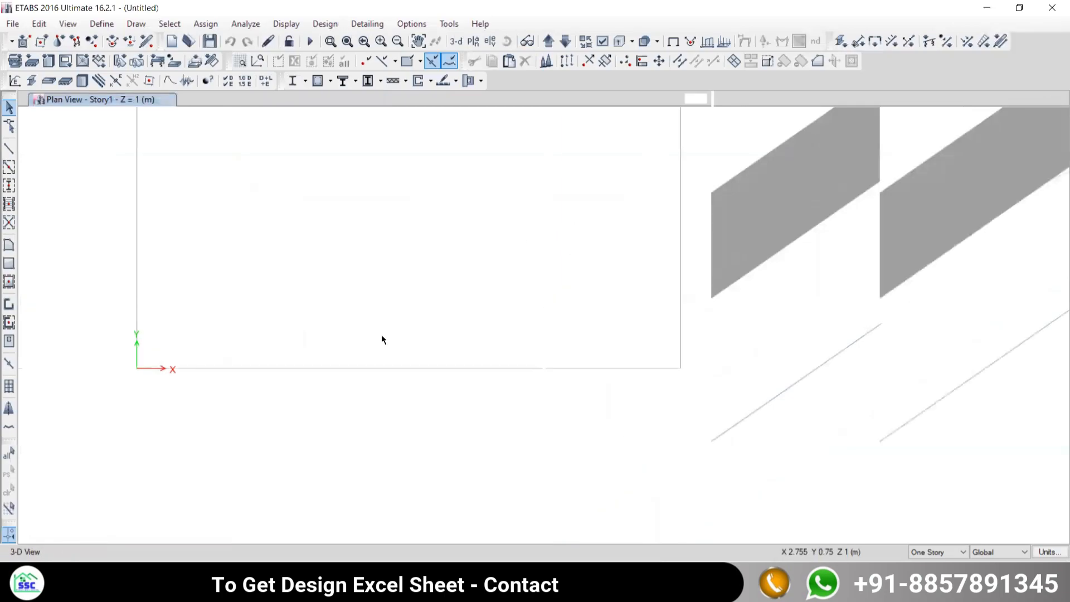
pyautogui.click(490, 42)
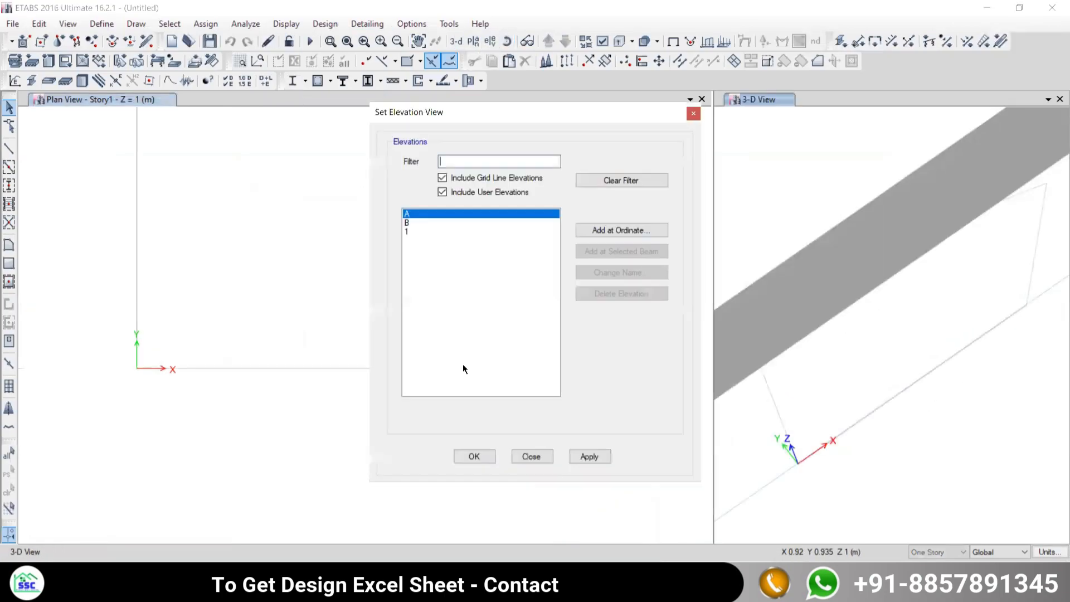
pyautogui.click(585, 456)
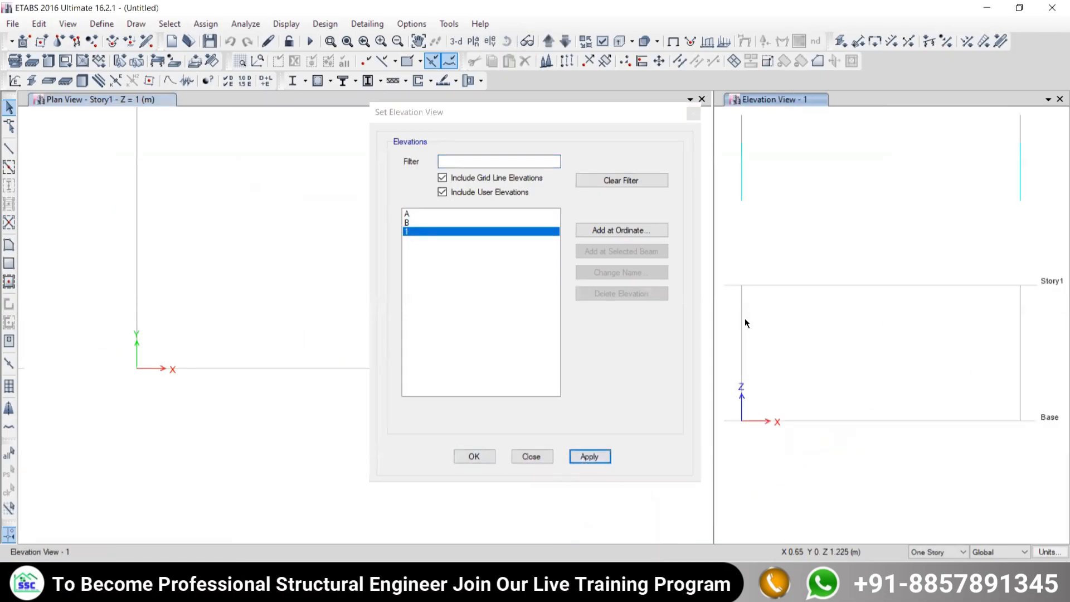
pyautogui.click(1055, 100)
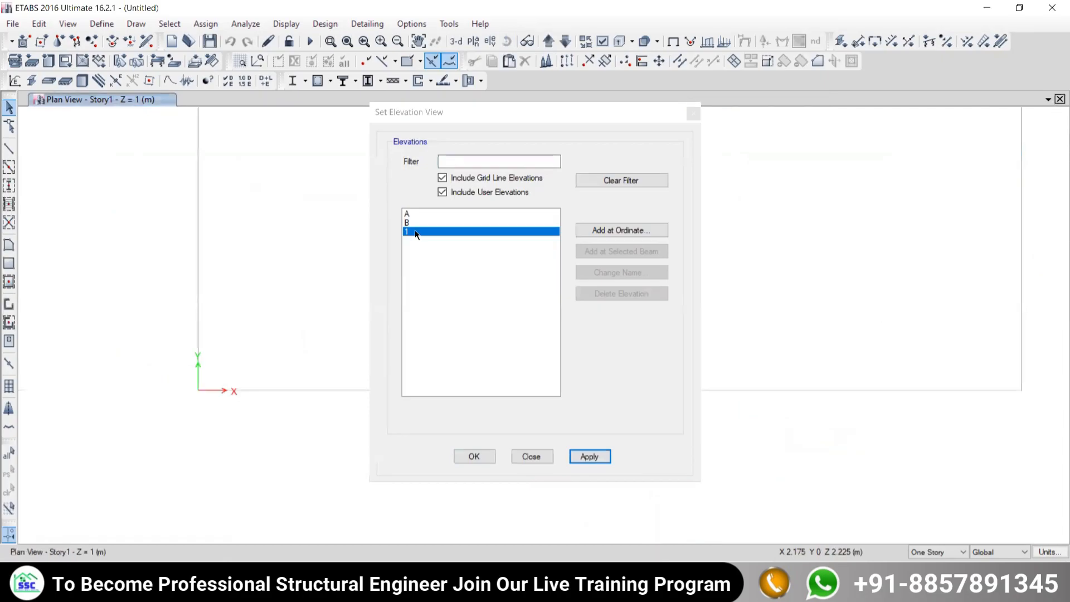
pyautogui.click(588, 459)
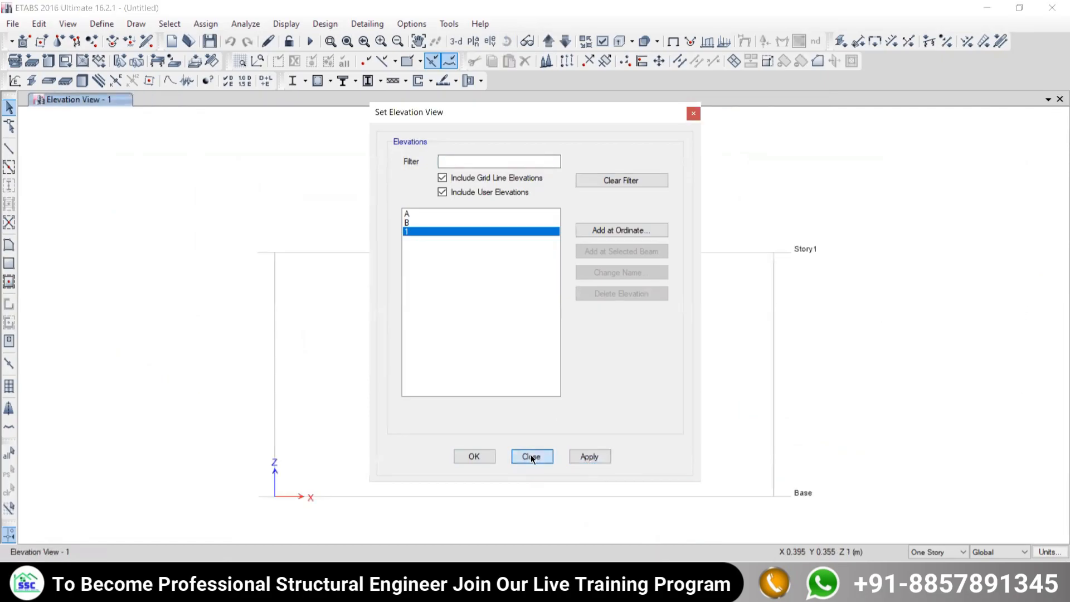
pyautogui.click(531, 457)
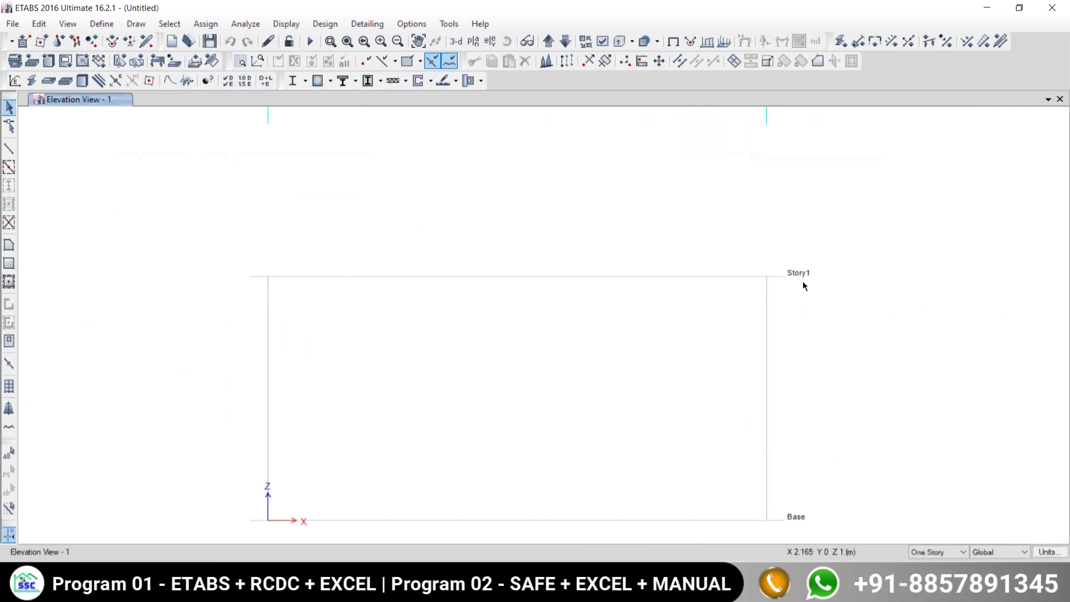
# Draw a beam along Story1 from grid point A-1 to the grid B line and leave draw mode
pyautogui.click(9, 149)
pyautogui.click(713, 151)
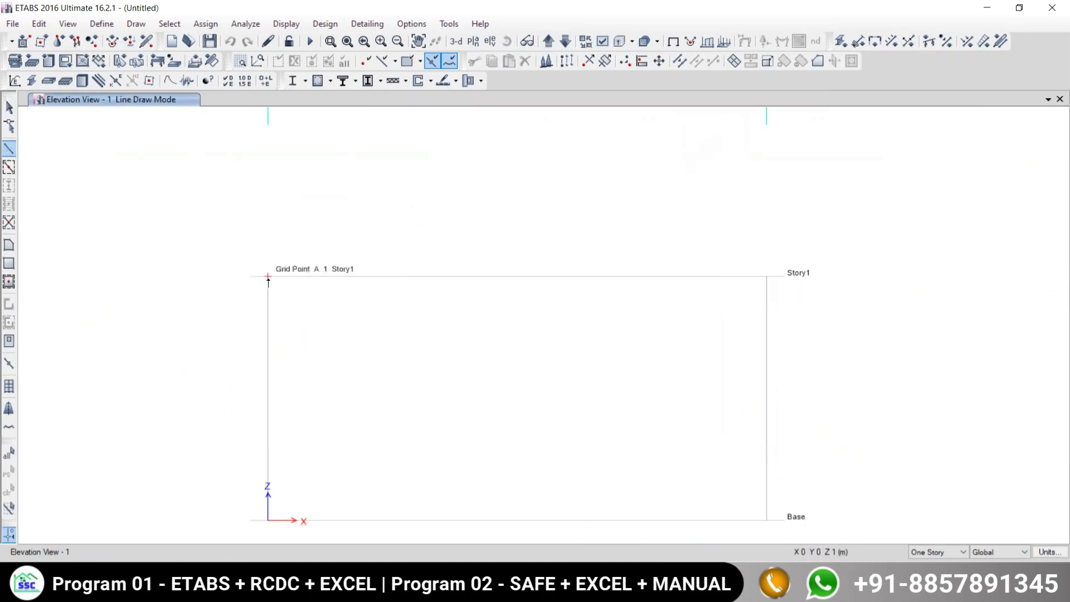
pyautogui.click(268, 277)
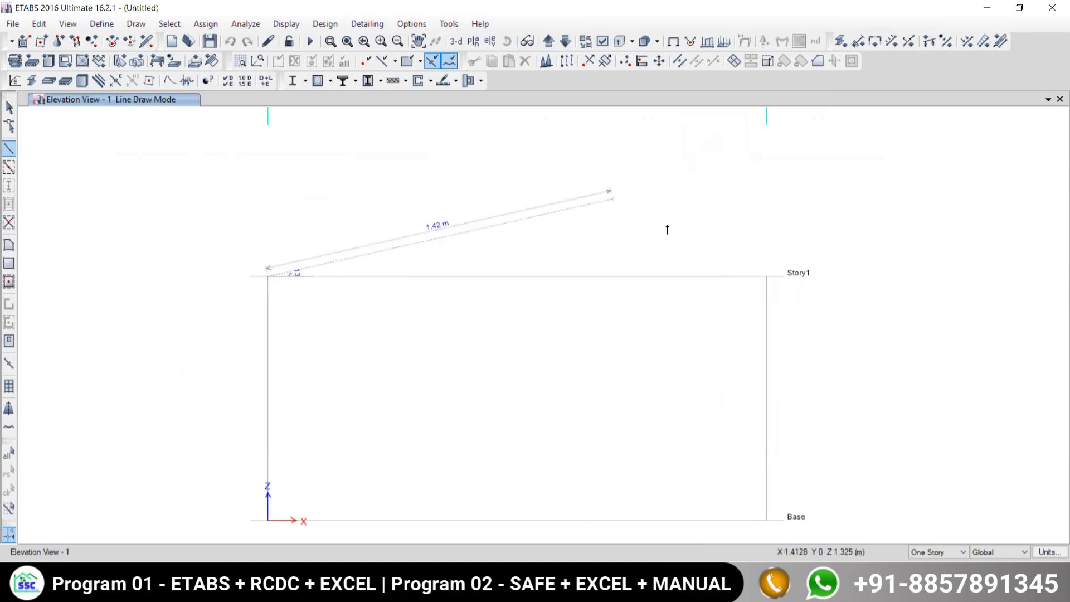
pyautogui.doubleClick(767, 277)
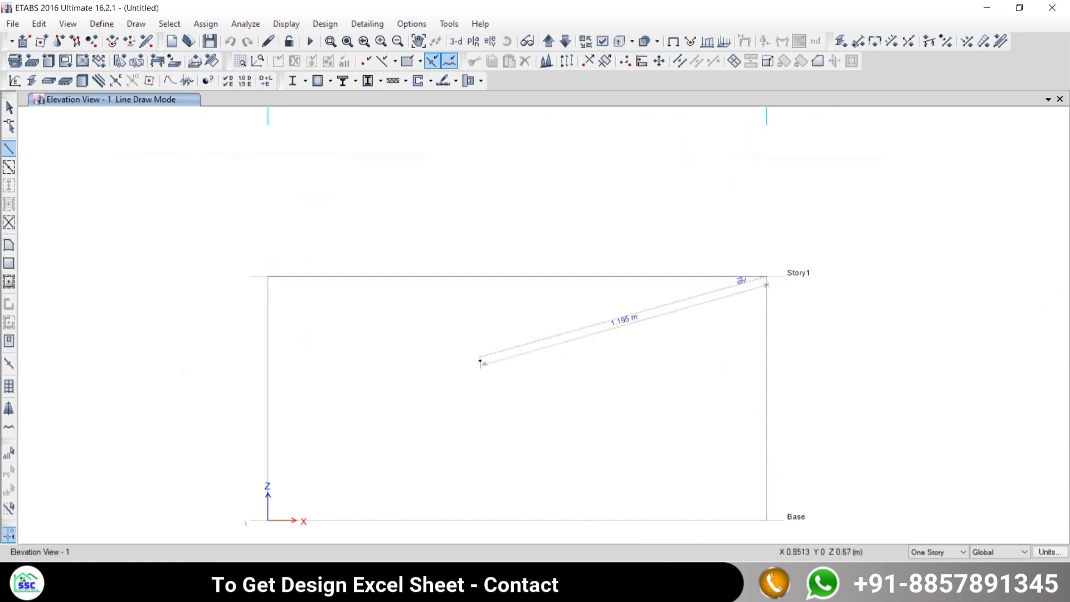
pyautogui.press('Escape')
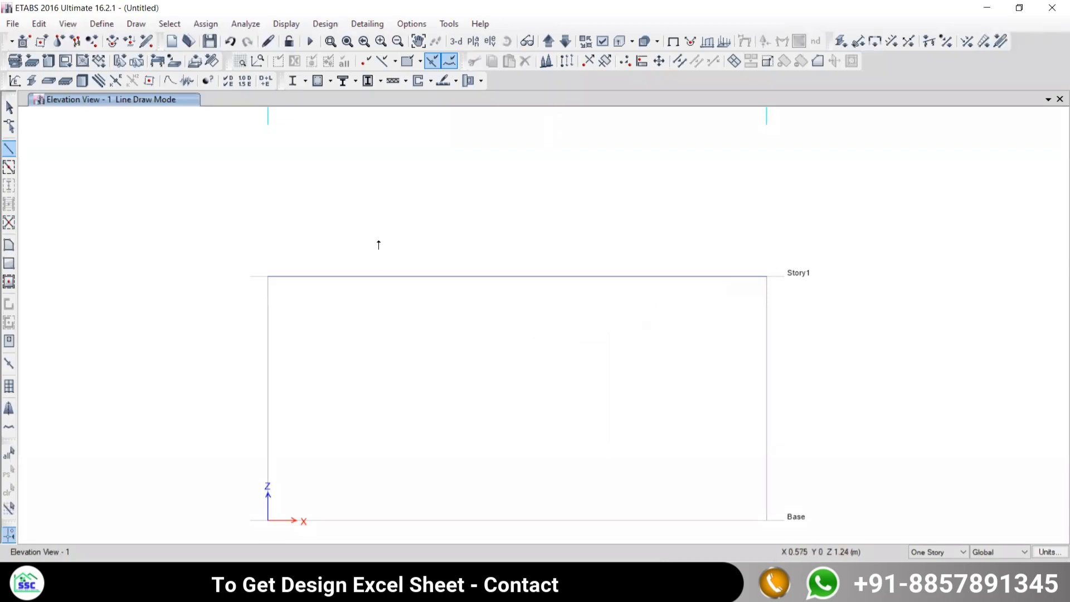
pyautogui.click(9, 107)
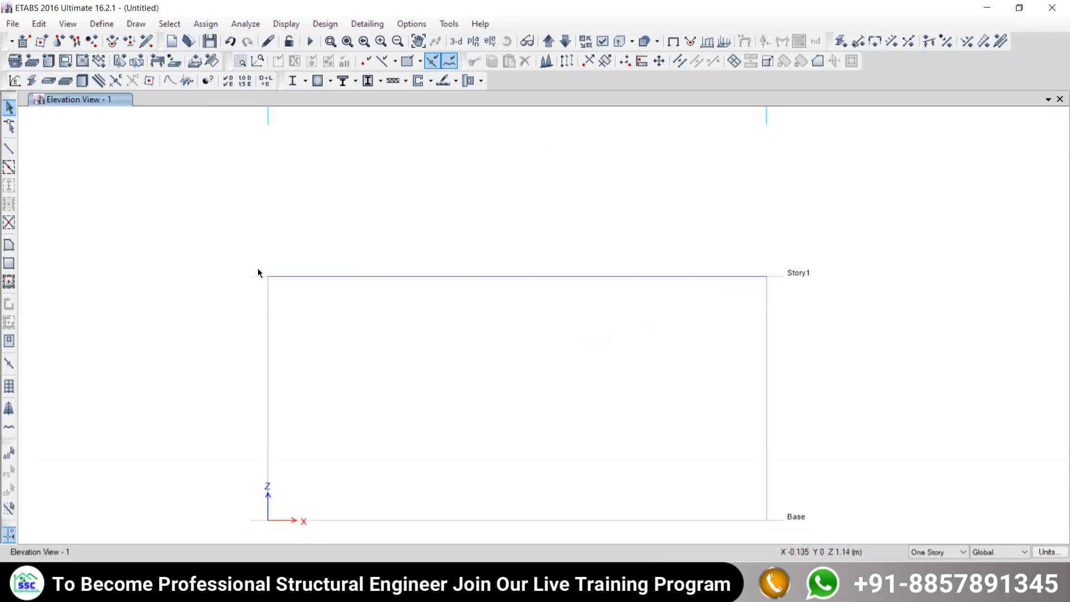
pyautogui.moveTo(230, 233); pyautogui.dragTo(345, 305)
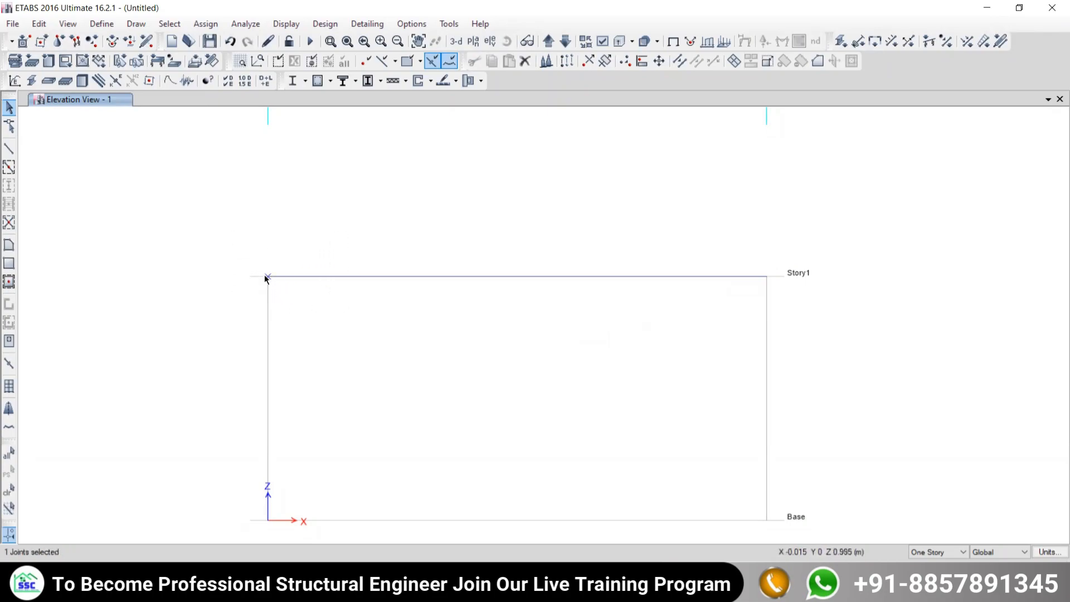
pyautogui.click(9, 490)
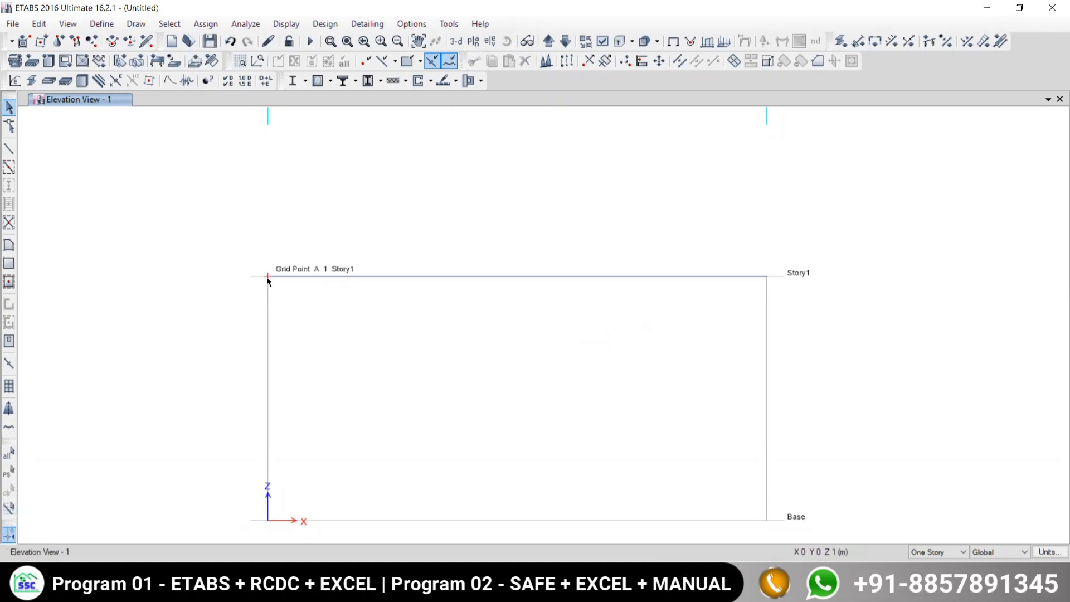
pyautogui.click(269, 280)
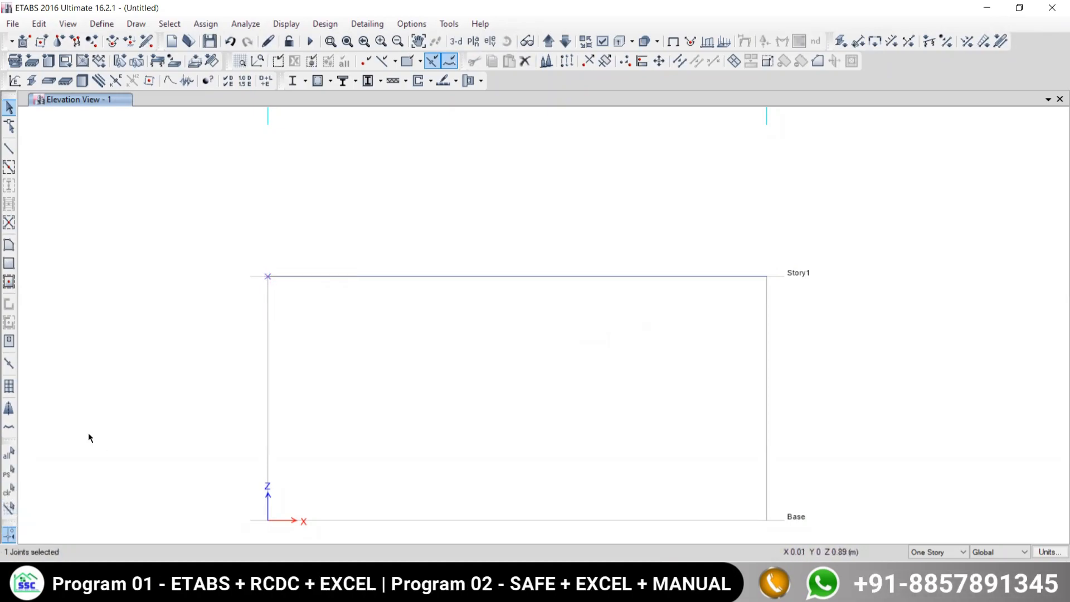
pyautogui.click(9, 489)
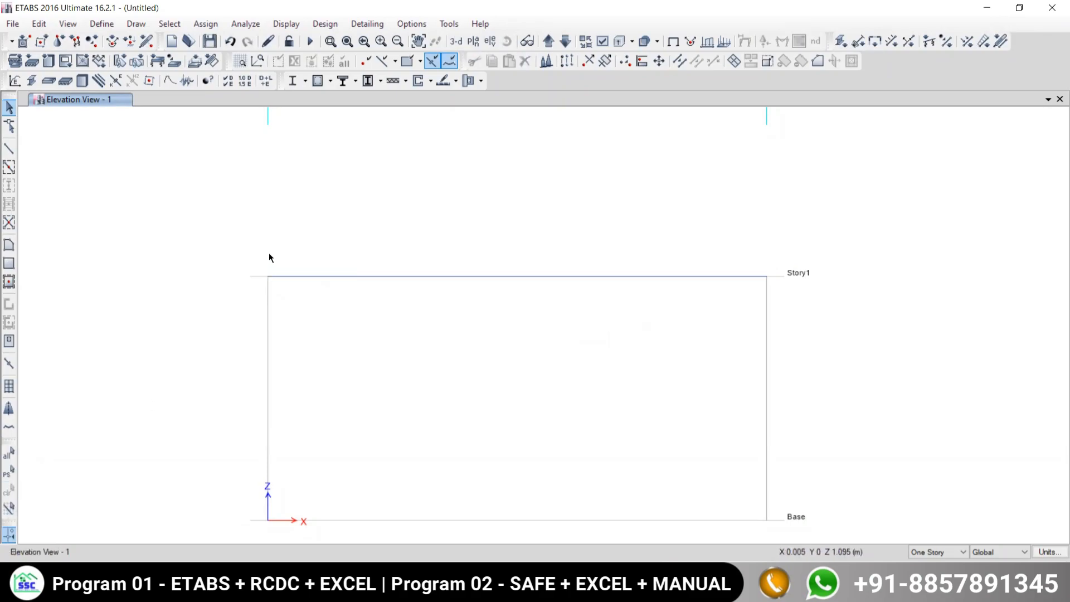
# Assign a fixed restraint, with all translations and rotations restrained, to the beam's end joint at grid A on Story1
pyautogui.moveTo(222, 226); pyautogui.dragTo(328, 321)
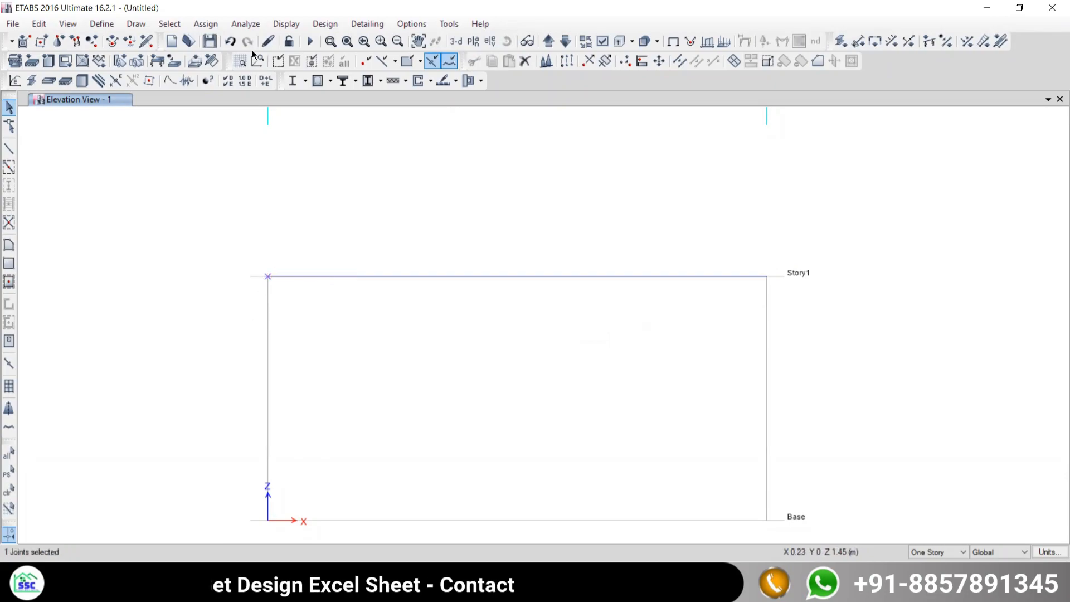
pyautogui.click(205, 25)
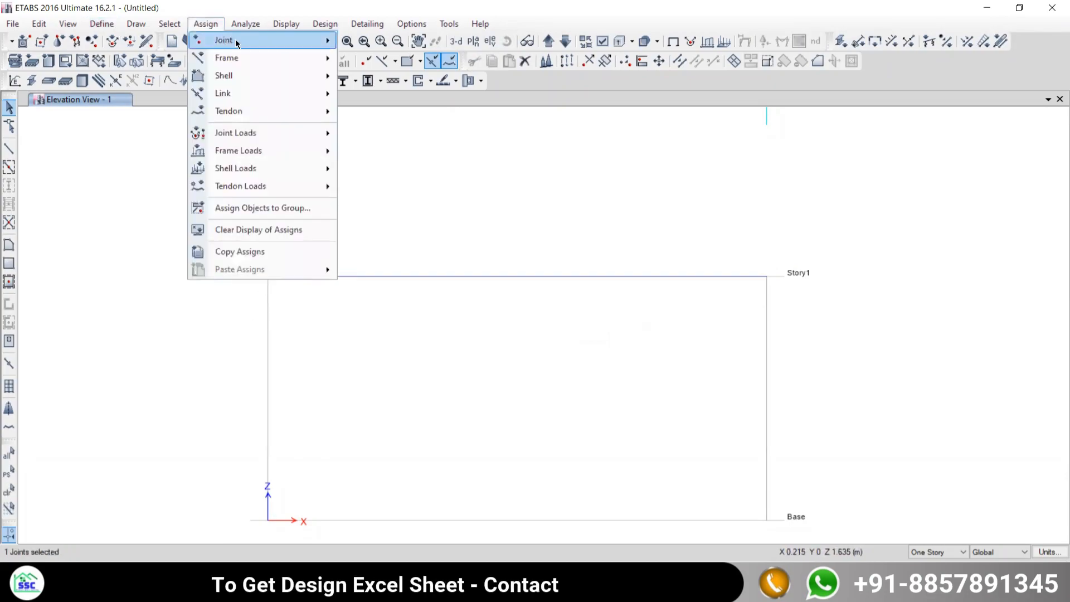
pyautogui.moveTo(223, 42)
pyautogui.click(387, 48)
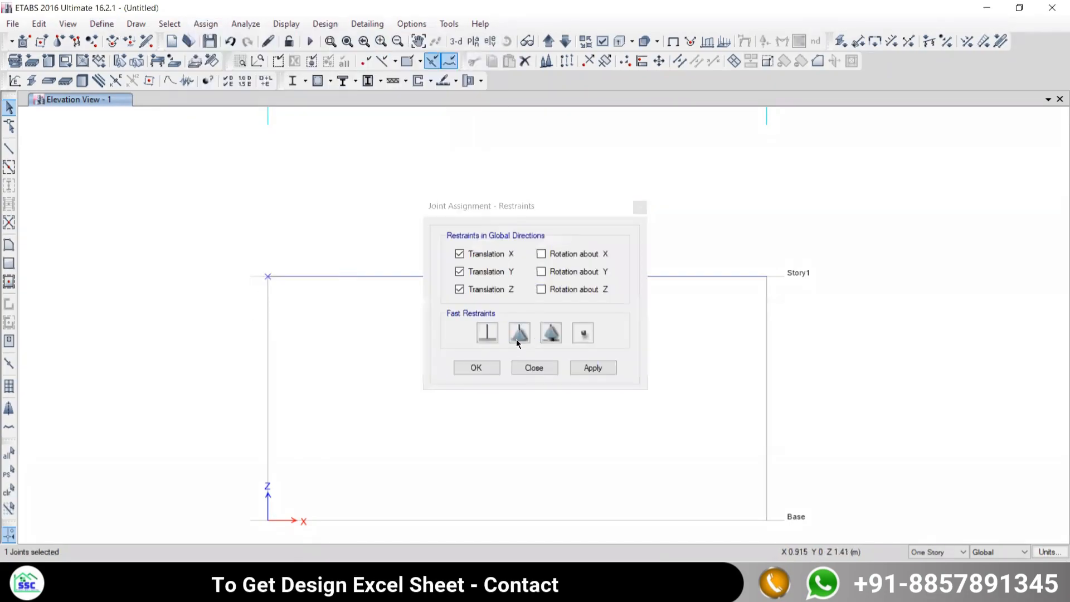
pyautogui.click(488, 333)
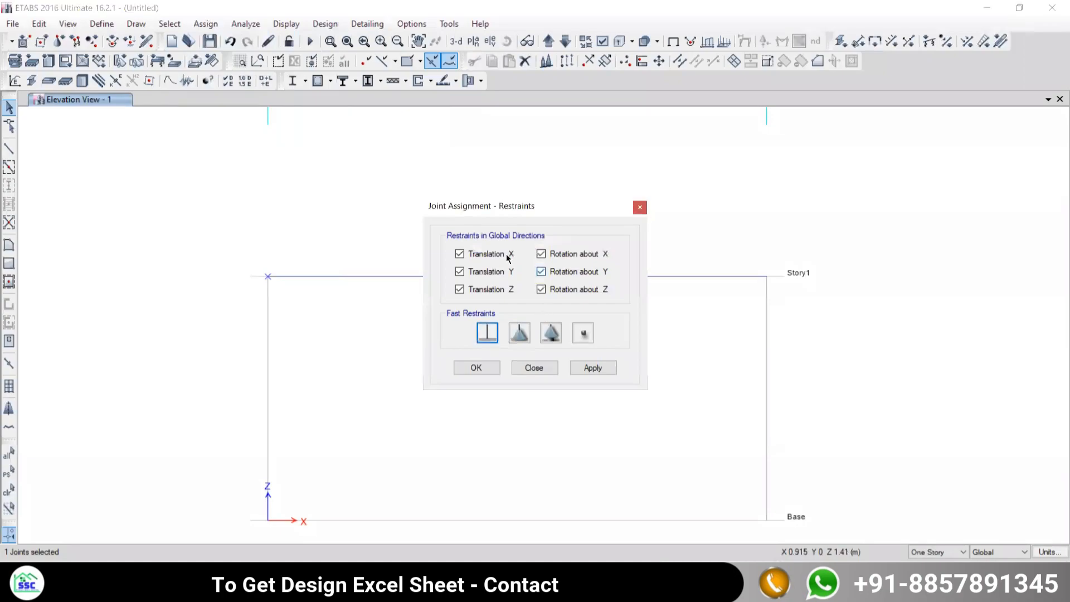
pyautogui.click(585, 369)
pyautogui.click(476, 369)
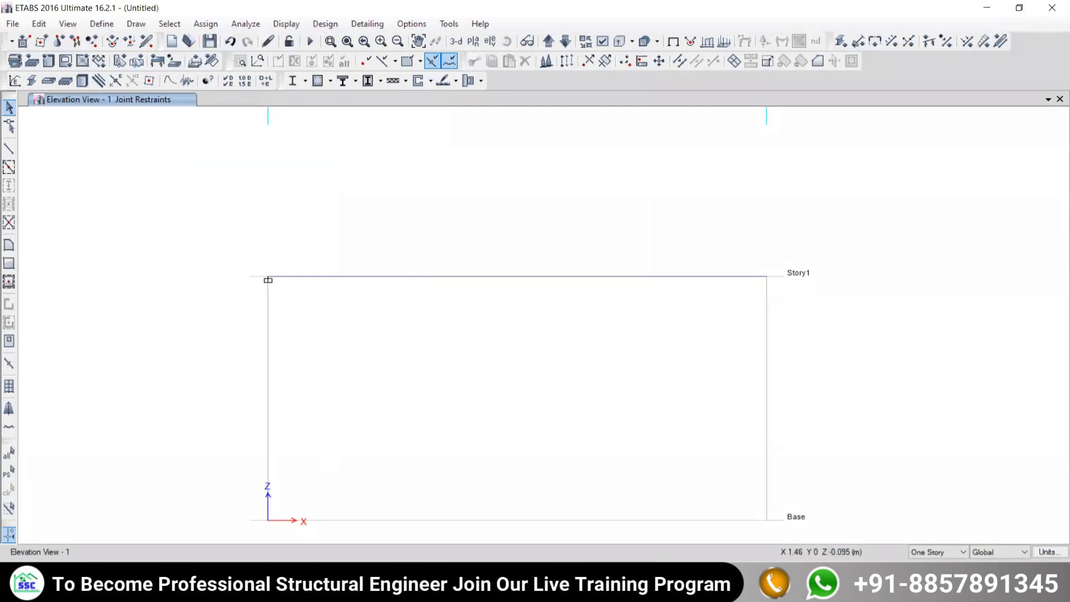
# Consult Problem 6.4 in the PDF and start a frame point load assignment on the Story1 beam with the Live load pattern
pyautogui.moveTo(382, 586)
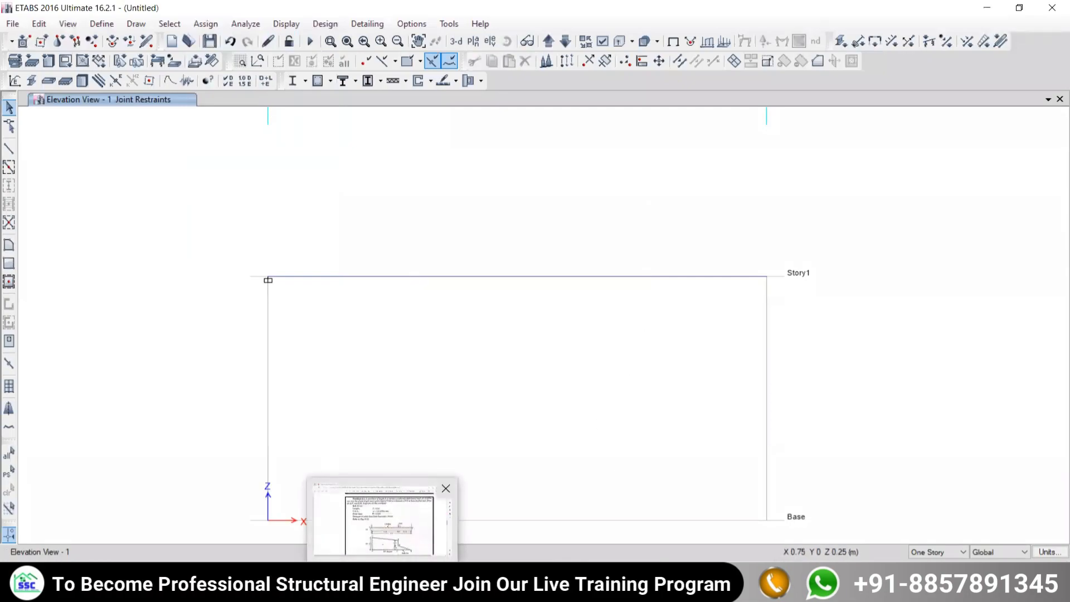
pyautogui.click(382, 586)
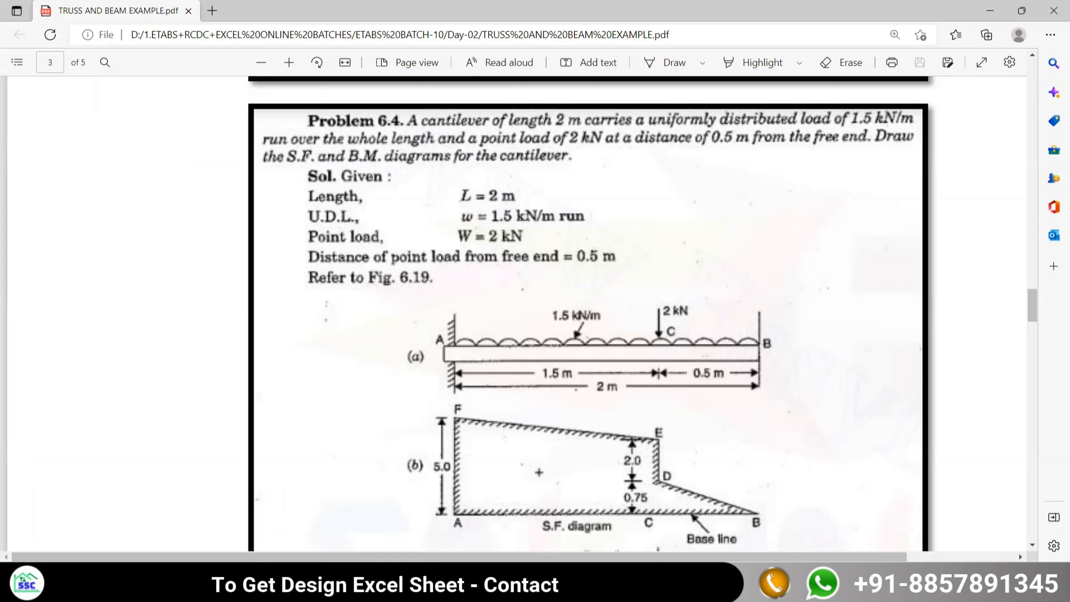
pyautogui.hotkey('alt', 'Tab')
pyautogui.click(429, 276)
pyautogui.click(205, 24)
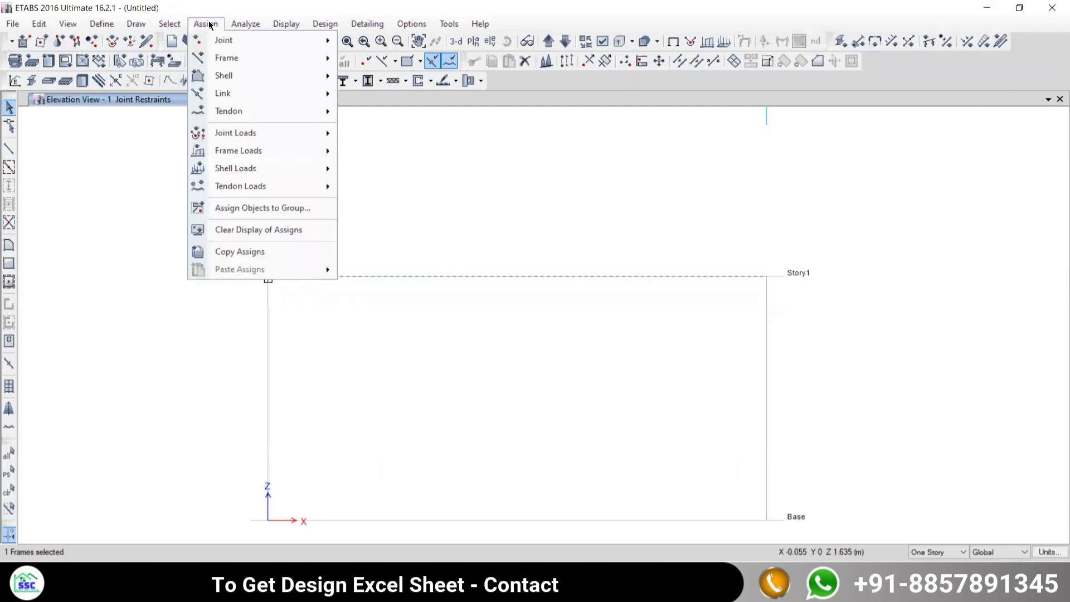
pyautogui.moveTo(227, 151)
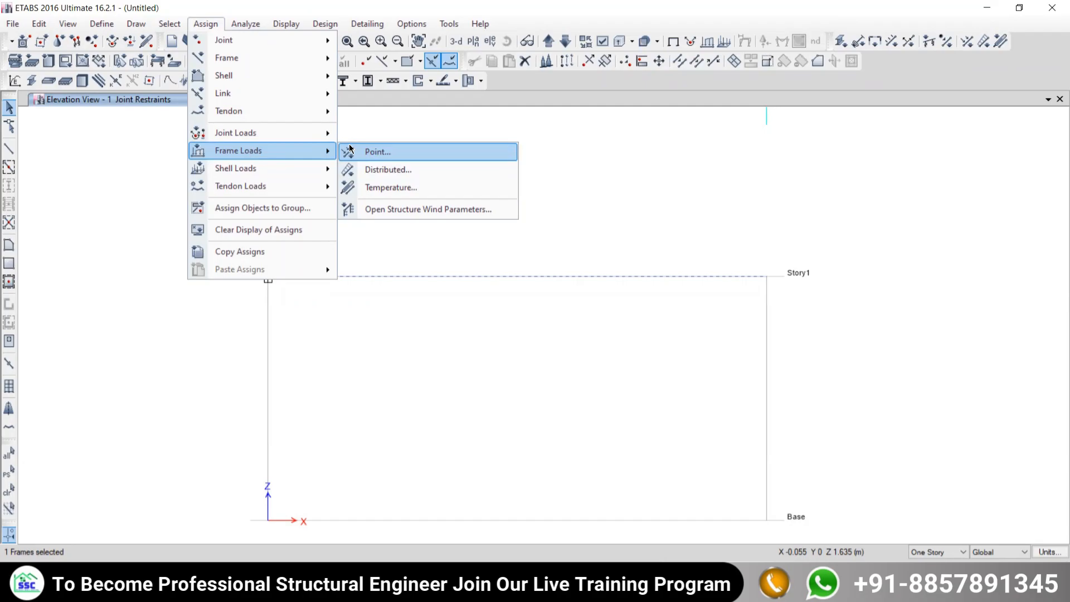
pyautogui.moveTo(258, 139)
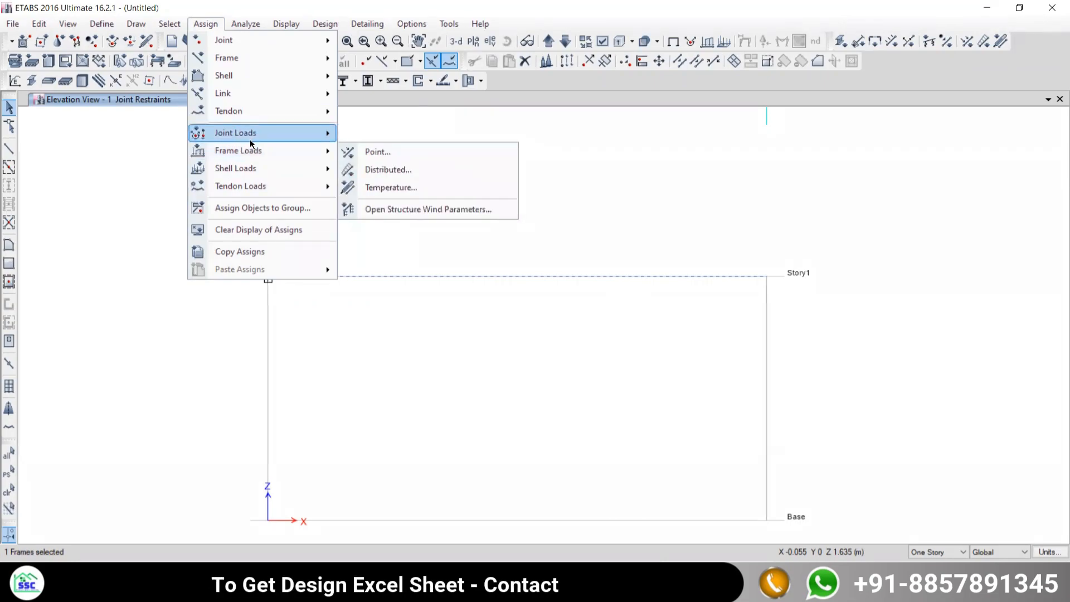
pyautogui.click(396, 156)
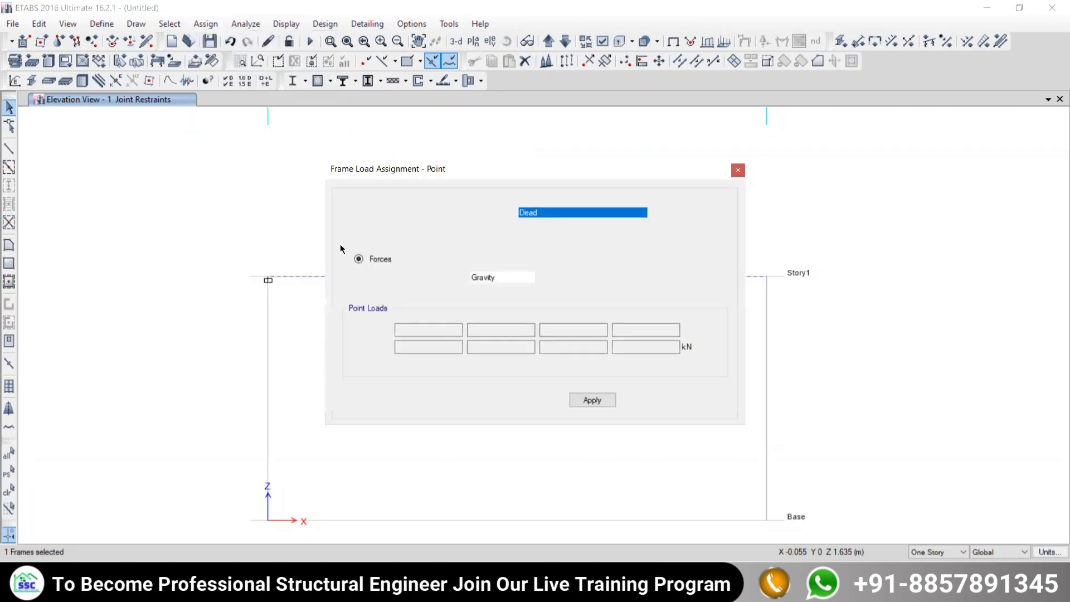
pyautogui.click(525, 216)
pyautogui.click(525, 233)
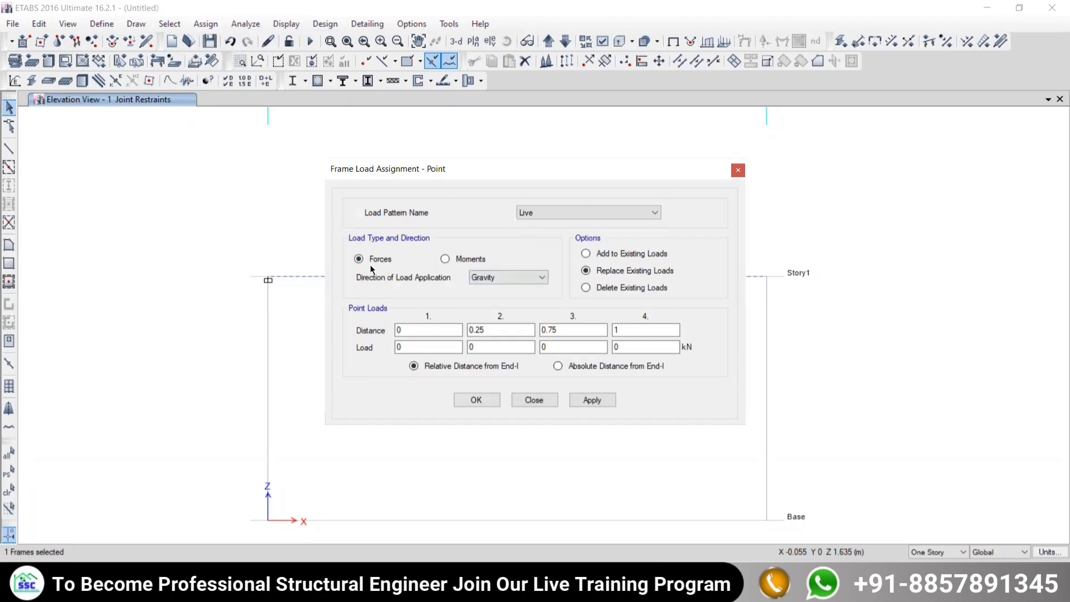
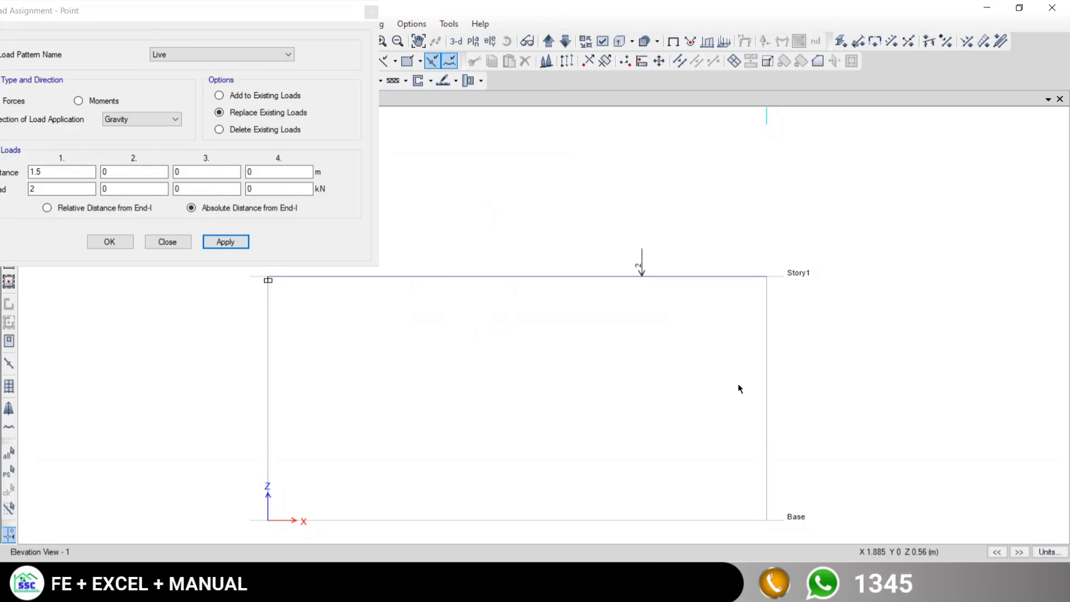
# Reselect the Story1 beam and close the point load assignment
pyautogui.moveTo(524, 333); pyautogui.dragTo(625, 373, button='middle')
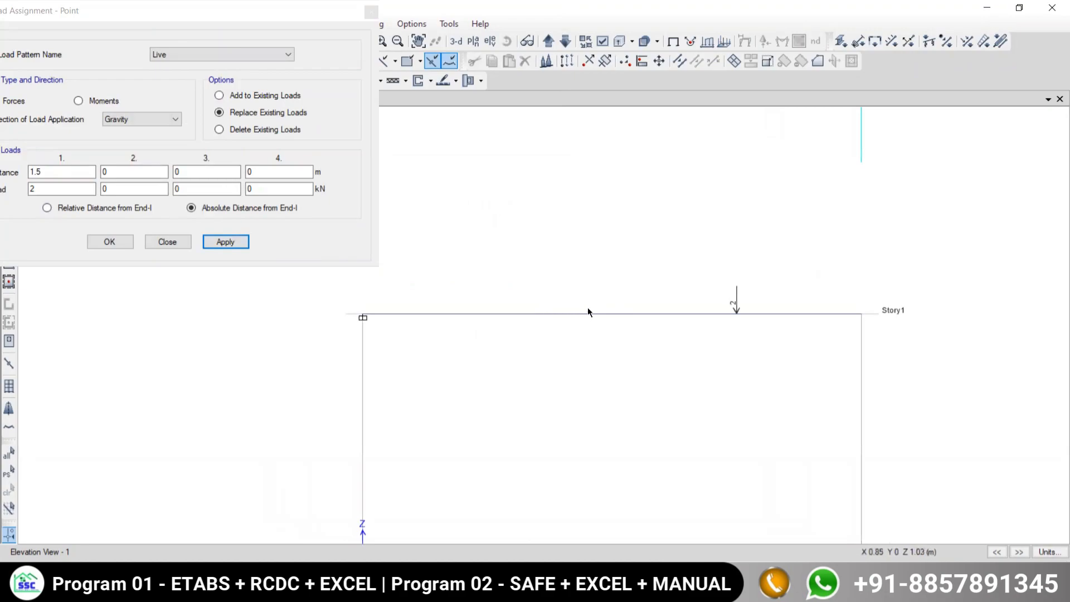
pyautogui.click(622, 313)
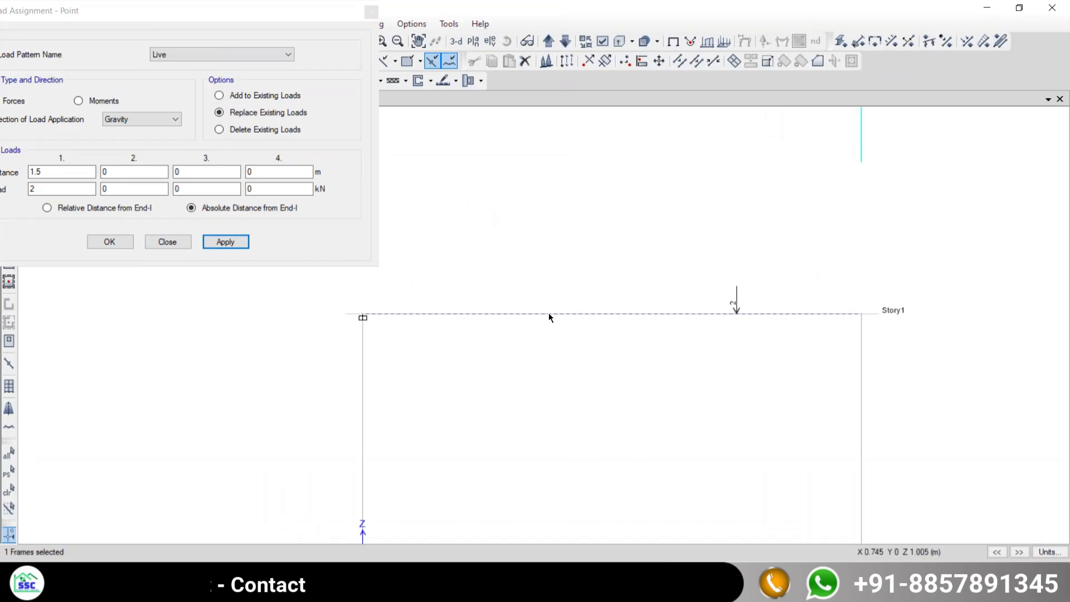
pyautogui.click(164, 244)
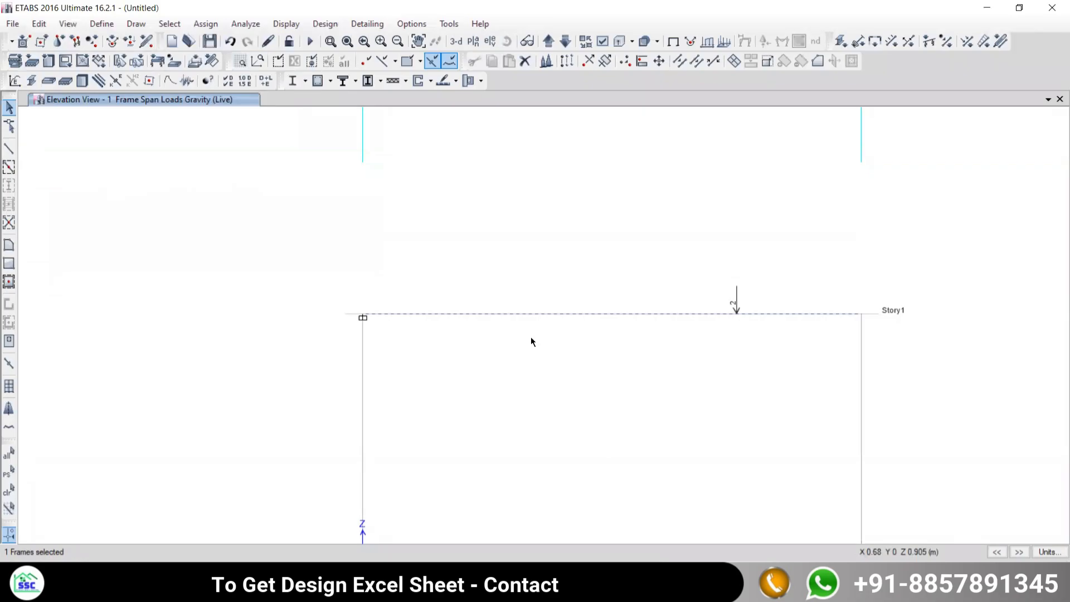
# Start a distributed frame load assignment on the selected beam with the Live load pattern, keeping the dialog clear of the beam
pyautogui.hotkey('alt', 'Tab')
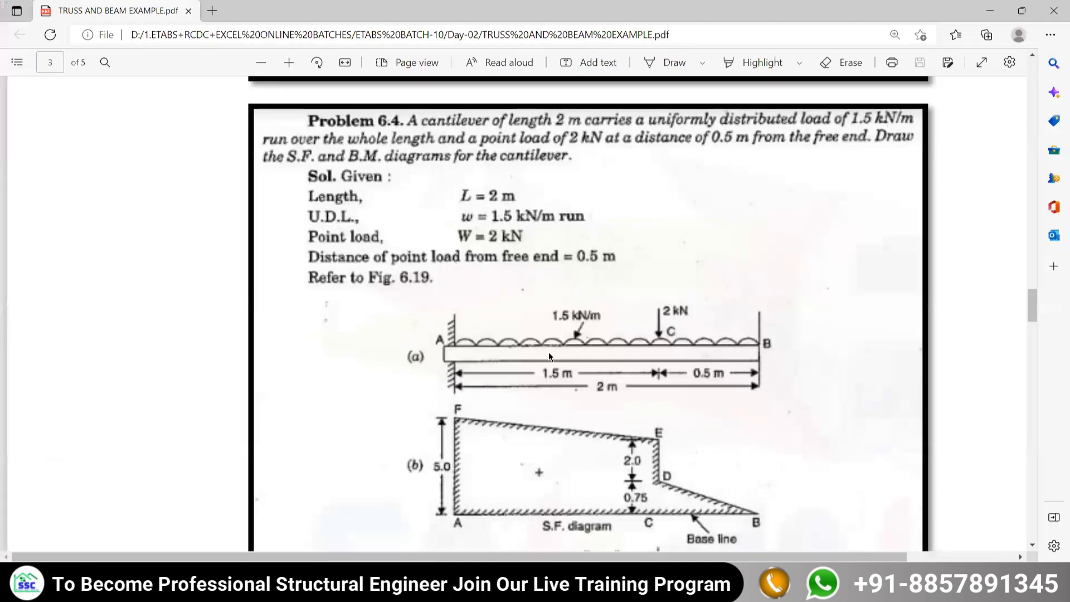
pyautogui.hotkey('alt', 'Tab')
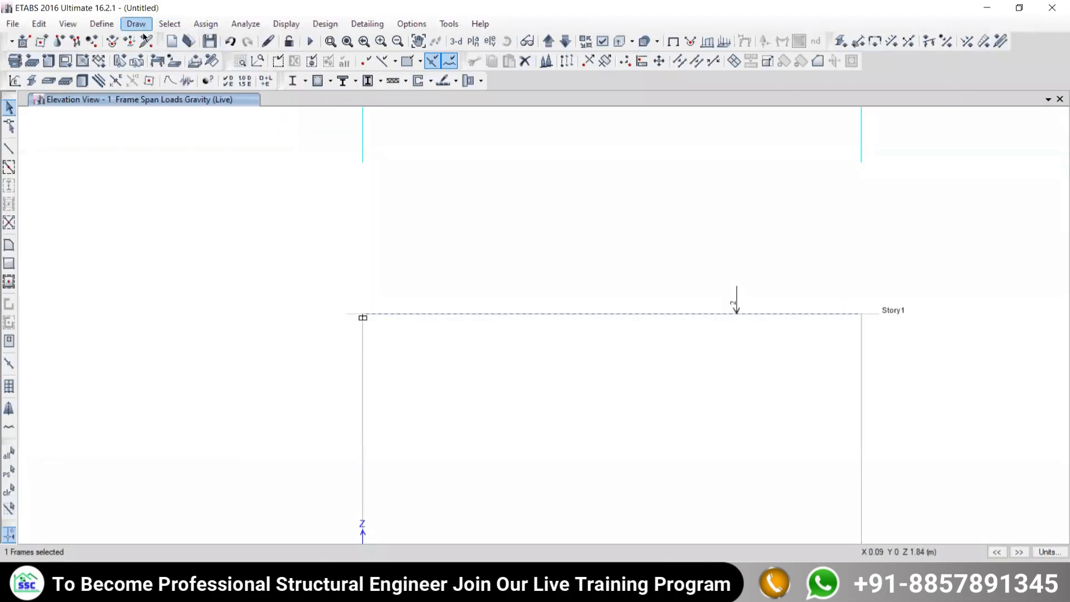
pyautogui.click(196, 23)
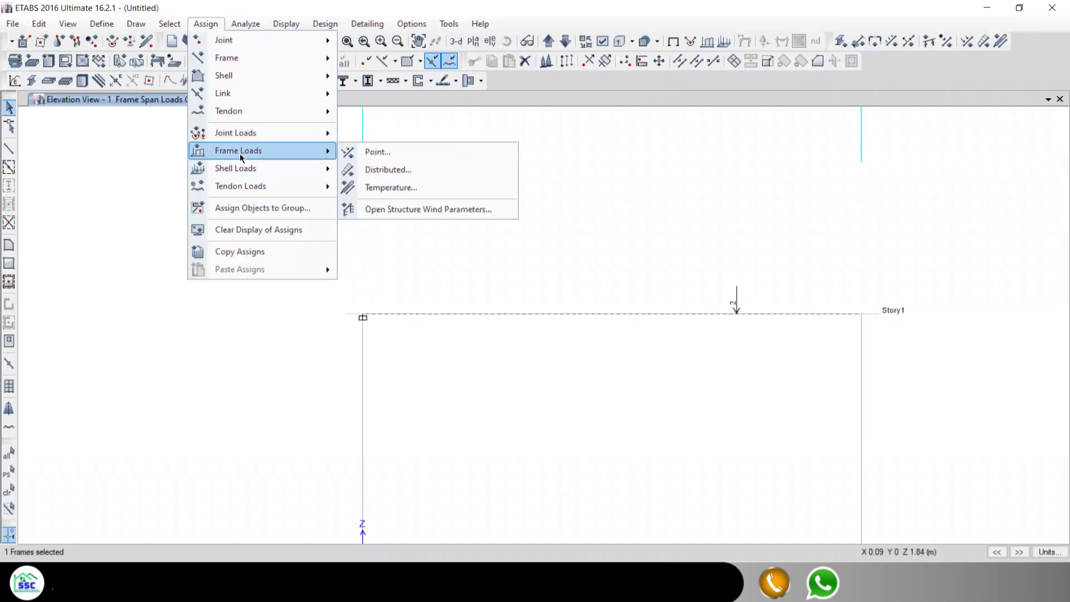
pyautogui.moveTo(211, 184)
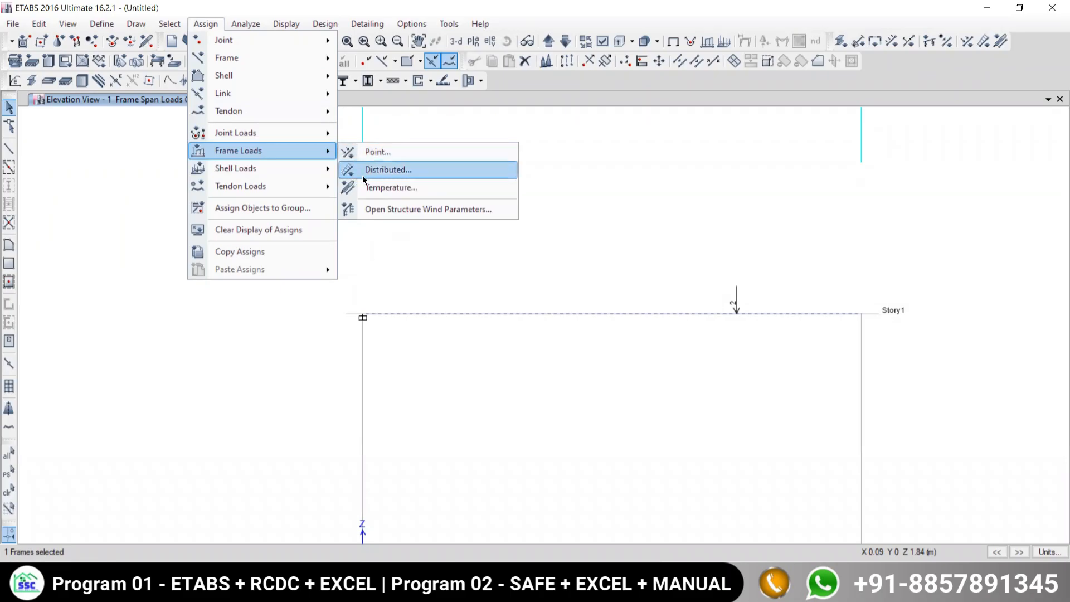
pyautogui.click(393, 174)
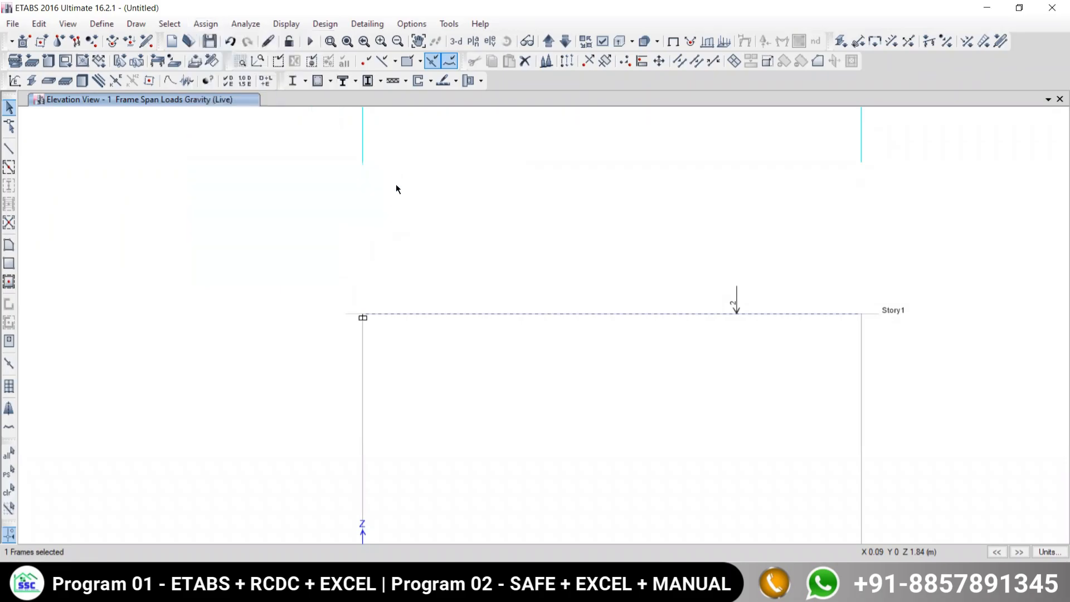
pyautogui.click(552, 209)
pyautogui.click(535, 229)
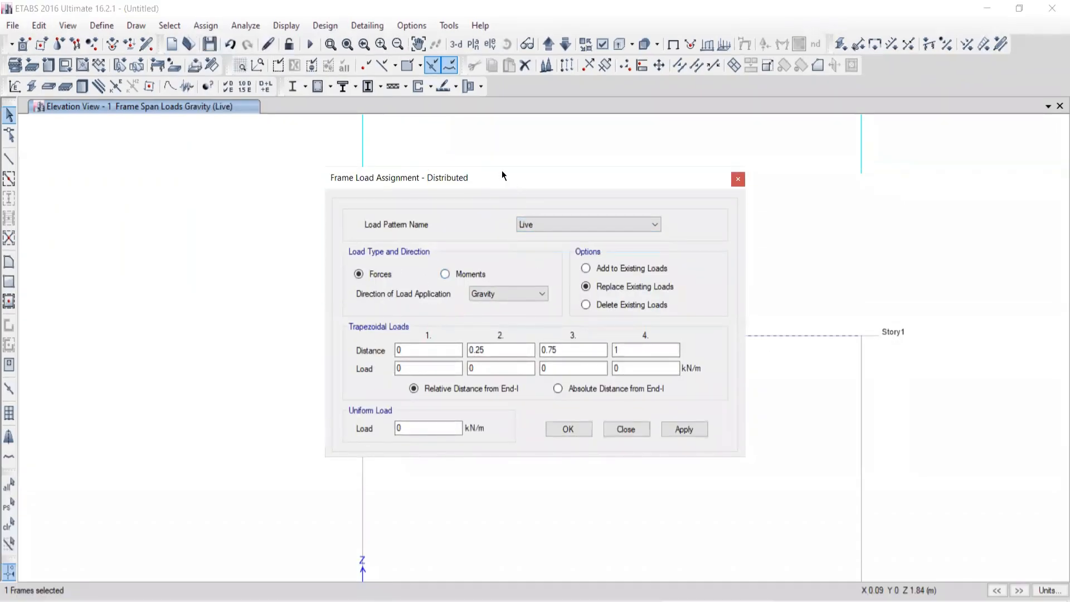
pyautogui.moveTo(501, 175); pyautogui.dragTo(258, 14)
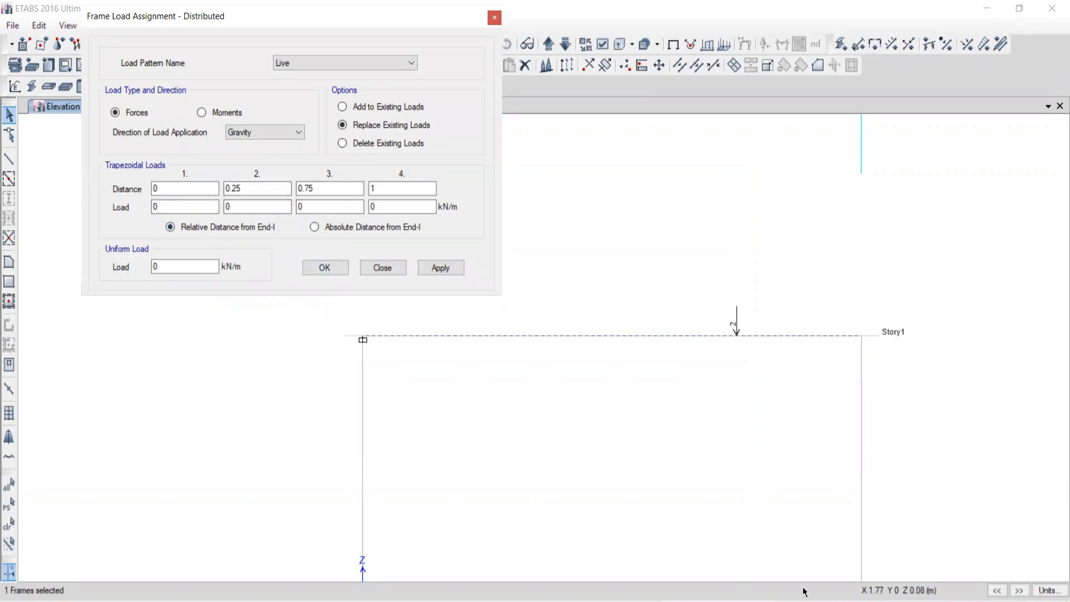
pyautogui.moveTo(540, 240); pyautogui.dragTo(940, 238)
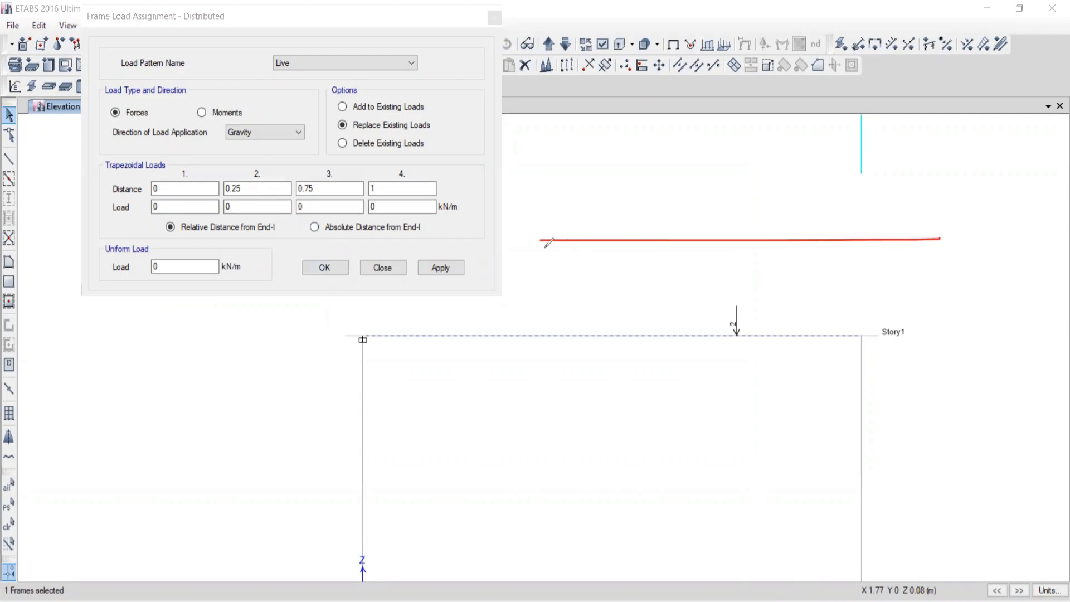
pyautogui.moveTo(541, 240)
pyautogui.mouseDown()
pyautogui.moveTo(541, 216)
pyautogui.moveTo(940, 131)
pyautogui.moveTo(932, 233)
pyautogui.mouseUp()
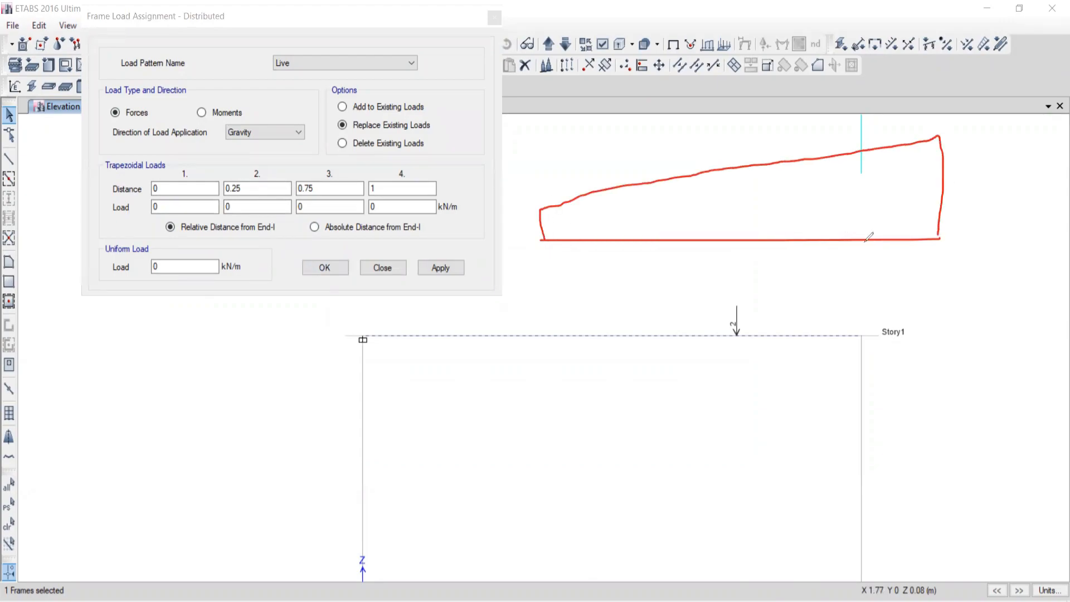
pyautogui.moveTo(546, 207); pyautogui.dragTo(546, 236)
pyautogui.moveTo(579, 196)
pyautogui.mouseDown()
pyautogui.moveTo(580, 243)
pyautogui.moveTo(617, 184)
pyautogui.moveTo(669, 245)
pyautogui.mouseUp()
pyautogui.moveTo(173, 163)
pyautogui.mouseDown()
pyautogui.moveTo(82, 187)
pyautogui.moveTo(167, 224)
pyautogui.moveTo(487, 182)
pyautogui.moveTo(149, 163)
pyautogui.mouseUp()
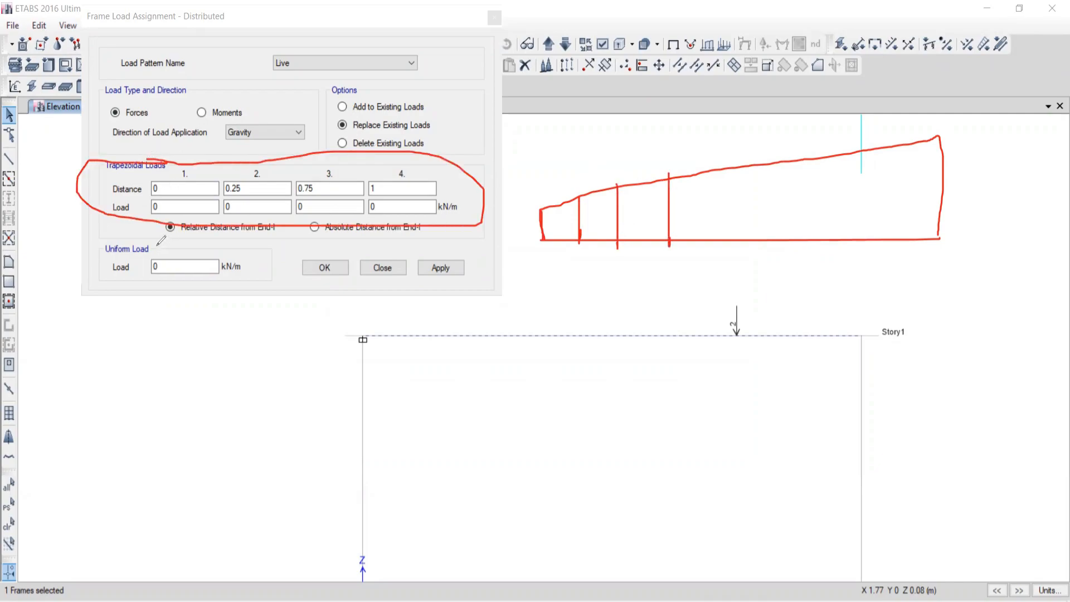
pyautogui.click(279, 173)
pyautogui.moveTo(236, 171); pyautogui.dragTo(298, 133)
pyautogui.moveTo(235, 438); pyautogui.dragTo(445, 431)
pyautogui.moveTo(520, 425); pyautogui.dragTo(444, 431)
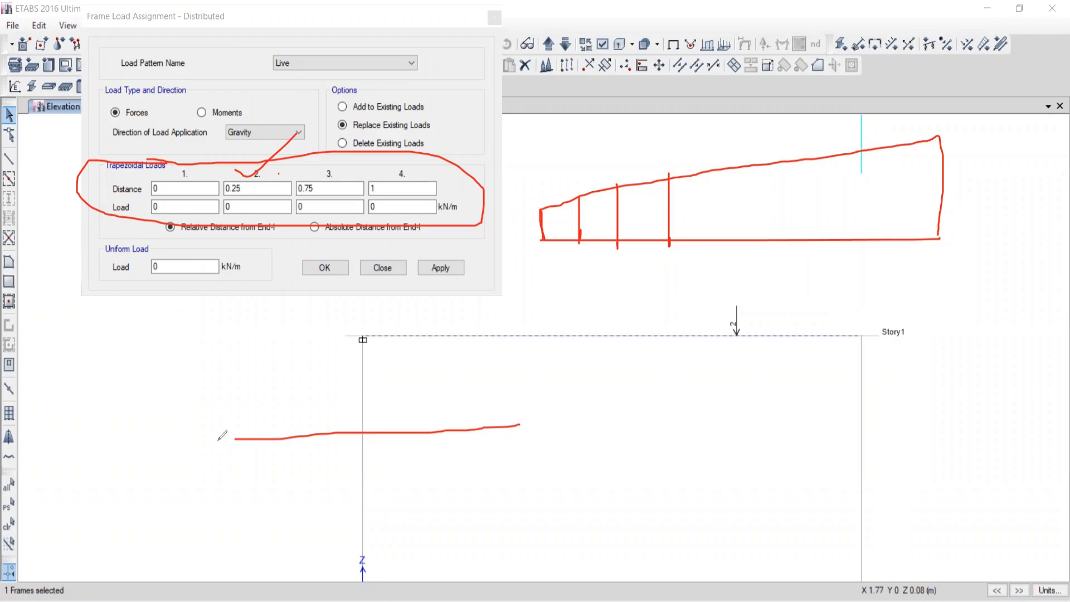
pyautogui.moveTo(215, 444); pyautogui.dragTo(523, 443)
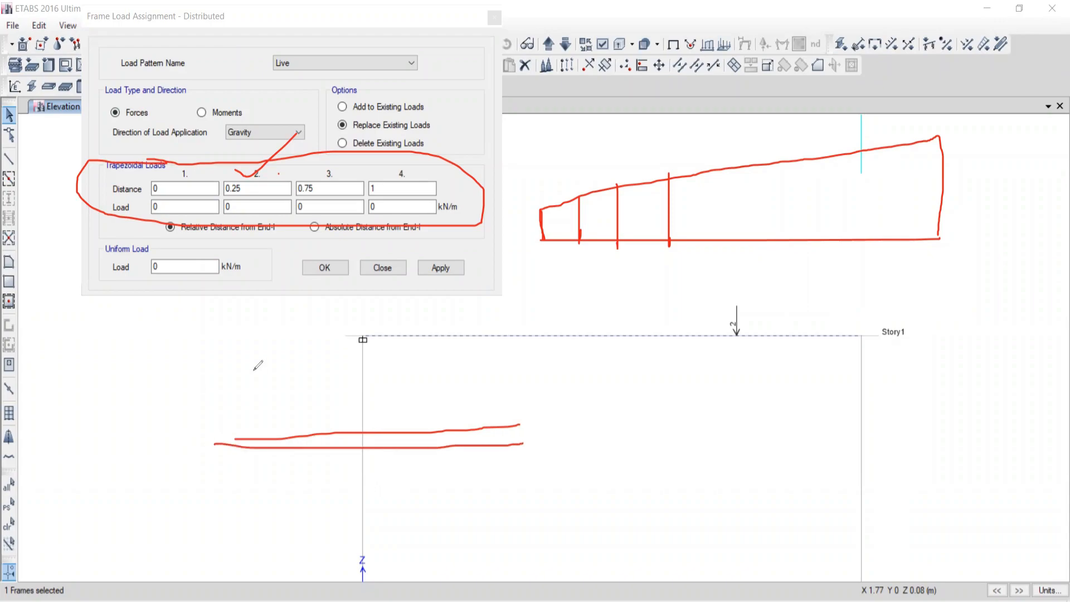
pyautogui.moveTo(245, 440); pyautogui.dragTo(524, 430)
pyautogui.moveTo(365, 353)
pyautogui.mouseDown()
pyautogui.moveTo(336, 409)
pyautogui.moveTo(354, 423)
pyautogui.moveTo(317, 409)
pyautogui.mouseUp()
pyautogui.moveTo(370, 352); pyautogui.dragTo(494, 354)
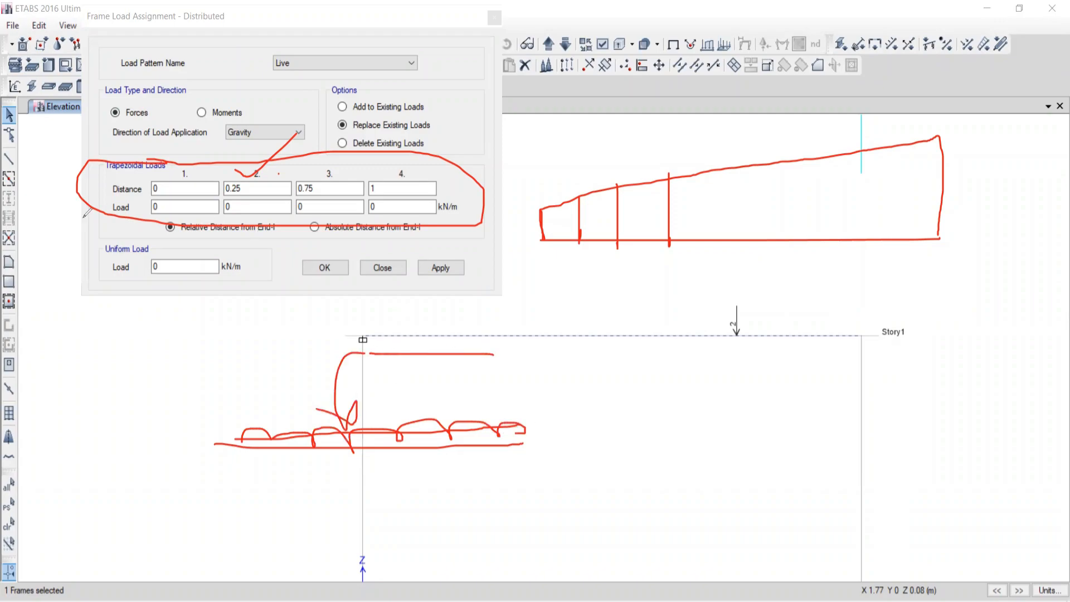
pyautogui.moveTo(129, 235)
pyautogui.mouseDown()
pyautogui.moveTo(104, 232)
pyautogui.moveTo(94, 265)
pyautogui.mouseUp()
pyautogui.moveTo(47, 171)
pyautogui.mouseDown()
pyautogui.moveTo(78, 190)
pyautogui.moveTo(206, 94)
pyautogui.mouseUp()
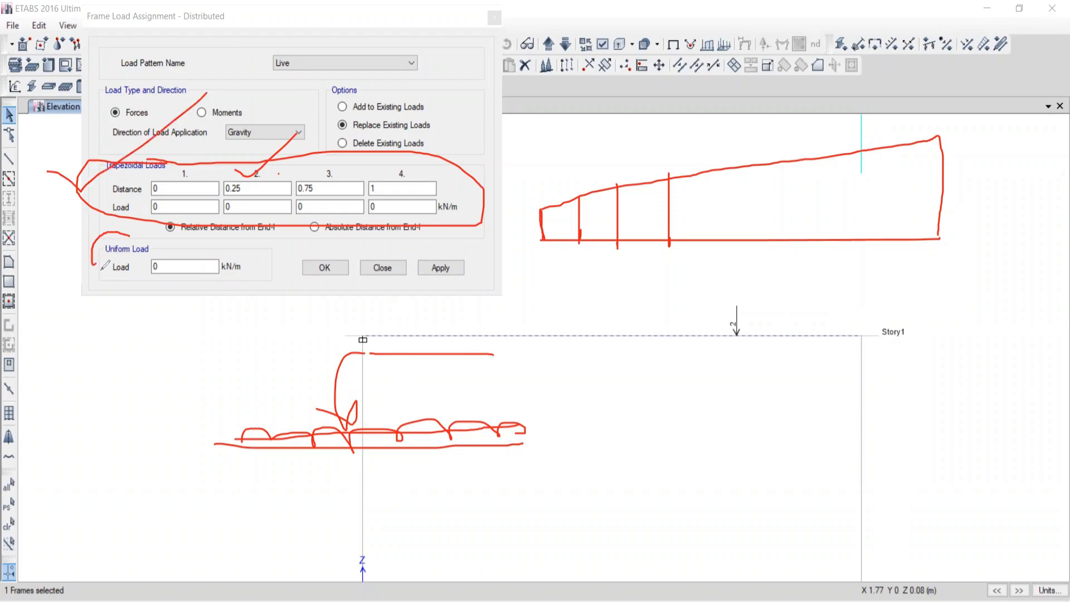
pyautogui.moveTo(156, 277); pyautogui.dragTo(212, 245)
pyautogui.moveTo(585, 409); pyautogui.dragTo(805, 424)
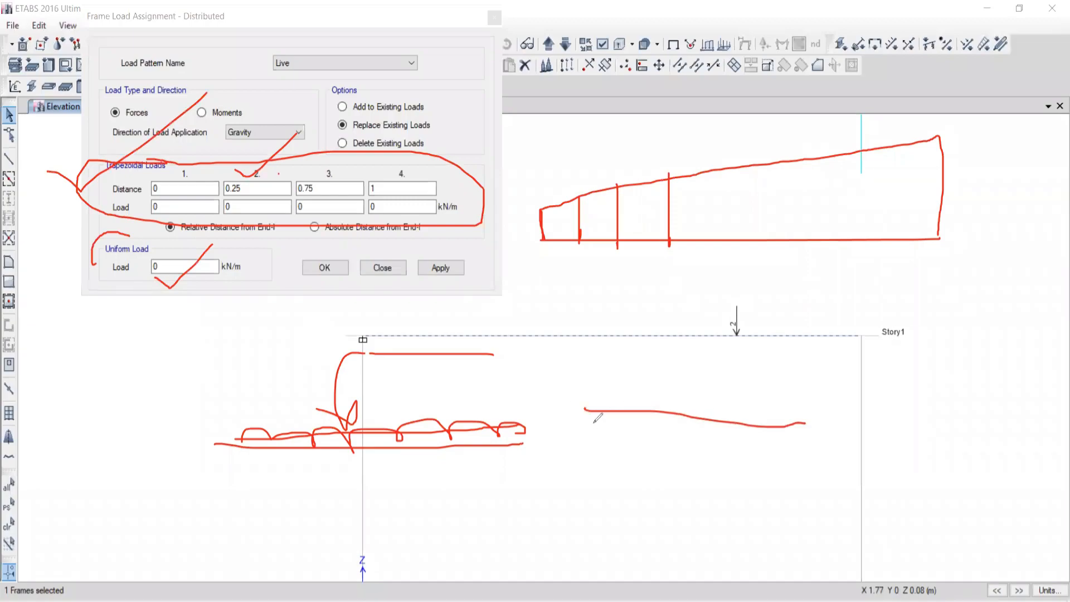
pyautogui.moveTo(582, 415); pyautogui.dragTo(803, 410)
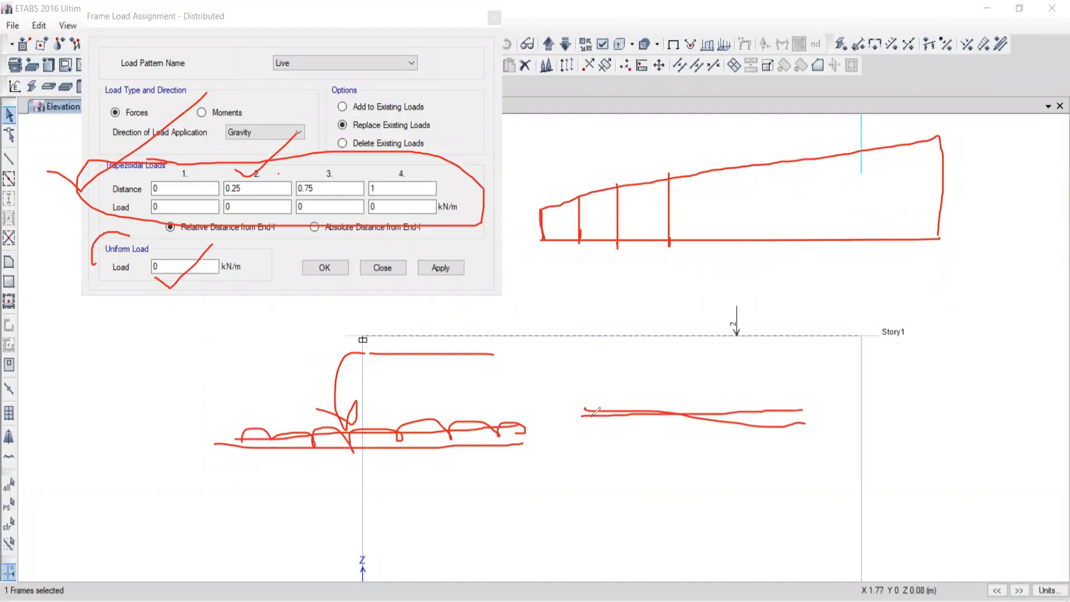
pyautogui.moveTo(583, 416); pyautogui.dragTo(739, 407)
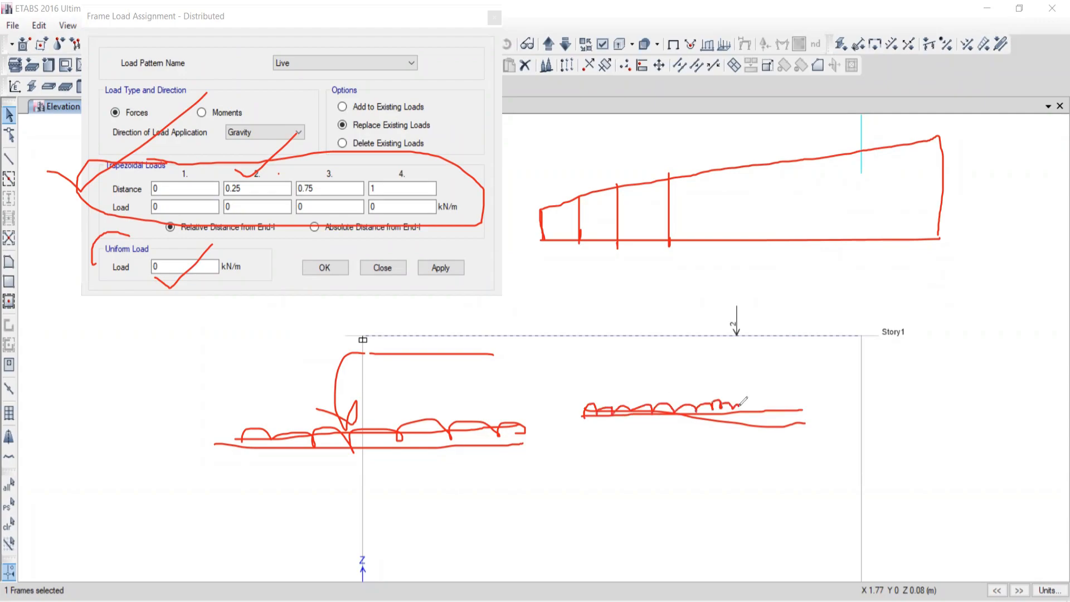
pyautogui.moveTo(815, 384); pyautogui.dragTo(994, 384)
pyautogui.moveTo(815, 384)
pyautogui.mouseDown()
pyautogui.moveTo(862, 380)
pyautogui.moveTo(891, 411)
pyautogui.moveTo(1010, 415)
pyautogui.mouseUp()
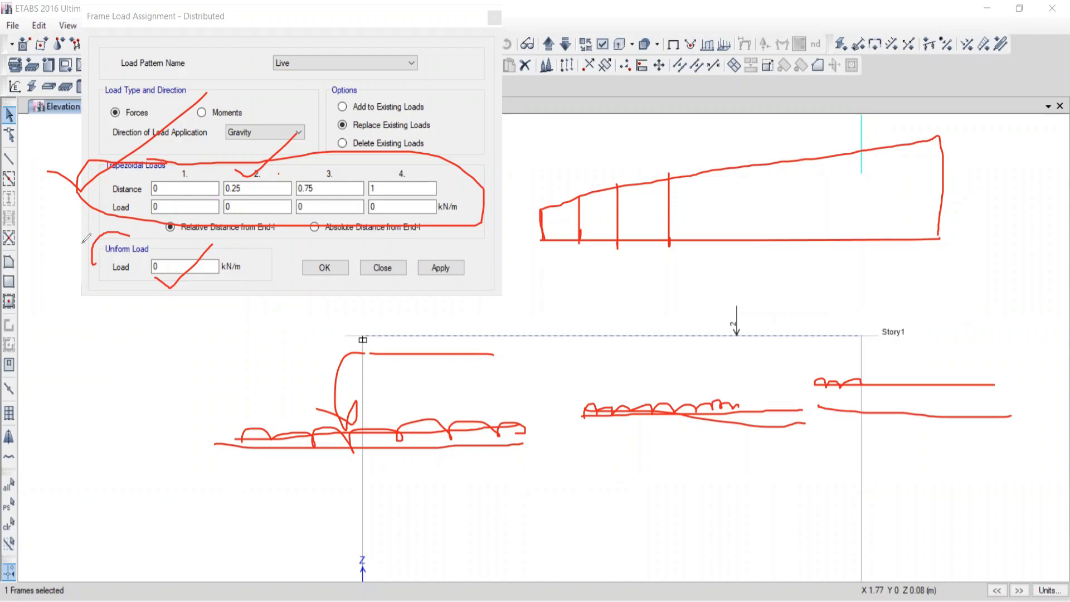
pyautogui.moveTo(98, 251); pyautogui.dragTo(118, 274)
pyautogui.moveTo(151, 219); pyautogui.dragTo(127, 245)
pyautogui.moveTo(523, 308); pyautogui.dragTo(707, 307)
pyautogui.moveTo(522, 306)
pyautogui.mouseDown()
pyautogui.moveTo(525, 281)
pyautogui.moveTo(692, 238)
pyautogui.moveTo(705, 306)
pyautogui.mouseUp()
pyautogui.moveTo(774, 297); pyautogui.dragTo(973, 294)
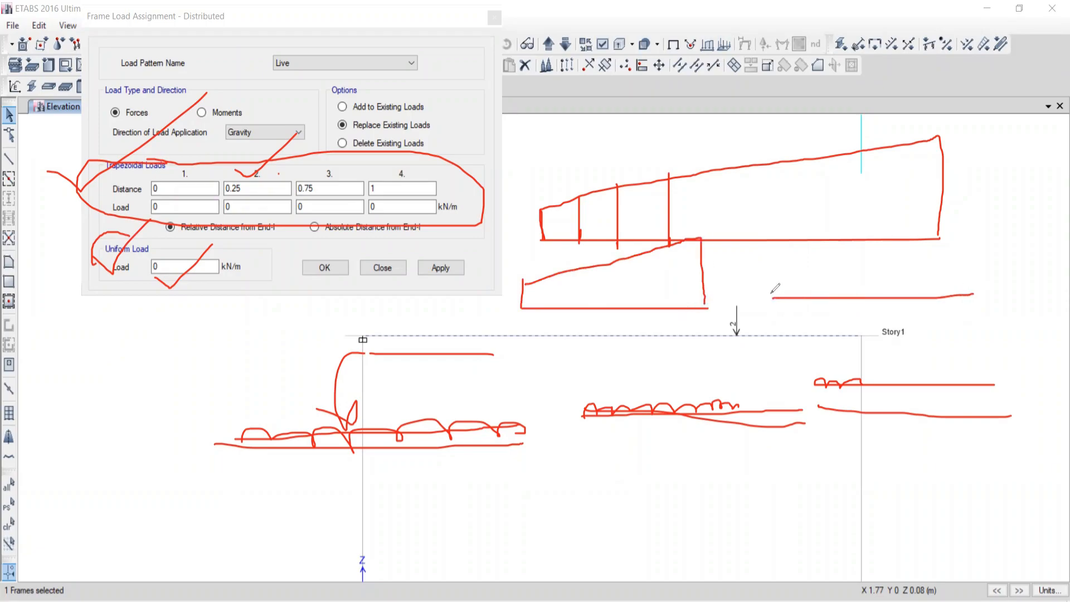
pyautogui.moveTo(775, 297); pyautogui.dragTo(893, 290)
pyautogui.moveTo(75, 270)
pyautogui.mouseDown()
pyautogui.moveTo(102, 286)
pyautogui.moveTo(162, 241)
pyautogui.mouseUp()
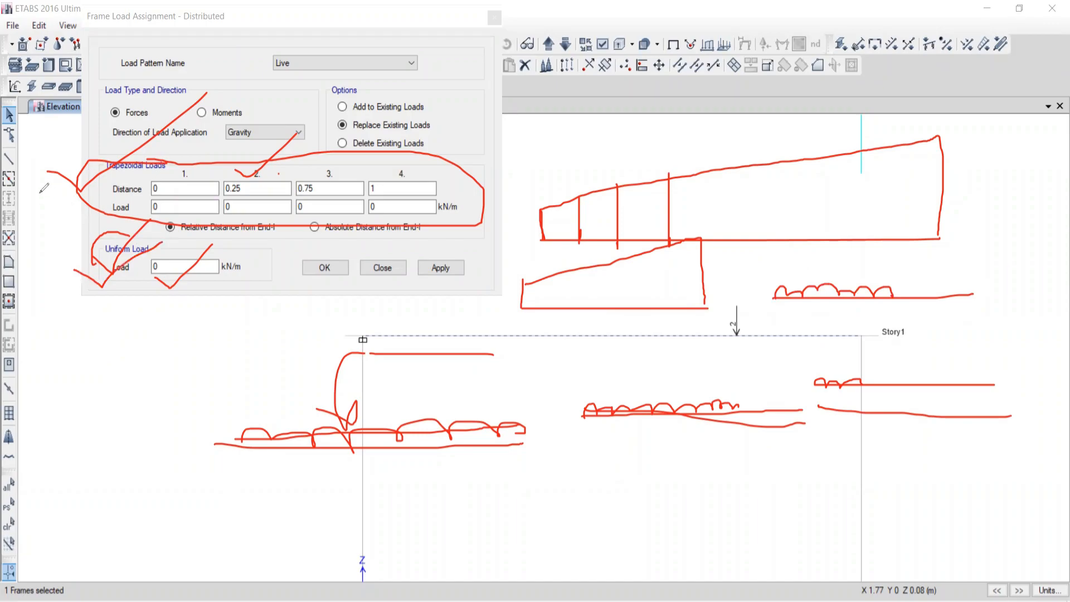
pyautogui.moveTo(42, 189)
pyautogui.mouseDown()
pyautogui.moveTo(118, 159)
pyautogui.moveTo(148, 94)
pyautogui.mouseUp()
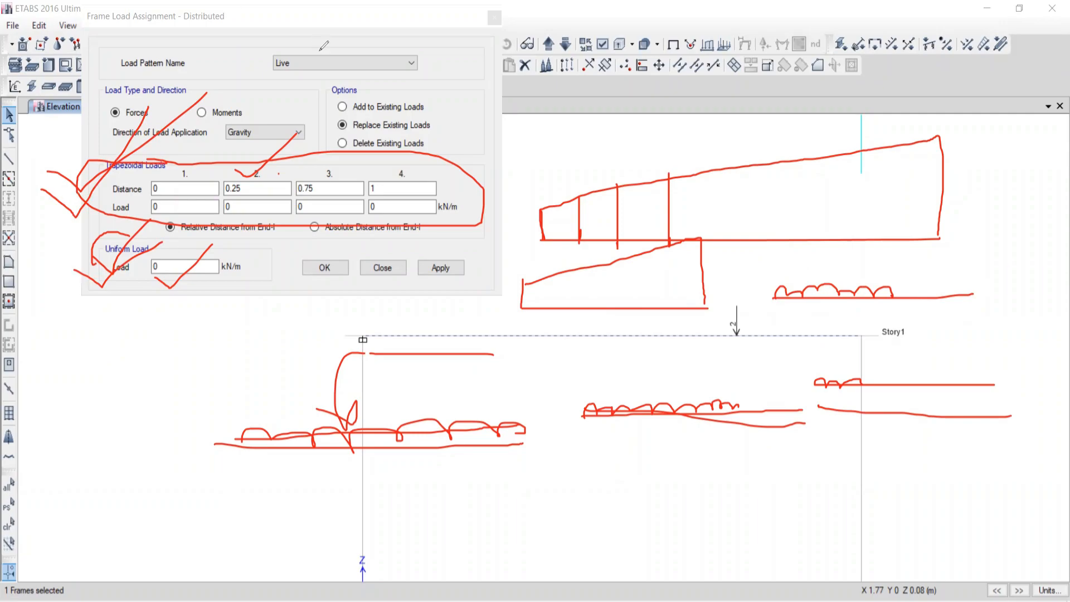
pyautogui.press('e')
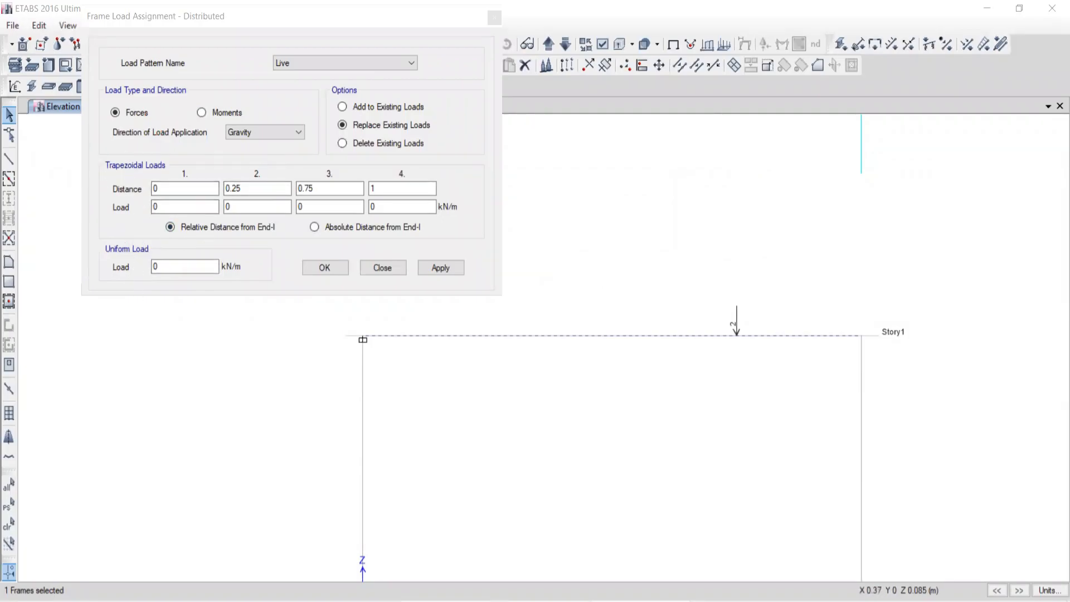
# Consult Problem 6.4 in the PDF and apply a 1.5 kN/m uniform Live load in the gravity direction to the selected Story1 beam
pyautogui.hotkey('alt', 'Tab')
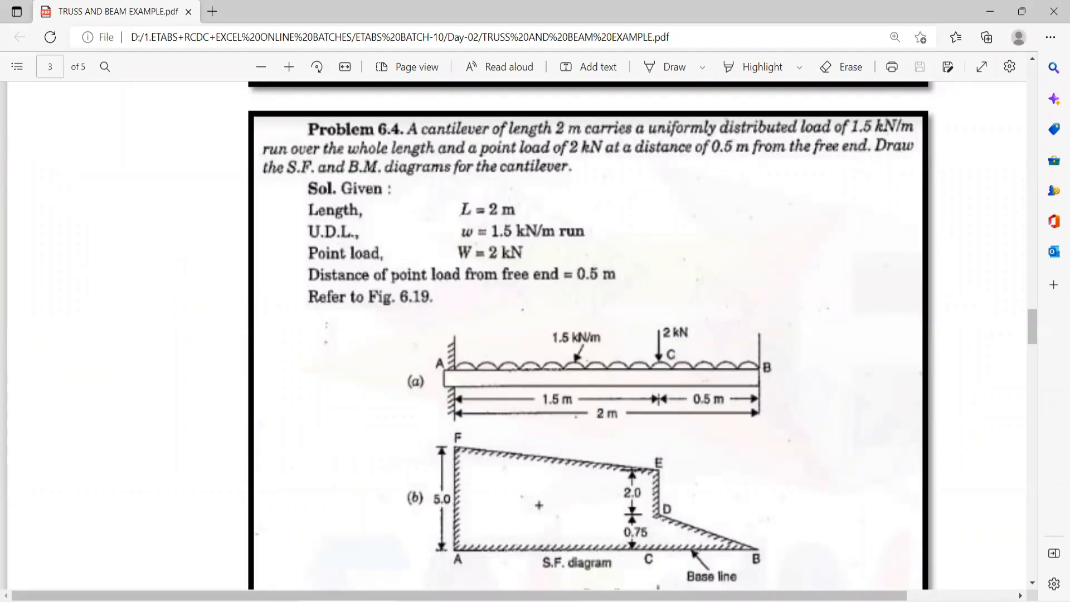
pyautogui.click(739, 597)
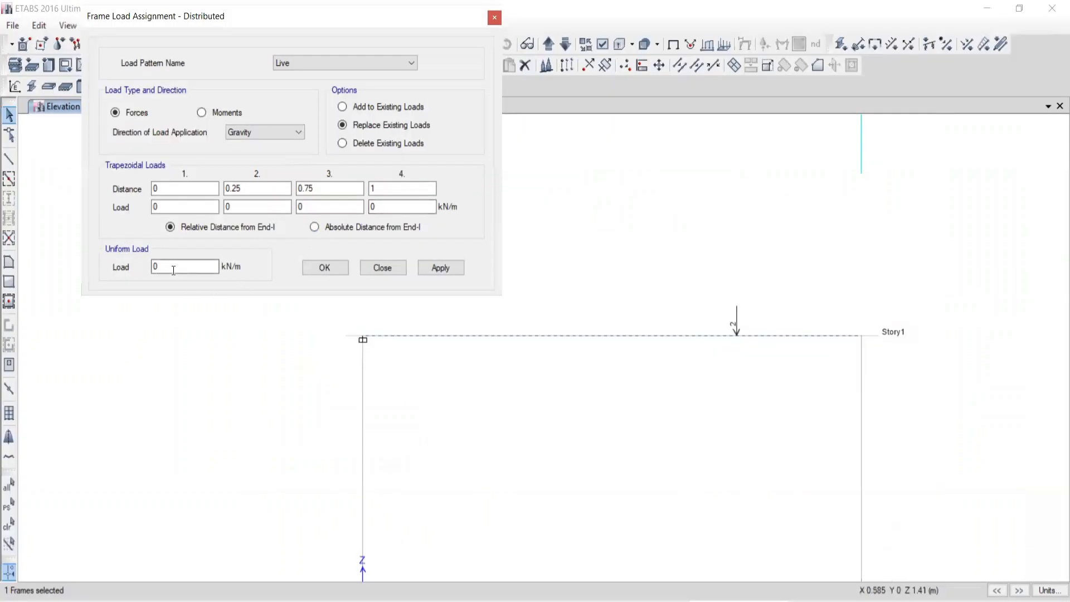
pyautogui.click(715, 598)
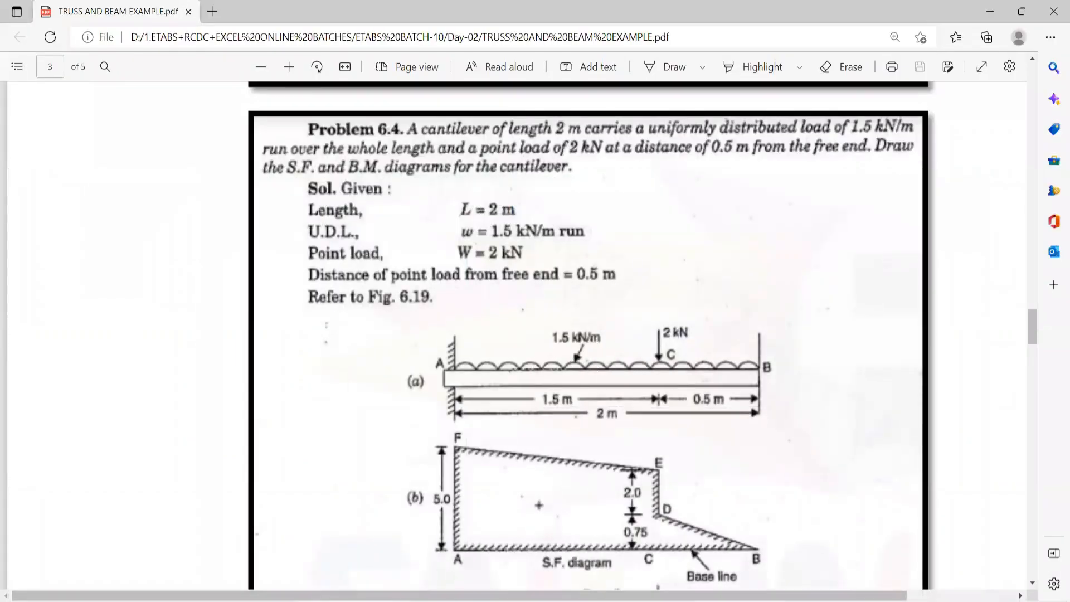
pyautogui.hotkey('alt', 'Tab')
pyautogui.doubleClick(159, 267)
pyautogui.write('1.5')
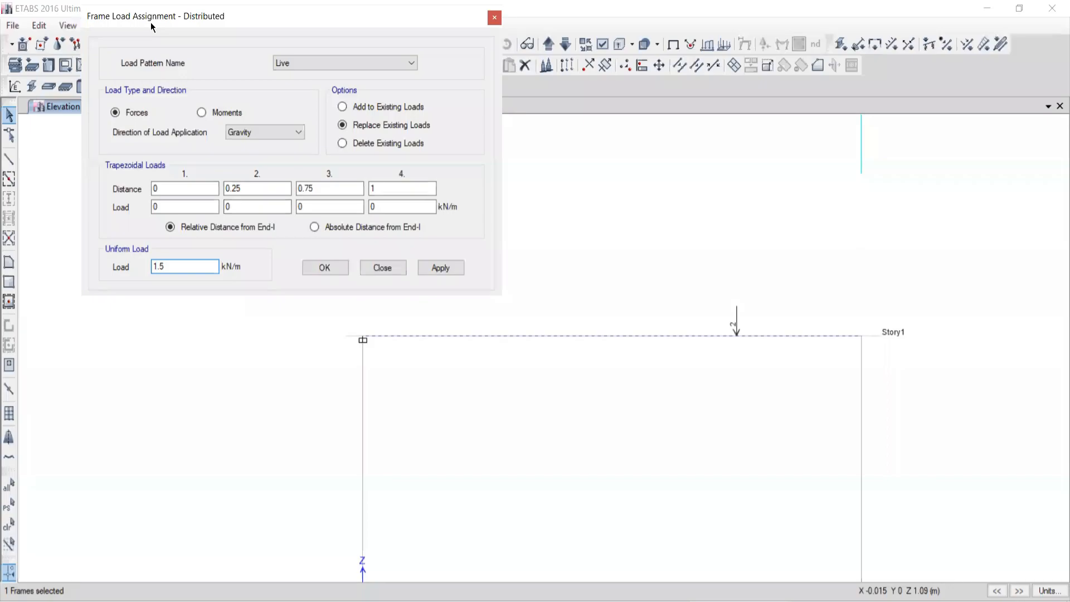
pyautogui.moveTo(150, 22); pyautogui.dragTo(117, 160)
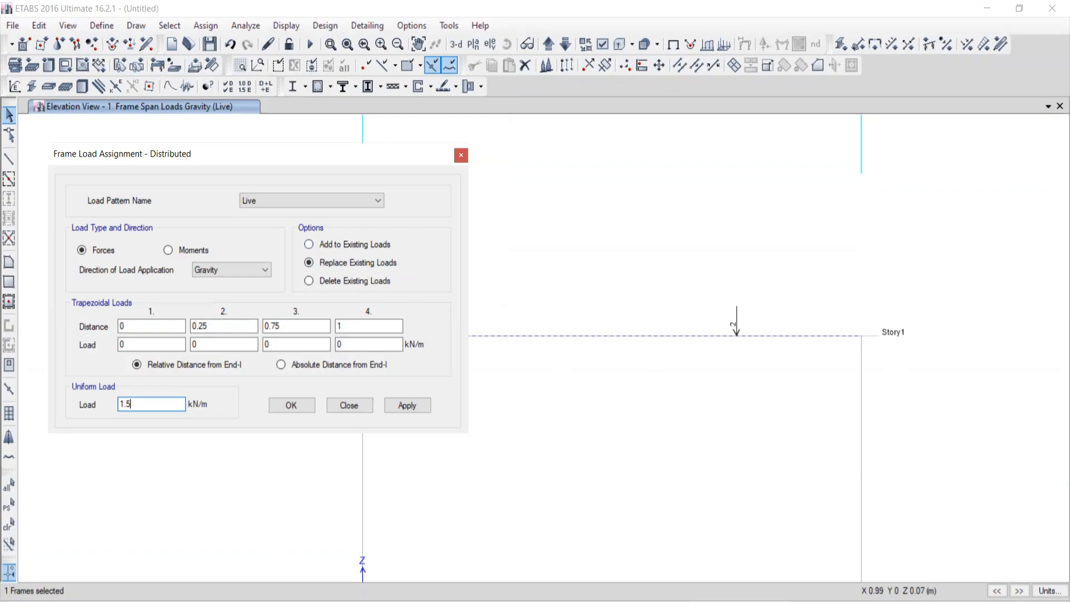
pyautogui.moveTo(550, 586)
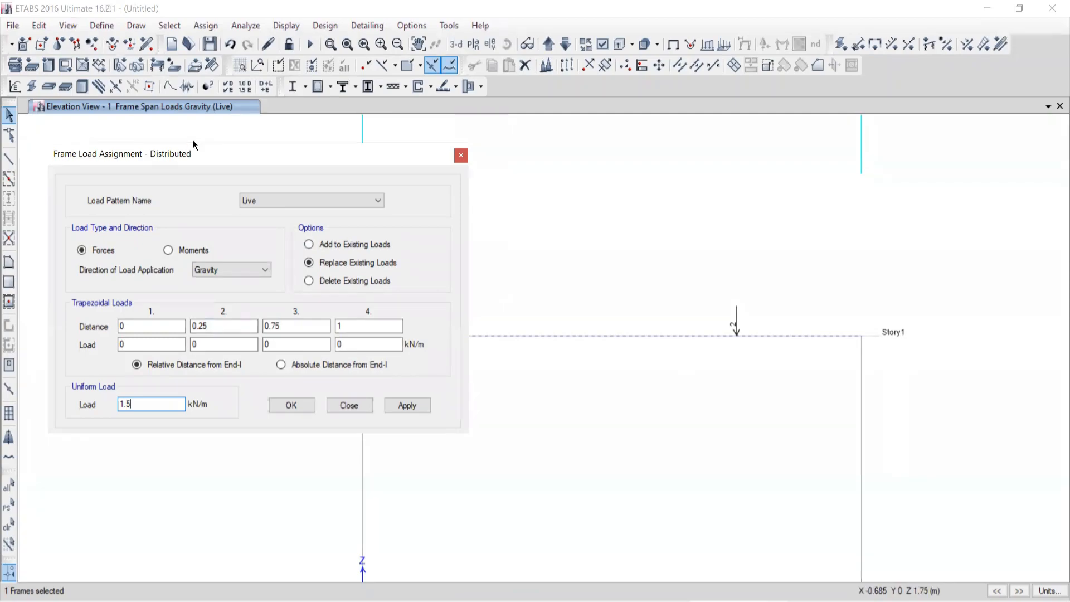
pyautogui.moveTo(193, 141); pyautogui.dragTo(192, 130)
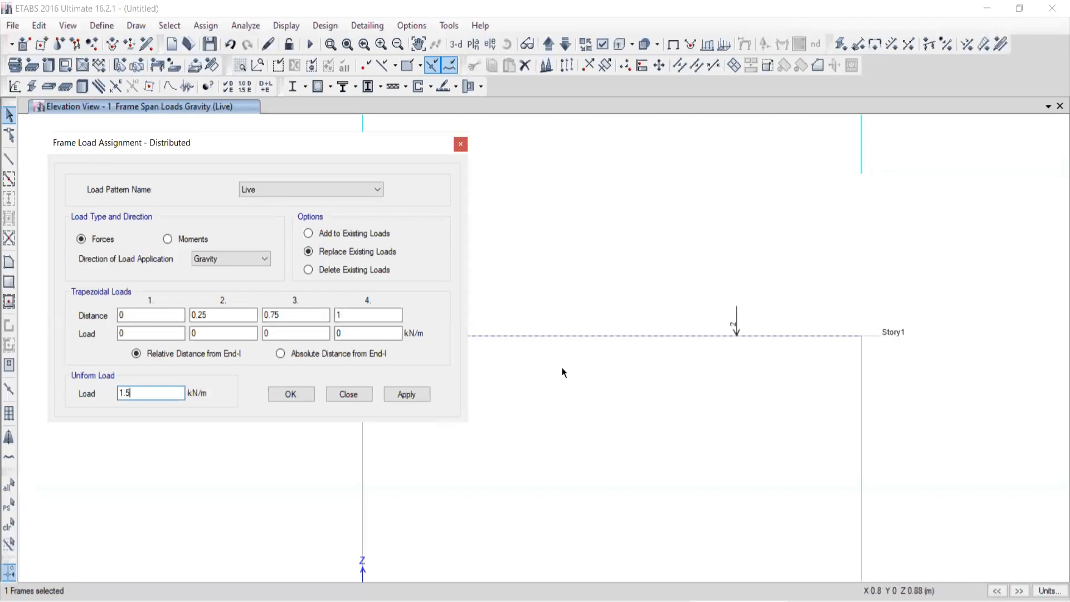
pyautogui.moveTo(683, 254); pyautogui.dragTo(797, 412)
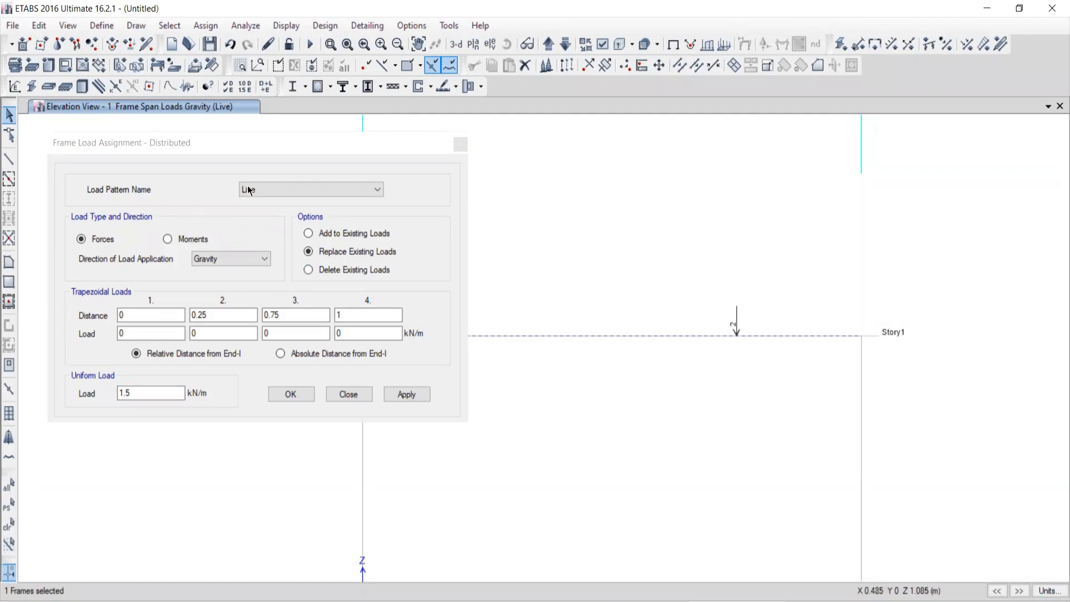
pyautogui.moveTo(147, 143); pyautogui.dragTo(169, 140)
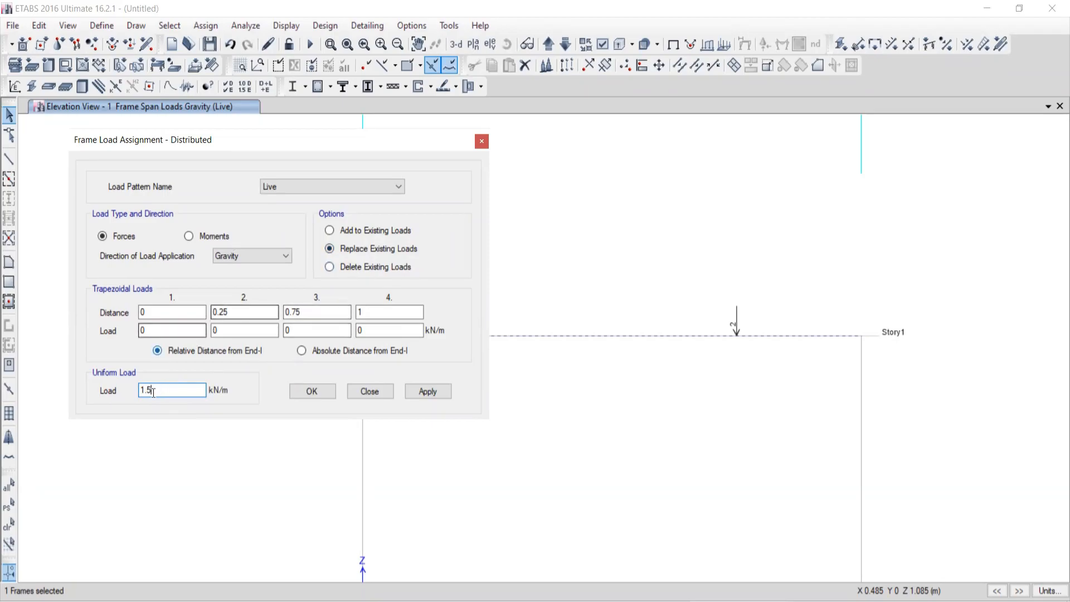
pyautogui.moveTo(302, 141); pyautogui.dragTo(202, 114)
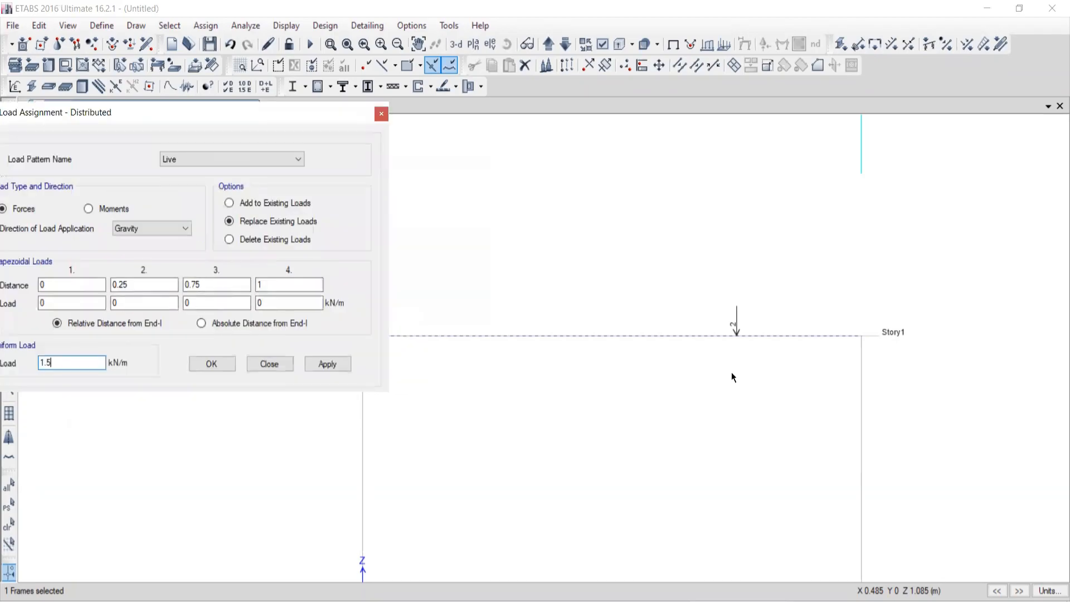
pyautogui.click(328, 363)
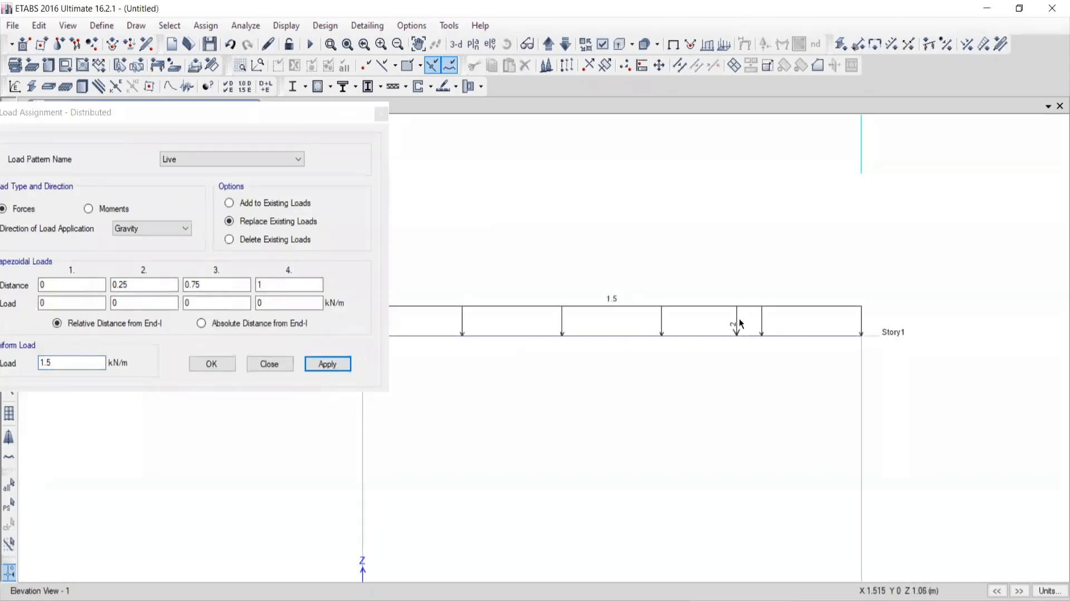
# Reselect the Story1 beam and replace its uniform Live load with 2 kN/m
pyautogui.moveTo(598, 311); pyautogui.dragTo(642, 313, button='middle')
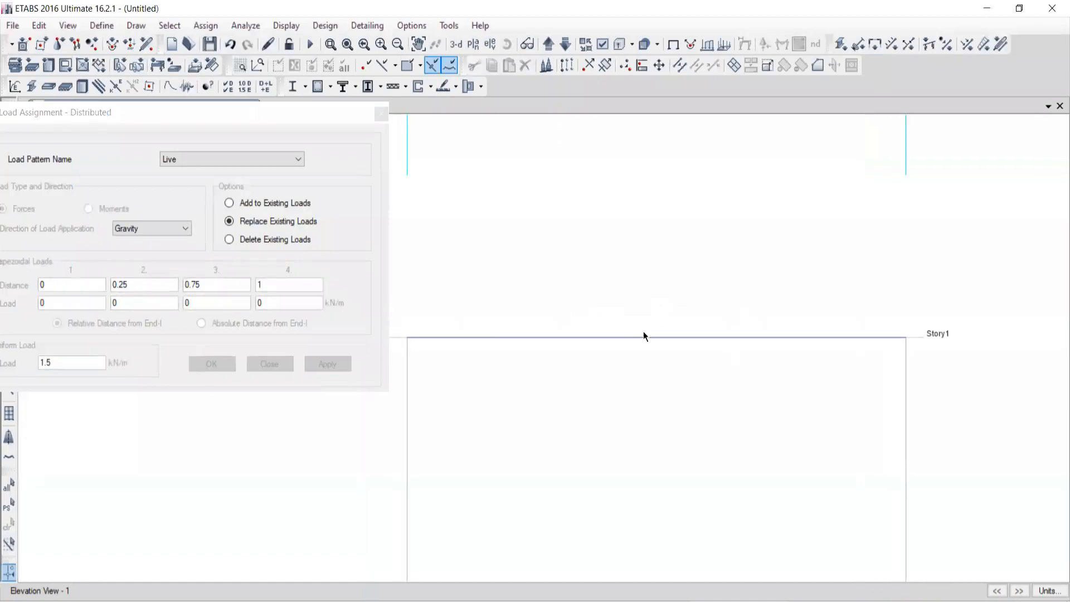
pyautogui.click(558, 338)
pyautogui.moveTo(752, 291); pyautogui.dragTo(804, 348)
pyautogui.moveTo(78, 113); pyautogui.dragTo(207, 122)
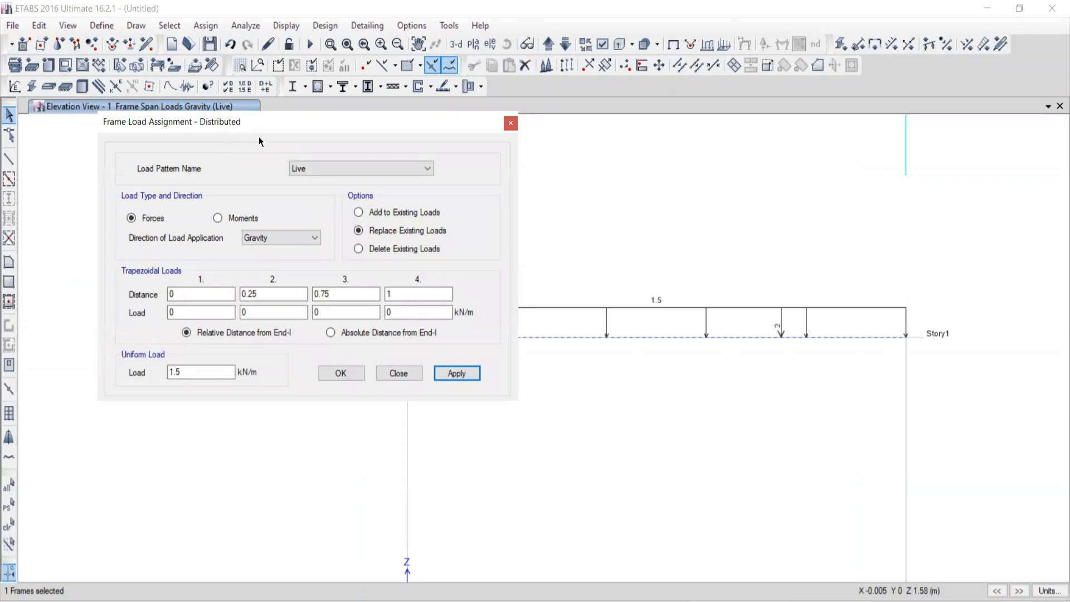
pyautogui.moveTo(258, 123); pyautogui.dragTo(197, 176)
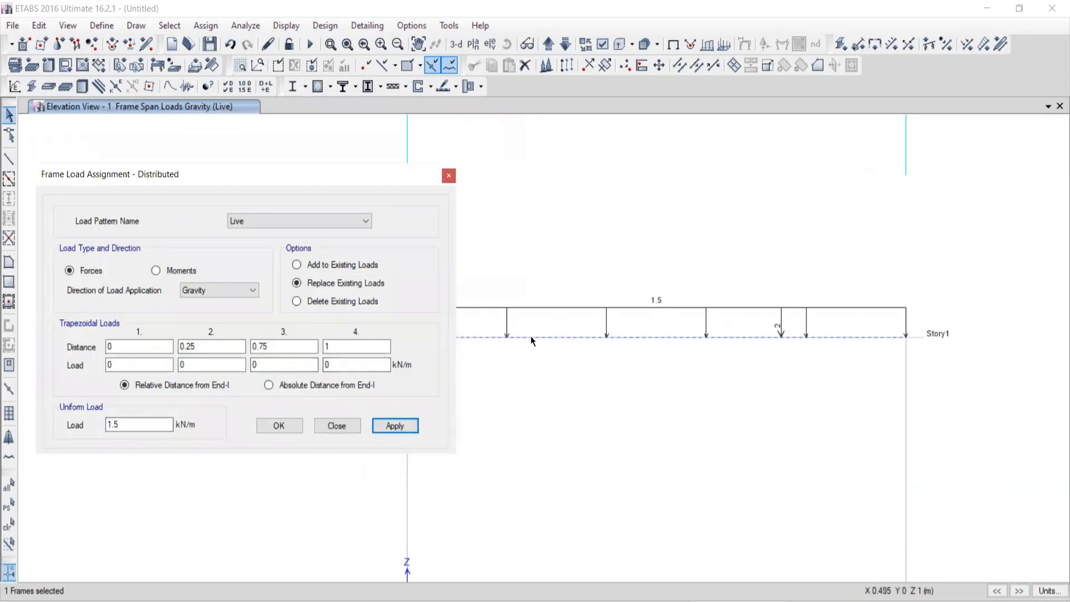
pyautogui.click(131, 425)
pyautogui.press('BackSpace')
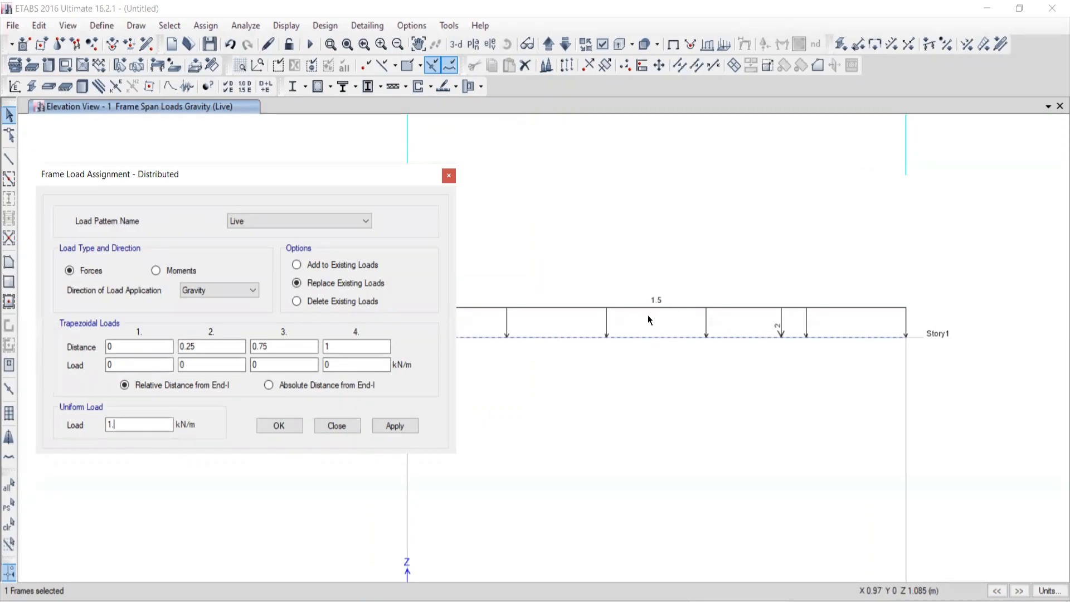
pyautogui.write('5')
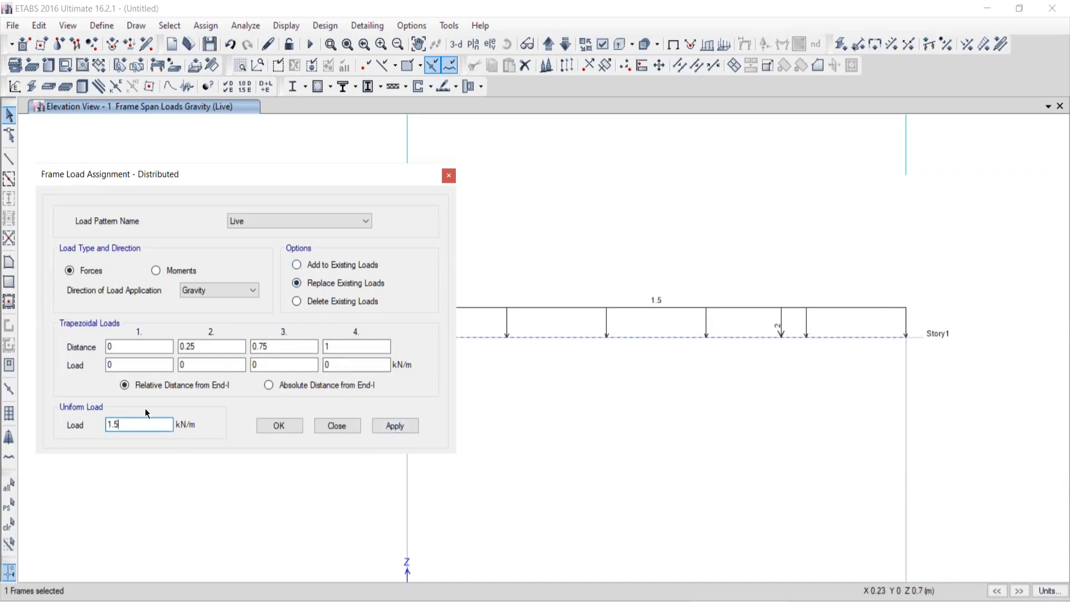
pyautogui.press('BackSpace')
pyautogui.write('2')
pyautogui.moveTo(118, 425); pyautogui.dragTo(85, 418)
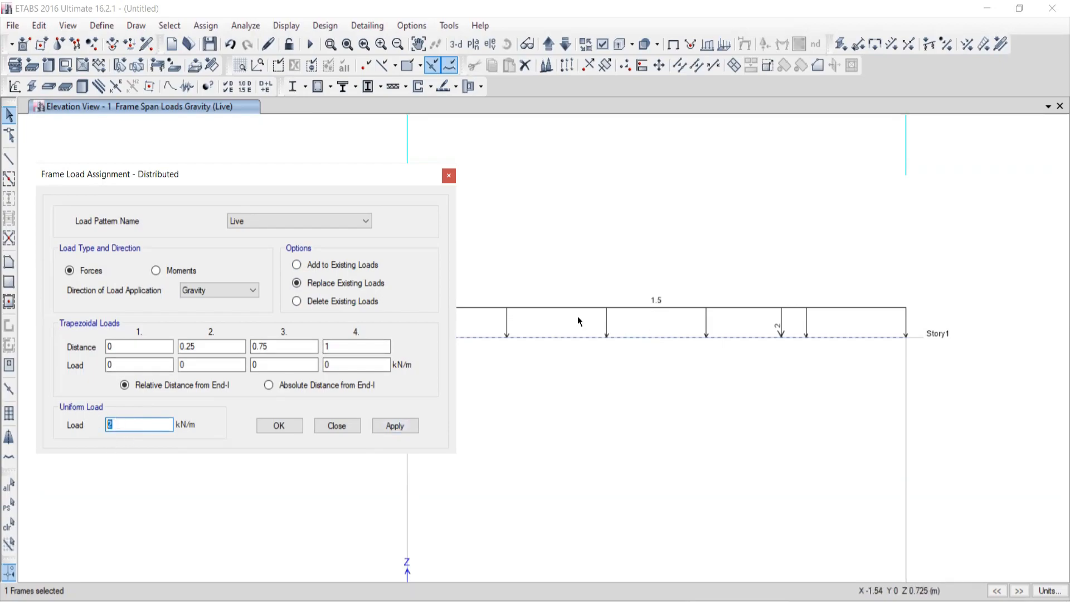
pyautogui.click(395, 427)
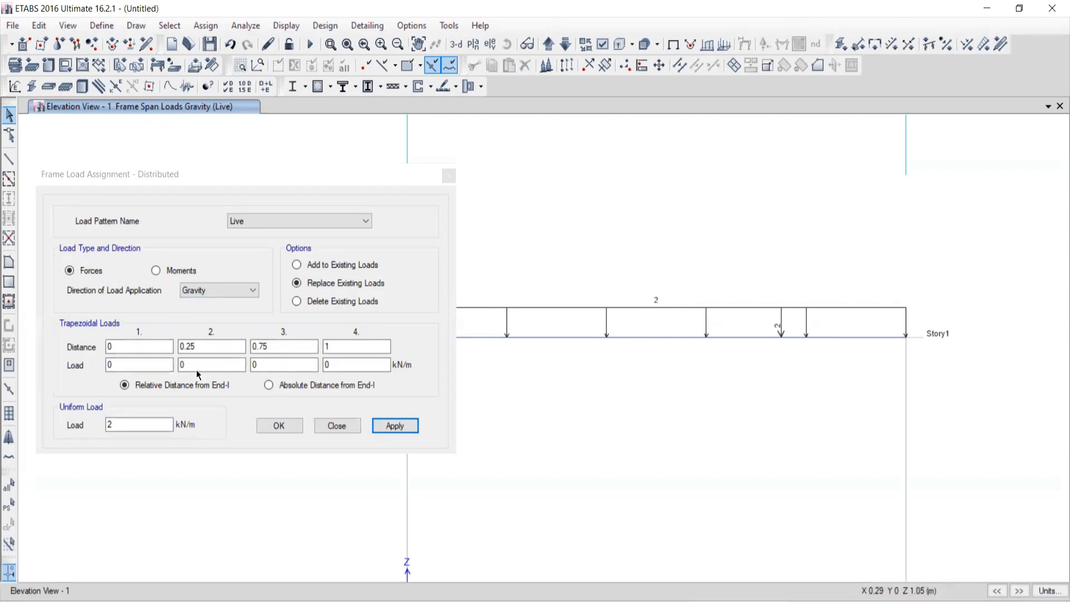
# Add a further 1 kN/m uniform load to the existing loads on the Story1 beam
pyautogui.doubleClick(106, 426)
pyautogui.write('1')
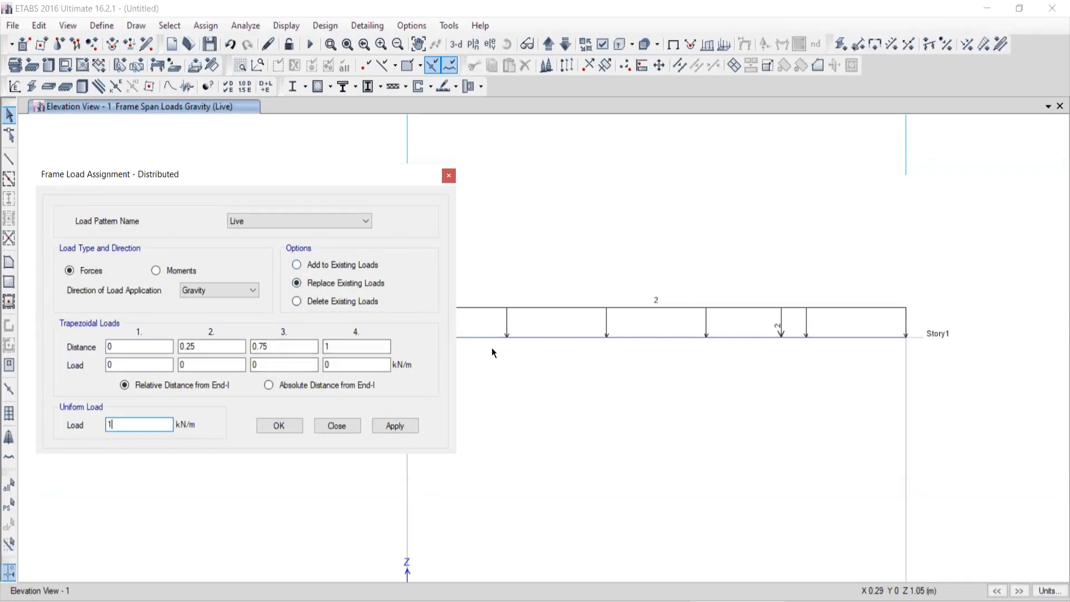
pyautogui.click(526, 337)
pyautogui.click(296, 265)
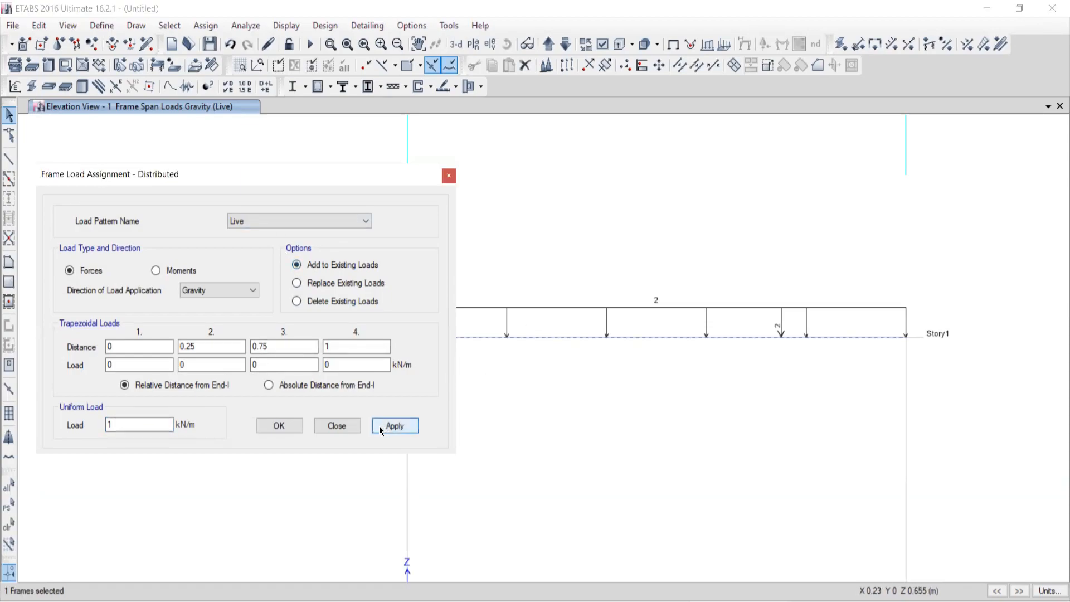
pyautogui.click(408, 428)
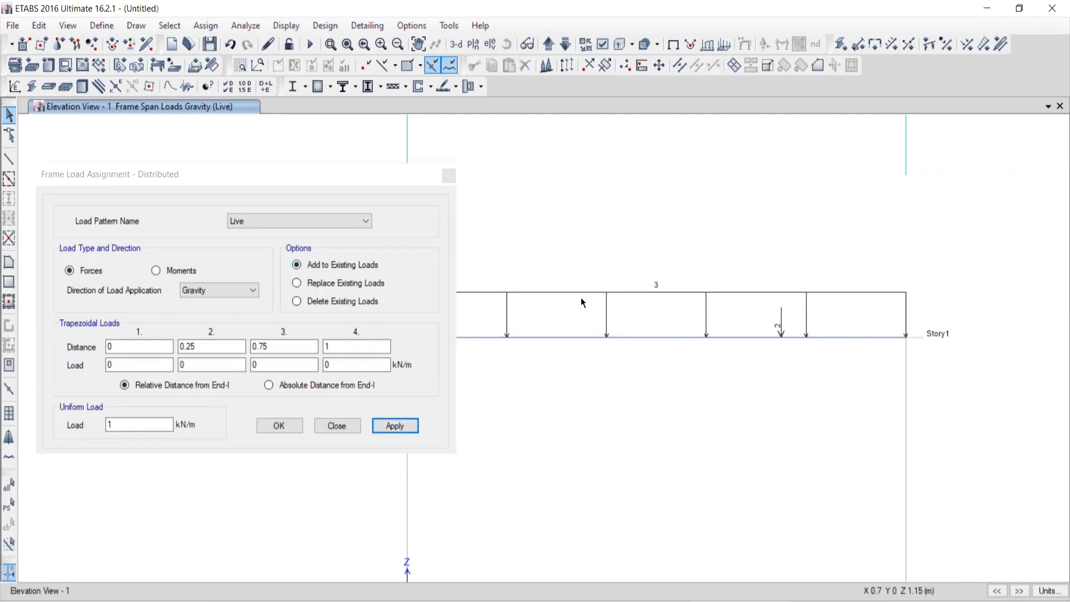
# Replace the Story1 beam's existing distributed loads with a 1.5 kN/m uniform load and close the assignment
pyautogui.click(568, 337)
pyautogui.click(155, 432)
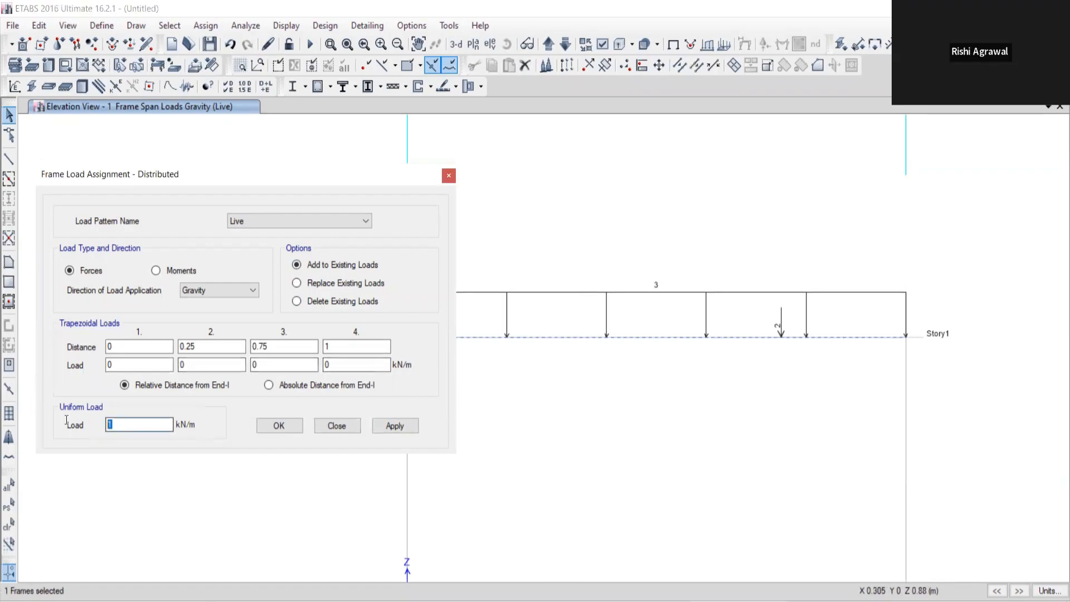
pyautogui.write('.5')
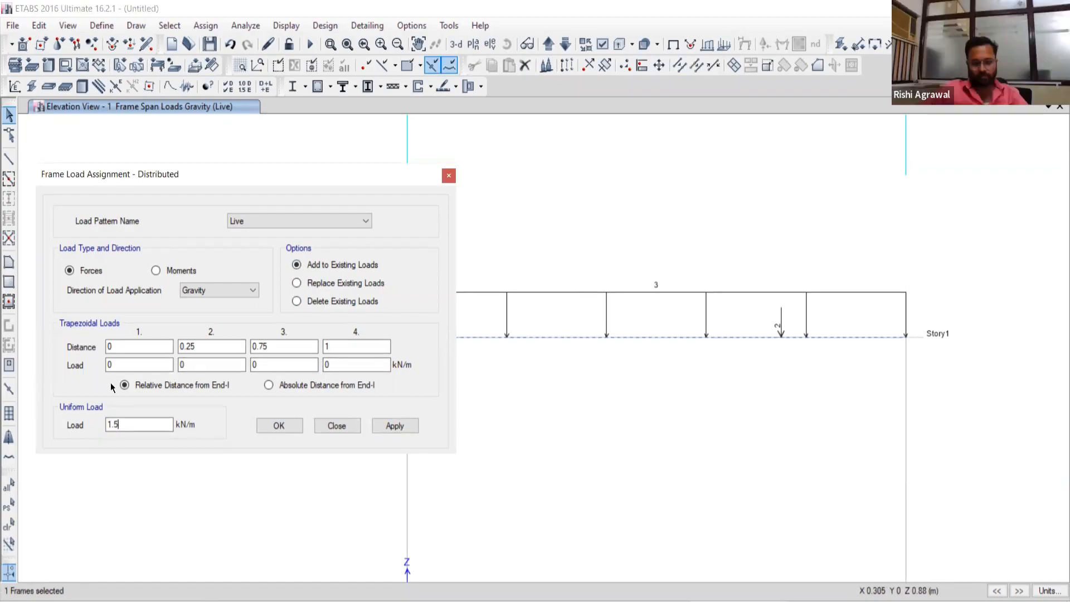
pyautogui.click(297, 283)
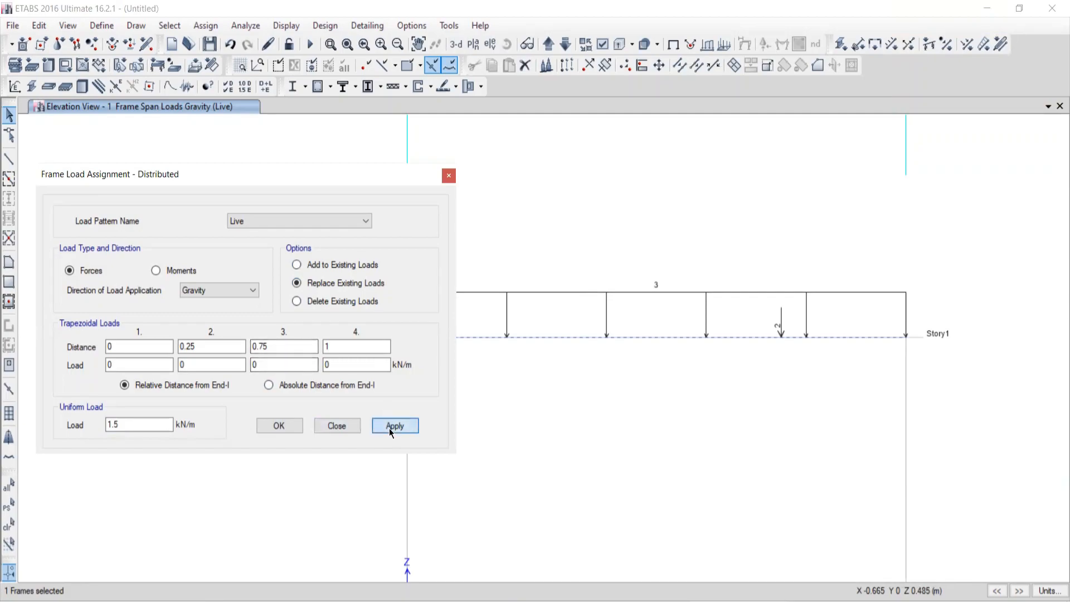
pyautogui.click(394, 425)
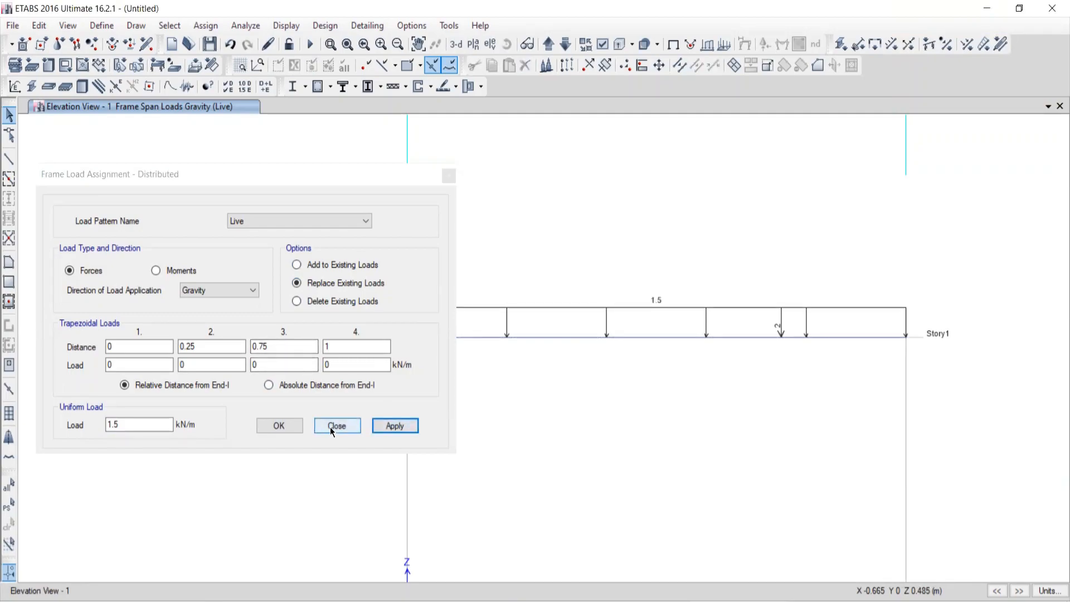
pyautogui.click(334, 426)
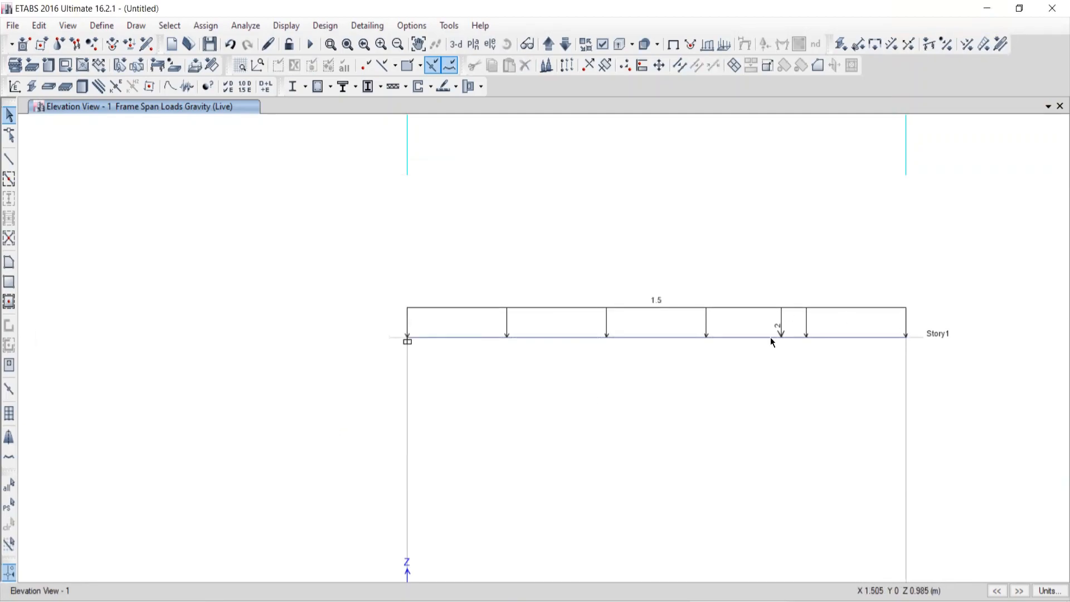
# Turn off the grid system visibility so the elevation shows only the loaded beam
pyautogui.moveTo(732, 400); pyautogui.dragTo(527, 395, button='middle')
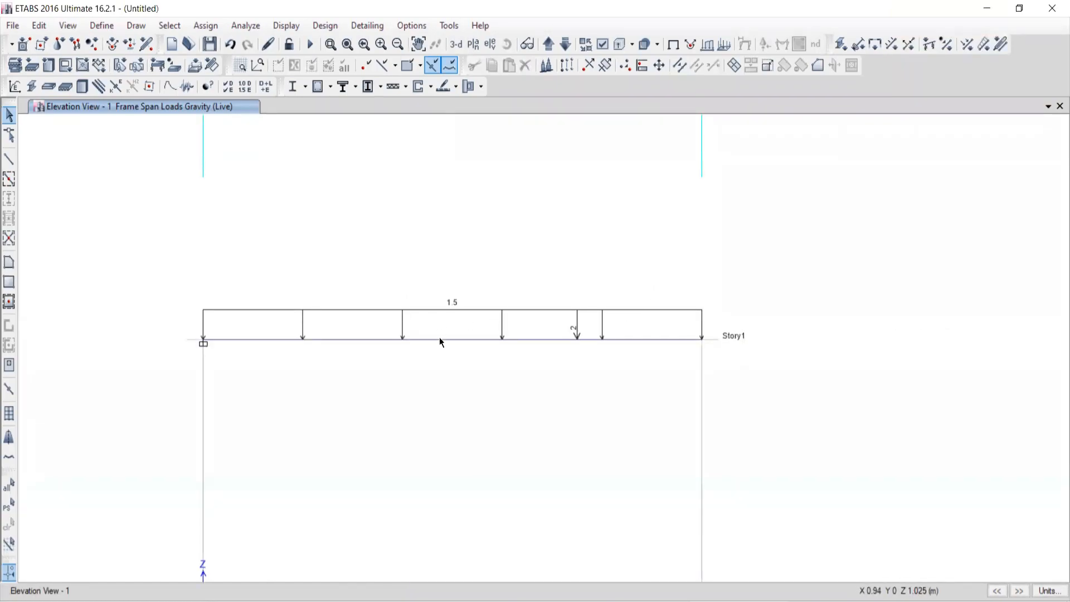
pyautogui.scroll(-3, 550, 358)
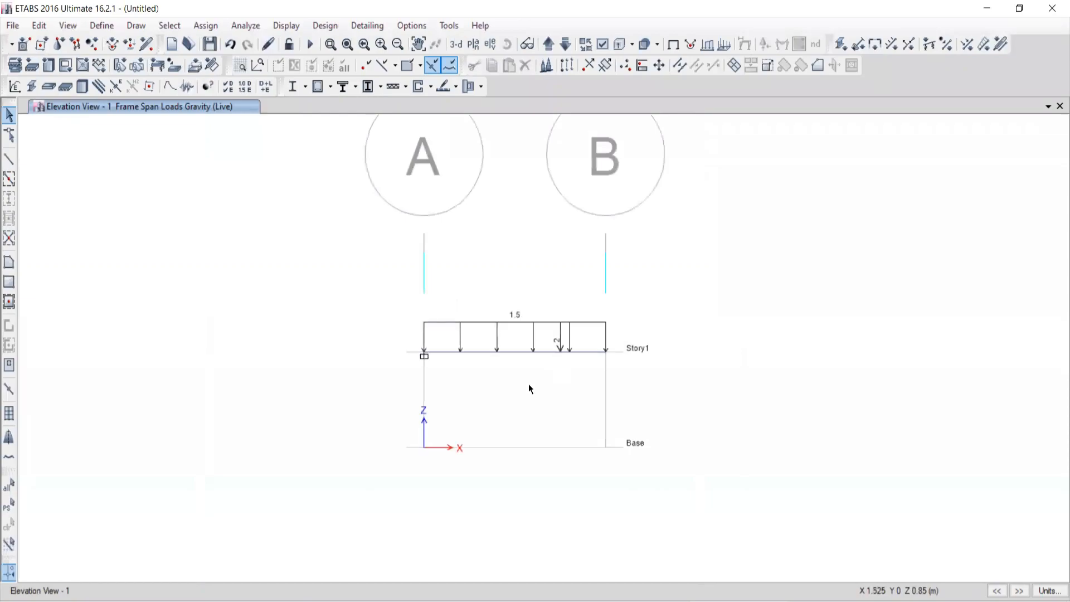
pyautogui.rightClick(255, 270)
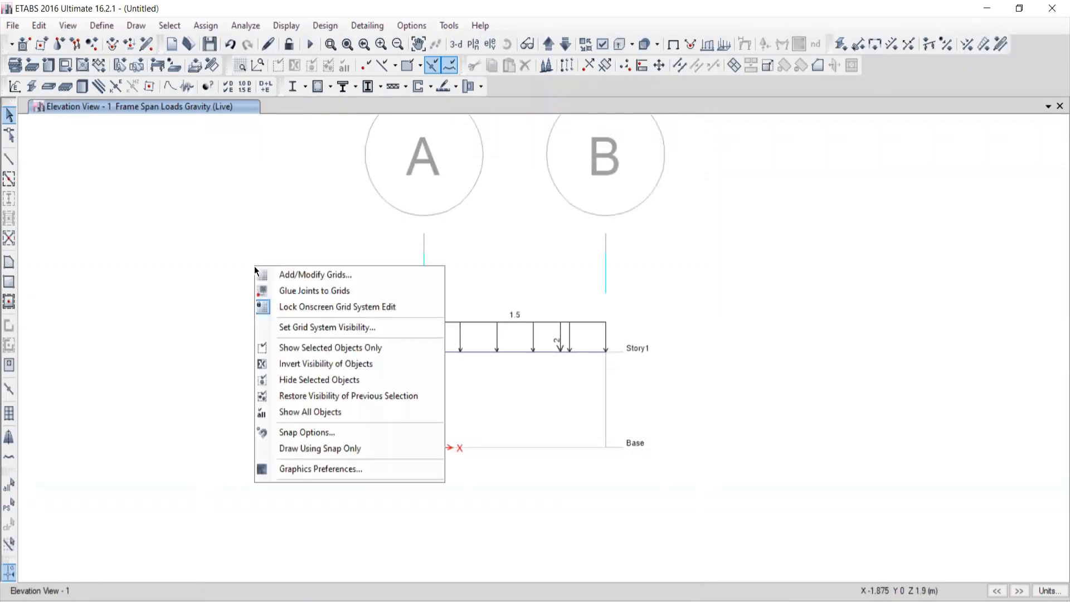
pyautogui.click(315, 328)
pyautogui.scroll(3, 512, 344)
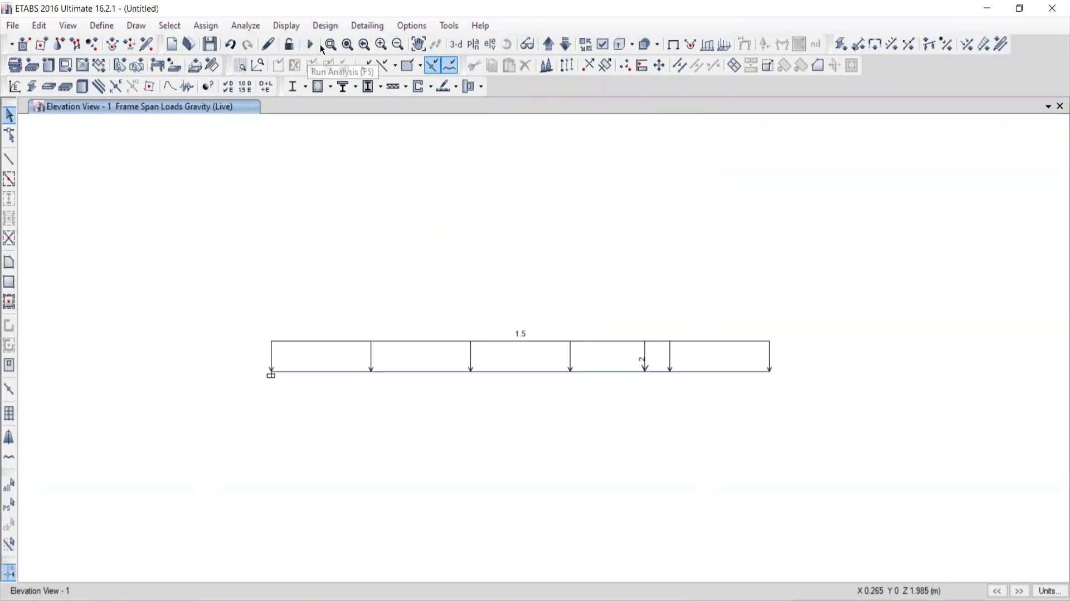
# Check the model with every check and fix option enabled, including joint story assignment, and dismiss the report
pyautogui.click(245, 27)
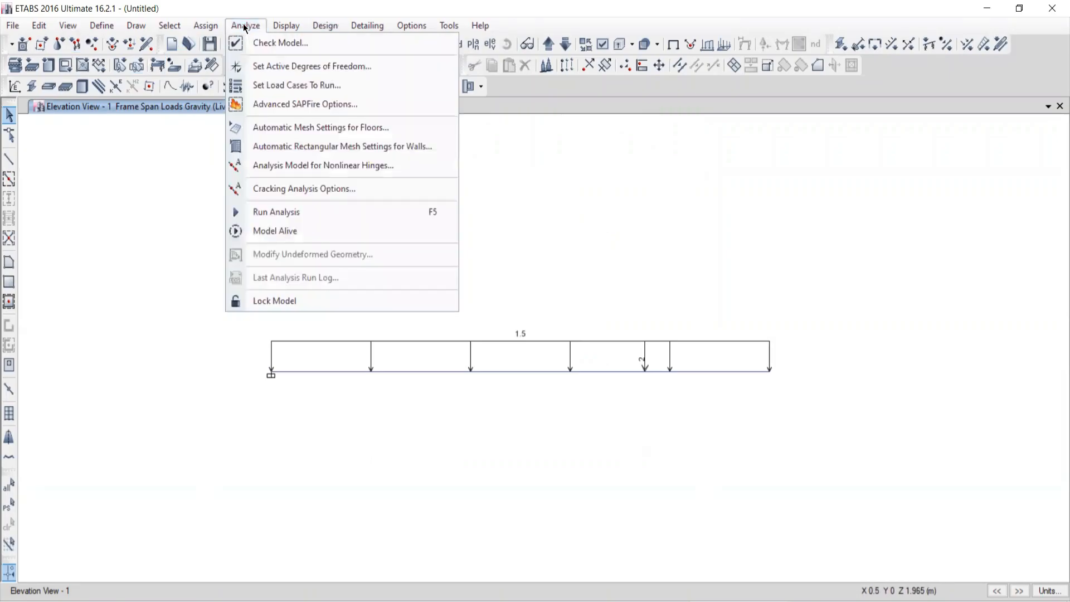
pyautogui.click(258, 44)
pyautogui.click(502, 492)
pyautogui.click(429, 432)
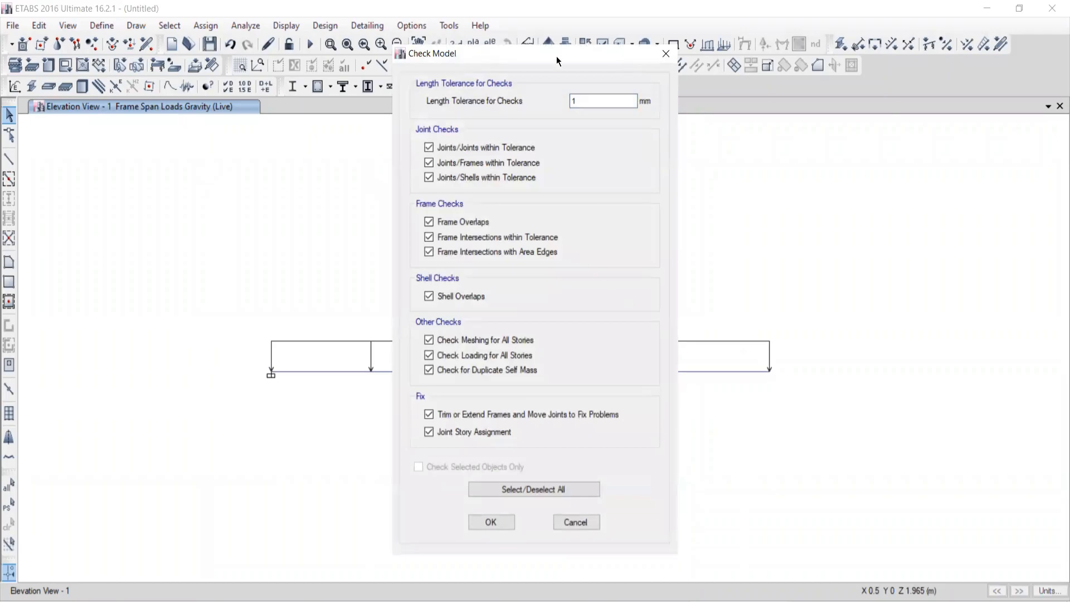
pyautogui.moveTo(529, 50); pyautogui.dragTo(166, 6)
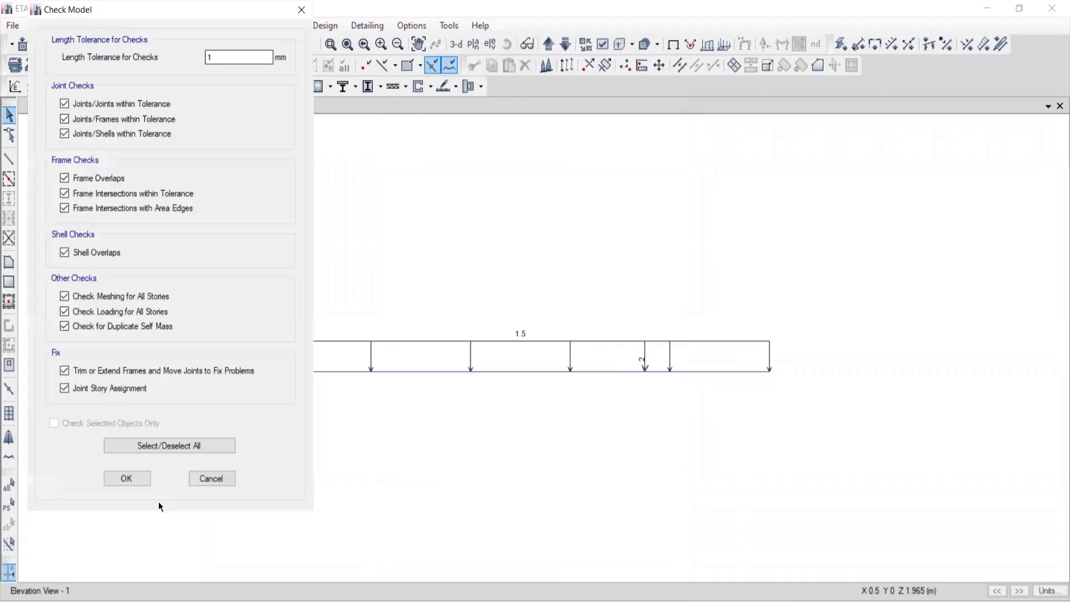
pyautogui.click(125, 481)
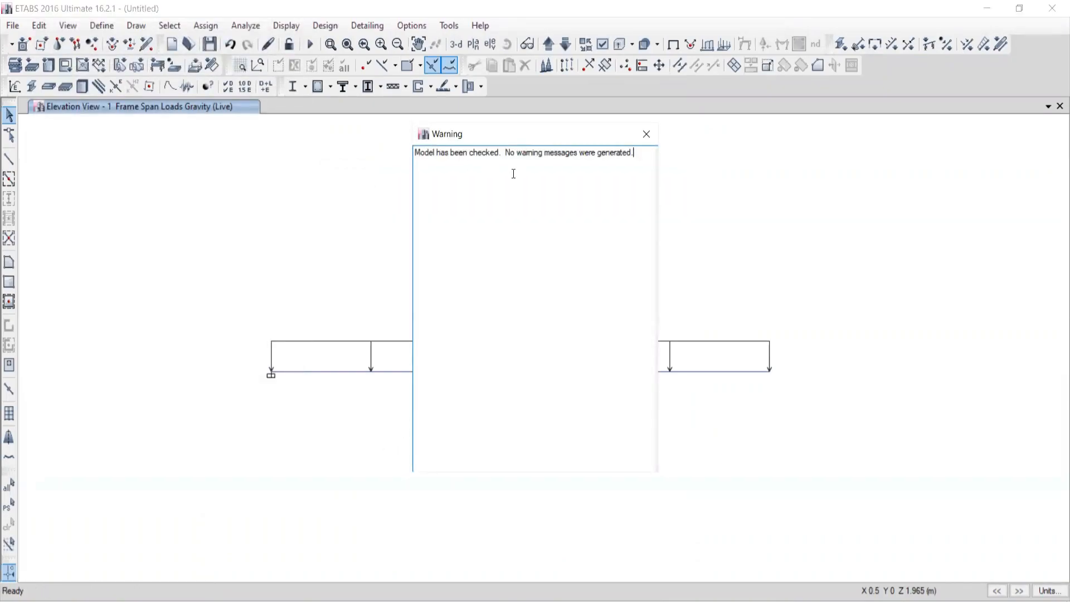
pyautogui.click(646, 138)
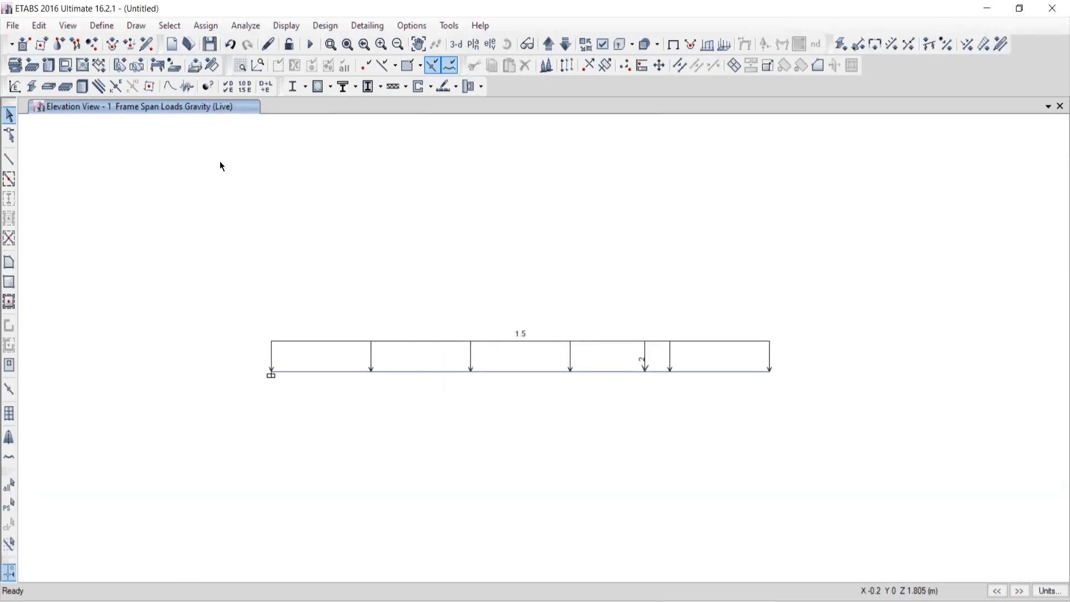
# Run the analysis, saving the model as a new file named 7
pyautogui.click(244, 27)
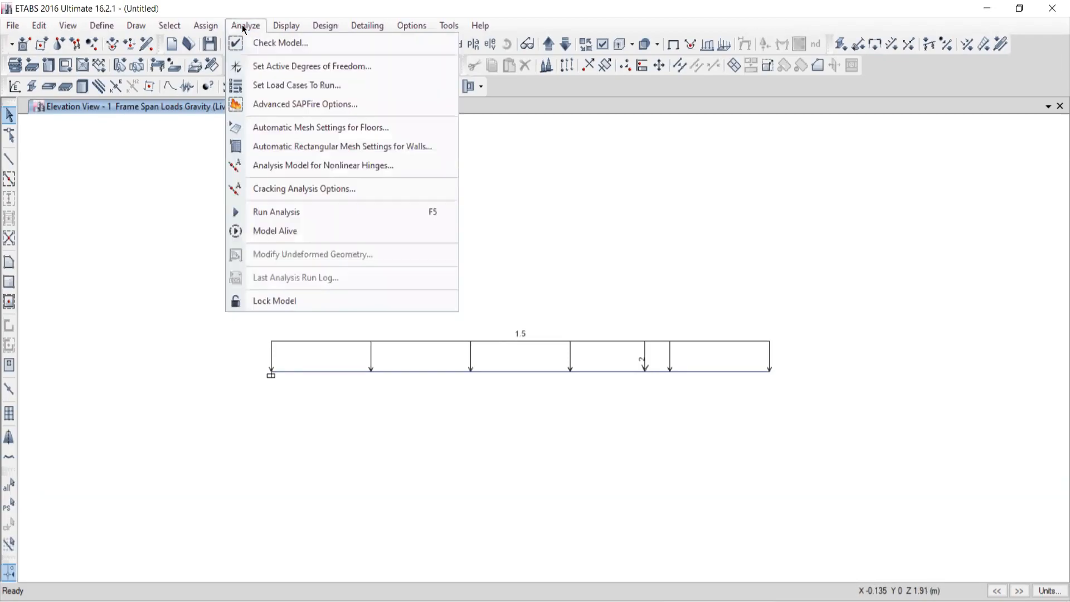
pyautogui.click(260, 216)
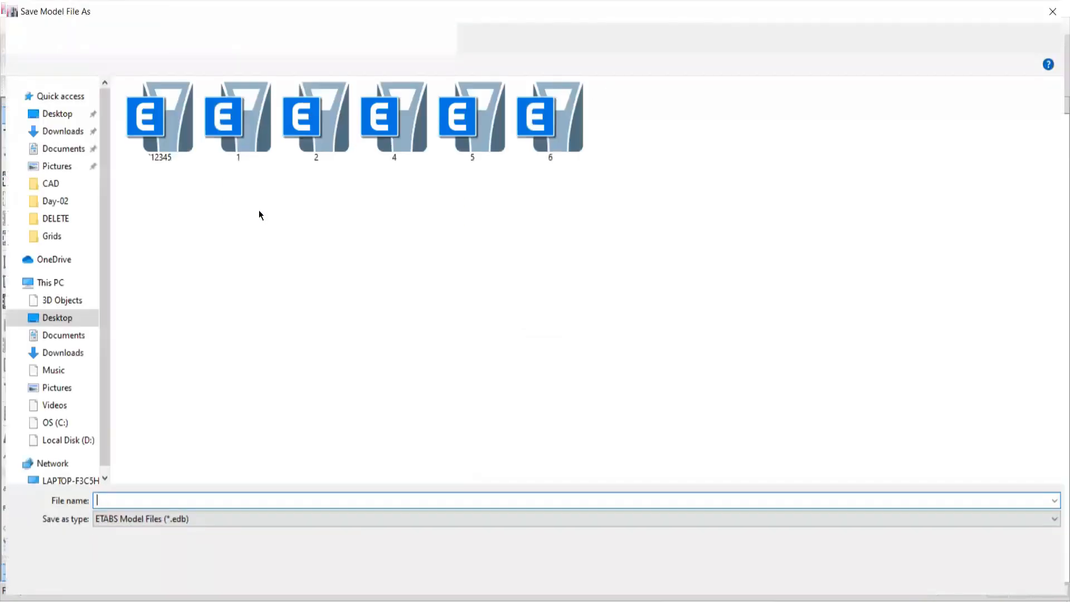
pyautogui.click(544, 138)
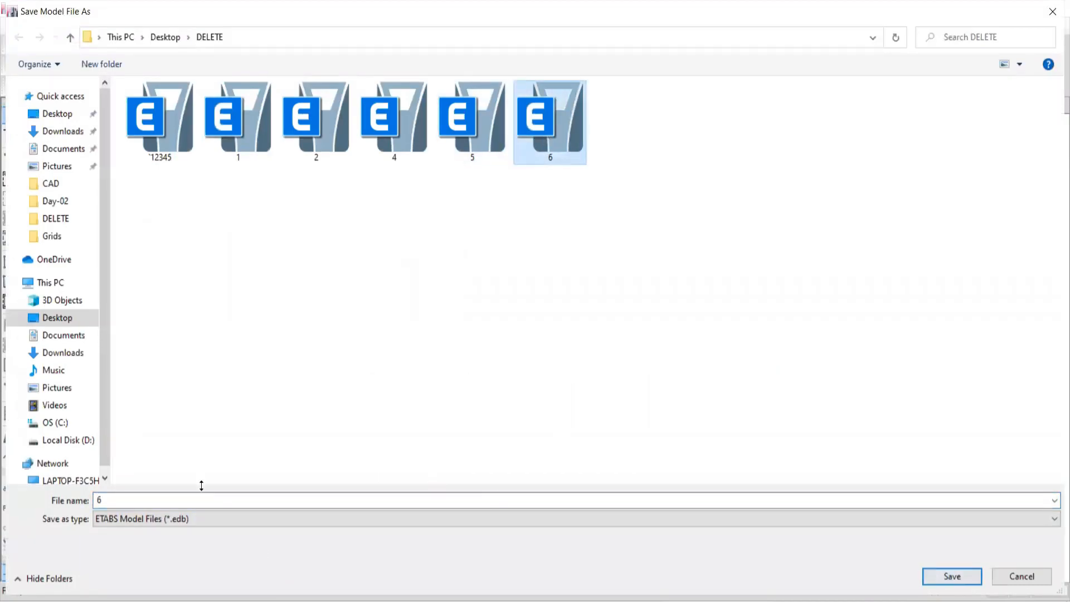
pyautogui.moveTo(134, 500); pyautogui.dragTo(21, 483)
pyautogui.write('7')
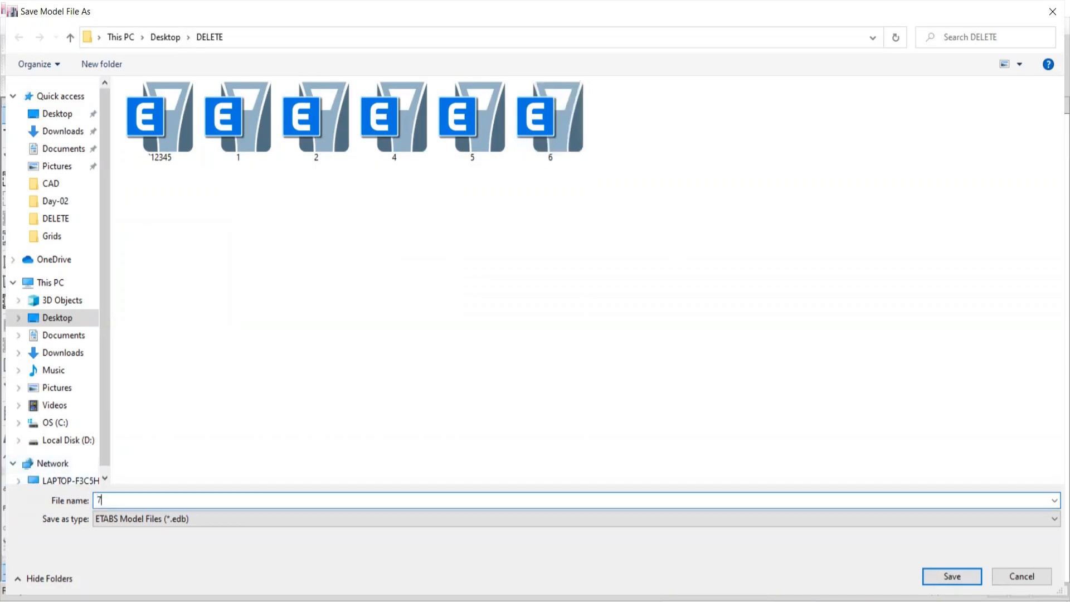
pyautogui.click(954, 583)
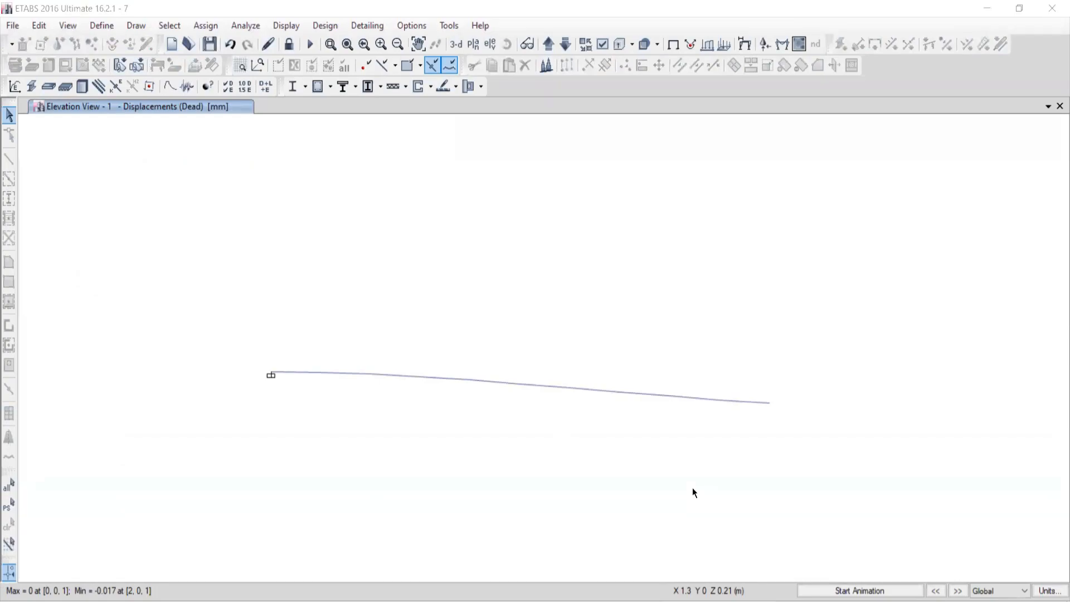
# Display the filled Shear 2-2 diagram of the frames for the Live case with values at controlling stations, and close the diagram settings
pyautogui.moveTo(594, 432); pyautogui.dragTo(633, 393, button='middle')
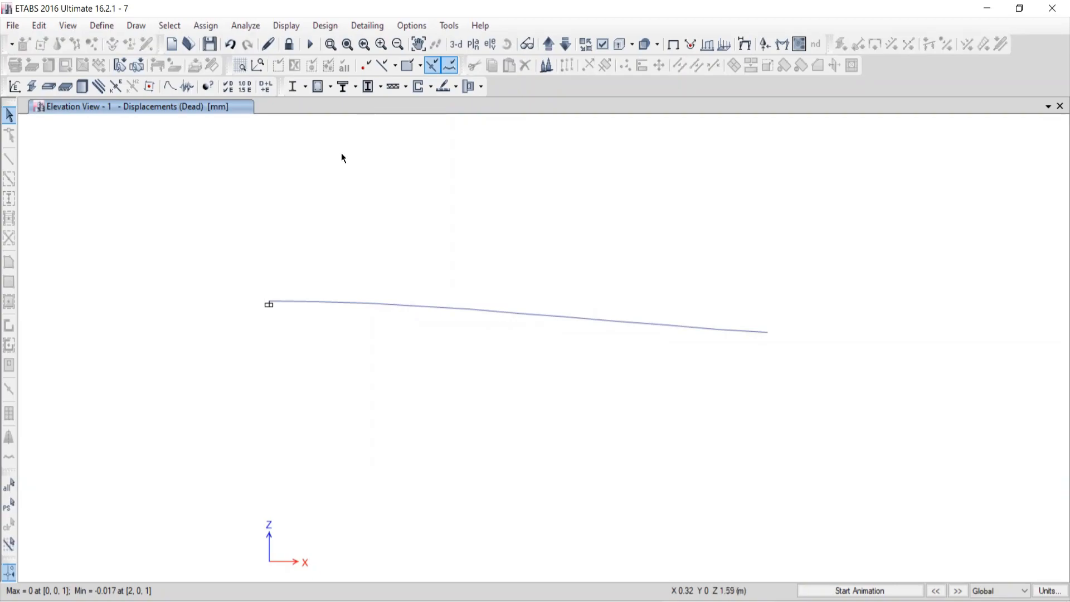
pyautogui.click(283, 28)
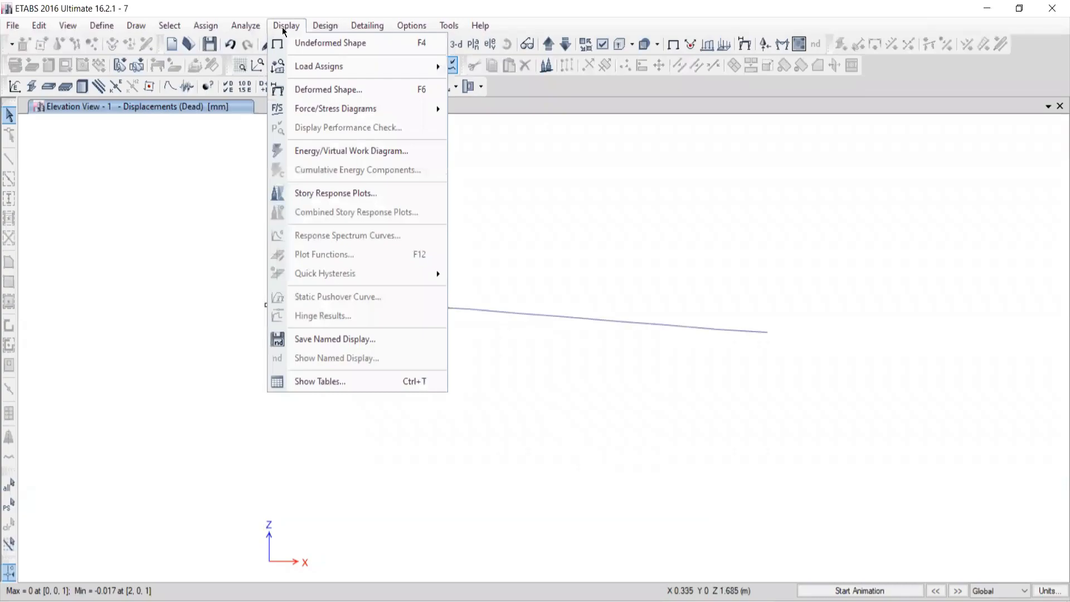
pyautogui.moveTo(300, 109)
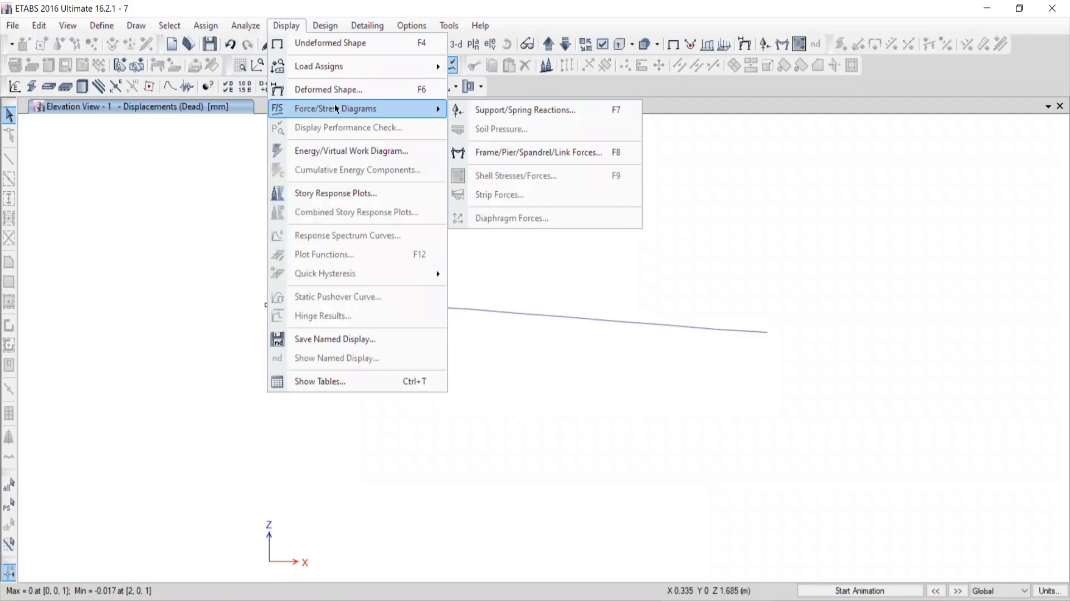
pyautogui.click(482, 151)
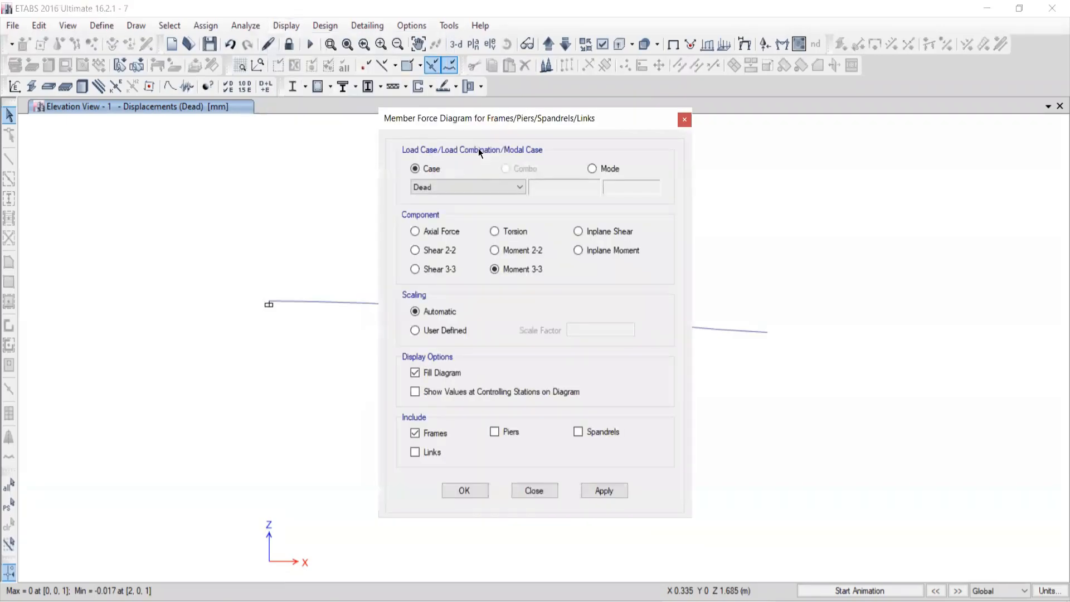
pyautogui.moveTo(469, 118); pyautogui.dragTo(461, 98)
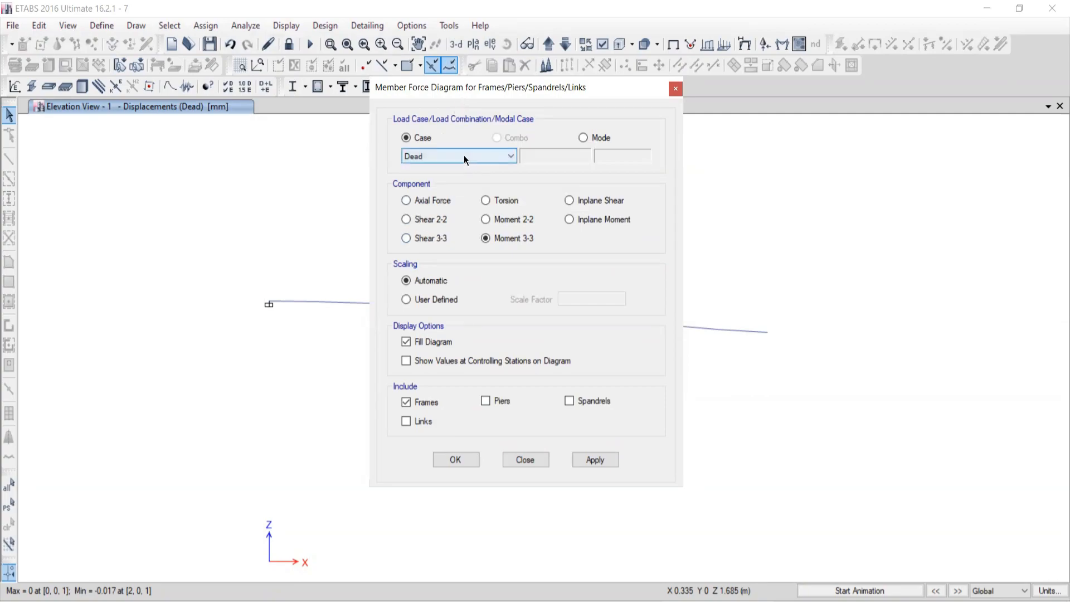
pyautogui.click(408, 219)
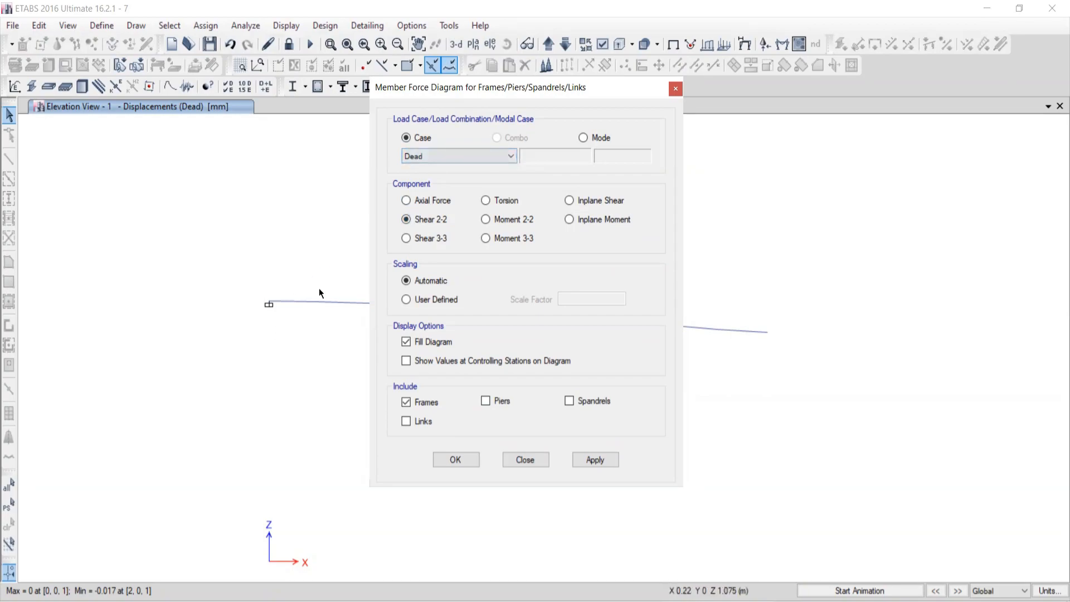
pyautogui.click(427, 156)
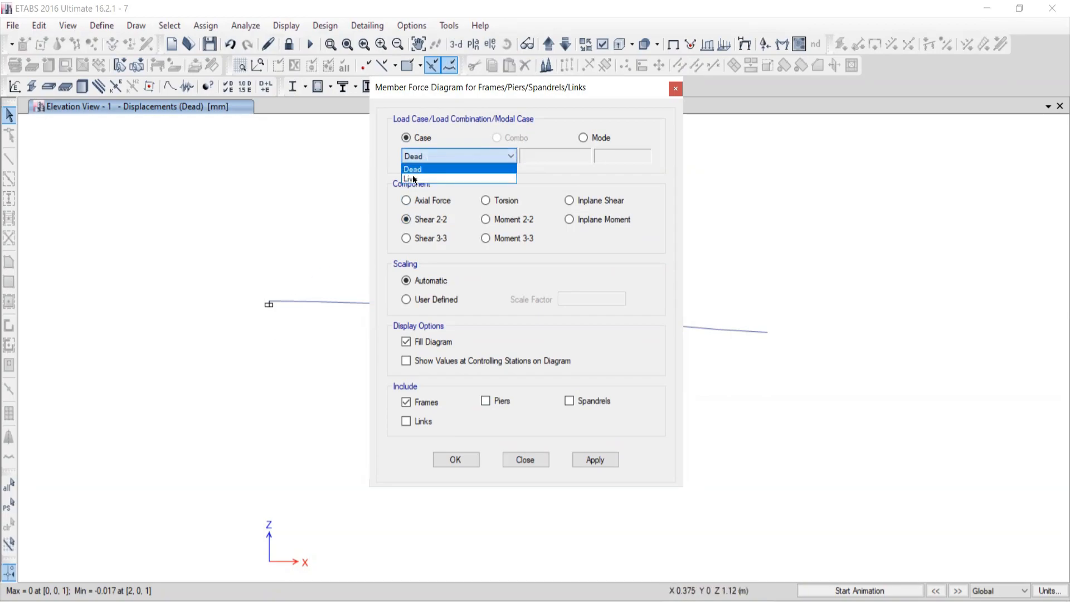
pyautogui.click(418, 179)
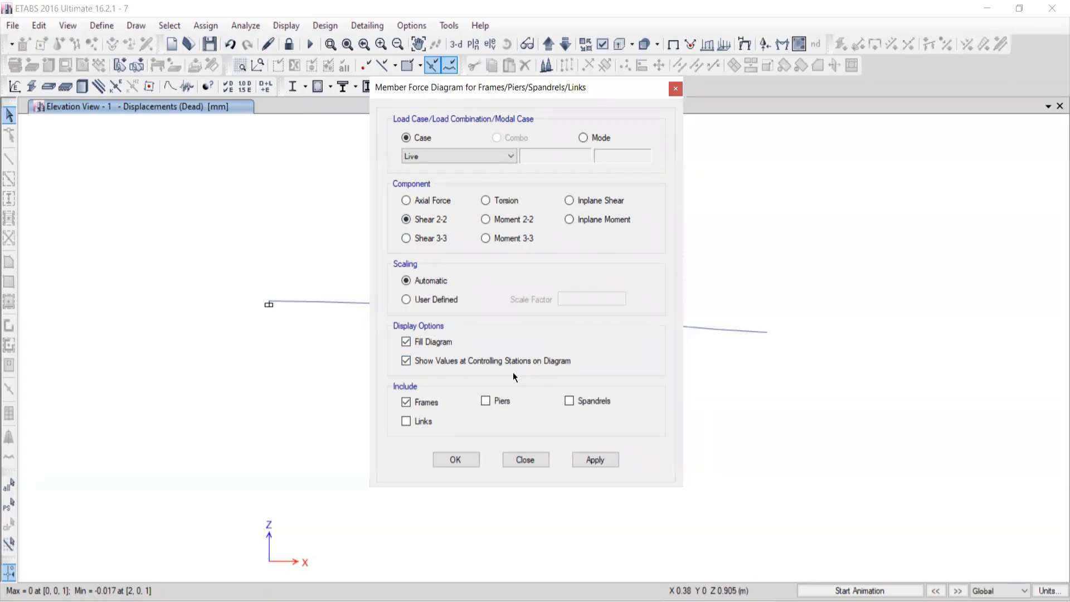
pyautogui.moveTo(456, 89); pyautogui.dragTo(870, 14)
pyautogui.click(1009, 384)
pyautogui.moveTo(472, 384); pyautogui.dragTo(289, 380, button='middle')
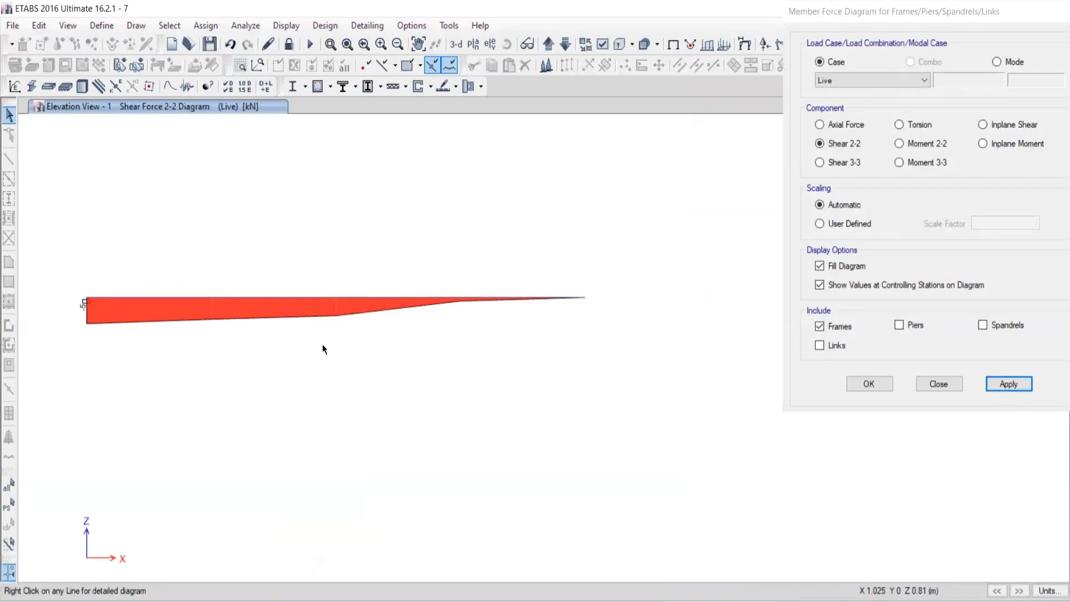
pyautogui.moveTo(252, 297)
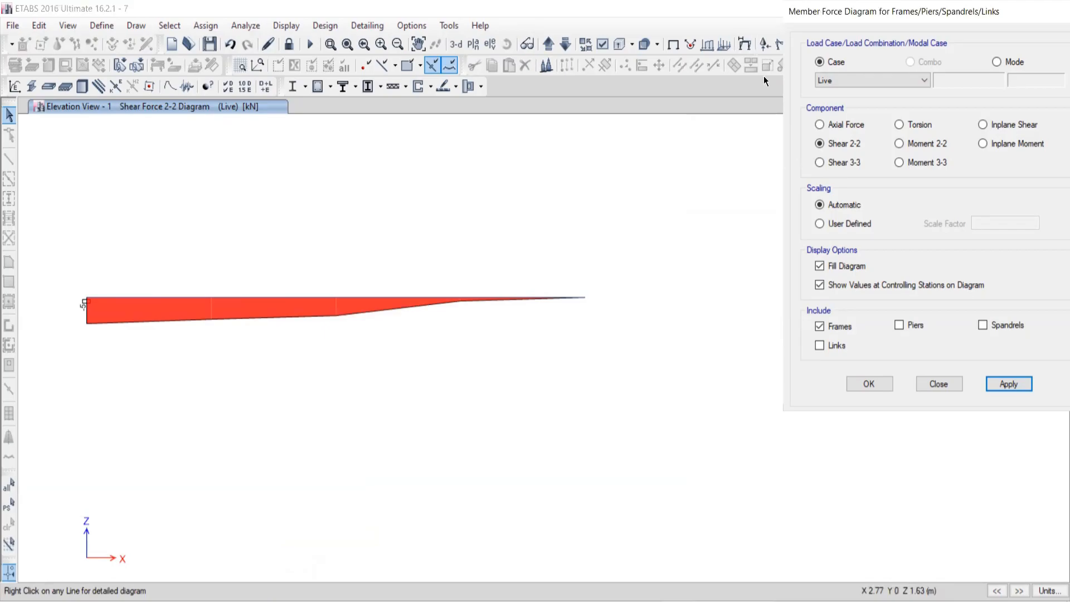
pyautogui.moveTo(820, 14); pyautogui.dragTo(708, 81)
pyautogui.click(976, 79)
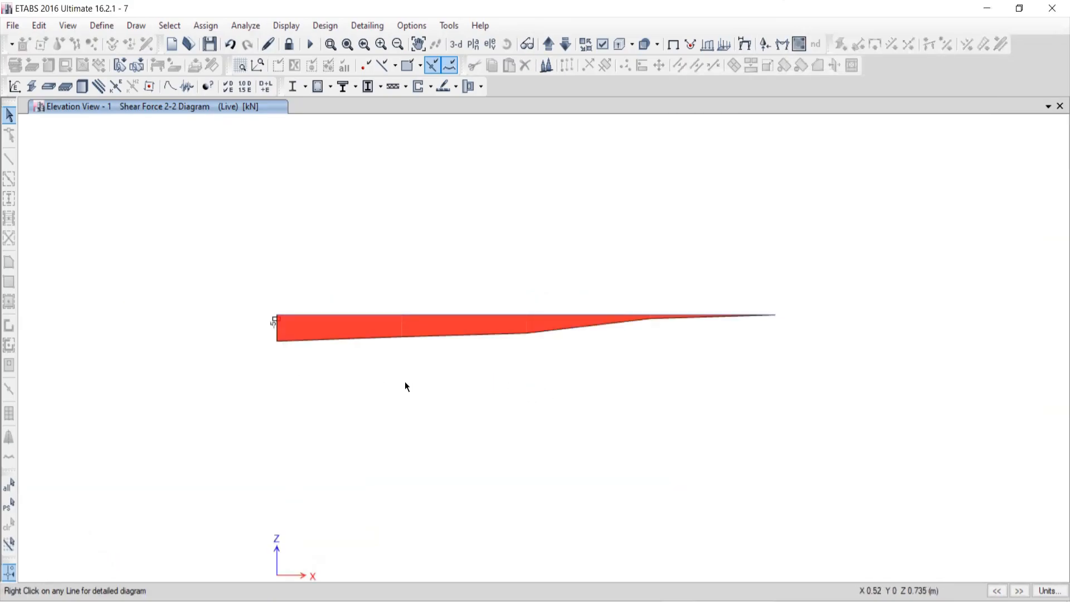
# Bring up the Story1 beam's detailed force diagrams and compare them with the solution figures in TRUSS AND BEAM EXAMPLE.pdf
pyautogui.moveTo(372, 313)
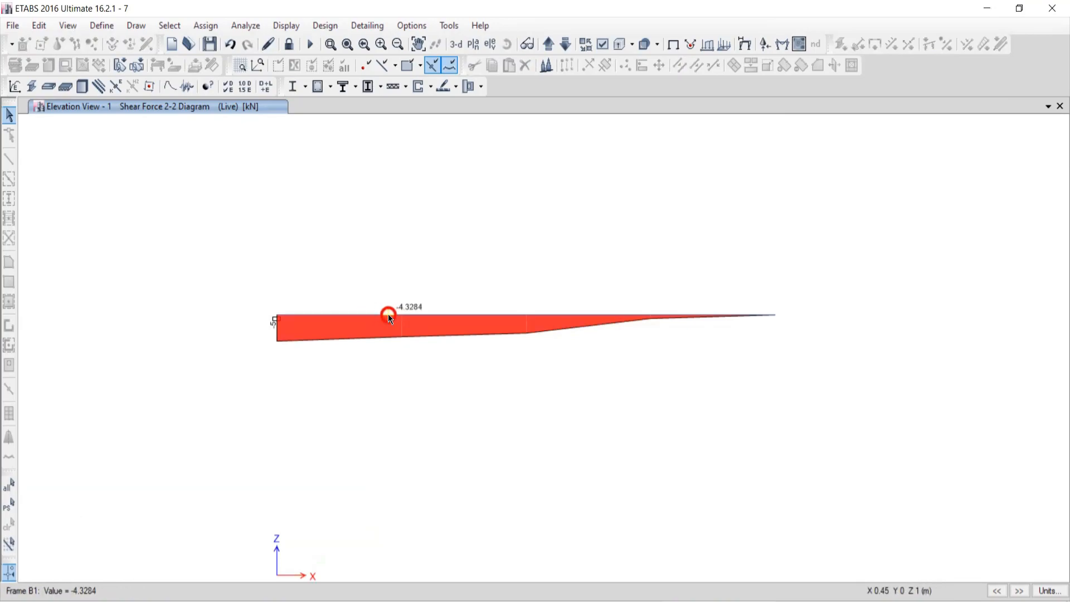
pyautogui.rightClick(389, 315)
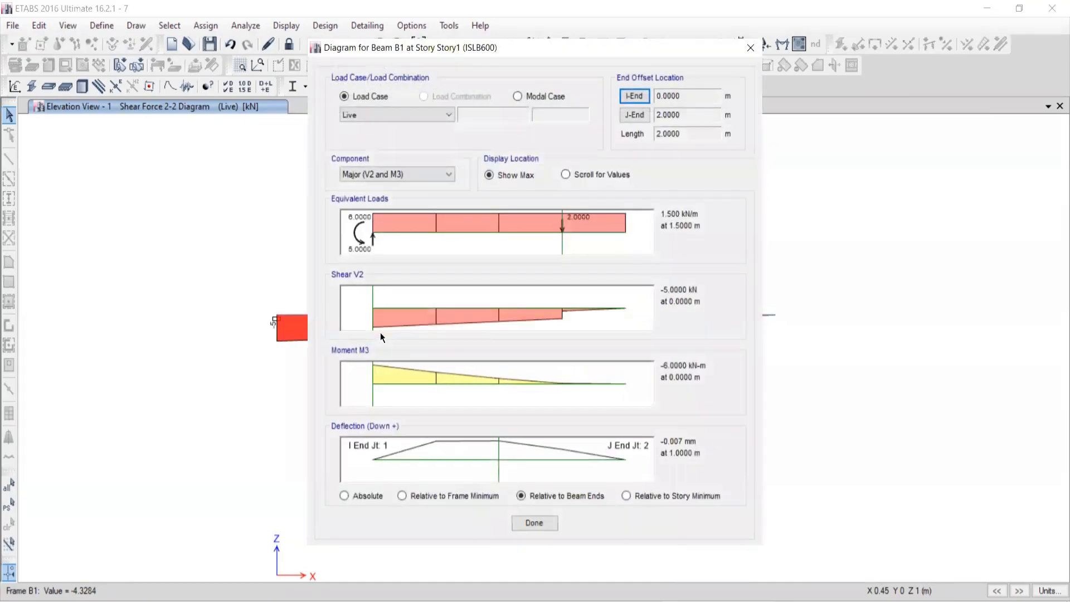
pyautogui.moveTo(466, 46); pyautogui.dragTo(442, 53)
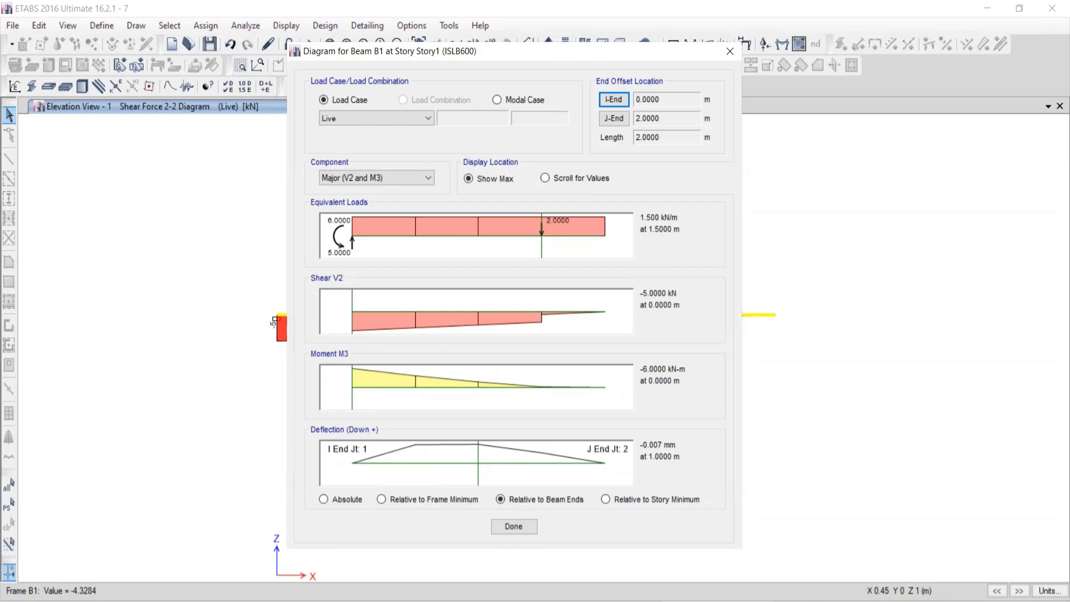
pyautogui.hotkey('alt', 'Tab')
pyautogui.scroll(-3, 498, 394)
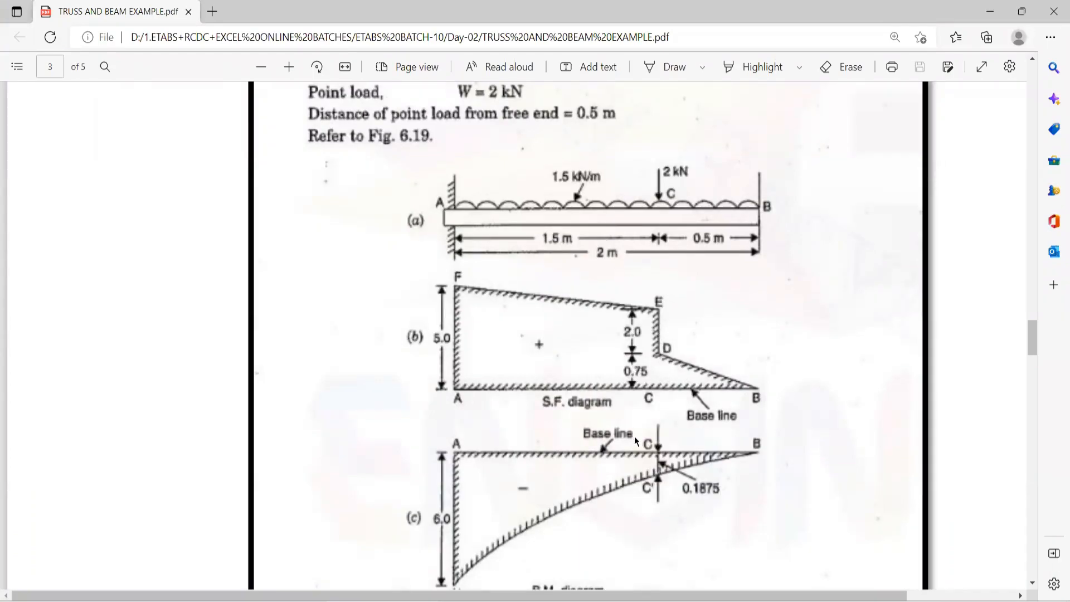
pyautogui.hotkey('alt', 'Tab')
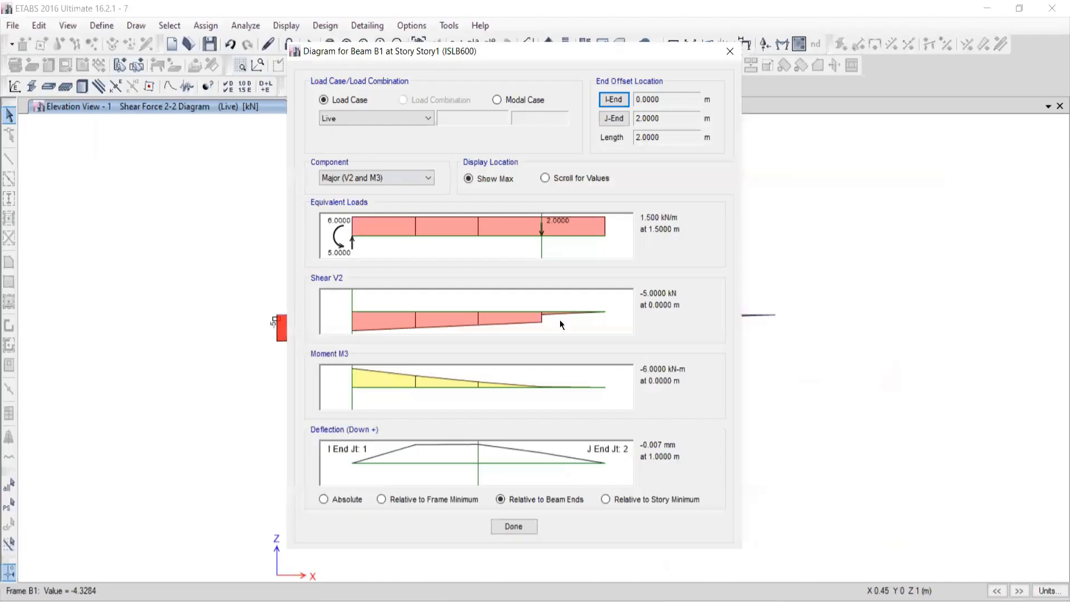
# Read the beam's shear and moment at 1.5 m from the support and compare them with the PDF's diagrams
pyautogui.moveTo(355, 304); pyautogui.dragTo(542, 307)
pyautogui.doubleClick(662, 175)
pyautogui.write('1.5')
pyautogui.press('Tab')
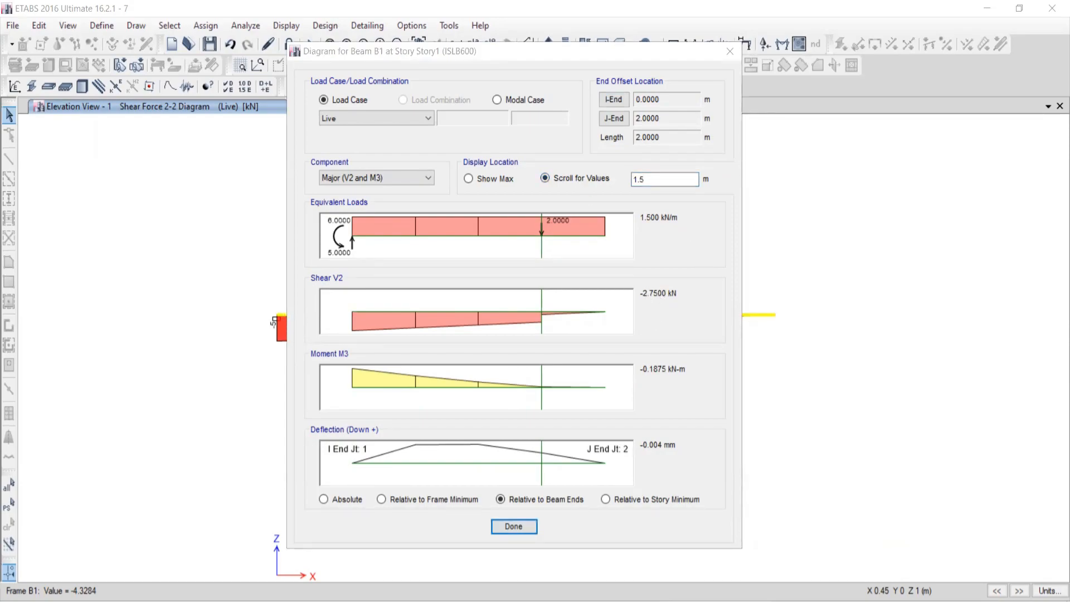
pyautogui.hotkey('alt', 'Tab')
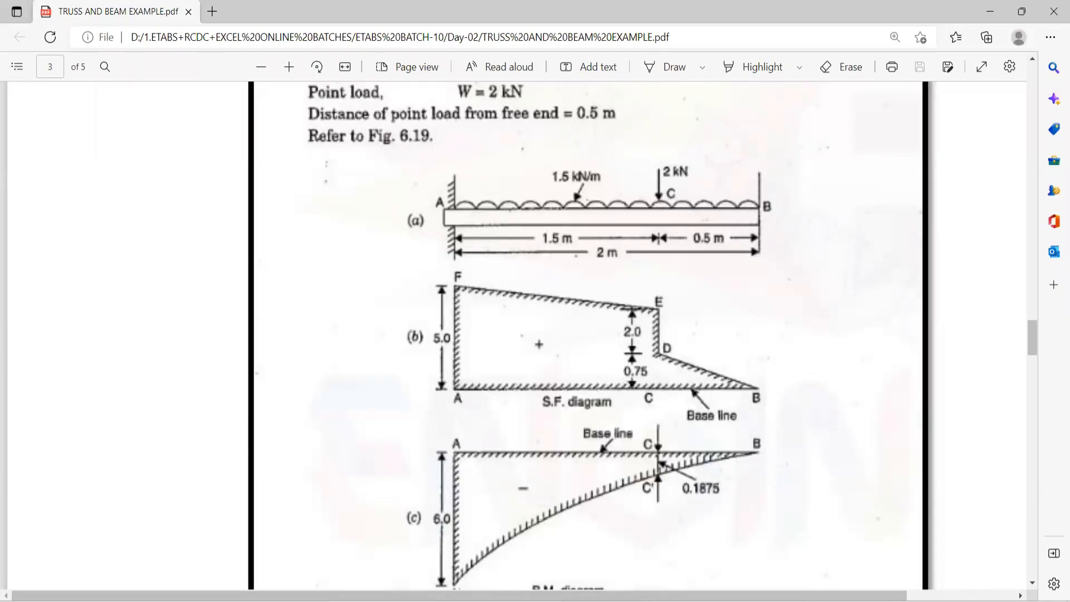
pyautogui.hotkey('alt', 'Tab')
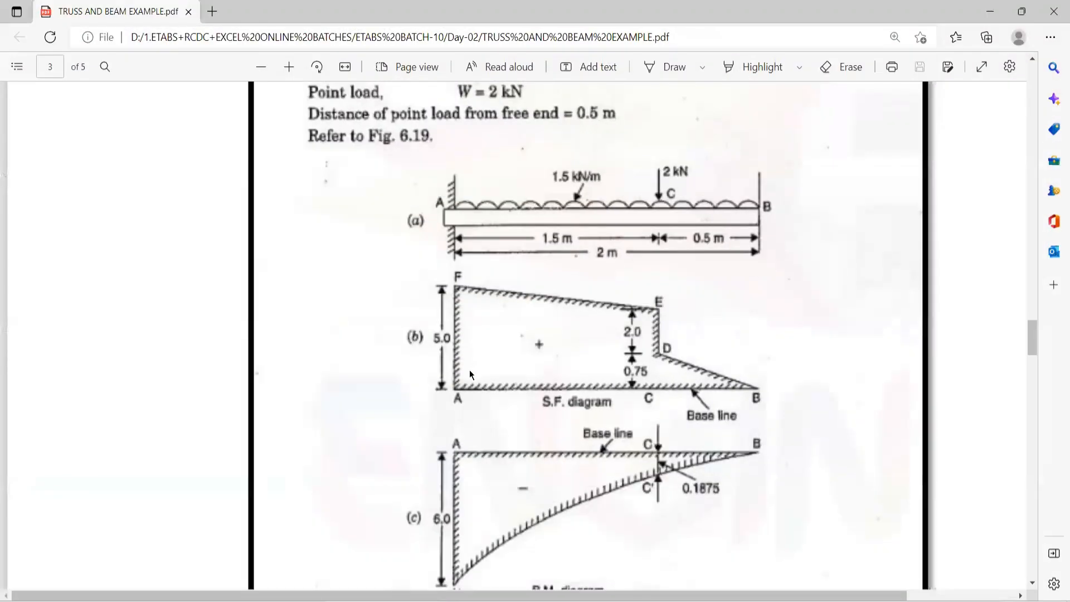
# Recheck the beam's values at 1.5 m against the PDF's S.F. and B.M. diagrams, and close the detailed beam diagram
pyautogui.scroll(-5, 469, 370)
pyautogui.scroll(2, 617, 285)
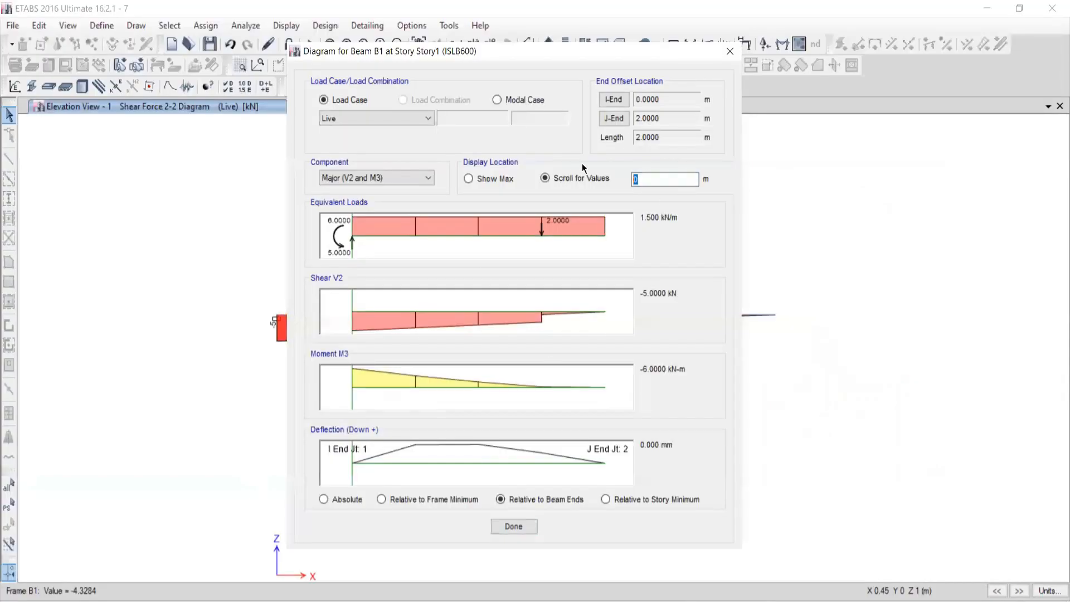
pyautogui.write('1.5')
pyautogui.press('Tab')
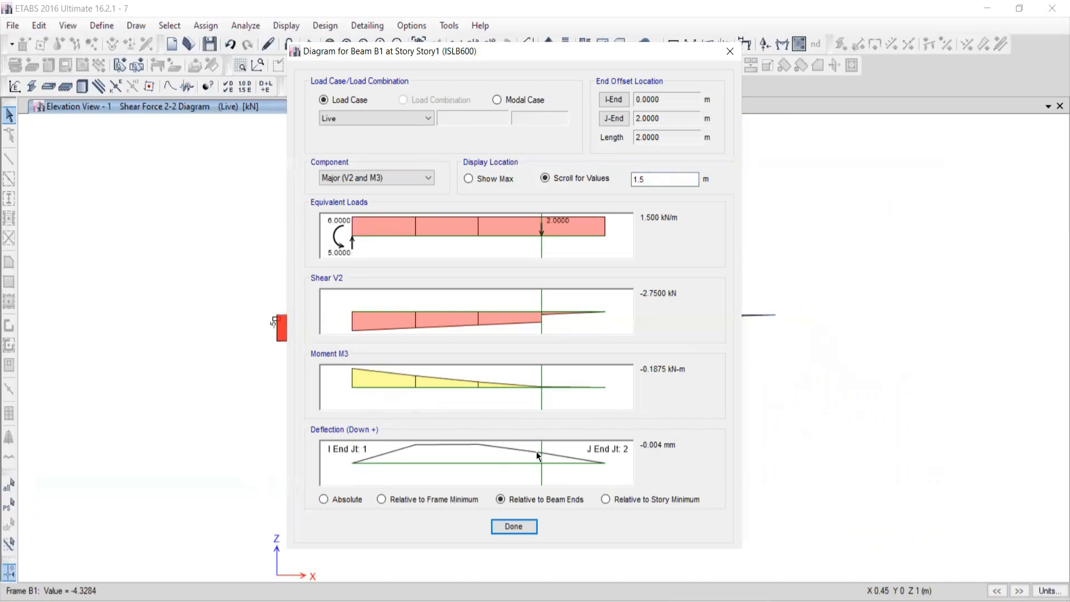
pyautogui.hotkey('alt', 'Tab')
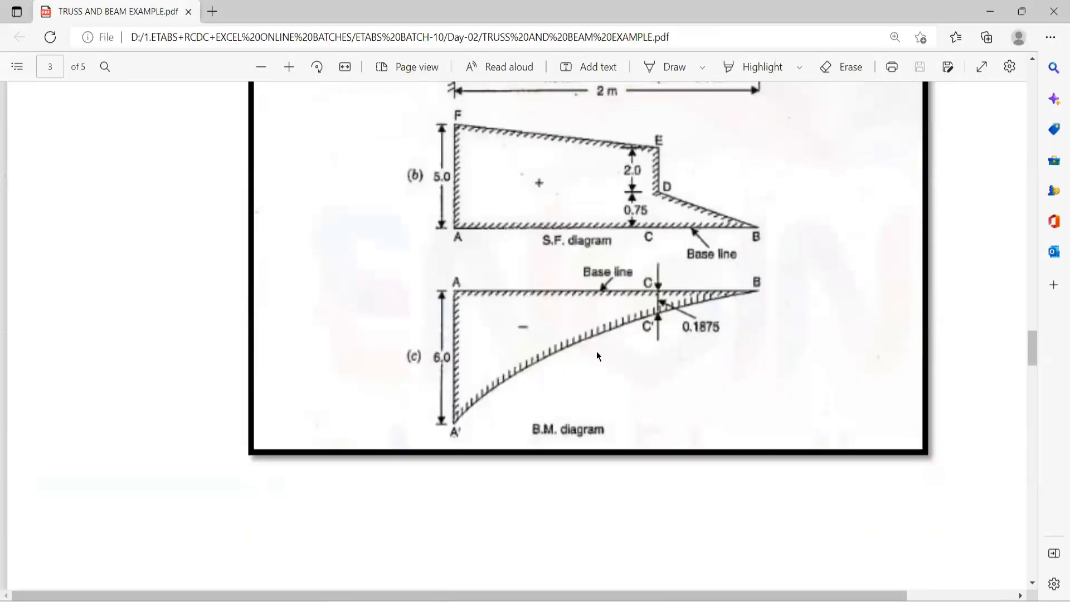
pyautogui.scroll(-4, 614, 307)
pyautogui.scroll(10, 610, 357)
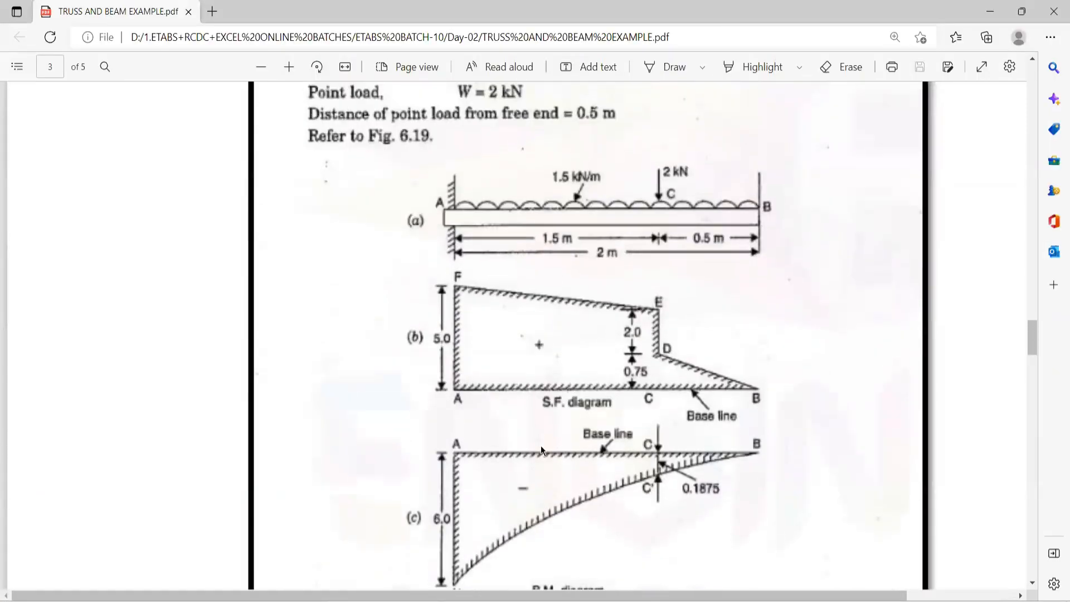
pyautogui.scroll(-4, 553, 435)
pyautogui.scroll(-1, 563, 484)
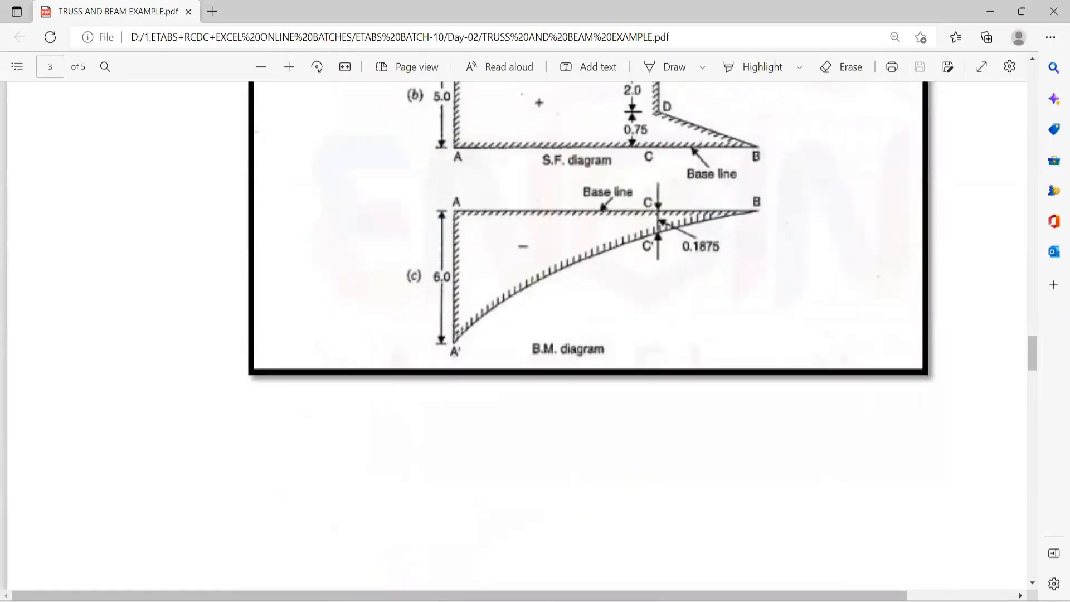
pyautogui.hotkey('alt', 'Tab')
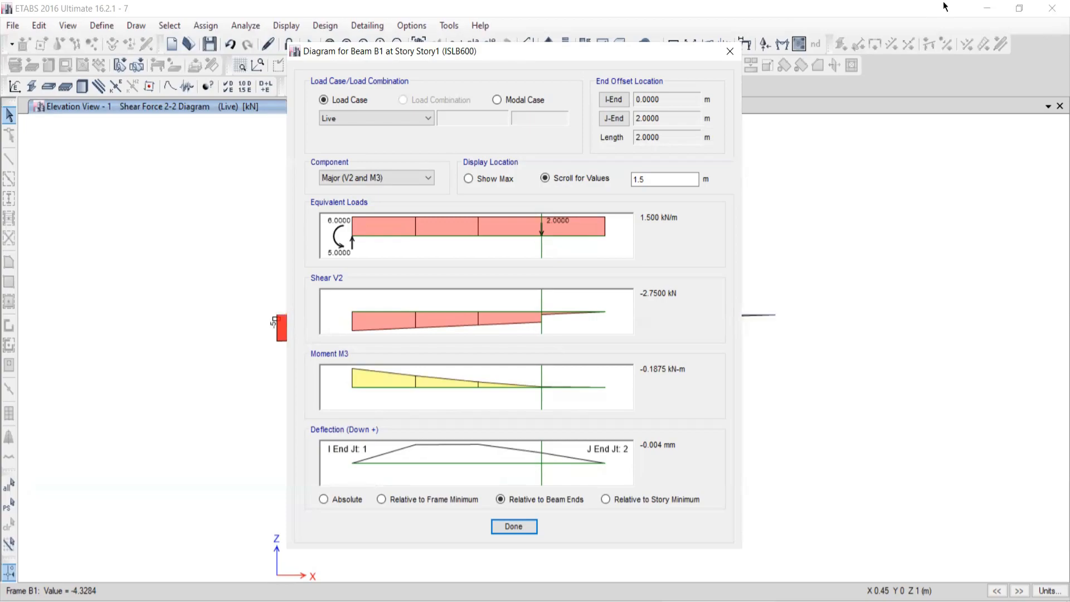
pyautogui.click(735, 53)
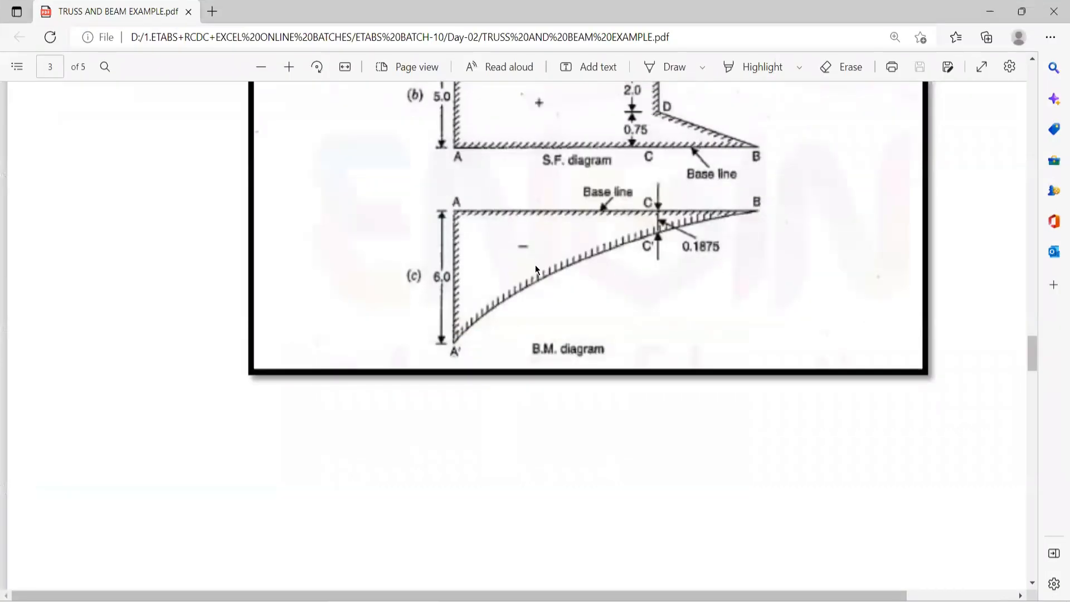
# Go to the overhanging beam problem in Fig. Q. 7 on page 4 of the example PDF
pyautogui.scroll(-10, 534, 266)
pyautogui.scroll(2, 549, 271)
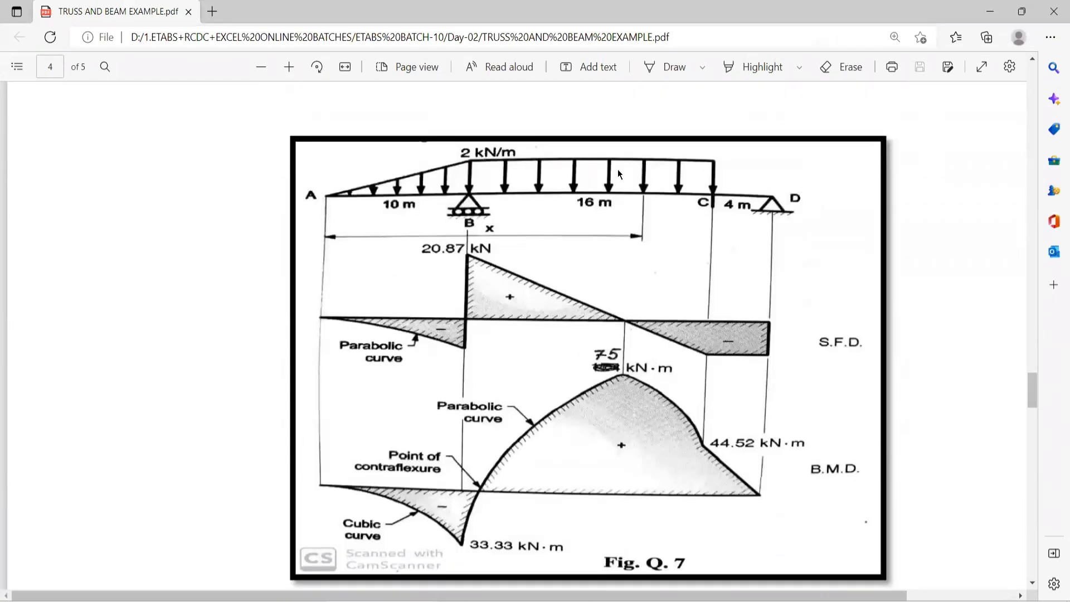
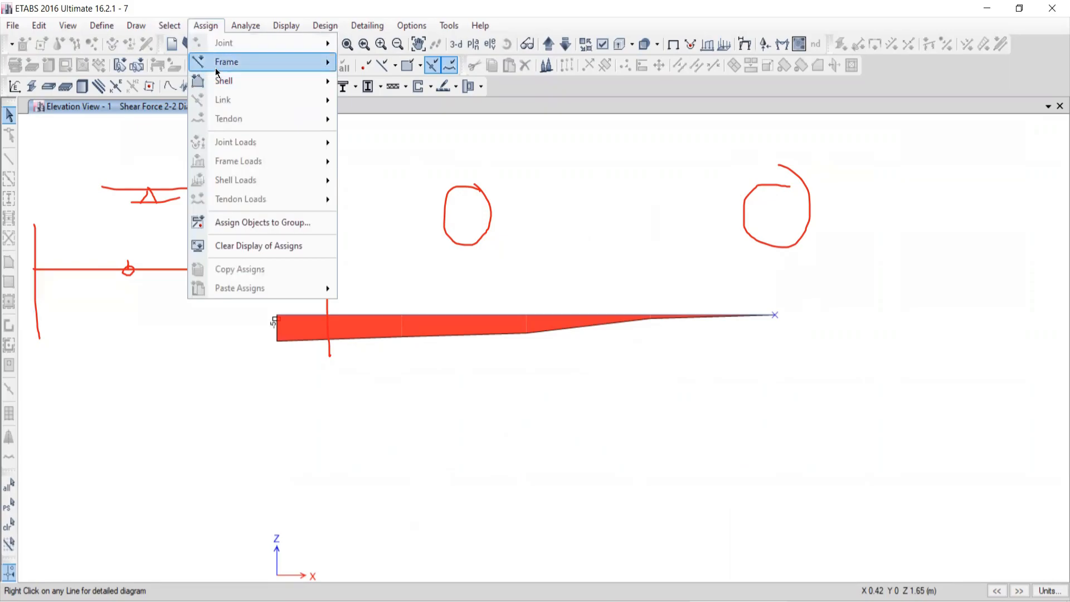
pyautogui.moveTo(217, 71)
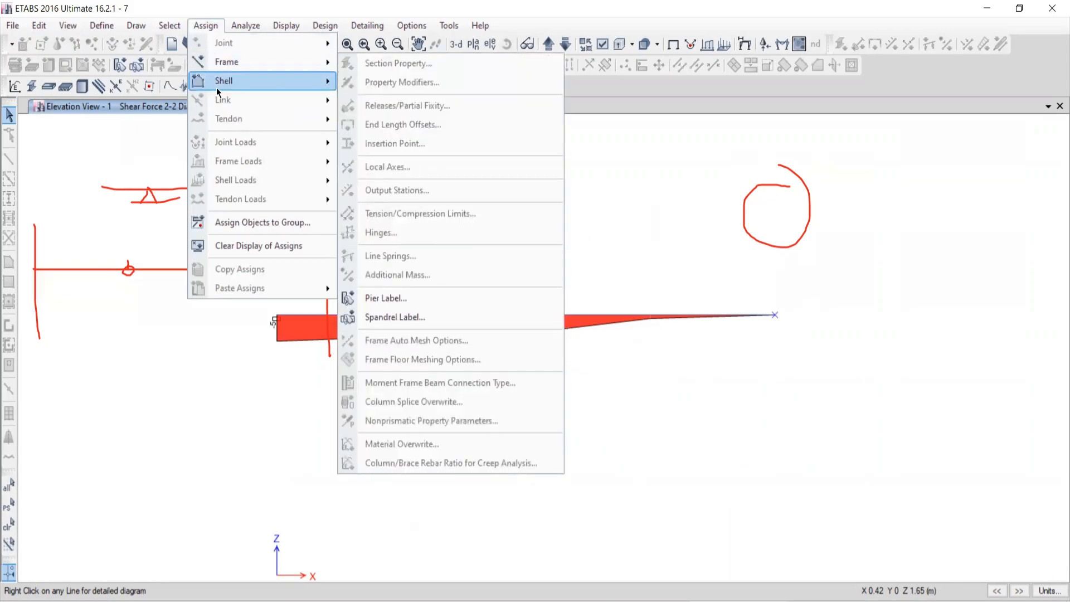
pyautogui.click(326, 2)
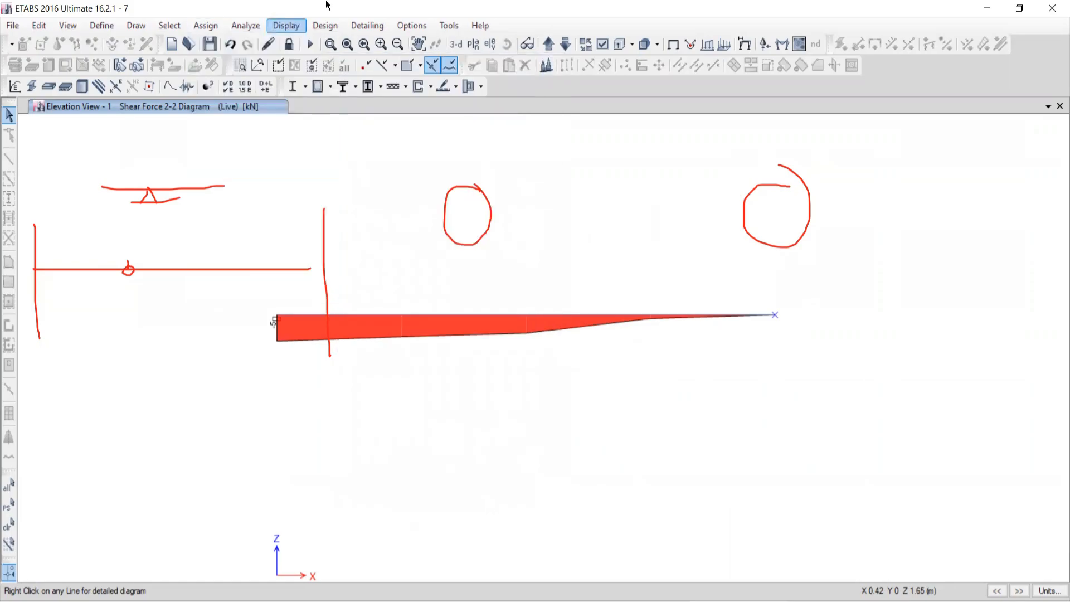
# Unlock the cantilever beam model and accept deleting its analysis results
pyautogui.click(289, 44)
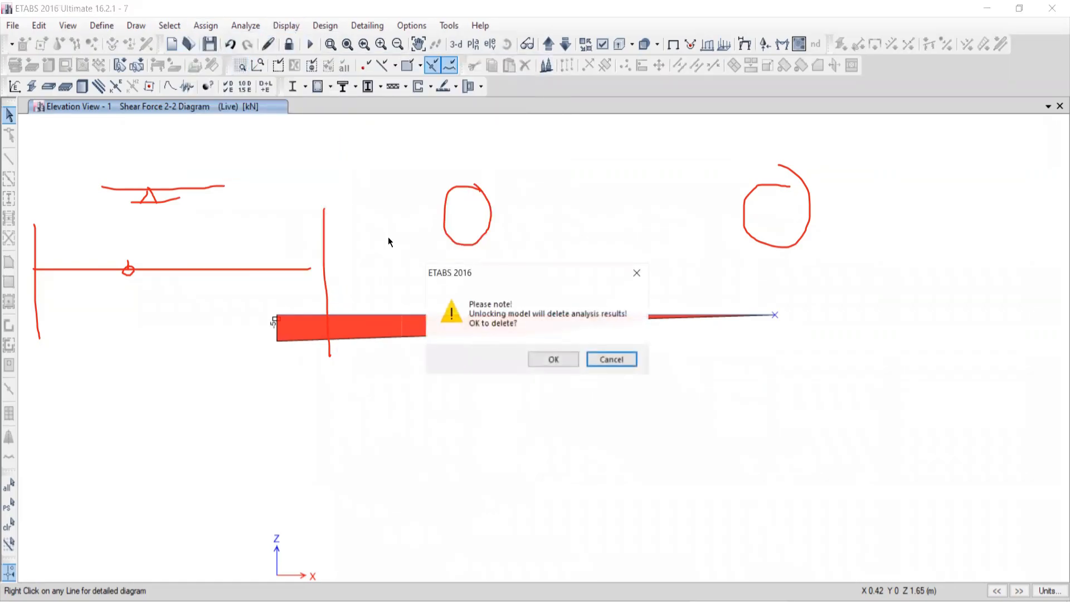
pyautogui.click(548, 361)
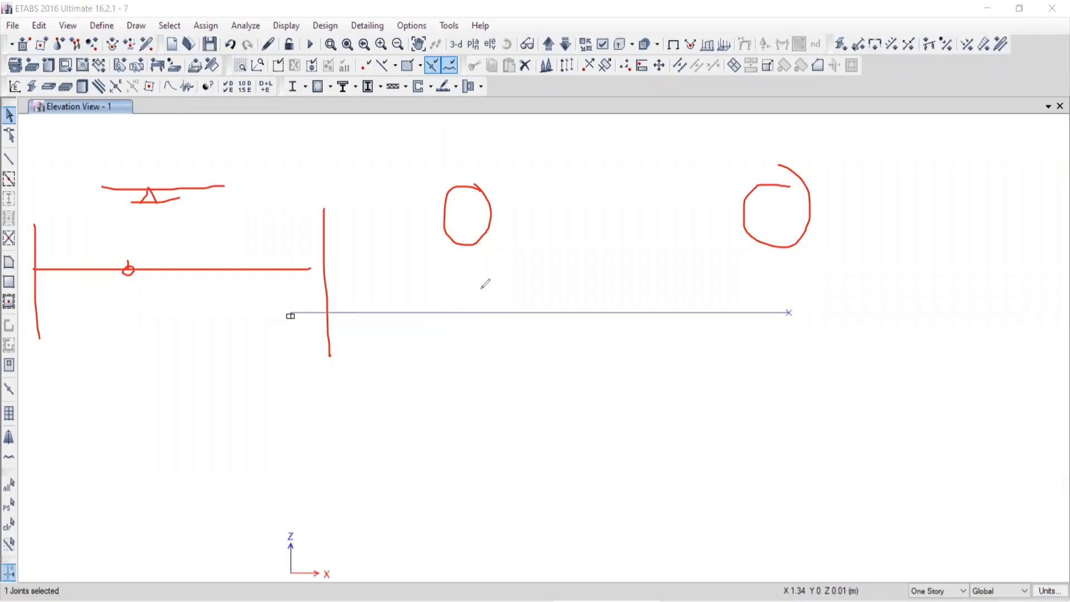
pyautogui.moveTo(472, 318); pyautogui.dragTo(493, 291)
pyautogui.moveTo(477, 306); pyautogui.dragTo(470, 315)
pyautogui.moveTo(441, 288); pyautogui.dragTo(533, 358)
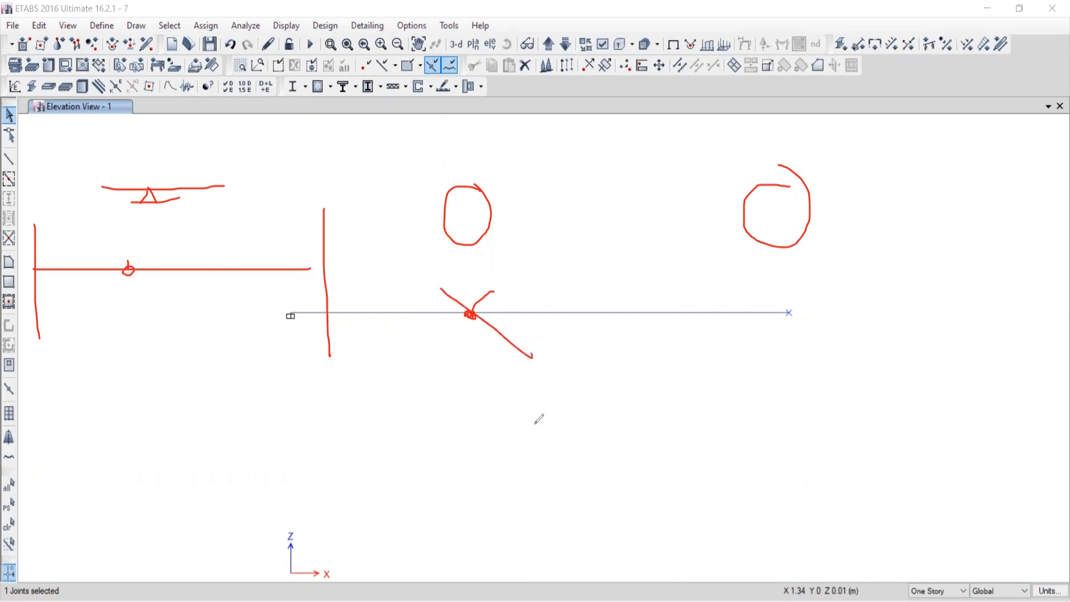
pyautogui.moveTo(792, 307); pyautogui.dragTo(311, 302)
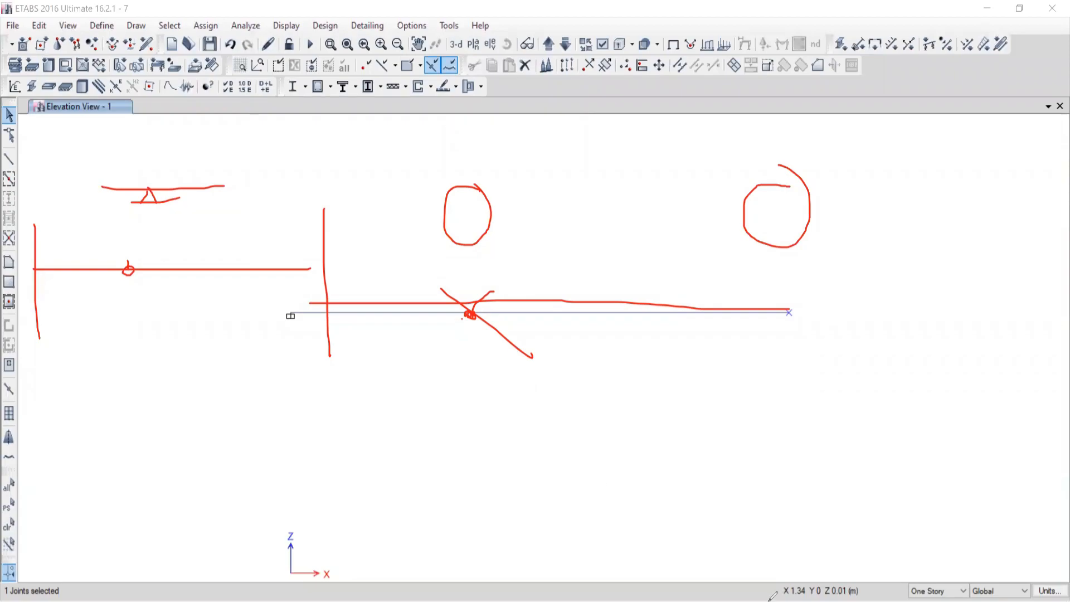
pyautogui.click(298, 411)
pyautogui.moveTo(298, 411)
pyautogui.mouseDown()
pyautogui.moveTo(447, 411)
pyautogui.moveTo(442, 430)
pyautogui.moveTo(473, 450)
pyautogui.mouseUp()
pyautogui.moveTo(446, 417)
pyautogui.mouseDown()
pyautogui.moveTo(831, 420)
pyautogui.moveTo(818, 440)
pyautogui.moveTo(863, 445)
pyautogui.mouseUp()
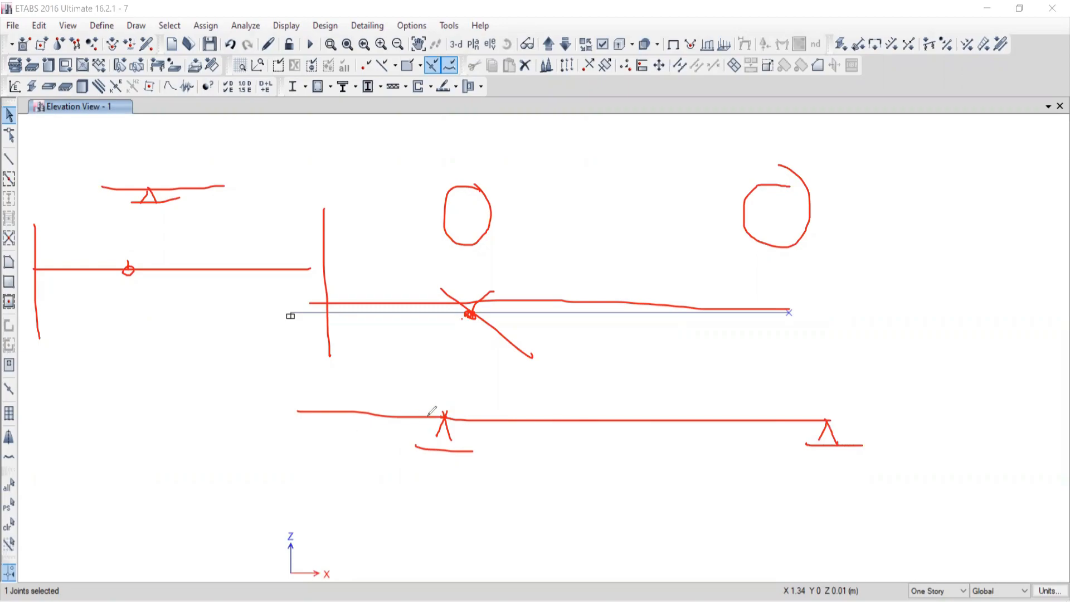
pyautogui.moveTo(338, 395)
pyautogui.mouseDown()
pyautogui.moveTo(341, 403)
pyautogui.moveTo(386, 355)
pyautogui.mouseUp()
pyautogui.moveTo(602, 394); pyautogui.dragTo(709, 346)
pyautogui.moveTo(351, 421); pyautogui.dragTo(346, 448)
pyautogui.moveTo(613, 452)
pyautogui.mouseDown()
pyautogui.moveTo(634, 443)
pyautogui.moveTo(644, 486)
pyautogui.mouseUp()
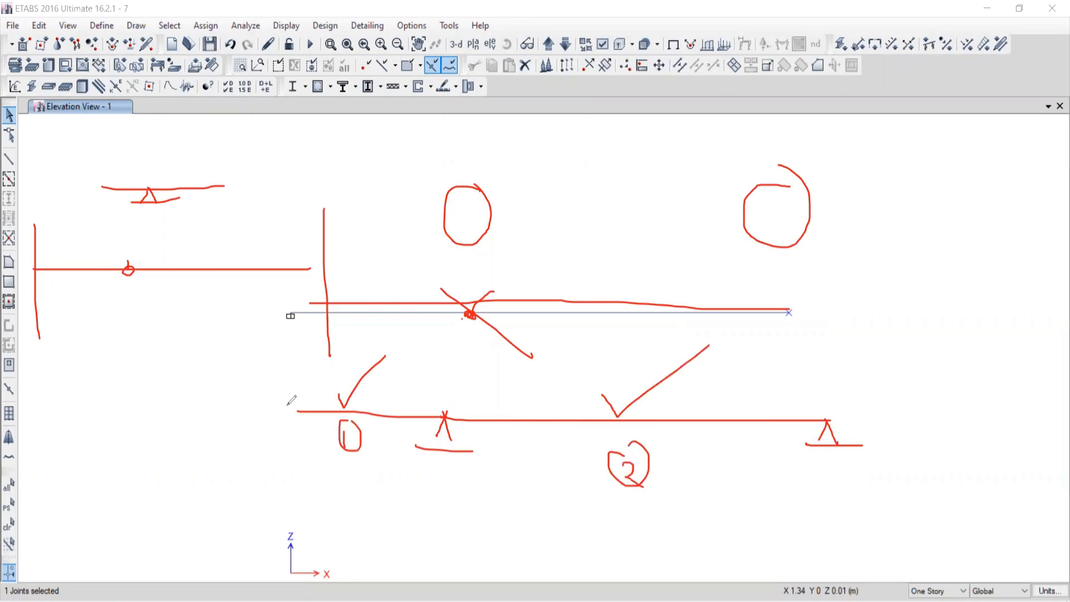
pyautogui.moveTo(298, 377); pyautogui.dragTo(297, 469)
pyautogui.moveTo(448, 369); pyautogui.dragTo(443, 490)
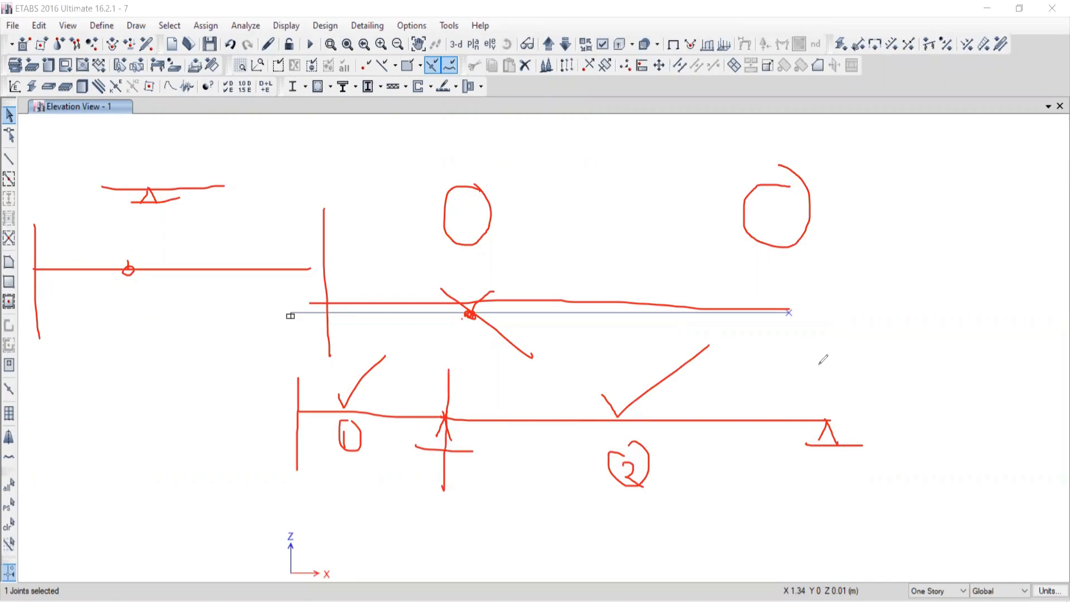
pyautogui.moveTo(819, 365); pyautogui.dragTo(818, 519)
pyautogui.moveTo(445, 398)
pyautogui.mouseDown()
pyautogui.moveTo(432, 432)
pyautogui.moveTo(445, 397)
pyautogui.mouseUp()
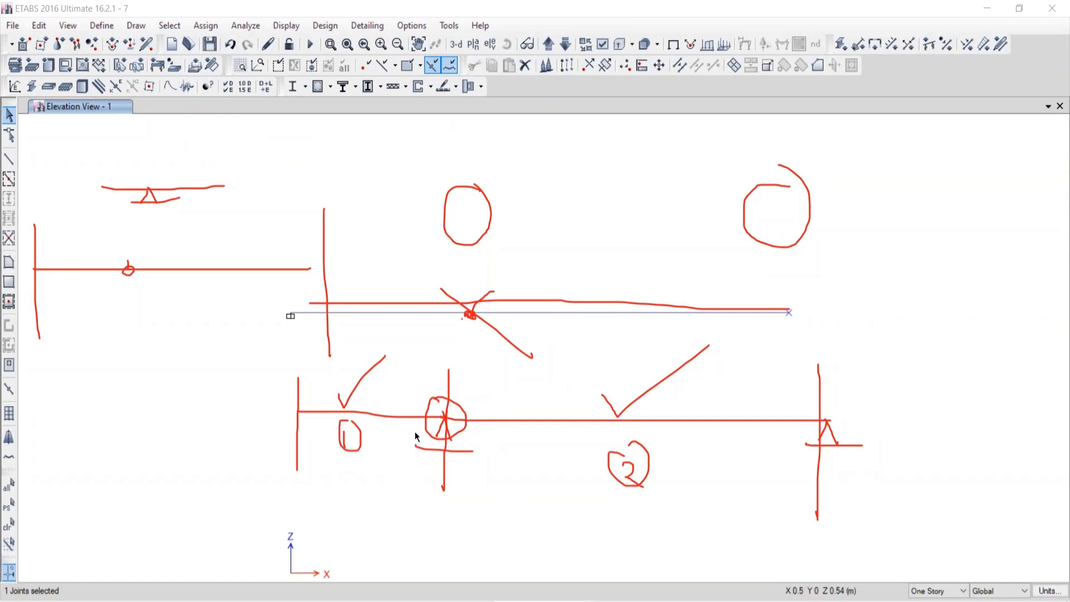
pyautogui.moveTo(543, 601)
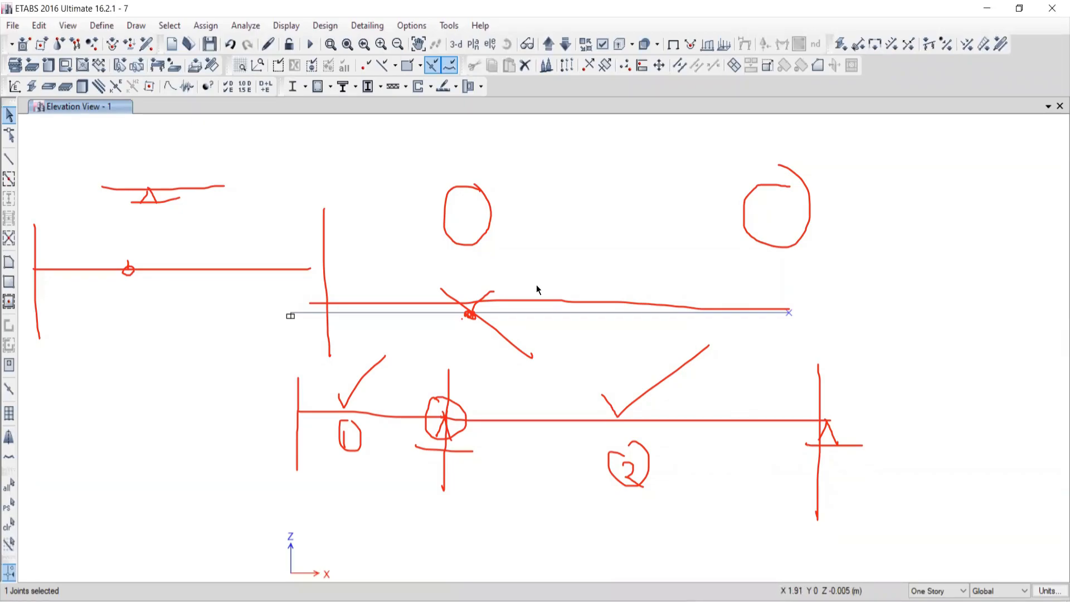
# Start a new model using built-in settings with Metric SI units, the Indian steel database, IS 800:2007 and IS 456:2000
pyautogui.click(39, 25)
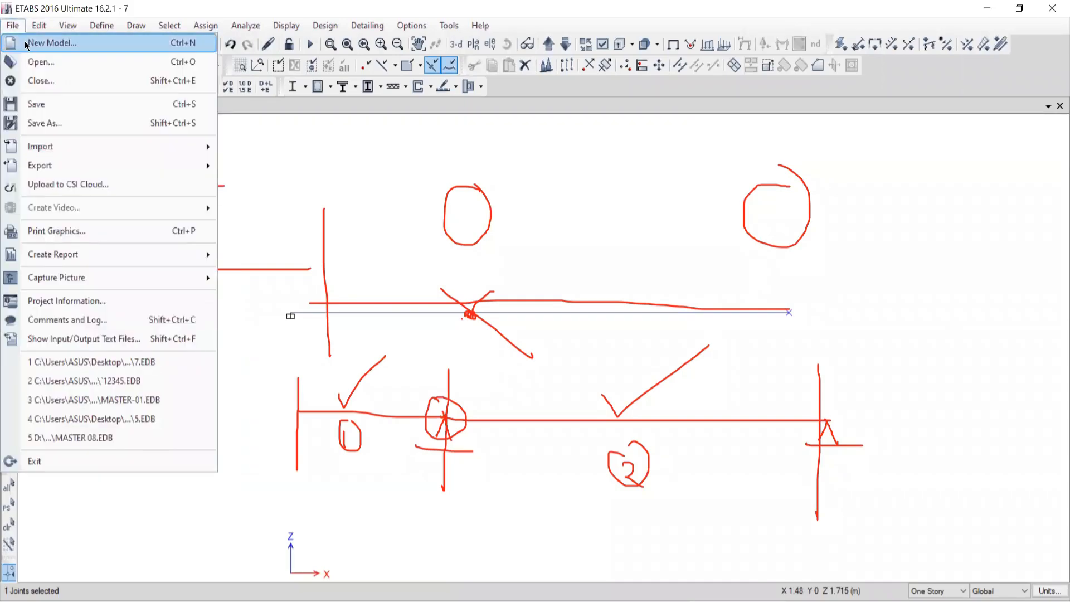
pyautogui.click(26, 44)
pyautogui.click(537, 357)
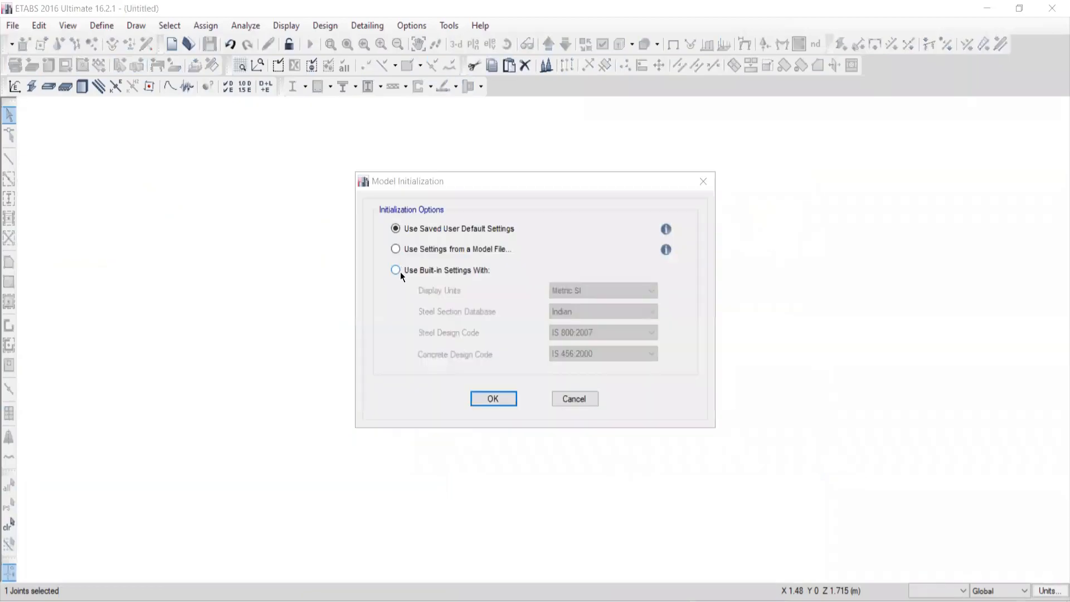
pyautogui.click(396, 271)
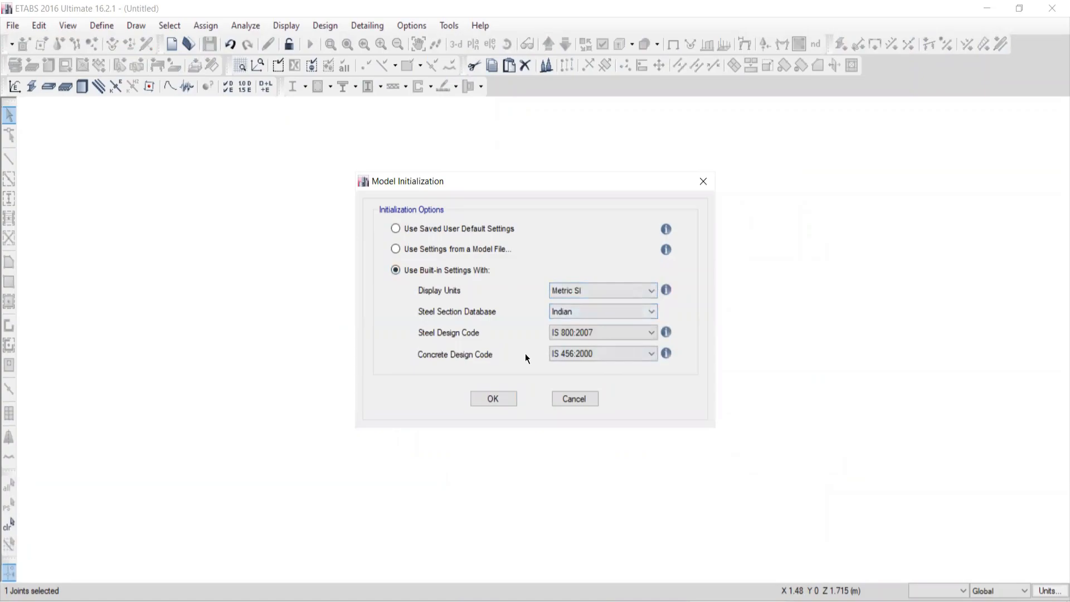
pyautogui.click(494, 399)
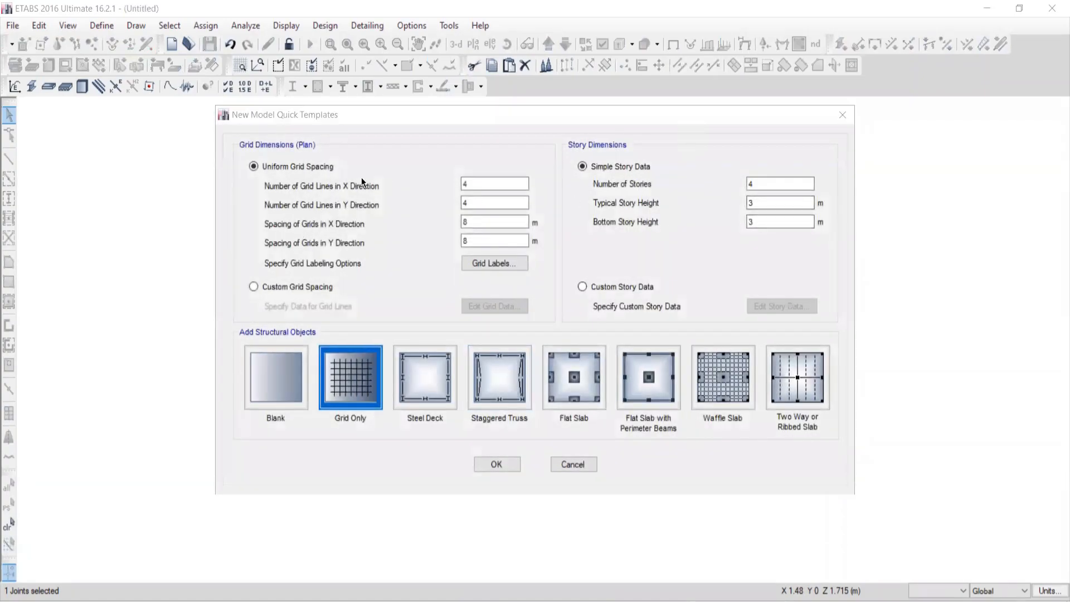
# Set the new model's grid to 3 grid lines in the X direction and 1 in the Y direction
pyautogui.doubleClick(464, 184)
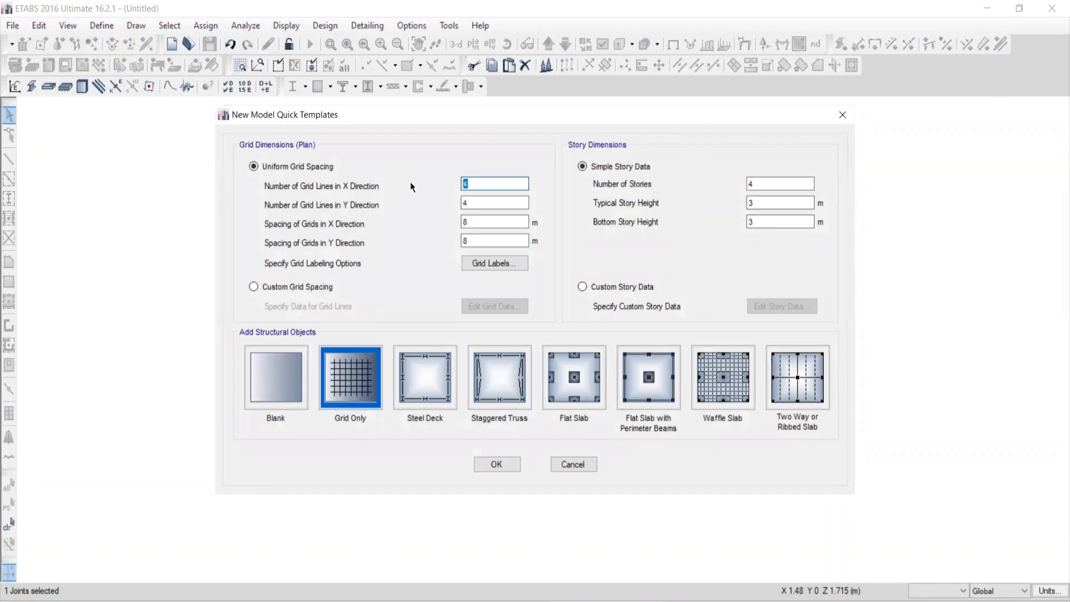
pyautogui.write('3')
pyautogui.press('Tab')
pyautogui.write('1')
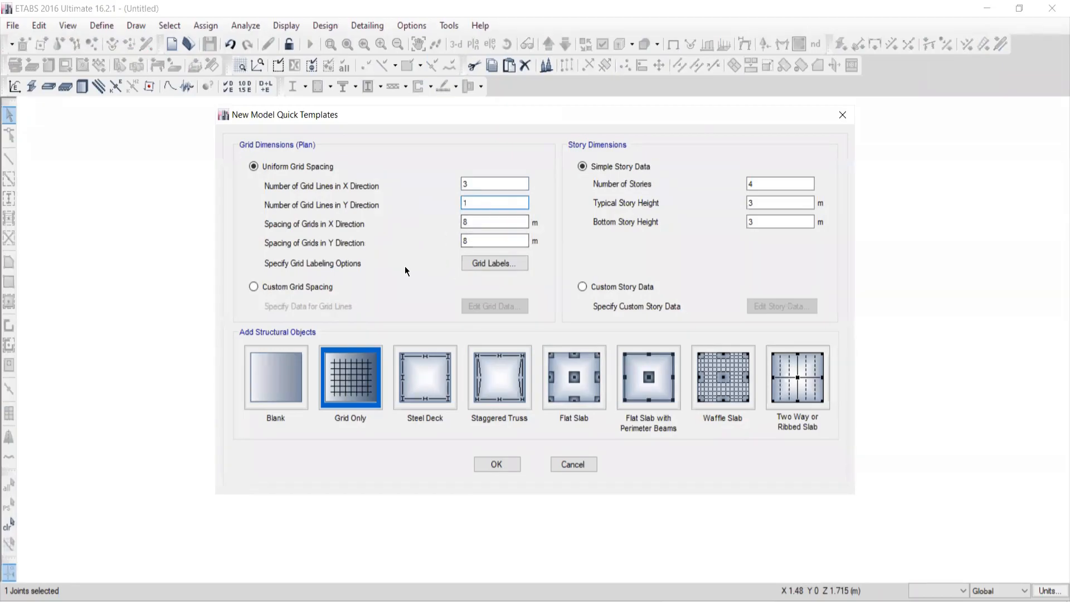
# Define custom X grid spacings of 10 m for A and 20 m for B, checking the spans against Fig. Q. 7 in the PDF
pyautogui.click(253, 287)
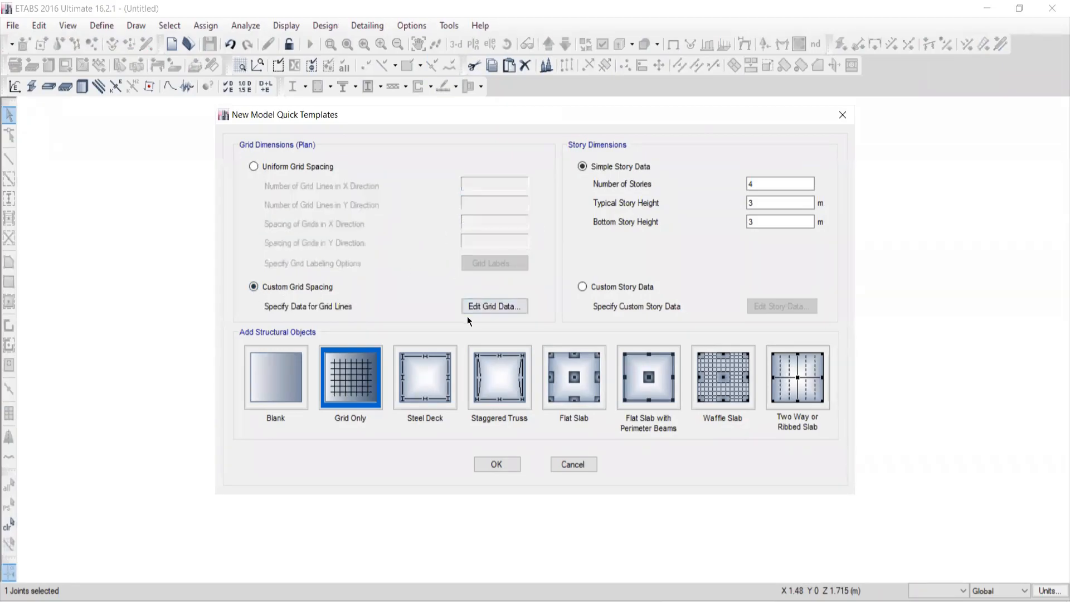
pyautogui.click(488, 308)
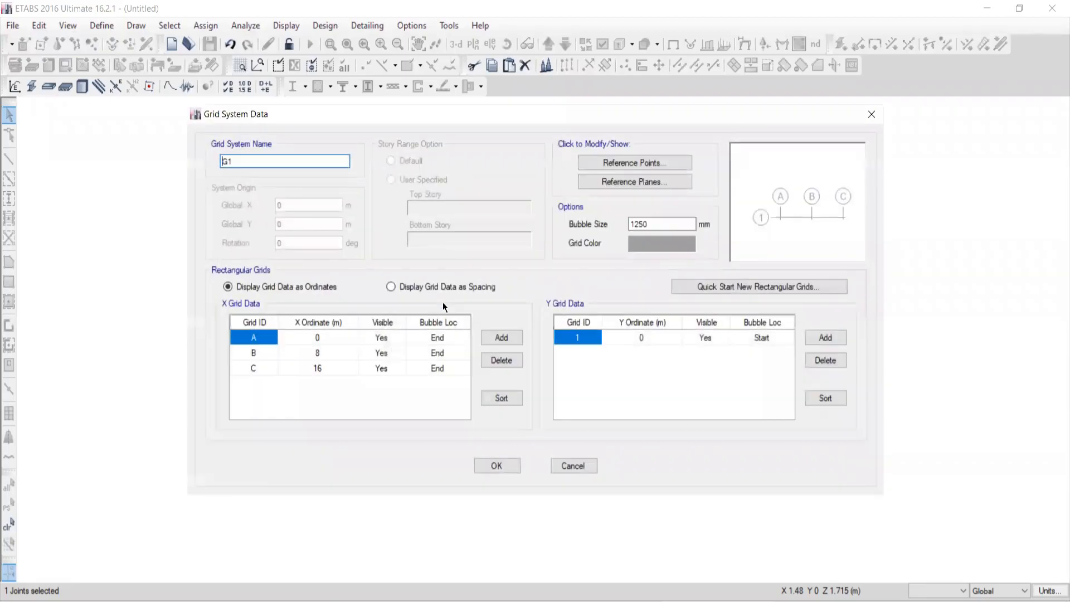
pyautogui.click(392, 287)
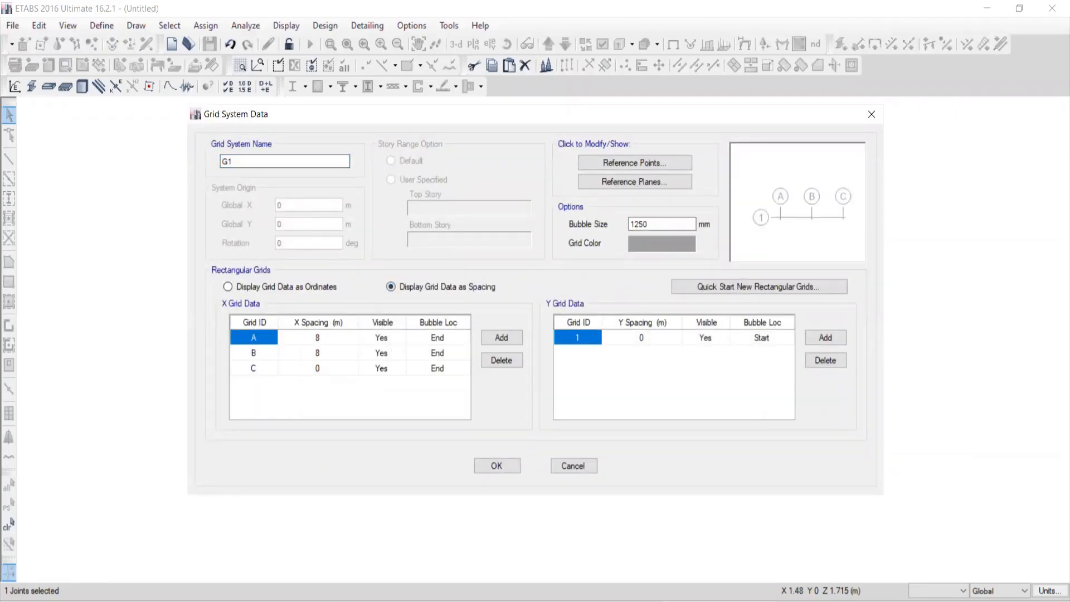
pyautogui.hotkey('alt', 'Tab')
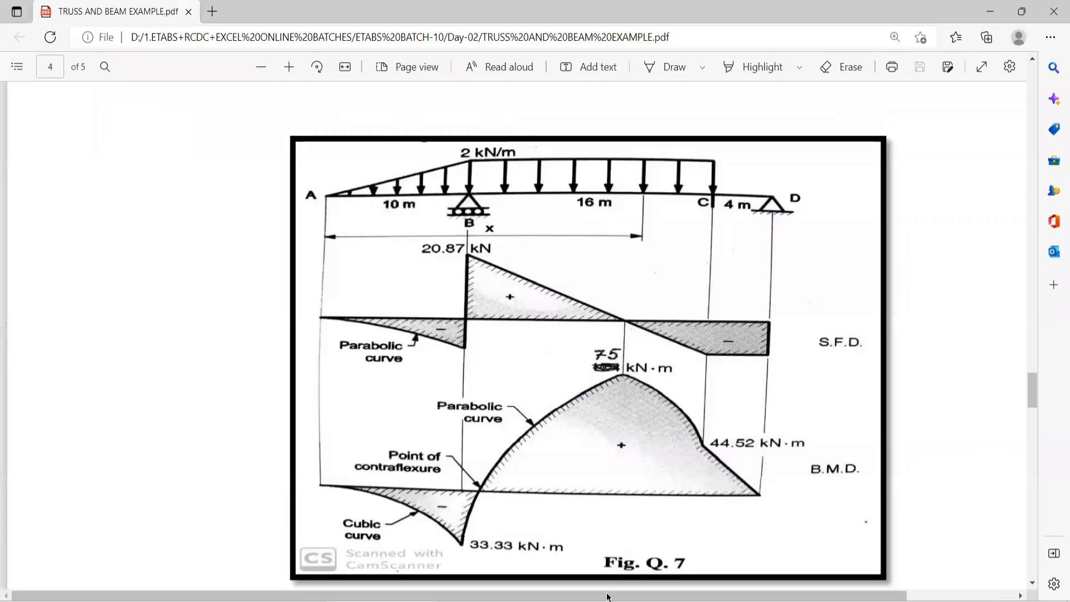
pyautogui.hotkey('alt', 'Tab')
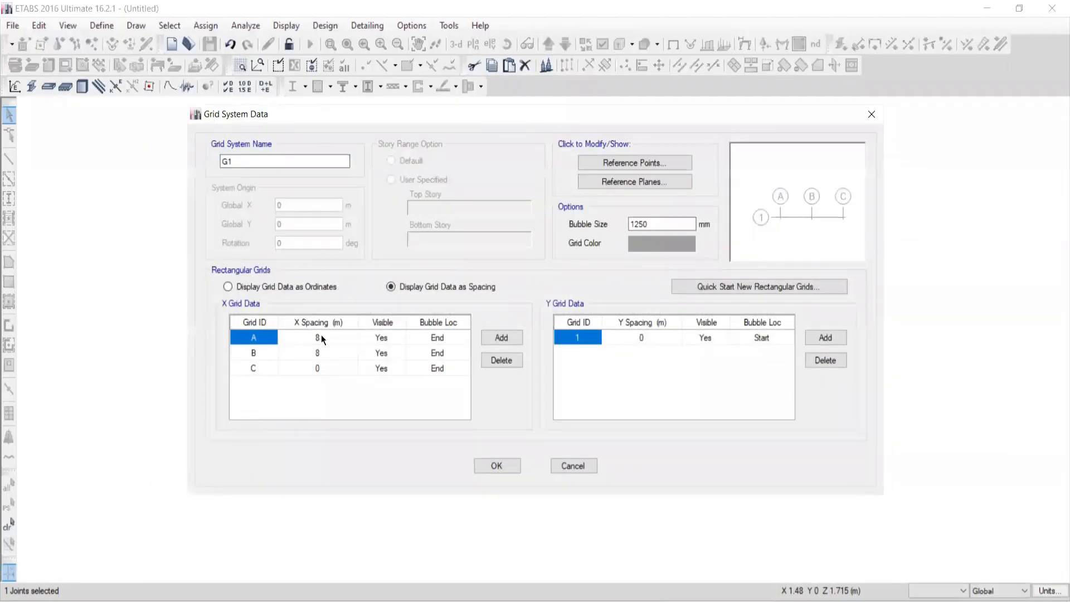
pyautogui.click(310, 338)
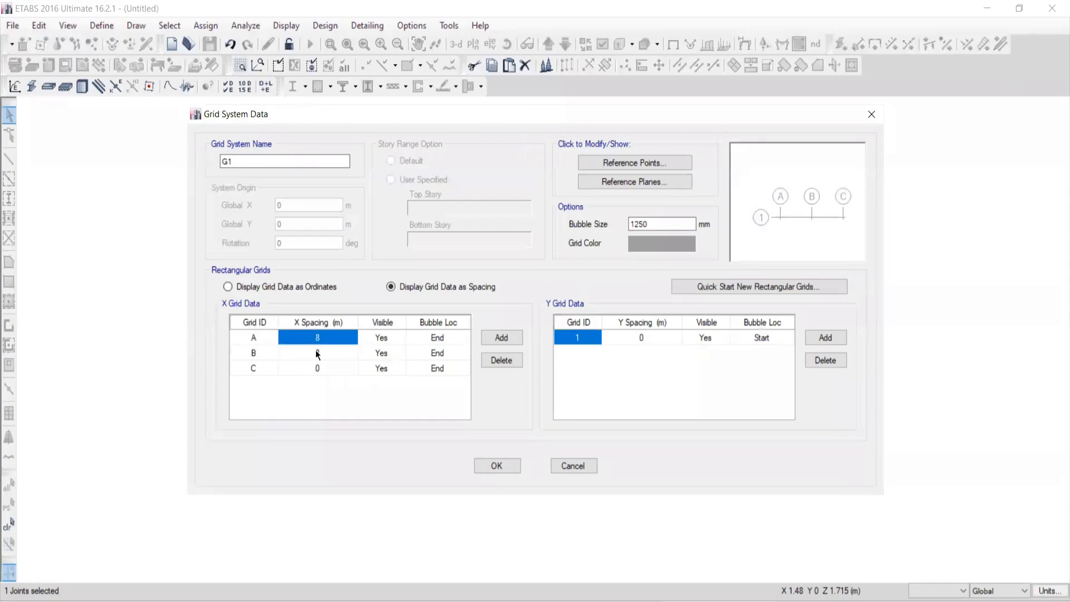
pyautogui.write('10')
pyautogui.hotkey('alt', 'Tab')
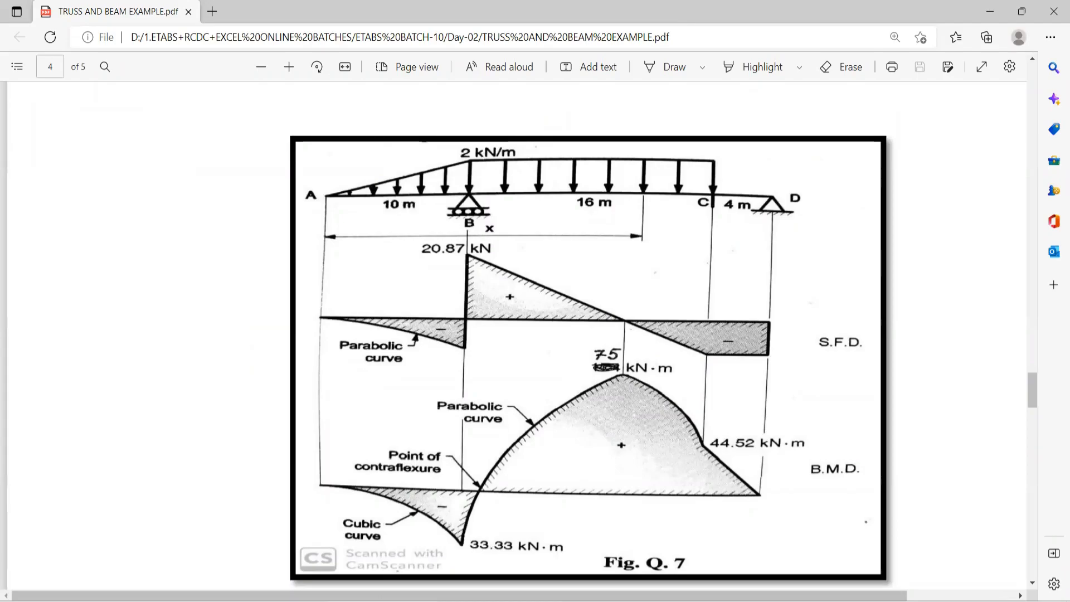
pyautogui.hotkey('alt', 'Tab')
pyautogui.click(317, 353)
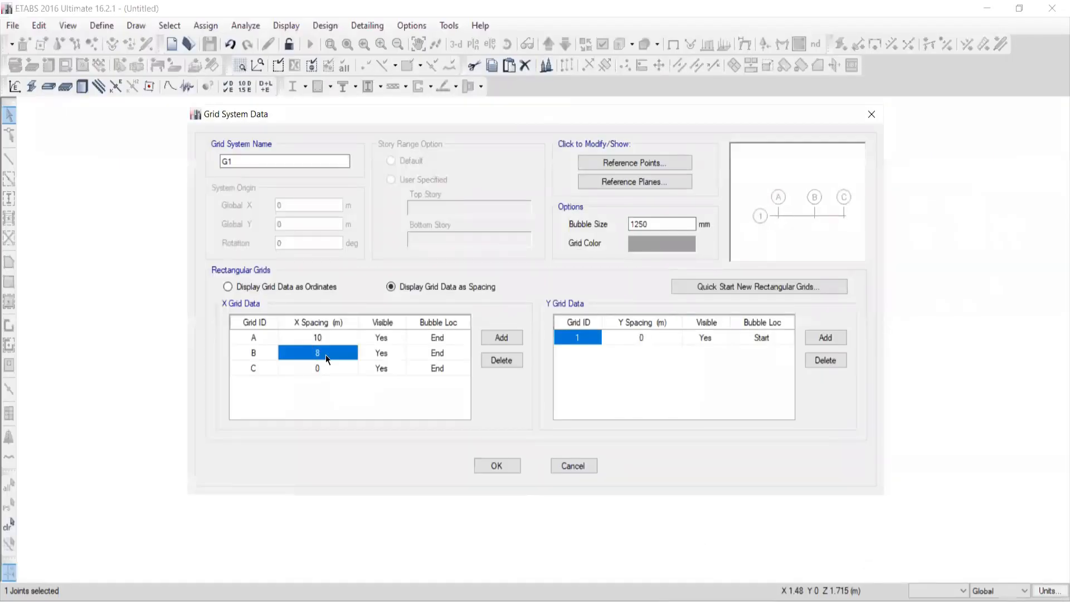
pyautogui.write('20')
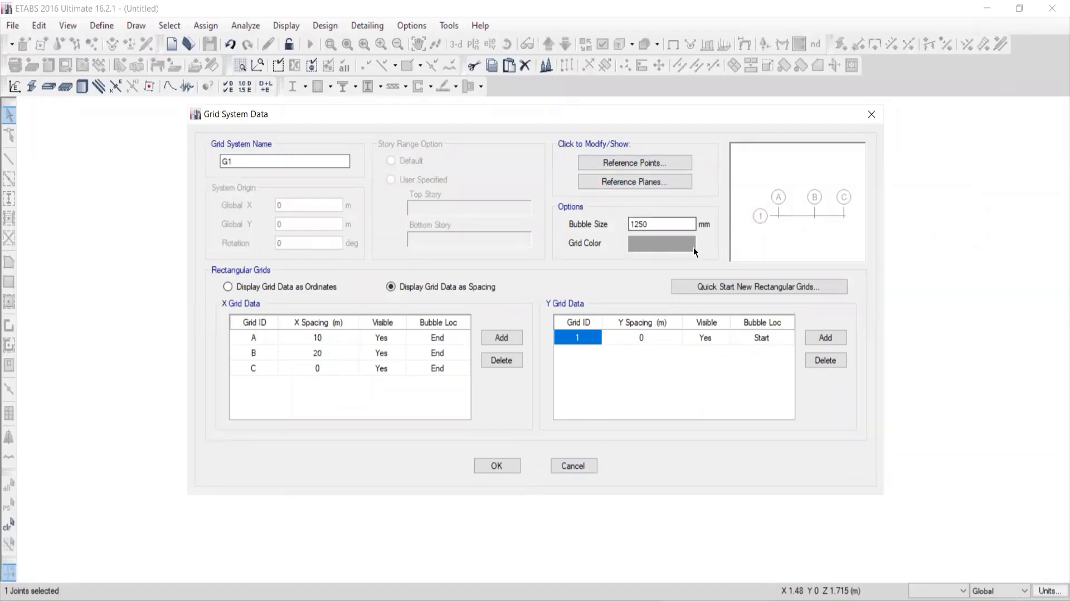
pyautogui.click(490, 464)
# Set 1 story with typical and bottom story heights of 1 m, and create the model with the Grid Only template
pyautogui.doubleClick(761, 180)
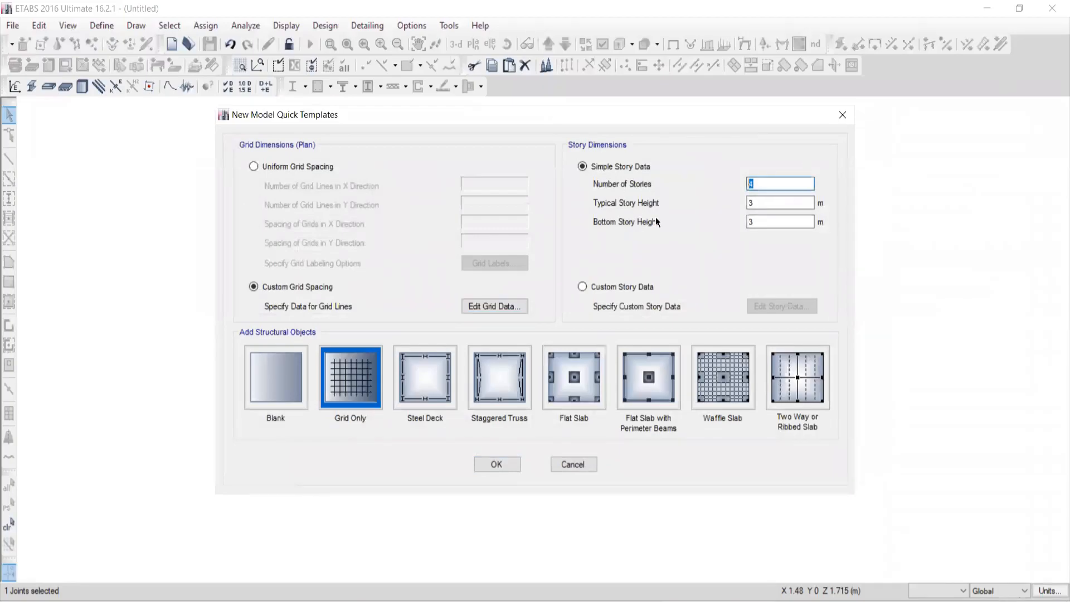
pyautogui.write('1')
pyautogui.press('Tab')
pyautogui.write('1')
pyautogui.press('Tab')
pyautogui.write('1')
pyautogui.click(353, 393)
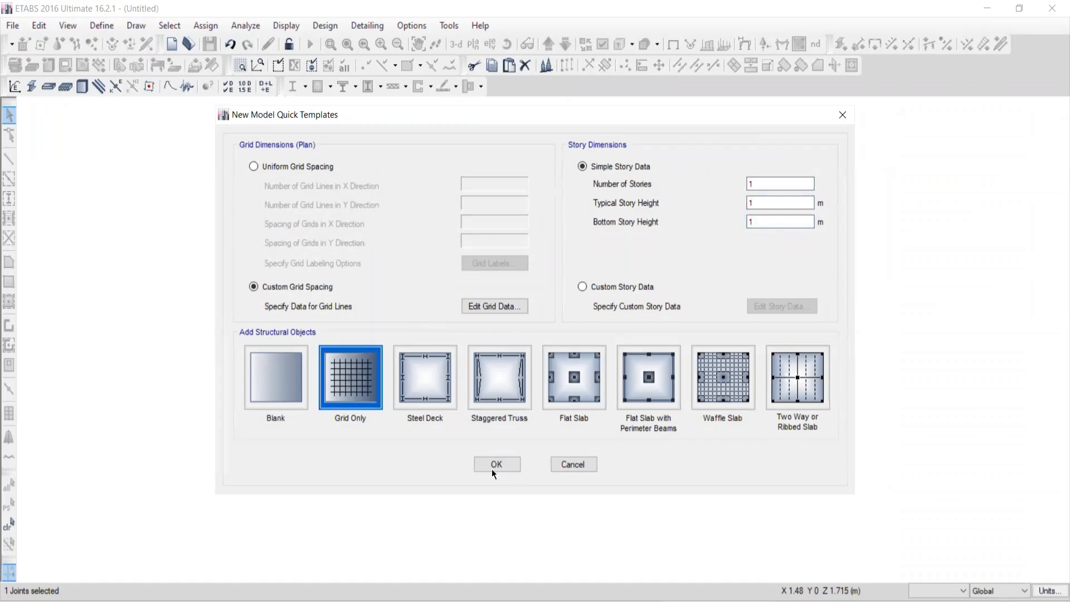
pyautogui.click(490, 468)
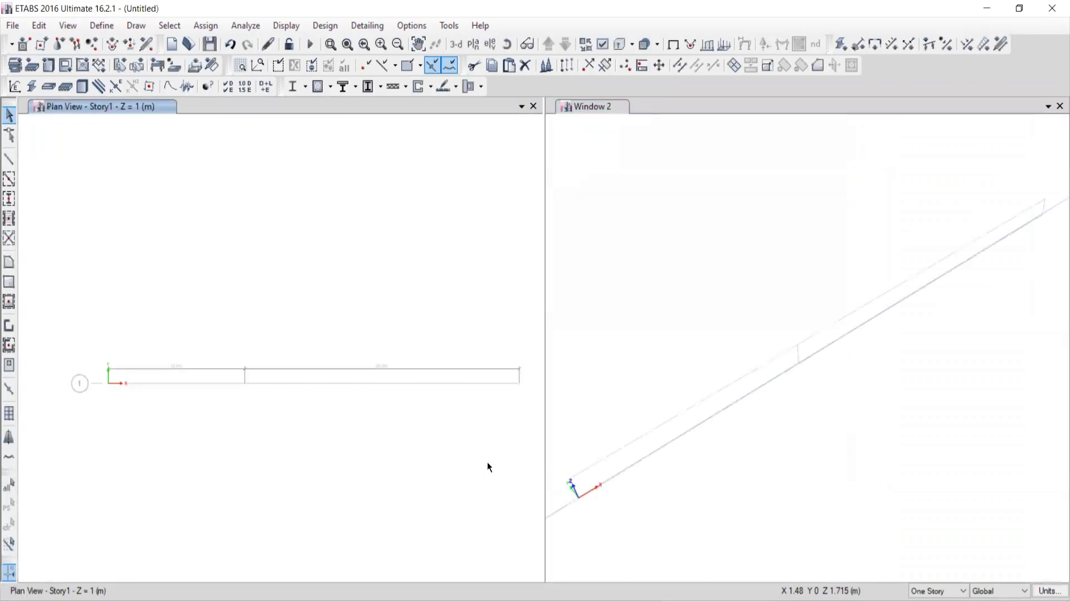
# Close the 3D view window and show the elevation along grid line 1 in the remaining view
pyautogui.click(1059, 106)
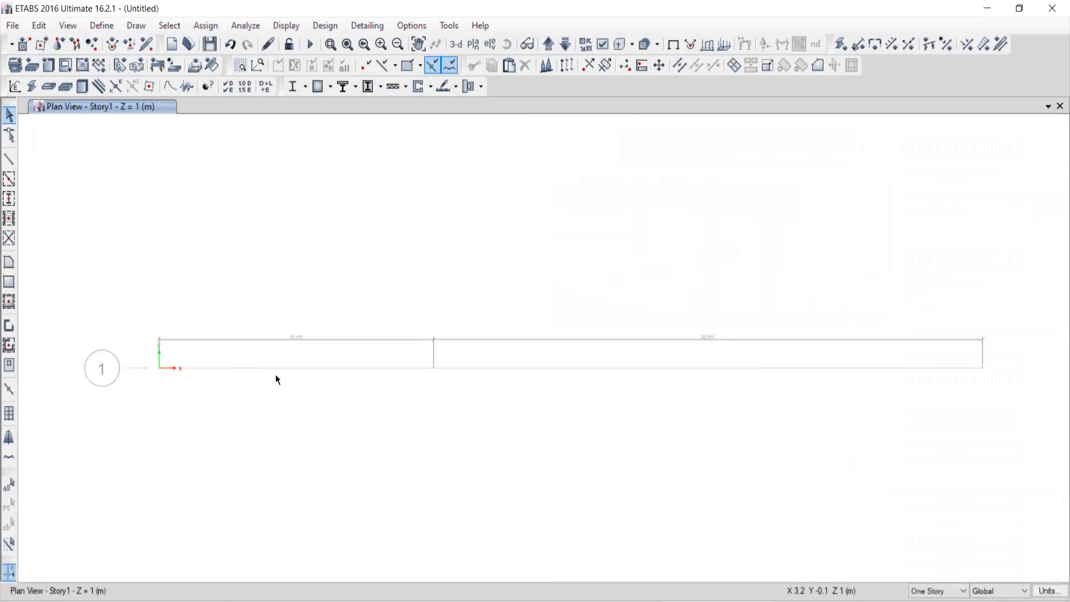
pyautogui.click(488, 45)
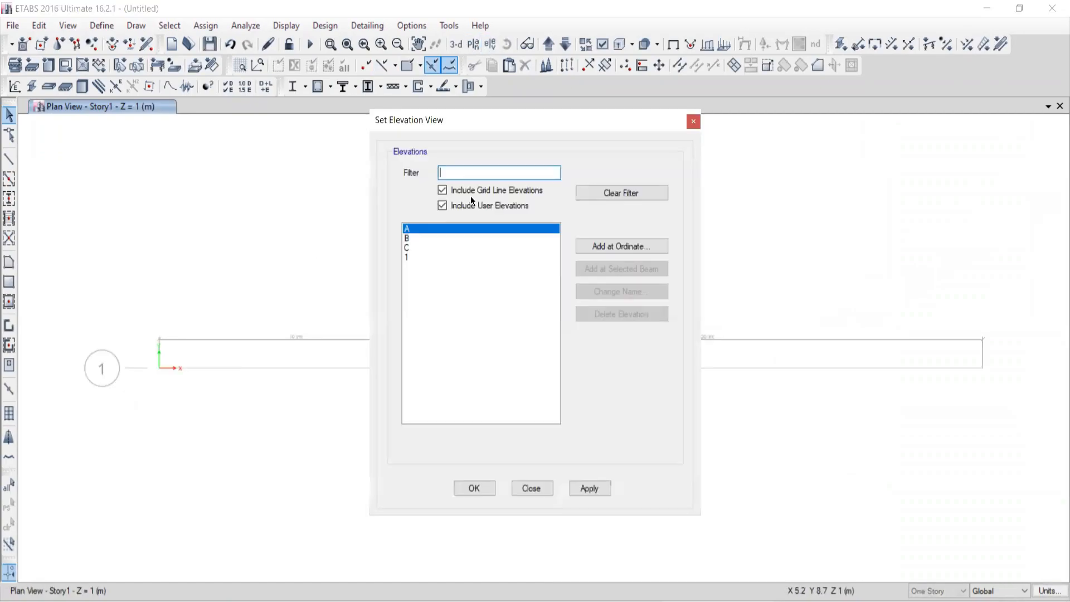
pyautogui.click(416, 257)
pyautogui.click(583, 488)
pyautogui.click(532, 488)
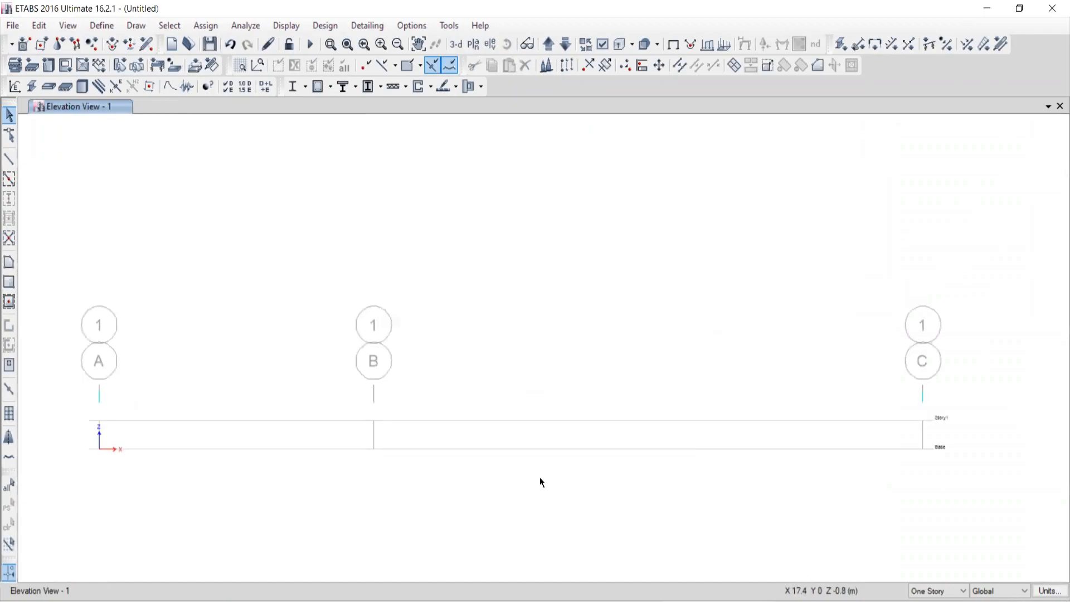
# Draw two consecutive beam lines at Story1 level, from grid A to B and from B to C
pyautogui.moveTo(338, 457); pyautogui.dragTo(363, 321, button='middle')
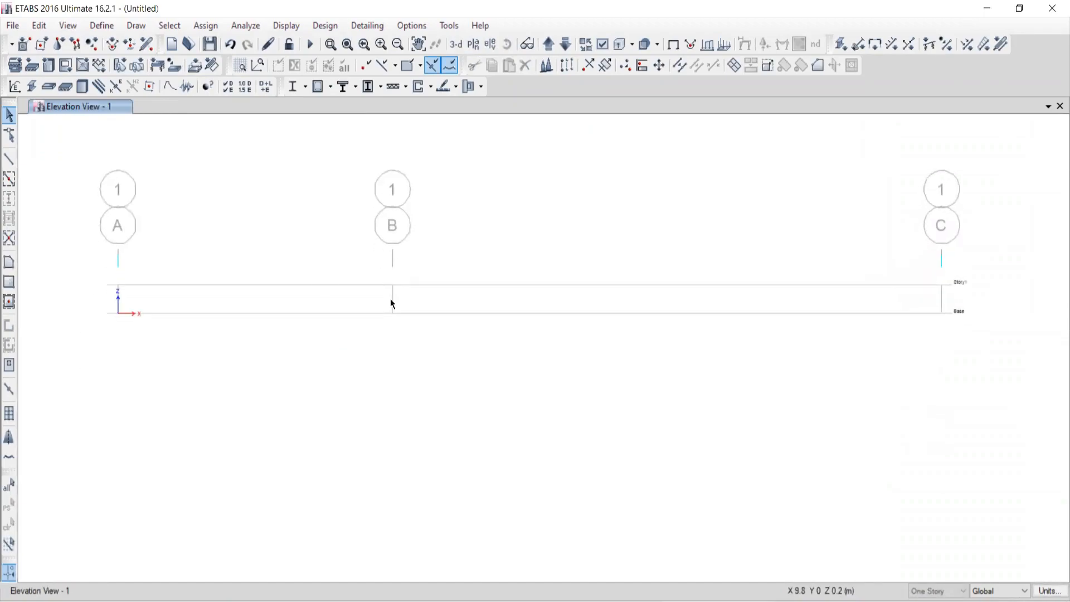
pyautogui.click(9, 160)
pyautogui.click(713, 161)
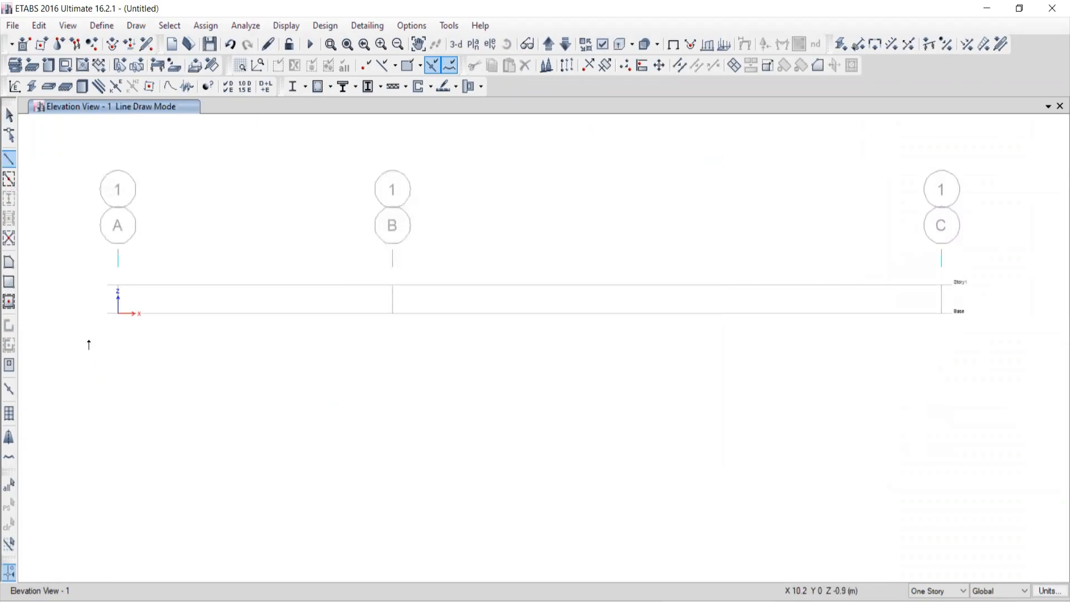
pyautogui.click(117, 288)
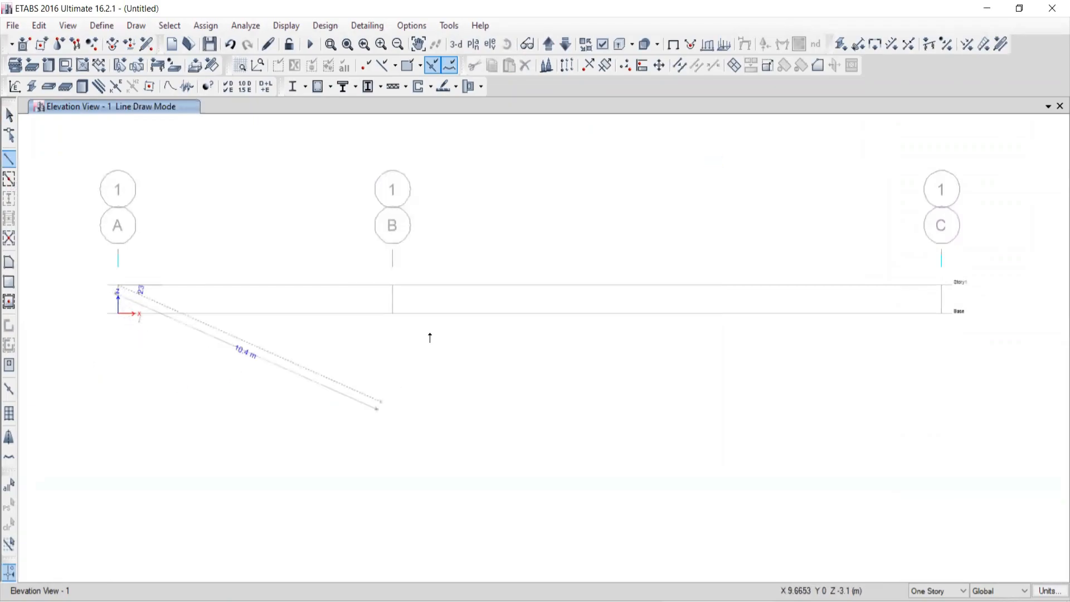
pyautogui.click(393, 286)
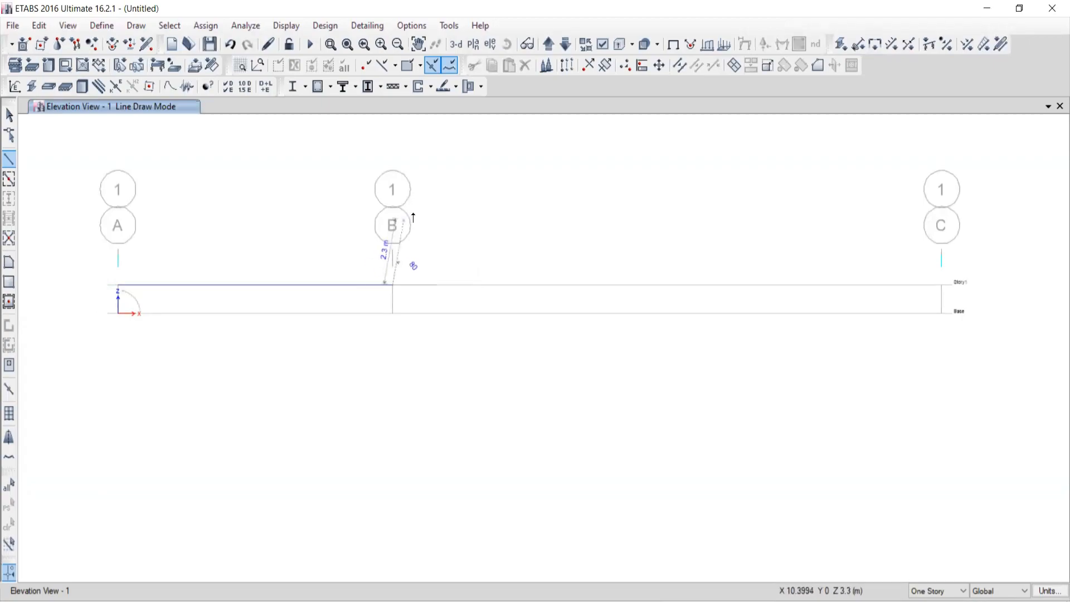
pyautogui.click(941, 286)
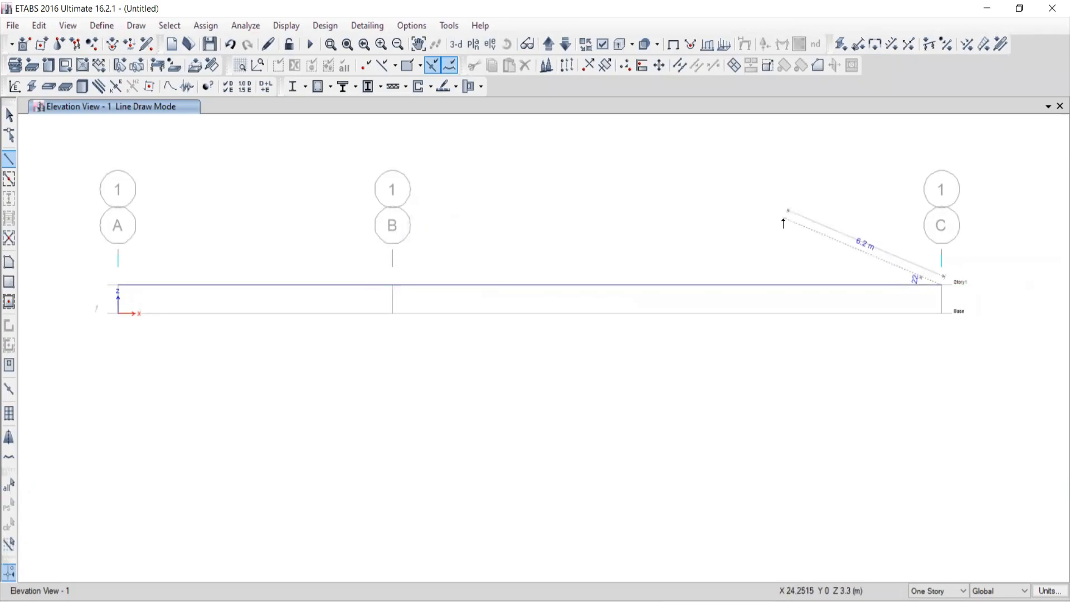
# Finish drawing lines and assign a roller restraint, fixing only Translation Z, to the Story1 joint at grid B
pyautogui.press('Escape')
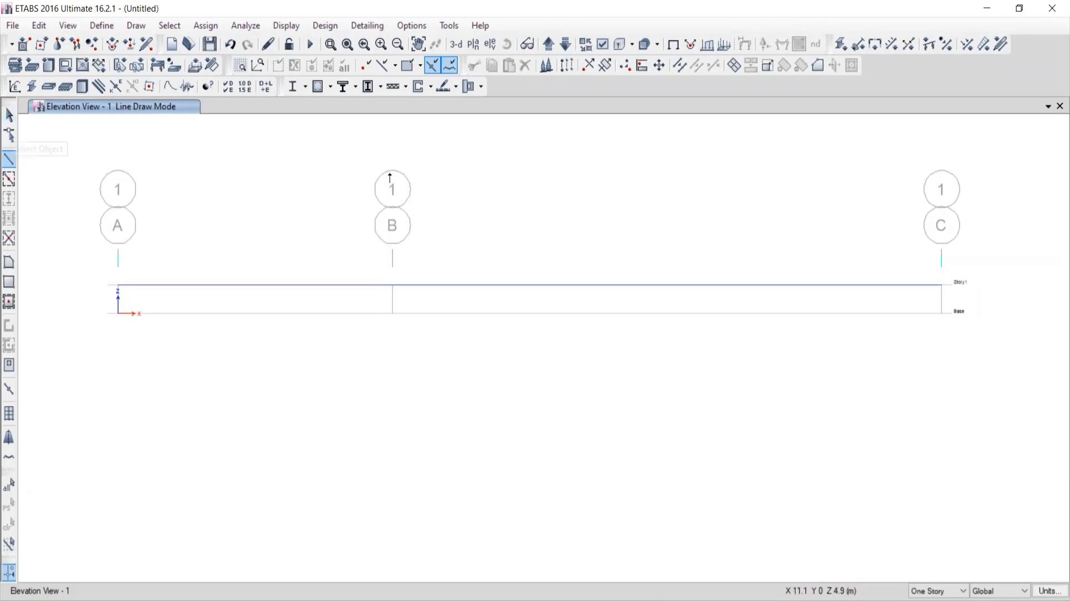
pyautogui.click(8, 117)
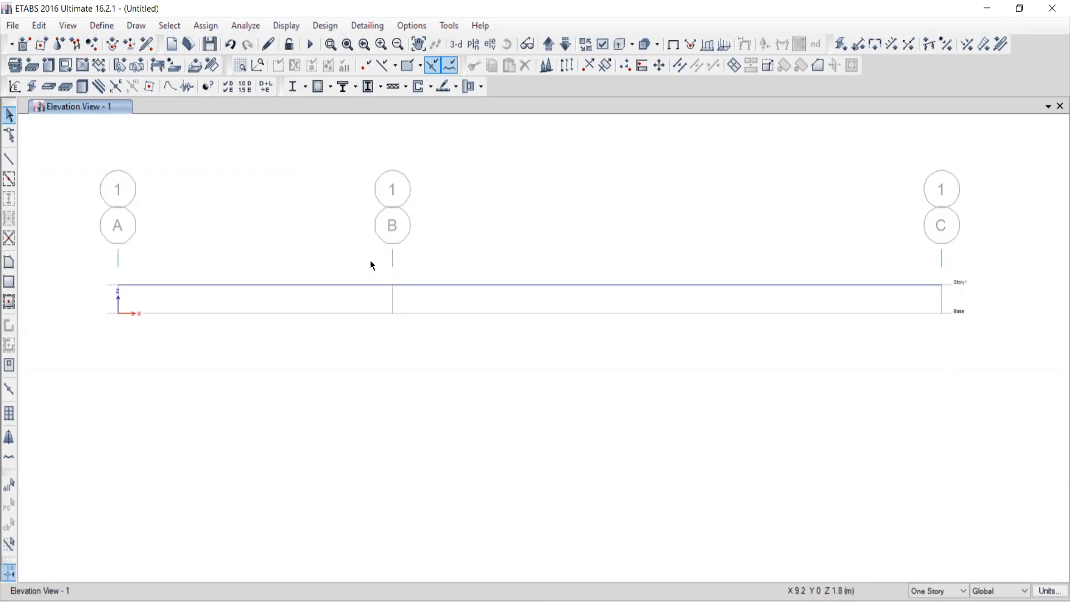
pyautogui.moveTo(370, 261); pyautogui.dragTo(461, 321)
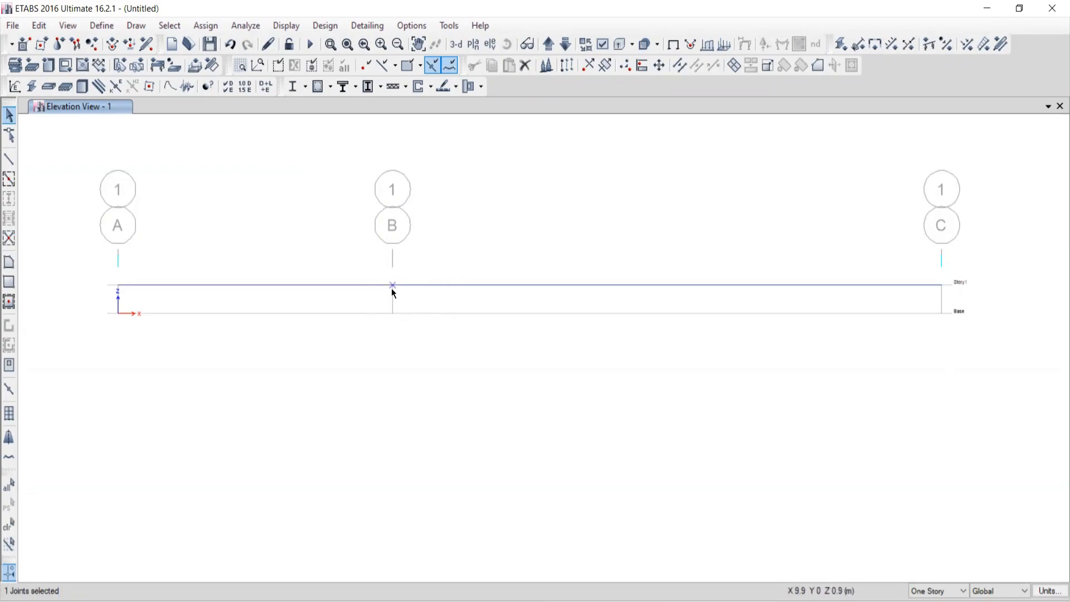
pyautogui.click(205, 25)
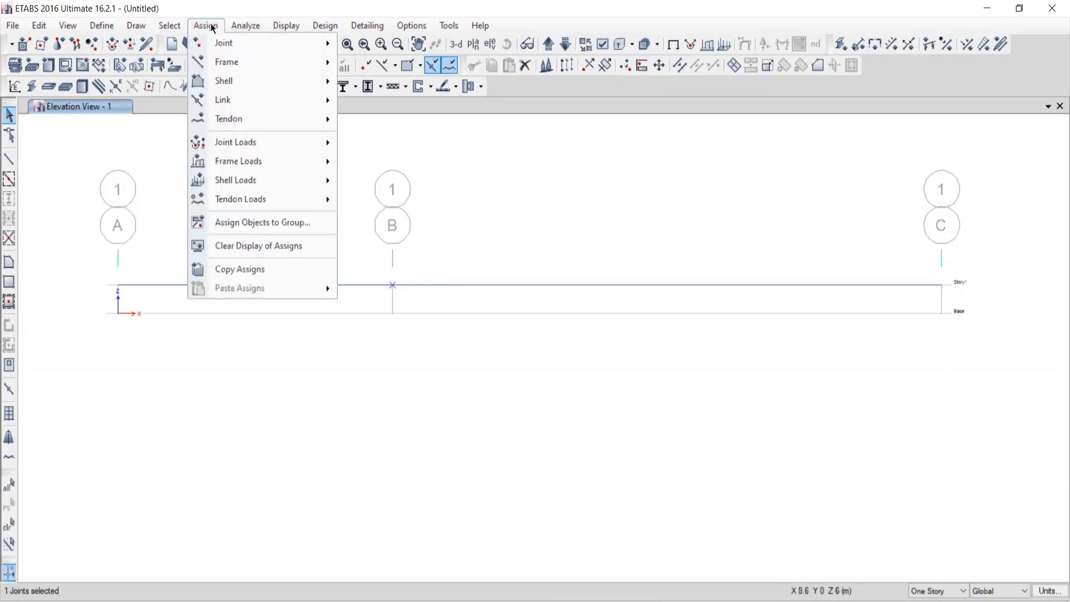
pyautogui.moveTo(229, 49)
pyautogui.click(393, 45)
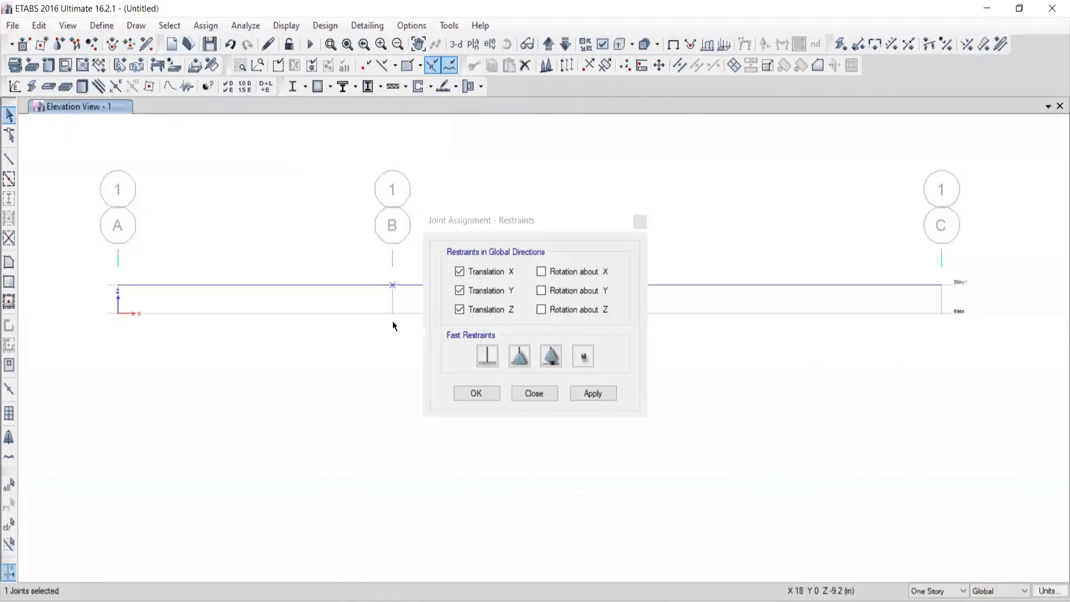
pyautogui.click(550, 357)
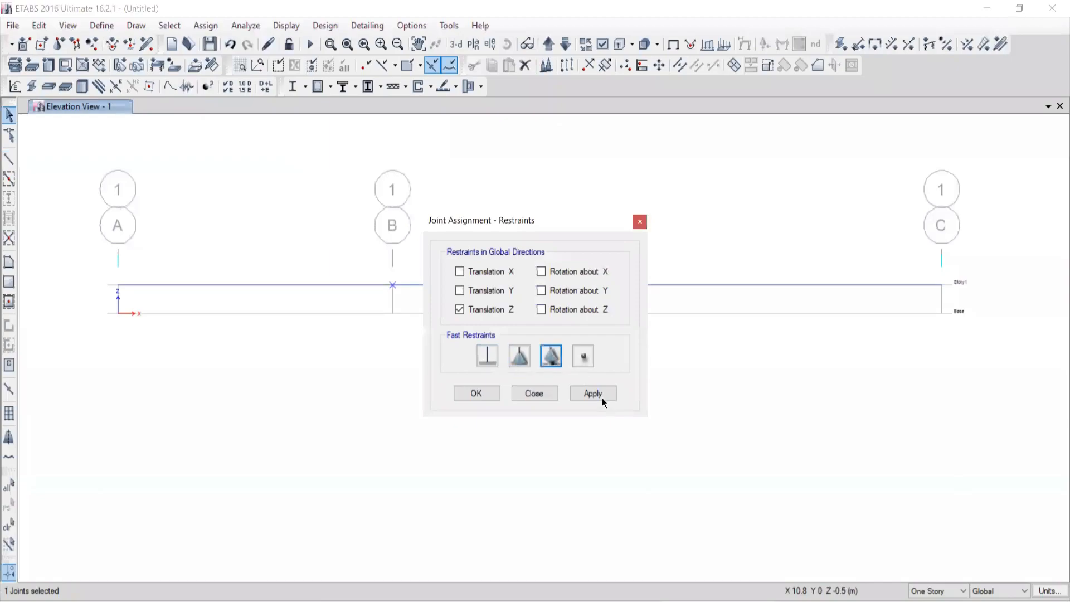
pyautogui.click(601, 396)
pyautogui.click(546, 395)
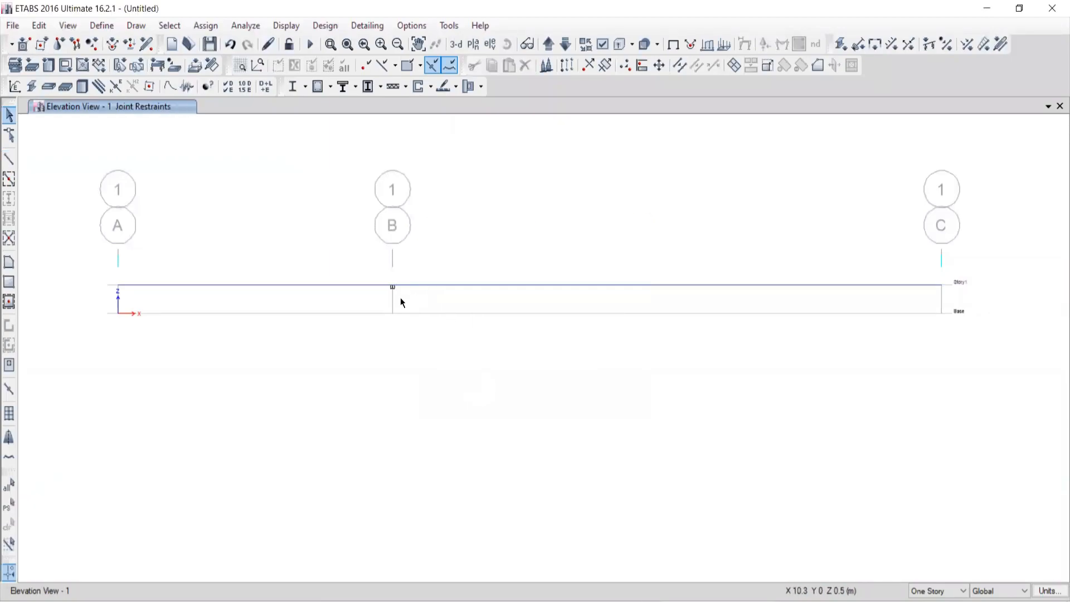
# Check the end support in Fig. Q. 7 of the PDF and assign a pinned restraint to the Story1 joint at grid C
pyautogui.moveTo(915, 258); pyautogui.dragTo(981, 303)
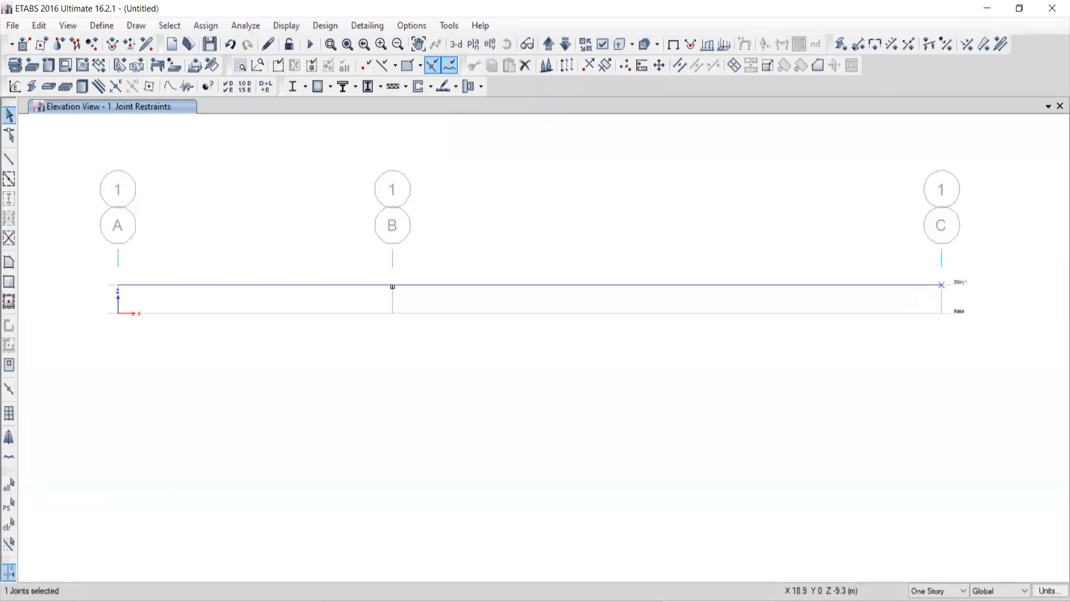
pyautogui.hotkey('alt', 'Tab')
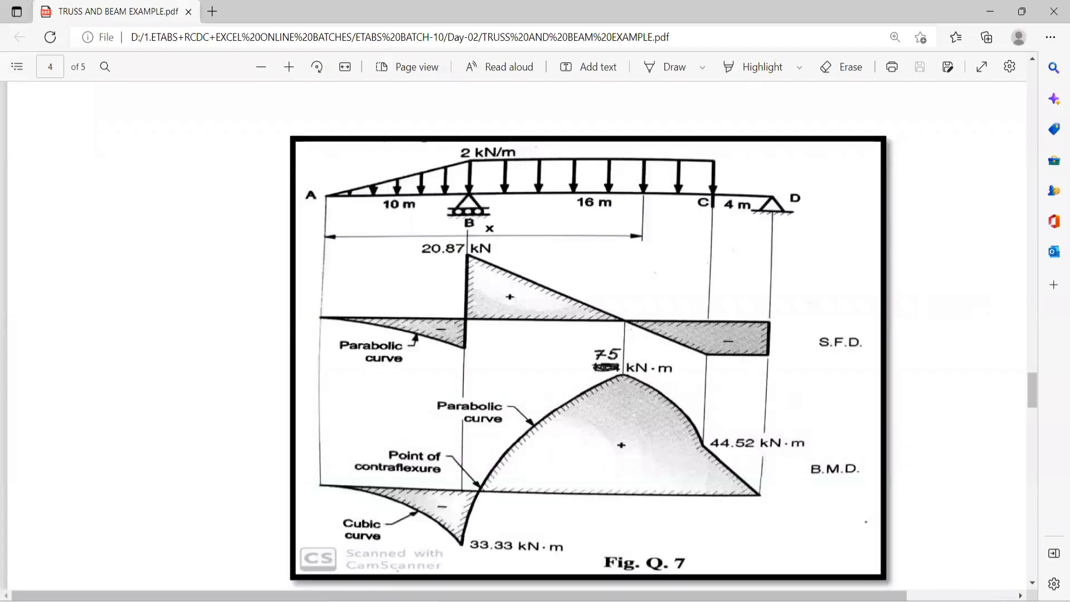
pyautogui.hotkey('alt', 'Tab')
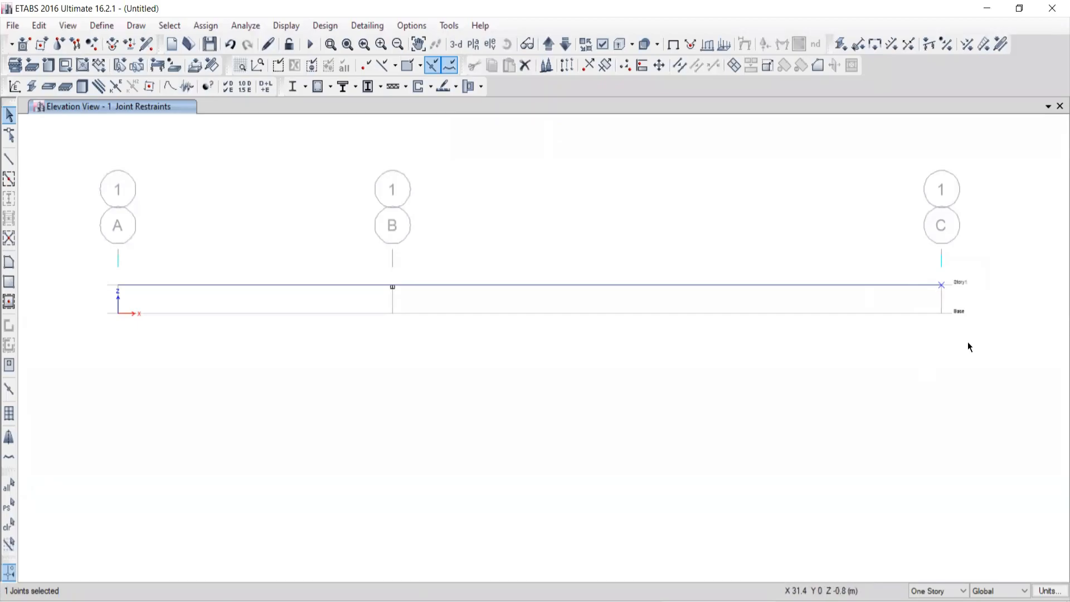
pyautogui.click(207, 25)
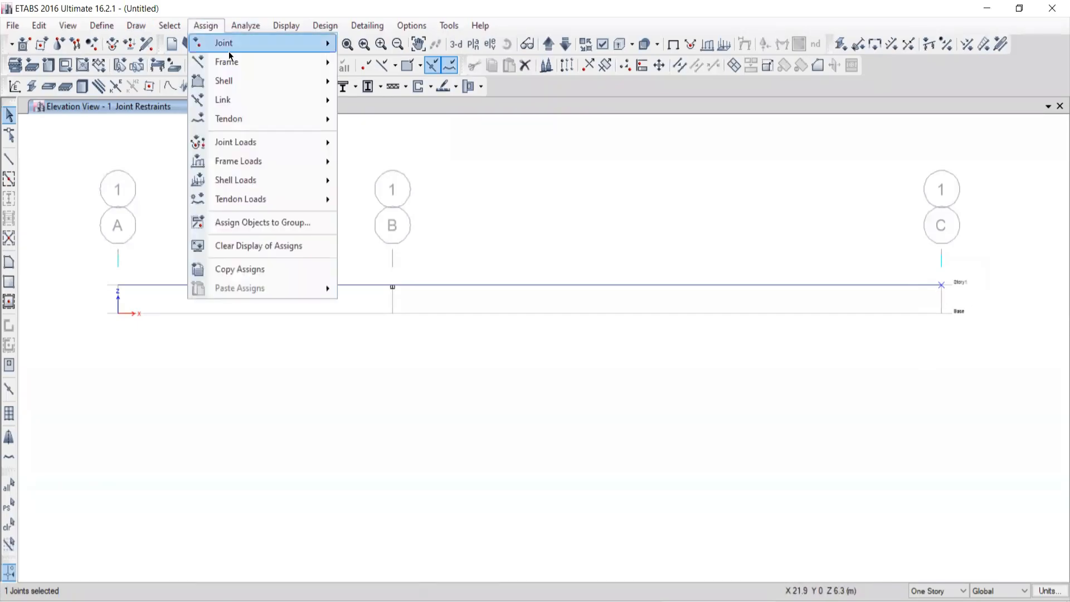
pyautogui.moveTo(264, 32)
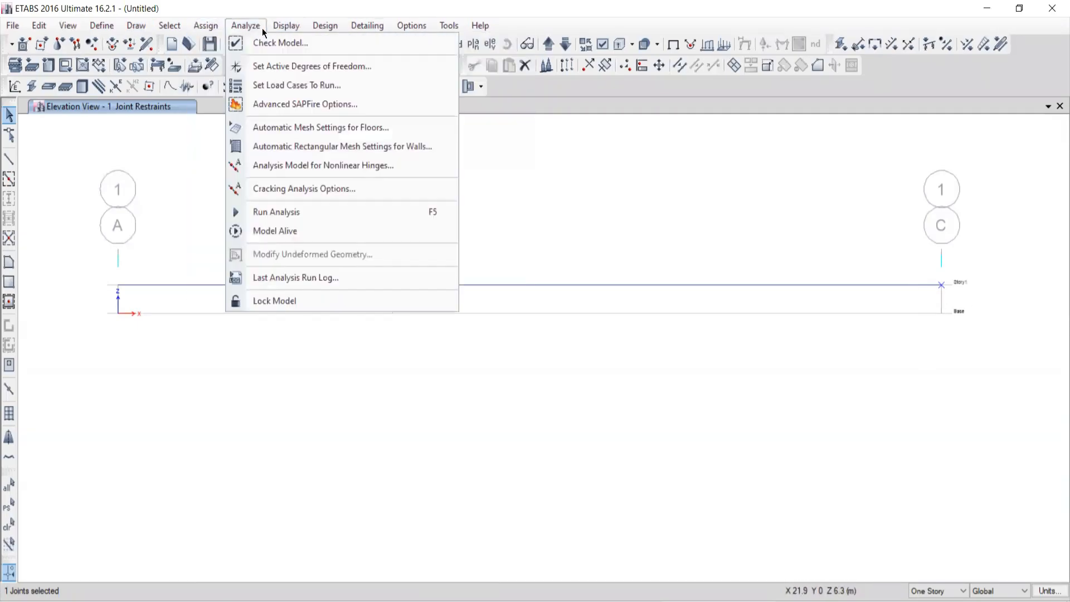
pyautogui.click(205, 25)
pyautogui.click(205, 27)
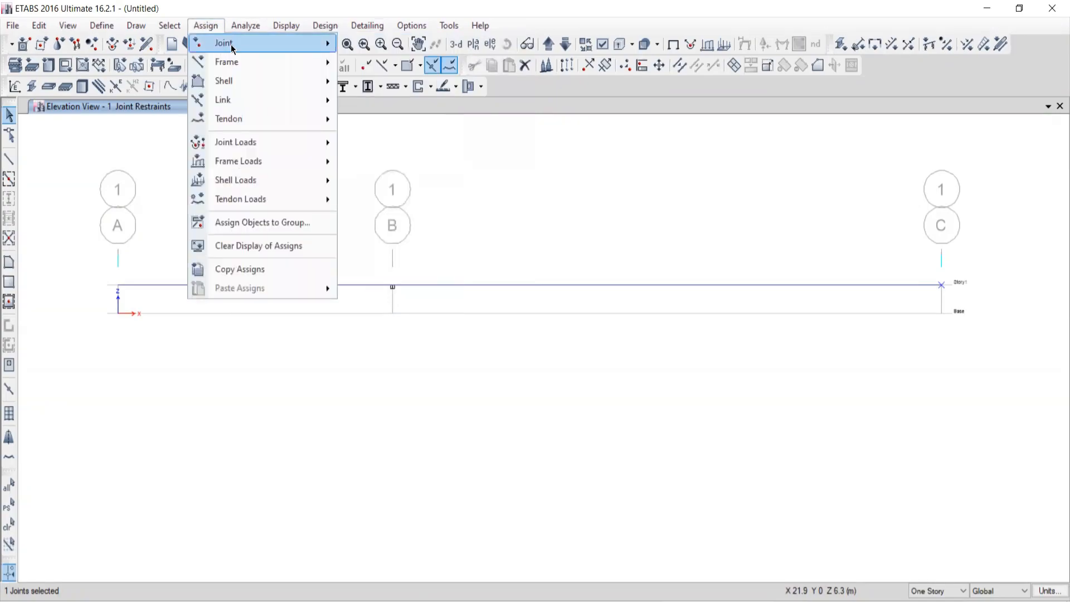
pyautogui.moveTo(231, 44)
pyautogui.click(383, 43)
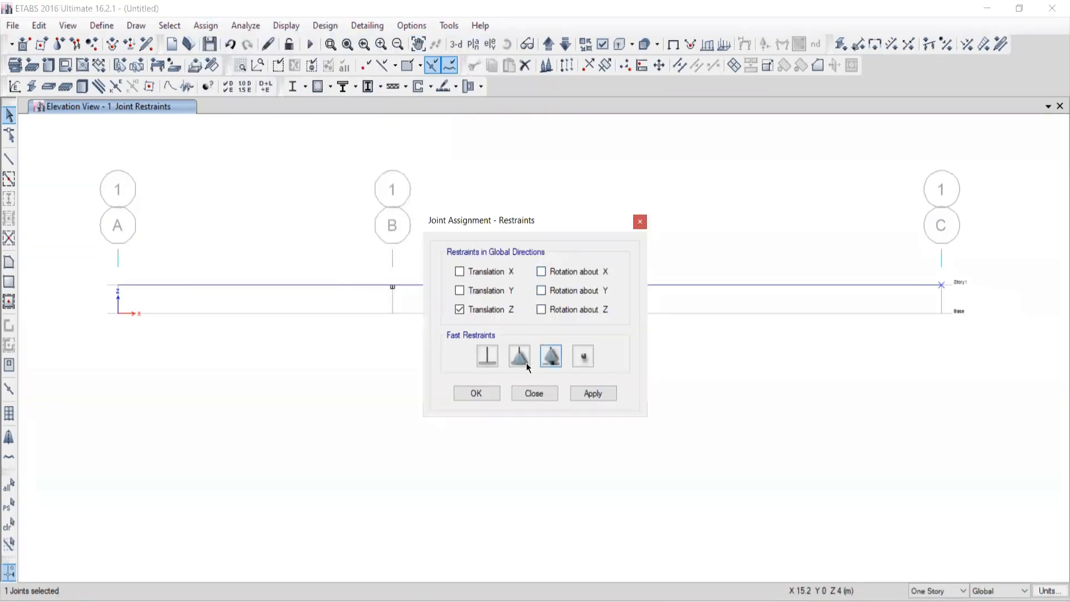
pyautogui.click(519, 357)
pyautogui.click(589, 395)
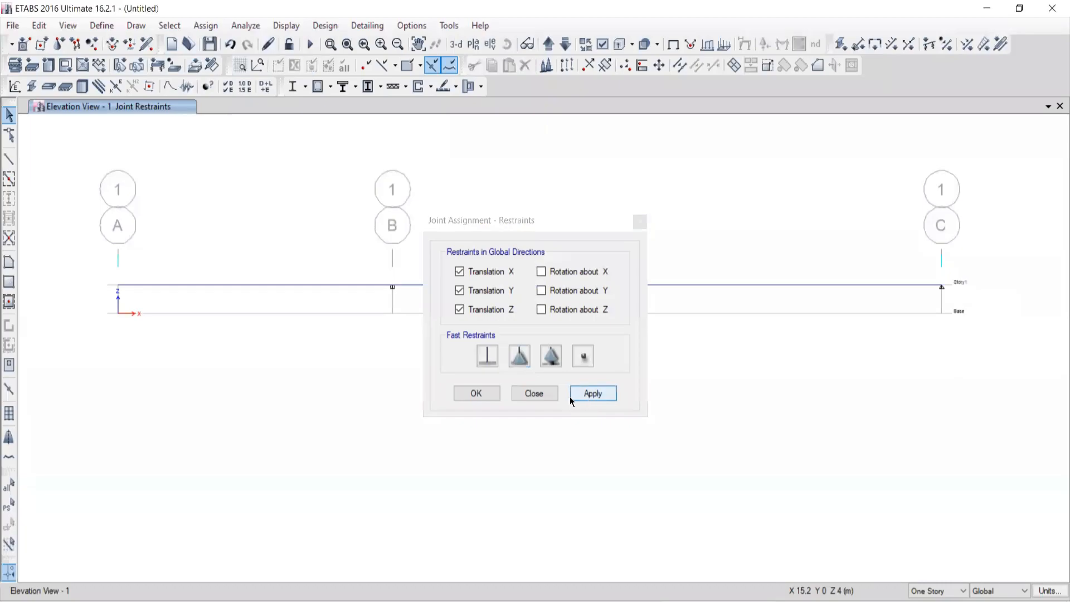
pyautogui.click(534, 394)
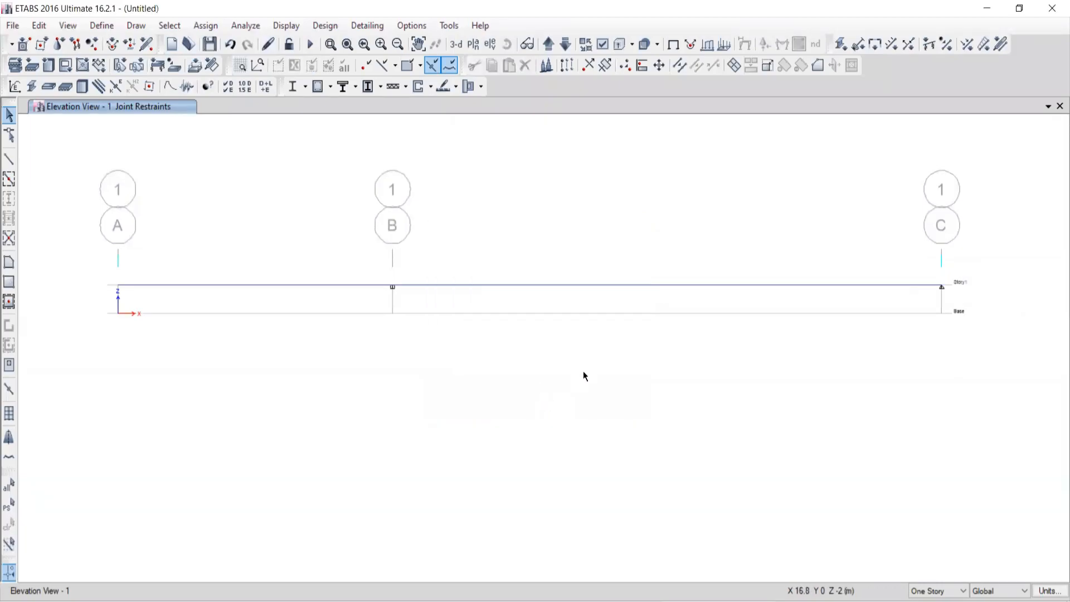
# Set the units to Metric SI Defaults and check the beam loading in Fig. Q. 7 of the PDF
pyautogui.click(1050, 591)
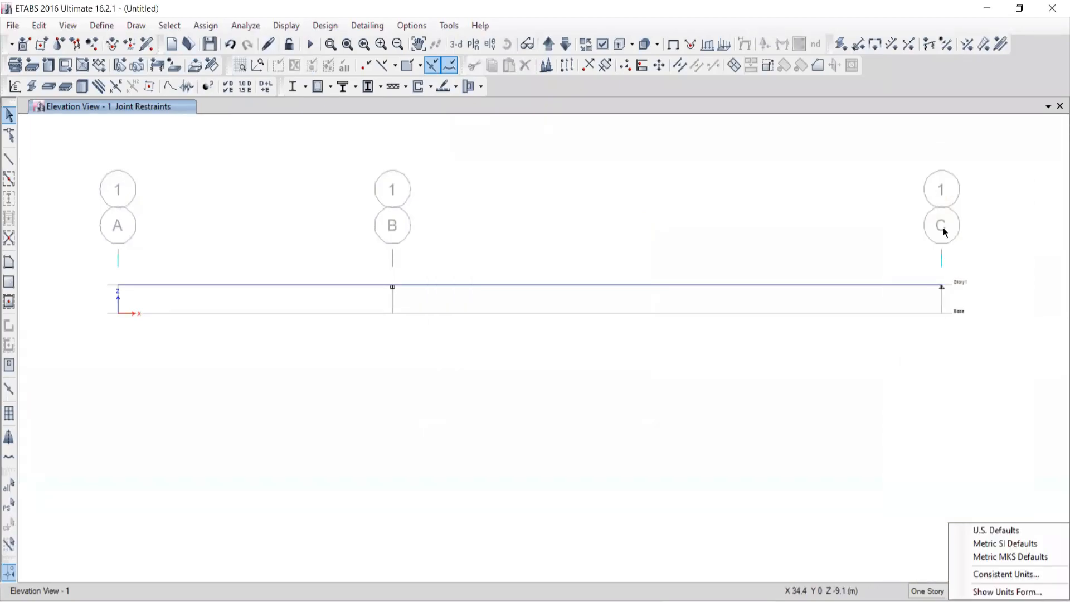
pyautogui.click(978, 543)
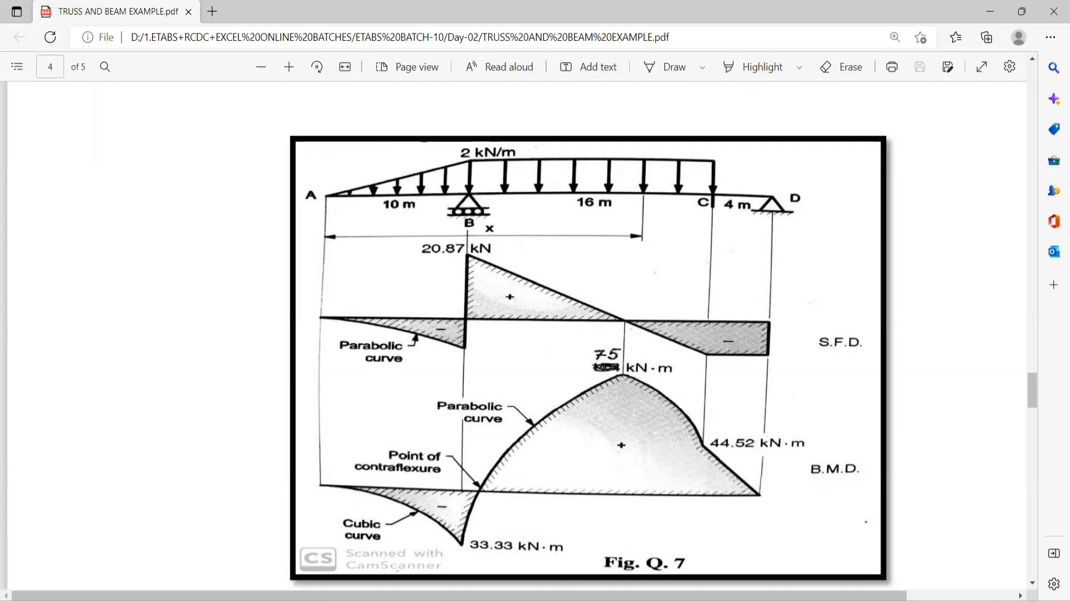
pyautogui.hotkey('alt', 'Tab')
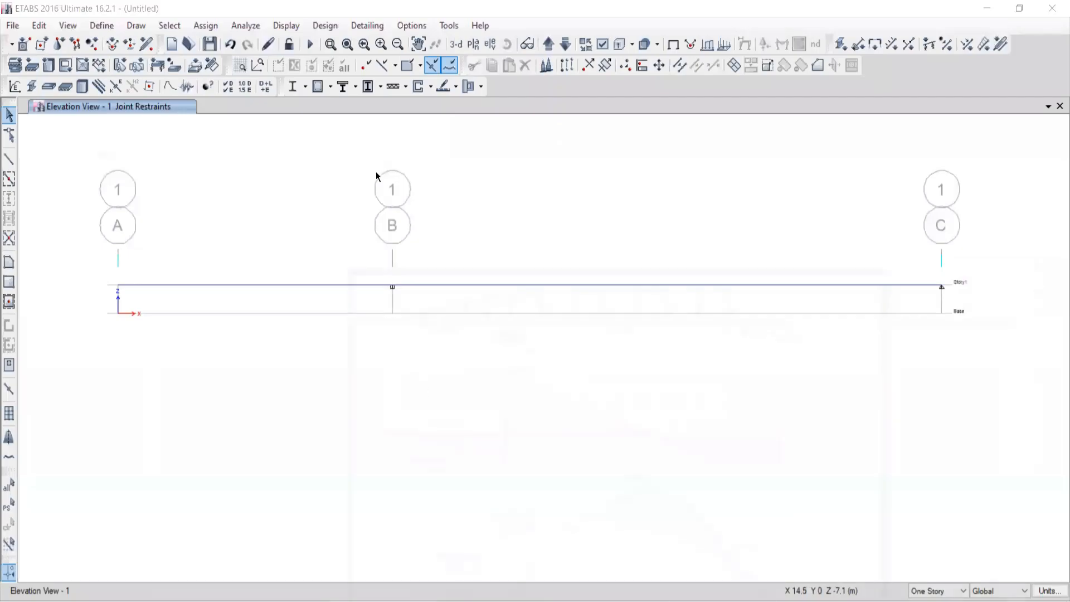
pyautogui.hotkey('alt', 'Tab')
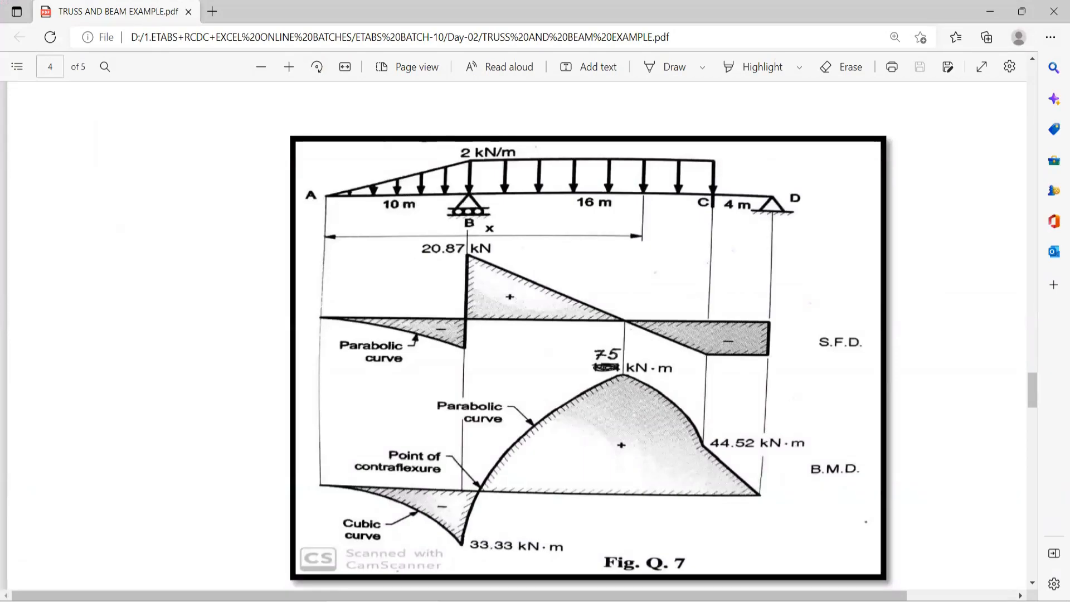
pyautogui.hotkey('alt', 'Tab')
pyautogui.hotkey('alt', 'Tab')
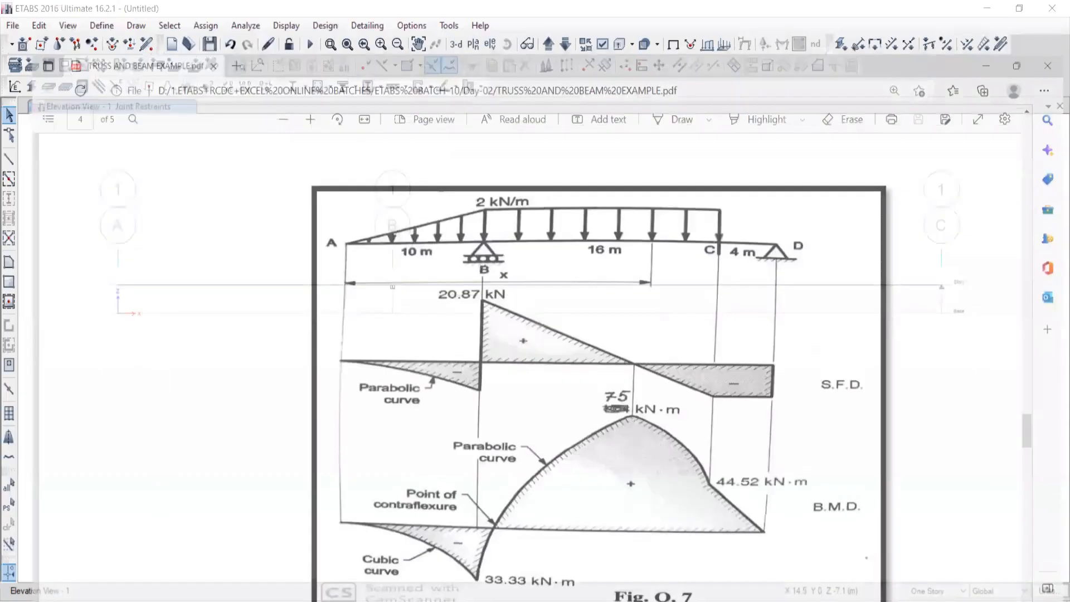
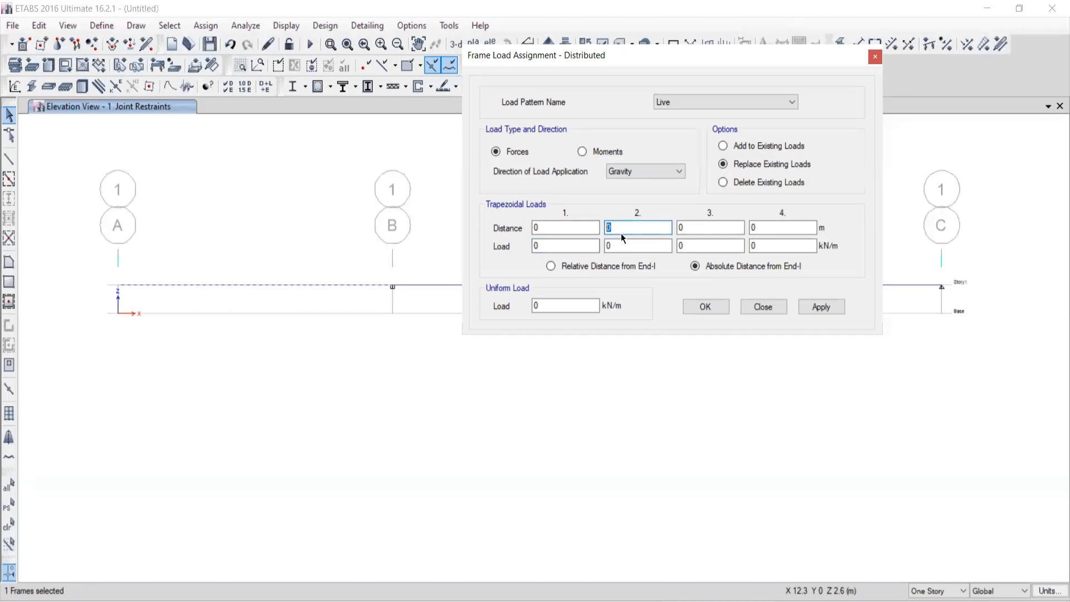
# Apply a triangular Live gravity load to beam A–B, from 0 at grid A to 2 kN/m at 10 m, as in Fig. Q. 7
pyautogui.hotkey('alt', 'Tab')
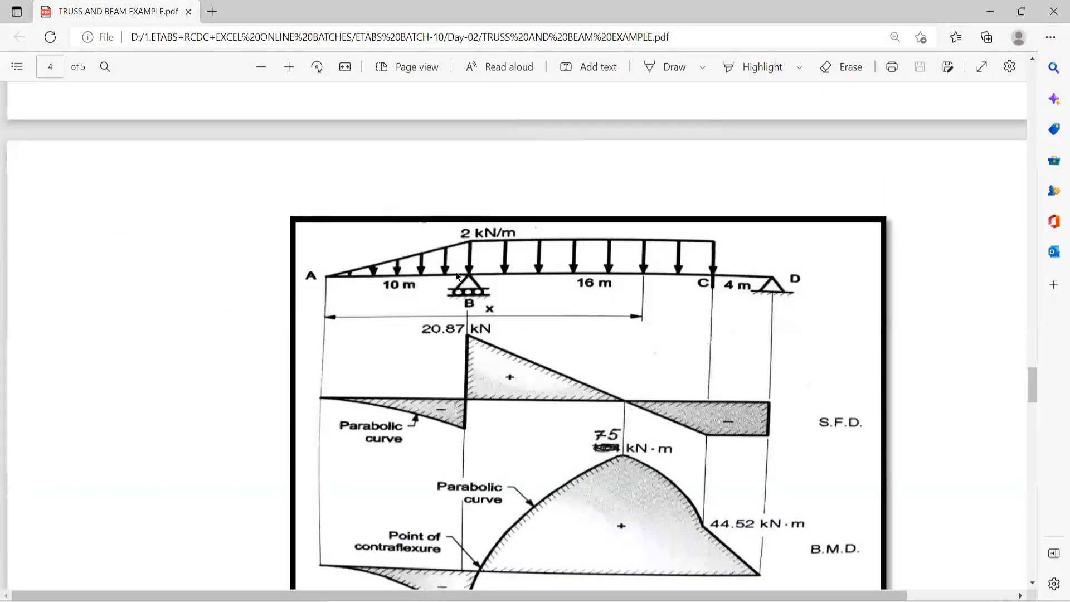
pyautogui.press('Print')
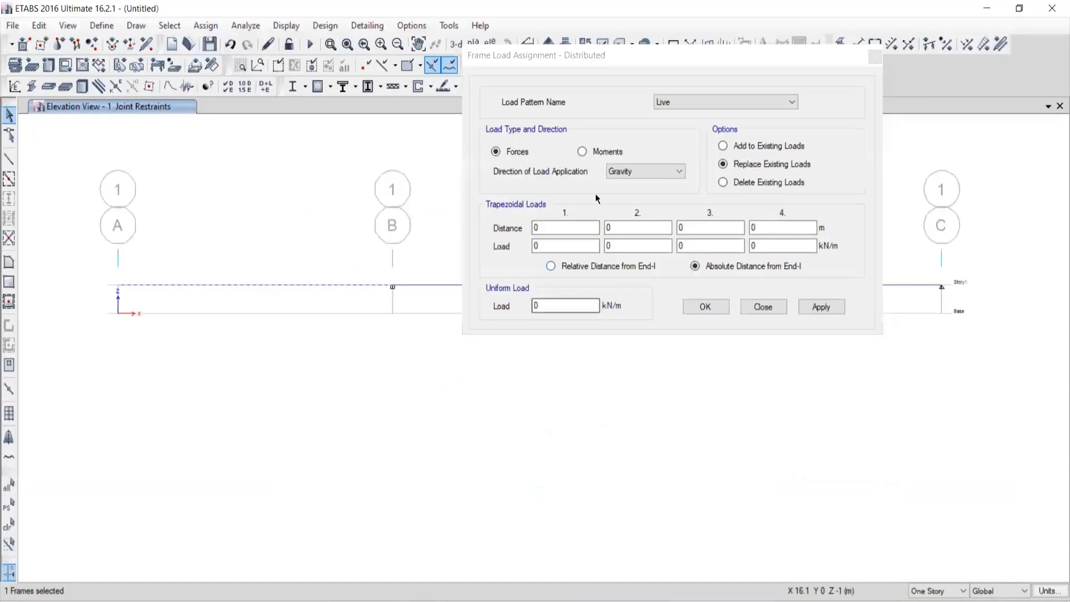
pyautogui.click(618, 229)
pyautogui.doubleClick(617, 228)
pyautogui.write('10')
pyautogui.moveTo(595, 243); pyautogui.dragTo(593, 243)
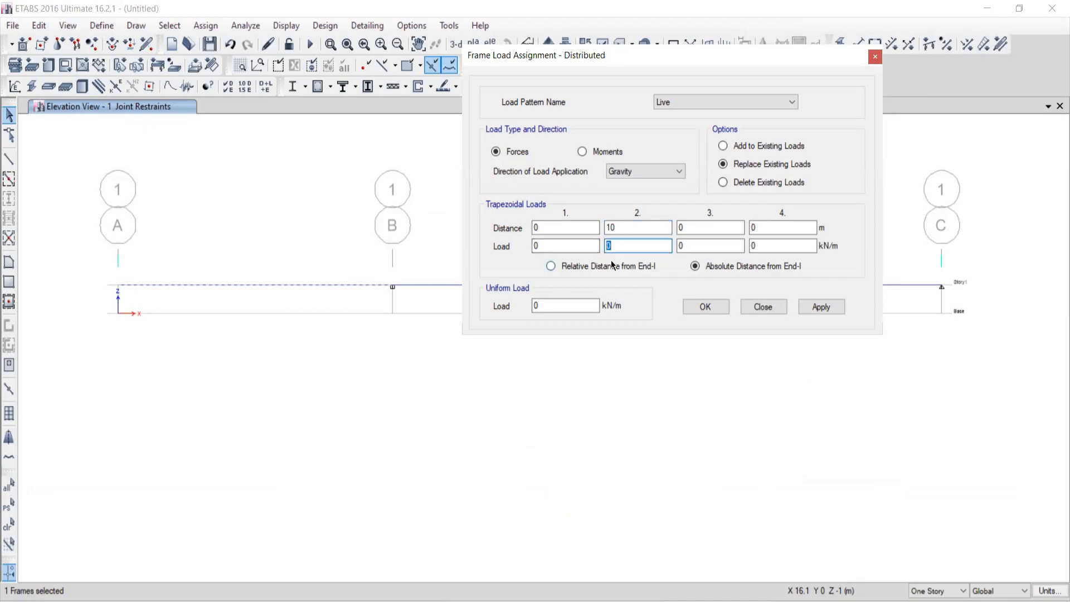
pyautogui.write('2')
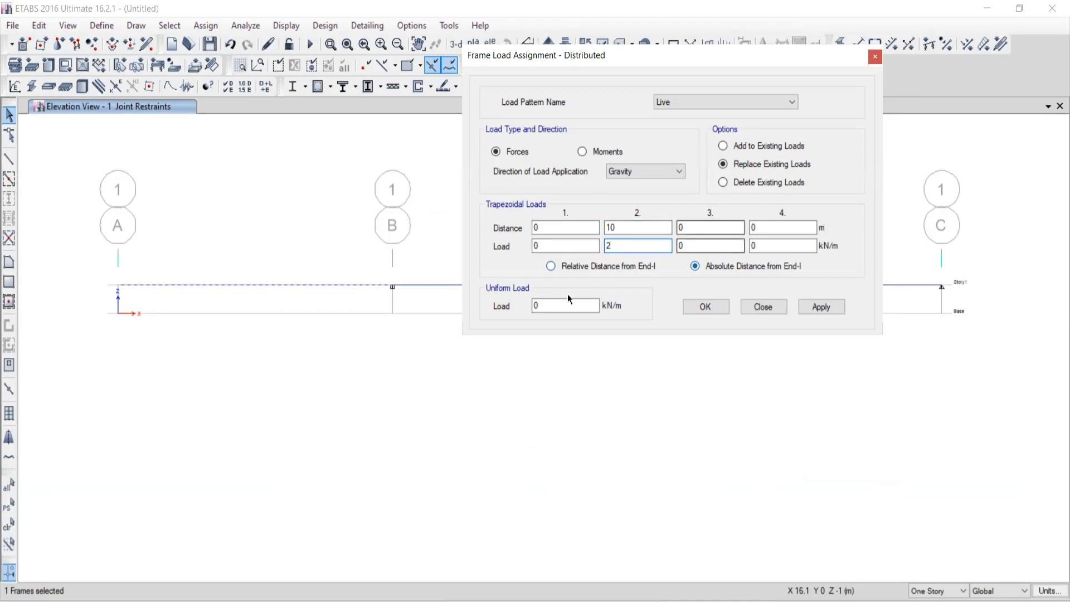
pyautogui.click(819, 307)
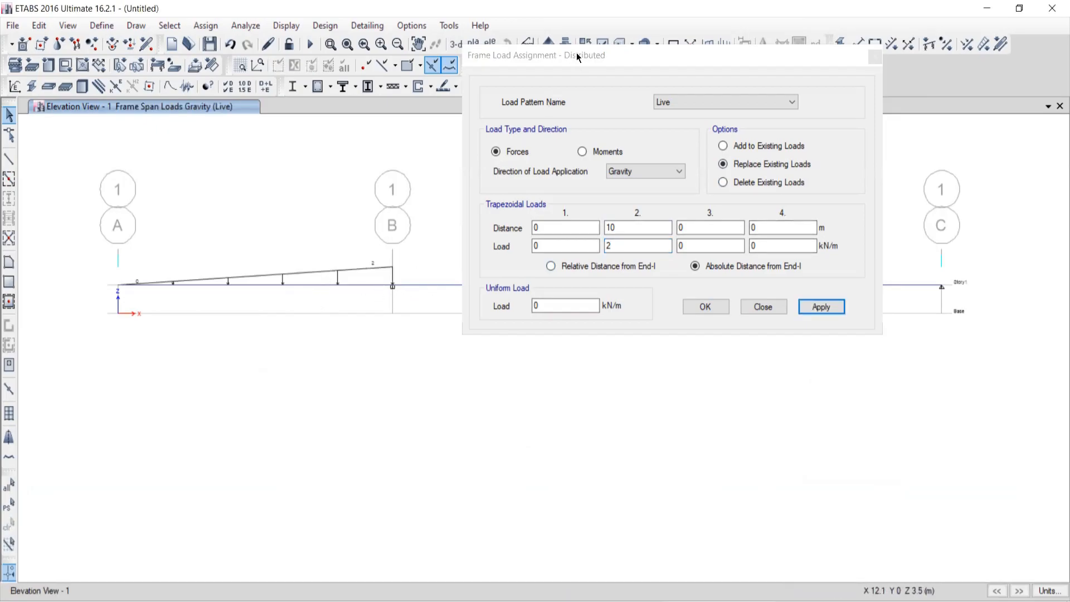
# Move the distributed load dialog clear of the beam and select the span between grids B and C
pyautogui.moveTo(576, 53); pyautogui.dragTo(92, 9)
pyautogui.moveTo(595, 301); pyautogui.dragTo(647, 384, button='middle')
pyautogui.moveTo(679, 365); pyautogui.dragTo(669, 373)
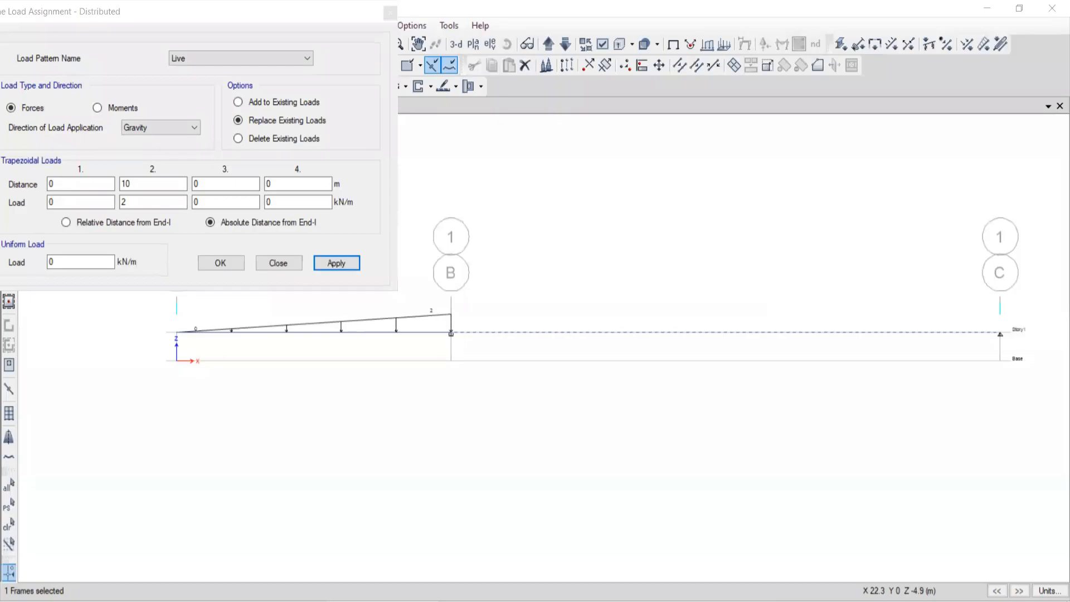
# Examine the load intensity and distances beyond support B in Fig. Q. 7 of the PDF against the distributed load settings
pyautogui.hotkey('alt', 'Tab')
pyautogui.scroll(-5, 676, 309)
pyautogui.scroll(5, 672, 290)
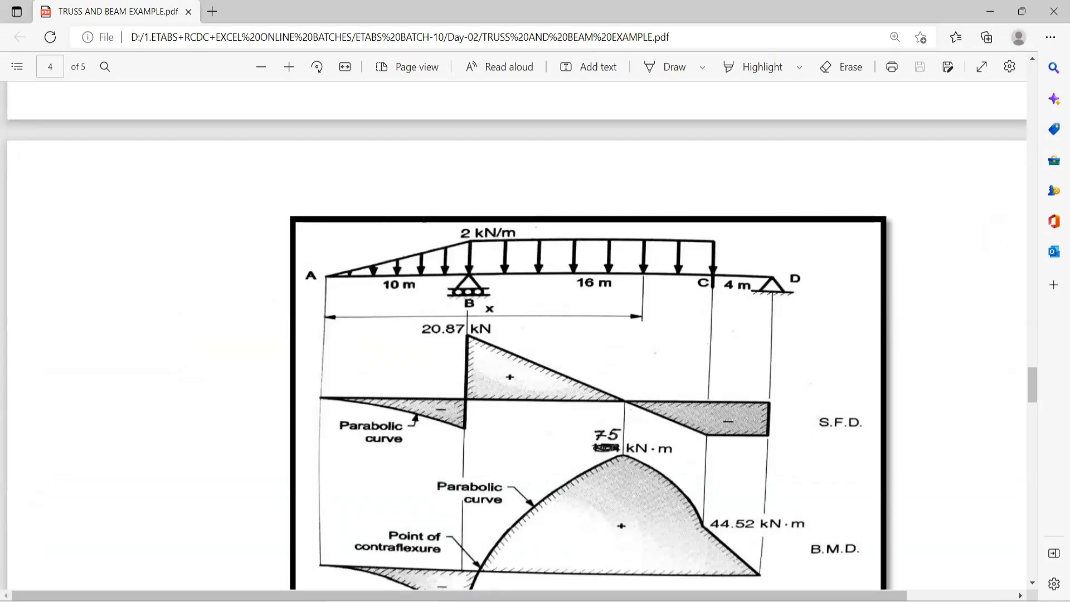
pyautogui.click(383, 601)
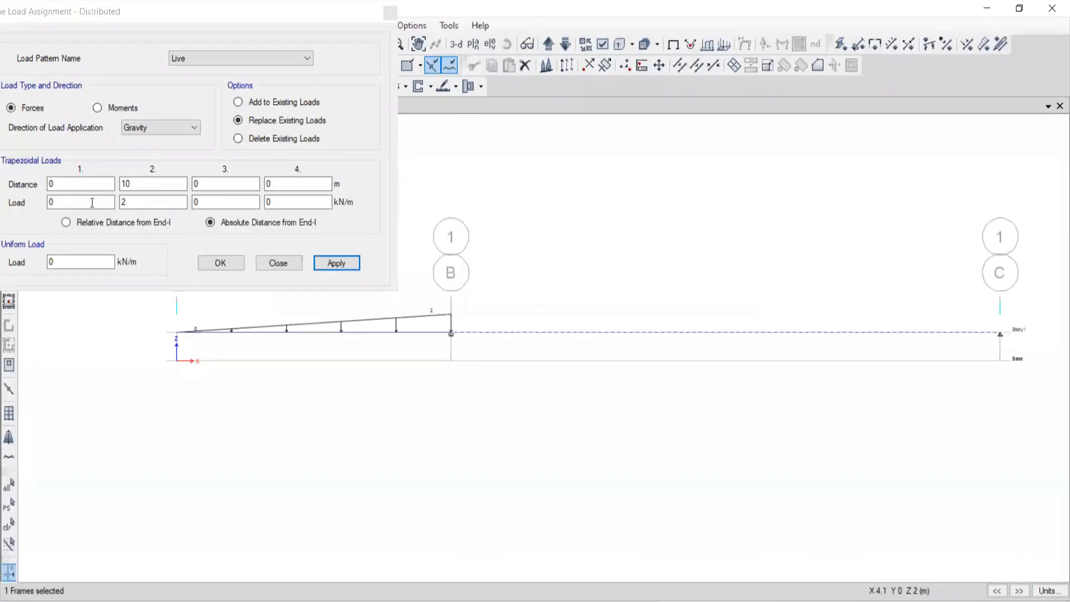
pyautogui.click(85, 20)
pyautogui.moveTo(85, 21); pyautogui.dragTo(204, 20)
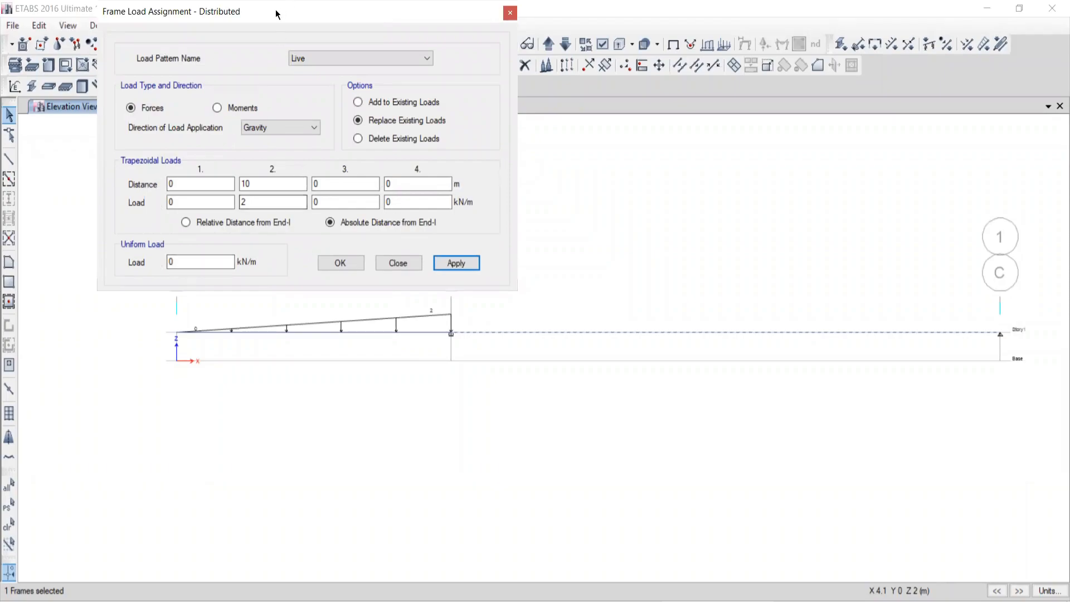
pyautogui.moveTo(270, 20); pyautogui.dragTo(262, 47)
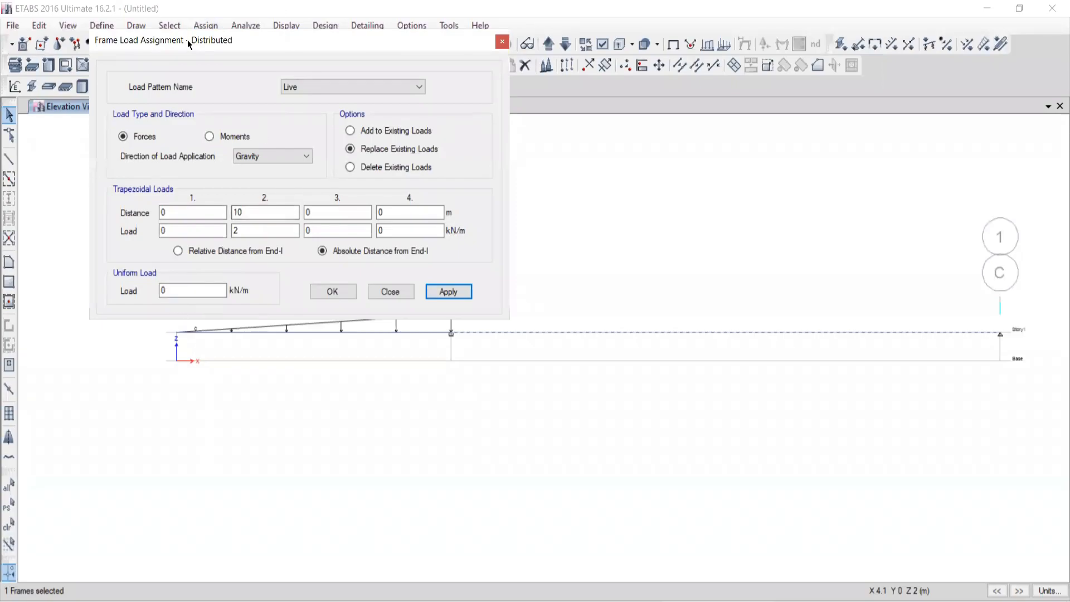
pyautogui.moveTo(188, 39); pyautogui.dragTo(163, 34)
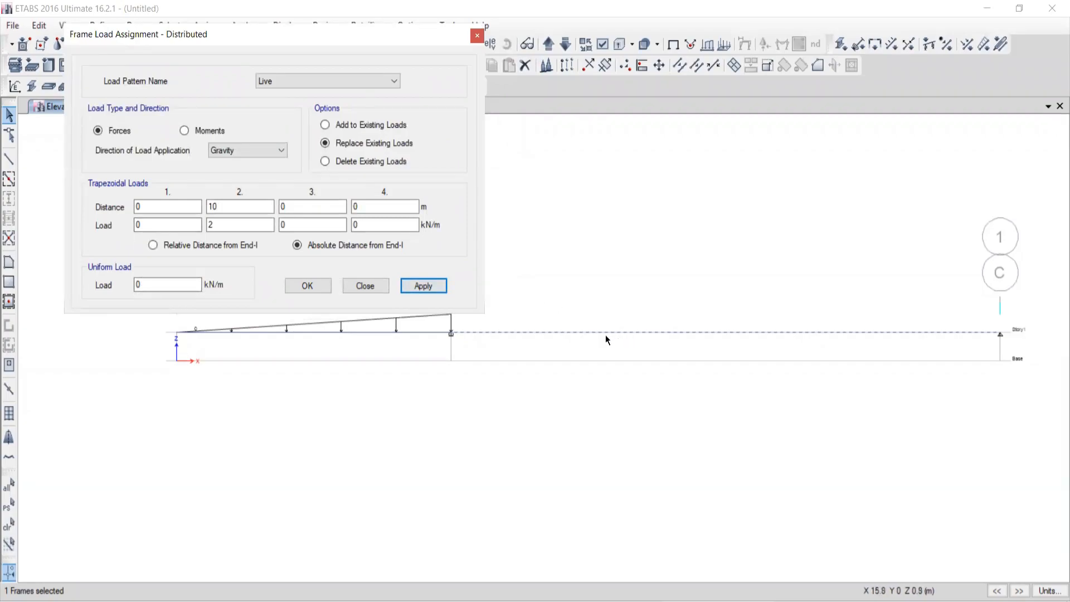
pyautogui.hotkey('alt', 'Tab')
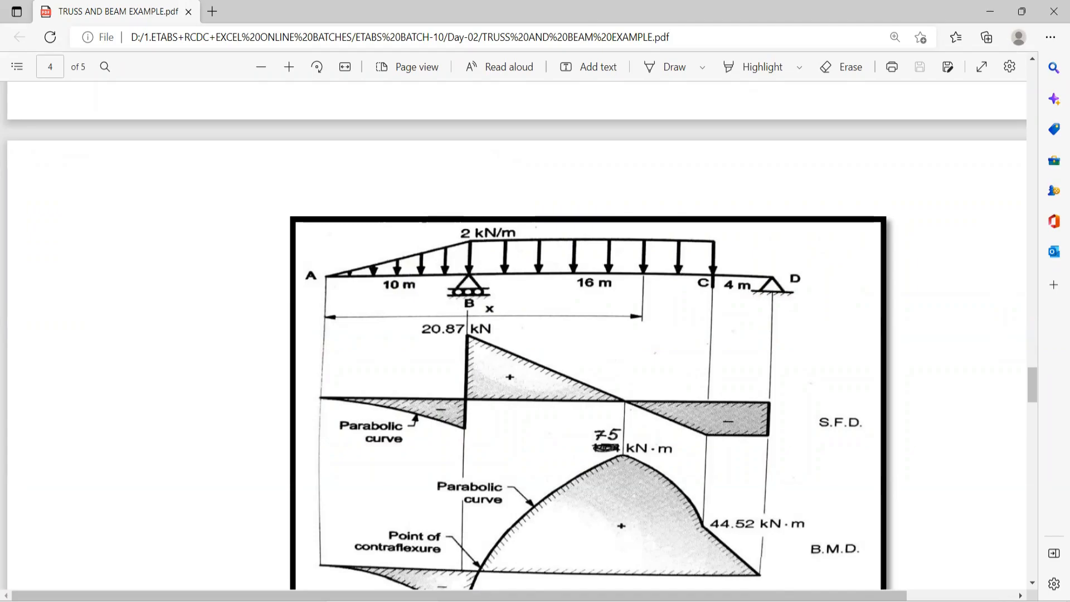
pyautogui.hotkey('alt', 'Tab')
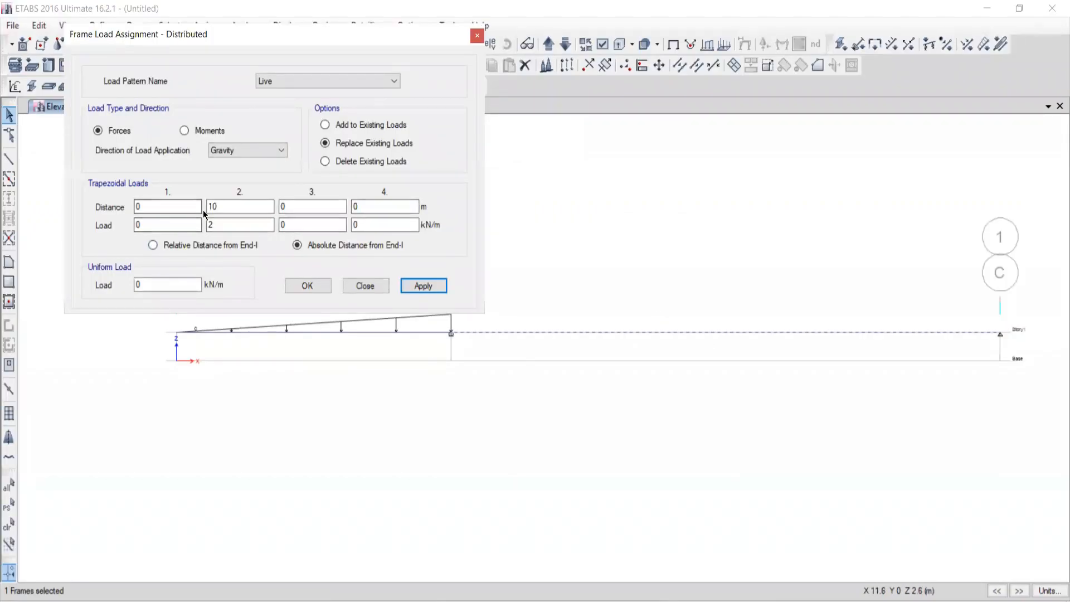
# Compare the uniform and trapezoidal load entries with the 16 m loaded length beyond support B in Fig. Q. 7 of the PDF
pyautogui.doubleClick(140, 285)
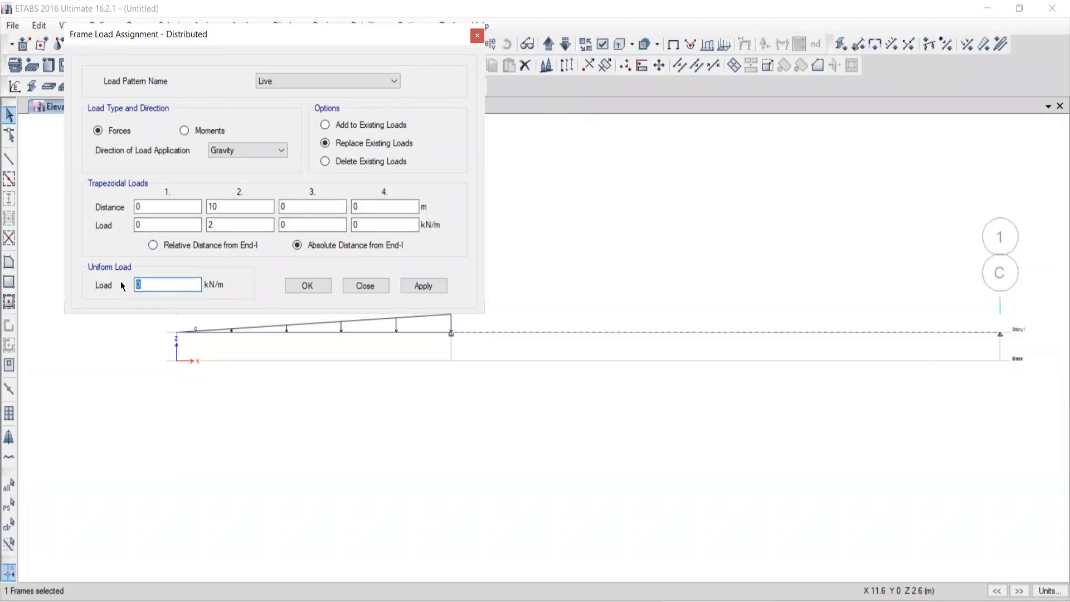
pyautogui.hotkey('alt', 'Tab')
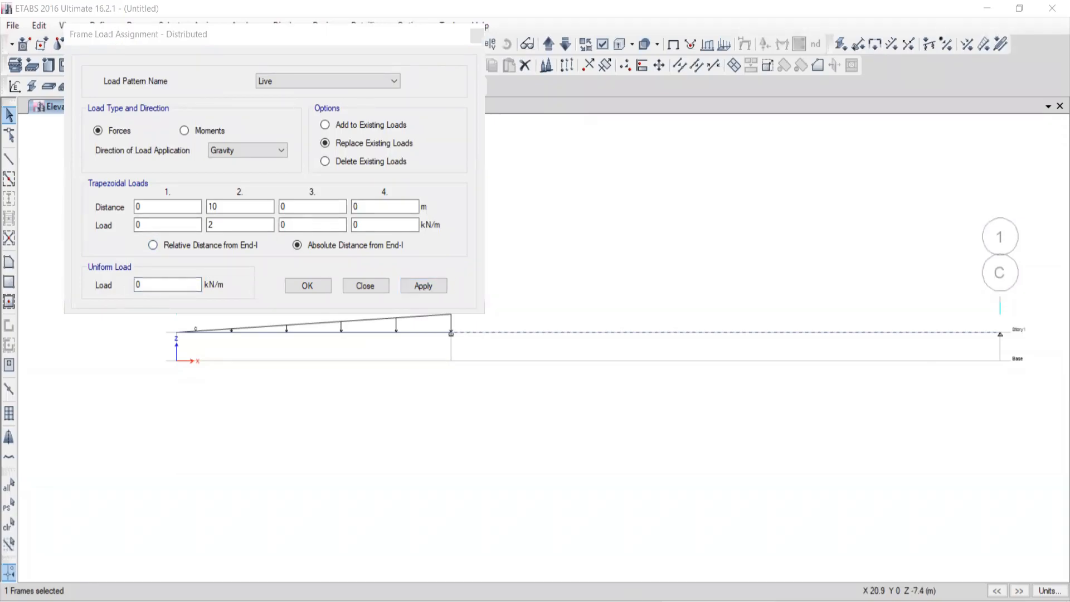
pyautogui.hotkey('alt', 'Tab')
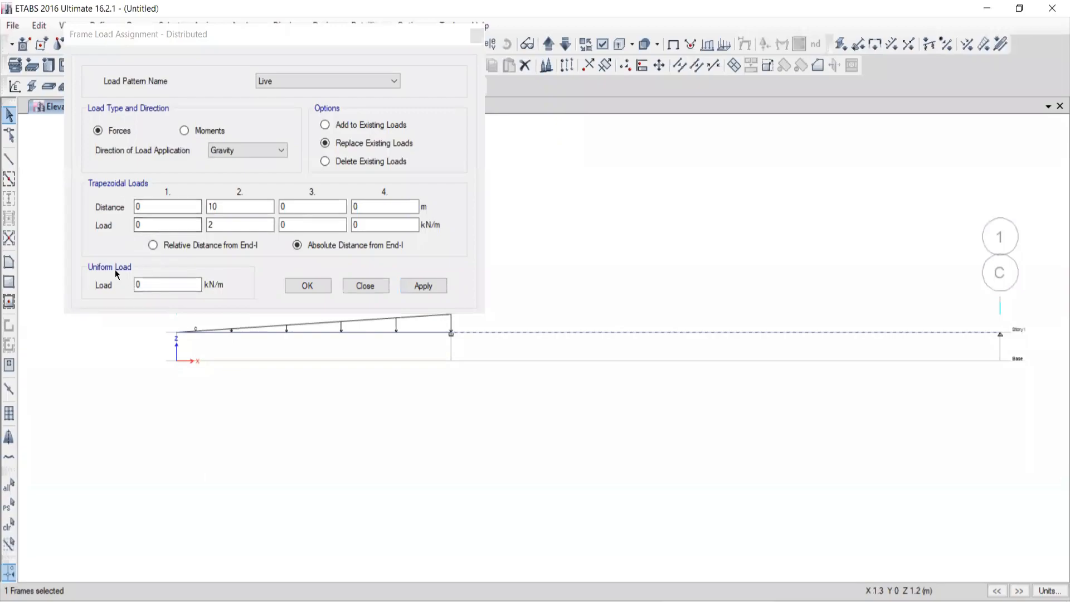
pyautogui.click(146, 283)
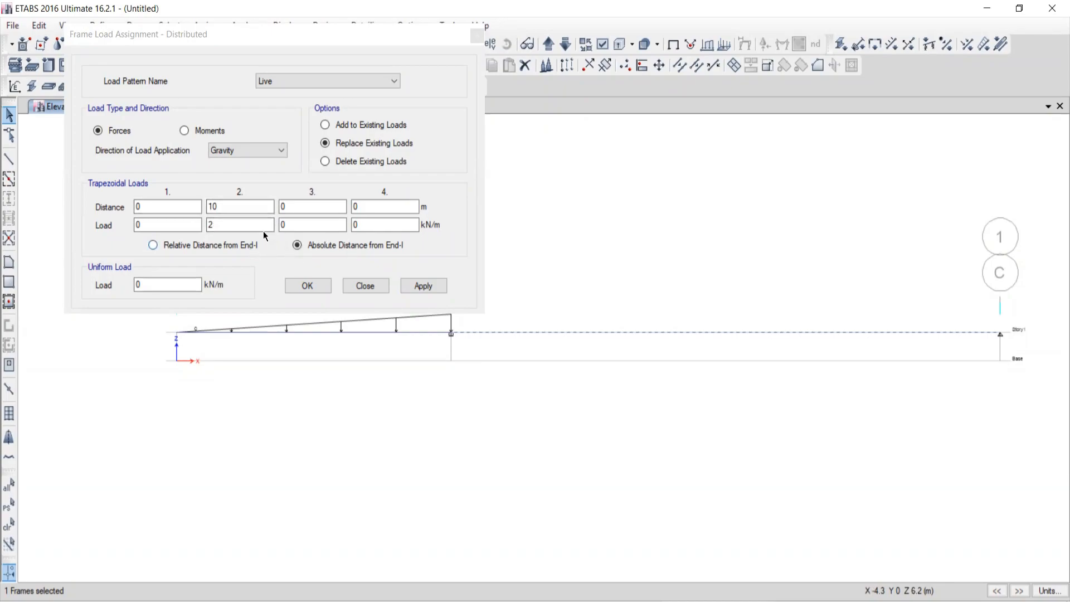
pyautogui.hotkey('alt', 'Tab')
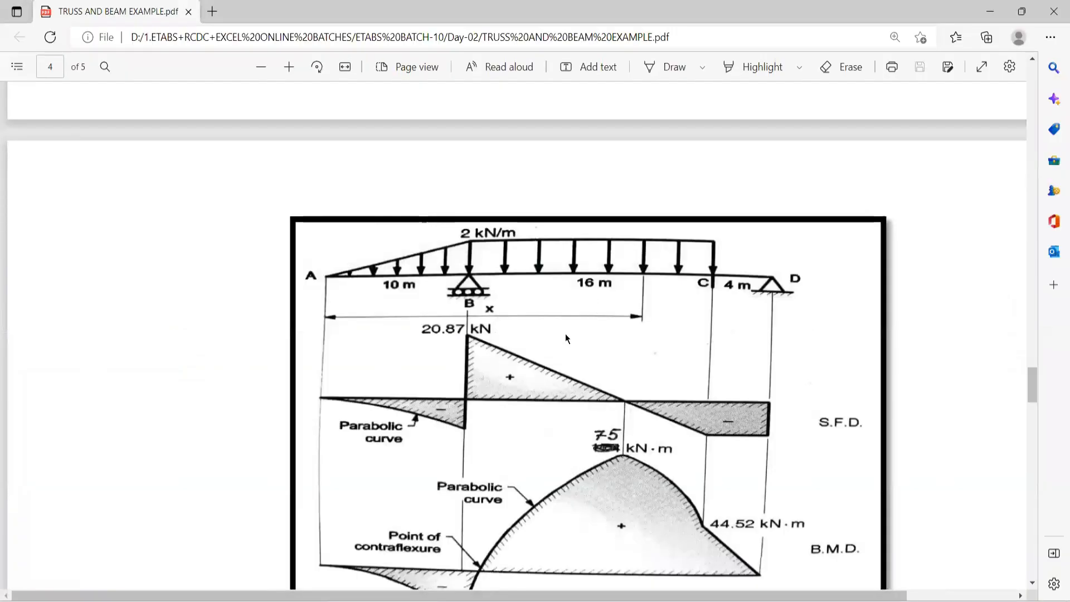
pyautogui.hotkey('alt', 'Tab')
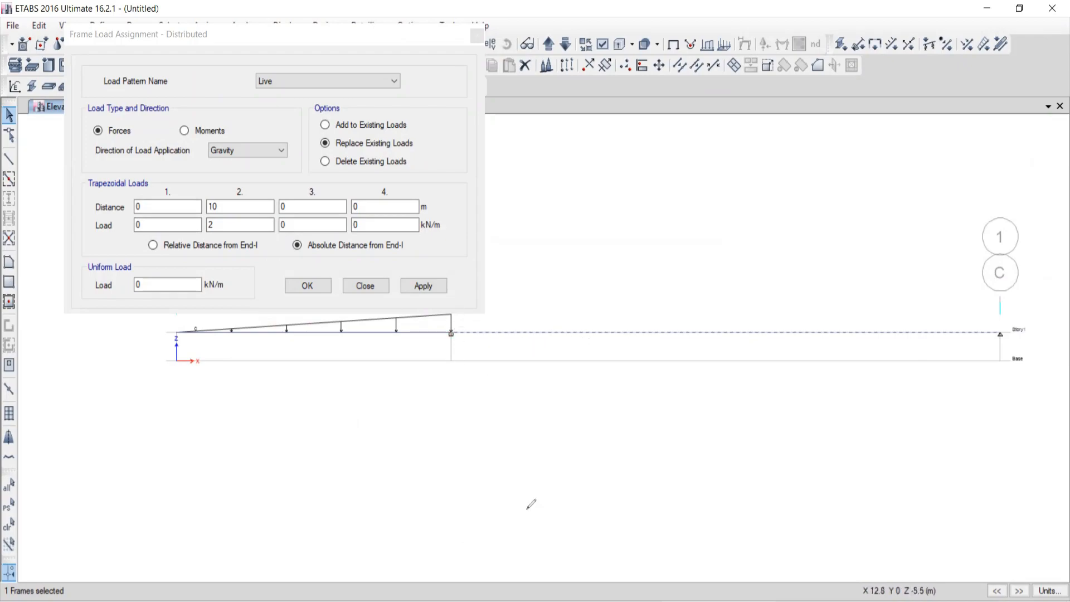
pyautogui.moveTo(451, 315)
pyautogui.mouseDown()
pyautogui.moveTo(450, 430)
pyautogui.moveTo(453, 417)
pyautogui.mouseUp()
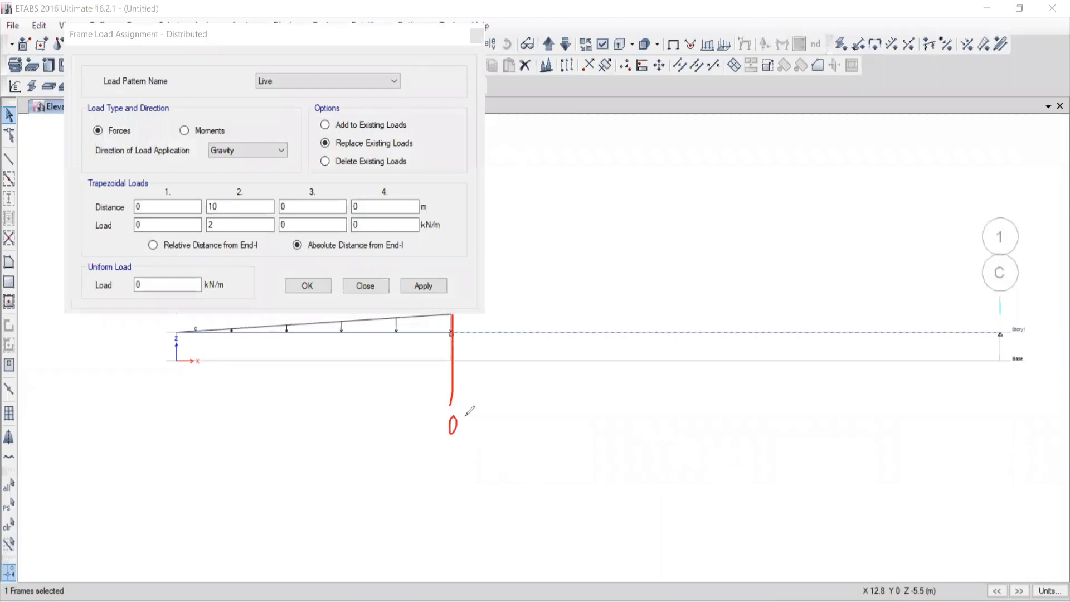
pyautogui.moveTo(895, 280); pyautogui.dragTo(904, 444)
pyautogui.moveTo(724, 405)
pyautogui.mouseDown()
pyautogui.moveTo(731, 435)
pyautogui.moveTo(833, 436)
pyautogui.mouseUp()
pyautogui.moveTo(689, 411)
pyautogui.mouseDown()
pyautogui.moveTo(687, 468)
pyautogui.moveTo(486, 442)
pyautogui.mouseUp()
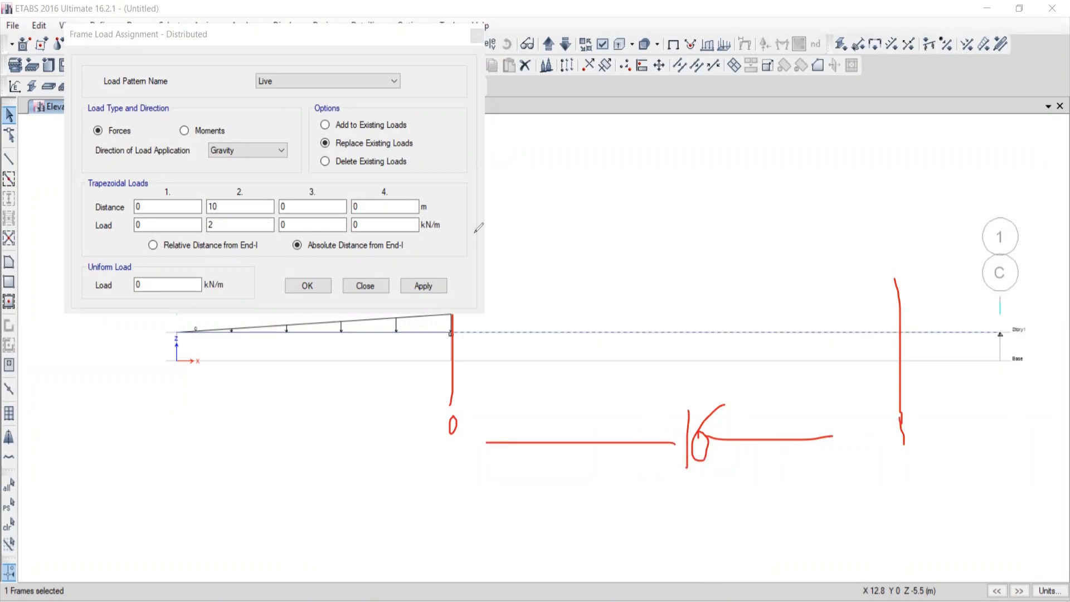
pyautogui.click(184, 261)
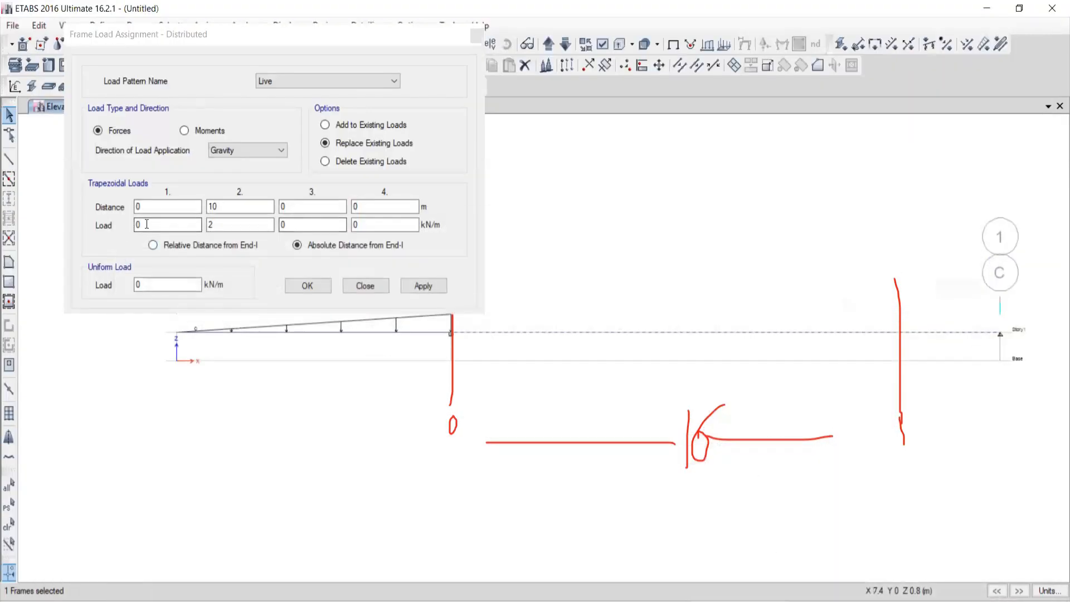
# Apply a constant 2 kN/m Live gravity load to beam B–C from 0 to 16 m, using absolute distances
pyautogui.click(146, 224)
pyautogui.write('2')
pyautogui.press('Tab')
pyautogui.write('16')
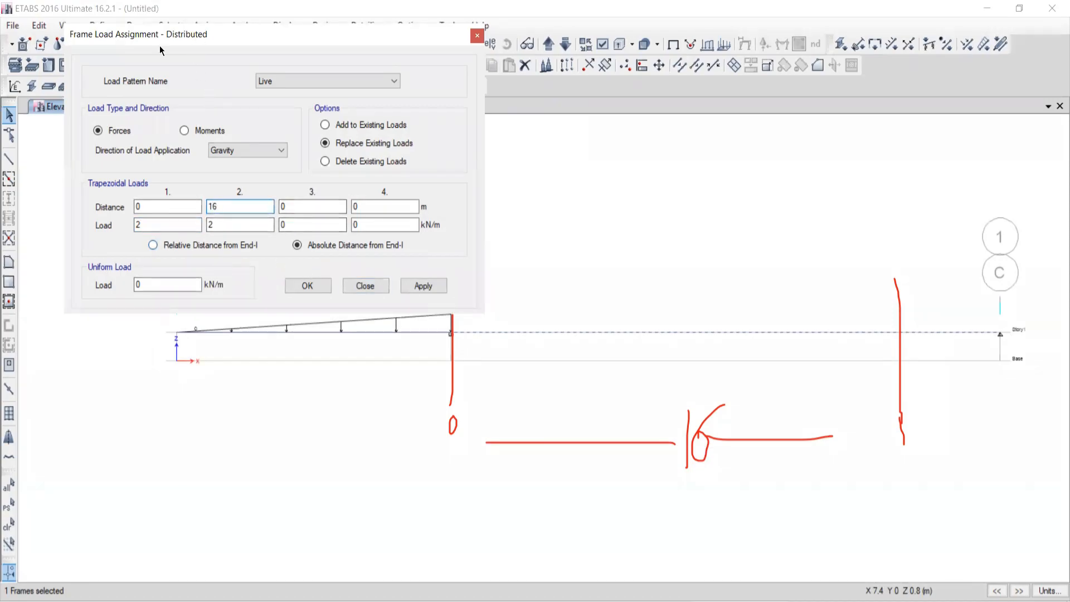
pyautogui.moveTo(160, 50); pyautogui.dragTo(79, 71)
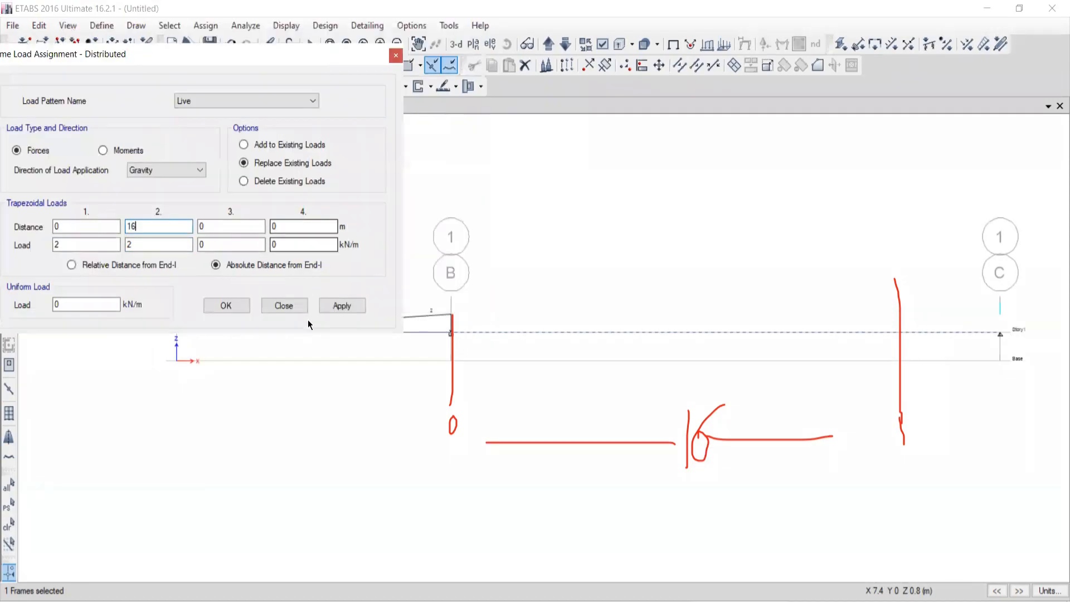
pyautogui.click(342, 306)
pyautogui.moveTo(413, 357); pyautogui.dragTo(670, 374, button='middle')
pyautogui.moveTo(856, 375); pyautogui.dragTo(789, 347, button='middle')
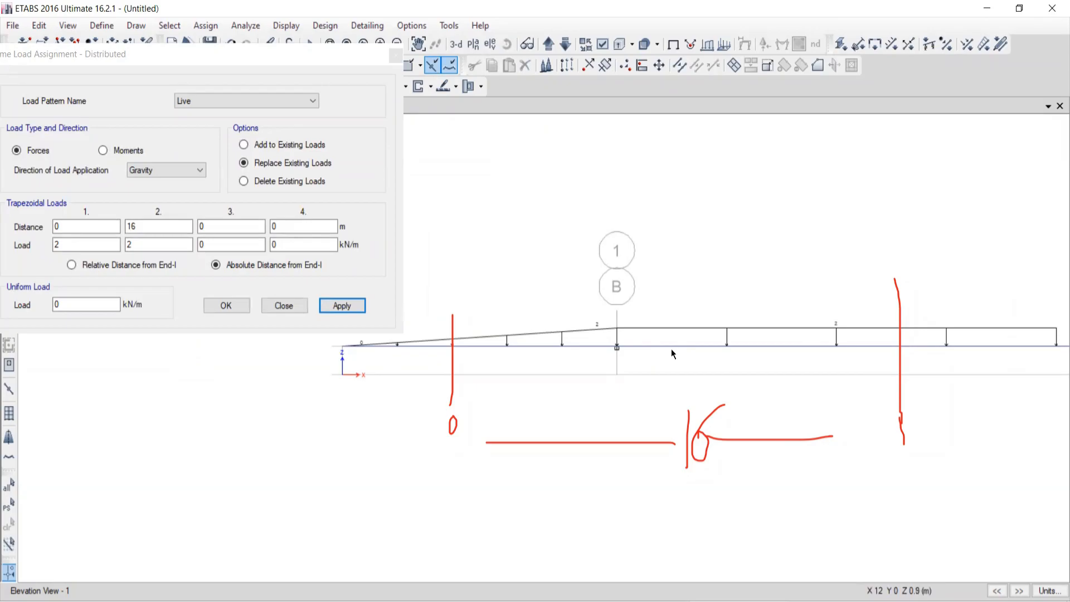
pyautogui.moveTo(113, 49); pyautogui.dragTo(209, 103)
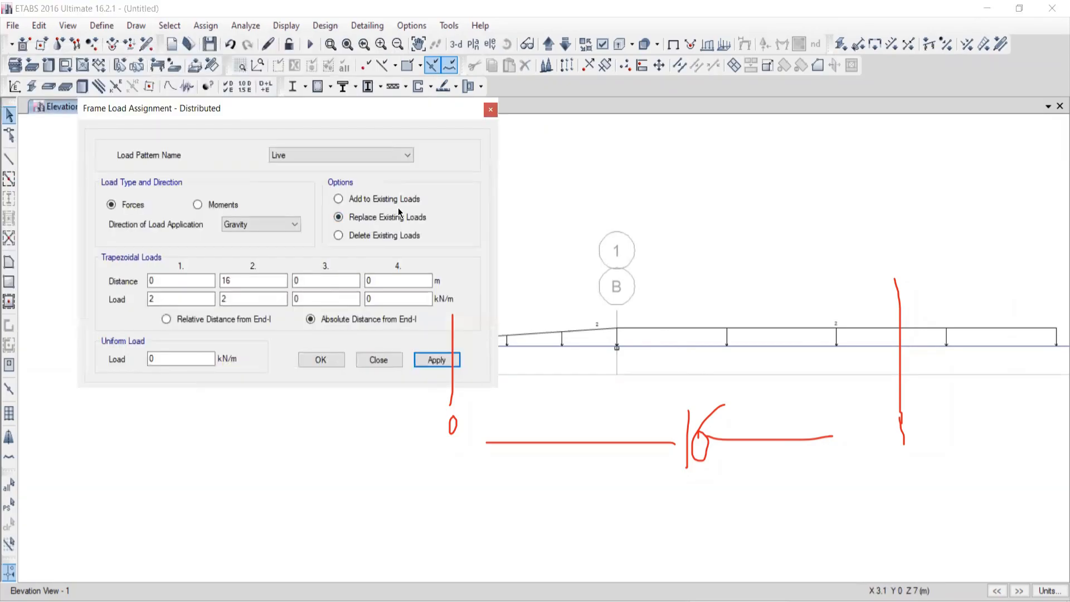
pyautogui.click(697, 346)
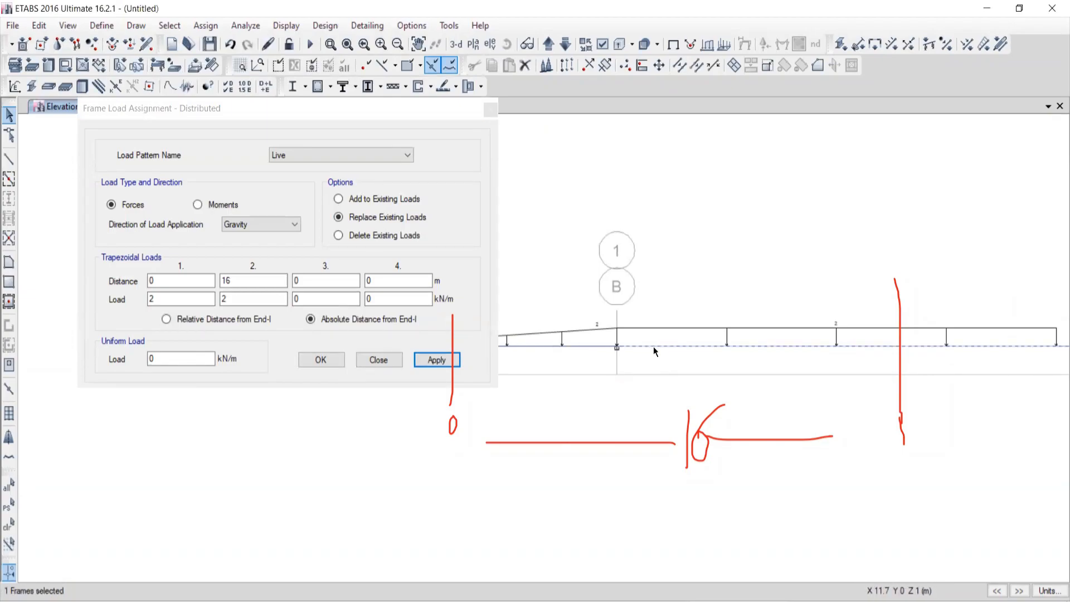
pyautogui.click(562, 346)
pyautogui.click(638, 346)
pyautogui.click(579, 346)
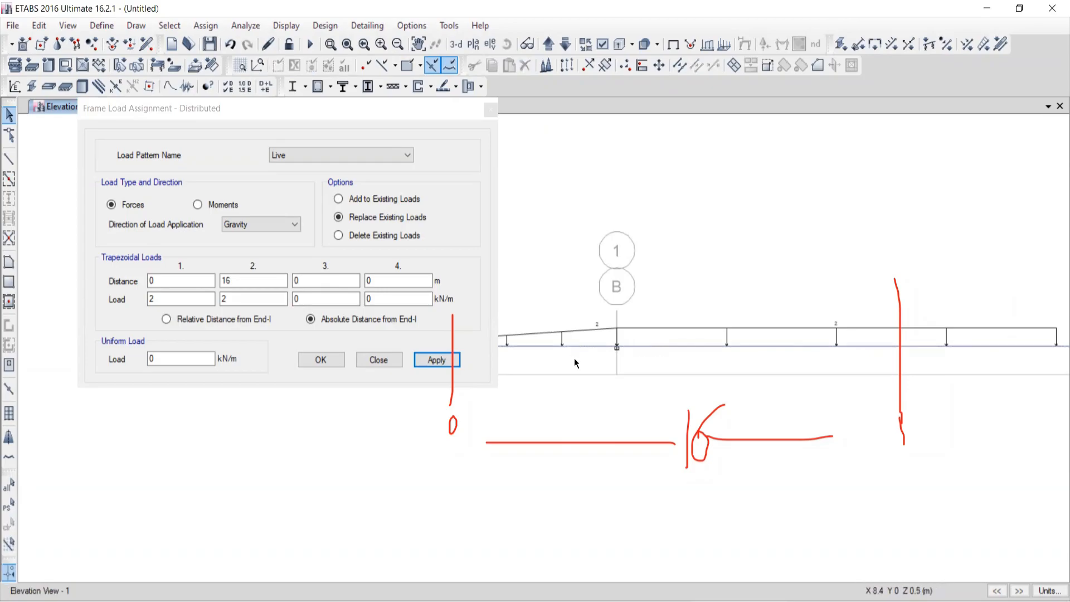
# Close the distributed load dialog and inspect the Live loads along the whole beam from grid A to C
pyautogui.click(378, 360)
pyautogui.scroll(-3, 712, 370)
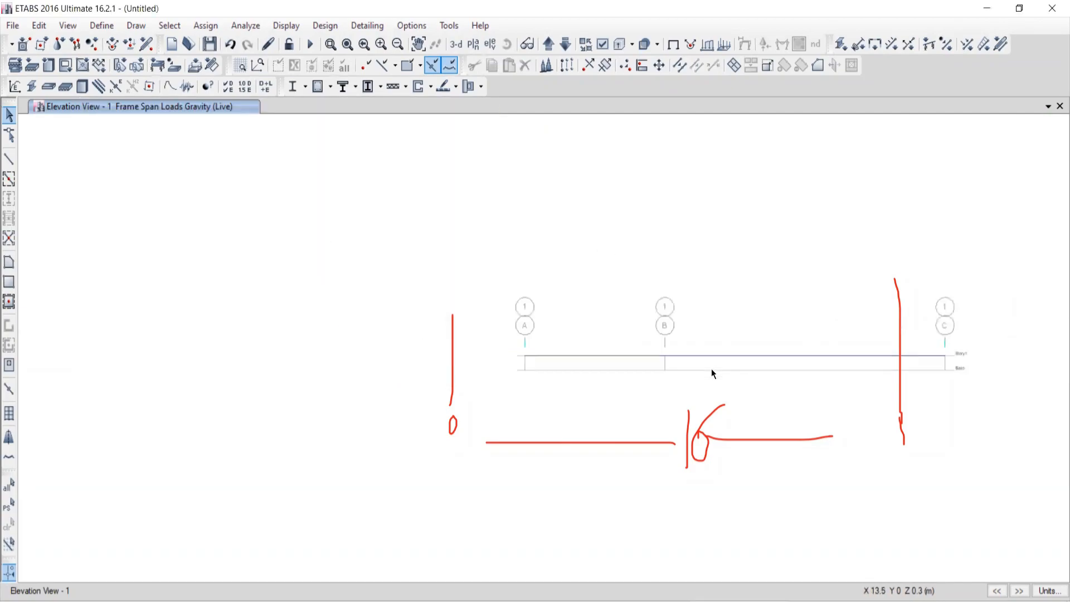
pyautogui.scroll(3, 732, 323)
pyautogui.scroll(-3, 645, 346)
pyautogui.scroll(3, 613, 354)
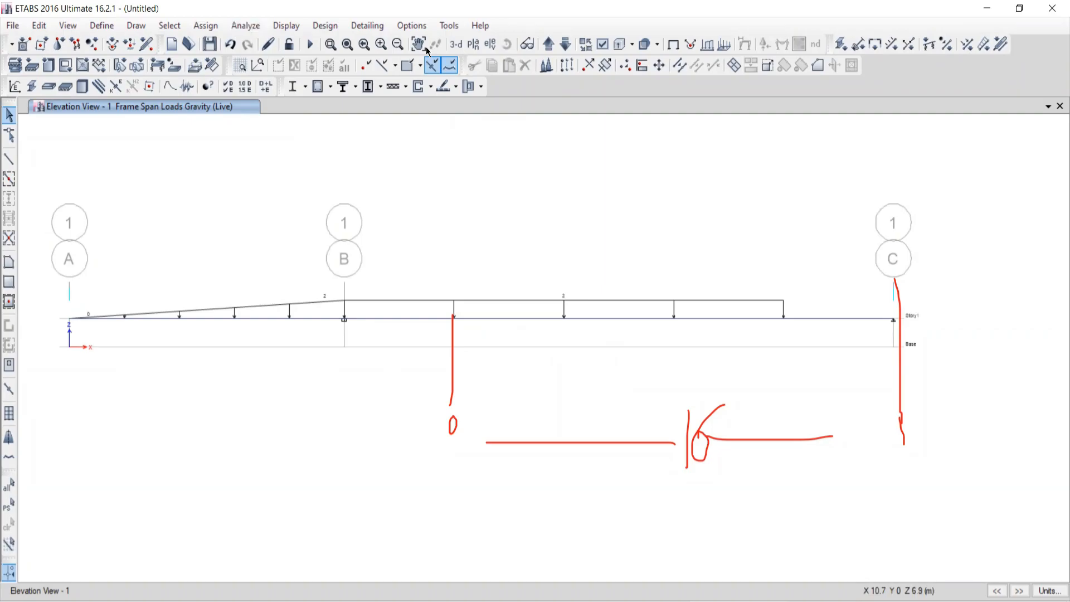
# Check the model for errors before analysis and dismiss the check report
pyautogui.click(243, 26)
pyautogui.click(268, 41)
pyautogui.click(495, 487)
pyautogui.click(486, 522)
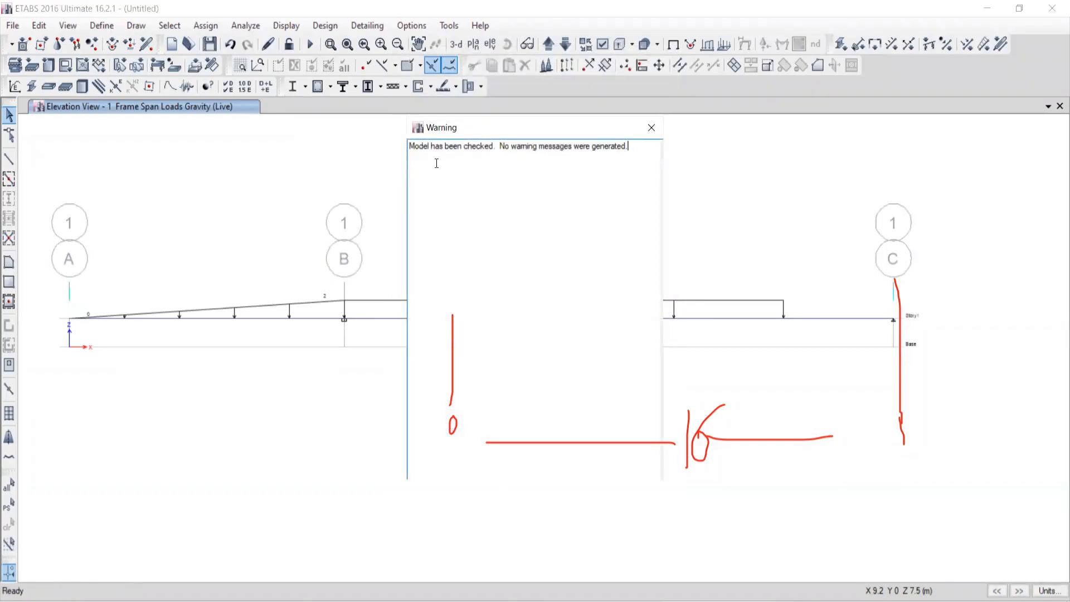
pyautogui.click(651, 128)
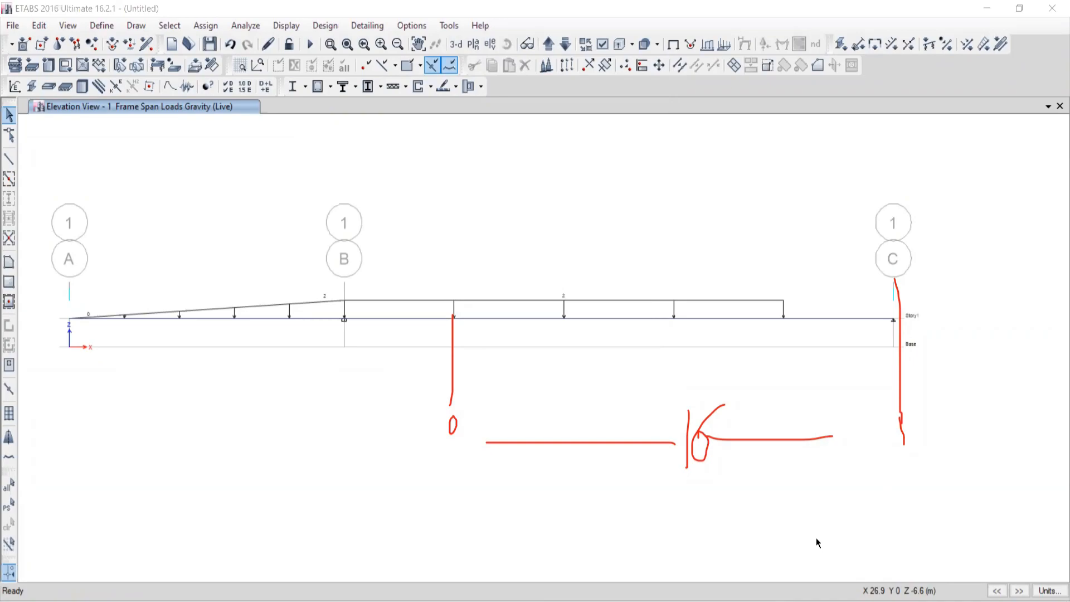
pyautogui.press('Escape')
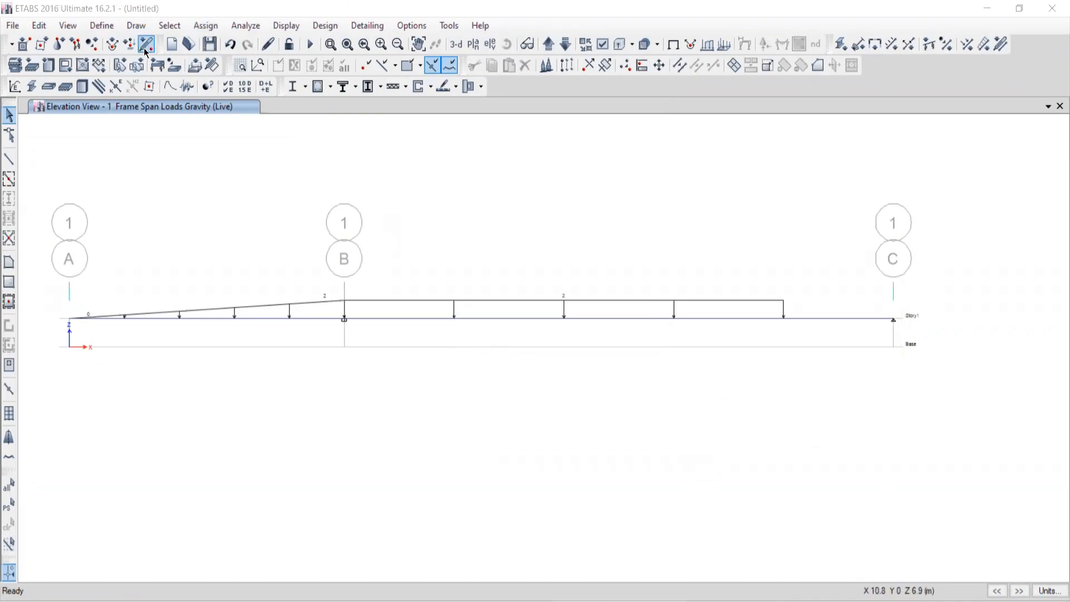
# Run the analysis, saving the model over file 7 in the DELETE folder, and briefly animate the Dead displacements
pyautogui.click(241, 26)
pyautogui.click(257, 215)
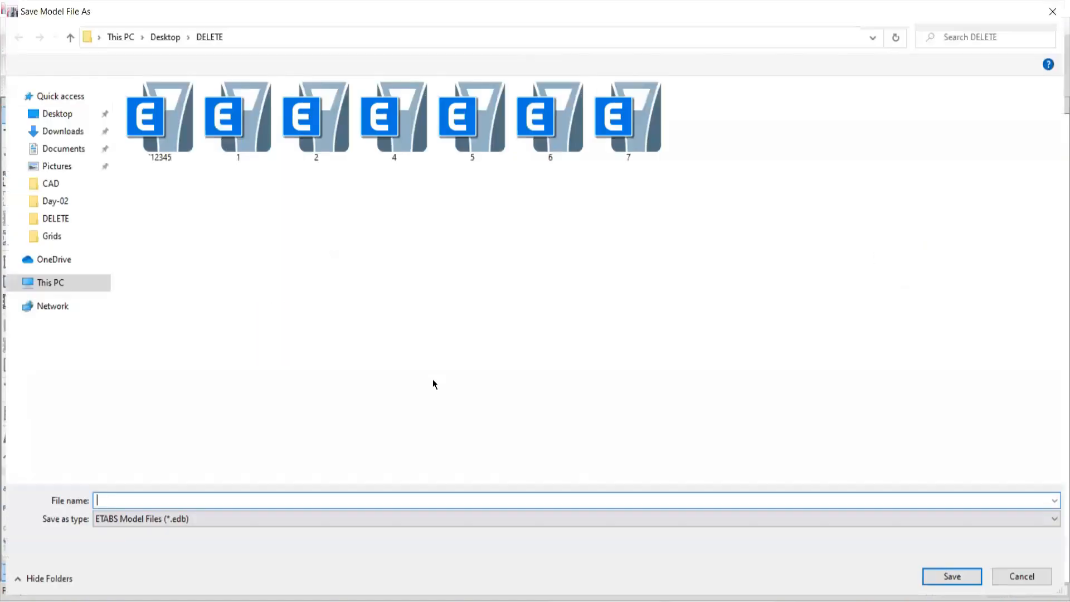
pyautogui.click(622, 151)
pyautogui.click(950, 574)
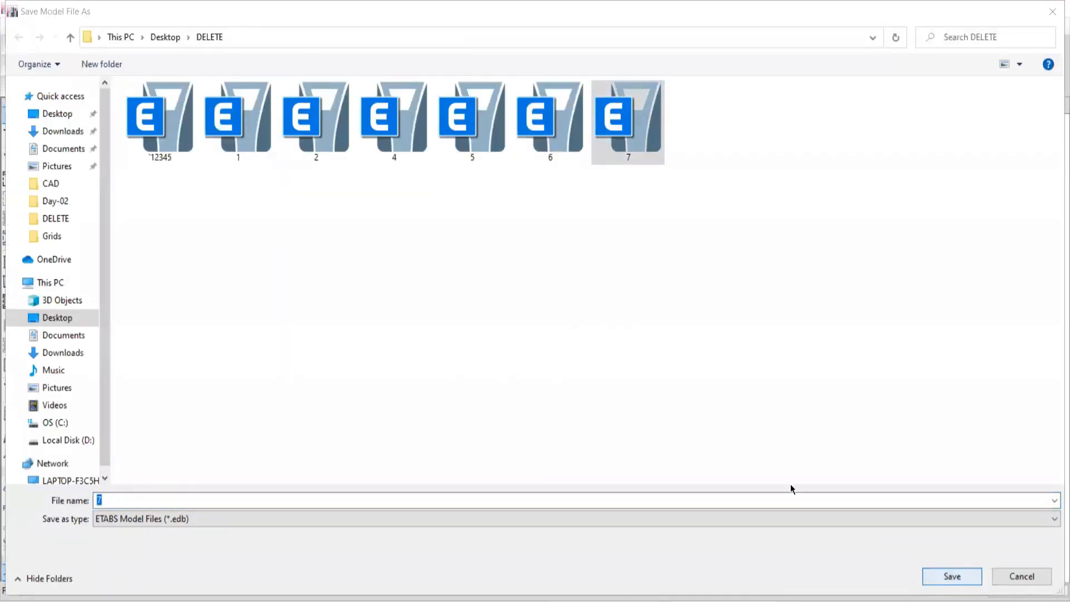
pyautogui.click(575, 307)
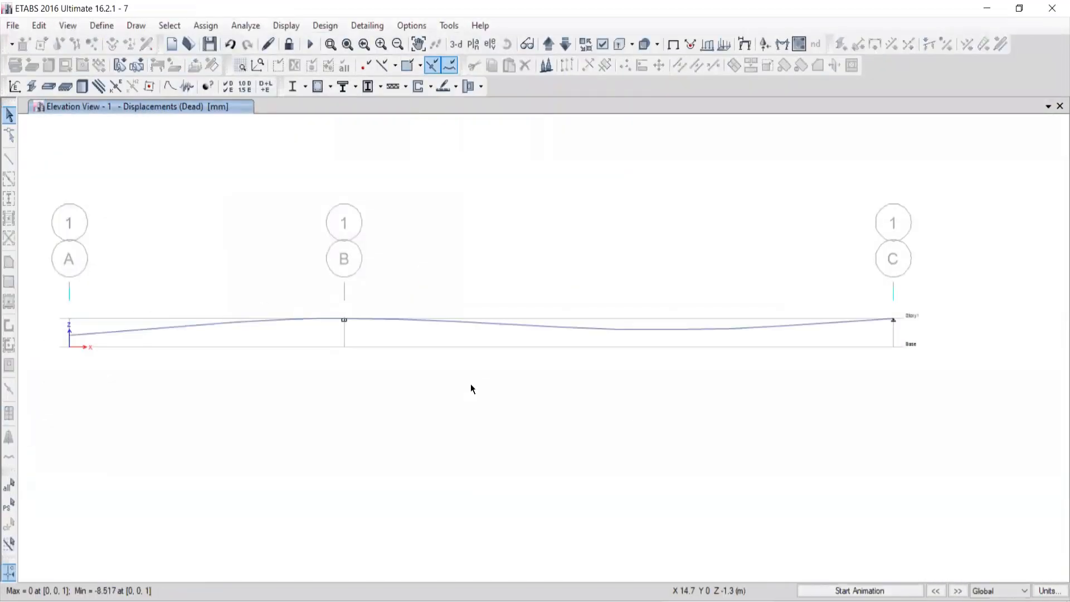
pyautogui.click(829, 592)
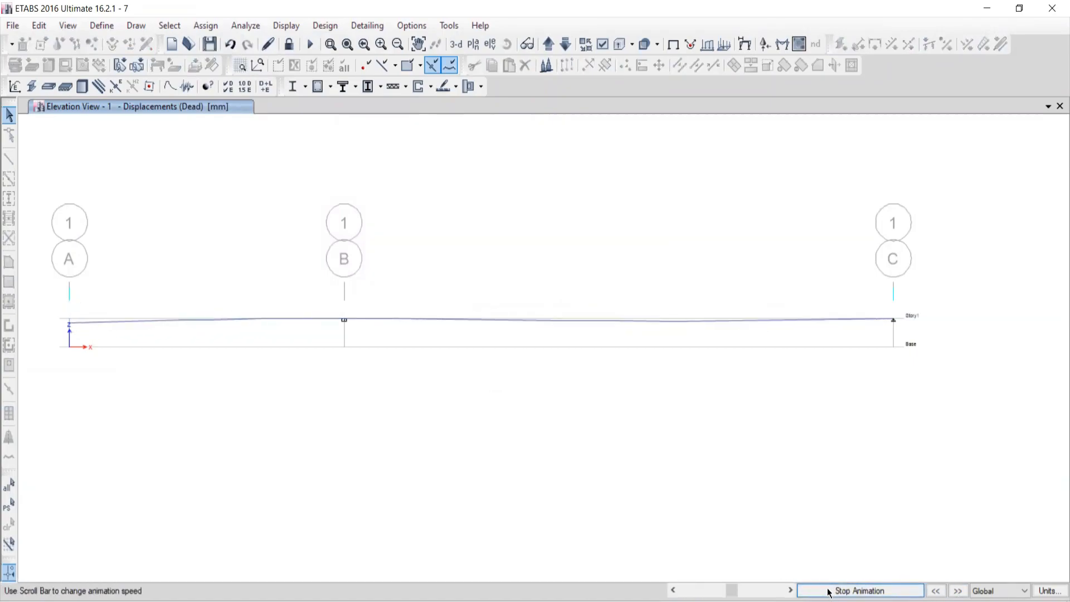
pyautogui.click(829, 592)
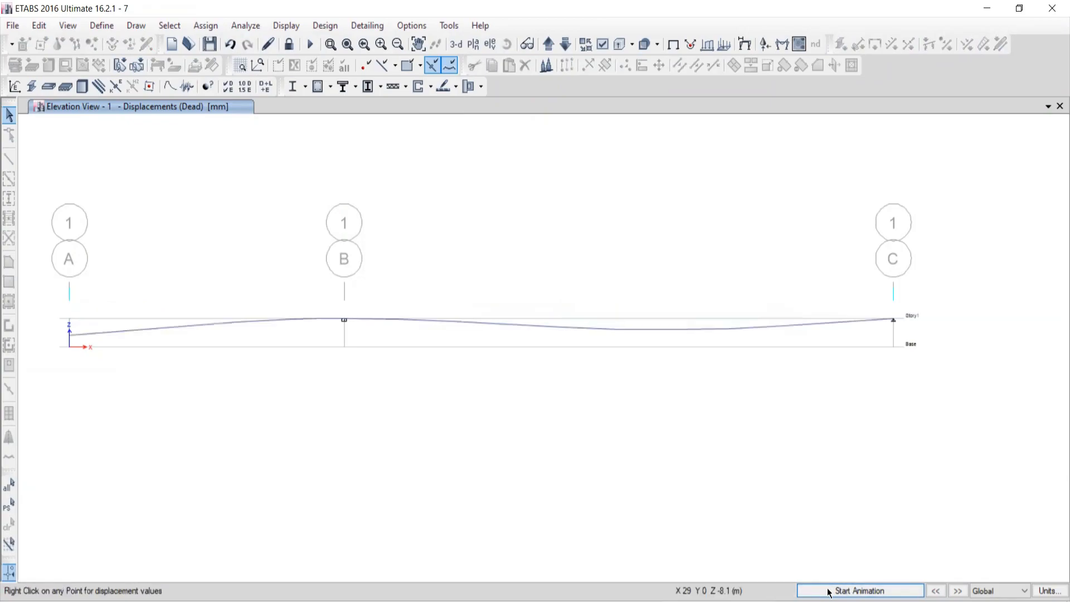
# Display the filled Moment 3-3 diagram of the frames for the Live load case
pyautogui.click(286, 26)
pyautogui.moveTo(311, 109)
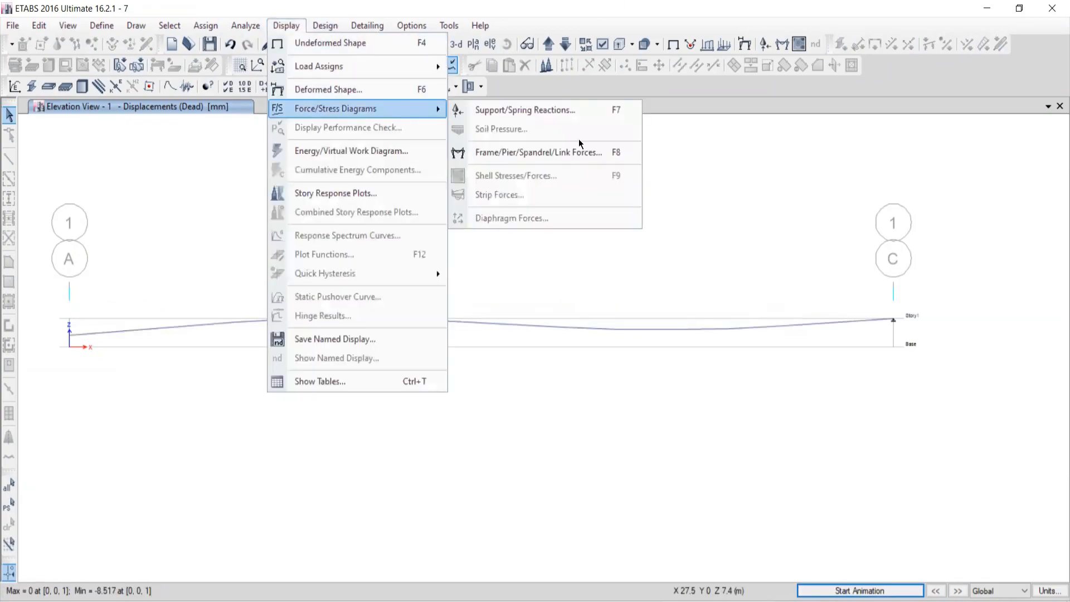
pyautogui.click(514, 155)
pyautogui.click(736, 150)
pyautogui.click(717, 172)
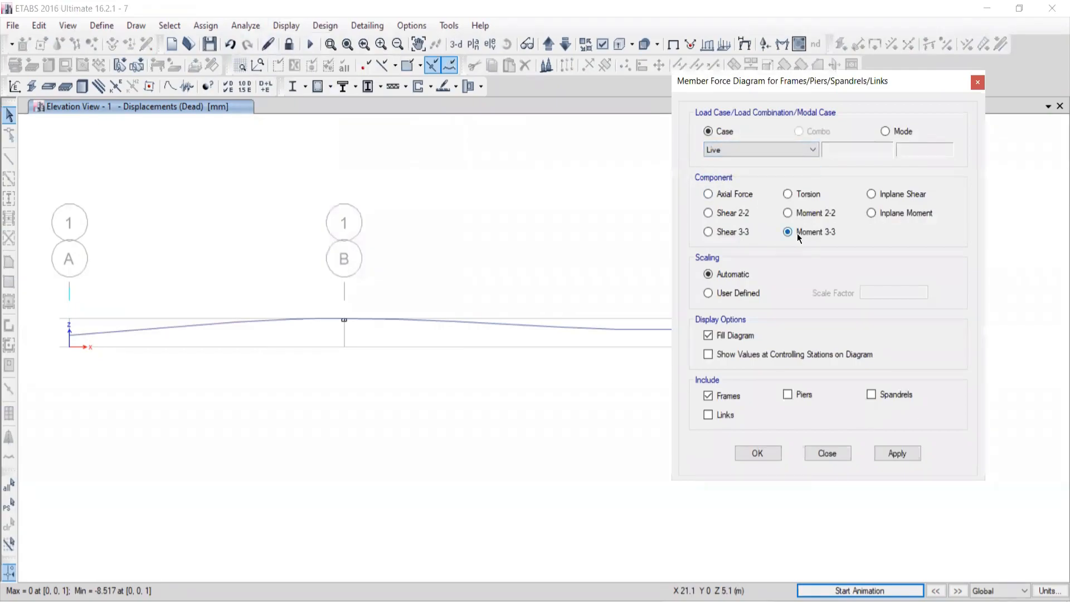
pyautogui.click(897, 453)
pyautogui.click(827, 453)
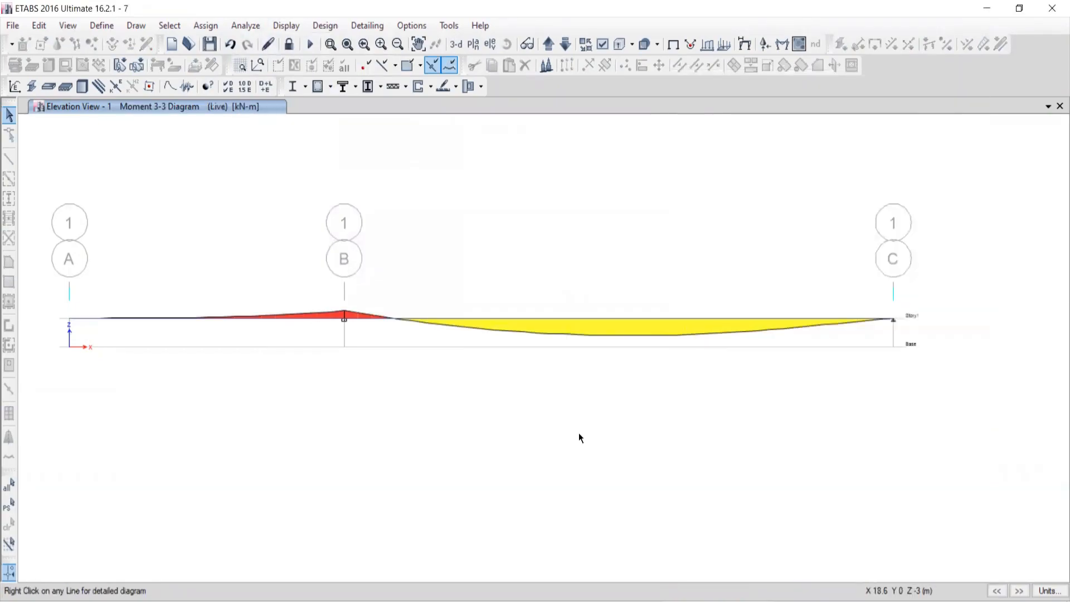
# Examine the detailed shear and moment diagrams of beam A–B and compare them with the S.F.D. and B.M.D. in Fig. Q. 7
pyautogui.moveTo(607, 329)
pyautogui.rightClick(202, 319)
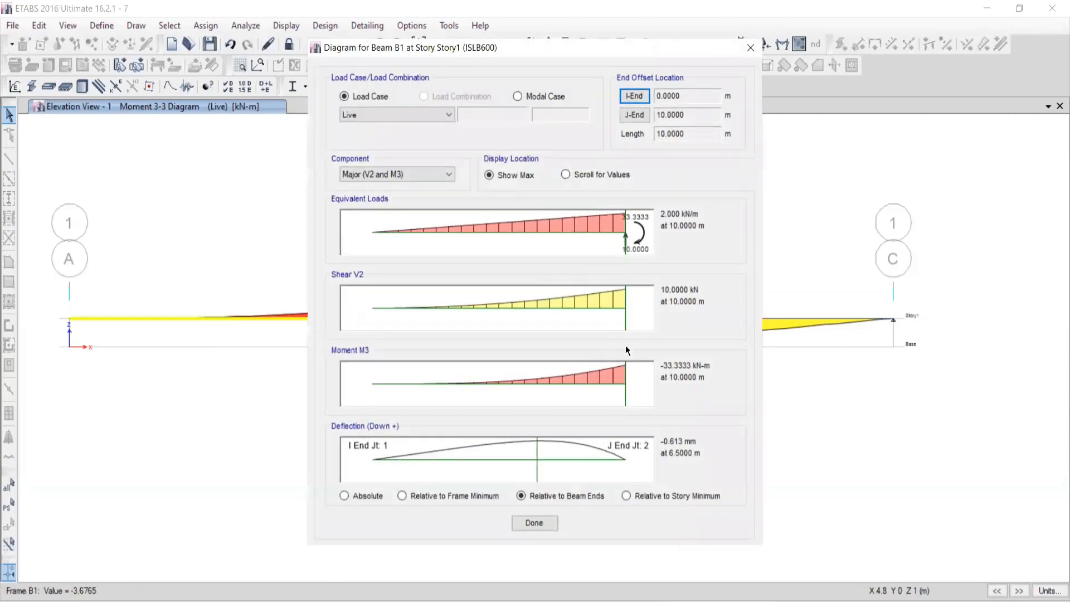
pyautogui.moveTo(625, 317); pyautogui.dragTo(701, 316)
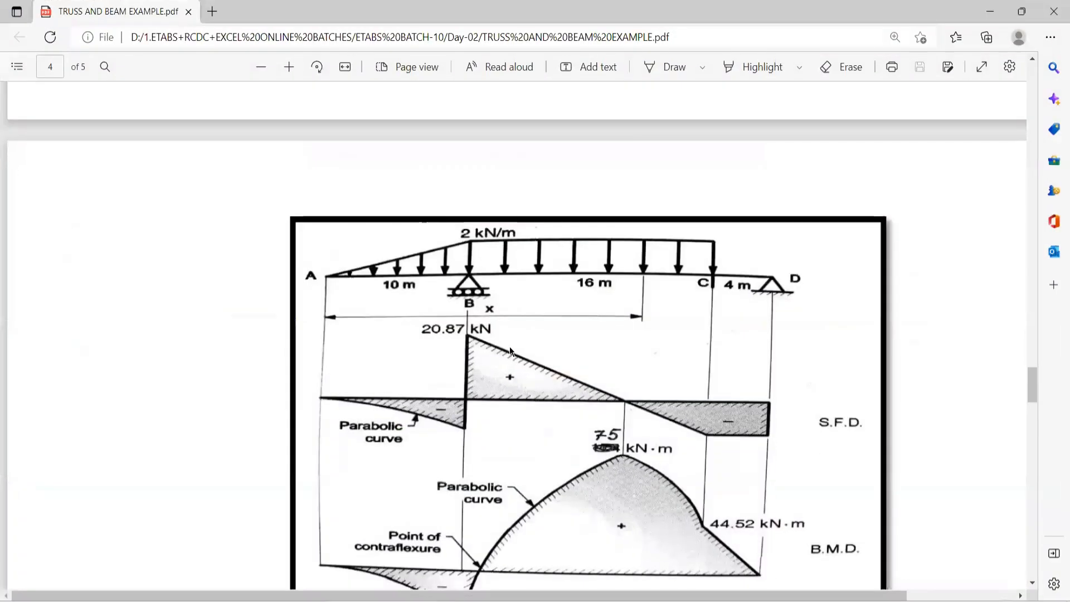
pyautogui.scroll(-3, 510, 346)
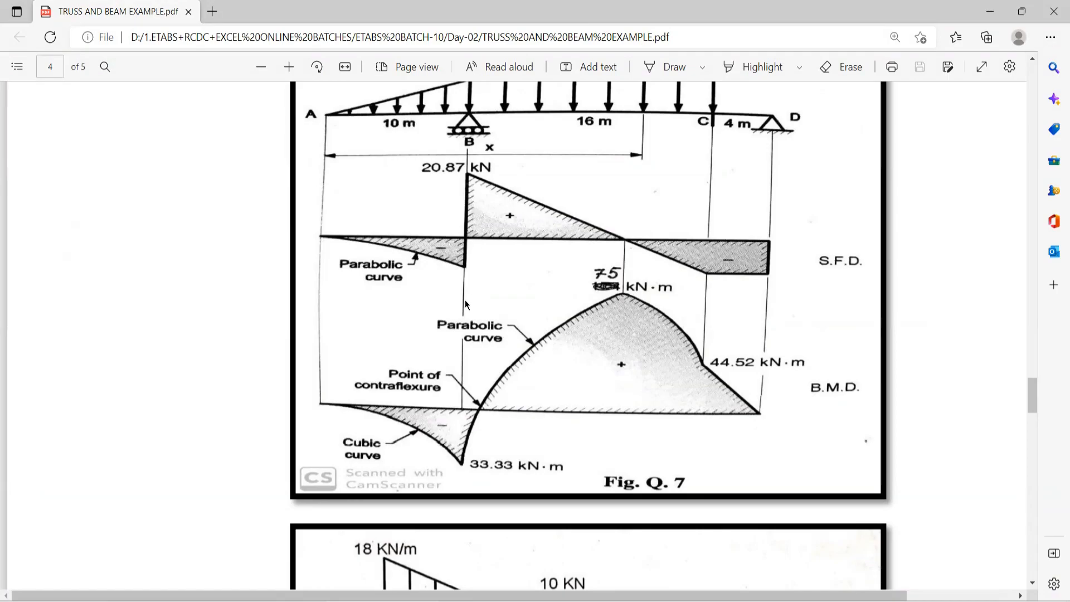
pyautogui.scroll(1, 475, 271)
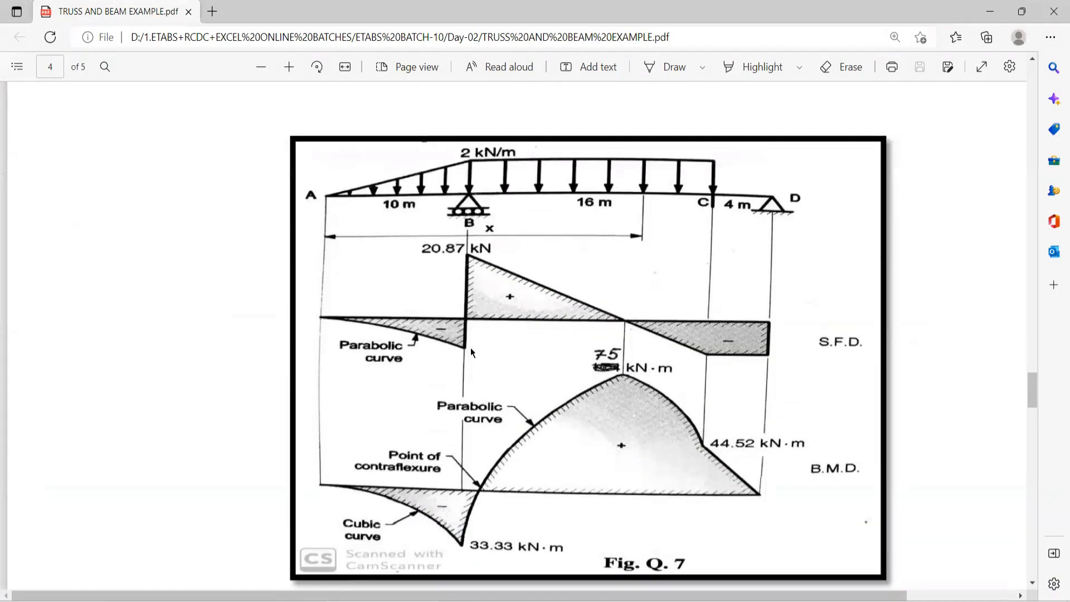
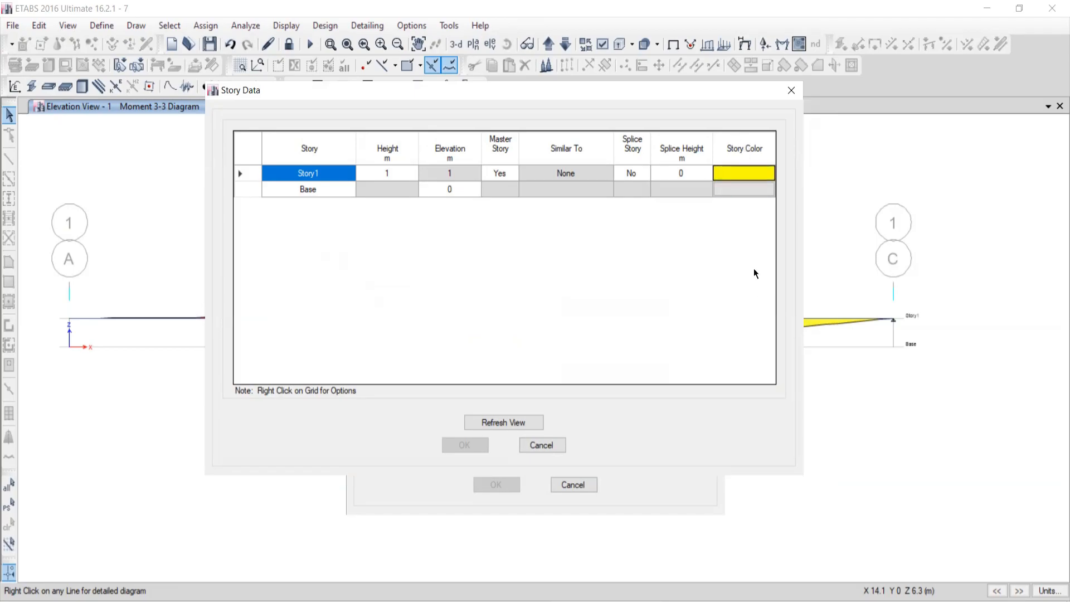
# Close the story data table and the story and grid system dialog without making changes
pyautogui.click(791, 90)
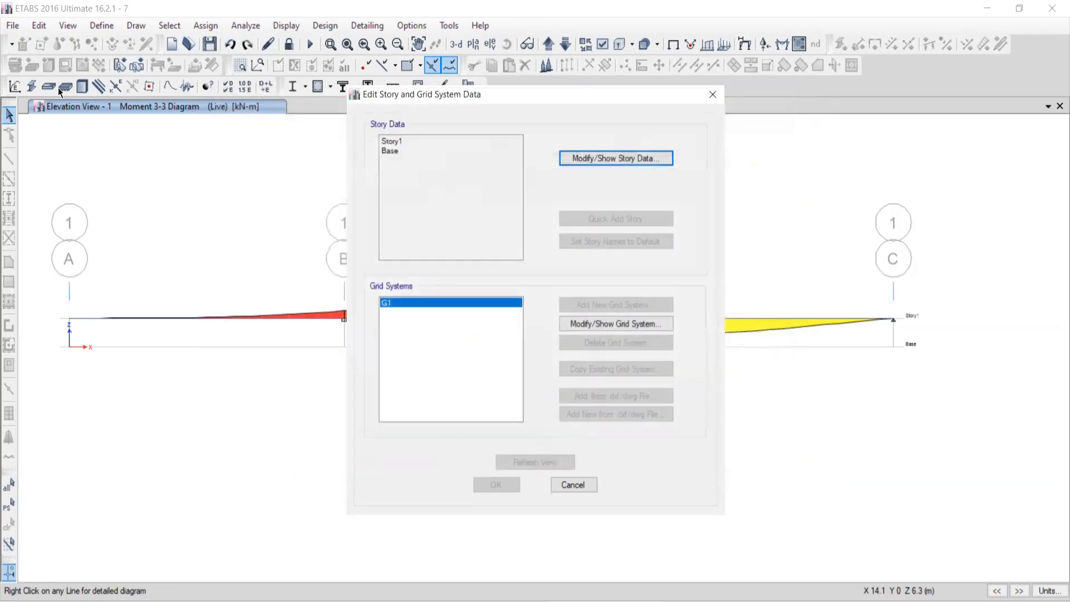
pyautogui.click(714, 94)
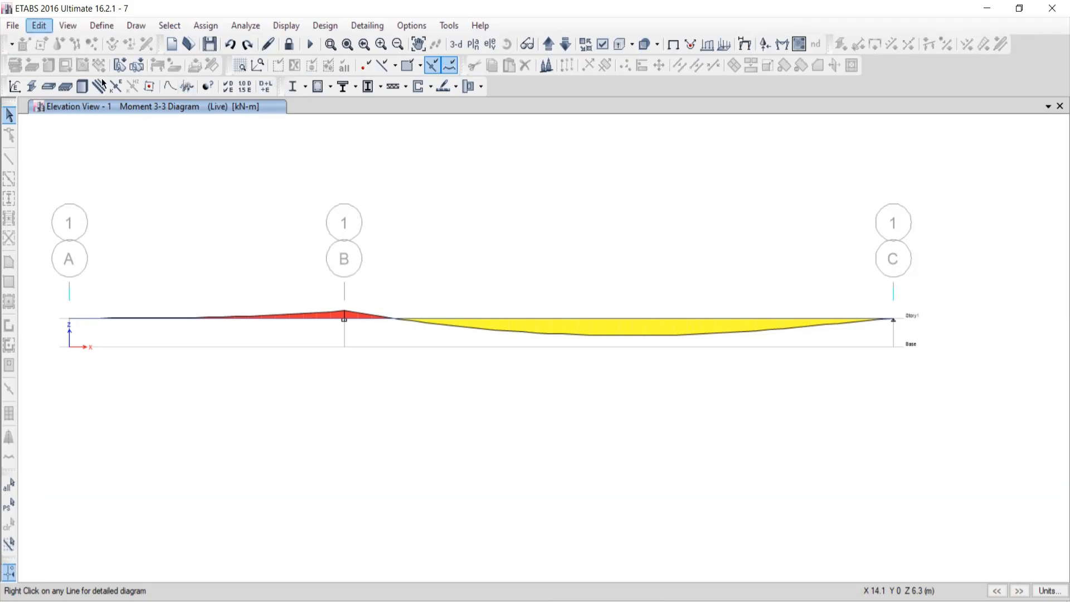
pyautogui.click(102, 26)
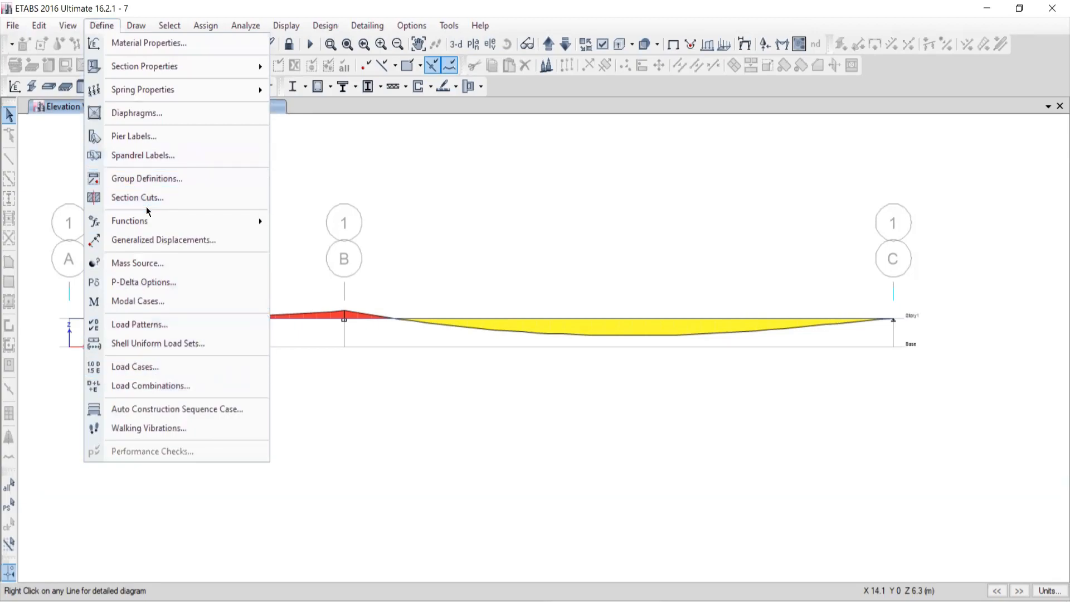
pyautogui.moveTo(153, 229)
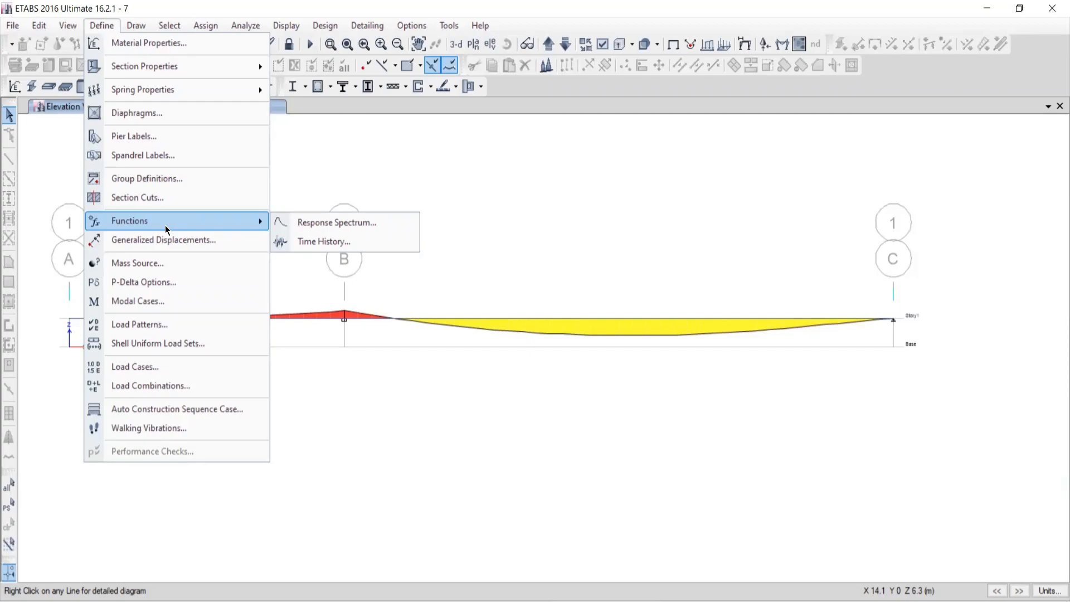
pyautogui.click(2, 5)
pyautogui.click(49, 28)
pyautogui.click(50, 28)
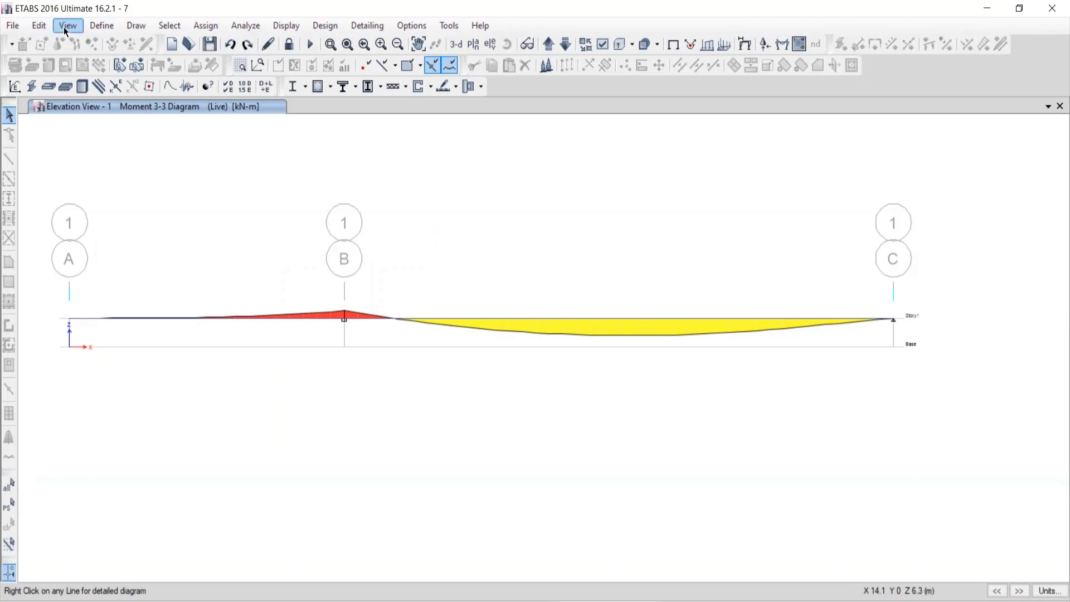
pyautogui.click(69, 29)
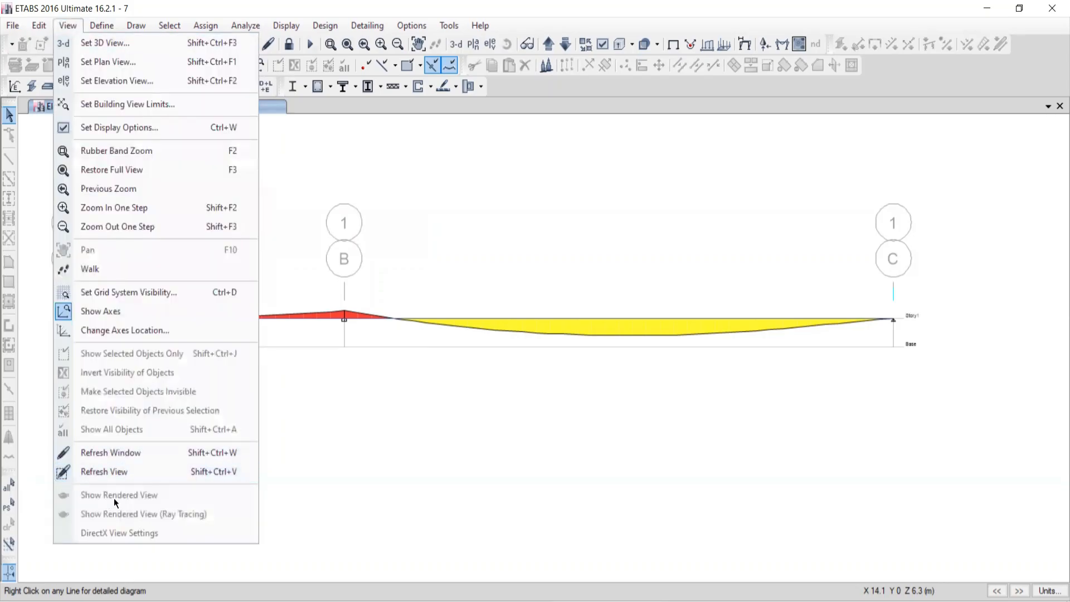
pyautogui.click(408, 4)
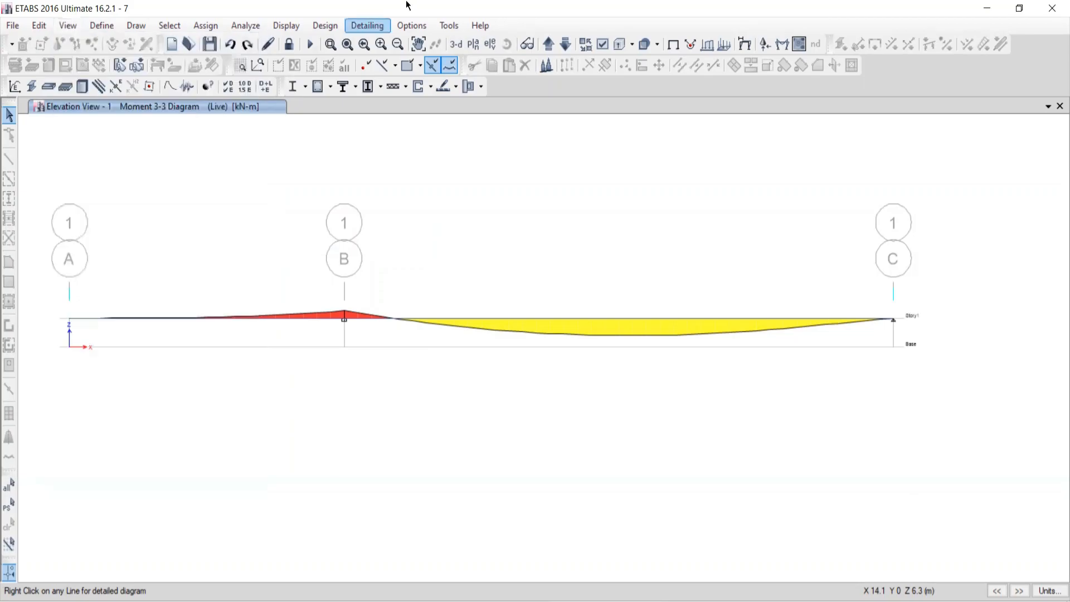
# Clear the Moment 3-3 diagram to show the undeformed beam and switch to the 3-D view
pyautogui.click(673, 45)
pyautogui.click(448, 26)
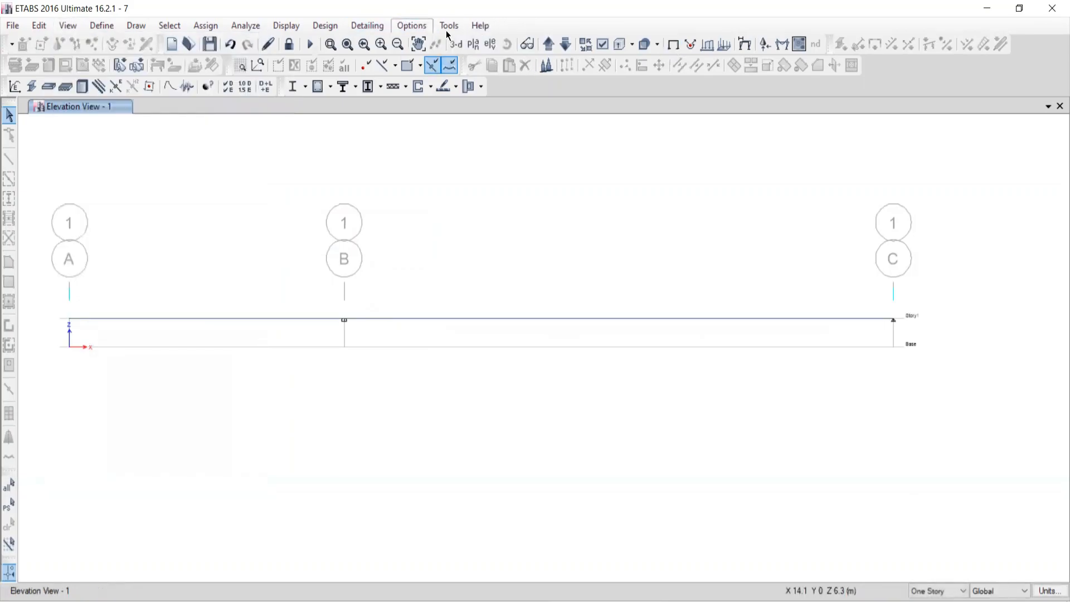
pyautogui.click(540, 5)
pyautogui.click(456, 44)
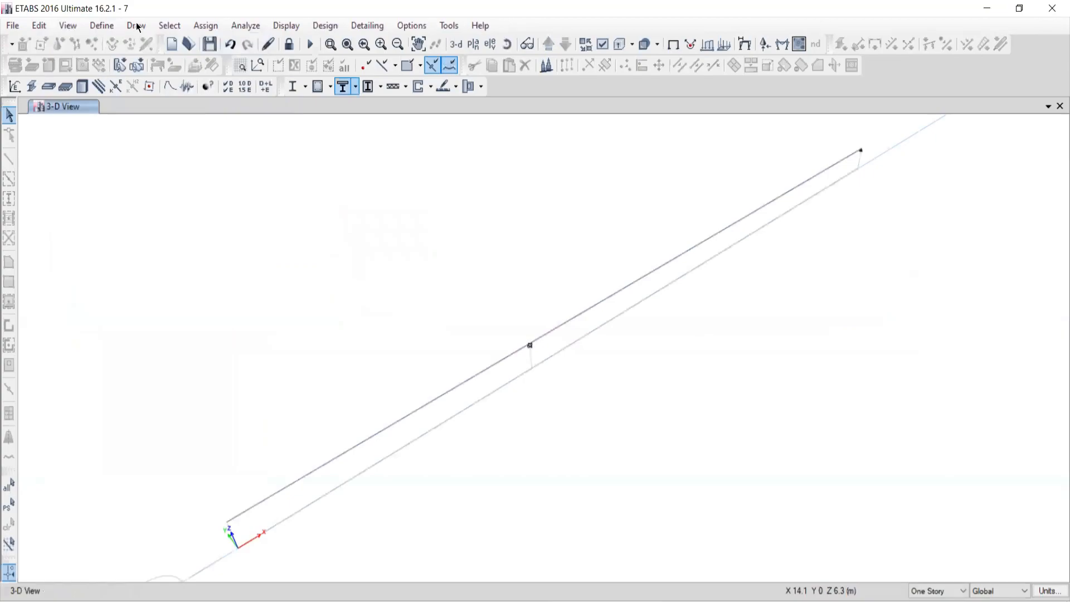
# Show the 3D rendered view of the beam, inspect it from several angles and close it
pyautogui.click(67, 26)
pyautogui.click(117, 495)
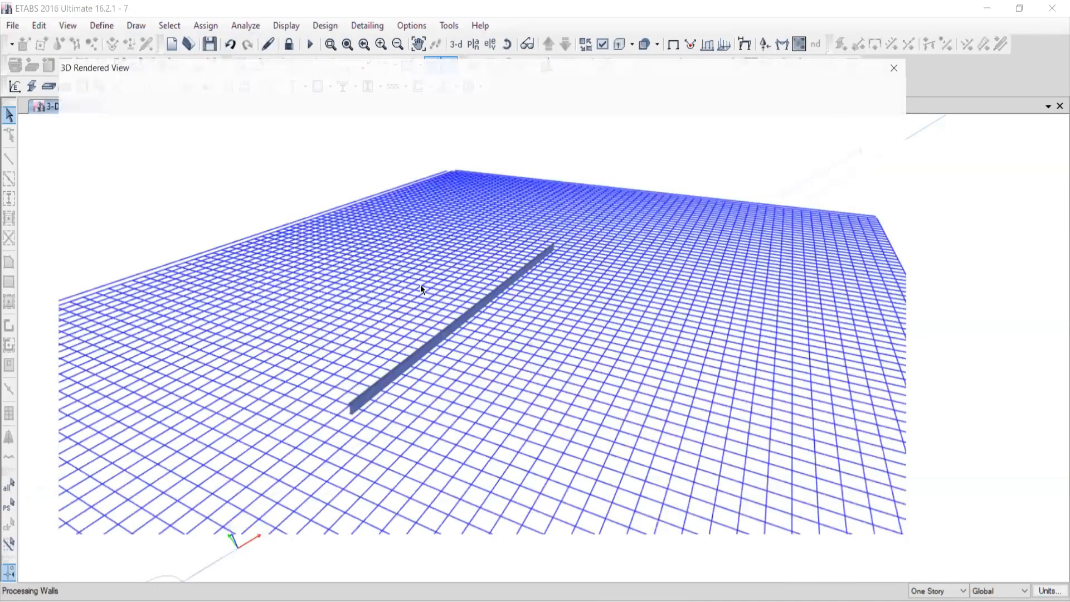
pyautogui.moveTo(226, 188); pyautogui.dragTo(364, 422)
pyautogui.moveTo(542, 268); pyautogui.dragTo(192, 277)
pyautogui.moveTo(234, 309); pyautogui.dragTo(256, 198)
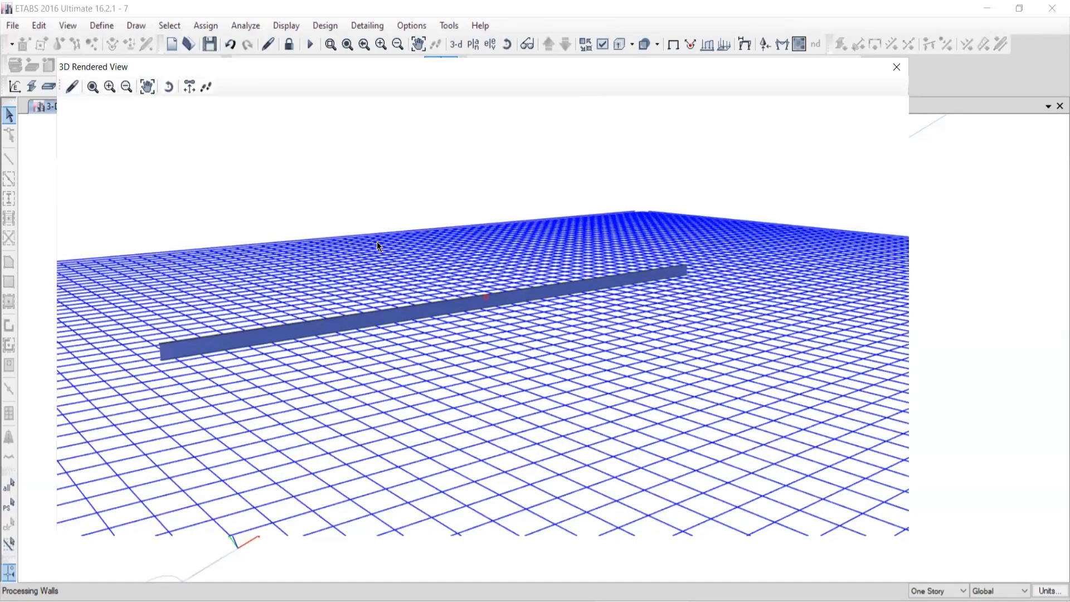
pyautogui.click(897, 68)
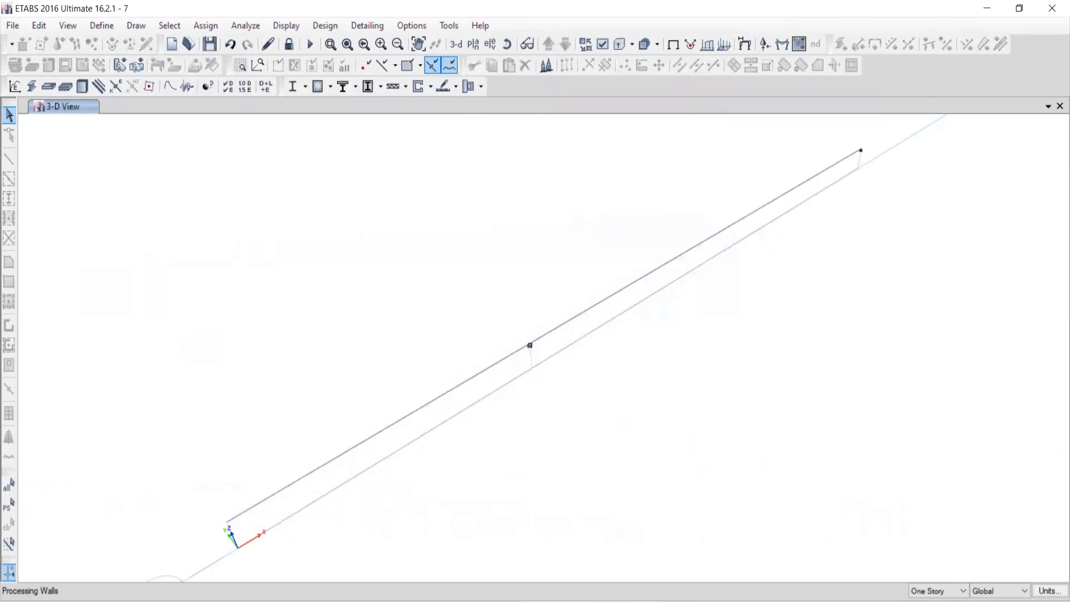
# Switch to IMPORTANT COMMANDS.pdf and highlight the file formats $et, .edb and .ebk listed in item 1
pyautogui.hotkey('alt', 'Tab')
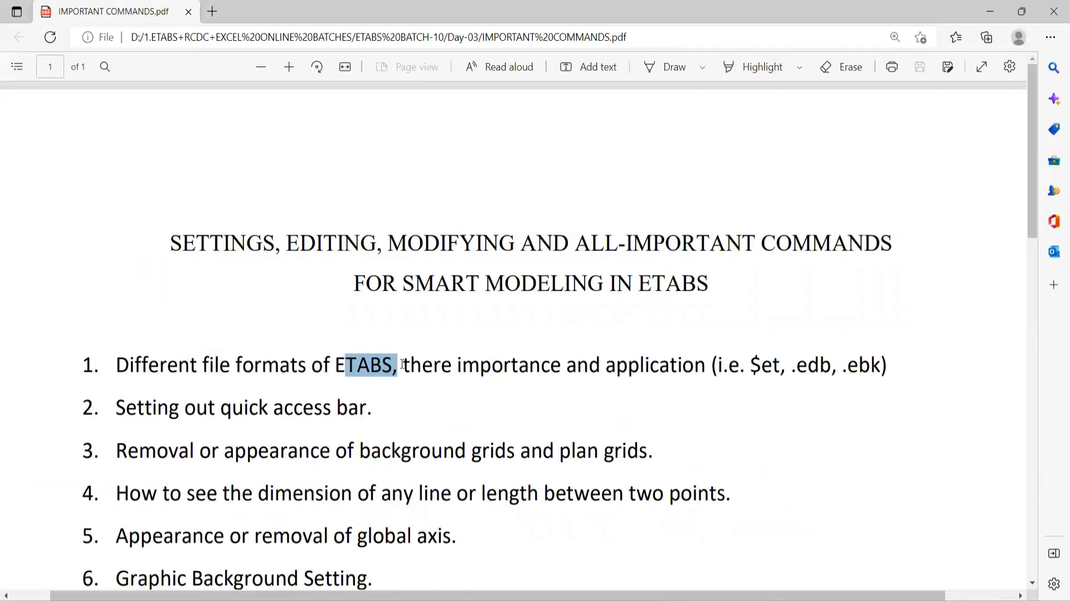
pyautogui.click(401, 364)
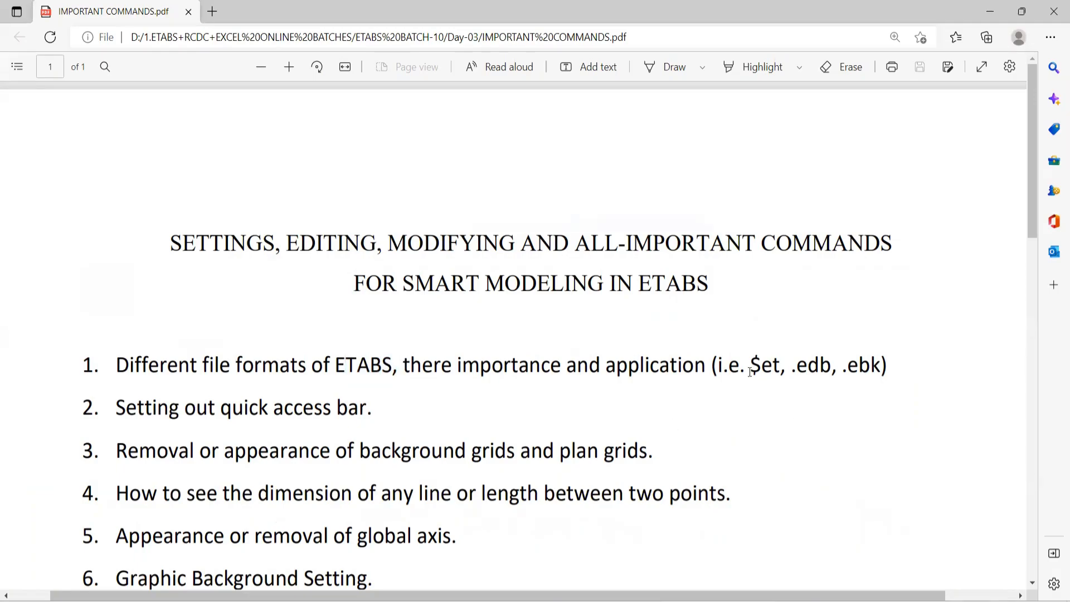
pyautogui.moveTo(740, 369); pyautogui.dragTo(882, 369)
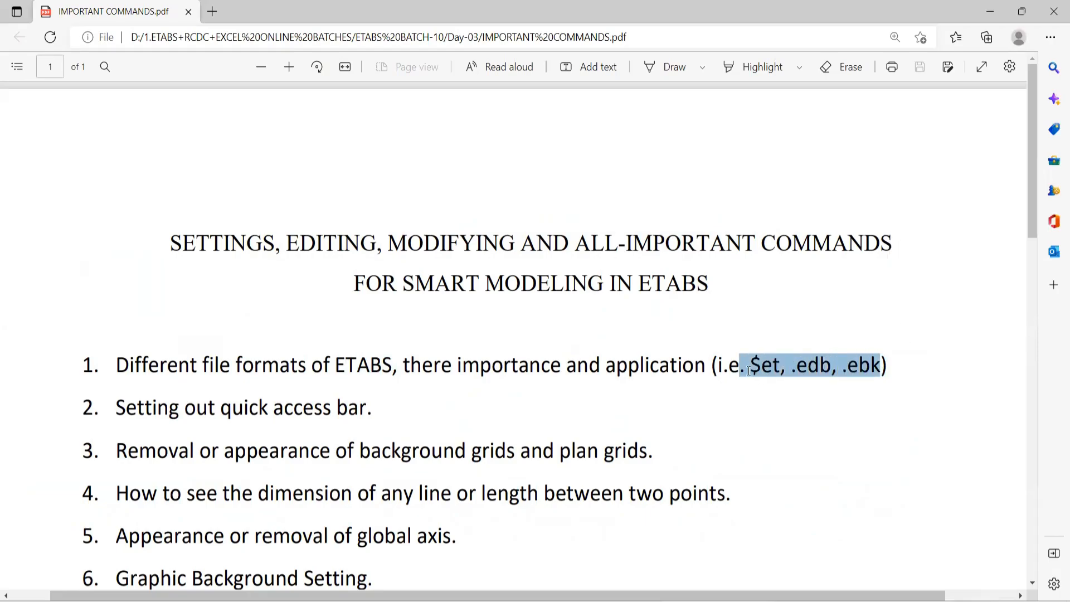
pyautogui.click(759, 371)
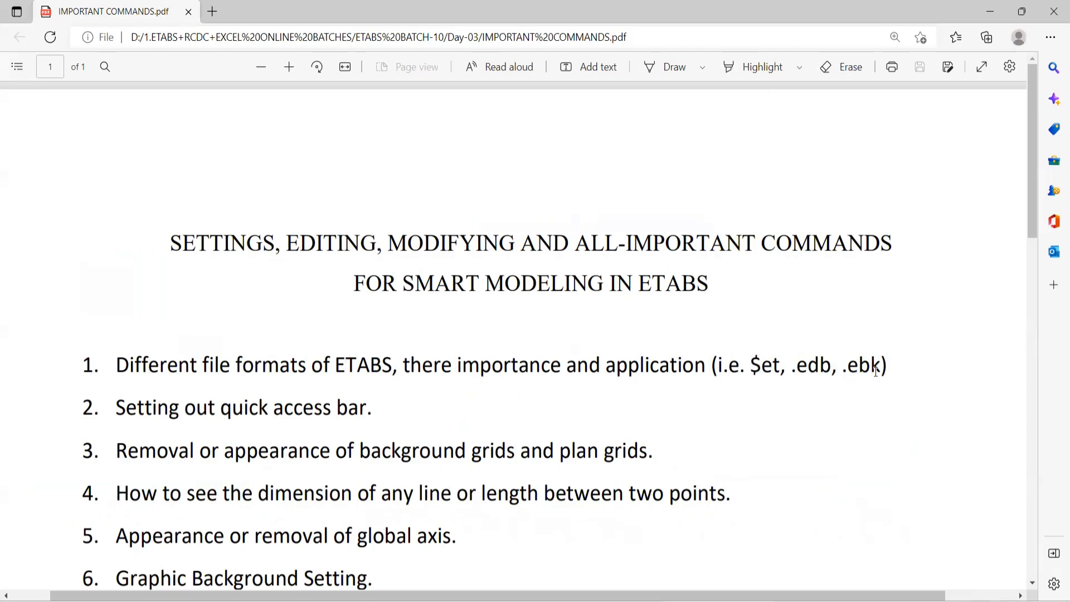
pyautogui.moveTo(882, 370); pyautogui.dragTo(779, 371)
pyautogui.click(776, 373)
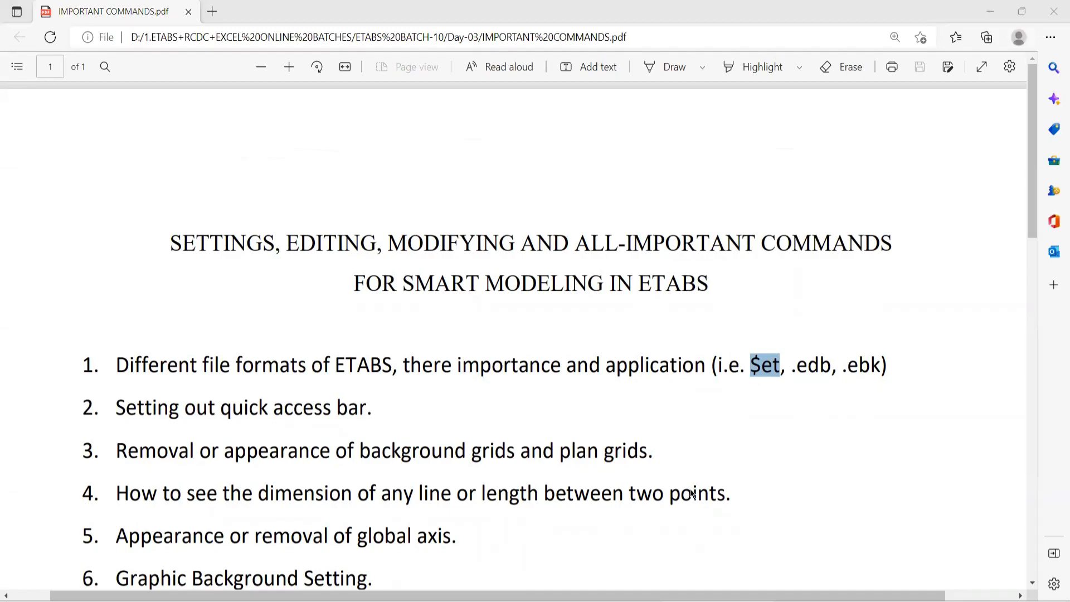
# Sketch a small stick figure as a screen annotation above the heading of the PDF
pyautogui.moveTo(684, 146); pyautogui.dragTo(694, 167)
pyautogui.moveTo(676, 164); pyautogui.dragTo(678, 202)
pyautogui.moveTo(674, 187)
pyautogui.mouseDown()
pyautogui.moveTo(662, 201)
pyautogui.moveTo(703, 198)
pyautogui.mouseUp()
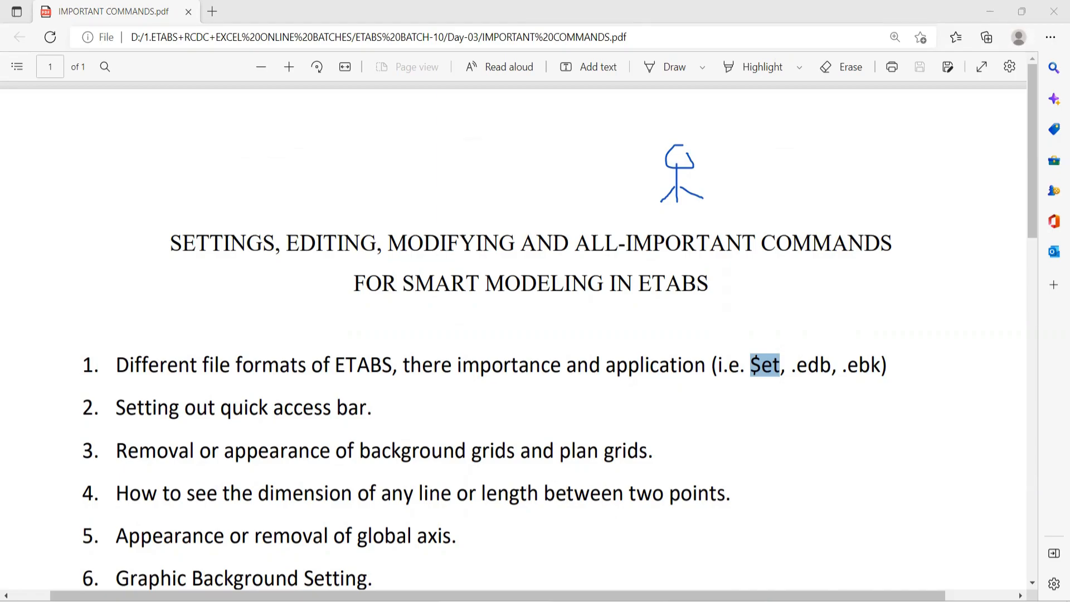
# Switch to File Explorer and open the MODEL FOR AXIS folder inside Day-03
pyautogui.hotkey('alt', 'Tab')
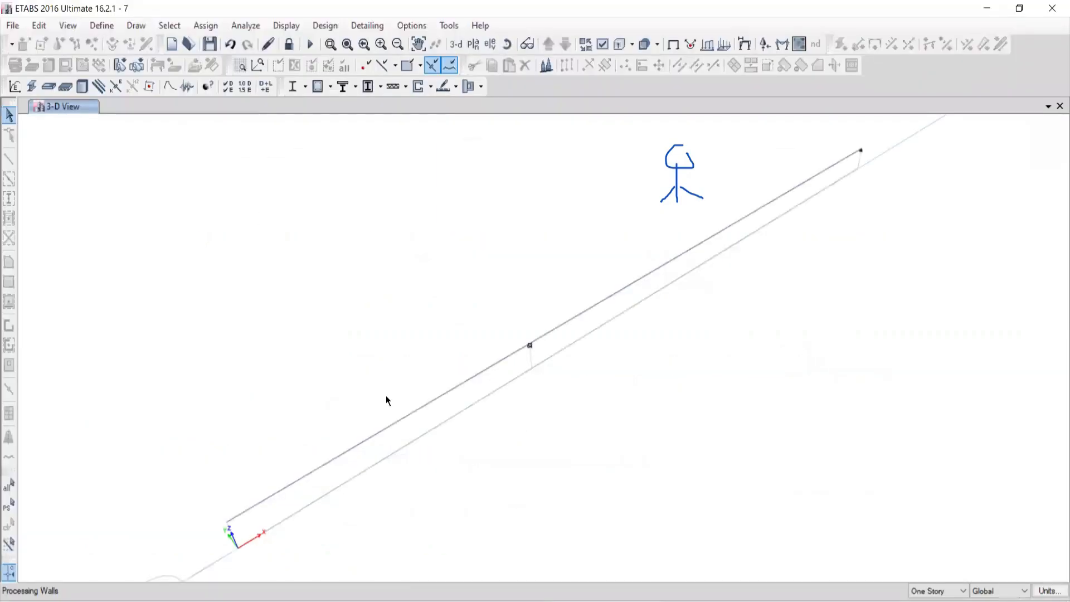
pyautogui.hotkey('alt', 'Tab')
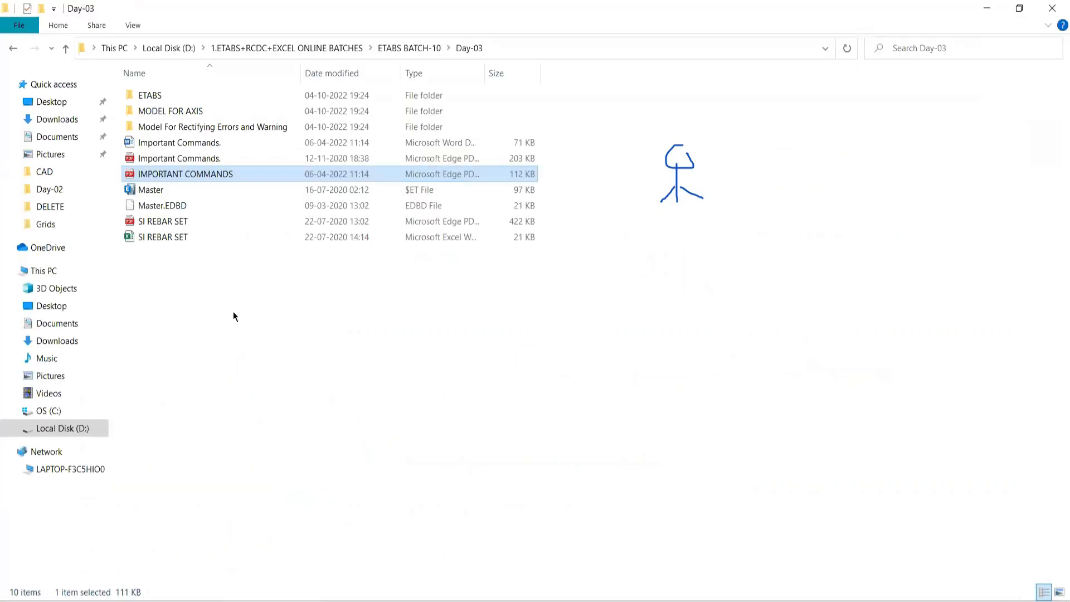
pyautogui.doubleClick(154, 112)
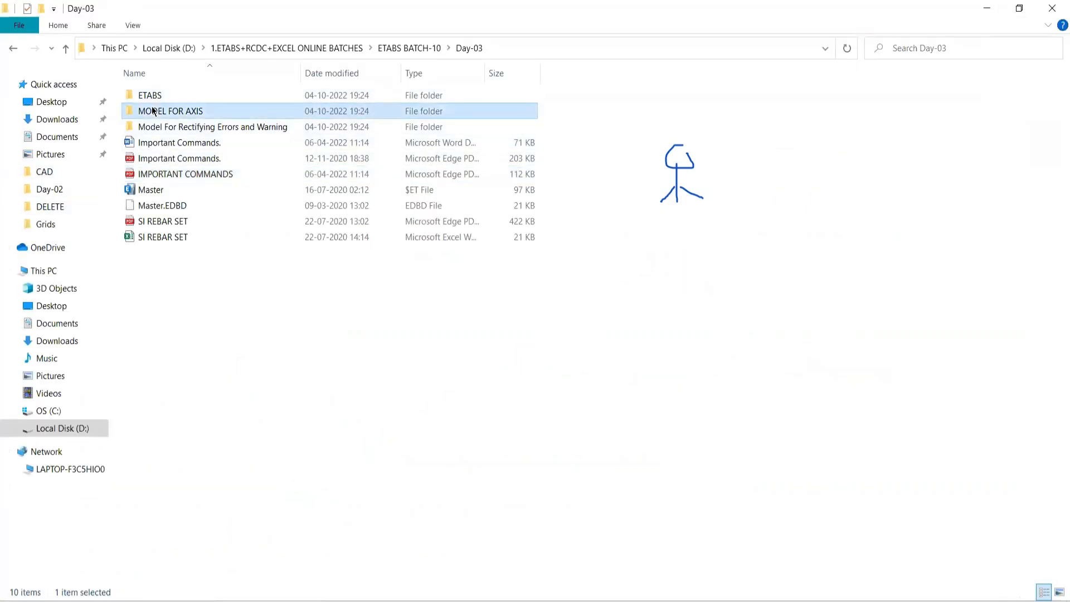
pyautogui.scroll(-2, 258, 335)
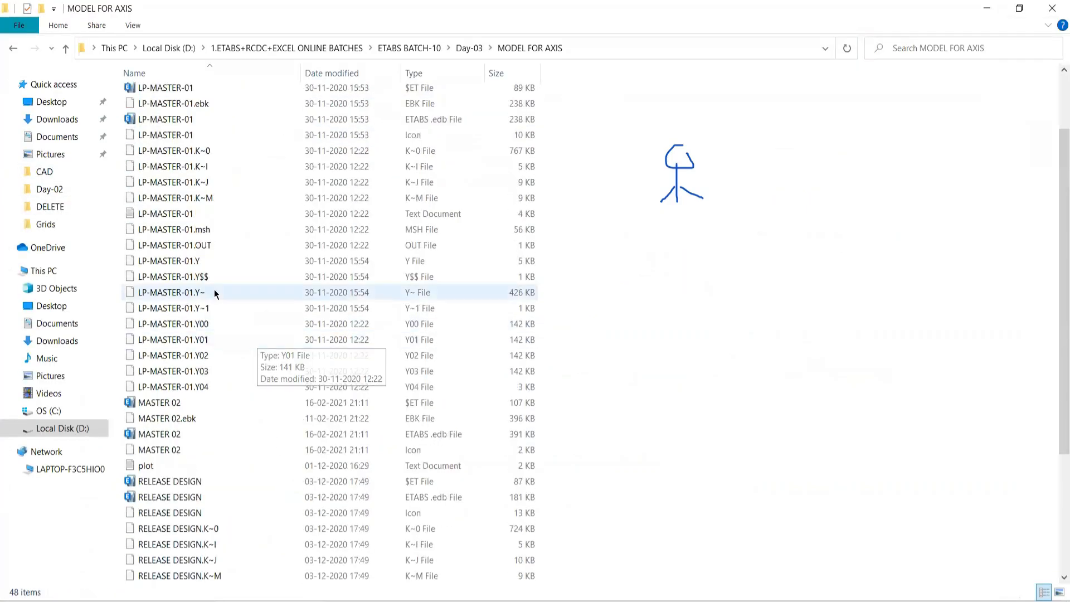
# Look through the LP-MASTER-01 model file and the analysis files stored with it, checking their file types
pyautogui.click(170, 119)
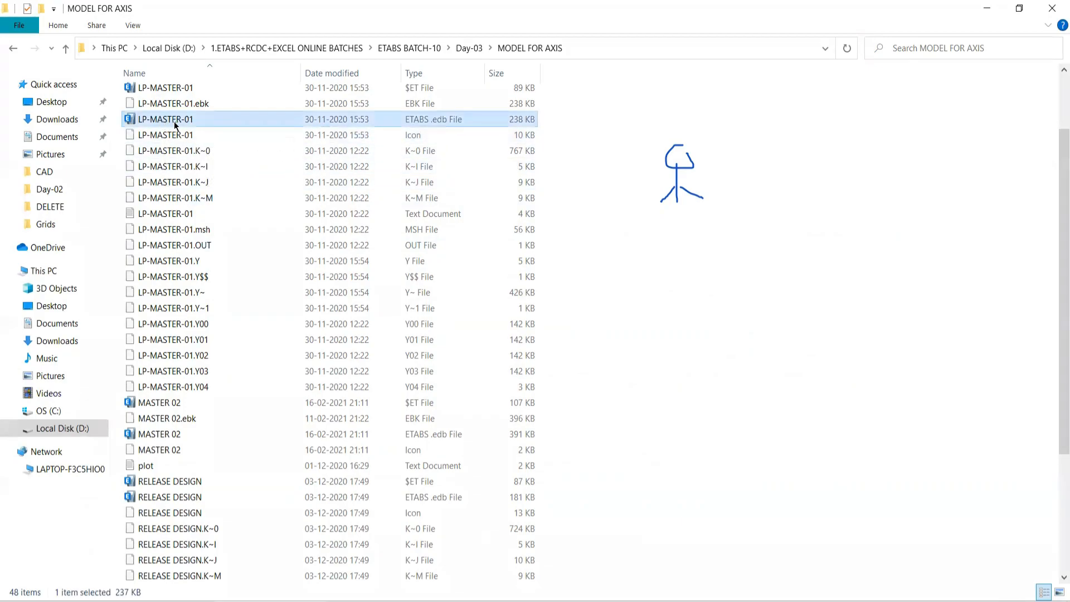
pyautogui.press('Down')
pyautogui.press('Down')
pyautogui.press('Down')
pyautogui.press('Down')
pyautogui.press('Down')
pyautogui.press('Down')
pyautogui.press('Down')
pyautogui.press('Down')
pyautogui.press('Down')
pyautogui.press('Down')
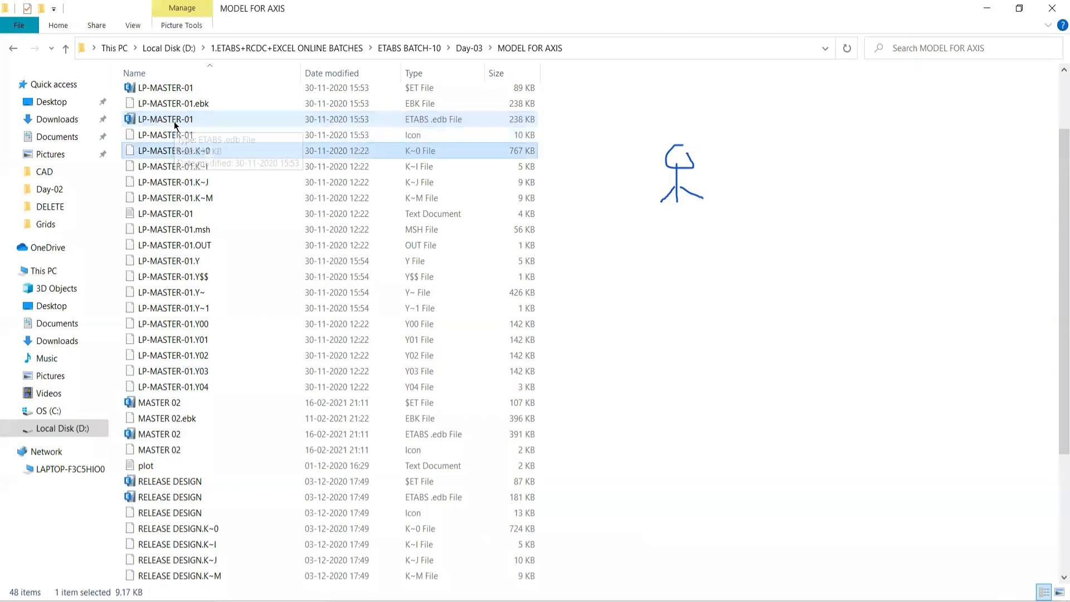
pyautogui.press('Down')
pyautogui.press('Down')
pyautogui.press('Down')
pyautogui.press('Down')
pyautogui.press('Down')
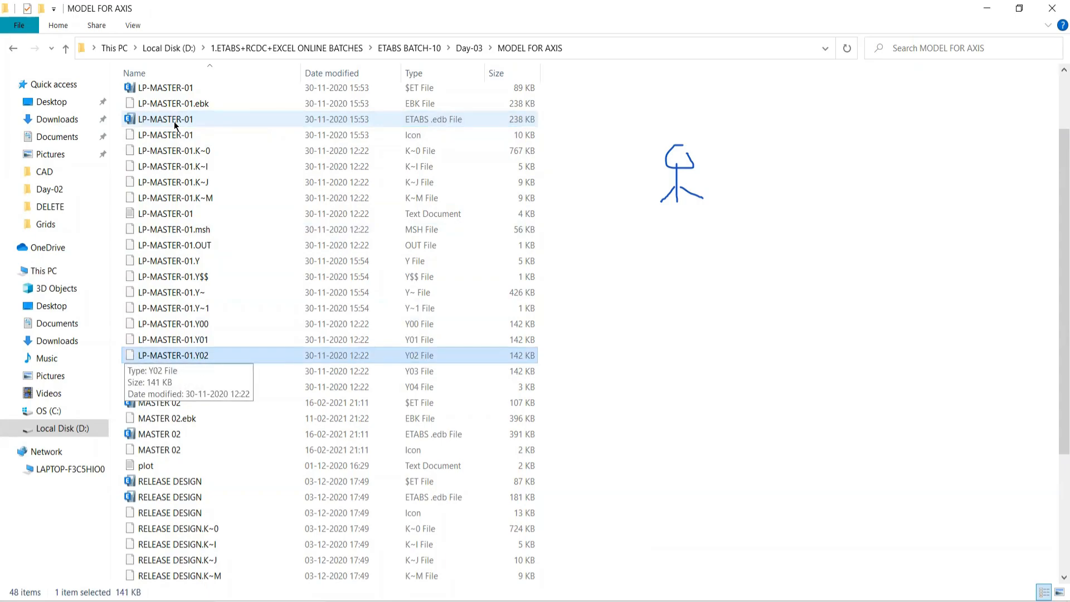
pyautogui.press('Up')
pyautogui.press('Up')
pyautogui.press('Up')
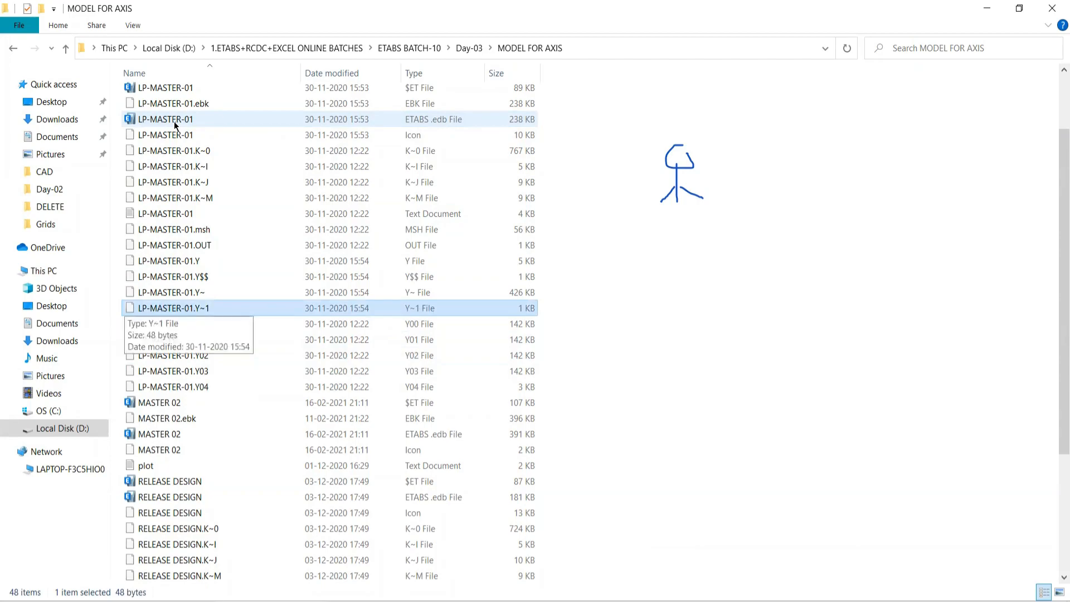
pyautogui.press('Up')
pyautogui.press('Up')
pyautogui.press('Up')
pyautogui.press('Up')
pyautogui.press('Up')
pyautogui.press('Up')
pyautogui.press('Up')
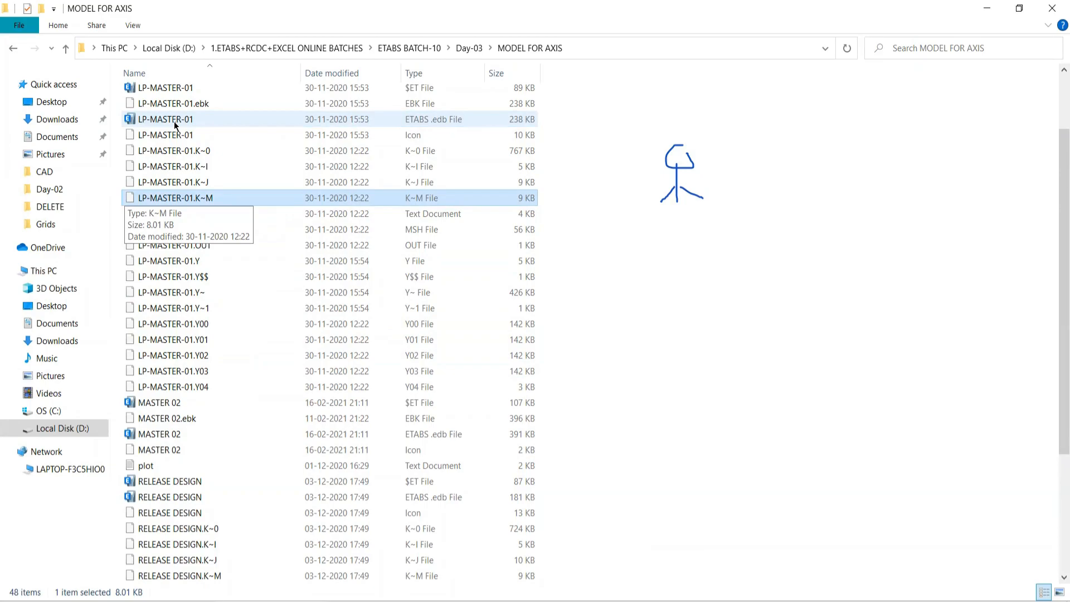
# Filter the folder by type to list only ETABS .edb, $ET and EBK files
pyautogui.click(479, 75)
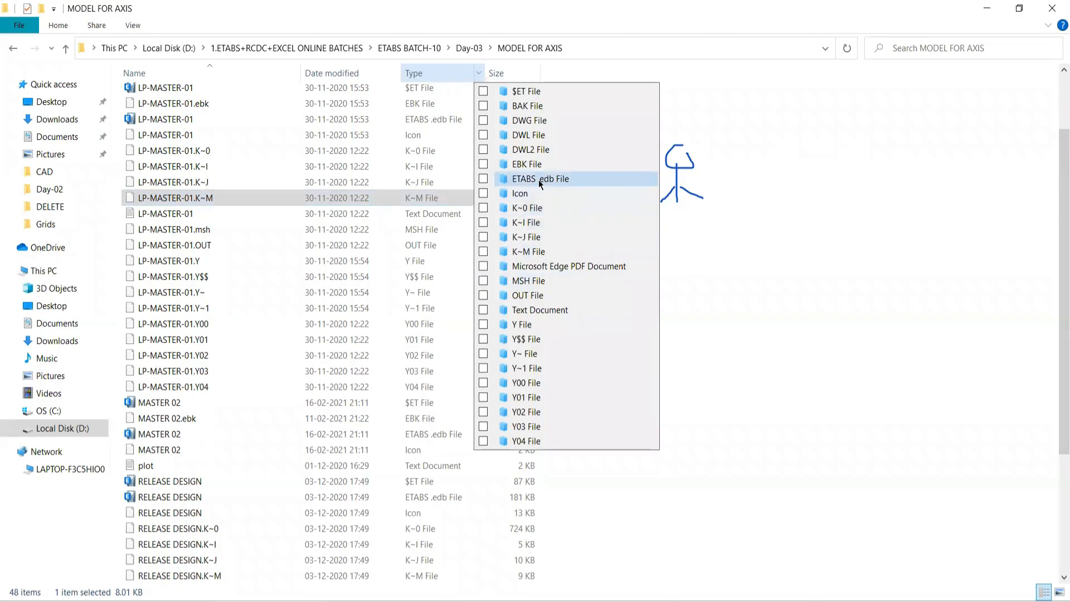
pyautogui.click(482, 179)
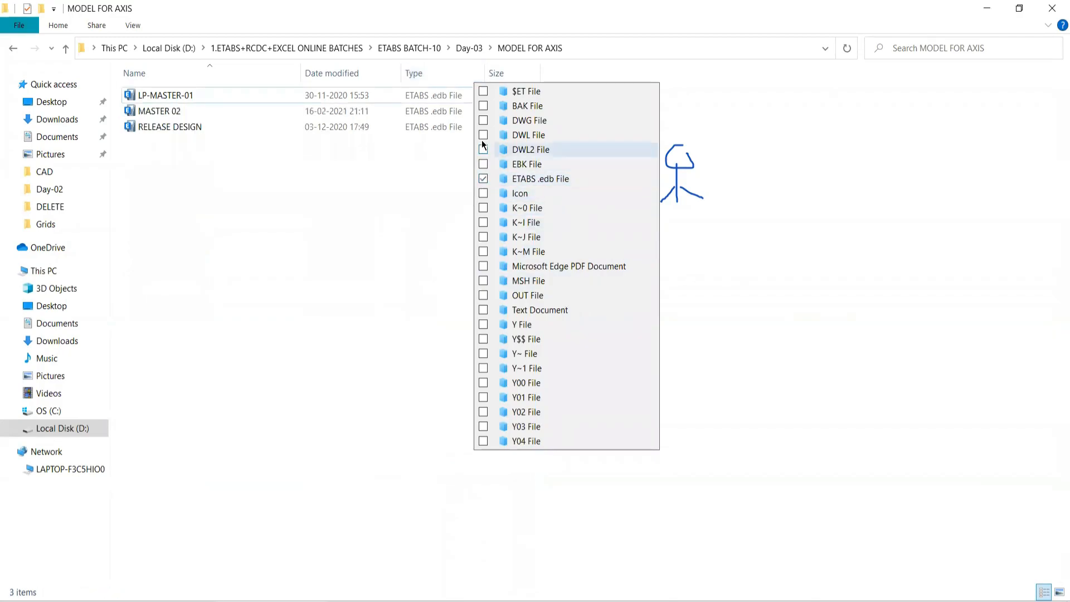
pyautogui.click(482, 91)
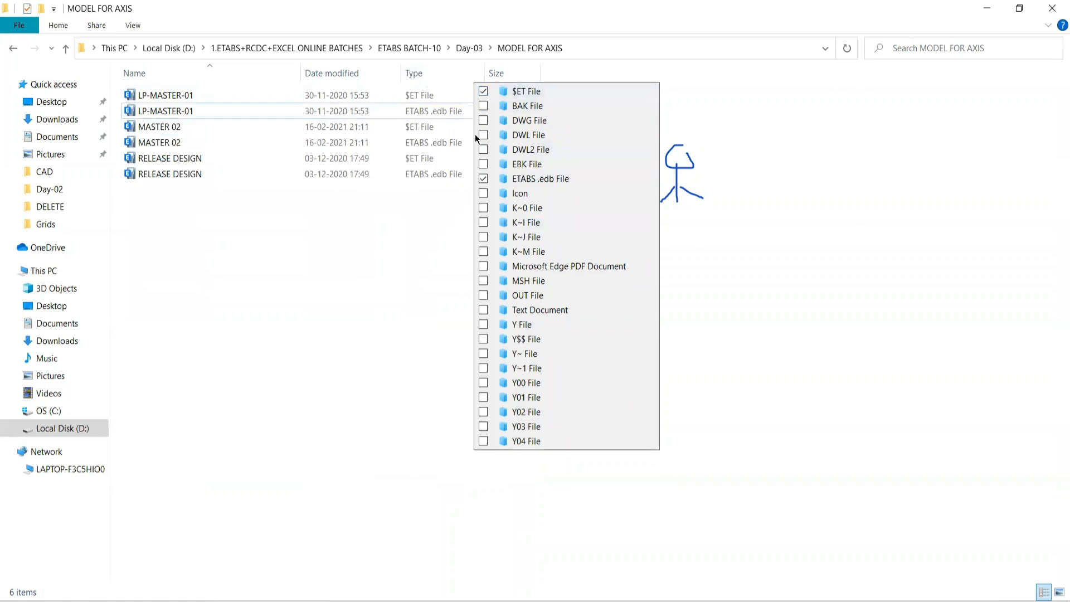
pyautogui.click(483, 164)
pyautogui.click(287, 278)
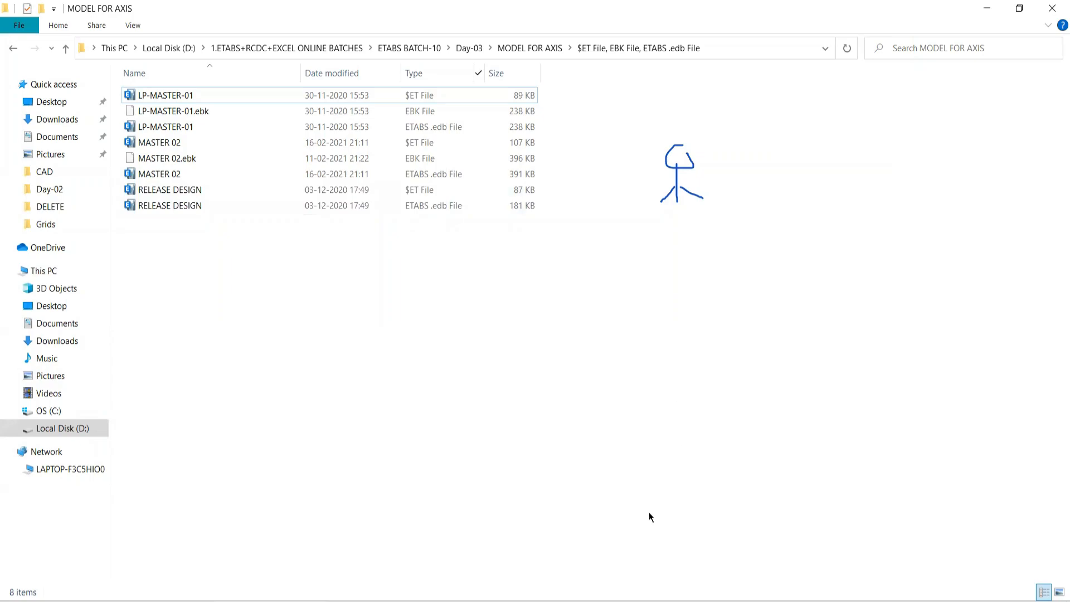
# Sketch two large stick figures side by side in the empty area below the file list
pyautogui.moveTo(436, 273)
pyautogui.mouseDown()
pyautogui.moveTo(449, 304)
pyautogui.moveTo(440, 471)
pyautogui.mouseUp()
pyautogui.moveTo(424, 387); pyautogui.dragTo(463, 392)
pyautogui.moveTo(432, 436); pyautogui.dragTo(403, 463)
pyautogui.moveTo(438, 435); pyautogui.dragTo(486, 467)
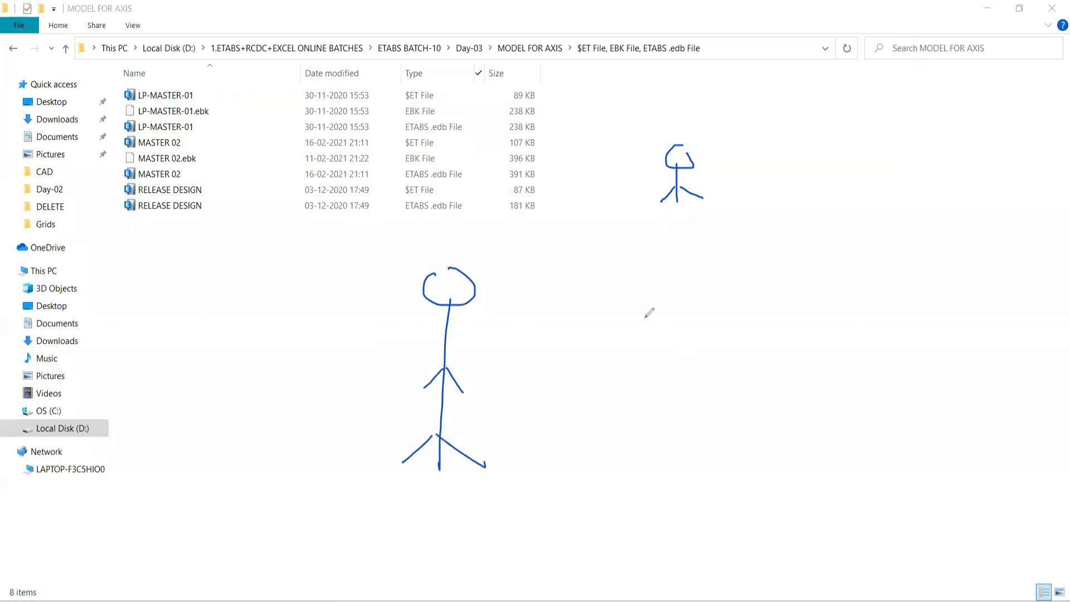
pyautogui.moveTo(694, 246)
pyautogui.mouseDown()
pyautogui.moveTo(708, 259)
pyautogui.moveTo(703, 366)
pyautogui.moveTo(700, 322)
pyautogui.moveTo(680, 342)
pyautogui.mouseUp()
pyautogui.moveTo(706, 325)
pyautogui.mouseDown()
pyautogui.moveTo(730, 342)
pyautogui.moveTo(701, 447)
pyautogui.mouseUp()
pyautogui.moveTo(699, 393); pyautogui.dragTo(671, 416)
pyautogui.moveTo(704, 395); pyautogui.dragTo(735, 427)
# Label the two stick figures A and B and write 2015 above each letter
pyautogui.moveTo(436, 238)
pyautogui.mouseDown()
pyautogui.moveTo(444, 207)
pyautogui.moveTo(453, 226)
pyautogui.mouseUp()
pyautogui.moveTo(439, 213); pyautogui.dragTo(472, 209)
pyautogui.moveTo(721, 177); pyautogui.dragTo(720, 227)
pyautogui.moveTo(720, 187)
pyautogui.mouseDown()
pyautogui.moveTo(741, 198)
pyautogui.moveTo(722, 215)
pyautogui.mouseUp()
pyautogui.moveTo(456, 151)
pyautogui.mouseDown()
pyautogui.moveTo(476, 172)
pyautogui.moveTo(491, 150)
pyautogui.moveTo(511, 166)
pyautogui.moveTo(550, 141)
pyautogui.mouseUp()
pyautogui.moveTo(763, 144)
pyautogui.mouseDown()
pyautogui.moveTo(785, 169)
pyautogui.moveTo(801, 137)
pyautogui.moveTo(825, 156)
pyautogui.moveTo(841, 134)
pyautogui.mouseUp()
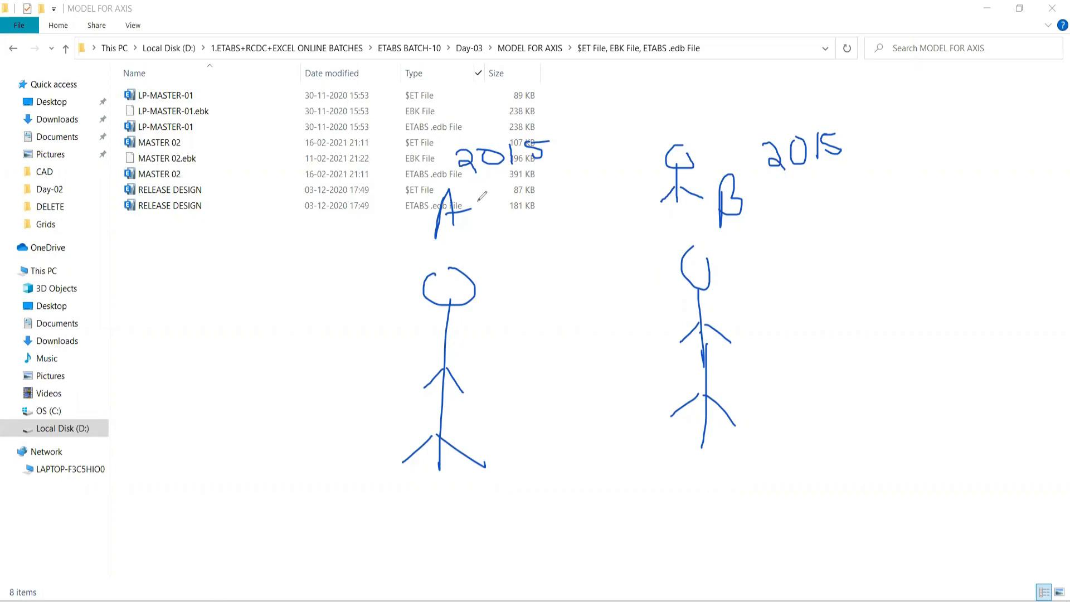
# Draw an arrow from A to B with a double-underlined .edb beneath it, and retrace the letter A
pyautogui.moveTo(478, 201)
pyautogui.mouseDown()
pyautogui.moveTo(653, 186)
pyautogui.moveTo(639, 202)
pyautogui.moveTo(623, 198)
pyautogui.mouseUp()
pyautogui.click(540, 261)
pyautogui.moveTo(557, 257)
pyautogui.mouseDown()
pyautogui.moveTo(564, 263)
pyautogui.moveTo(583, 233)
pyautogui.moveTo(584, 258)
pyautogui.mouseUp()
pyautogui.moveTo(599, 231)
pyautogui.mouseDown()
pyautogui.moveTo(613, 245)
pyautogui.moveTo(599, 258)
pyautogui.mouseUp()
pyautogui.moveTo(540, 287); pyautogui.dragTo(604, 285)
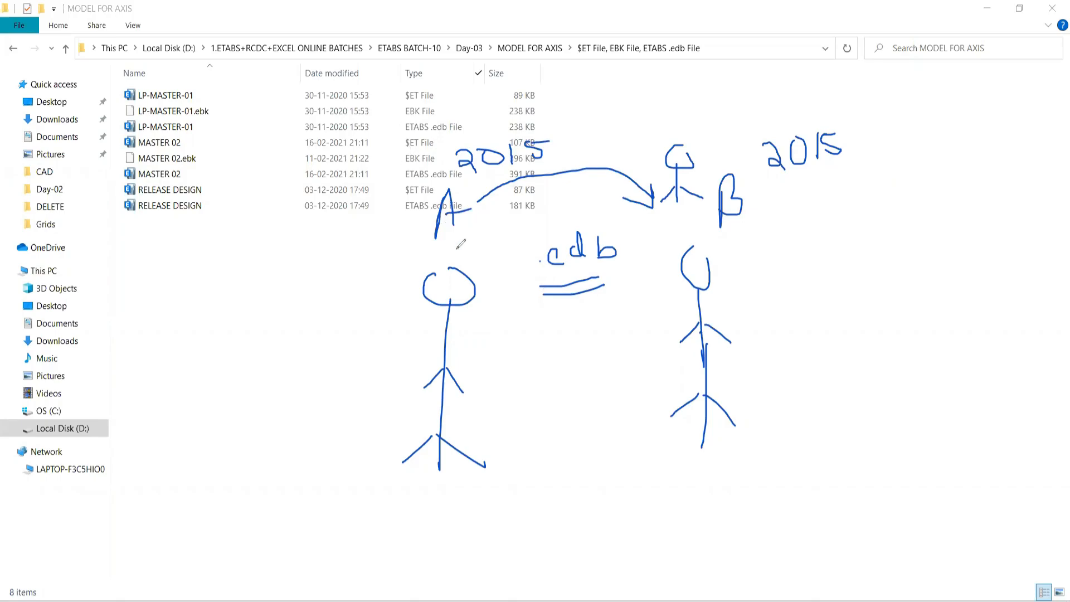
pyautogui.moveTo(447, 189); pyautogui.dragTo(438, 230)
pyautogui.moveTo(445, 188)
pyautogui.mouseDown()
pyautogui.moveTo(456, 218)
pyautogui.moveTo(469, 210)
pyautogui.mouseUp()
# Erase the 2015 and the small stick figure beside B, and write 2019 above B
pyautogui.press('e')
pyautogui.moveTo(792, 148)
pyautogui.mouseDown()
pyautogui.moveTo(677, 150)
pyautogui.moveTo(668, 187)
pyautogui.moveTo(705, 196)
pyautogui.mouseUp()
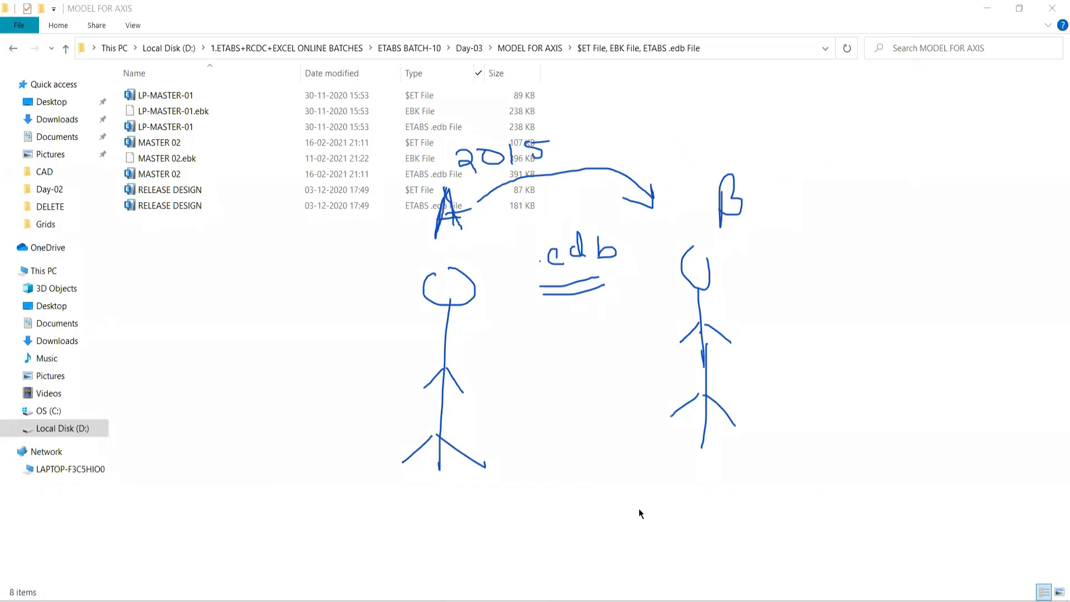
pyautogui.moveTo(770, 139); pyautogui.dragTo(786, 183)
pyautogui.moveTo(803, 135)
pyautogui.mouseDown()
pyautogui.moveTo(797, 163)
pyautogui.moveTo(804, 139)
pyautogui.mouseUp()
pyautogui.moveTo(814, 139)
pyautogui.mouseDown()
pyautogui.moveTo(815, 166)
pyautogui.moveTo(846, 142)
pyautogui.mouseUp()
pyautogui.moveTo(846, 126); pyautogui.dragTo(845, 178)
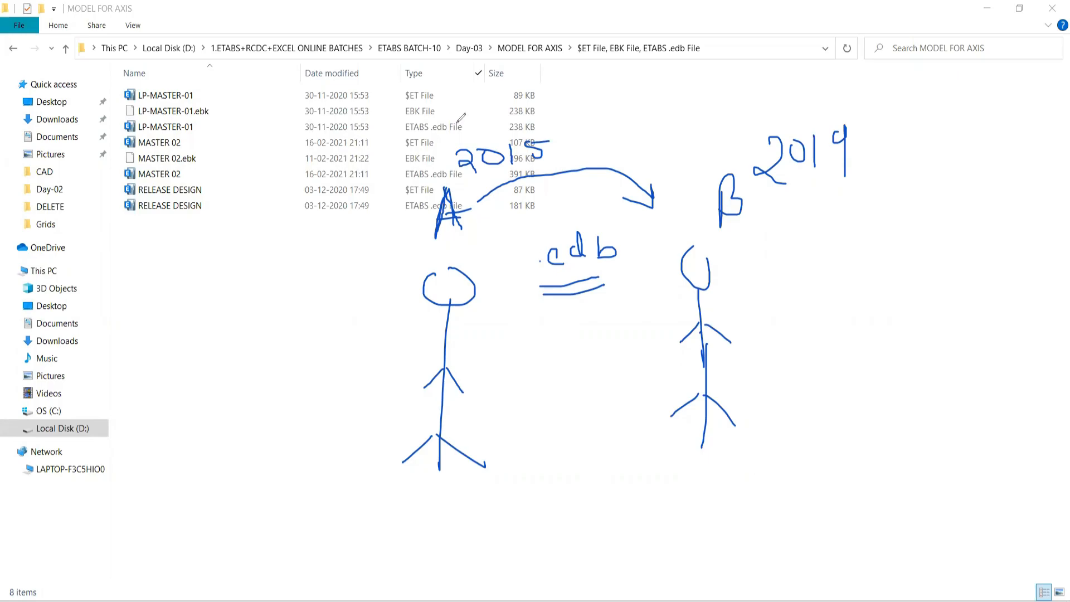
# Sketch a small underlined mark and a short line beside figure A, and write an underlined IS 1893-2016 beside figure B
pyautogui.moveTo(213, 247)
pyautogui.mouseDown()
pyautogui.moveTo(262, 246)
pyautogui.moveTo(206, 237)
pyautogui.moveTo(258, 221)
pyautogui.mouseUp()
pyautogui.moveTo(105, 308); pyautogui.dragTo(150, 307)
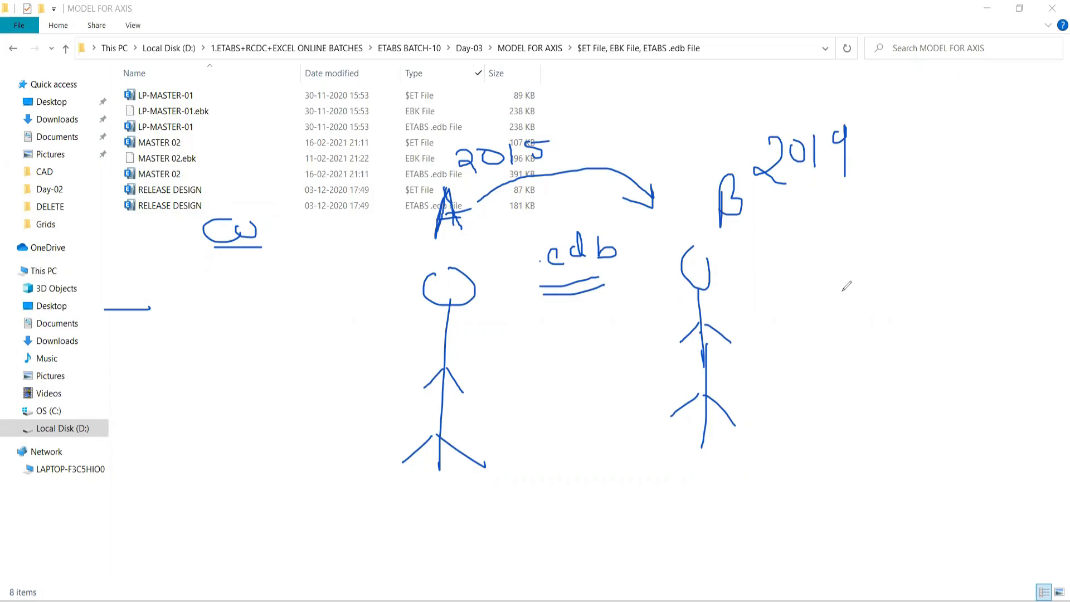
pyautogui.moveTo(828, 289)
pyautogui.mouseDown()
pyautogui.moveTo(862, 287)
pyautogui.moveTo(842, 313)
pyautogui.moveTo(856, 311)
pyautogui.mouseUp()
pyautogui.moveTo(908, 281)
pyautogui.mouseDown()
pyautogui.moveTo(909, 304)
pyautogui.moveTo(932, 279)
pyautogui.moveTo(953, 311)
pyautogui.moveTo(993, 291)
pyautogui.mouseUp()
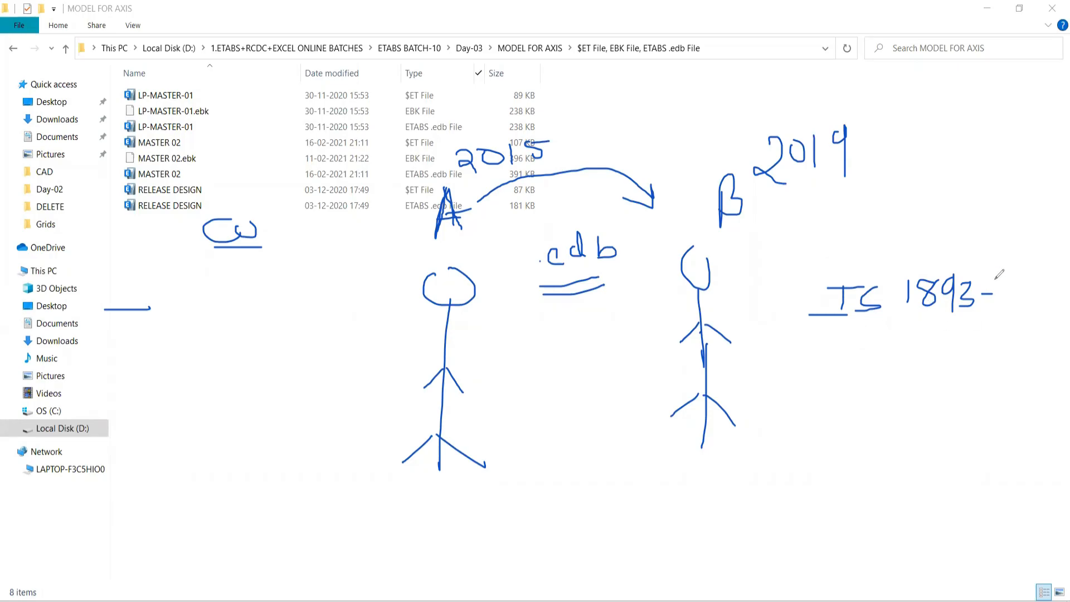
pyautogui.moveTo(994, 275)
pyautogui.mouseDown()
pyautogui.moveTo(998, 304)
pyautogui.moveTo(1015, 317)
pyautogui.mouseUp()
pyautogui.moveTo(1025, 281)
pyautogui.mouseDown()
pyautogui.moveTo(1024, 303)
pyautogui.moveTo(1035, 282)
pyautogui.moveTo(1050, 332)
pyautogui.mouseUp()
pyautogui.moveTo(1068, 282); pyautogui.dragTo(1065, 304)
pyautogui.moveTo(828, 338); pyautogui.dragTo(1069, 335)
# Circle the 2015 above A and write an underlined IS 1893-2002 below the IS 1893-2016 note
pyautogui.moveTo(478, 136)
pyautogui.mouseDown()
pyautogui.moveTo(467, 164)
pyautogui.moveTo(564, 146)
pyautogui.moveTo(509, 131)
pyautogui.mouseUp()
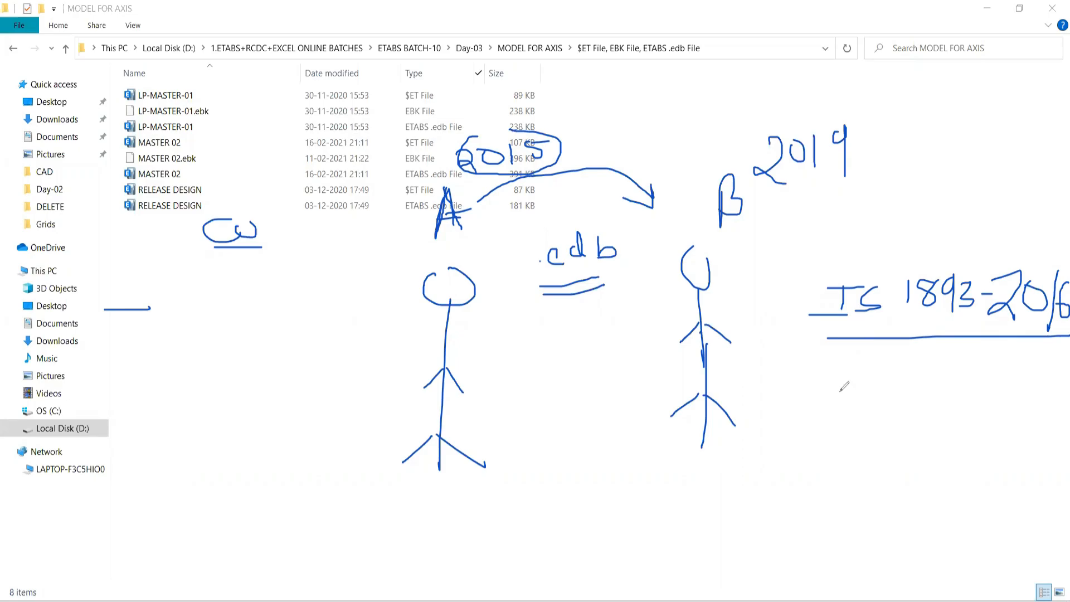
pyautogui.moveTo(798, 393); pyautogui.dragTo(838, 384)
pyautogui.moveTo(821, 389)
pyautogui.mouseDown()
pyautogui.moveTo(818, 416)
pyautogui.moveTo(855, 407)
pyautogui.mouseUp()
pyautogui.moveTo(902, 365); pyautogui.dragTo(897, 408)
pyautogui.moveTo(931, 375); pyautogui.dragTo(969, 385)
pyautogui.moveTo(963, 362)
pyautogui.mouseDown()
pyautogui.moveTo(956, 415)
pyautogui.moveTo(986, 390)
pyautogui.moveTo(969, 411)
pyautogui.moveTo(1001, 392)
pyautogui.moveTo(1031, 412)
pyautogui.moveTo(1057, 372)
pyautogui.moveTo(1066, 408)
pyautogui.mouseUp()
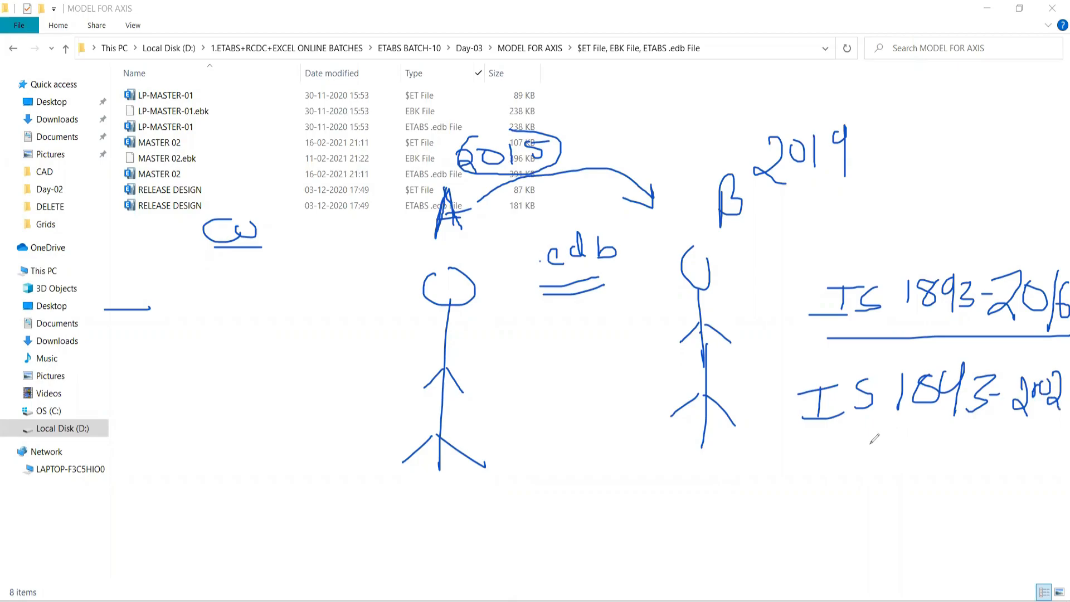
pyautogui.moveTo(790, 443); pyautogui.dragTo(1040, 431)
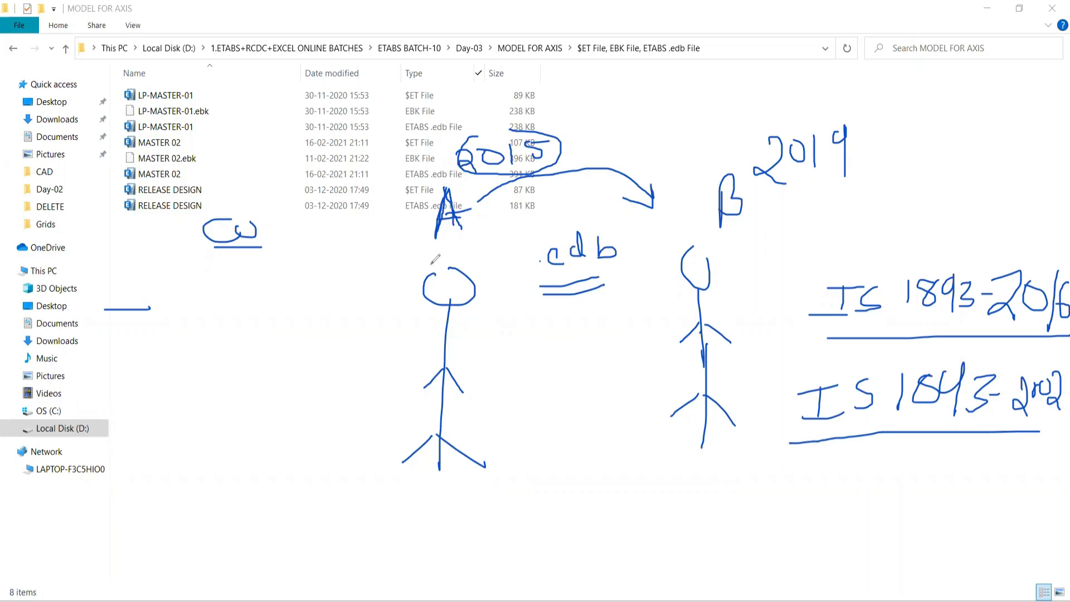
# Draw a tall rectangle with a narrow header band over the file dates beside the letter A
pyautogui.moveTo(378, 126); pyautogui.dragTo(319, 133)
pyautogui.moveTo(318, 130); pyautogui.dragTo(321, 157)
pyautogui.moveTo(387, 129)
pyautogui.mouseDown()
pyautogui.moveTo(389, 150)
pyautogui.moveTo(325, 152)
pyautogui.moveTo(318, 264)
pyautogui.mouseUp()
pyautogui.moveTo(388, 148); pyautogui.dragTo(384, 264)
pyautogui.moveTo(311, 273); pyautogui.dragTo(383, 265)
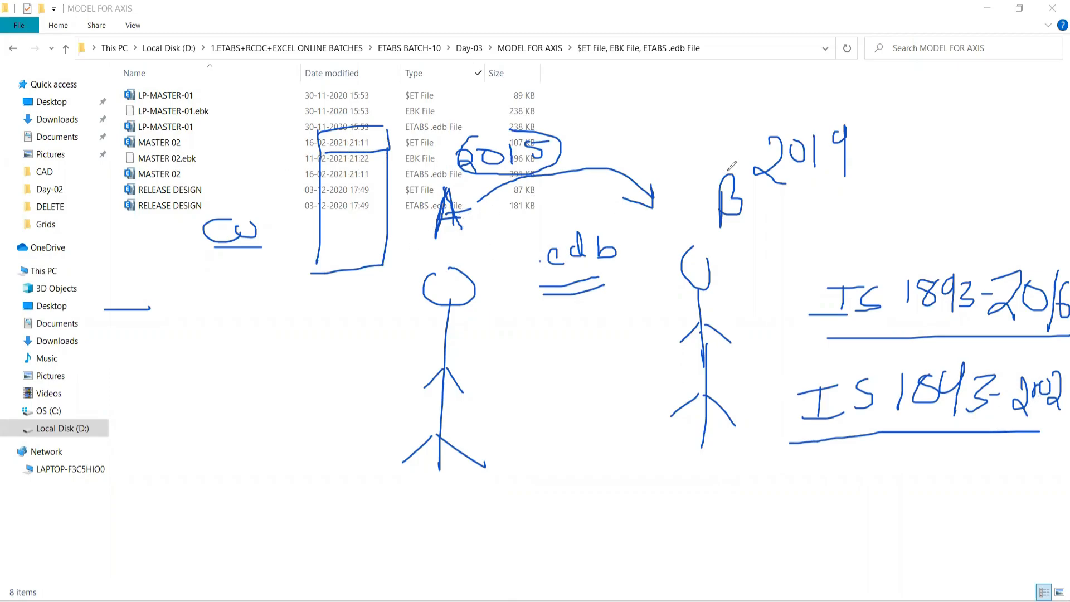
# Mark B and its 2019 with strokes, and draw arrows from IS 1893-2016 to B and from B back to figure A
pyautogui.moveTo(730, 153); pyautogui.dragTo(696, 178)
pyautogui.moveTo(781, 118)
pyautogui.mouseDown()
pyautogui.moveTo(761, 118)
pyautogui.moveTo(755, 156)
pyautogui.mouseUp()
pyautogui.moveTo(879, 278)
pyautogui.mouseDown()
pyautogui.moveTo(858, 233)
pyautogui.moveTo(745, 234)
pyautogui.moveTo(774, 236)
pyautogui.mouseUp()
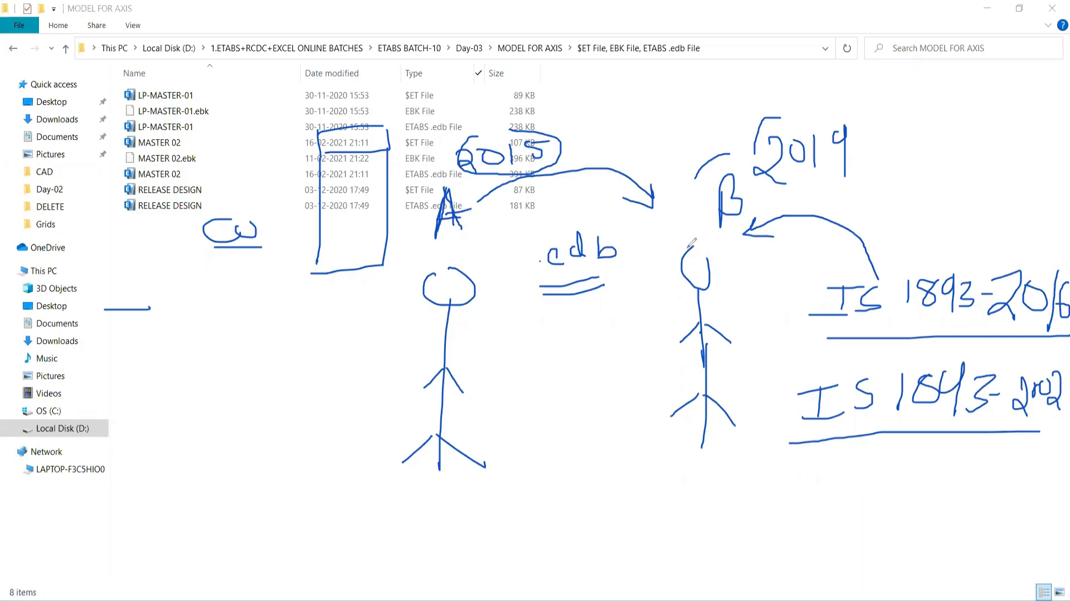
pyautogui.moveTo(702, 210)
pyautogui.mouseDown()
pyautogui.moveTo(693, 240)
pyautogui.moveTo(532, 356)
pyautogui.moveTo(472, 361)
pyautogui.mouseUp()
pyautogui.moveTo(472, 341)
pyautogui.mouseDown()
pyautogui.moveTo(464, 356)
pyautogui.moveTo(484, 382)
pyautogui.mouseUp()
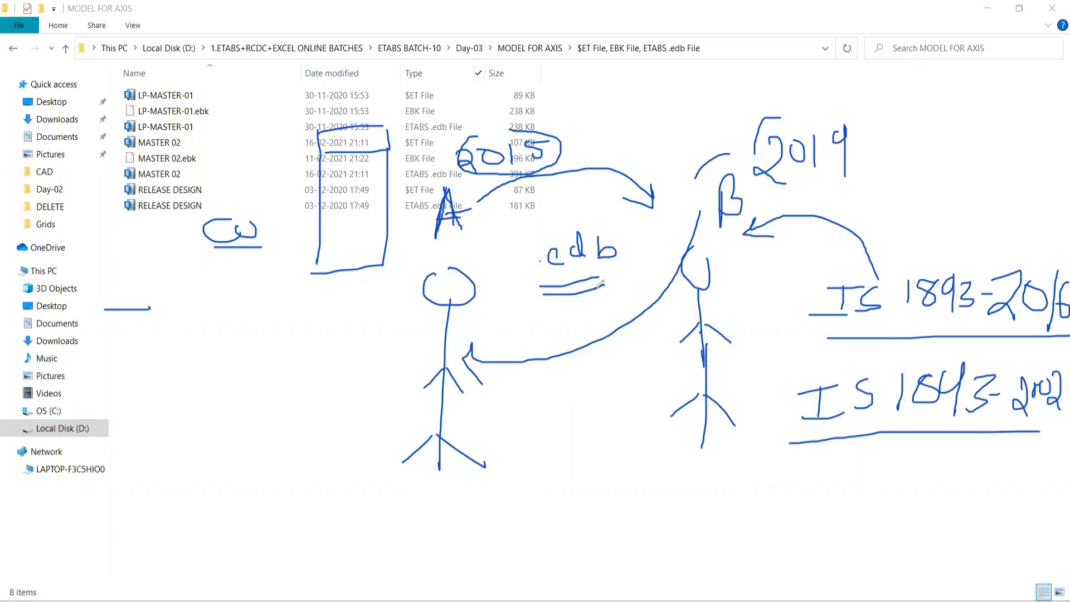
# Write .$et in large letters beside figure A and circle it
pyautogui.click(199, 383)
pyautogui.moveTo(241, 344); pyautogui.dragTo(228, 403)
pyautogui.moveTo(242, 322); pyautogui.dragTo(227, 429)
pyautogui.moveTo(261, 382); pyautogui.dragTo(299, 384)
pyautogui.moveTo(314, 331)
pyautogui.mouseDown()
pyautogui.moveTo(319, 399)
pyautogui.moveTo(331, 399)
pyautogui.mouseUp()
pyautogui.moveTo(294, 361); pyautogui.dragTo(334, 360)
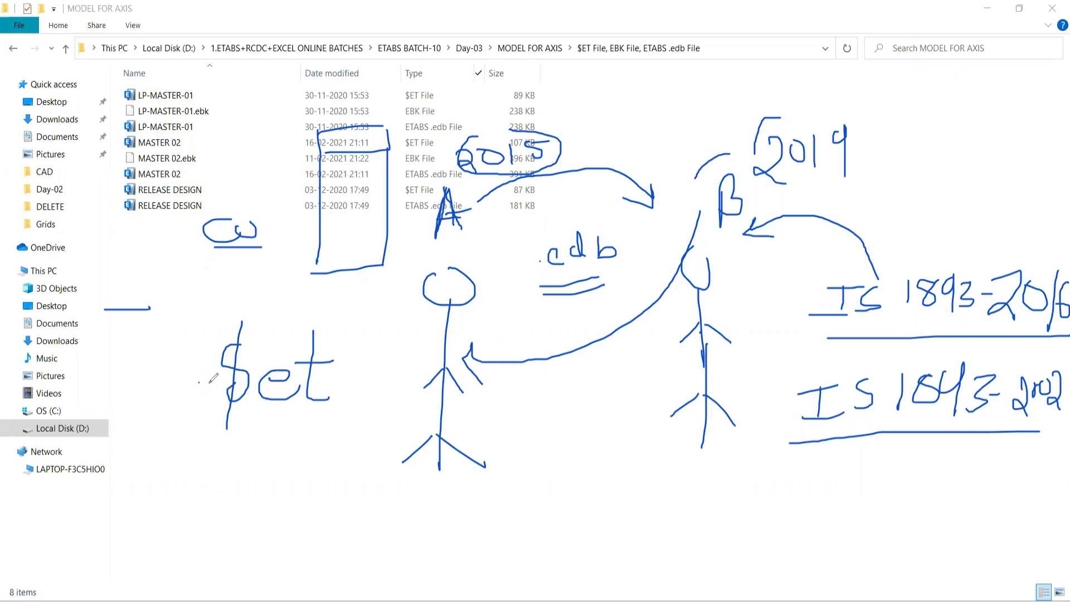
pyautogui.moveTo(270, 301)
pyautogui.mouseDown()
pyautogui.moveTo(210, 313)
pyautogui.moveTo(176, 421)
pyautogui.moveTo(246, 451)
pyautogui.moveTo(356, 415)
pyautogui.moveTo(359, 355)
pyautogui.moveTo(328, 310)
pyautogui.moveTo(266, 300)
pyautogui.moveTo(301, 305)
pyautogui.mouseUp()
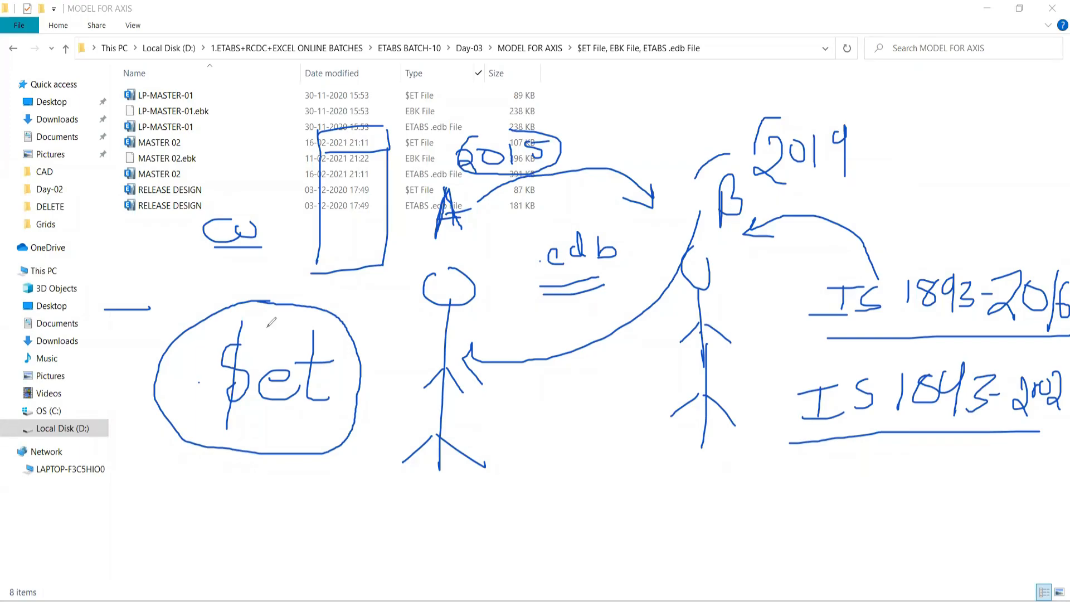
# Circle and underline .edb, tick IS 1893-2016, retrace the dollar sign and add a second circle around $et
pyautogui.moveTo(580, 217)
pyautogui.mouseDown()
pyautogui.moveTo(542, 294)
pyautogui.moveTo(614, 217)
pyautogui.moveTo(653, 233)
pyautogui.mouseUp()
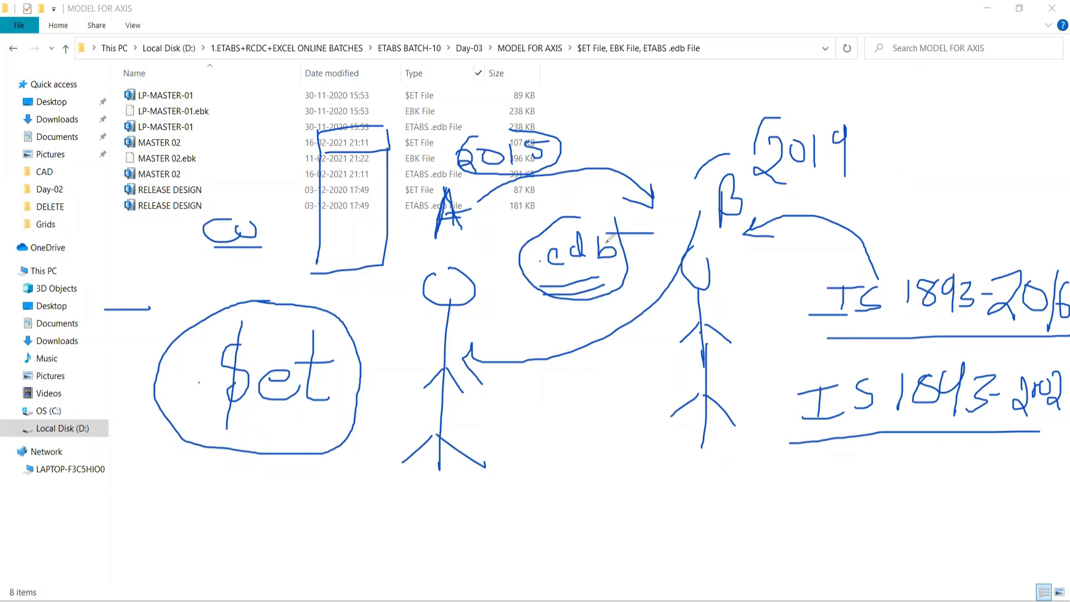
pyautogui.moveTo(516, 294); pyautogui.dragTo(629, 281)
pyautogui.moveTo(936, 287); pyautogui.dragTo(1007, 228)
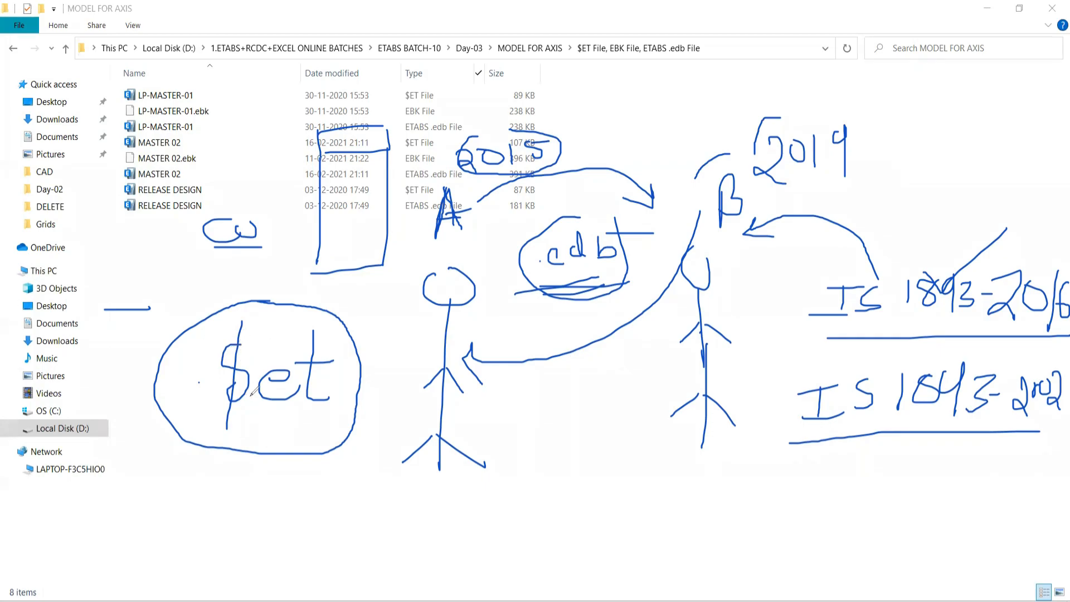
pyautogui.moveTo(241, 322); pyautogui.dragTo(235, 412)
pyautogui.click(255, 307)
pyautogui.moveTo(236, 302)
pyautogui.mouseDown()
pyautogui.moveTo(185, 375)
pyautogui.moveTo(219, 443)
pyautogui.moveTo(266, 464)
pyautogui.moveTo(372, 398)
pyautogui.moveTo(368, 309)
pyautogui.moveTo(273, 301)
pyautogui.mouseUp()
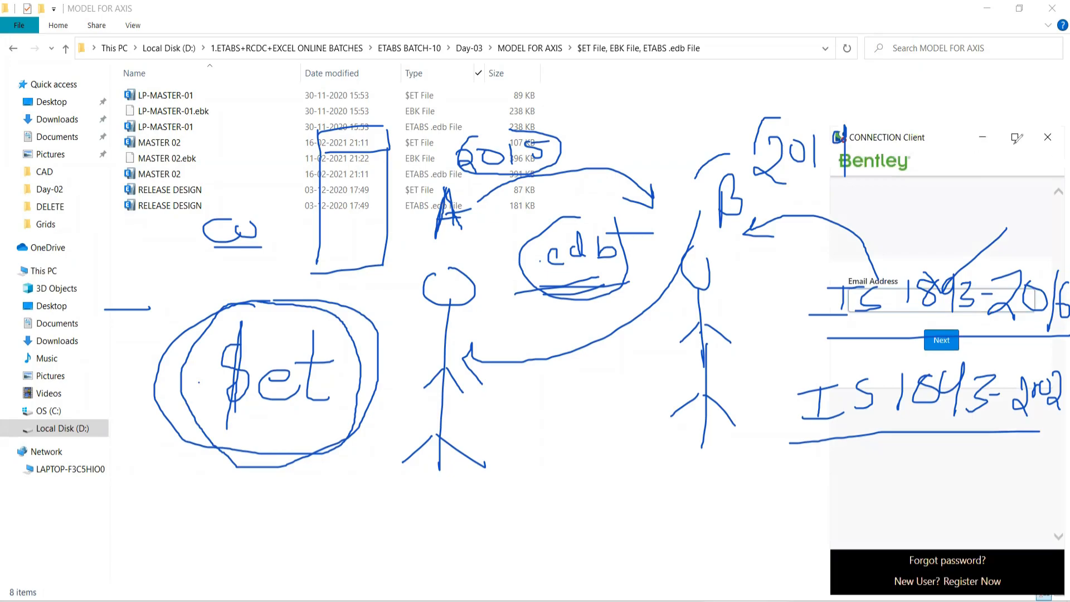
# Close the Bentley CONNECTION Client sign-in window and switch to ETABS to view the beam model
pyautogui.click(932, 131)
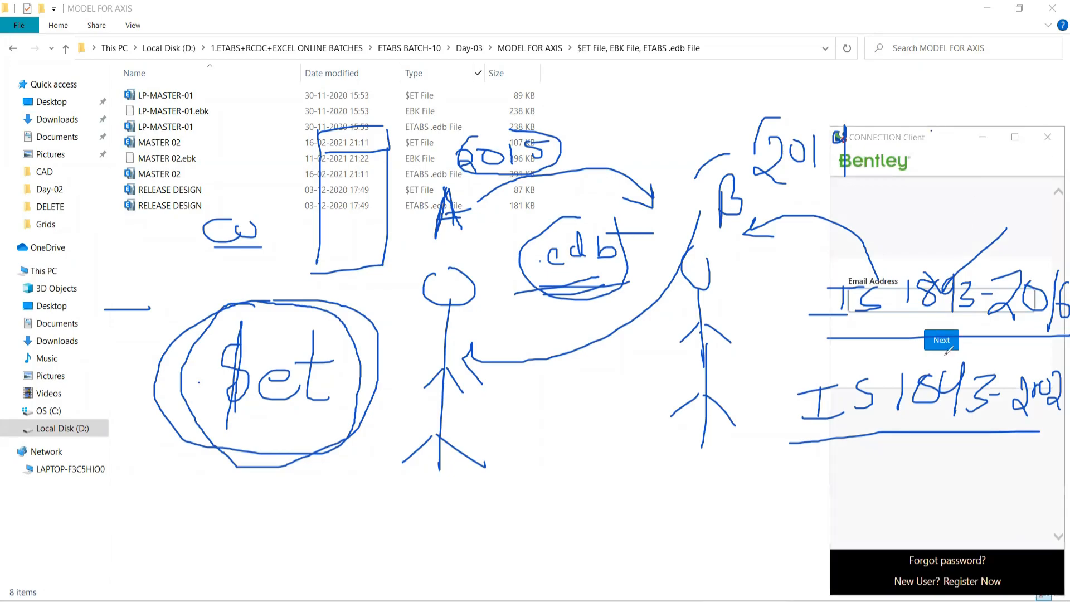
pyautogui.click(1048, 138)
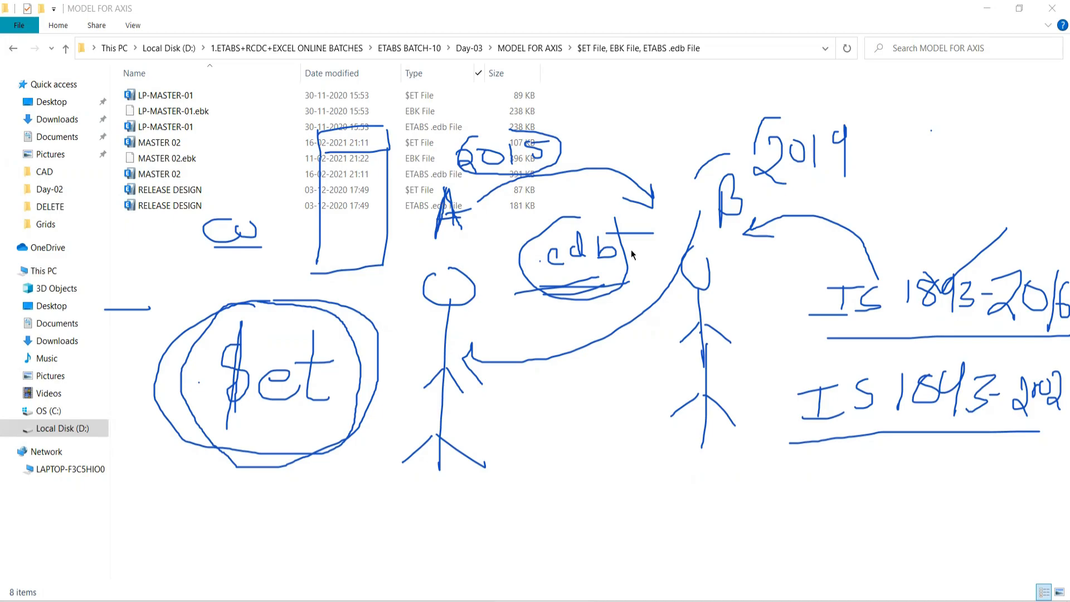
pyautogui.click(751, 55)
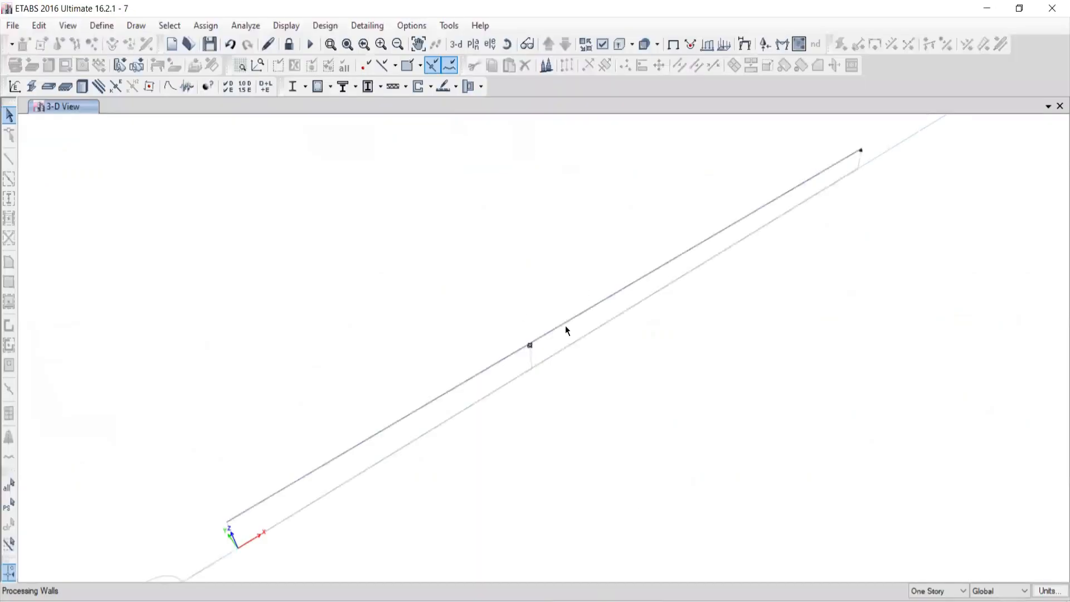
pyautogui.scroll(-5, 566, 330)
pyautogui.moveTo(593, 361); pyautogui.dragTo(544, 306, button='middle')
pyautogui.scroll(5, 533, 287)
pyautogui.scroll(-3, 491, 287)
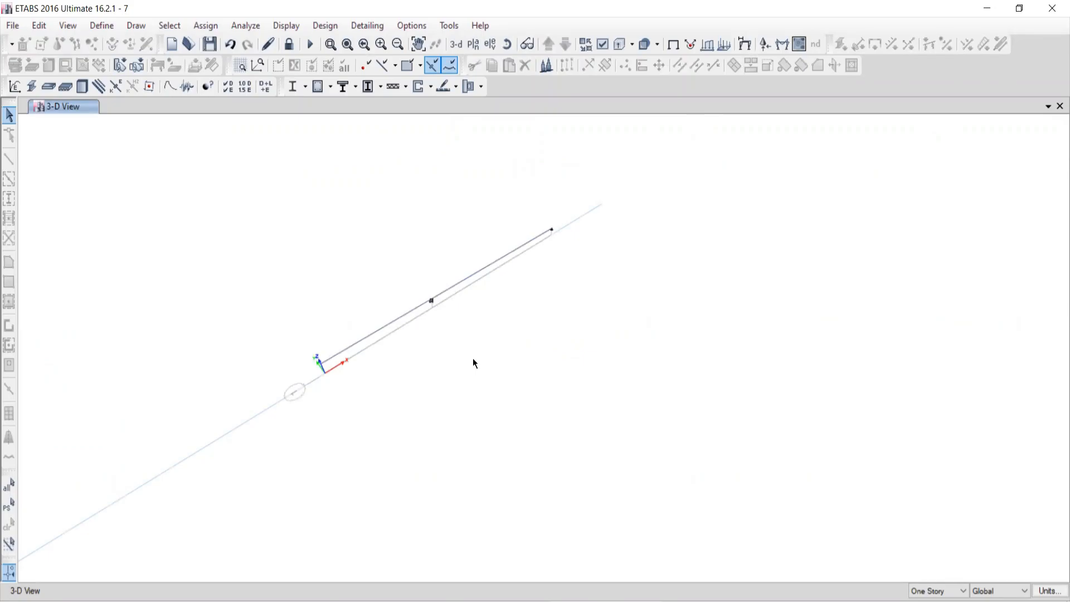
# Switch to File Explorer, open the ETABS 2019 folder inside ETABS BATCH-10\JUNK and copy its path
pyautogui.click(606, 600)
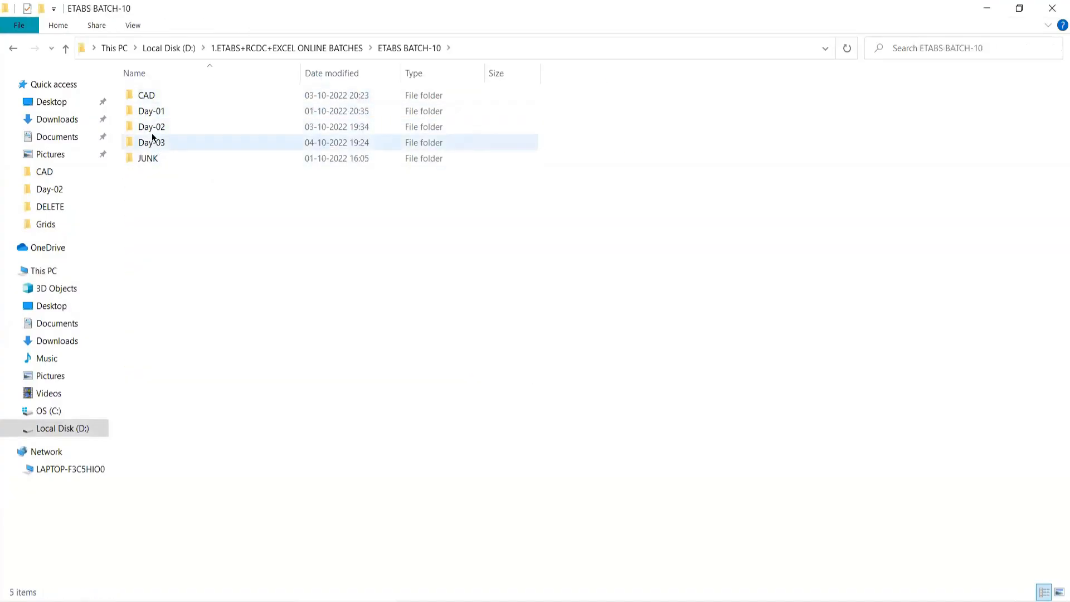
pyautogui.click(146, 96)
pyautogui.doubleClick(146, 96)
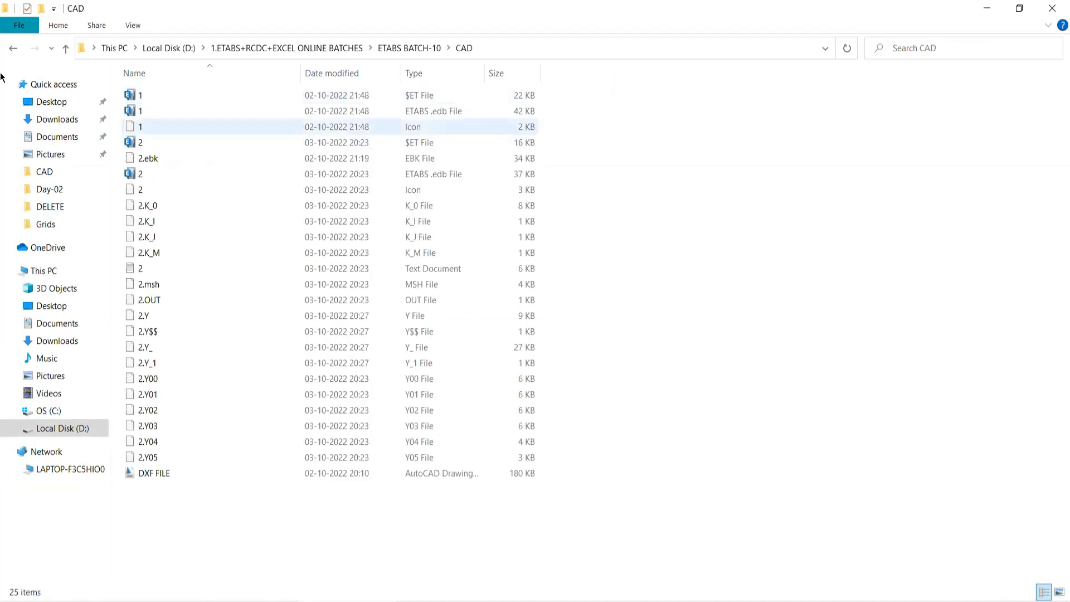
pyautogui.click(14, 50)
pyautogui.doubleClick(159, 160)
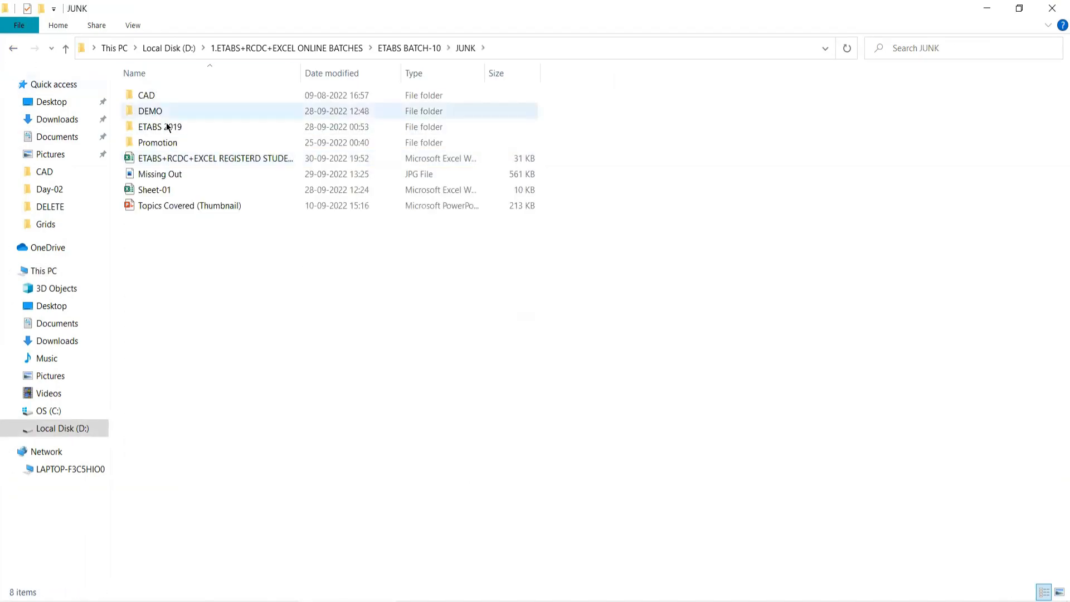
pyautogui.doubleClick(161, 128)
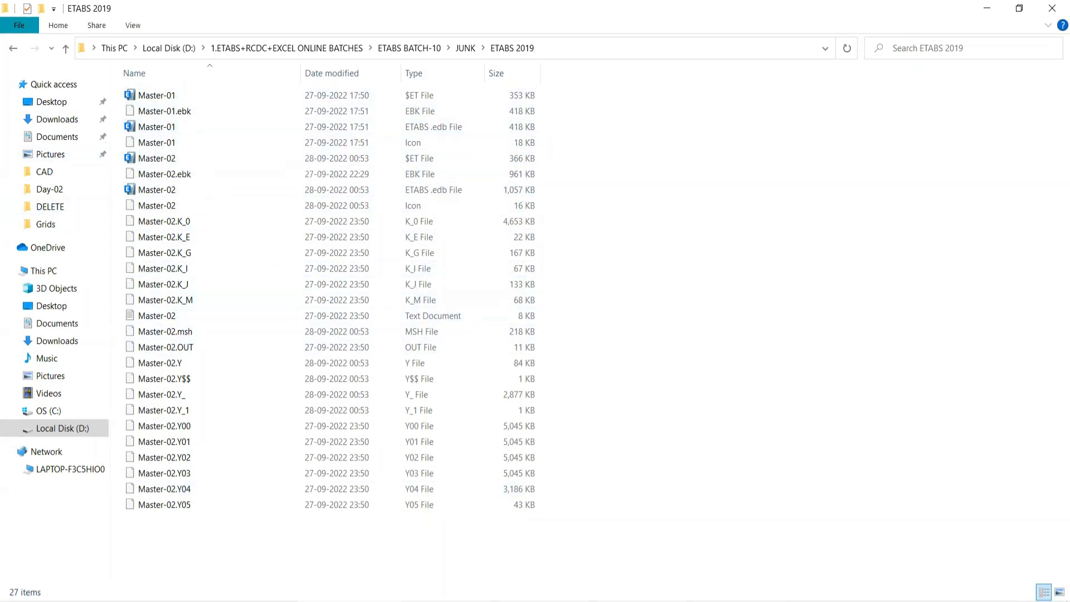
pyautogui.hotkey('alt', 'Tab')
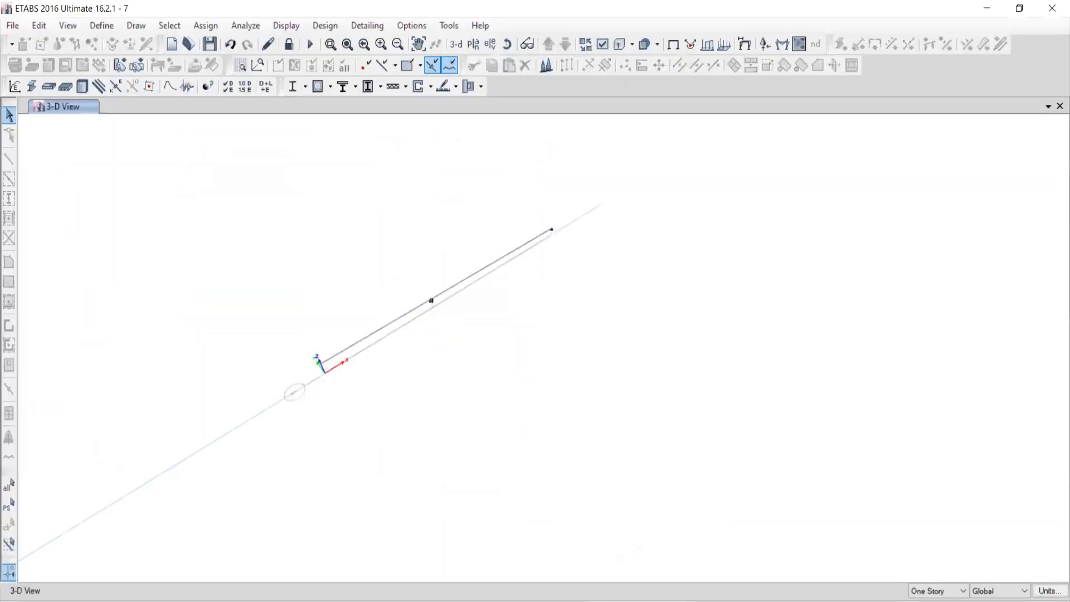
pyautogui.hotkey('alt', 'Tab')
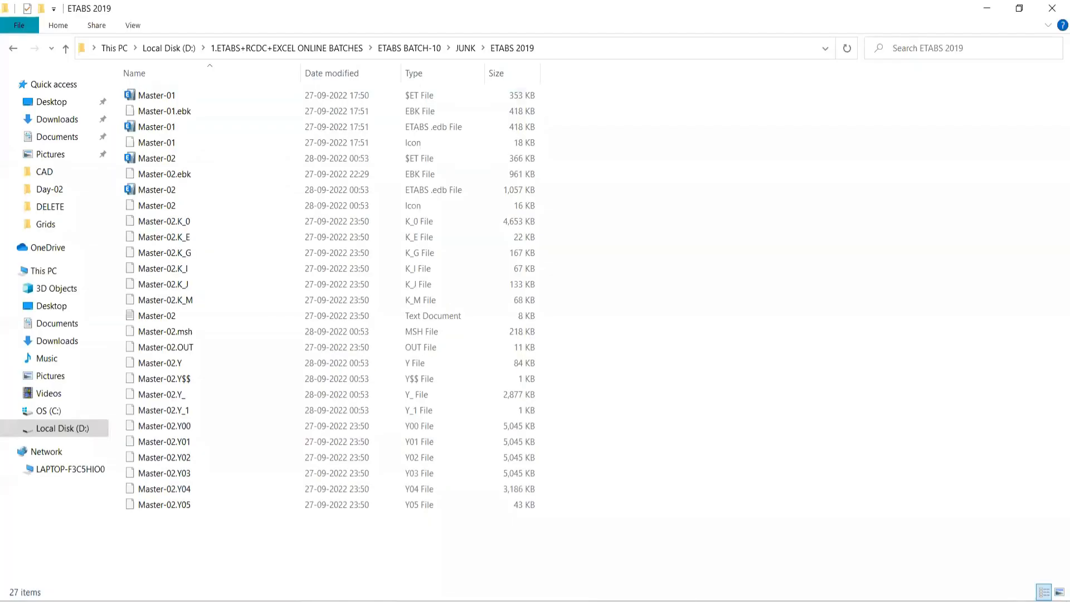
pyautogui.click(555, 47)
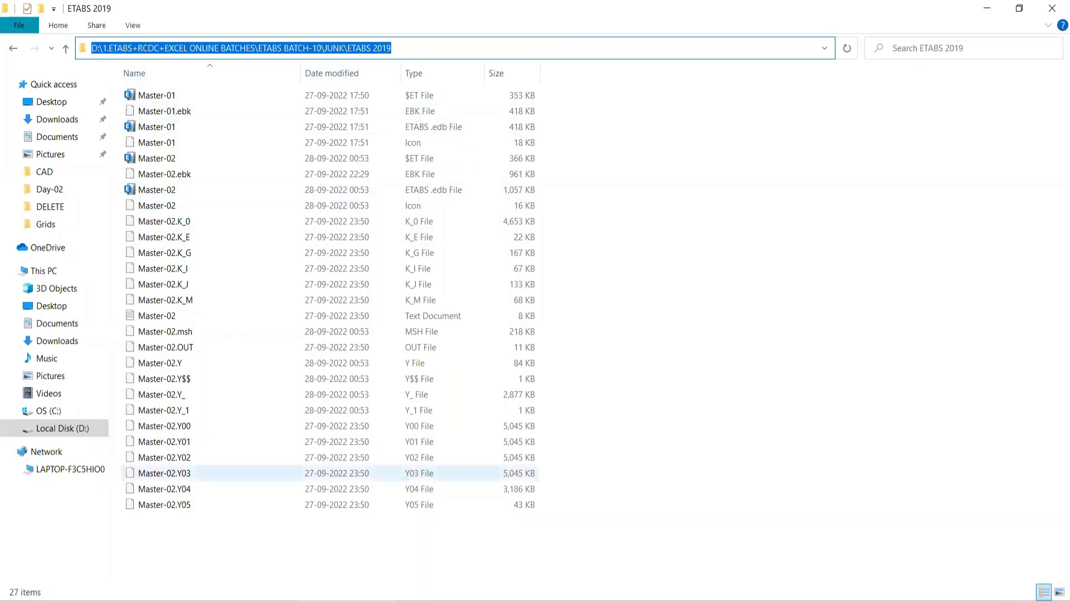
# Start opening a model in ETABS without saving the current one, and browse to D:\1.ETABS+RCDC+EXCEL ONLINE BATCHES\ETABS BATCH-10\JUNK\ETABS 2019
pyautogui.hotkey('alt', 'Tab')
pyautogui.click(13, 26)
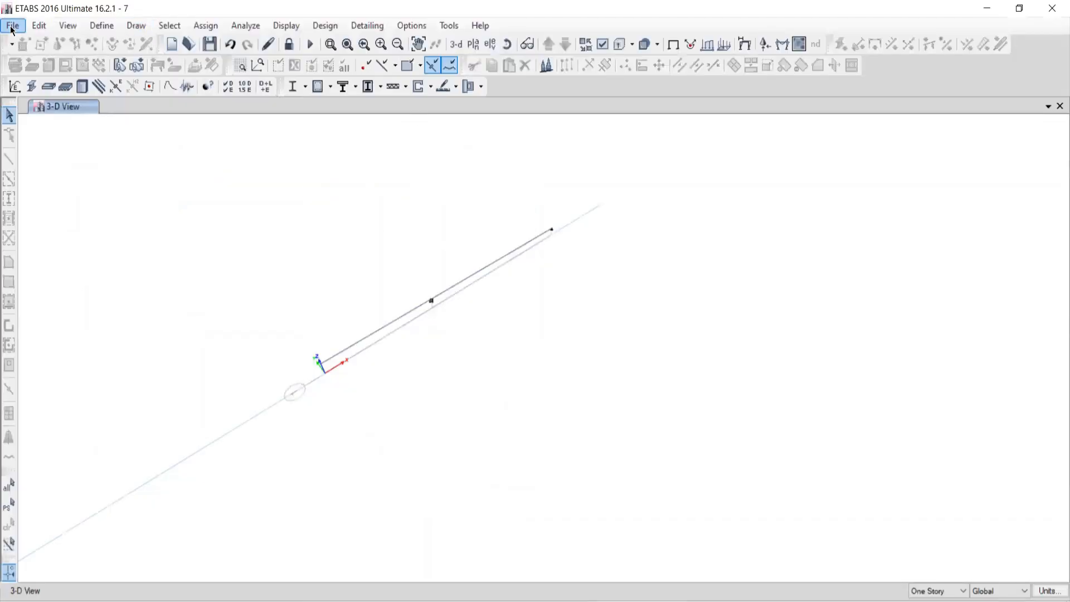
pyautogui.click(37, 62)
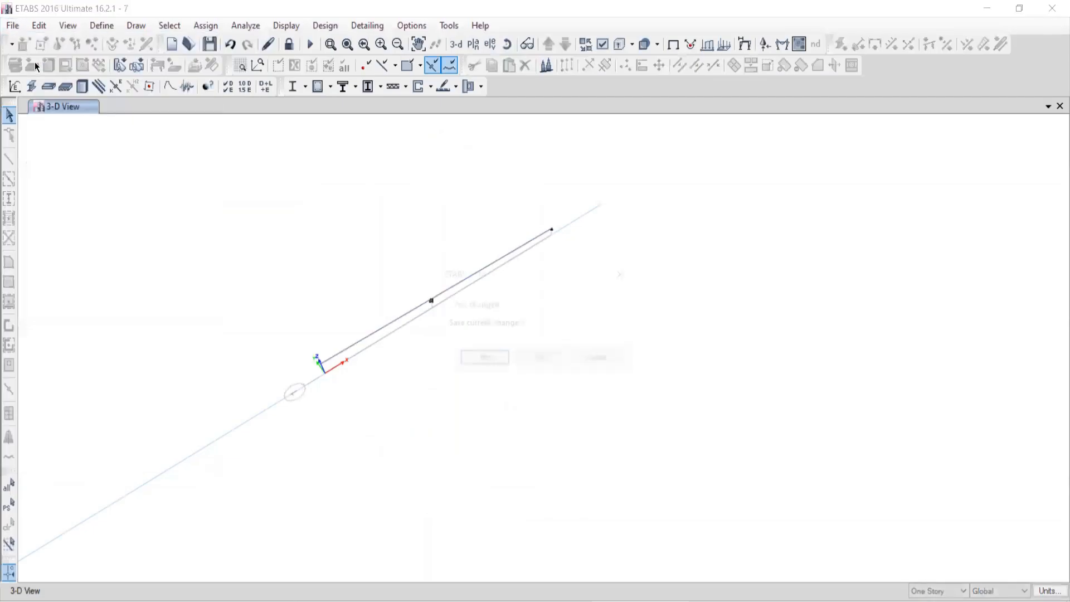
pyautogui.click(533, 360)
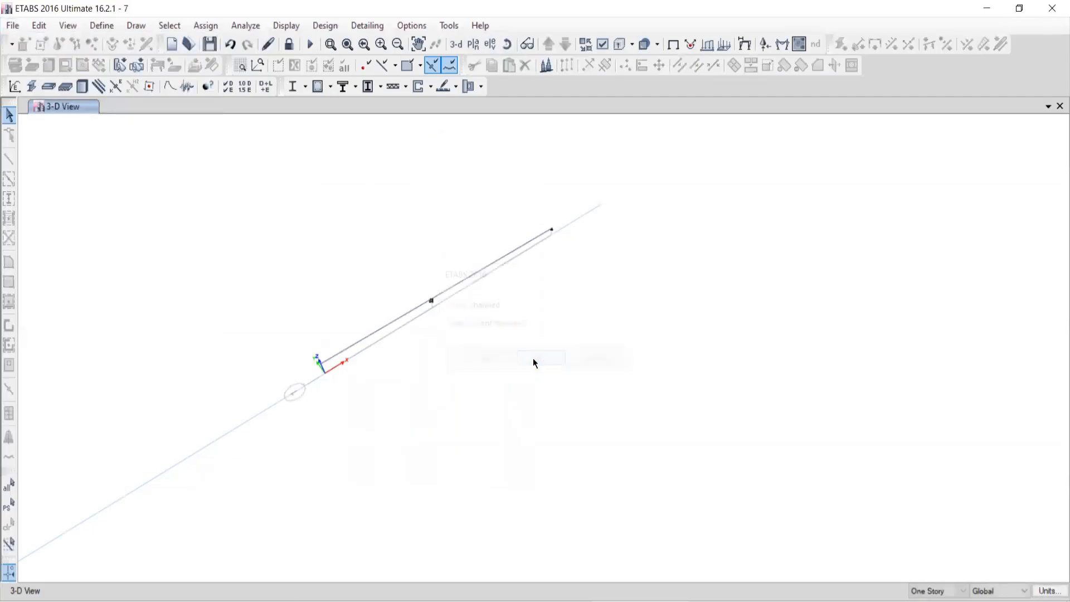
pyautogui.click(322, 37)
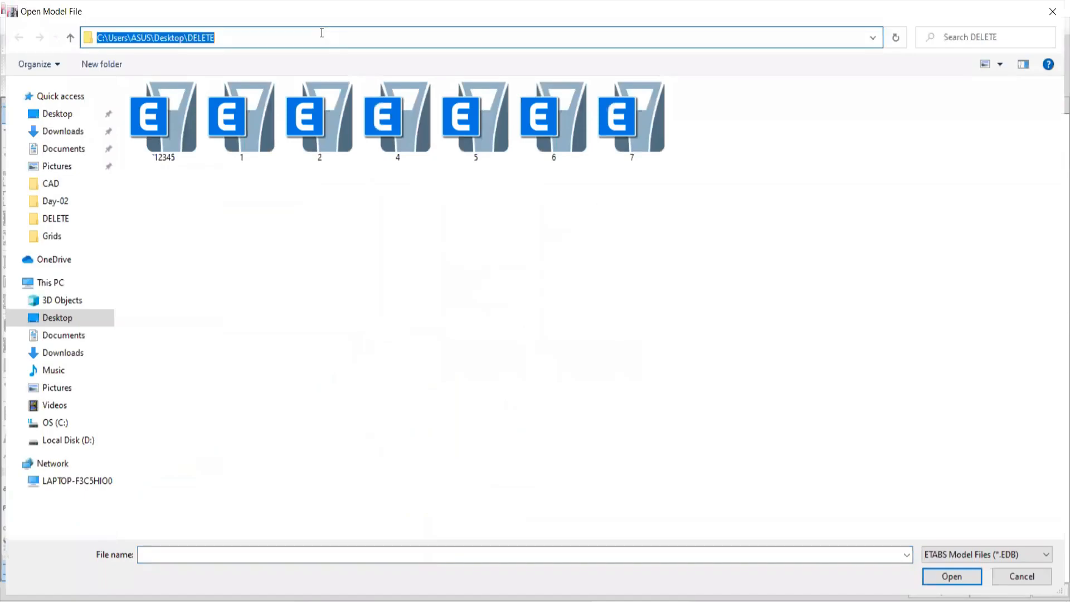
pyautogui.write('D:\\1.ETABS+RCDC+EXCEL ONLINE BATCHES\\ETABS BATCH-10\\JUNK\\ETABS 2019')
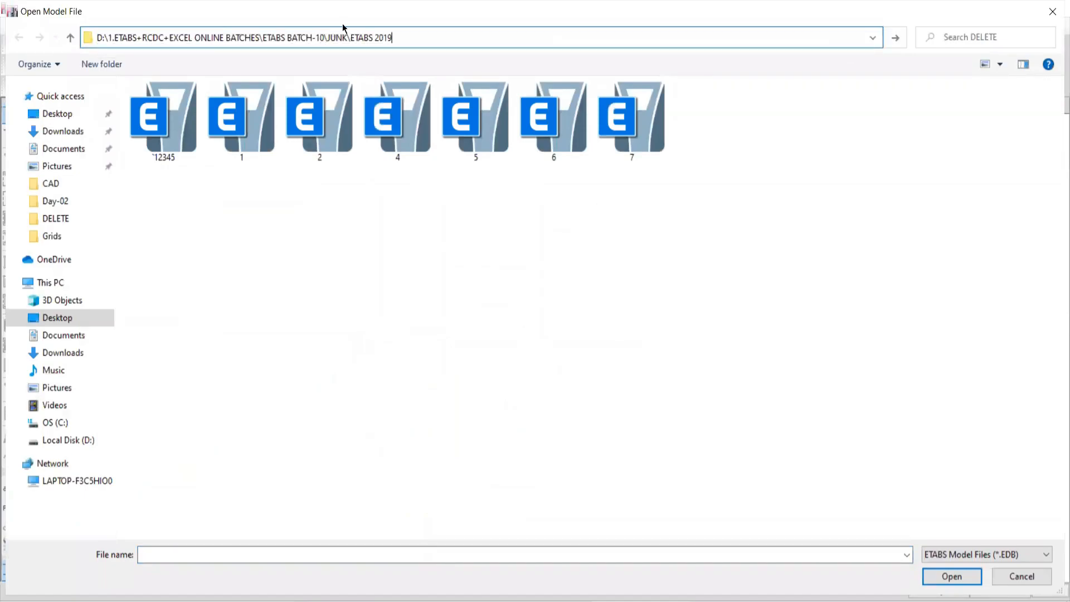
pyautogui.press('Return')
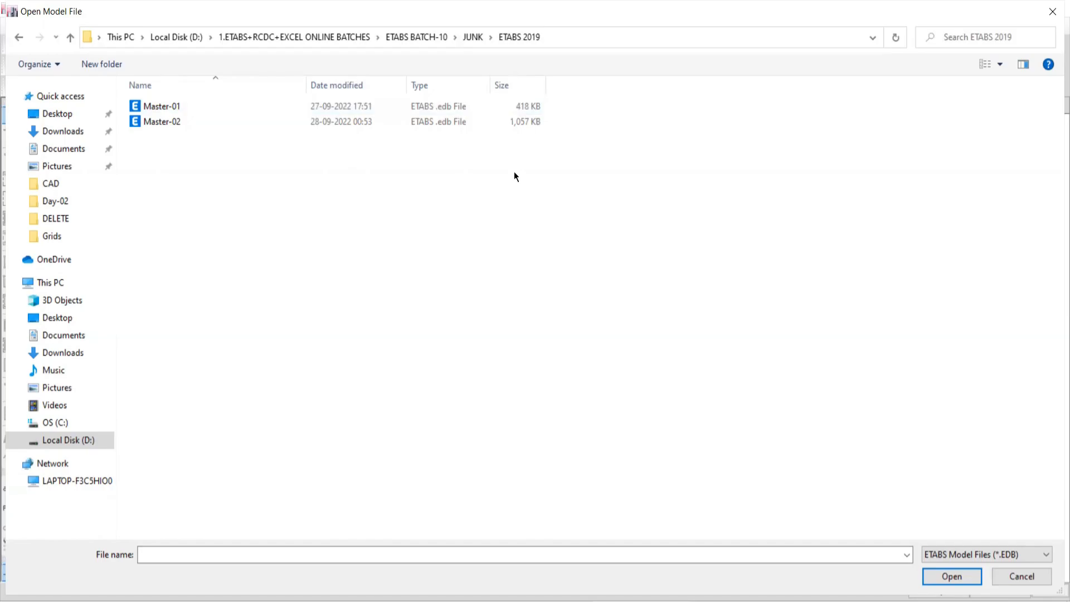
# Try to open the Master-01 .edb model in ETABS 2016 and dismiss the resulting messages
pyautogui.click(362, 109)
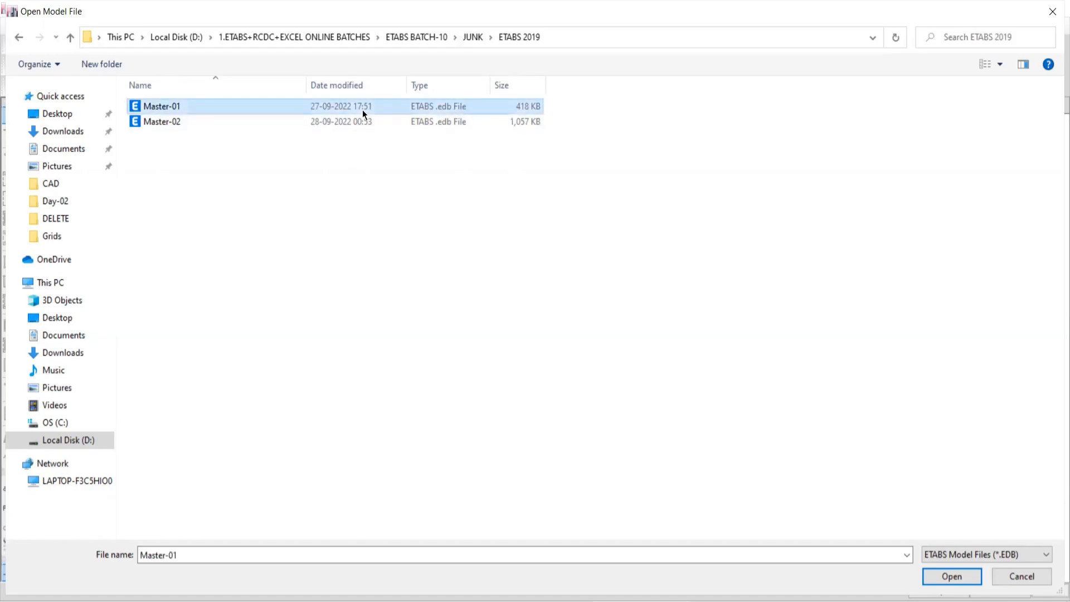
pyautogui.click(951, 576)
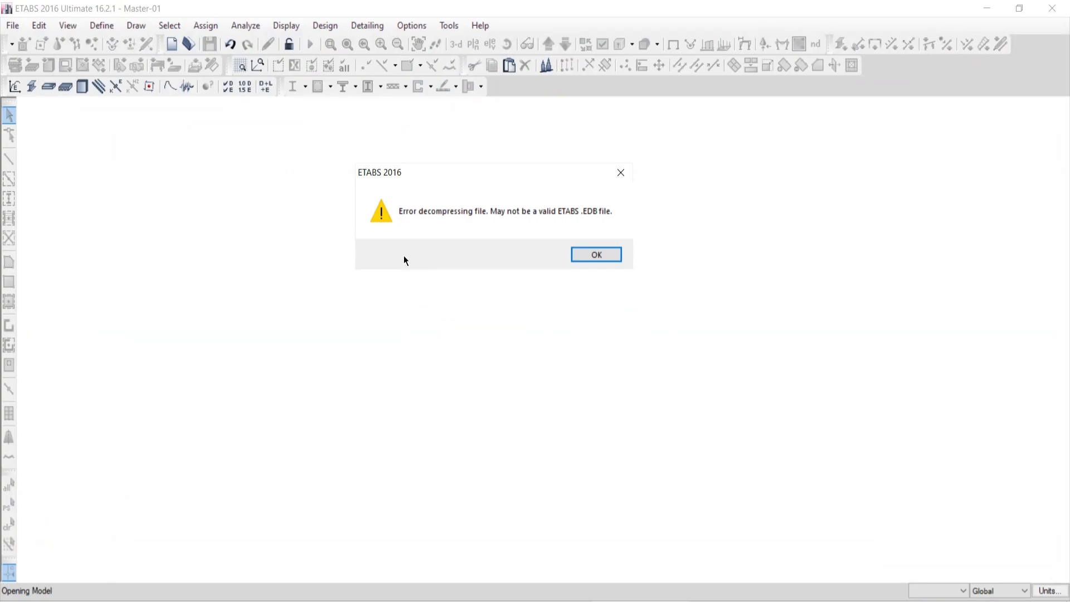
pyautogui.click(619, 171)
pyautogui.click(592, 357)
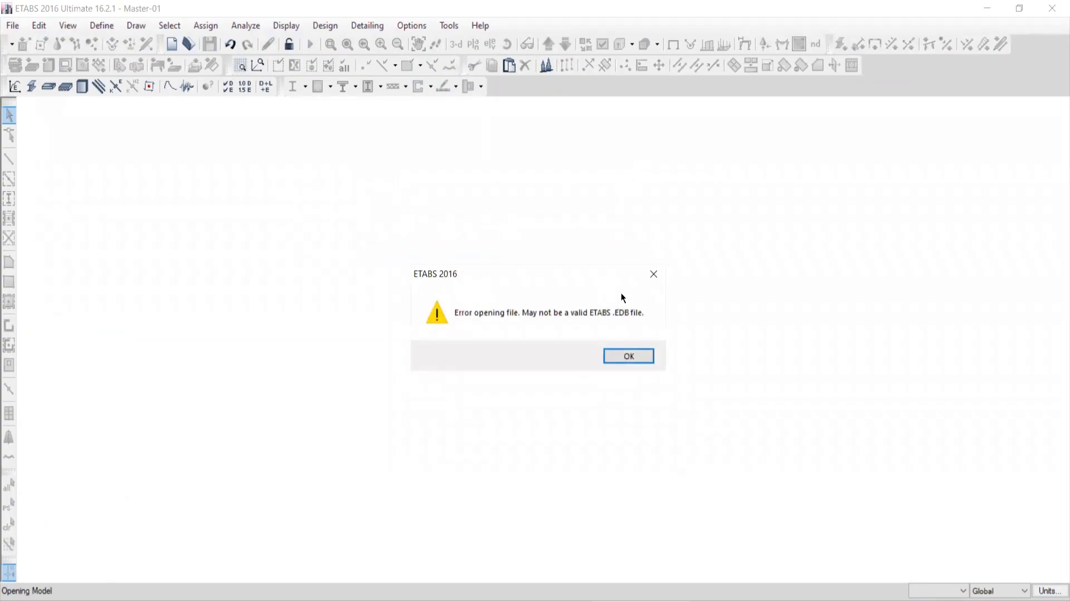
pyautogui.click(617, 361)
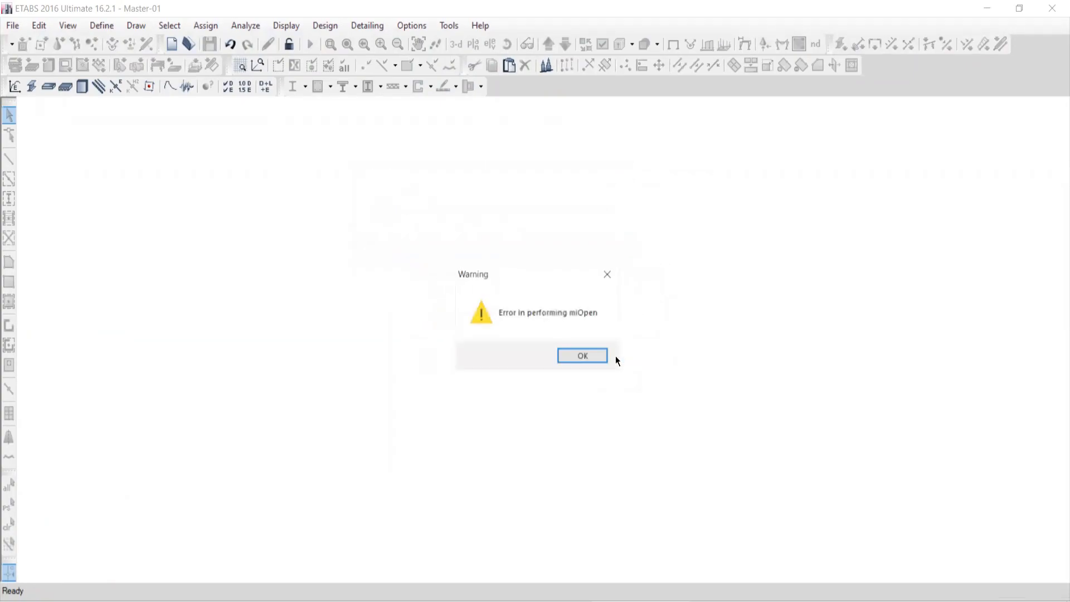
pyautogui.click(608, 274)
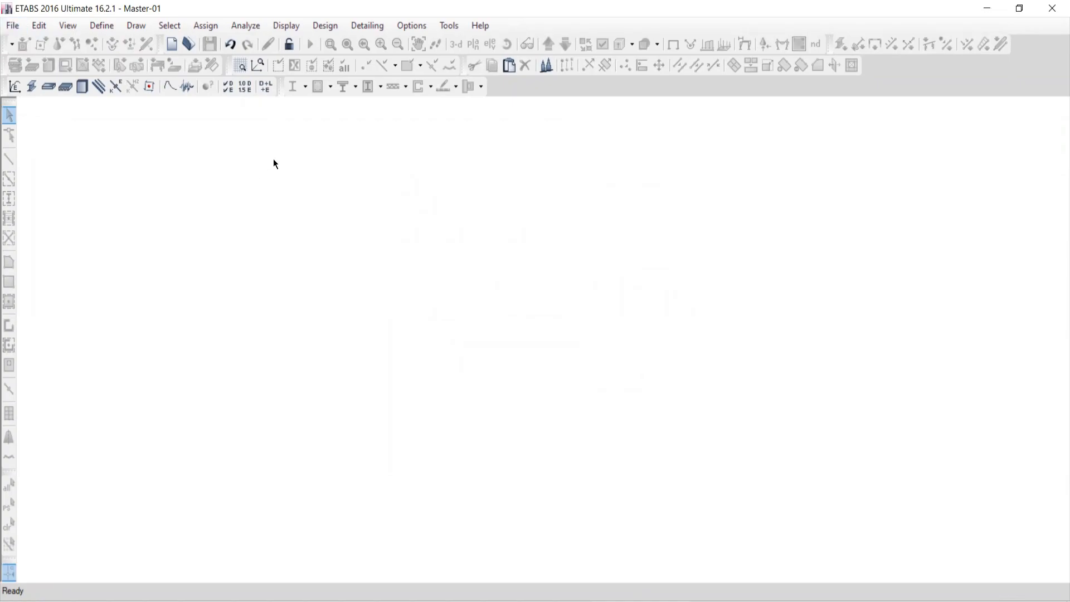
# Import the Master-01 $ET text file from the ETABS 2019 folder as an ETABS .e2k text file
pyautogui.click(14, 28)
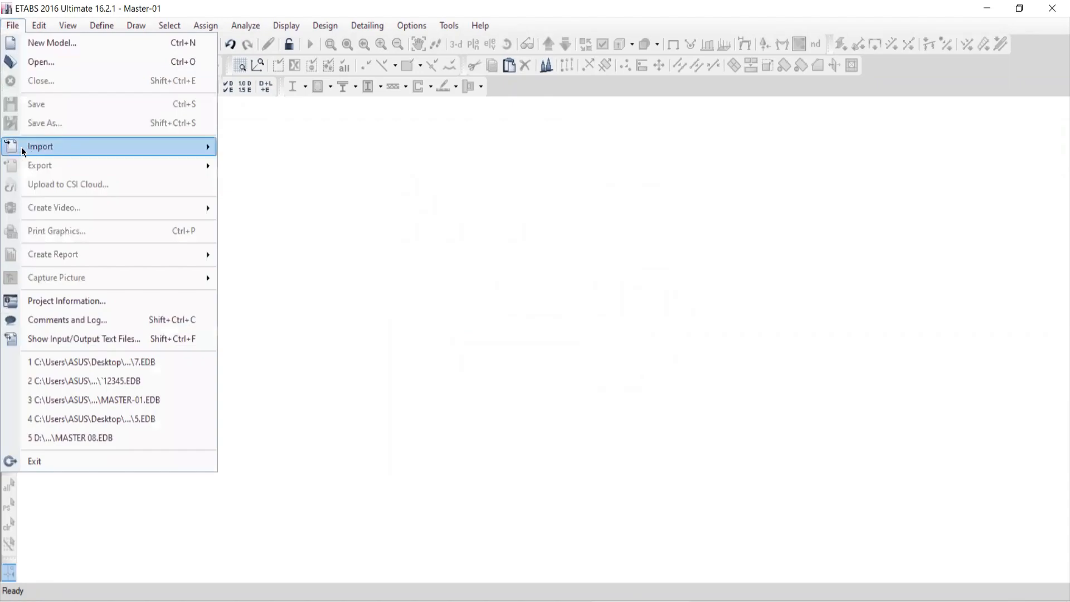
pyautogui.moveTo(22, 148)
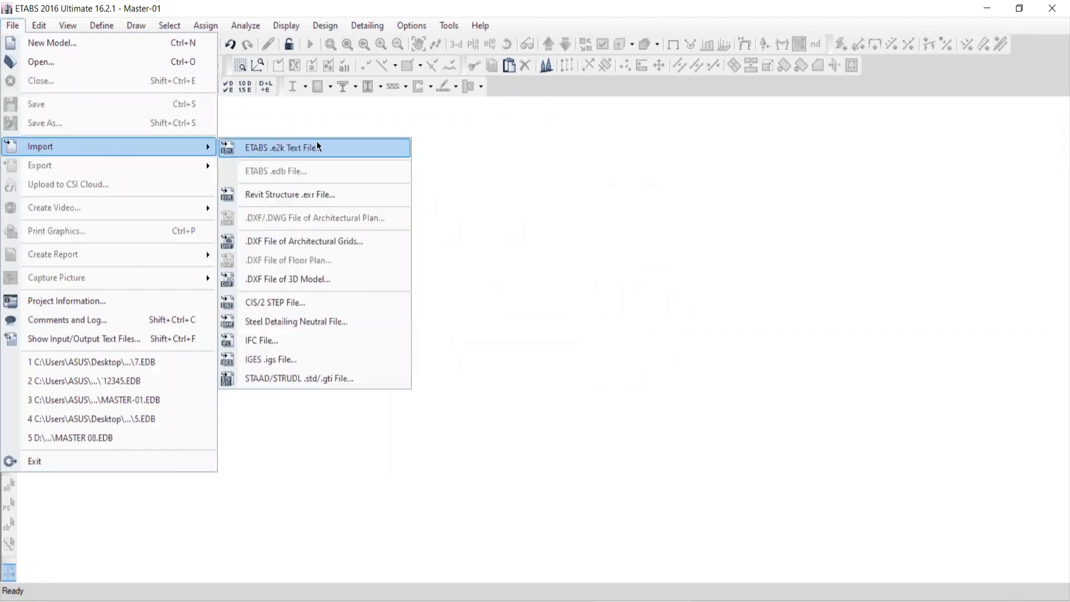
pyautogui.click(259, 150)
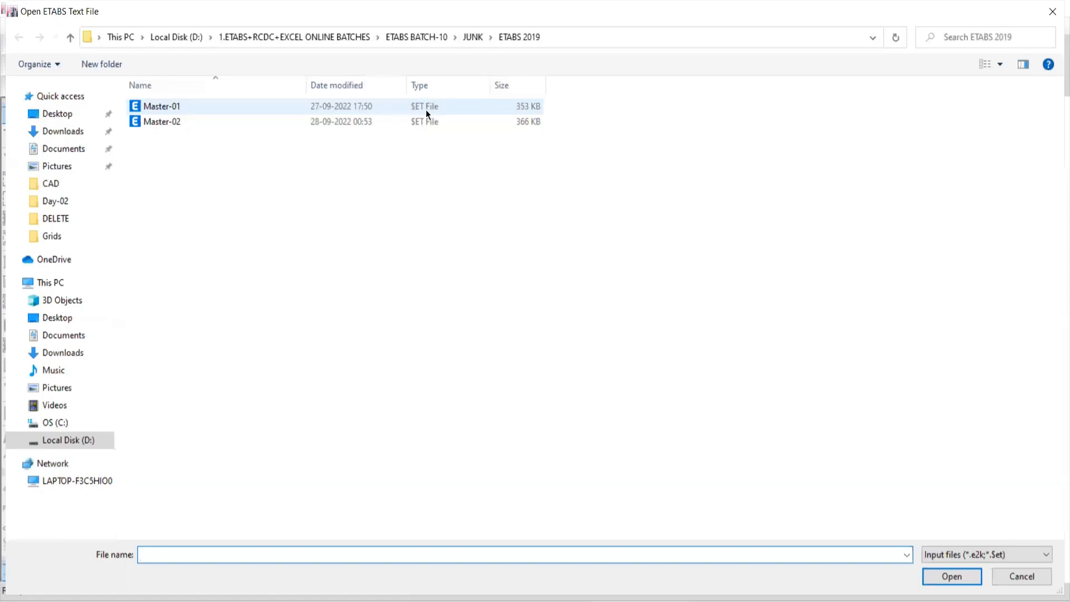
pyautogui.click(185, 106)
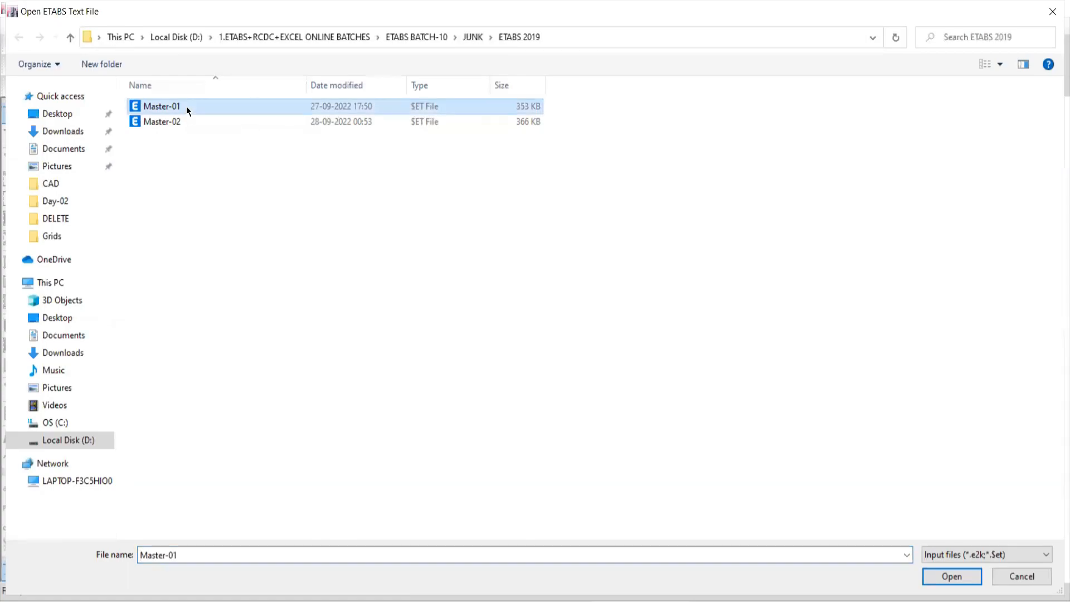
pyautogui.click(953, 577)
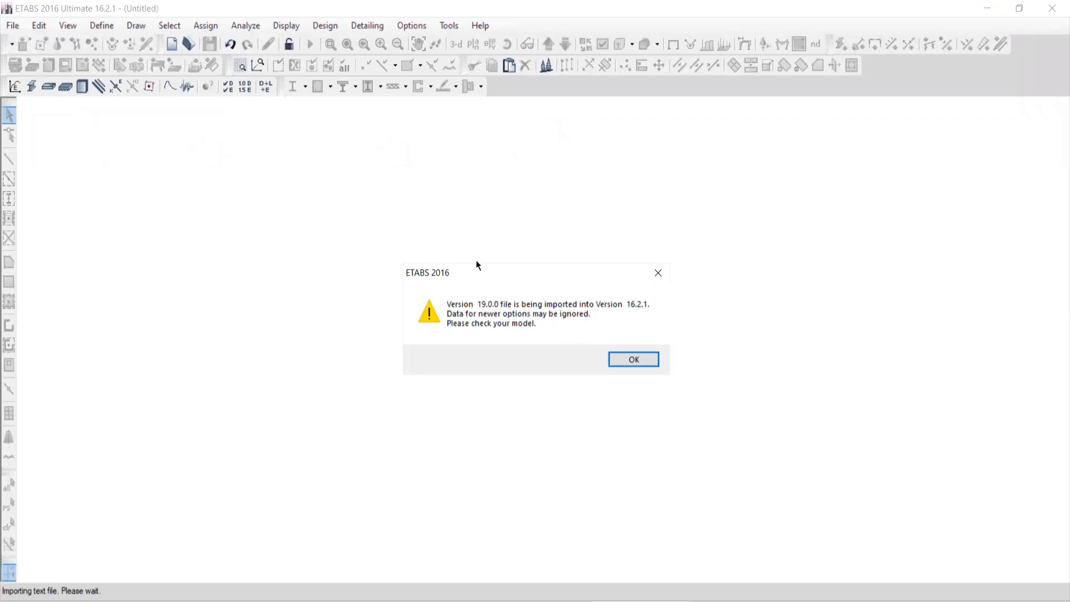
# Acknowledge all version and line-reading messages to complete the text file import, and close the plan view window
pyautogui.moveTo(476, 266); pyautogui.dragTo(377, 188)
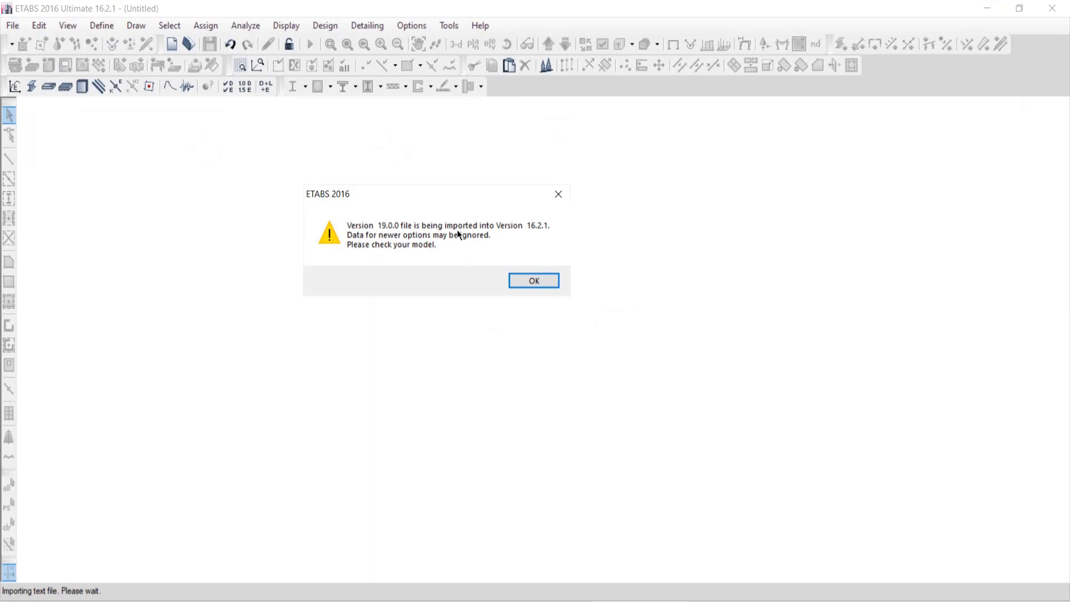
pyautogui.moveTo(391, 195); pyautogui.dragTo(404, 163)
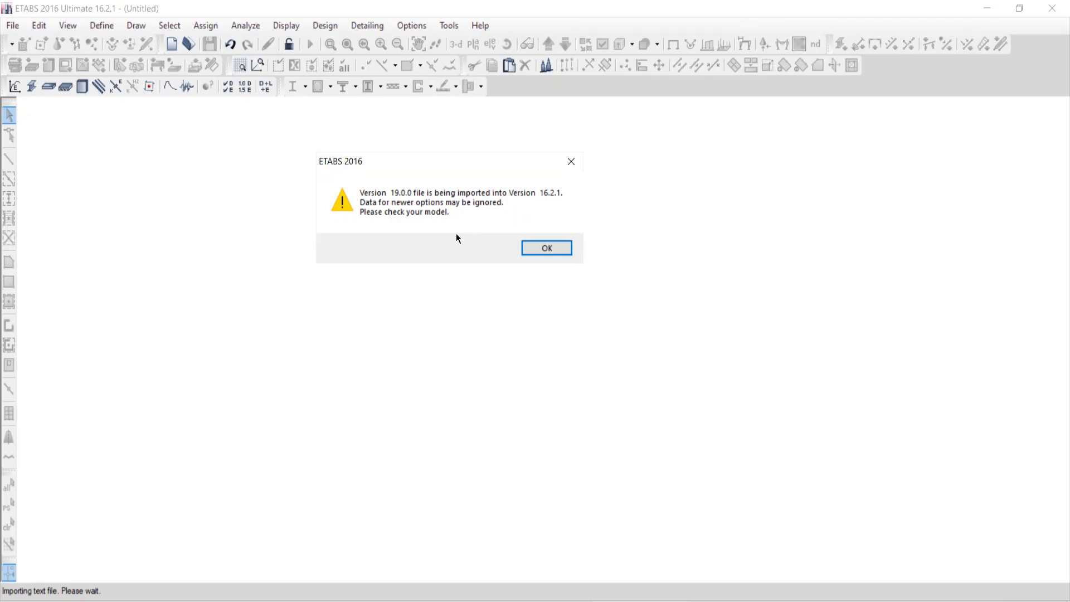
pyautogui.click(536, 251)
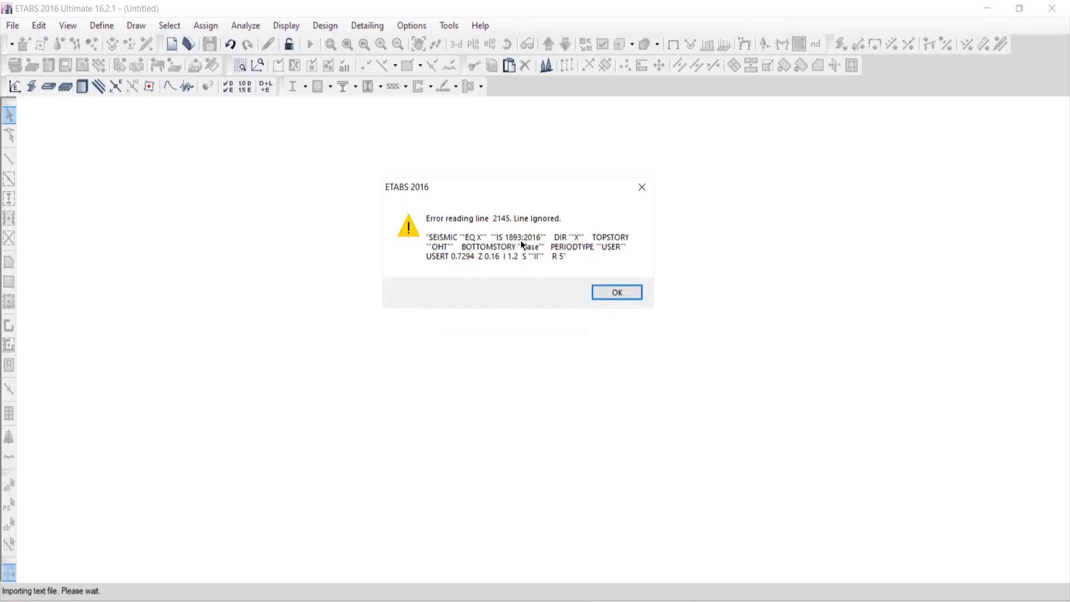
pyautogui.click(610, 297)
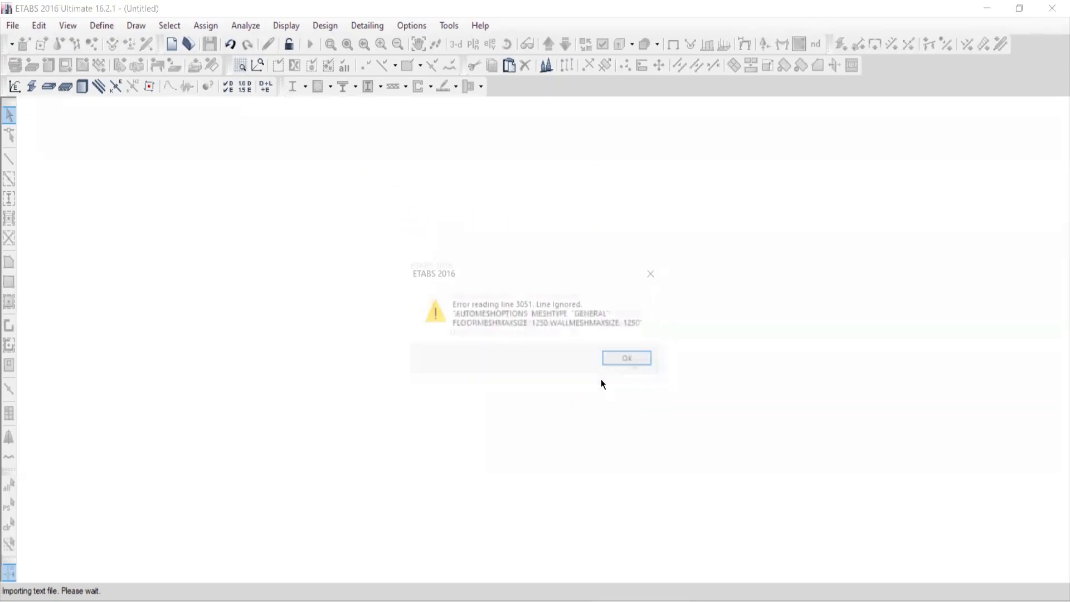
pyautogui.click(619, 359)
pyautogui.click(616, 370)
pyautogui.click(627, 369)
pyautogui.click(631, 366)
pyautogui.click(630, 363)
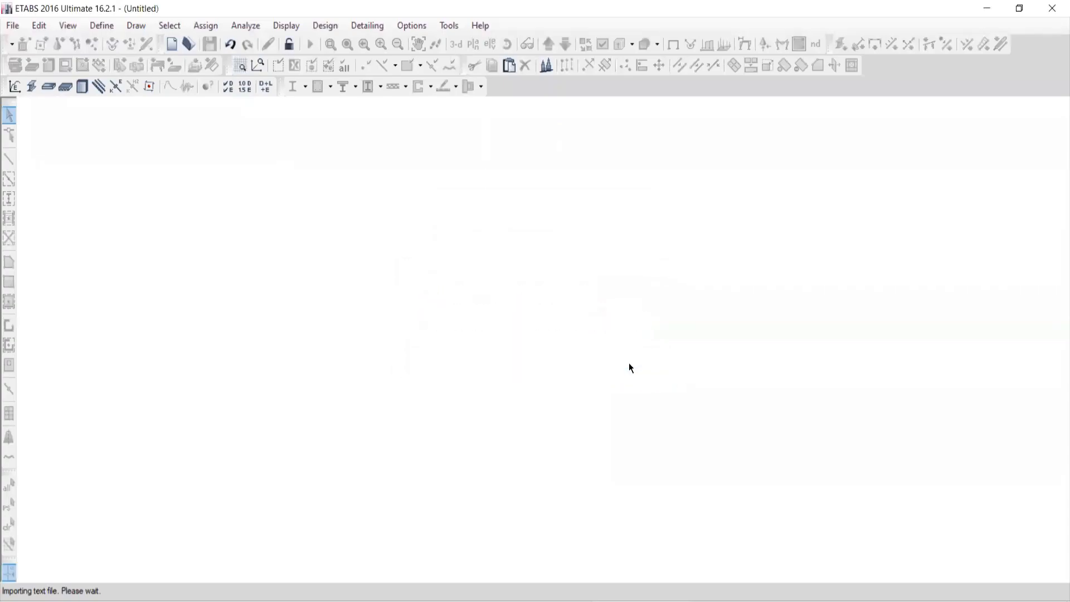
pyautogui.click(630, 362)
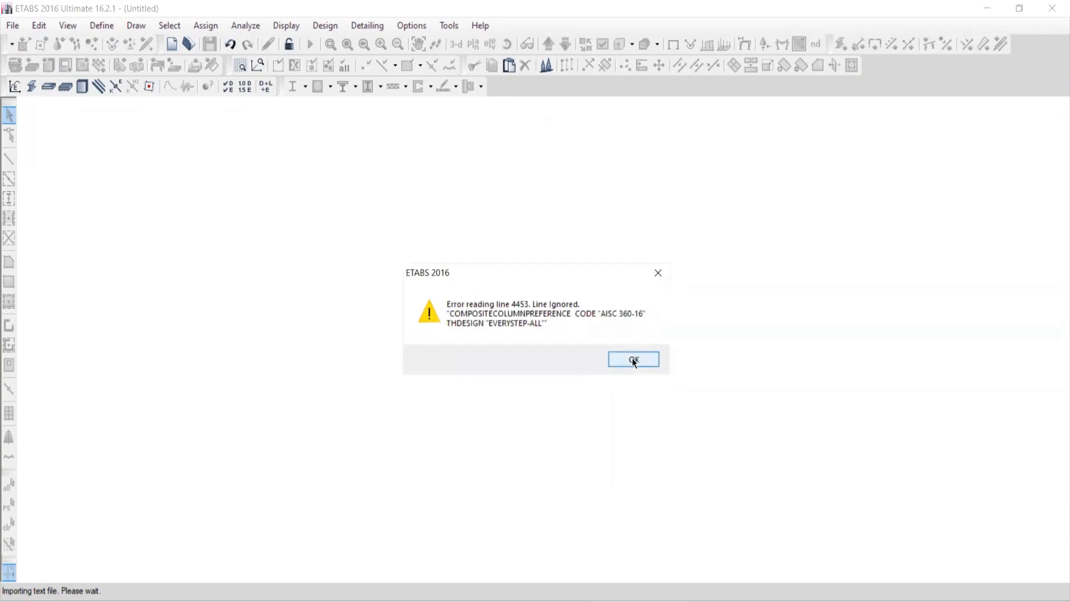
pyautogui.click(633, 360)
pyautogui.click(623, 365)
pyautogui.click(618, 361)
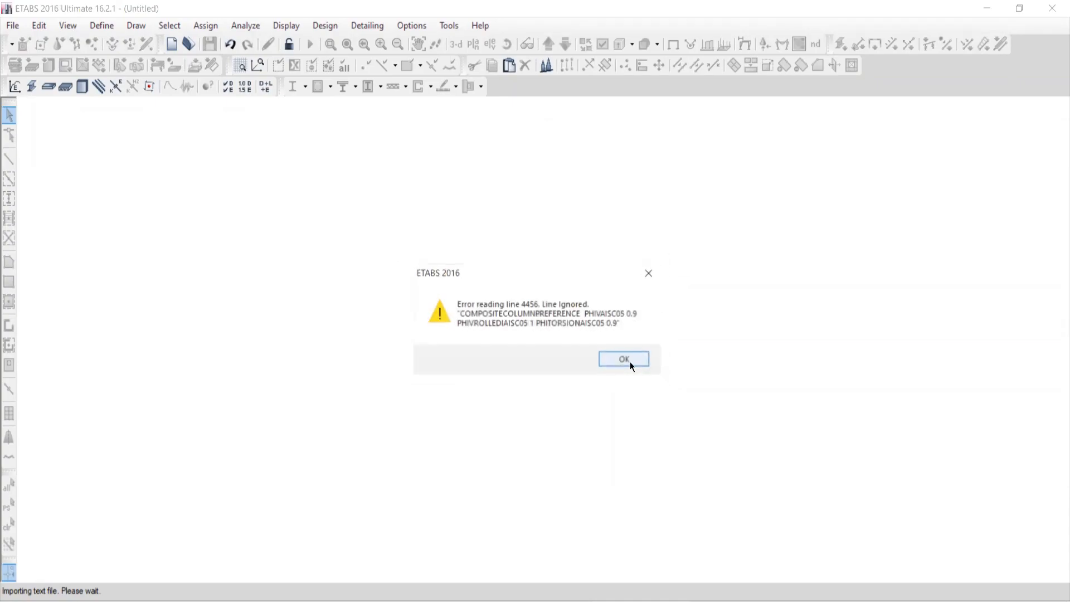
pyautogui.click(620, 362)
pyautogui.click(624, 360)
pyautogui.click(627, 361)
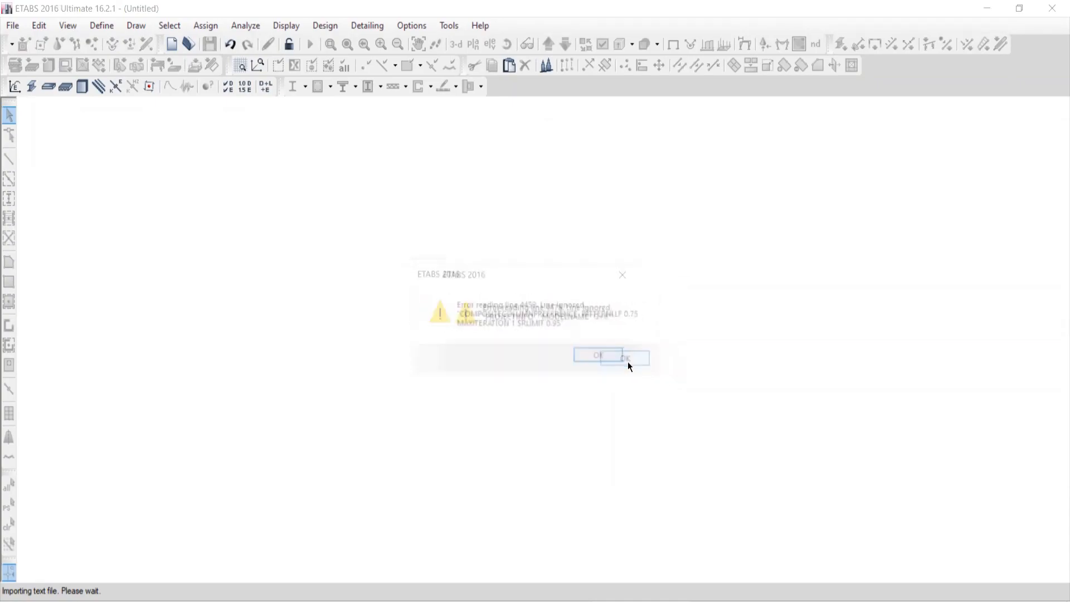
pyautogui.click(595, 355)
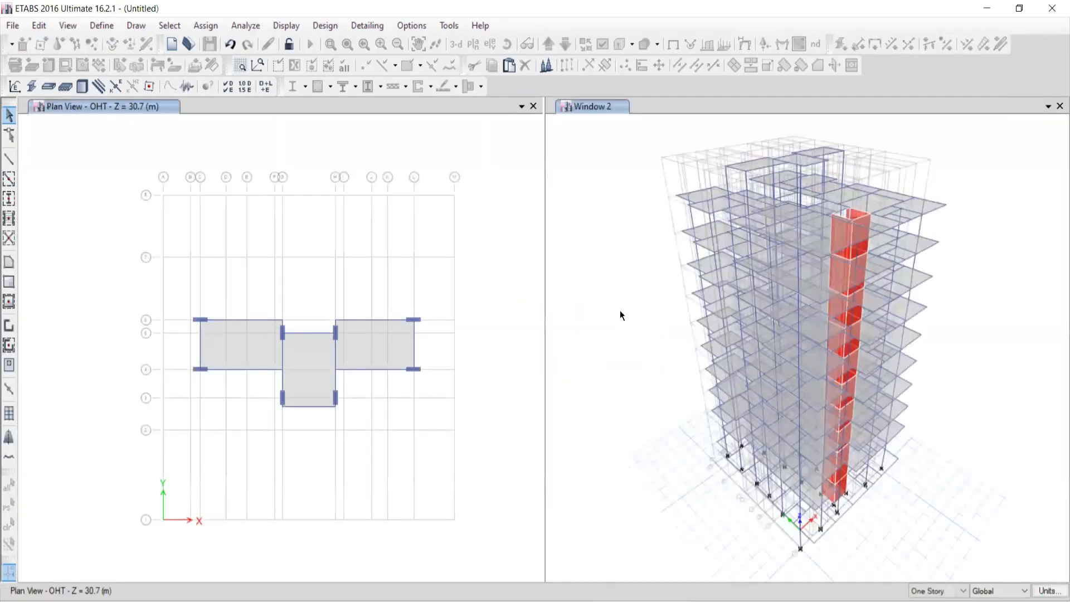
pyautogui.click(533, 106)
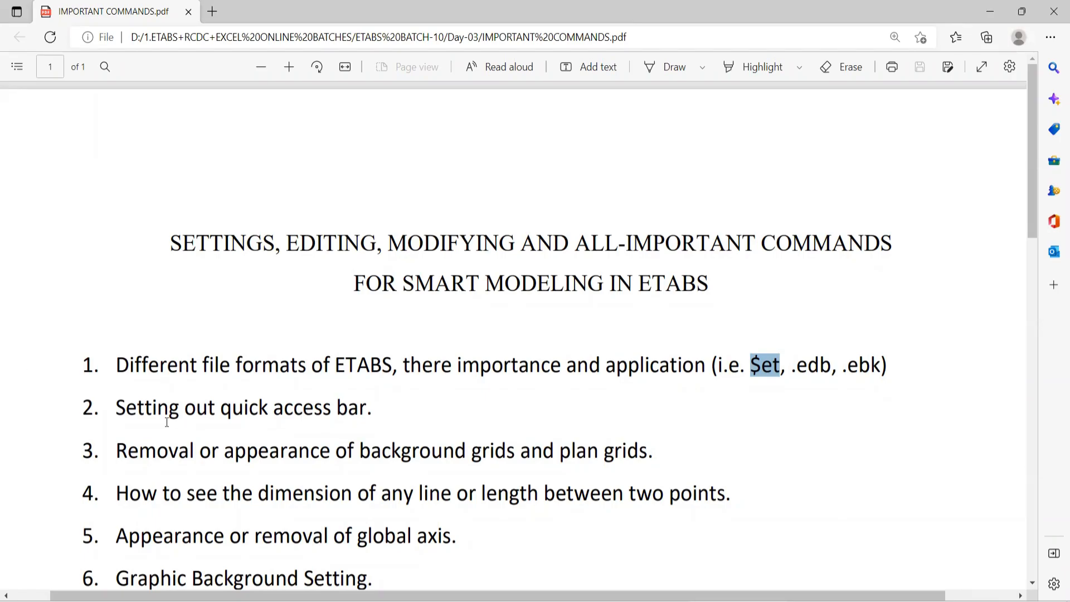
# Highlight the topic "Setting out quick access bar" in the IMPORTANT COMMANDS PDF and switch back to ETABS
pyautogui.moveTo(114, 408); pyautogui.dragTo(358, 409)
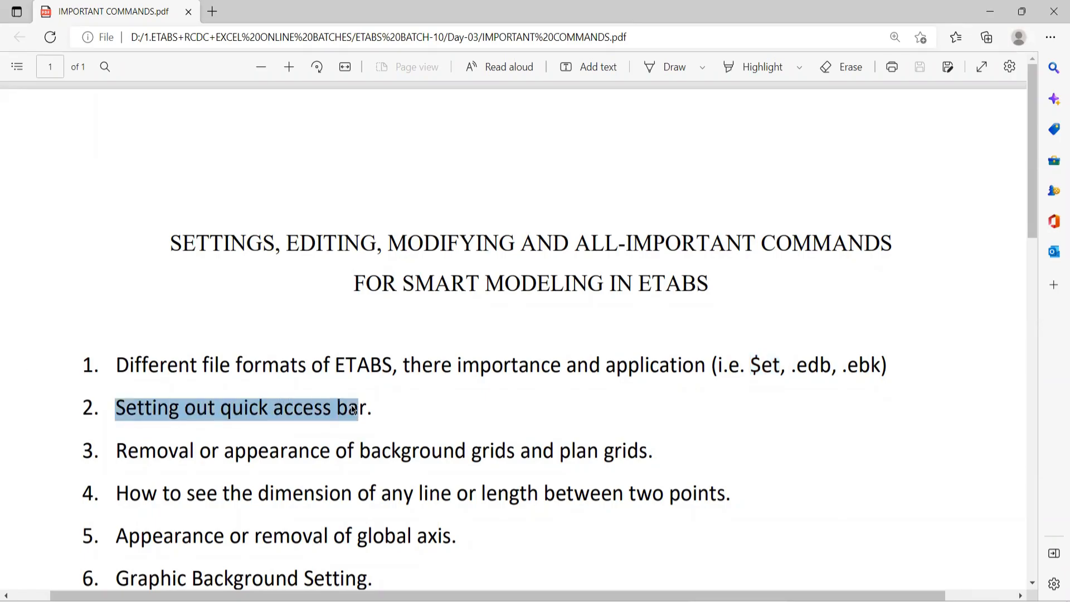
pyautogui.hotkey('alt', 'Tab')
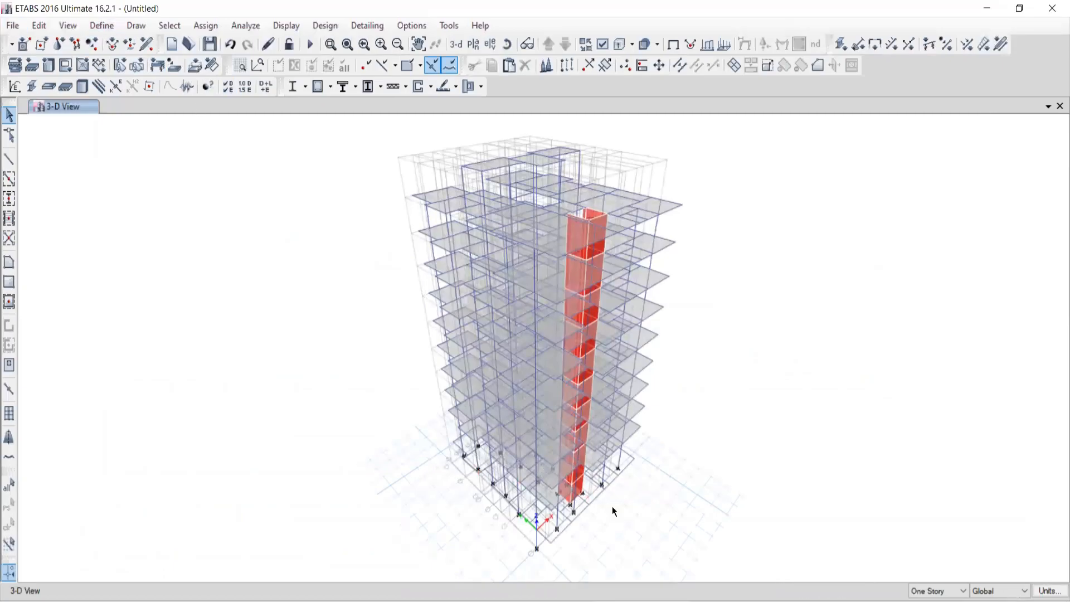
# Outline the menu names and the toolbar icons with the on-screen drawing pen, and erase the annotations
pyautogui.hotkey('ctrl', 'alt', 'g')
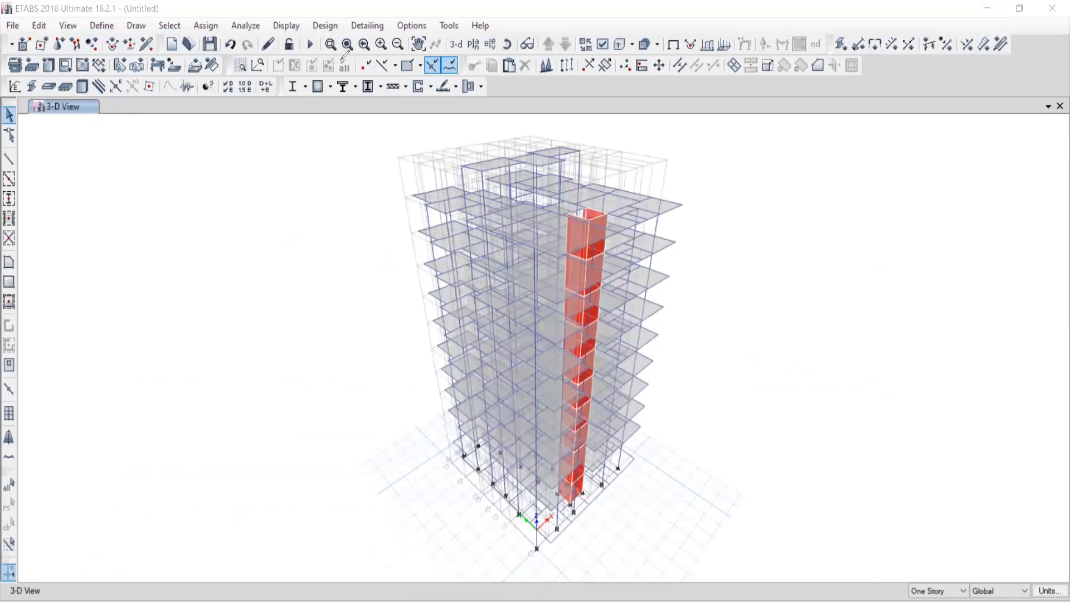
pyautogui.moveTo(14, 14)
pyautogui.mouseDown()
pyautogui.moveTo(131, 40)
pyautogui.moveTo(530, 37)
pyautogui.moveTo(445, 12)
pyautogui.moveTo(273, 3)
pyautogui.mouseUp()
pyautogui.moveTo(209, 7)
pyautogui.mouseDown()
pyautogui.moveTo(12, 6)
pyautogui.moveTo(2, 16)
pyautogui.mouseUp()
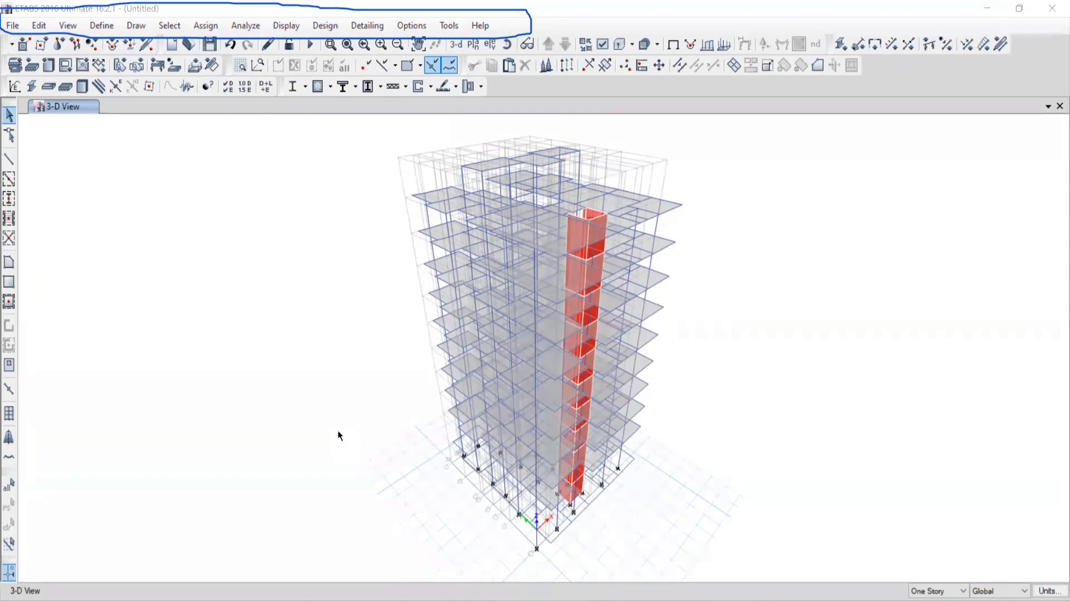
pyautogui.moveTo(543, 10); pyautogui.dragTo(574, 1)
pyautogui.moveTo(562, 5); pyautogui.dragTo(563, 26)
pyautogui.moveTo(577, 12)
pyautogui.mouseDown()
pyautogui.moveTo(578, 22)
pyautogui.moveTo(607, 23)
pyautogui.mouseUp()
pyautogui.moveTo(617, 22); pyautogui.dragTo(644, 12)
pyautogui.moveTo(23, 34)
pyautogui.mouseDown()
pyautogui.moveTo(9, 35)
pyautogui.moveTo(4, 70)
pyautogui.moveTo(282, 88)
pyautogui.mouseUp()
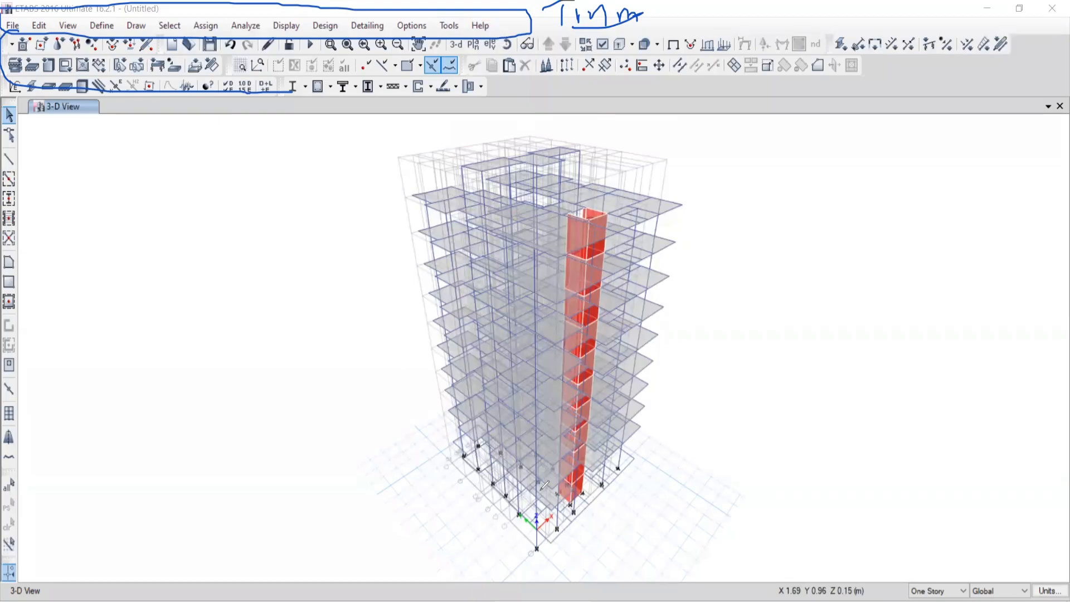
pyautogui.press('e')
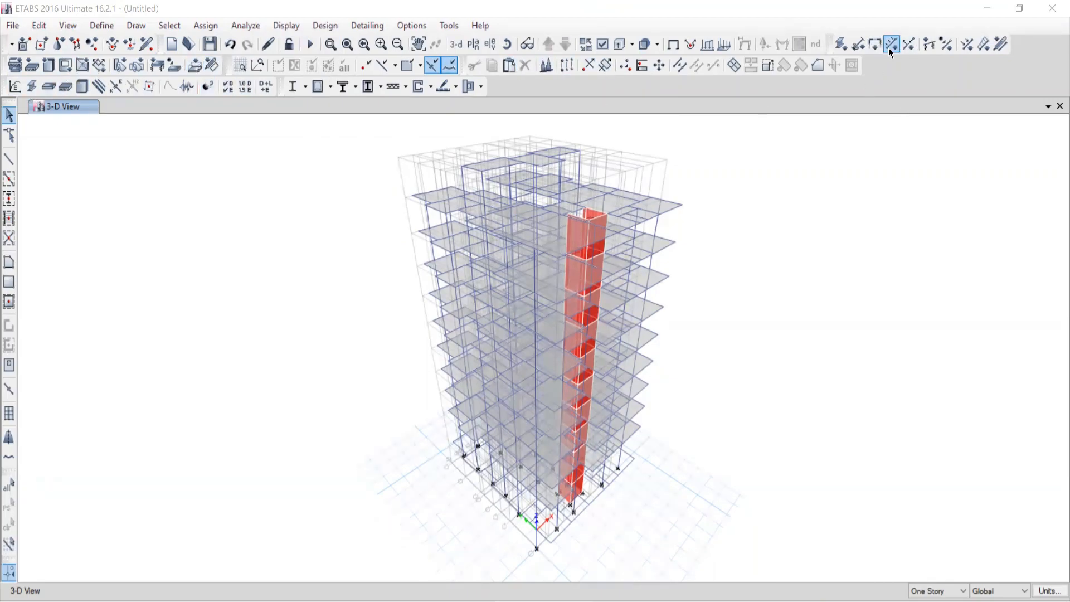
# View the distributed frame load assignment settings and close them without assigning a load
pyautogui.click(984, 48)
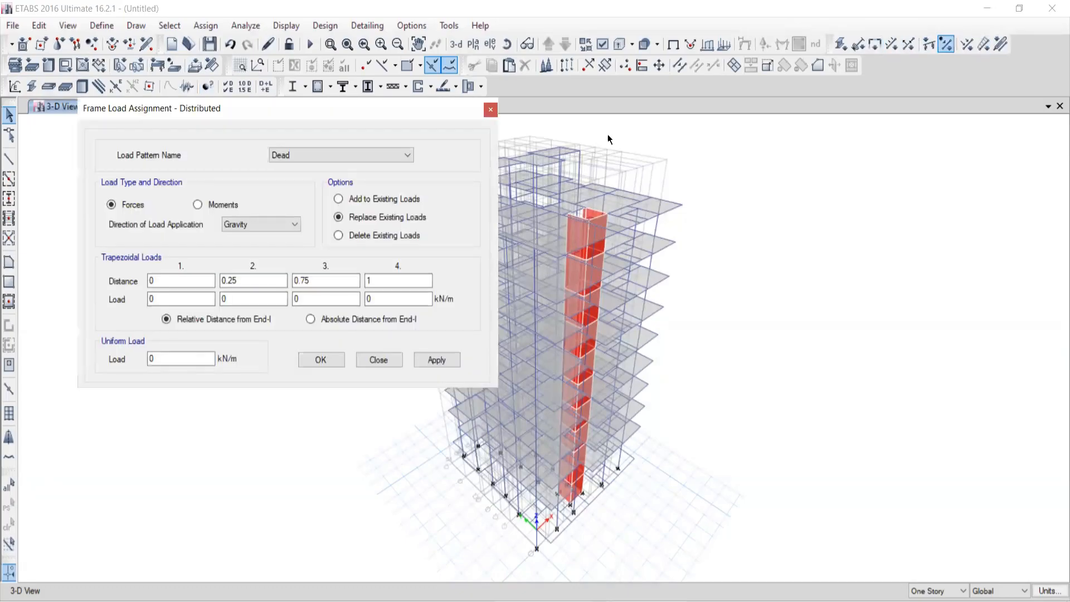
pyautogui.click(489, 111)
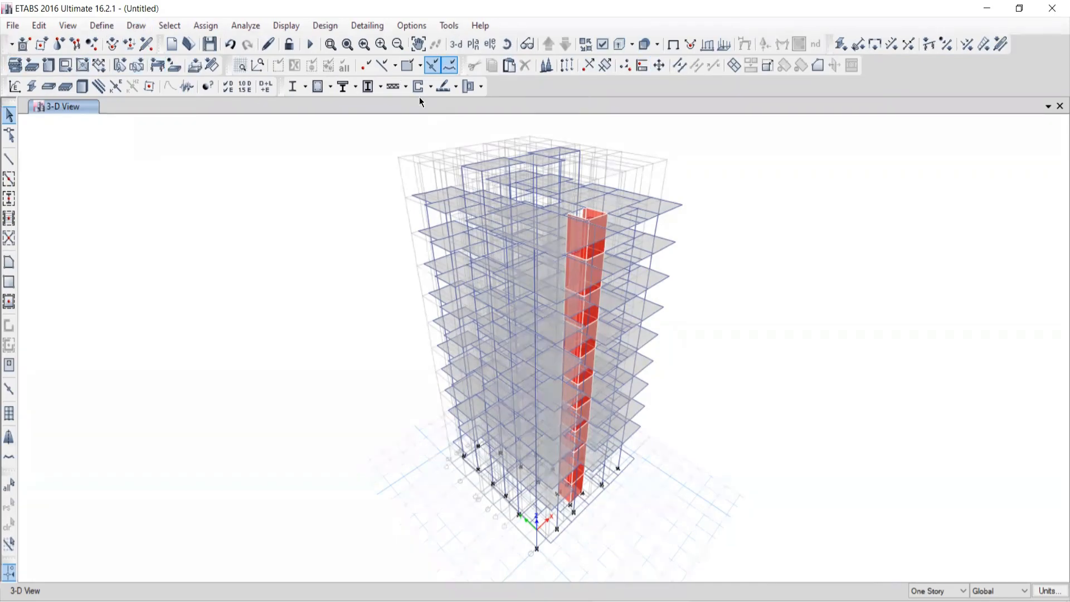
# Customize the toolbars to hide Select, Snap, Assign Joint, Assign Frame, Assign Shell, Edit, View, Define, Standard and Design, keeping only Draw
pyautogui.click(411, 27)
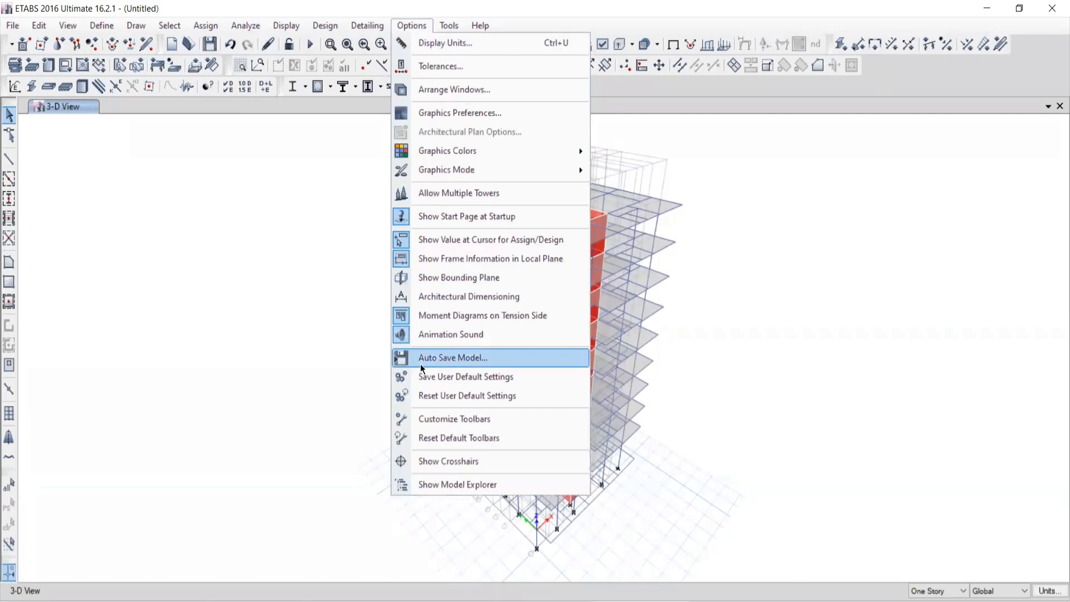
pyautogui.click(464, 420)
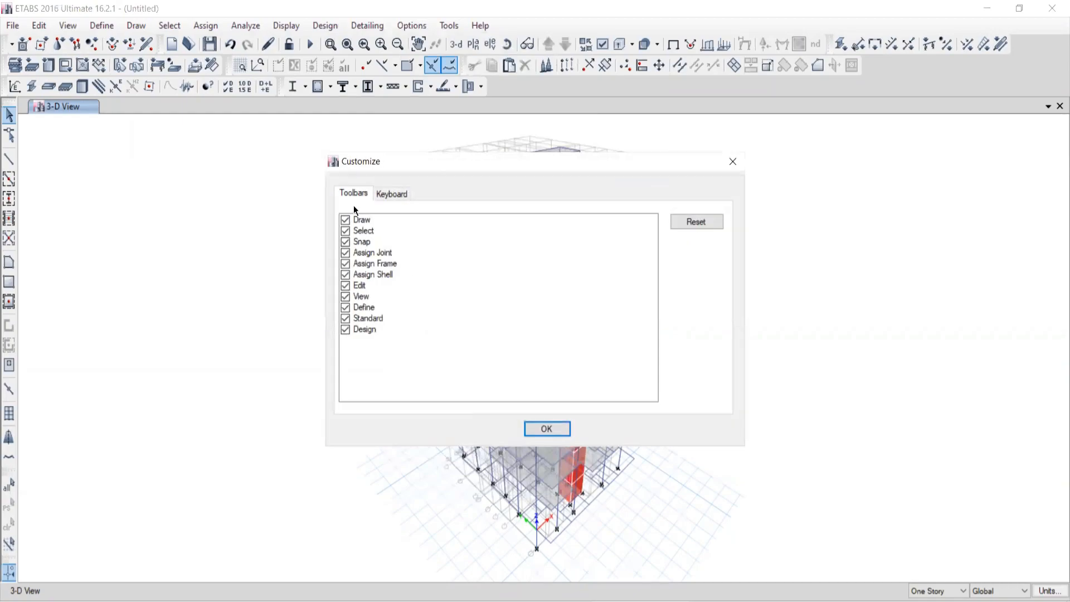
pyautogui.click(349, 218)
pyautogui.click(349, 231)
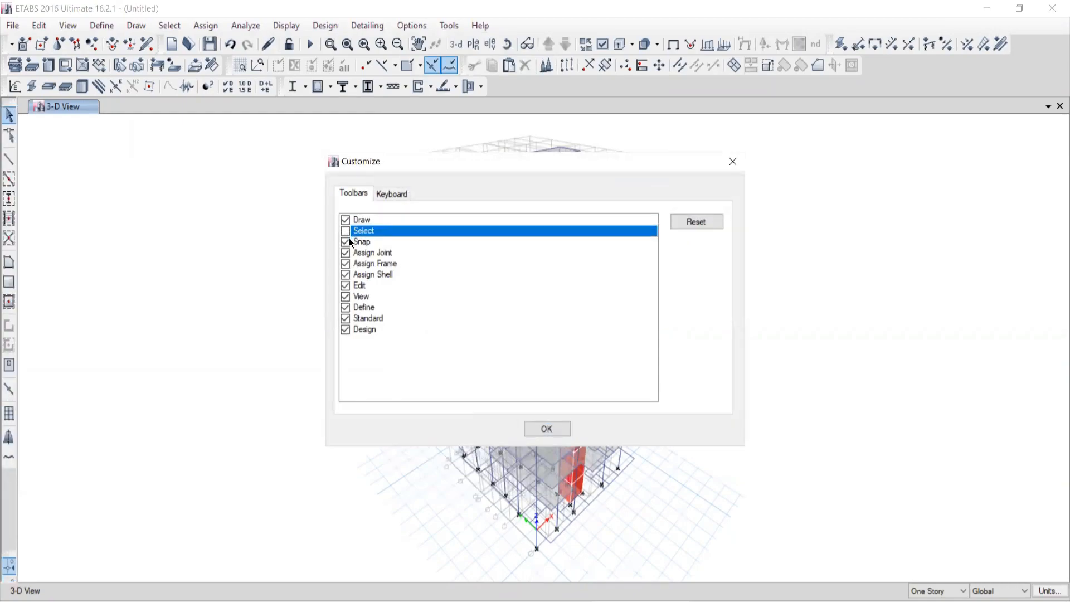
pyautogui.click(350, 241)
pyautogui.click(353, 253)
pyautogui.click(355, 263)
pyautogui.click(355, 273)
pyautogui.click(357, 285)
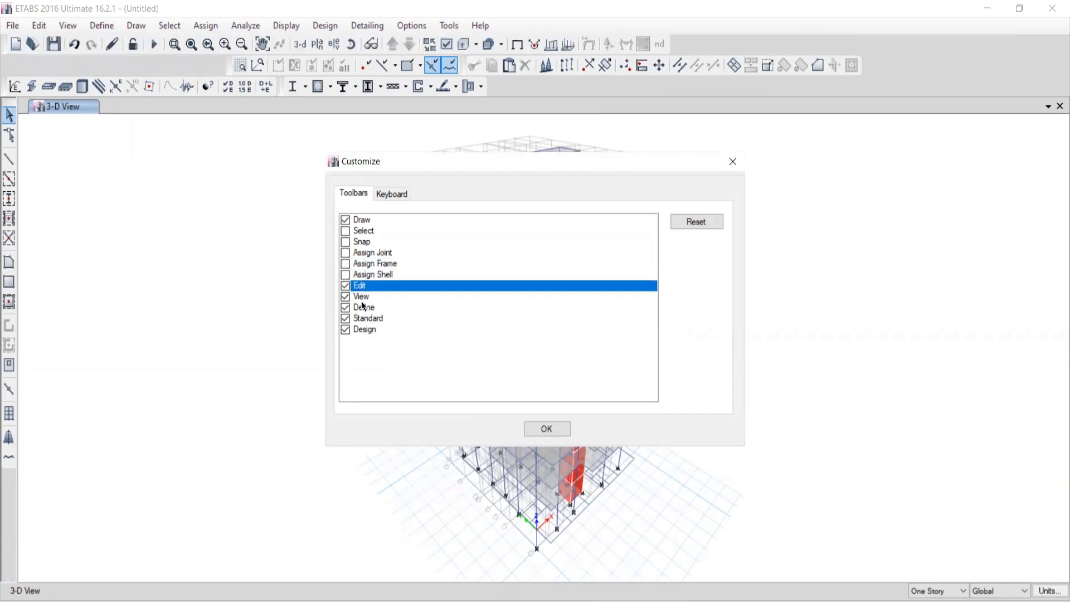
pyautogui.click(359, 296)
pyautogui.click(355, 306)
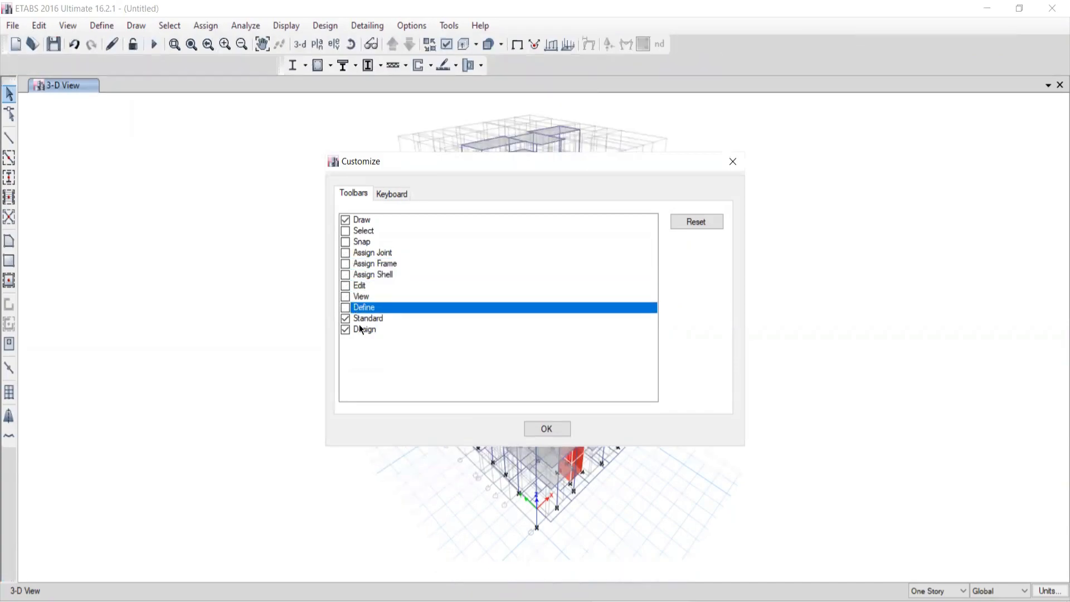
pyautogui.click(359, 318)
pyautogui.click(350, 329)
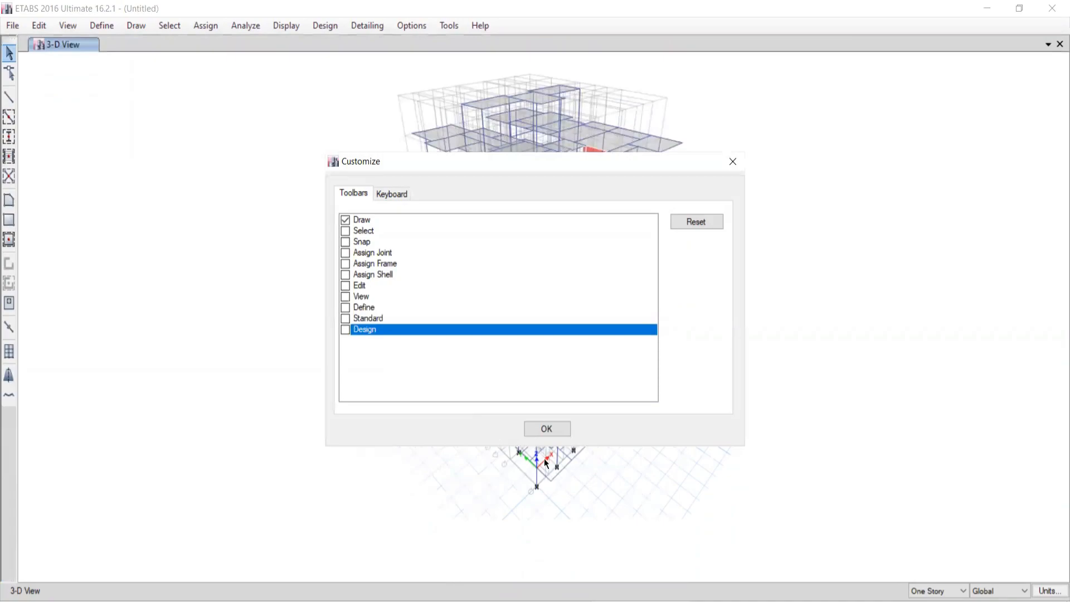
pyautogui.click(546, 429)
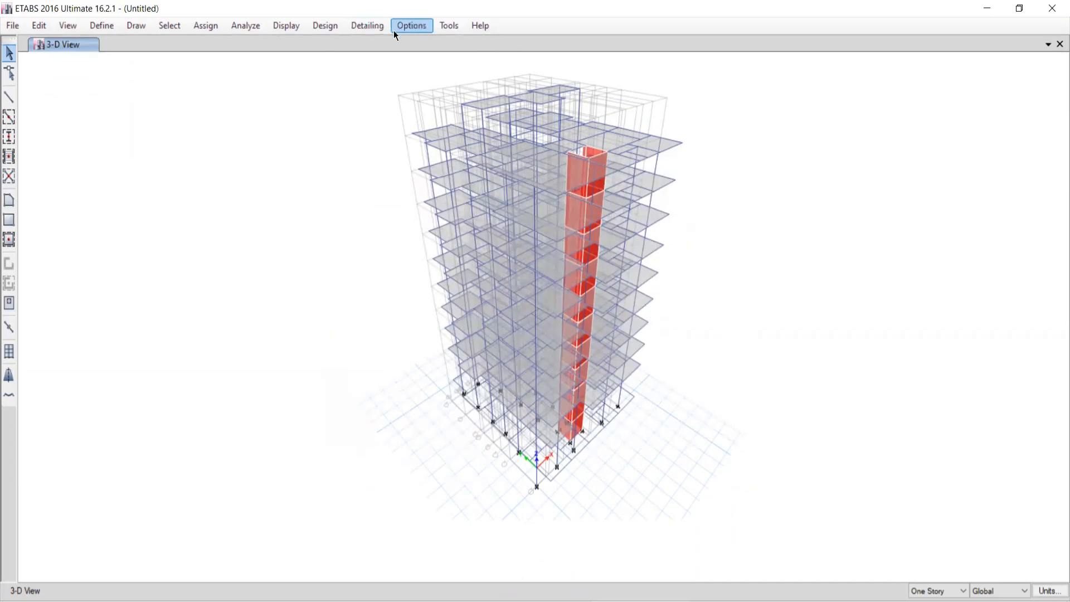
# Customize the toolbars to show Select, Snap, Assign Joint, Assign Frame, Assign Shell, Edit, View, Define, Standard and Design alongside Draw
pyautogui.click(412, 26)
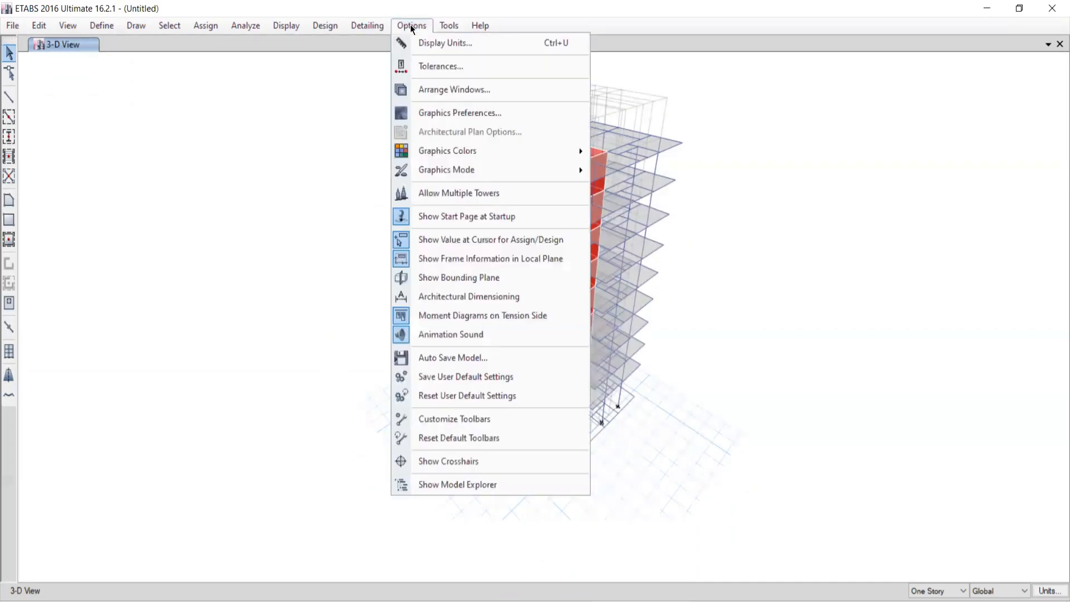
pyautogui.click(435, 423)
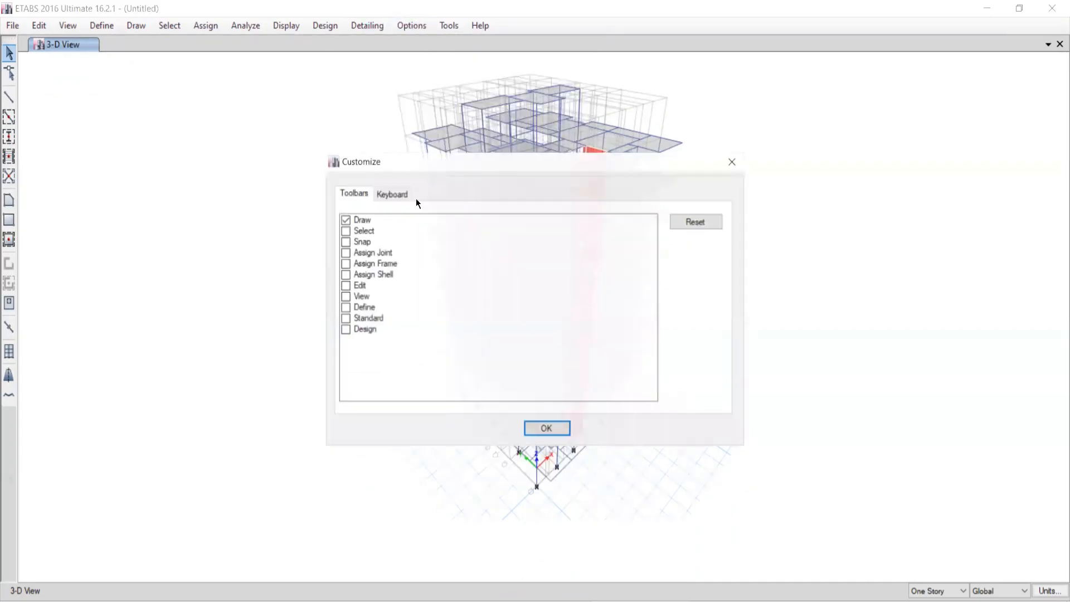
pyautogui.click(353, 230)
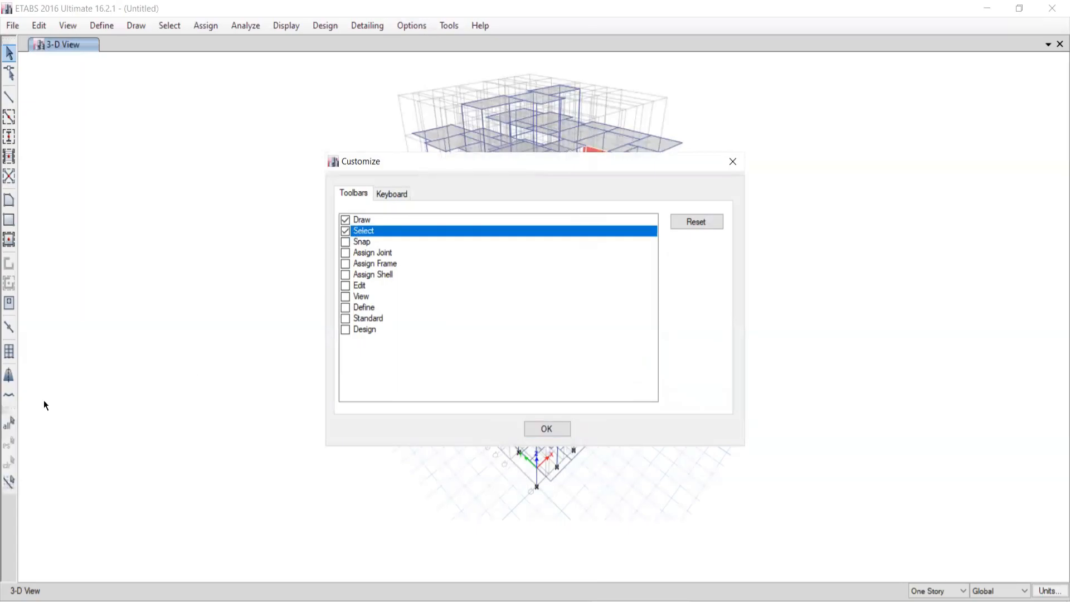
pyautogui.click(353, 242)
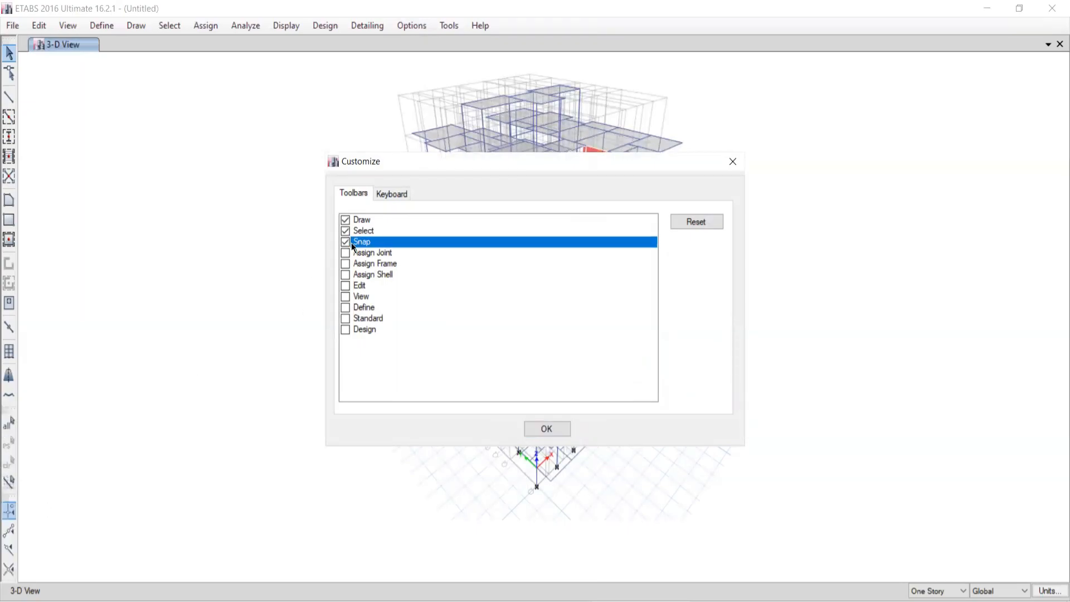
pyautogui.click(366, 253)
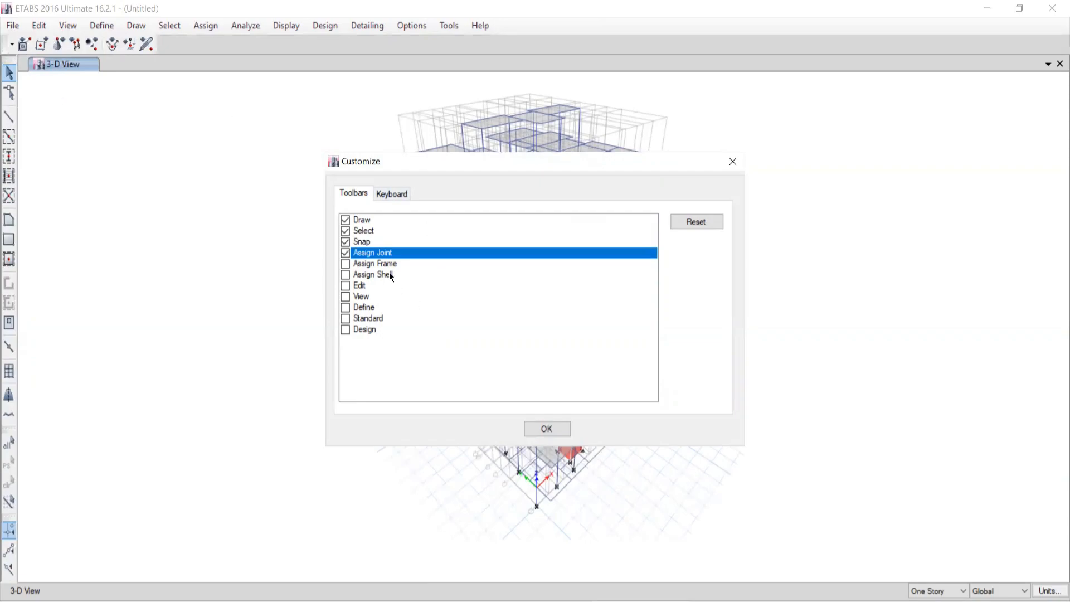
pyautogui.click(361, 264)
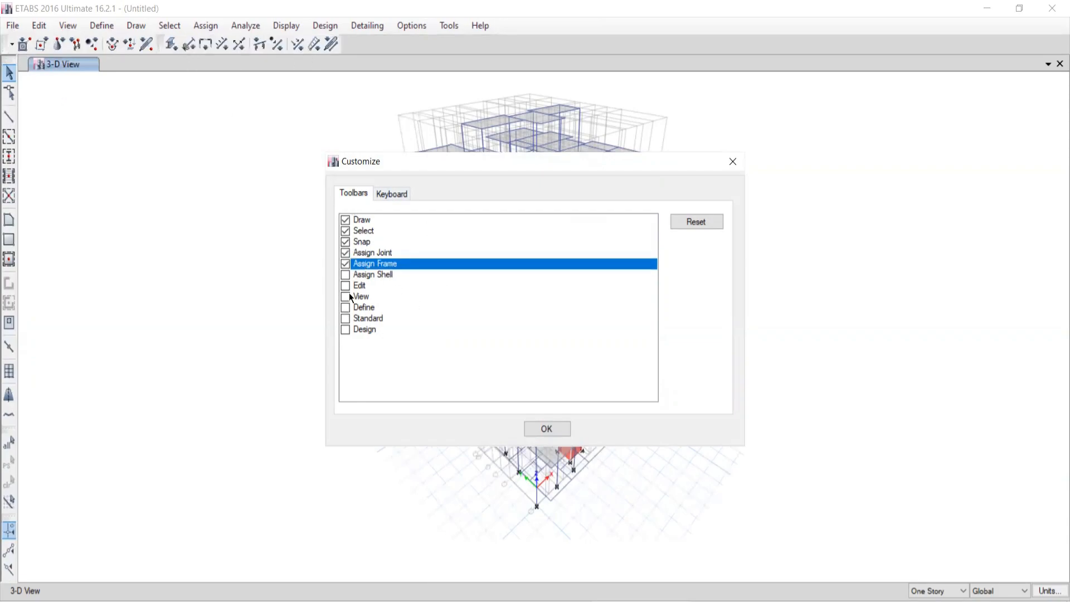
pyautogui.click(352, 275)
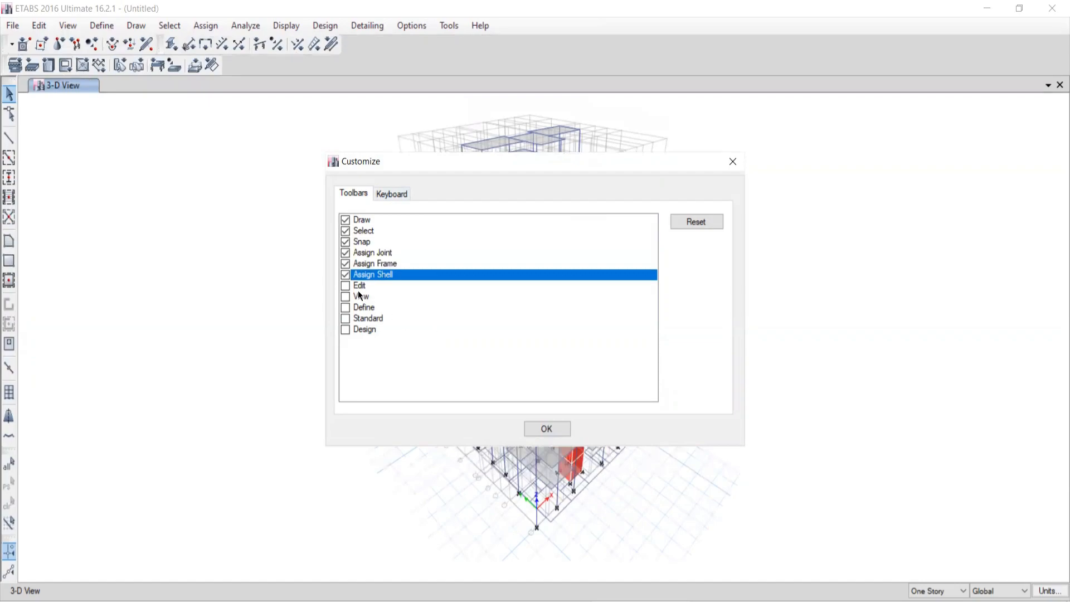
pyautogui.click(362, 287)
pyautogui.click(352, 297)
pyautogui.click(356, 308)
pyautogui.click(354, 319)
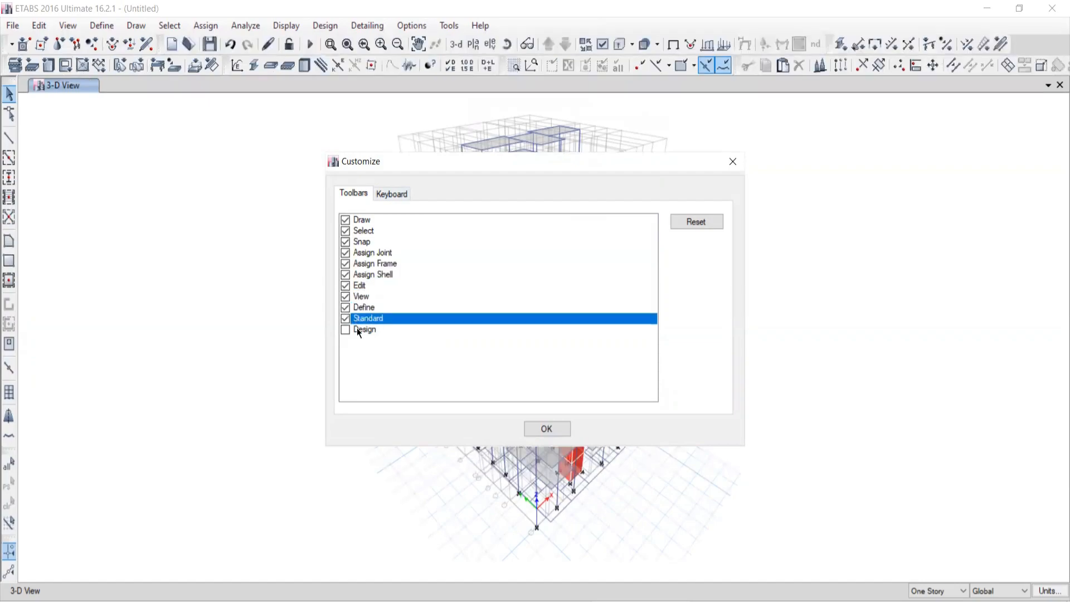
pyautogui.click(351, 330)
pyautogui.click(546, 429)
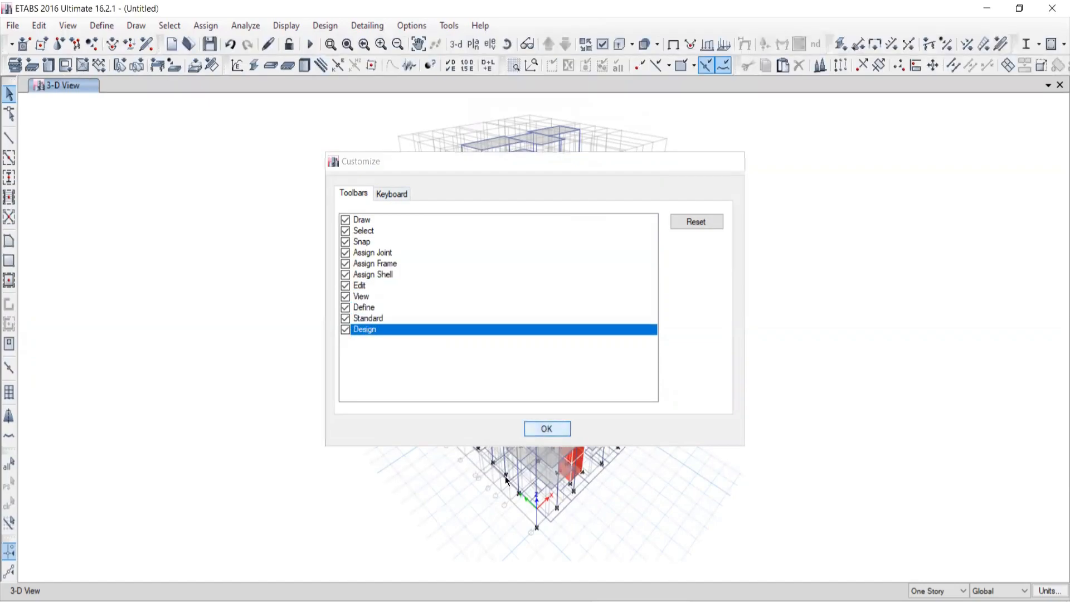
# Rearrange the toolbars so Assign Frame, Define and Edit sit side by side in their own row between the Standard and Assign Shell rows
pyautogui.moveTo(831, 44); pyautogui.dragTo(4, 52)
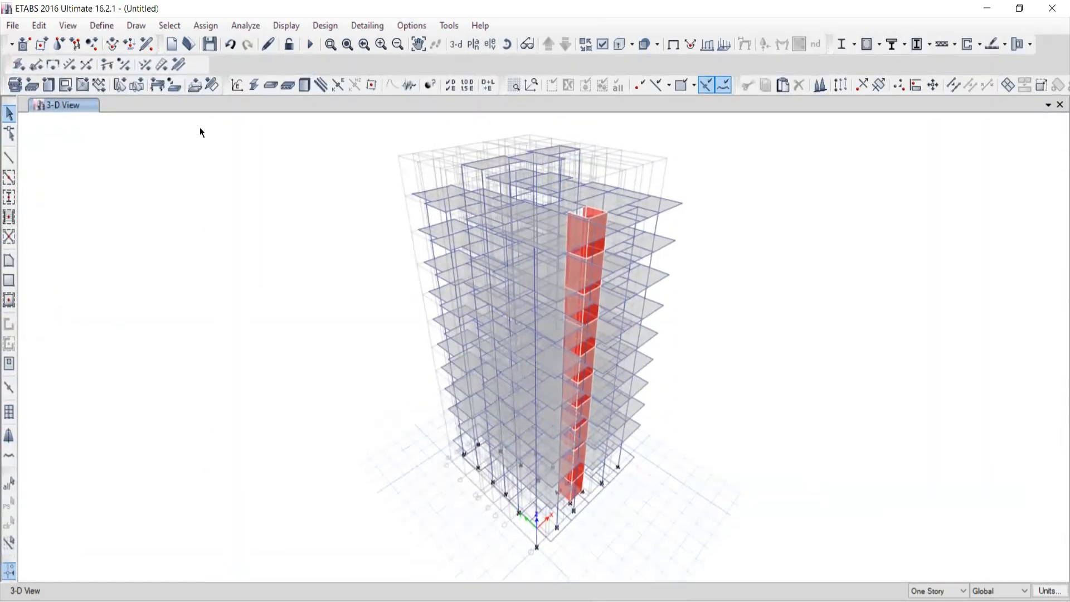
pyautogui.moveTo(226, 84); pyautogui.dragTo(190, 65)
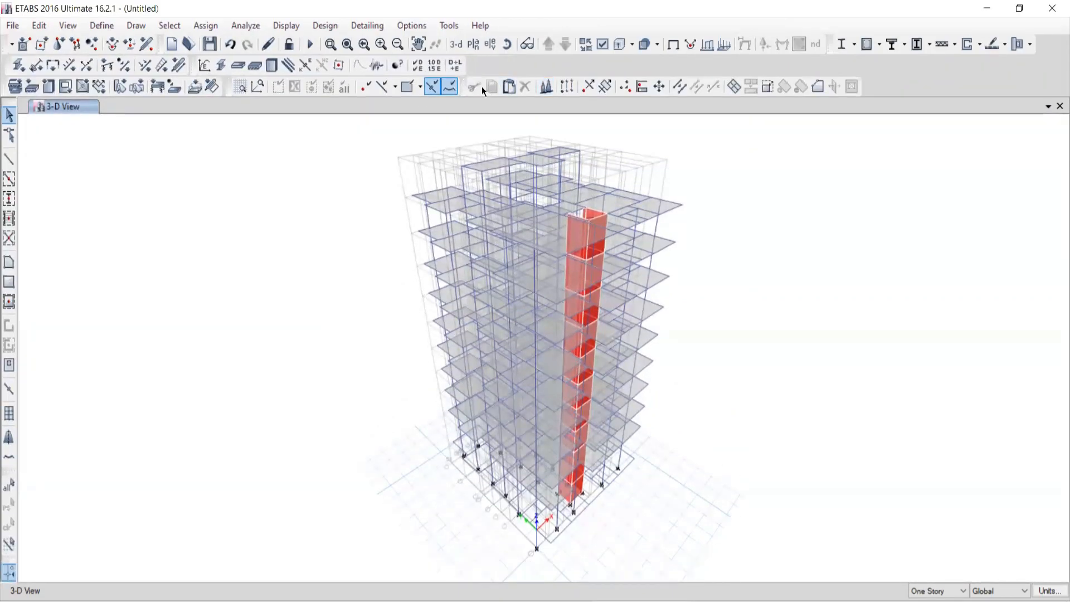
pyautogui.moveTo(468, 86); pyautogui.dragTo(486, 66)
pyautogui.moveTo(467, 102); pyautogui.dragTo(468, 66)
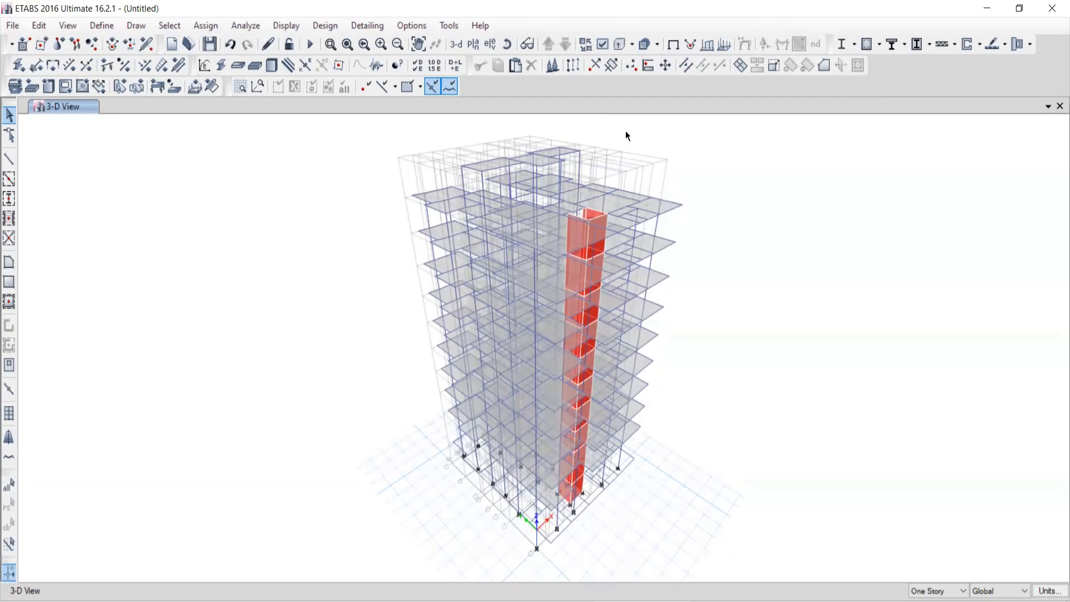
# Read the list of important ETABS commands in the IMPORTANT COMMANDS PDF, and return to the ETABS model
pyautogui.hotkey('alt', 'Tab')
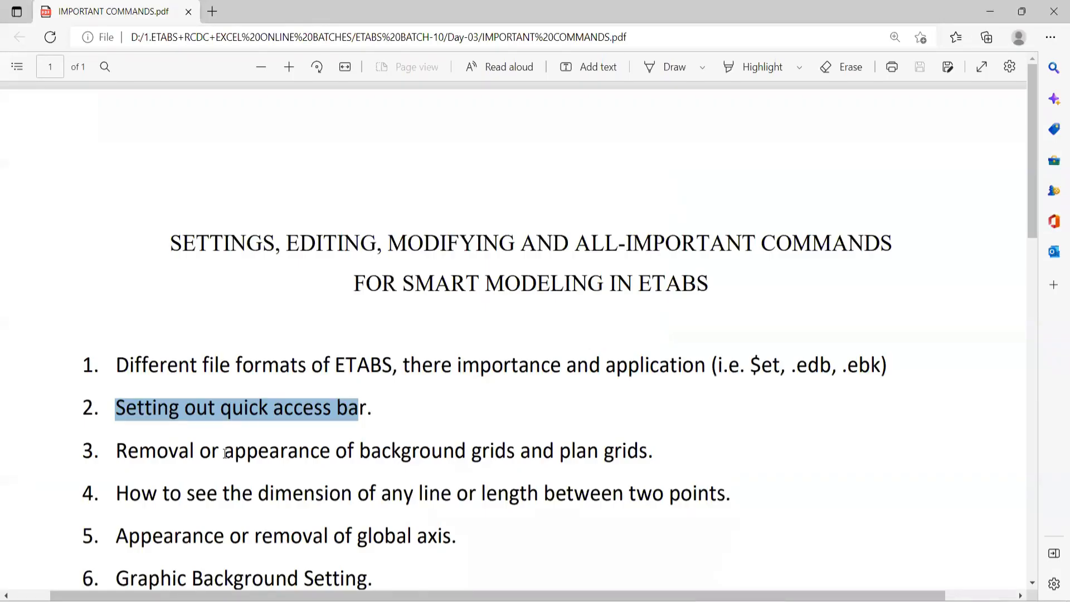
pyautogui.scroll(-3, 209, 446)
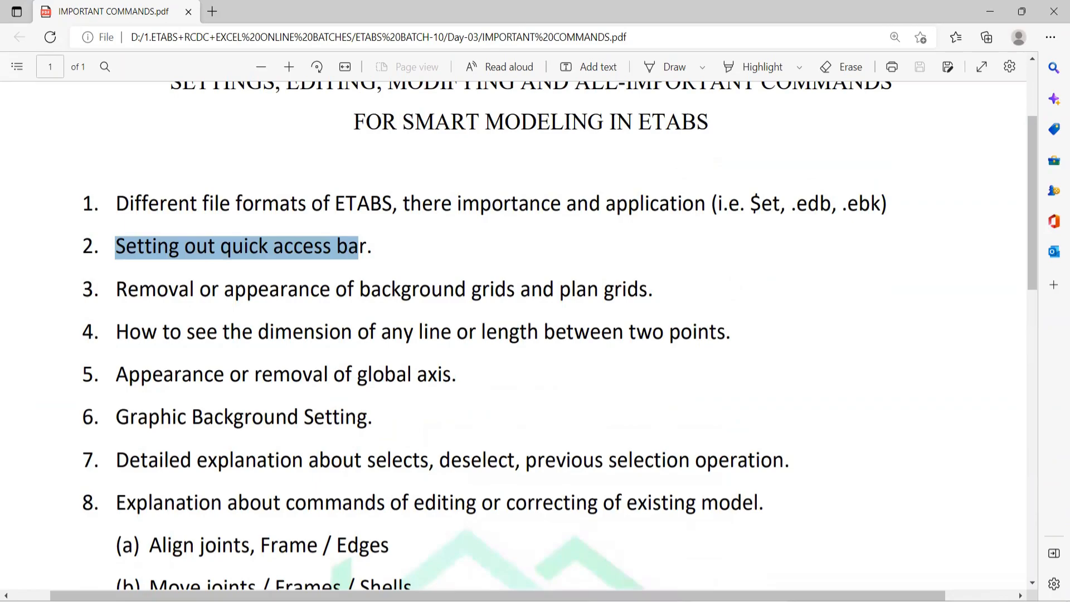
pyautogui.hotkey('alt', 'Tab')
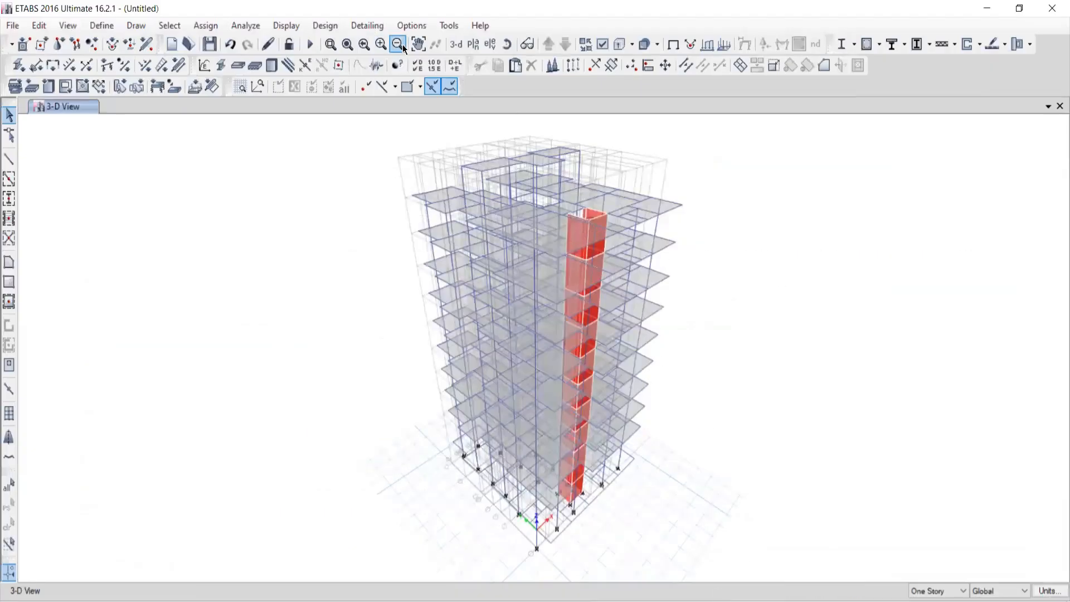
# Display the plan view of story 5TH and restore the full view of the plan
pyautogui.click(473, 44)
pyautogui.click(466, 308)
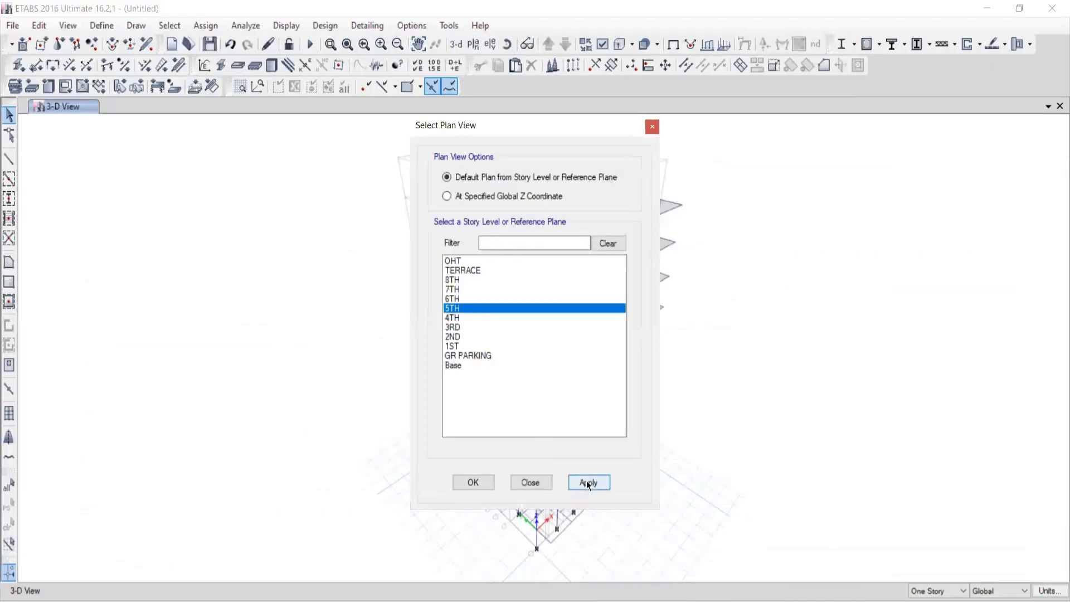
pyautogui.click(588, 483)
pyautogui.click(530, 482)
pyautogui.moveTo(633, 425); pyautogui.dragTo(514, 331, button='middle')
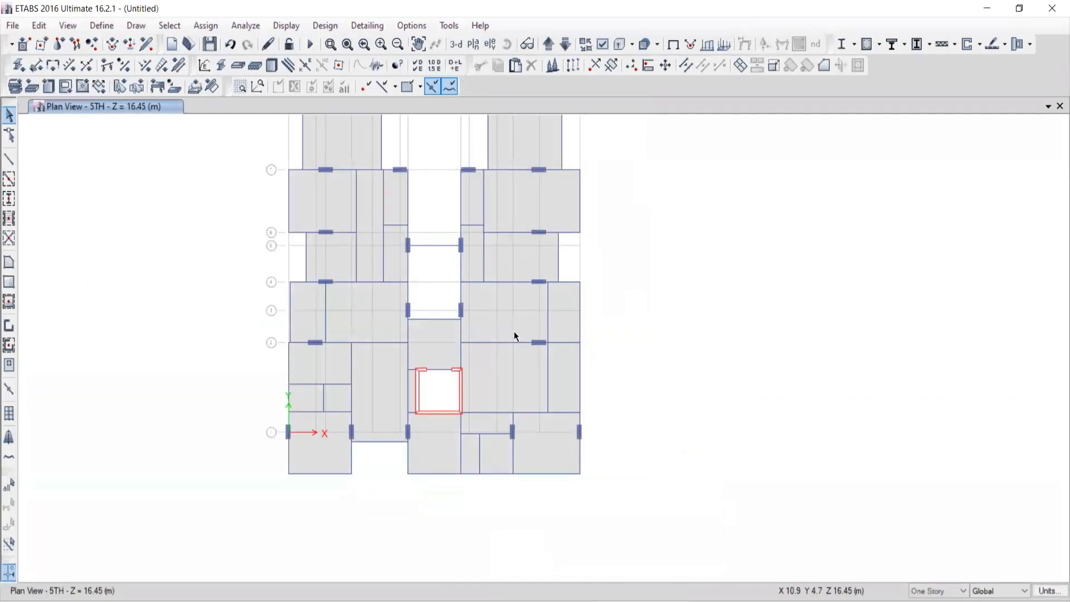
pyautogui.scroll(-4, 514, 331)
pyautogui.scroll(4, 510, 320)
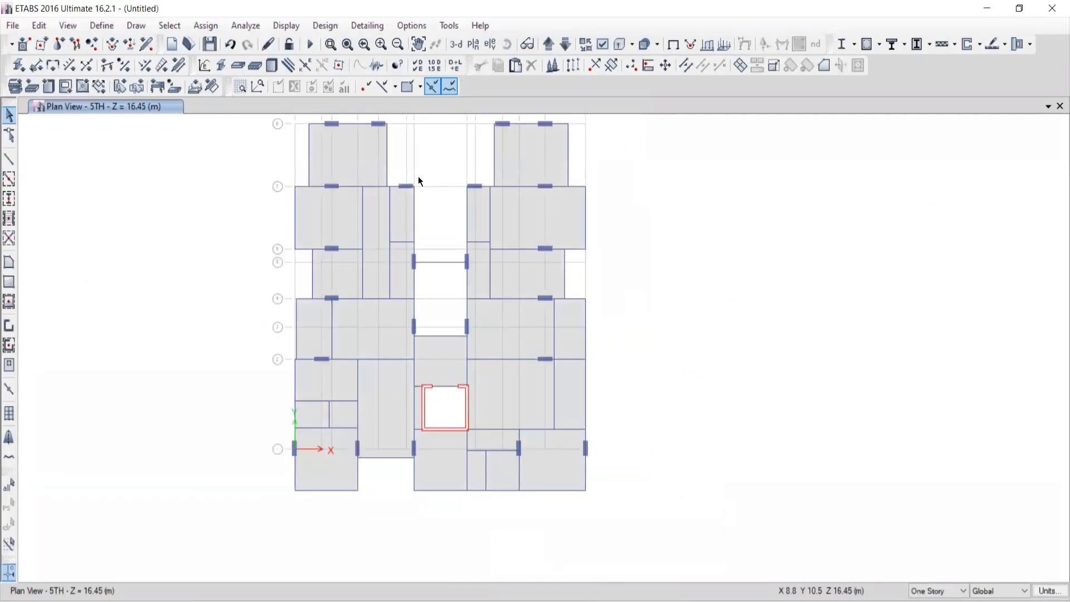
pyautogui.click(347, 44)
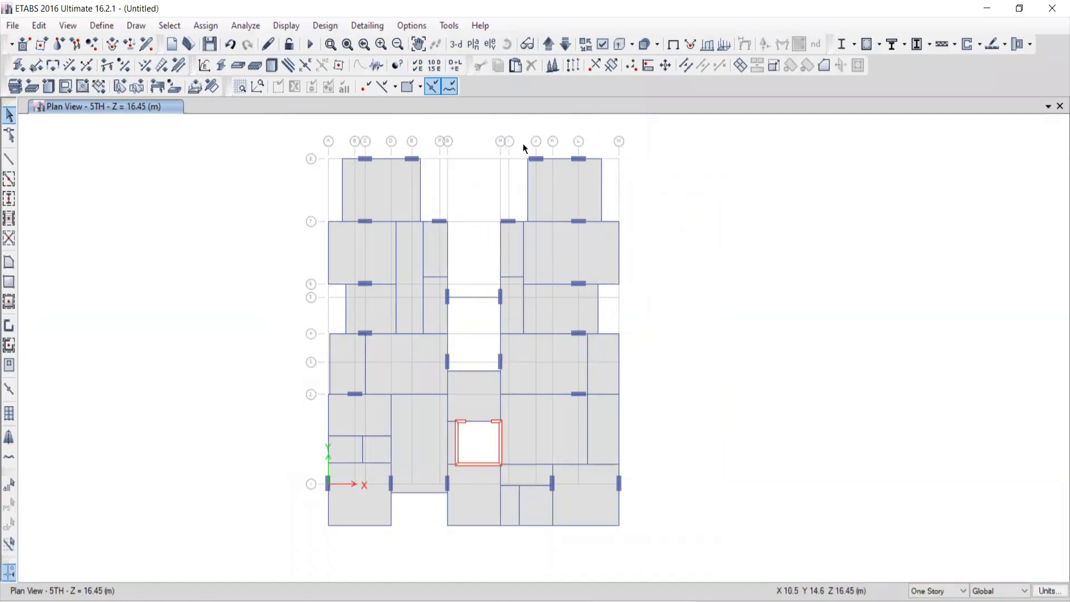
# Hide the grid lines in the 5TH plan view and show them again
pyautogui.rightClick(670, 219)
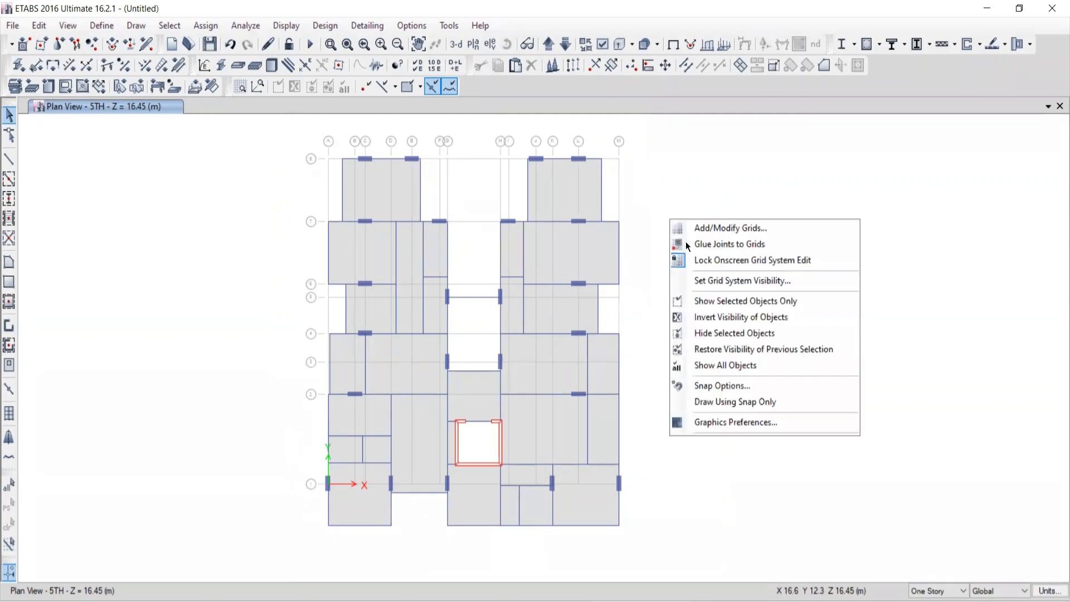
pyautogui.click(700, 285)
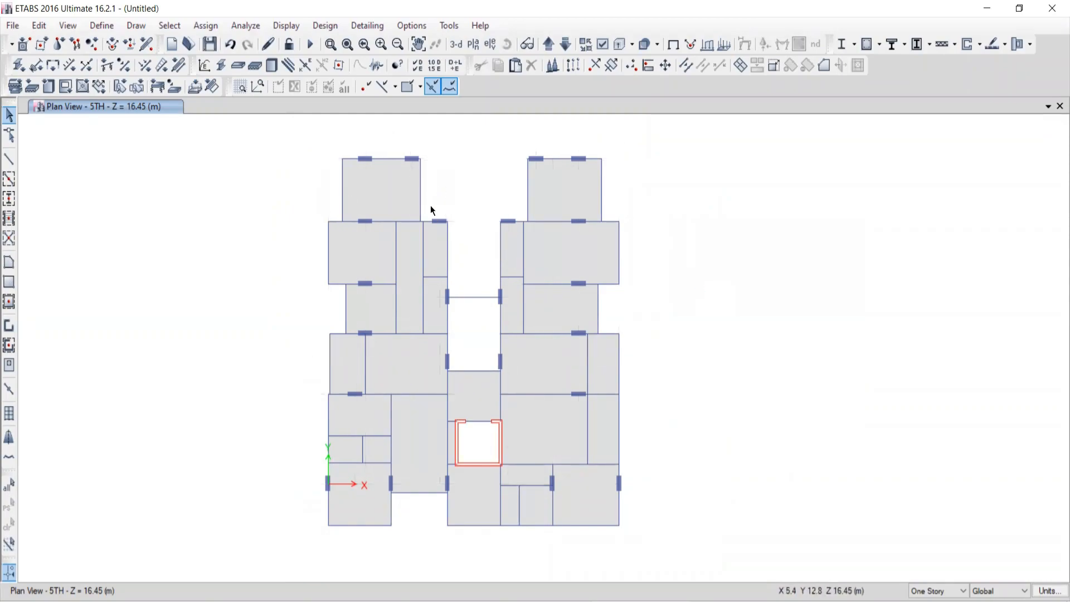
pyautogui.rightClick(689, 224)
pyautogui.click(724, 291)
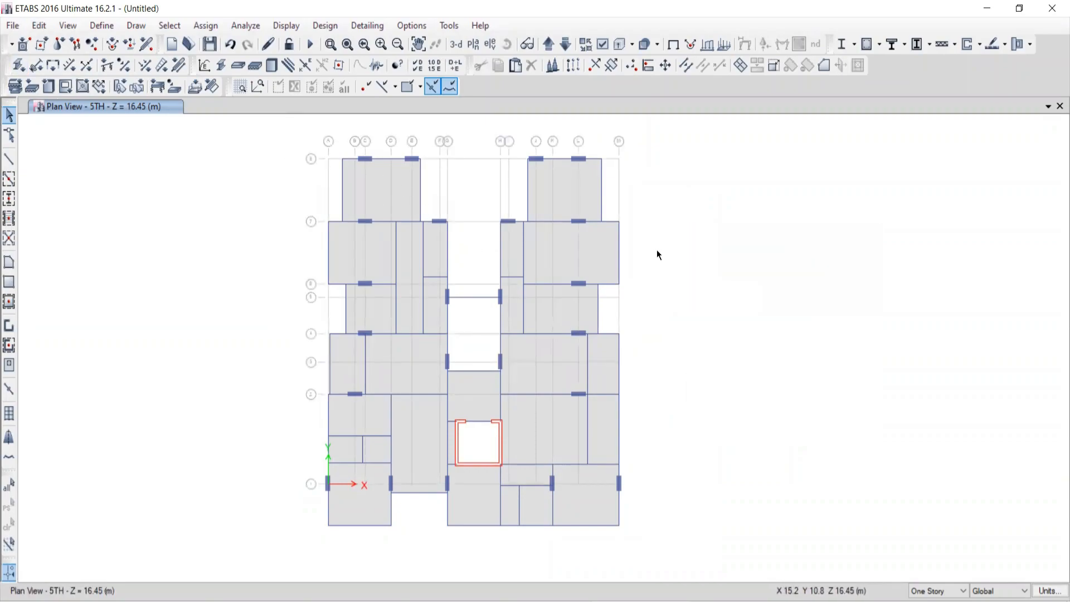
# Run Set Grid System Visibility twice to remove and restore the plan grids
pyautogui.click(39, 28)
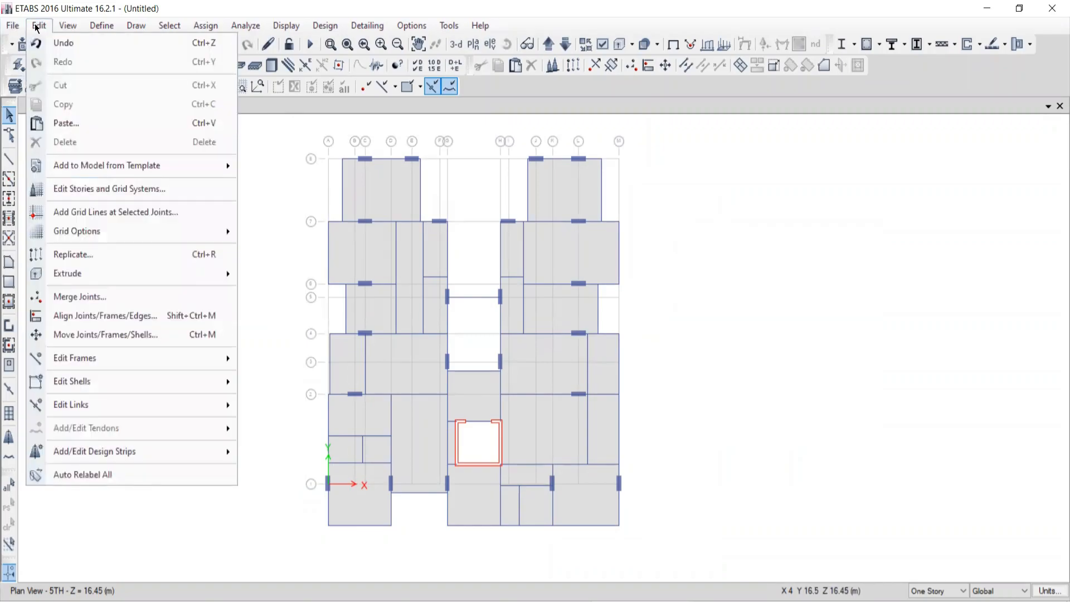
pyautogui.click(38, 27)
pyautogui.click(68, 26)
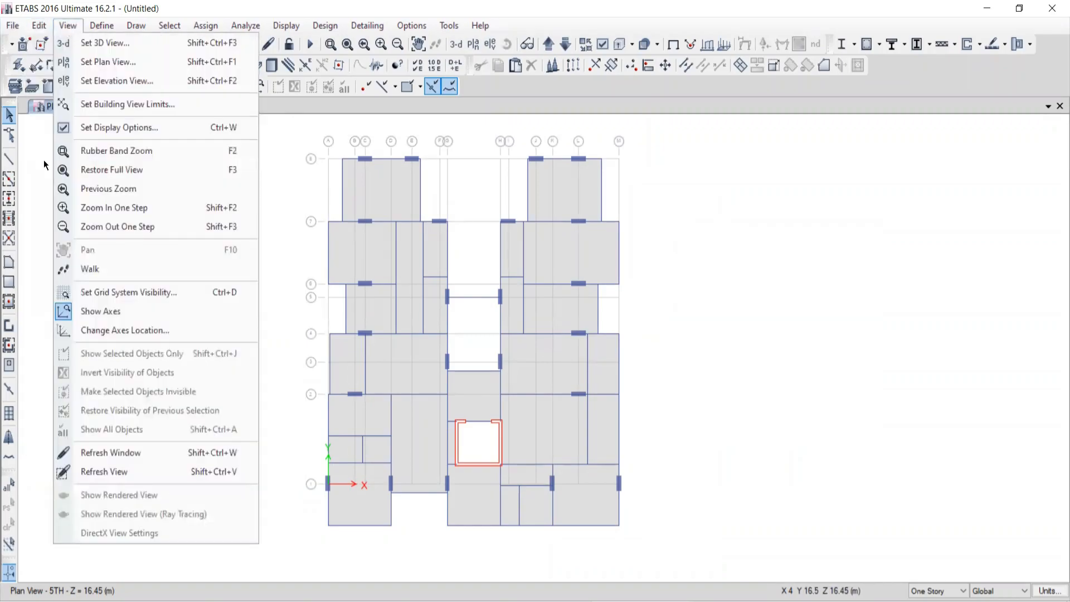
pyautogui.click(102, 295)
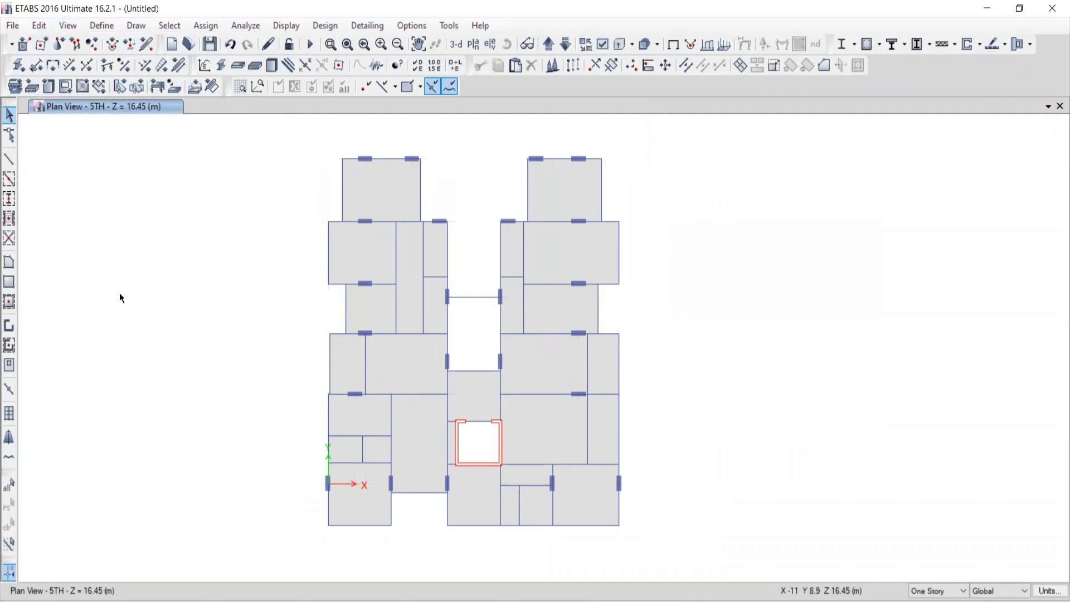
pyautogui.click(65, 27)
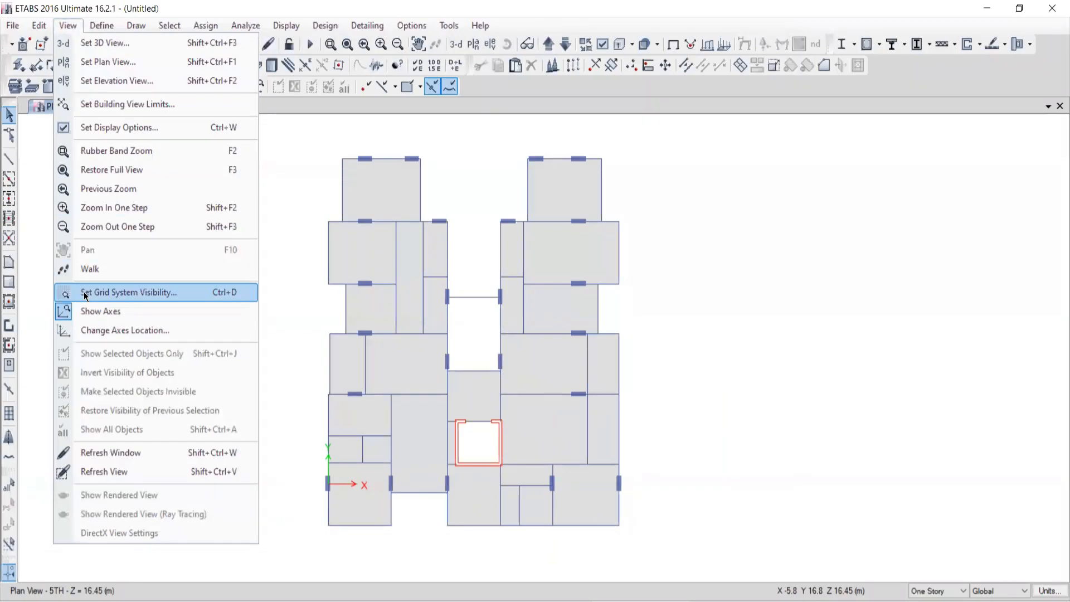
pyautogui.click(86, 293)
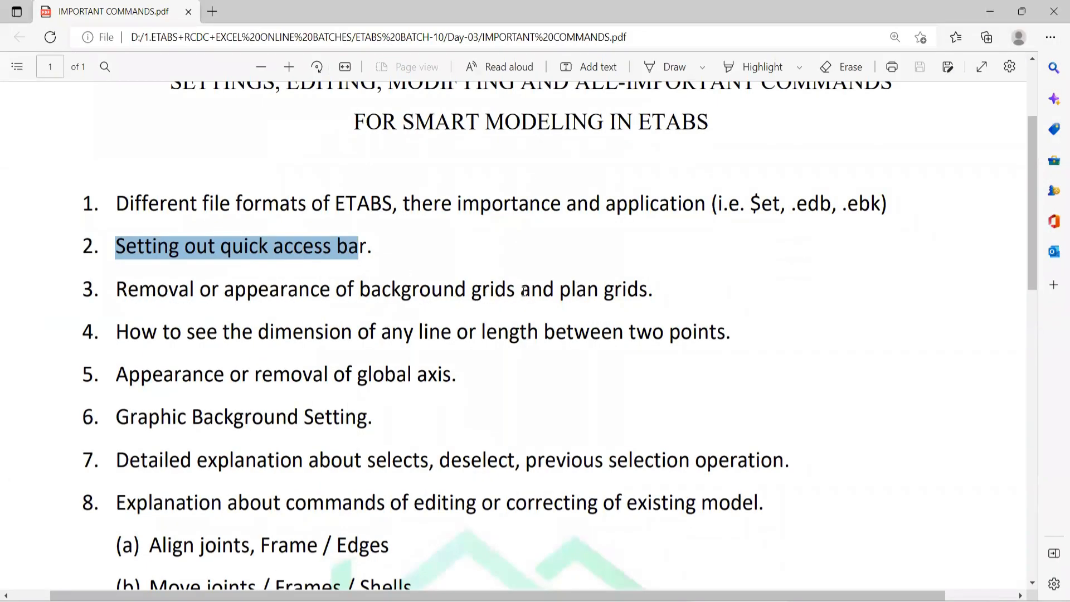
# Enable the Horizon option in the view options and apply it to the 5TH plan
pyautogui.moveTo(532, 294); pyautogui.dragTo(482, 294)
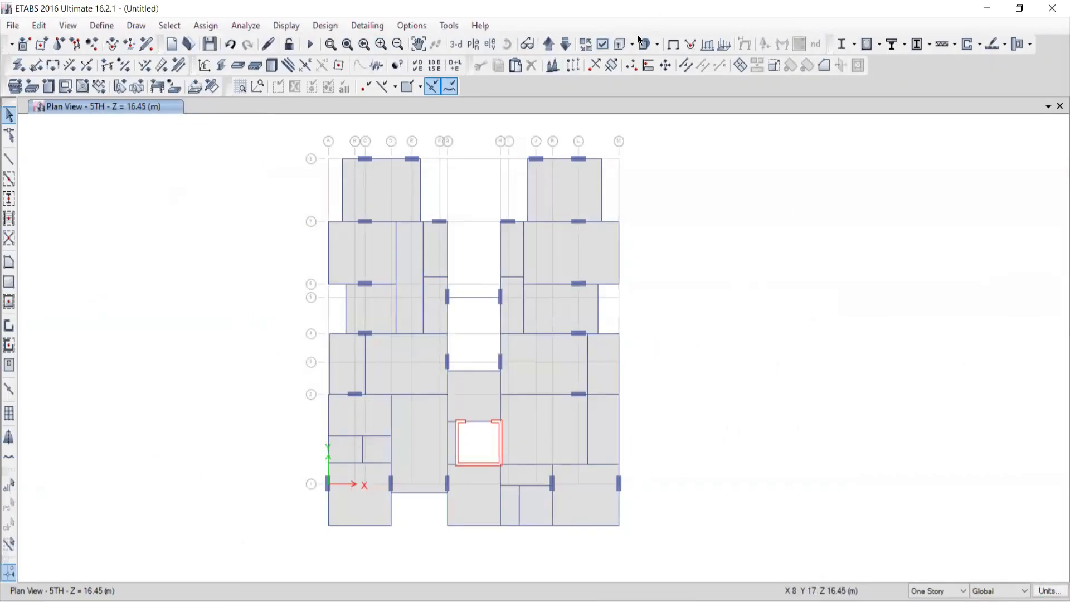
pyautogui.click(602, 44)
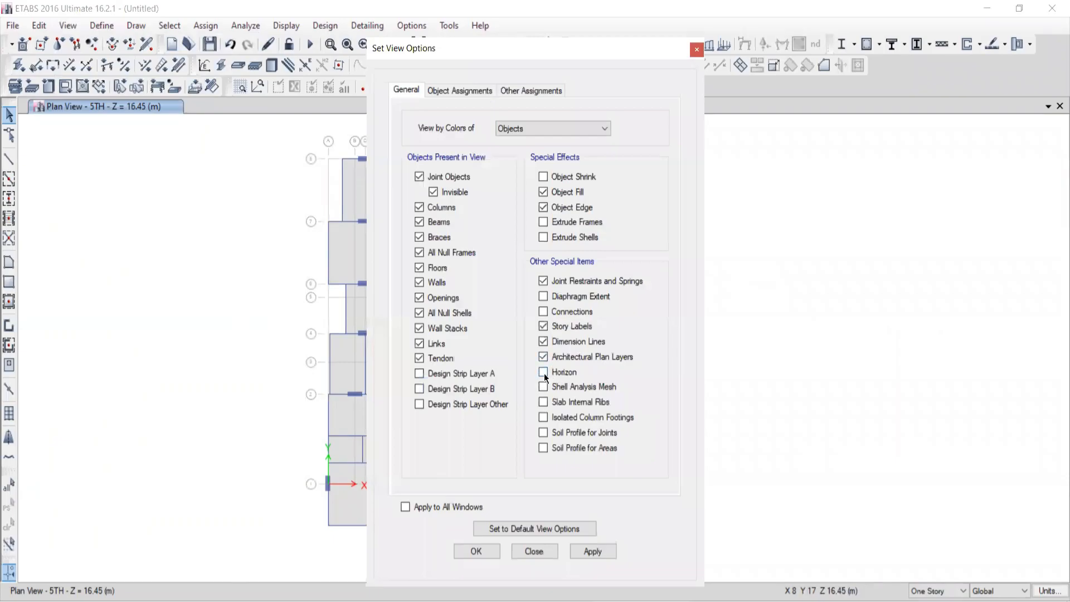
pyautogui.click(542, 372)
pyautogui.moveTo(500, 48); pyautogui.dragTo(113, 11)
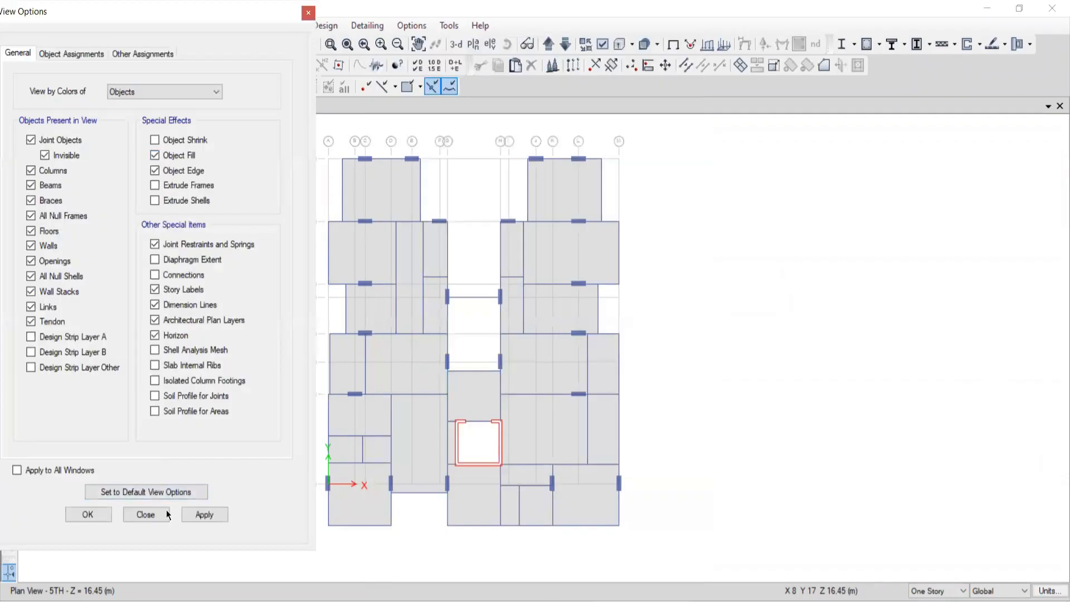
pyautogui.click(205, 514)
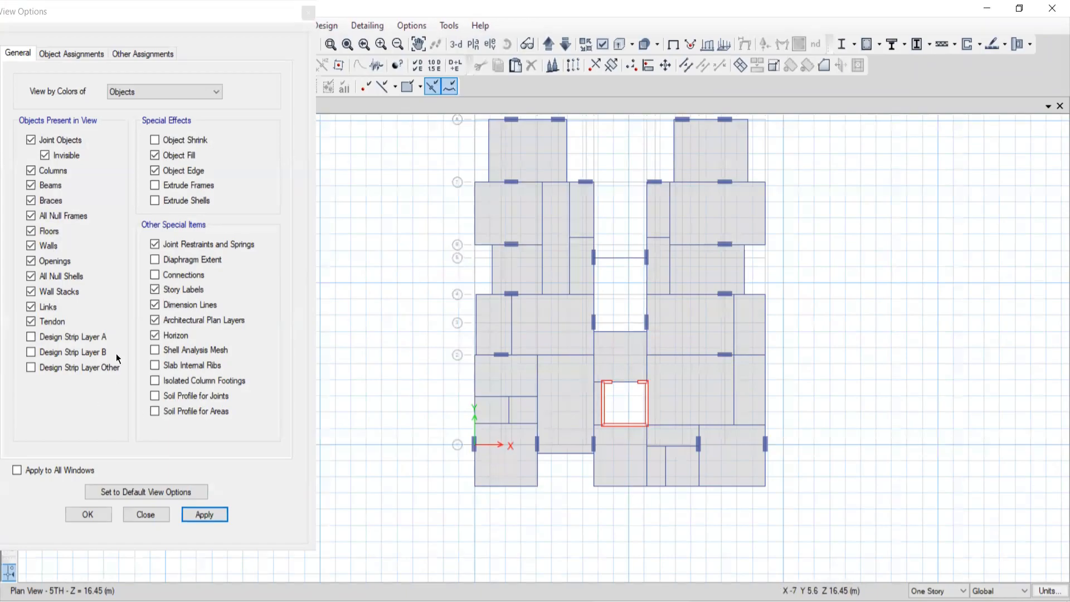
# Disable the Horizon option, apply it to the plan, and close the view options
pyautogui.click(155, 336)
pyautogui.click(207, 514)
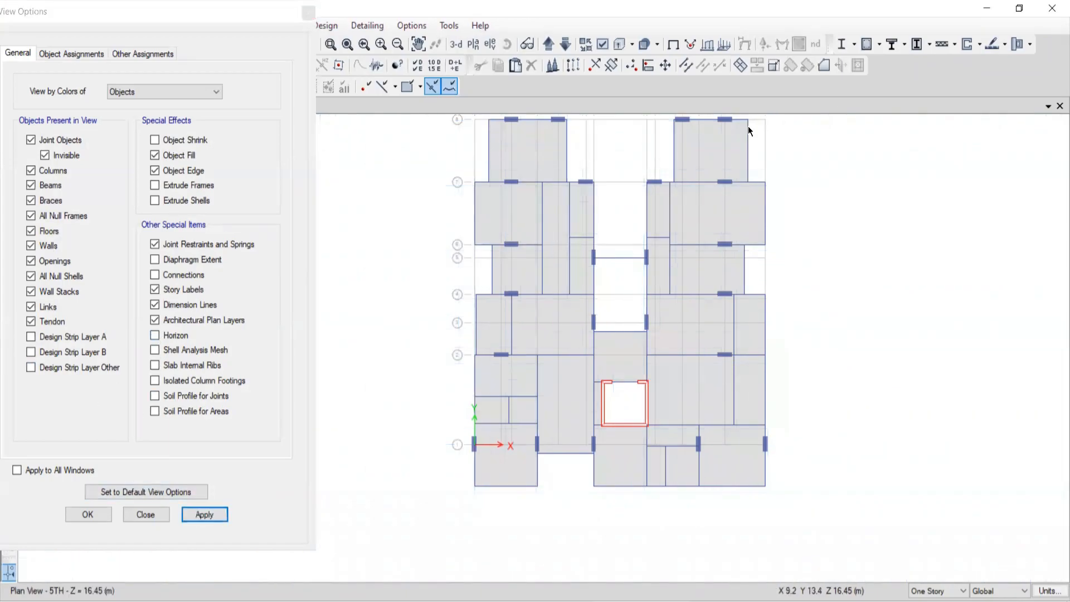
pyautogui.click(155, 335)
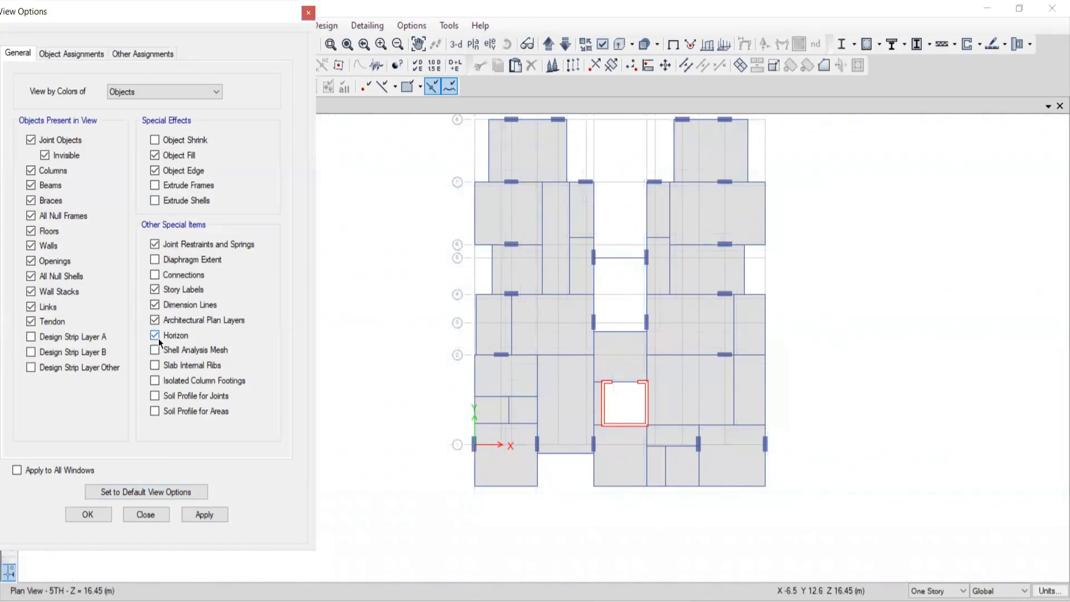
pyautogui.click(146, 514)
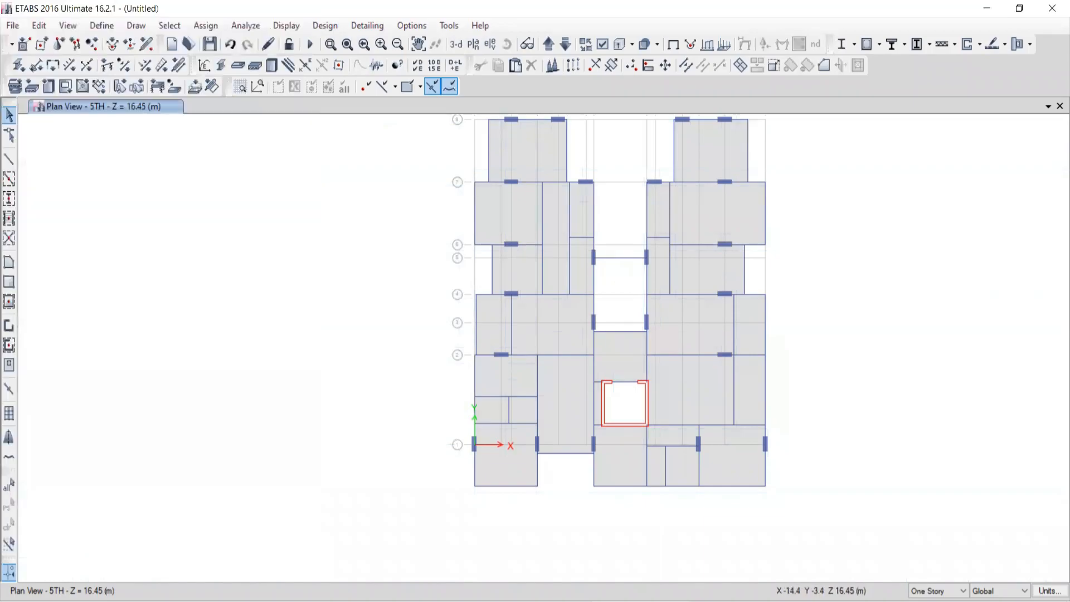
# Check the next topic in the PDF, and try to draw a dimension line at the slab corner between grids L and M
pyautogui.hotkey('alt', 'Tab')
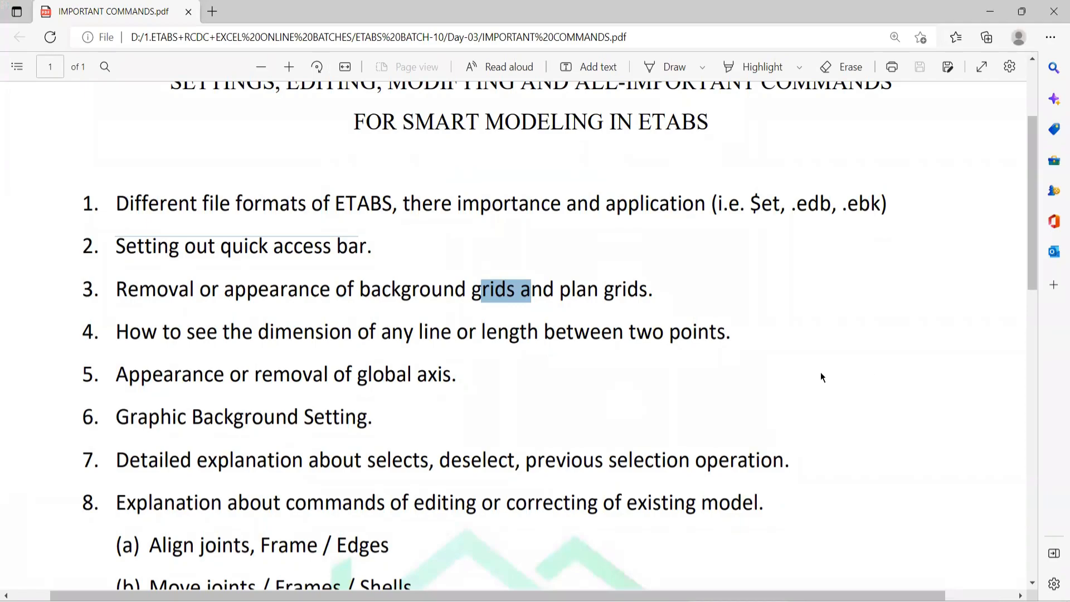
pyautogui.hotkey('alt', 'Tab')
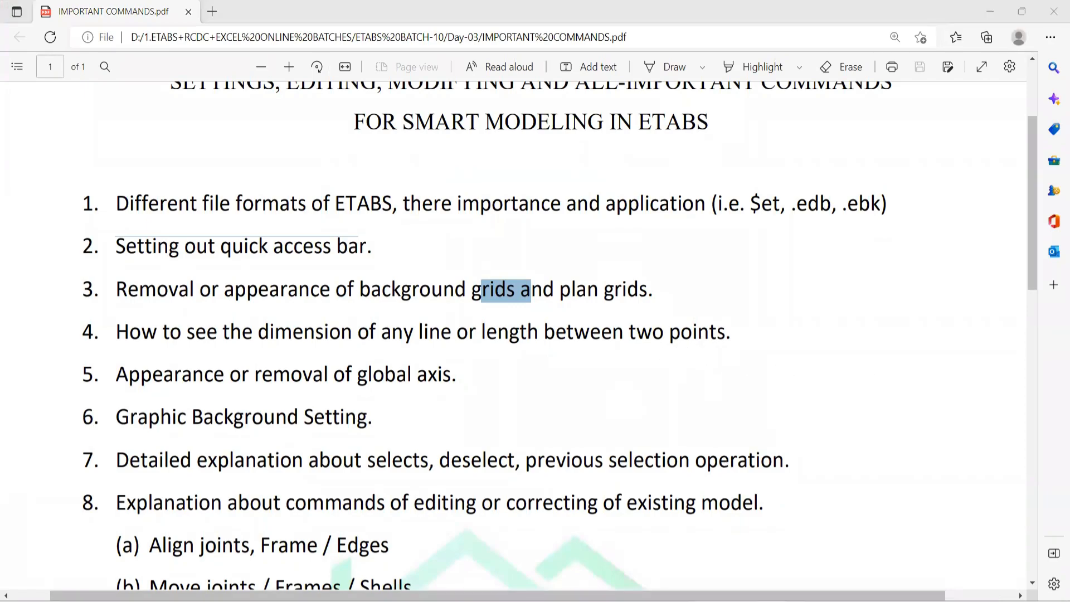
pyautogui.scroll(5, 610, 279)
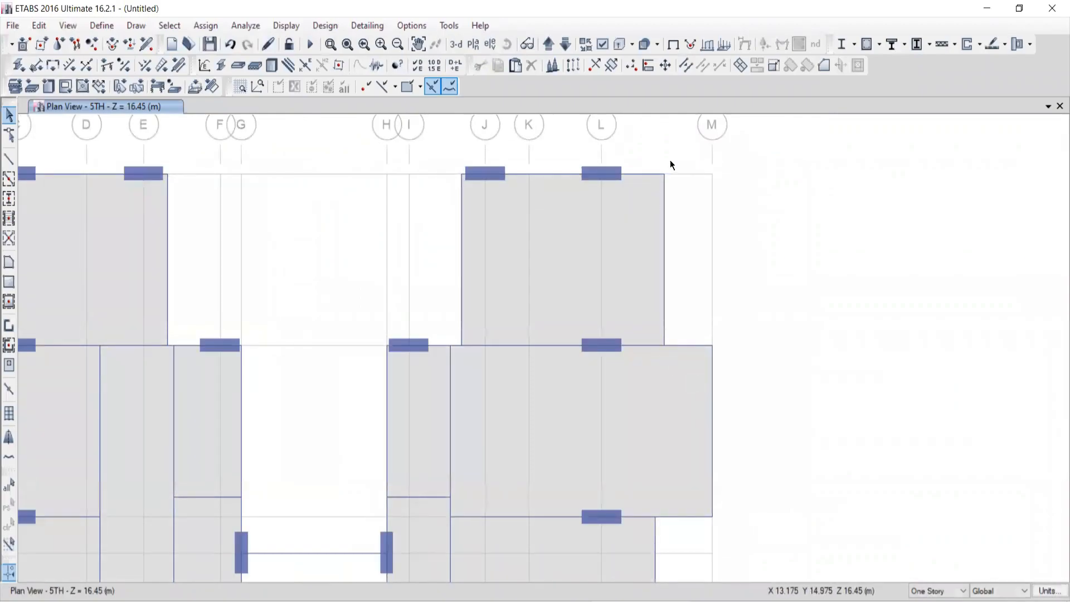
pyautogui.scroll(-5, 643, 377)
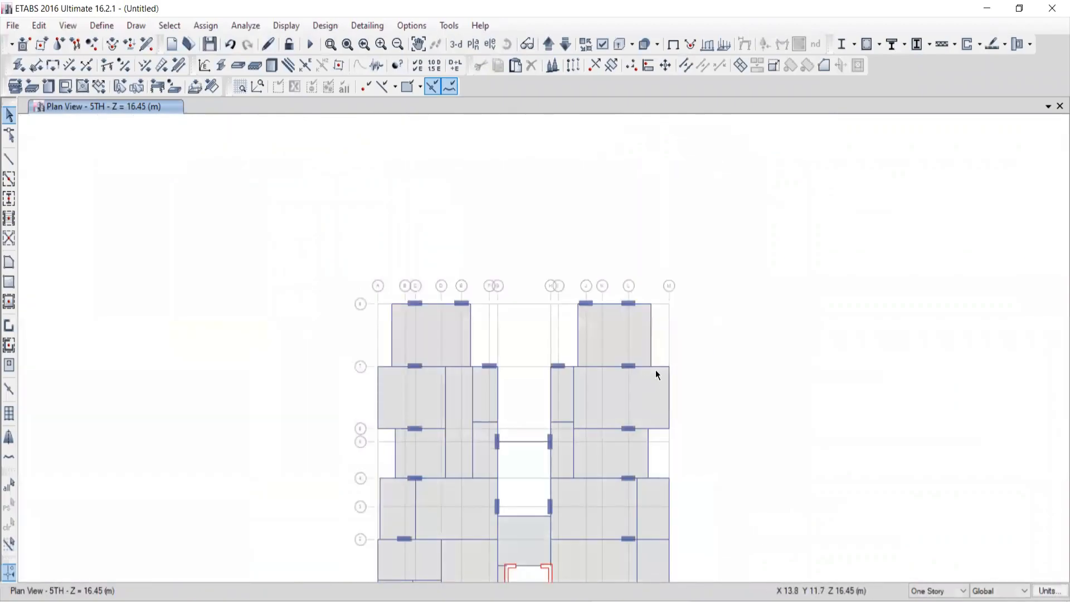
pyautogui.scroll(5, 641, 336)
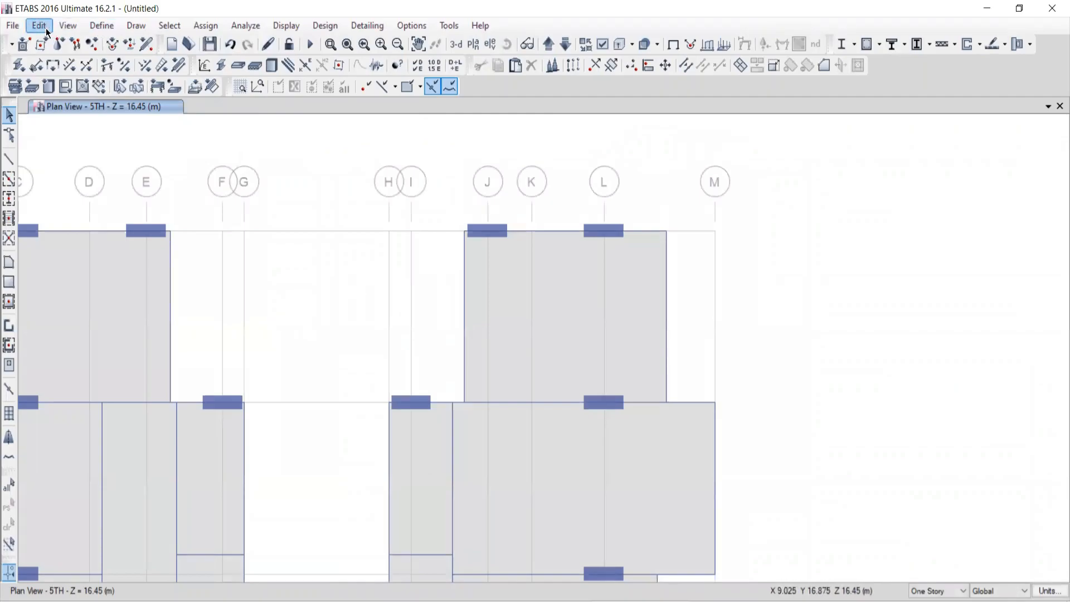
pyautogui.click(131, 26)
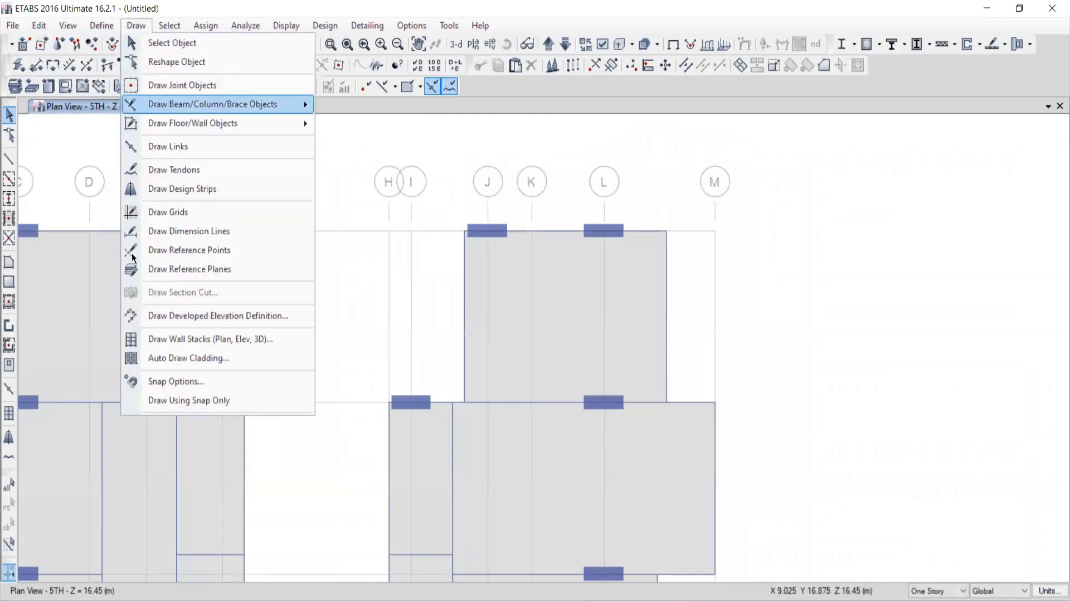
pyautogui.click(163, 231)
pyautogui.click(712, 161)
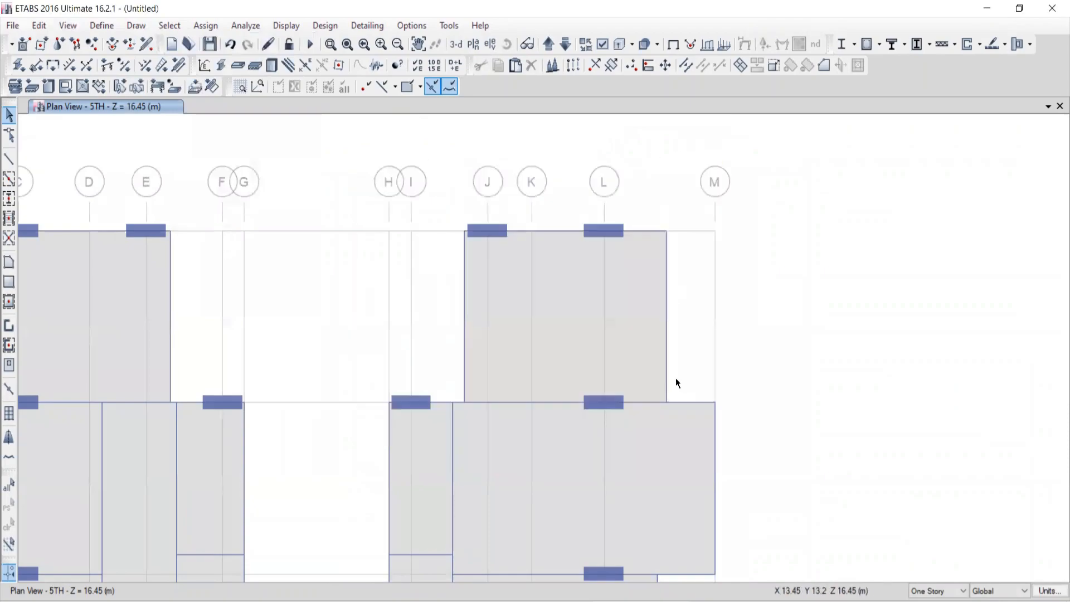
pyautogui.click(665, 400)
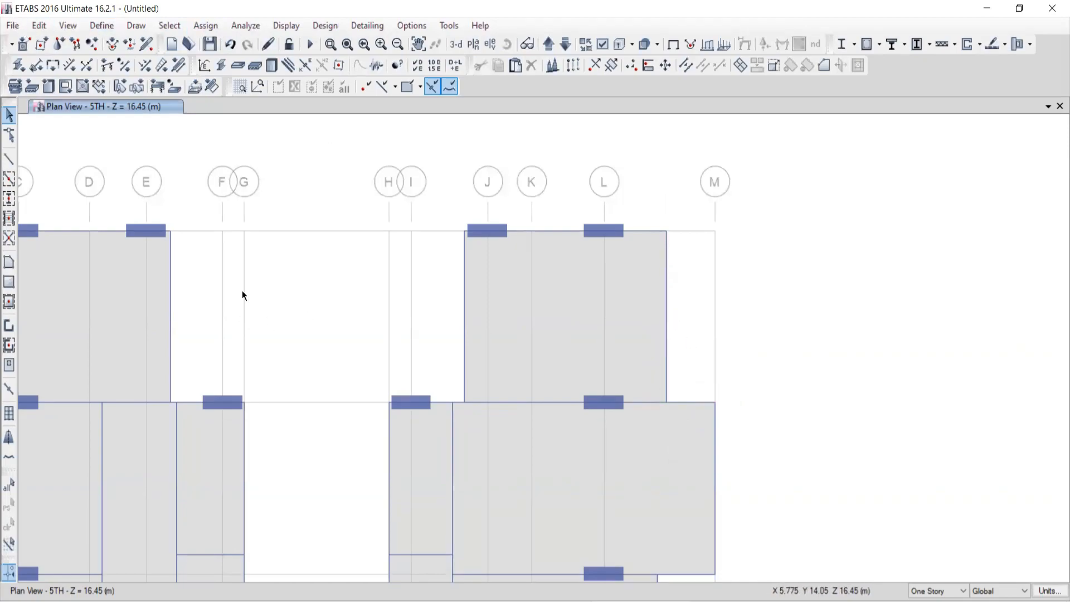
# Draw a dimension line along the slab's vertical edge on grid M, offset just outside the plan
pyautogui.click(136, 25)
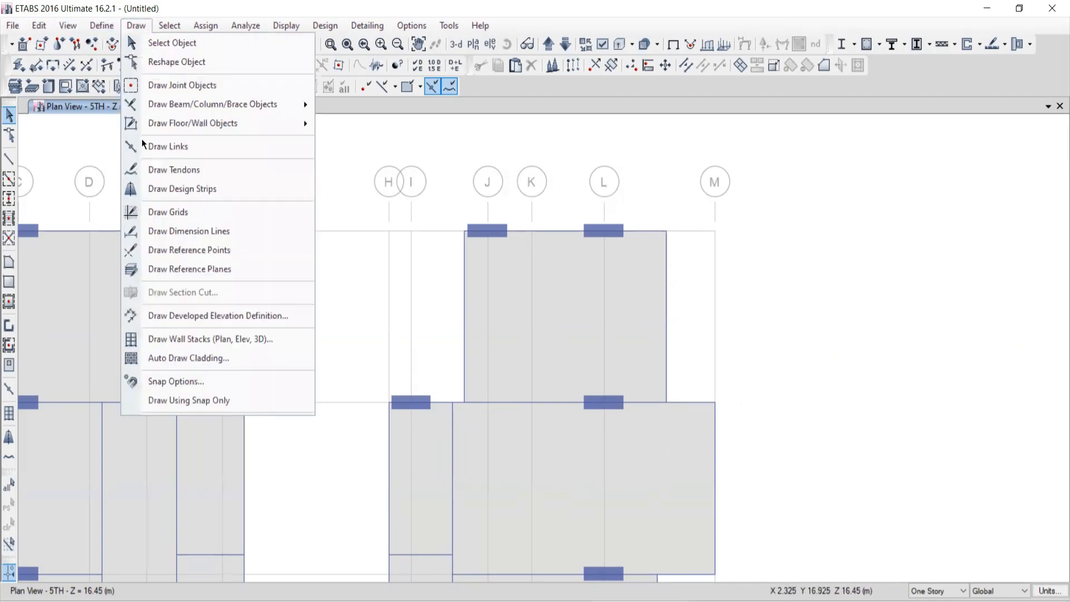
pyautogui.click(163, 231)
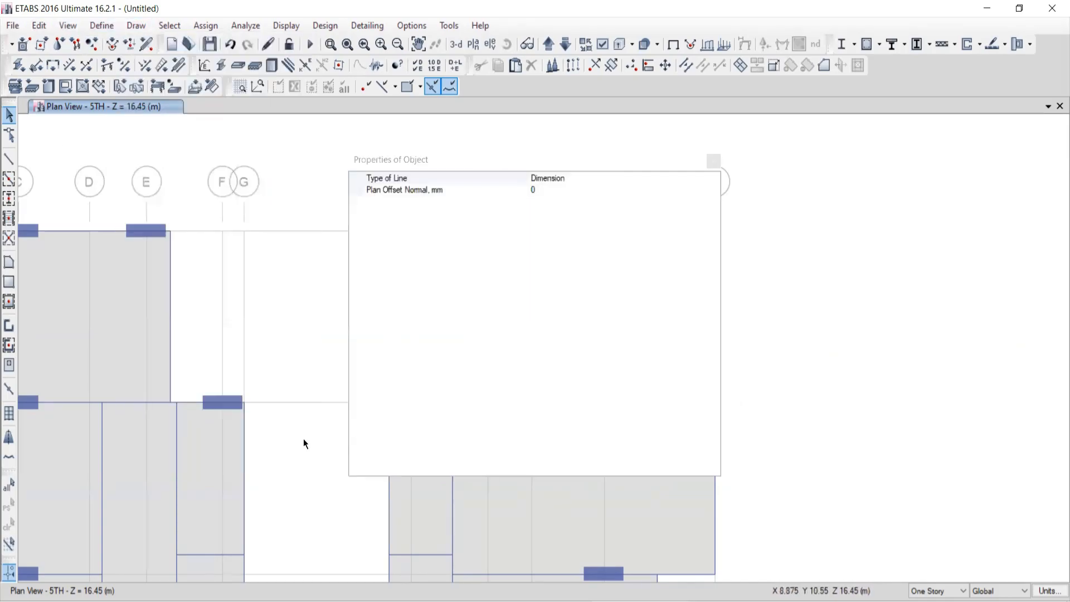
pyautogui.click(713, 161)
pyautogui.scroll(-3, 633, 299)
pyautogui.scroll(5, 652, 316)
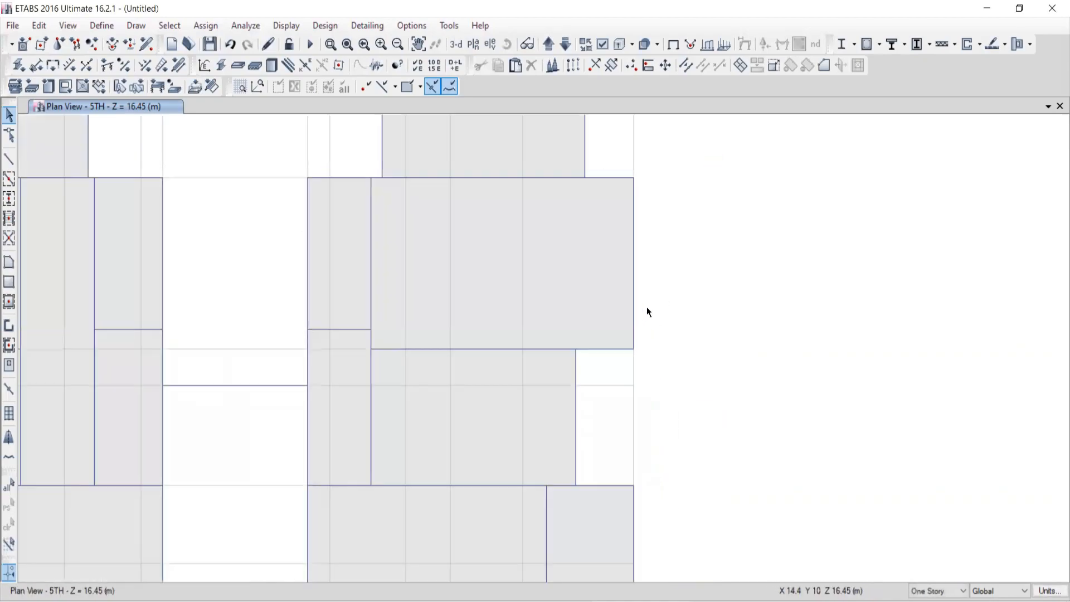
pyautogui.click(650, 361)
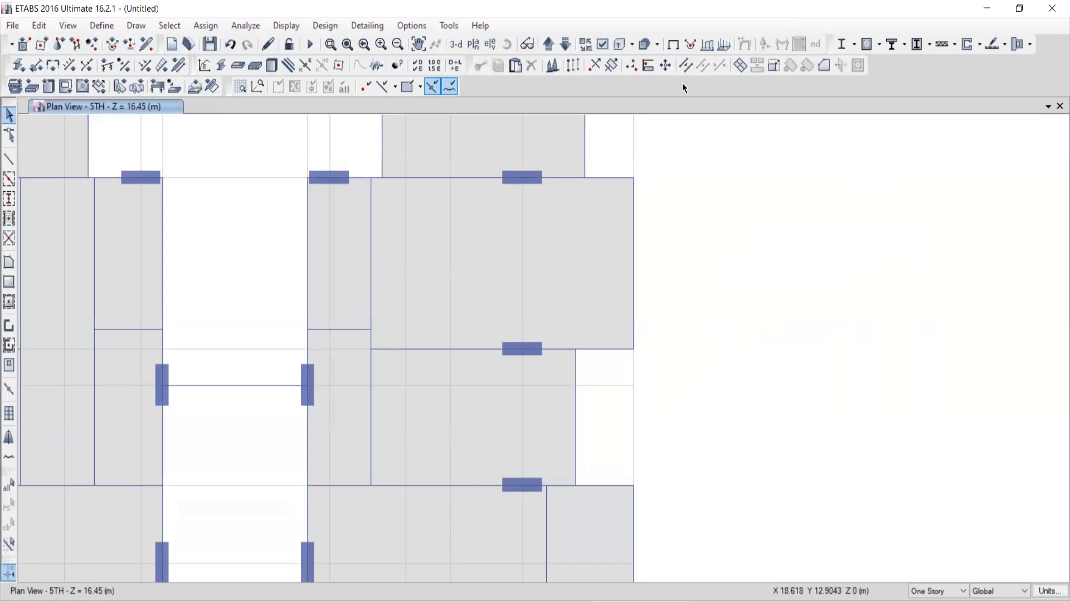
pyautogui.click(635, 177)
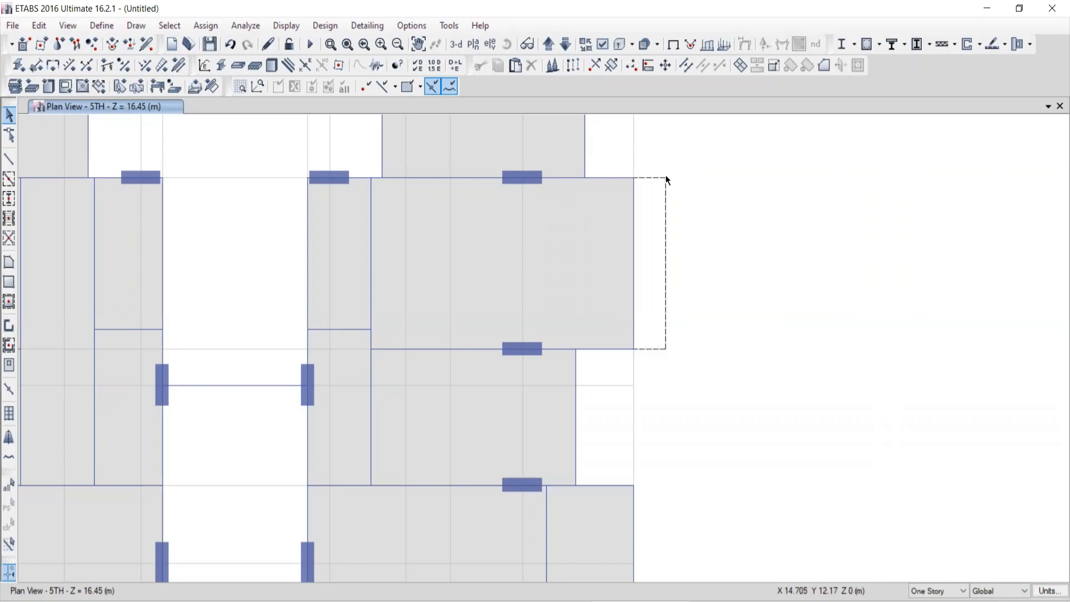
pyautogui.click(667, 178)
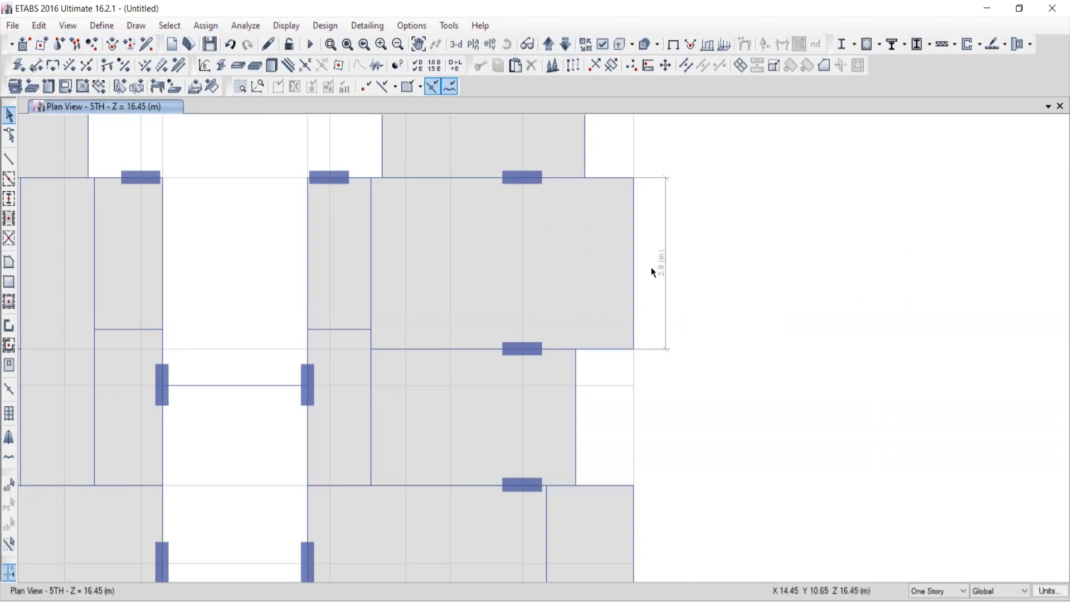
pyautogui.click(136, 26)
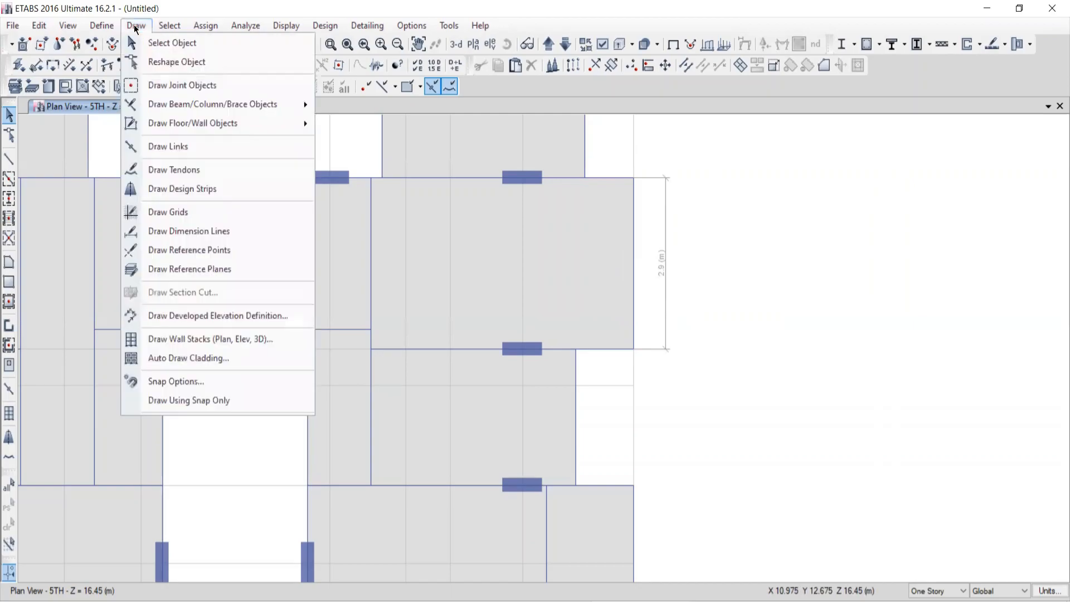
pyautogui.click(162, 231)
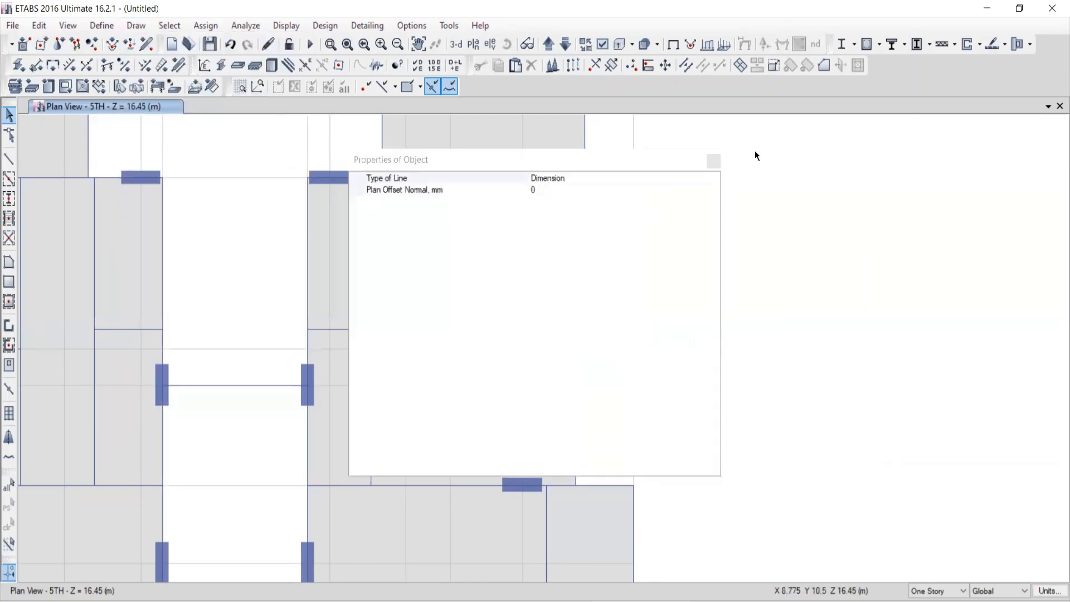
pyautogui.click(714, 162)
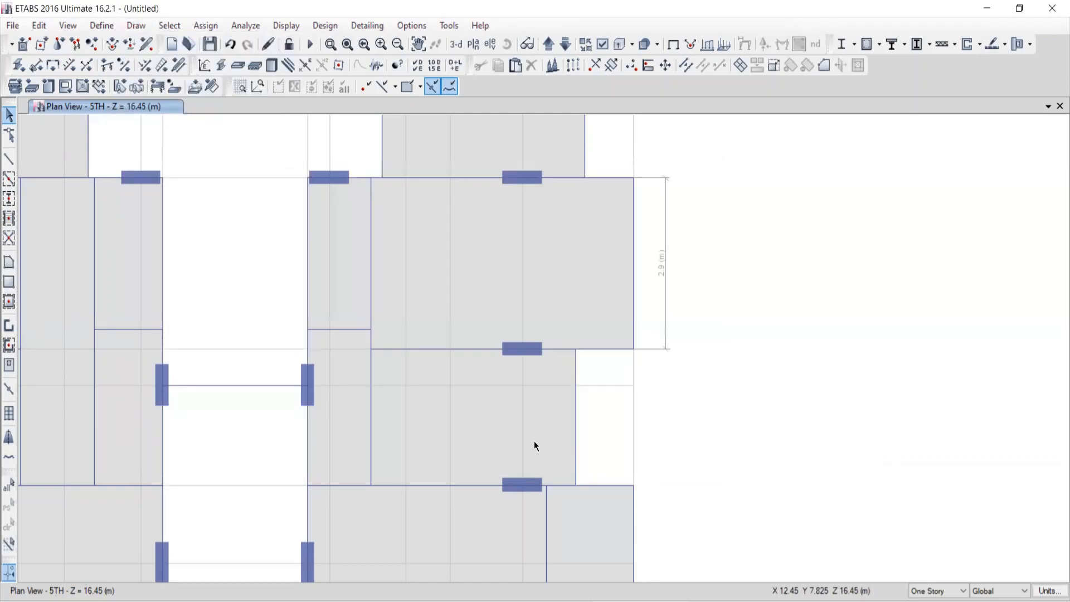
pyautogui.click(633, 349)
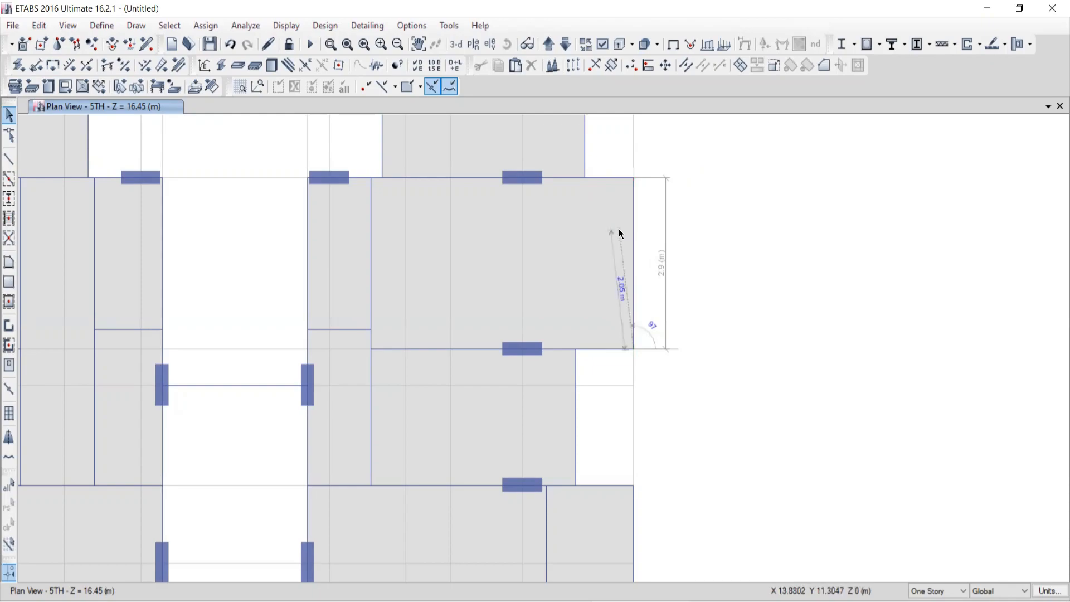
pyautogui.press('Escape')
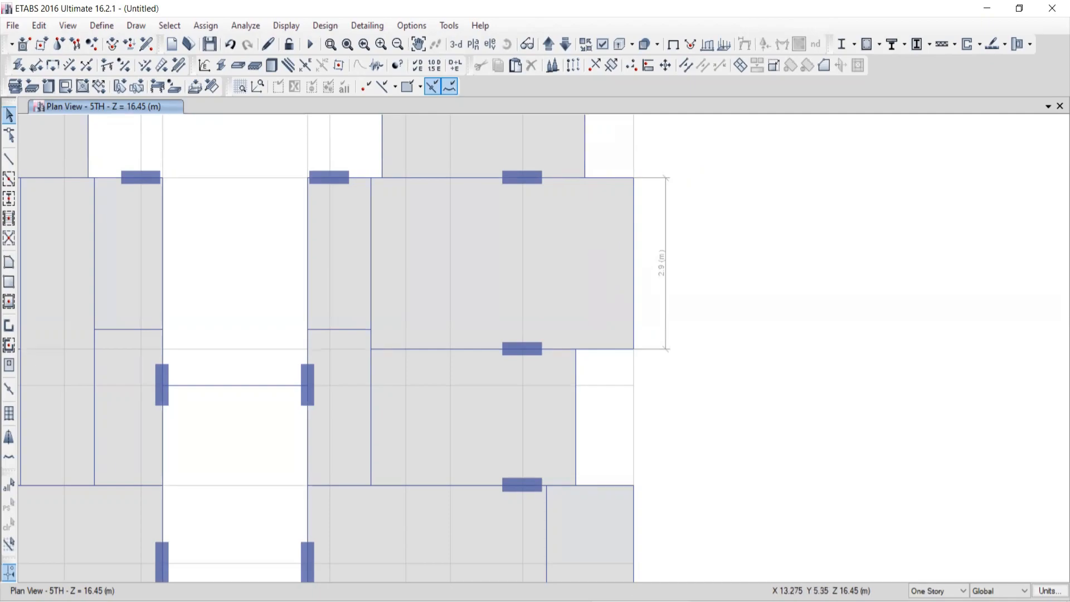
# Switch to the IMPORTANT COMMANDS PDF, highlight topic 5 on appearance or removal of the global axis, and return to ETABS
pyautogui.click(739, 600)
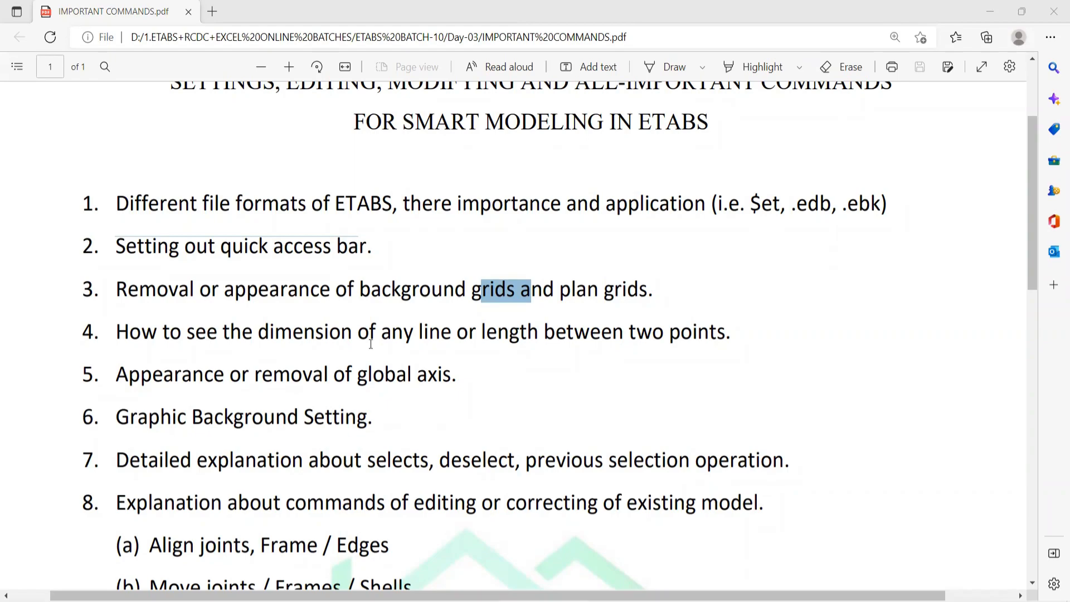
pyautogui.moveTo(115, 385); pyautogui.dragTo(458, 388)
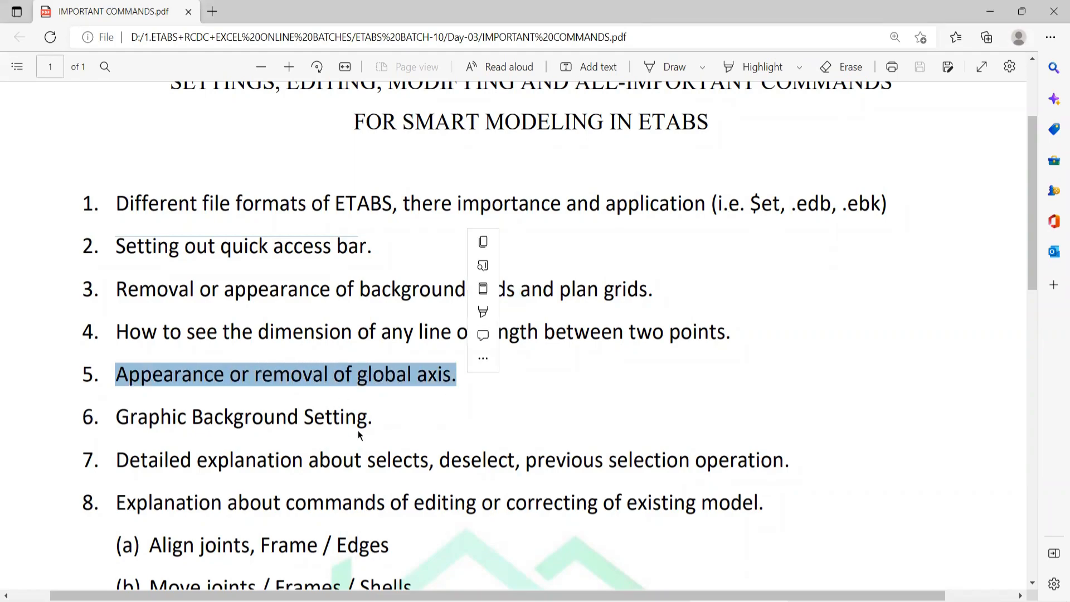
pyautogui.hotkey('alt', 'Tab')
# Show the model in the 3-D view and hide its plan grids with Set Grid System Visibility
pyautogui.scroll(-5, 424, 249)
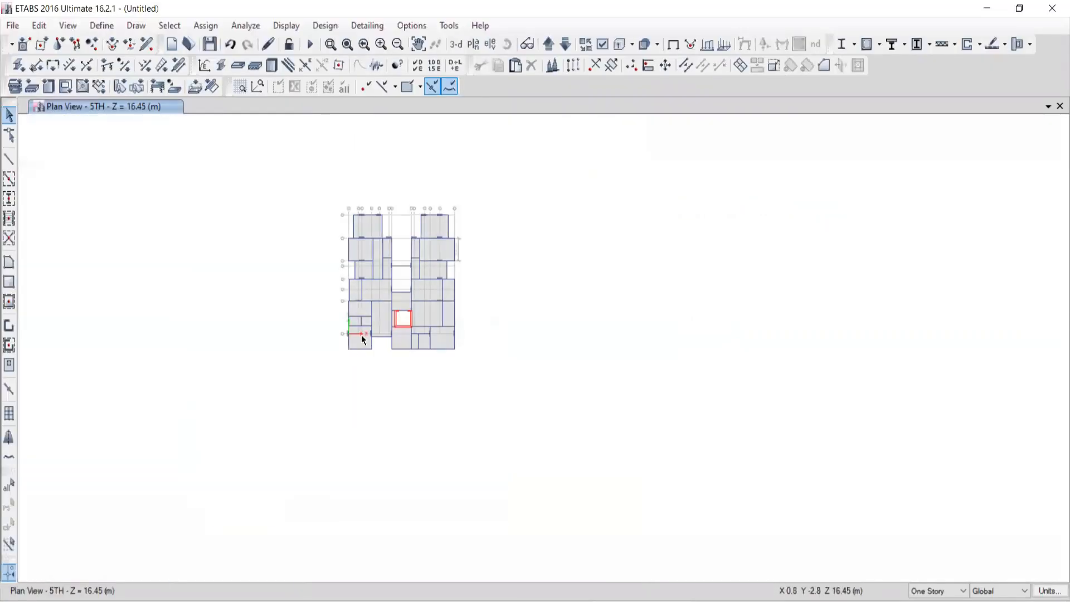
pyautogui.click(456, 44)
pyautogui.scroll(5, 435, 418)
pyautogui.scroll(2, 443, 418)
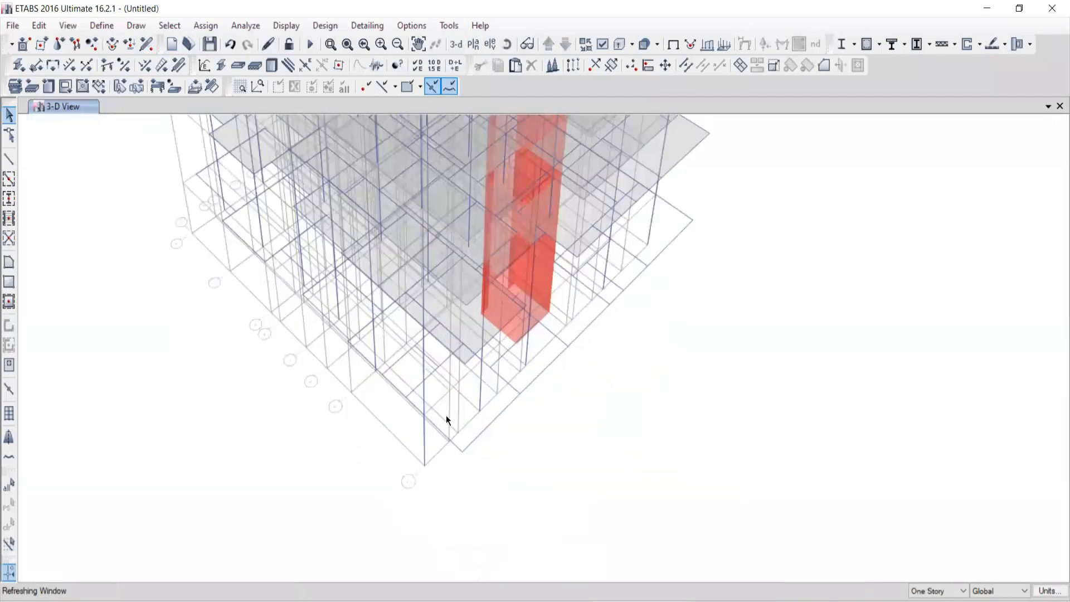
pyautogui.rightClick(196, 366)
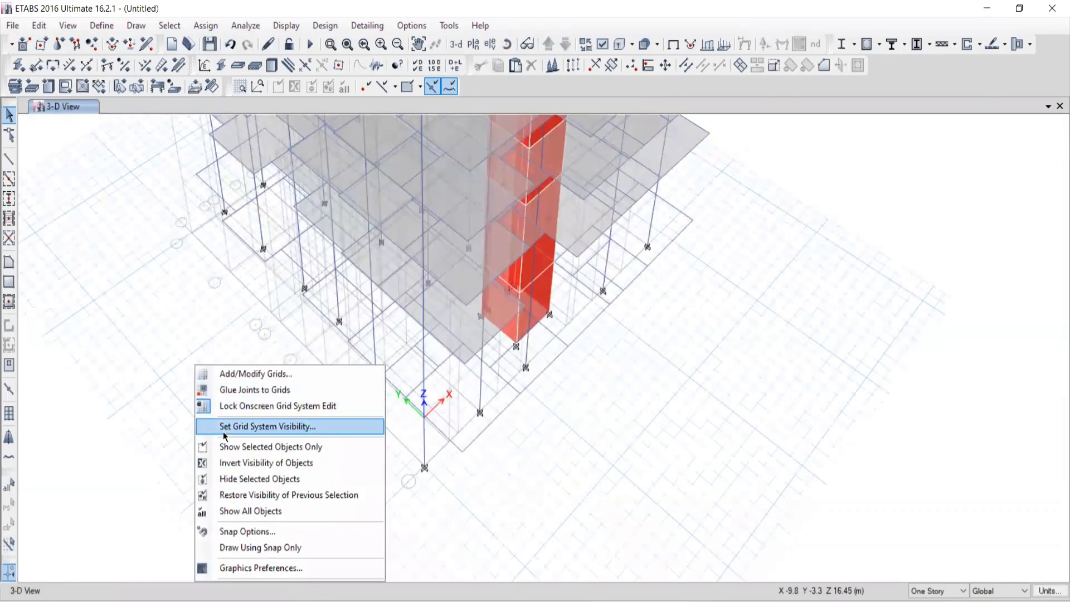
pyautogui.scroll(-3, 646, 287)
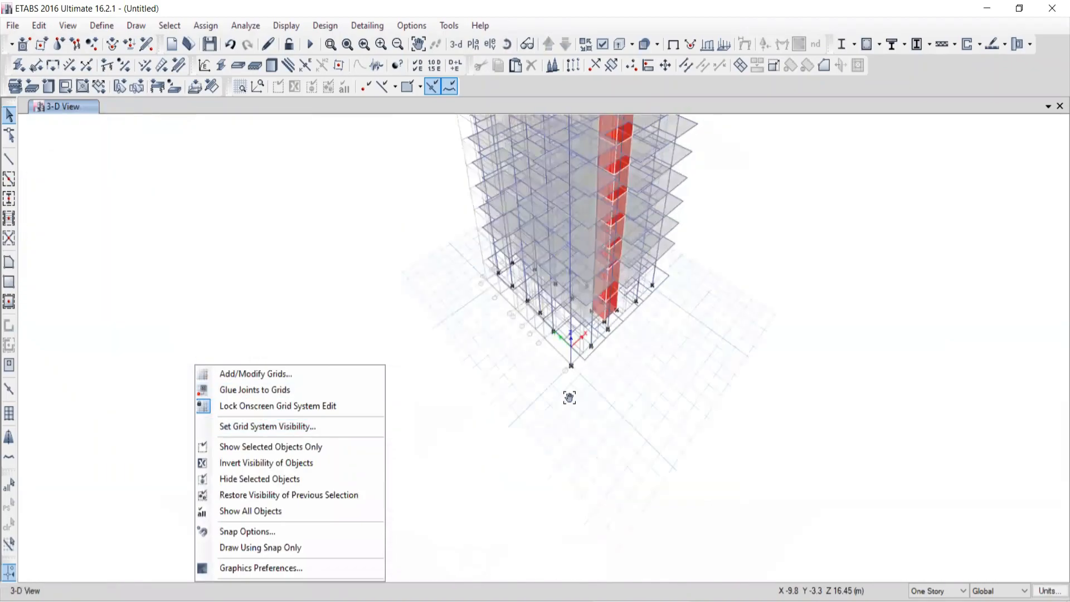
pyautogui.moveTo(569, 397); pyautogui.dragTo(483, 514, button='middle')
pyautogui.rightClick(215, 216)
pyautogui.click(234, 276)
pyautogui.scroll(3, 475, 424)
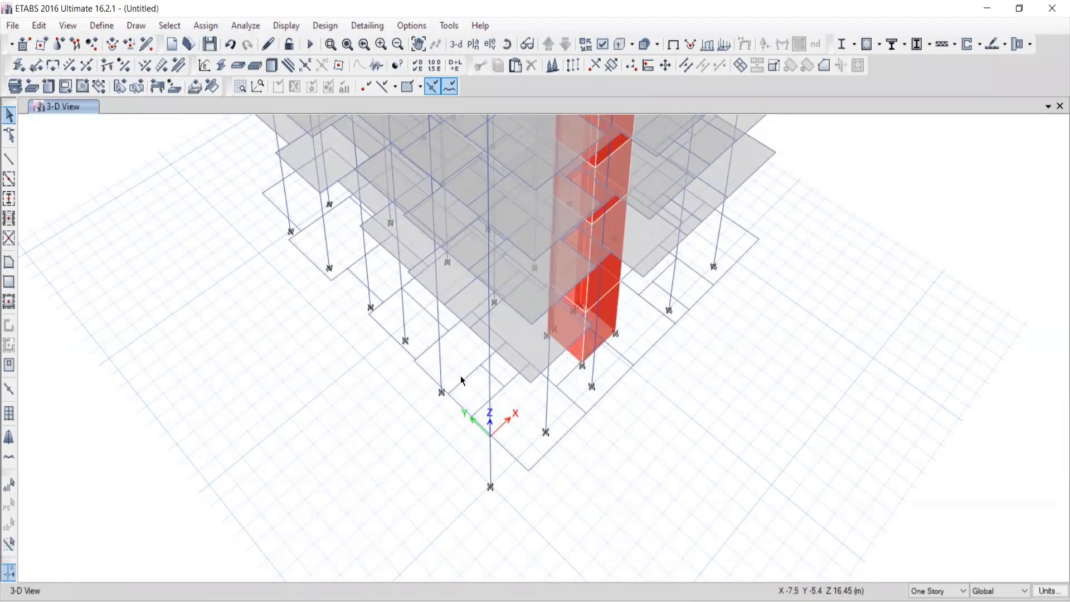
# Use Show Axes to hide and restore the global axes in the 3-D view, repeating the toggle twice
pyautogui.click(68, 26)
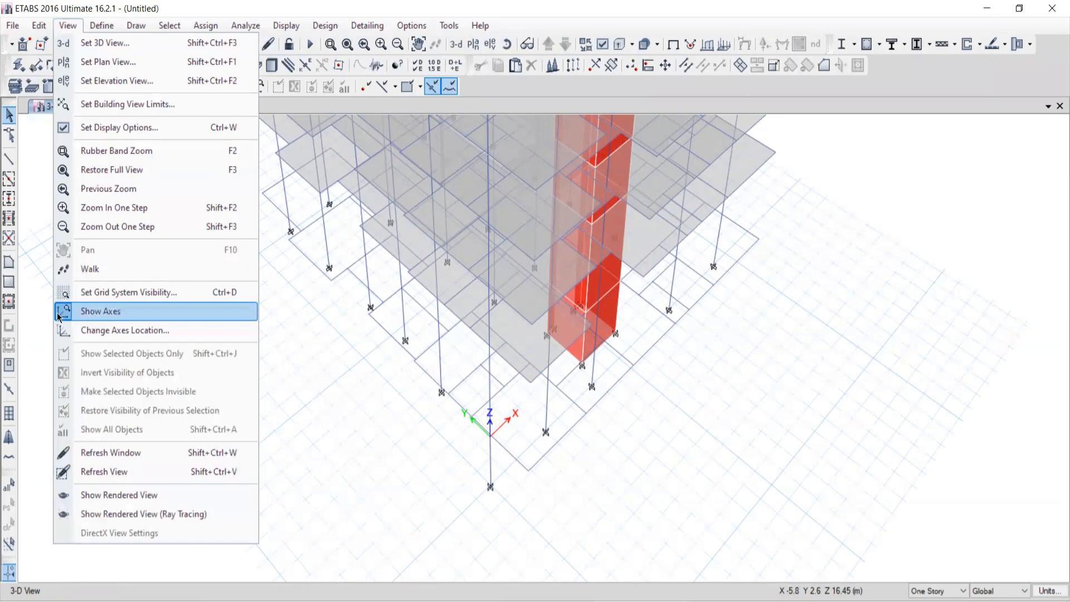
pyautogui.click(92, 313)
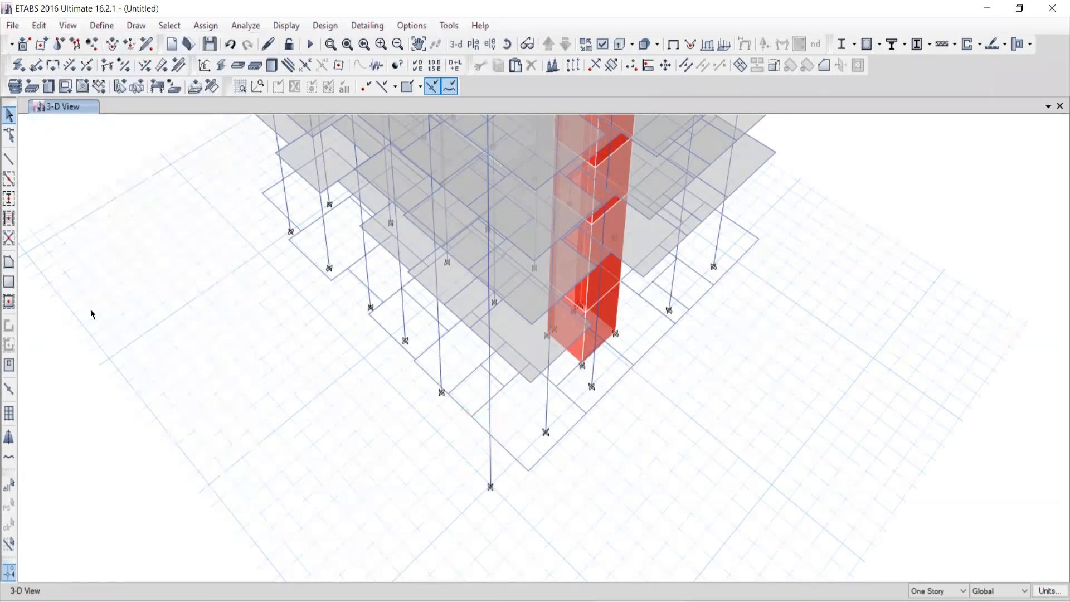
pyautogui.click(68, 26)
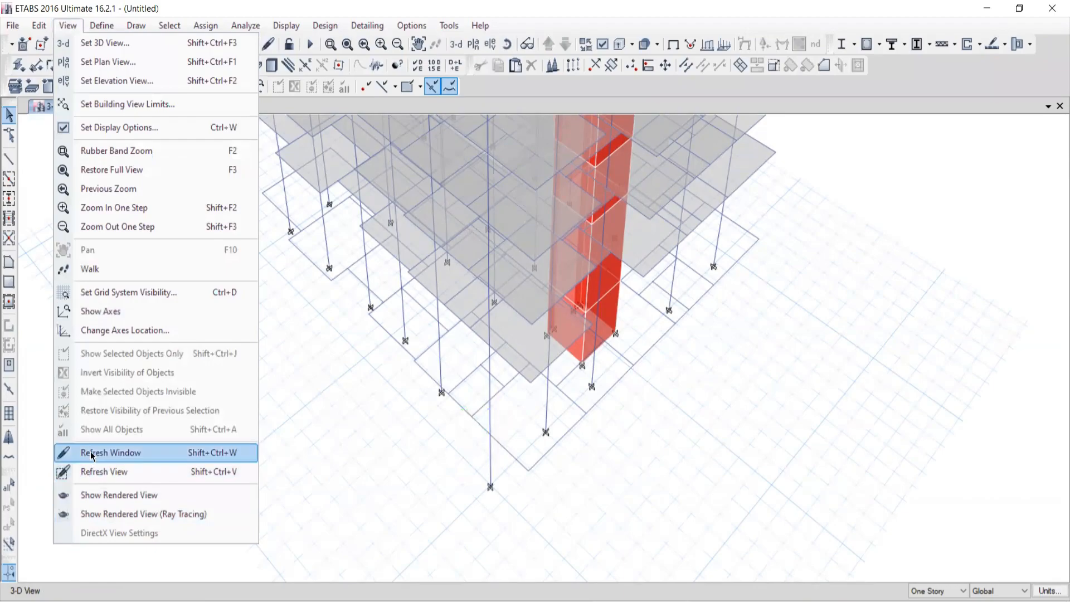
pyautogui.click(81, 313)
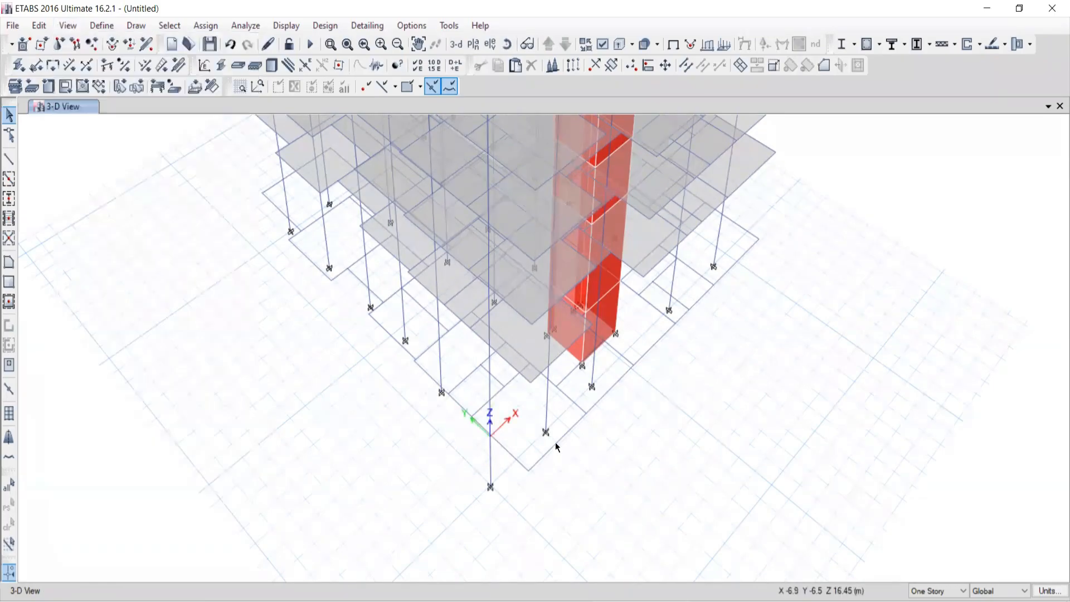
pyautogui.click(67, 26)
pyautogui.click(69, 26)
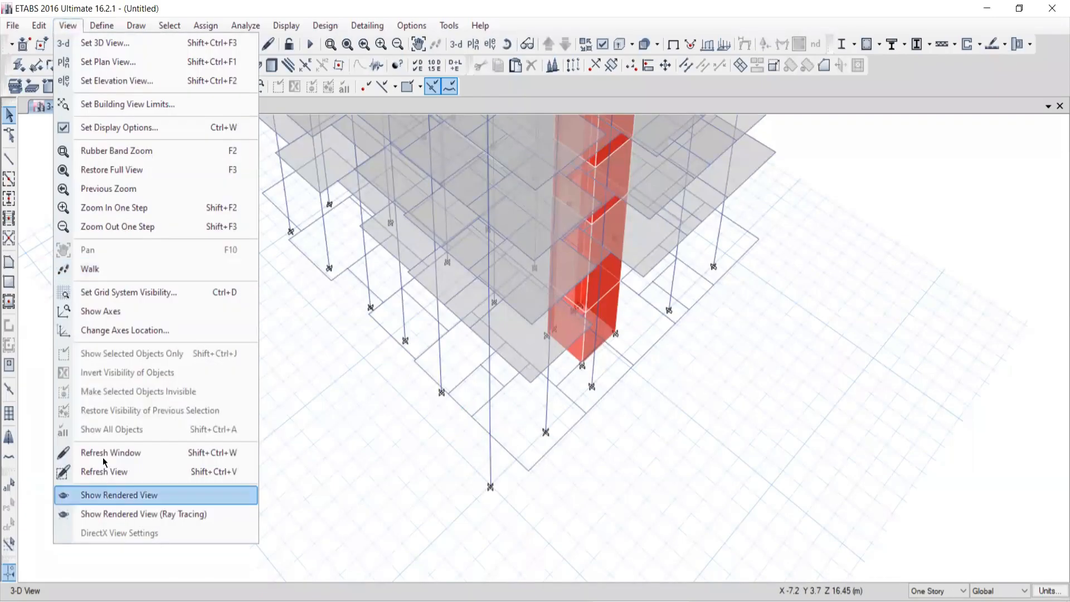
pyautogui.click(93, 311)
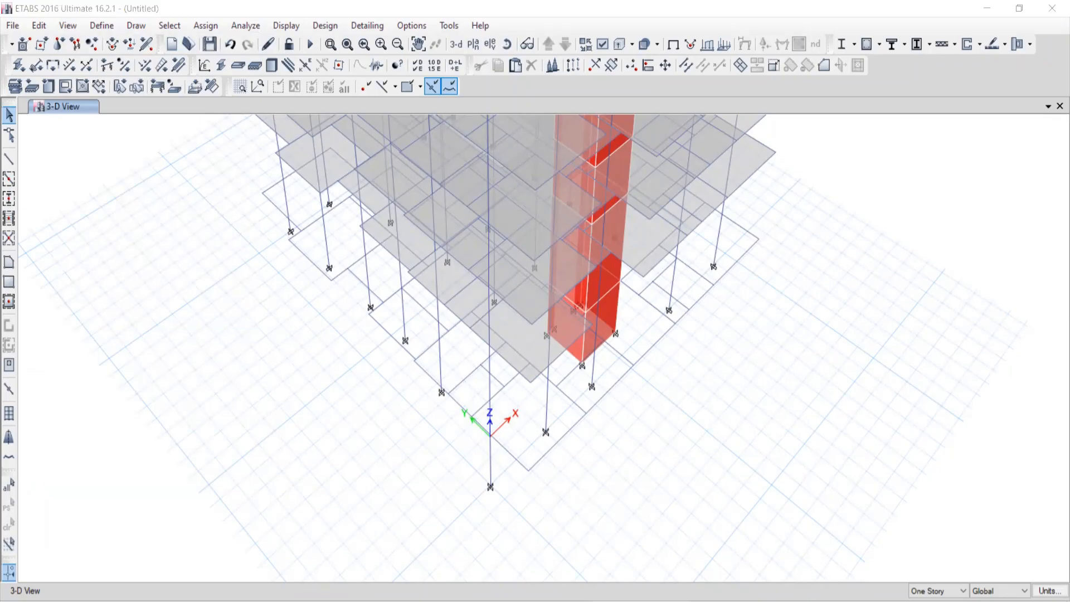
# Switch to the PDF, highlight topic 6, Graphic Background Setting, and return to ETABS
pyautogui.hotkey('alt', 'Tab')
pyautogui.moveTo(380, 418); pyautogui.dragTo(106, 414)
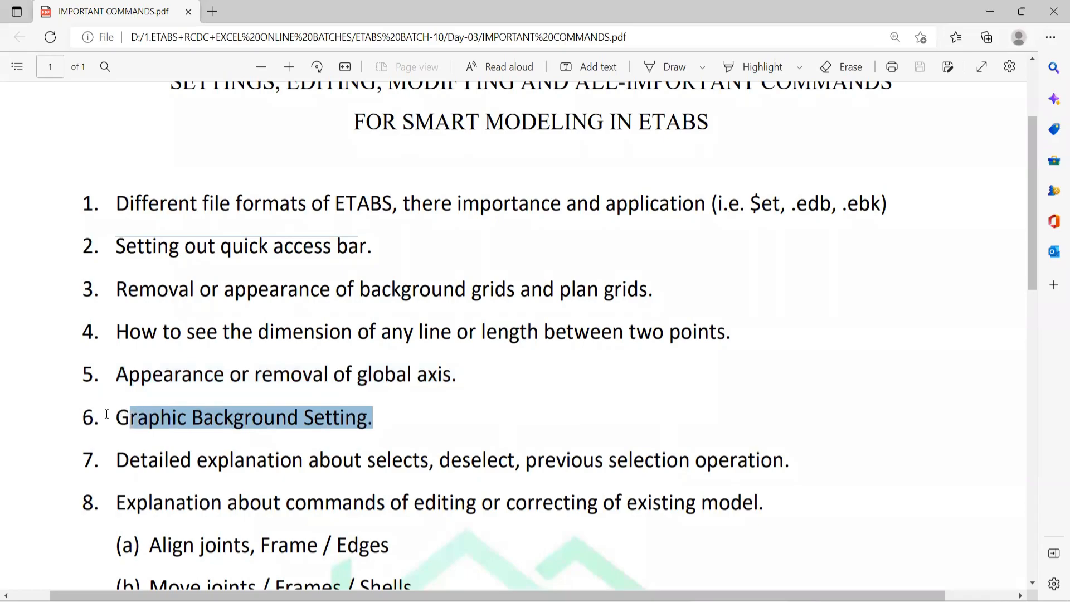
pyautogui.click(125, 430)
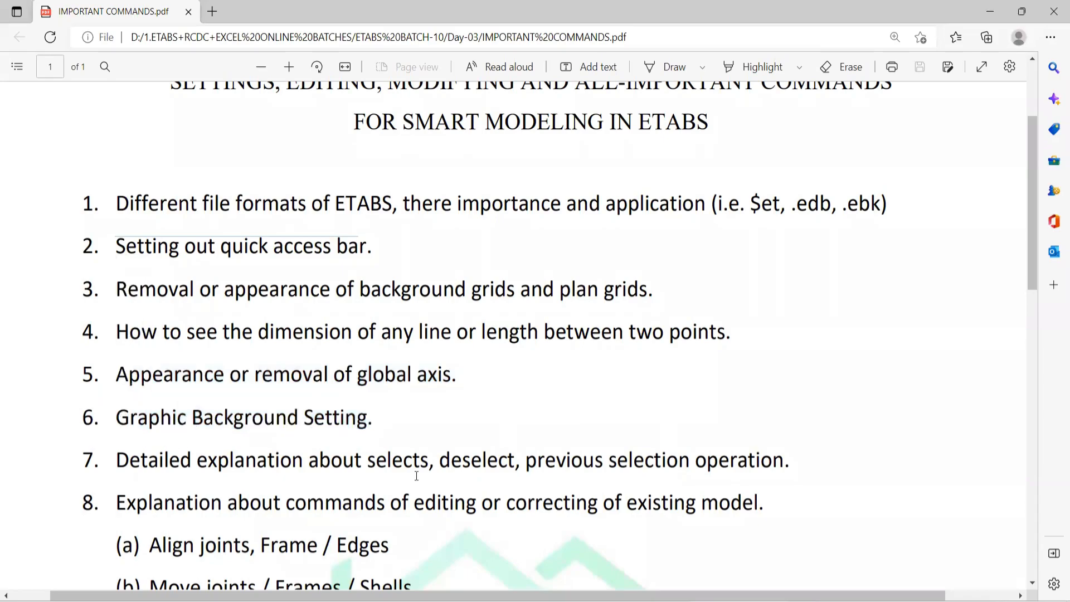
pyautogui.hotkey('alt', 'Tab')
# Open the display graphics colors beside the building model and set the Walls color to light magenta (RGB 255, 128, 255)
pyautogui.scroll(-3, 416, 228)
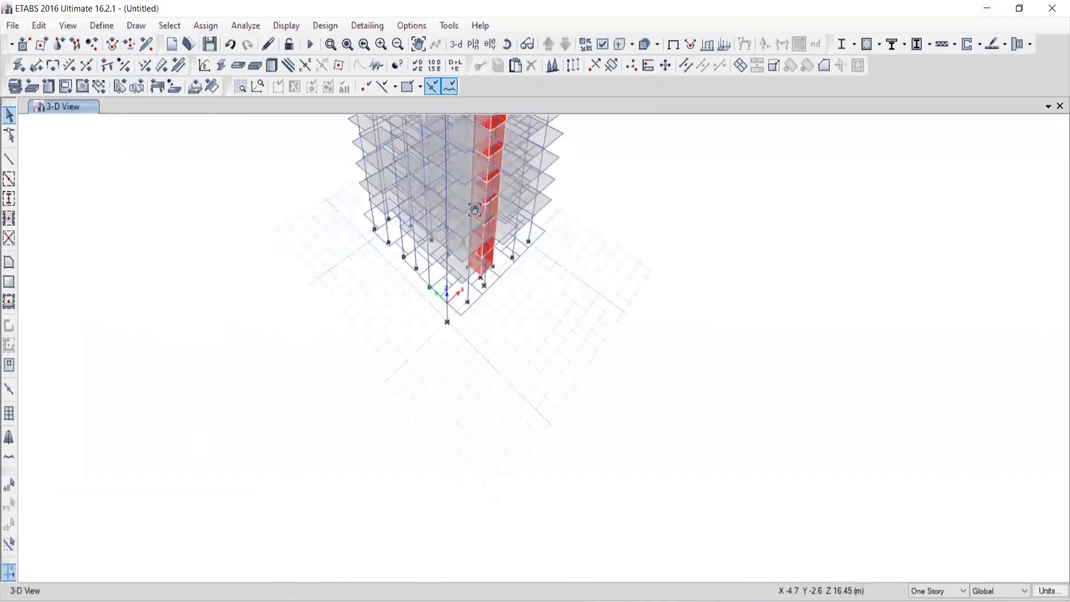
pyautogui.moveTo(474, 209); pyautogui.dragTo(456, 394, button='middle')
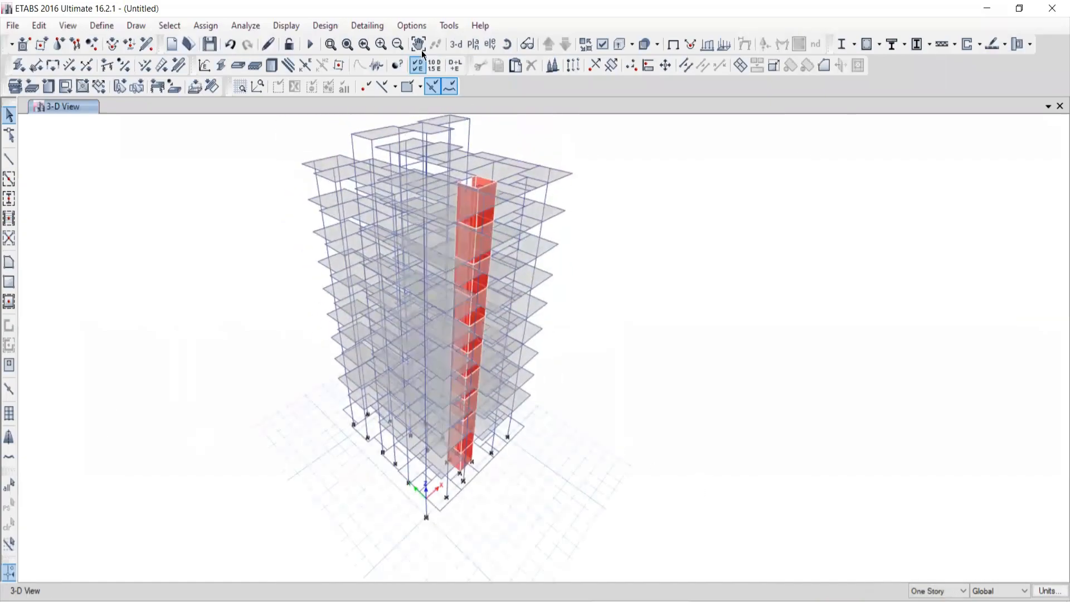
pyautogui.click(412, 26)
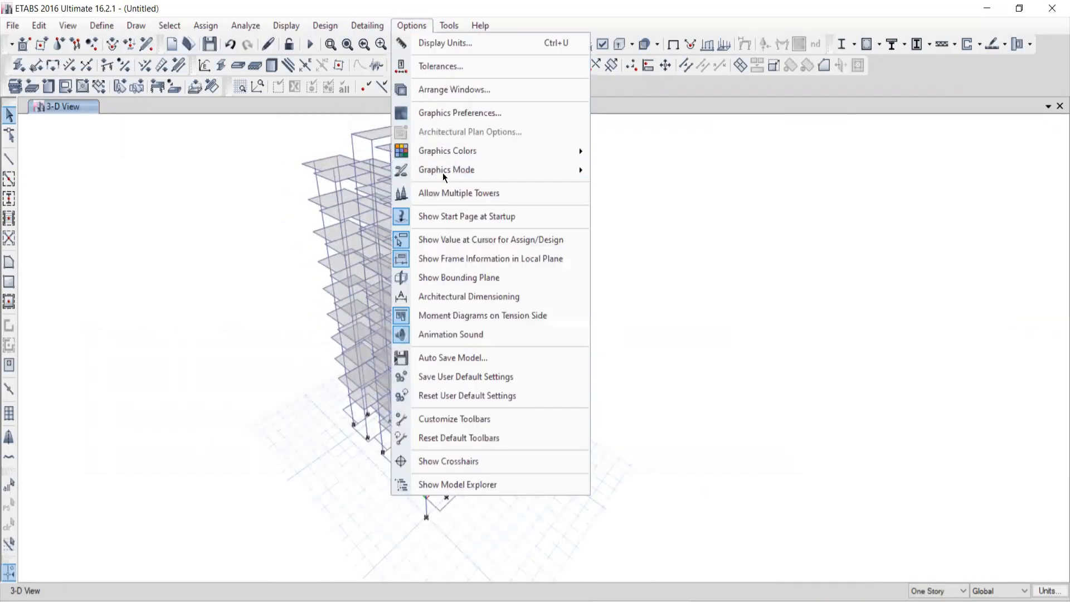
pyautogui.moveTo(472, 150)
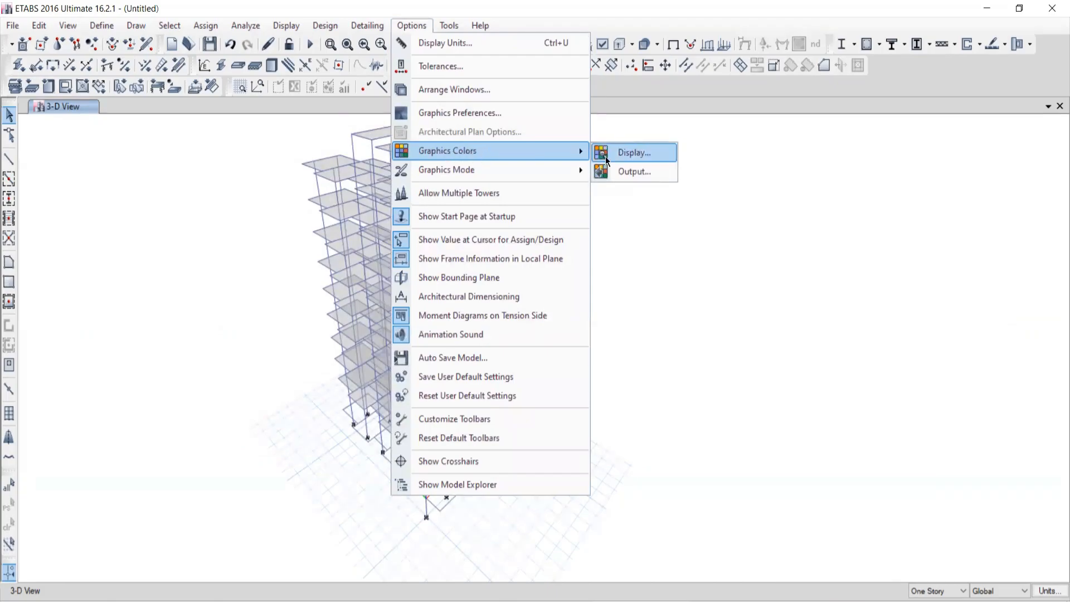
pyautogui.click(633, 152)
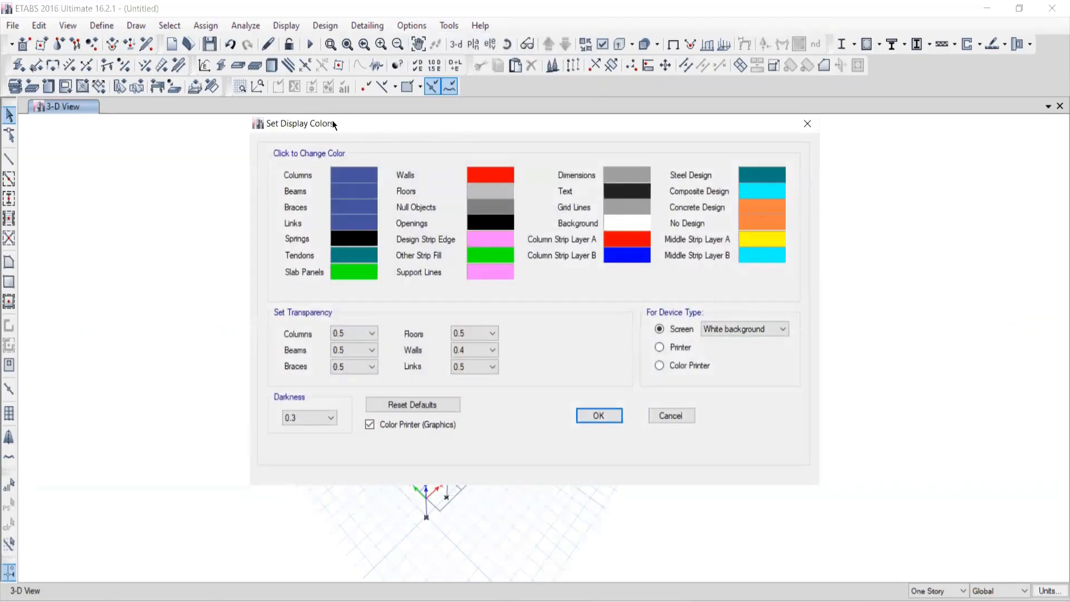
pyautogui.moveTo(341, 124); pyautogui.dragTo(681, 100)
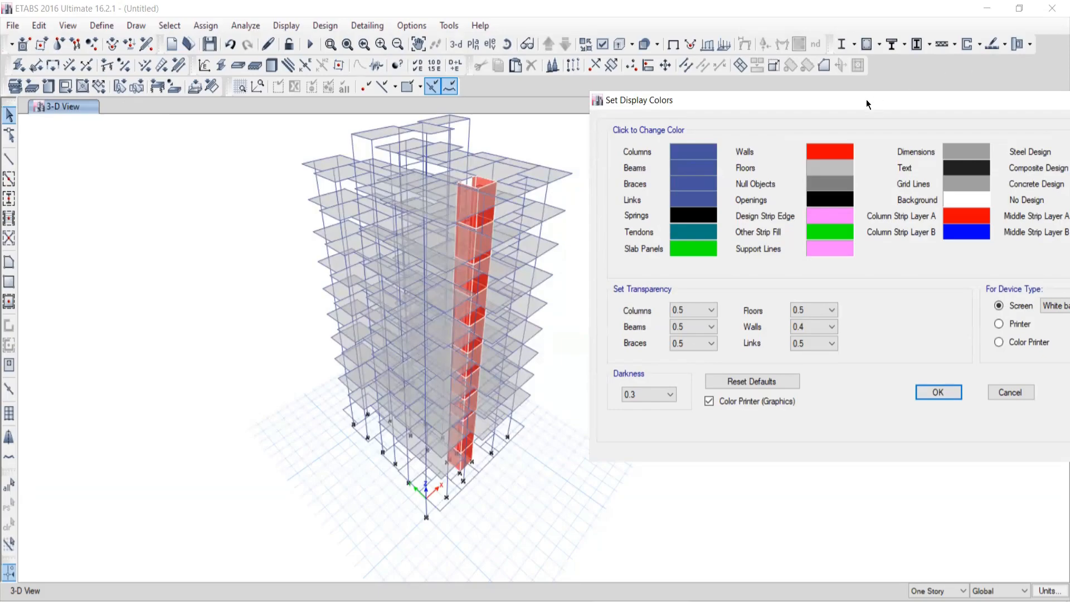
pyautogui.moveTo(860, 98); pyautogui.dragTo(795, 50)
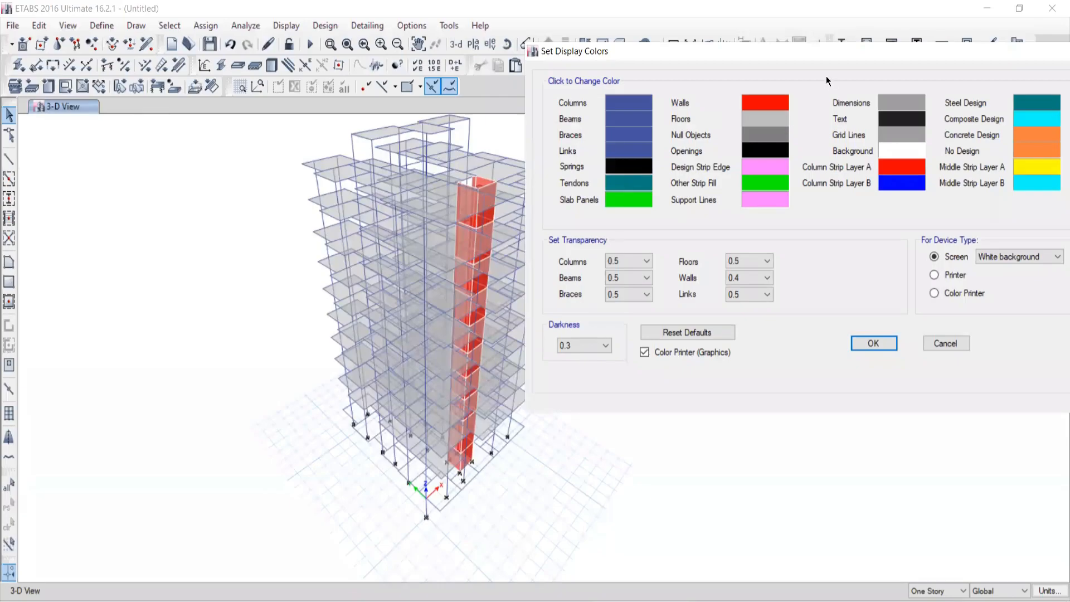
pyautogui.click(767, 104)
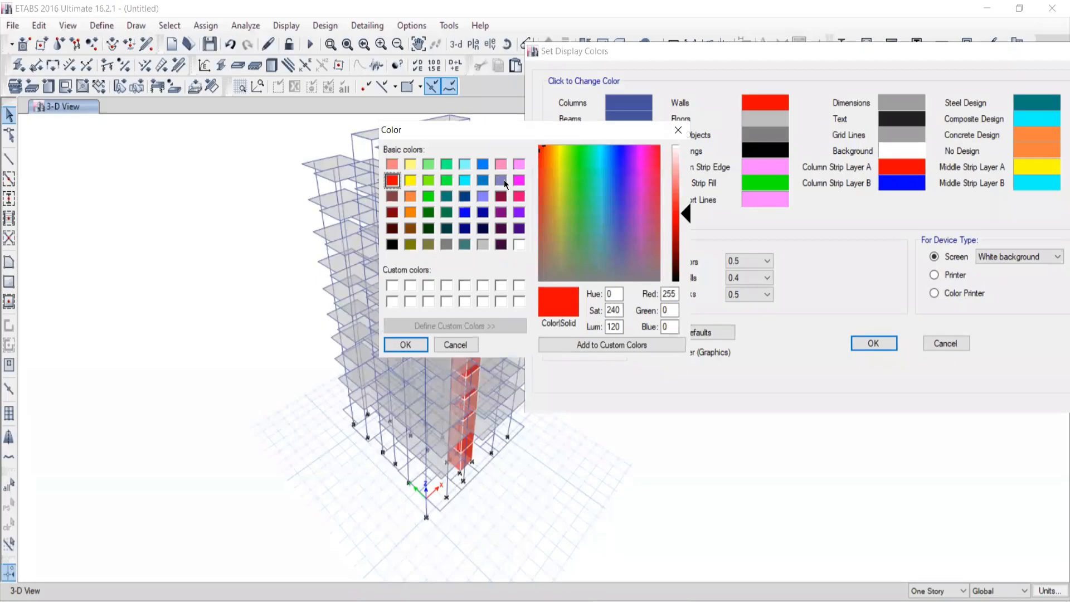
pyautogui.click(519, 164)
pyautogui.click(406, 344)
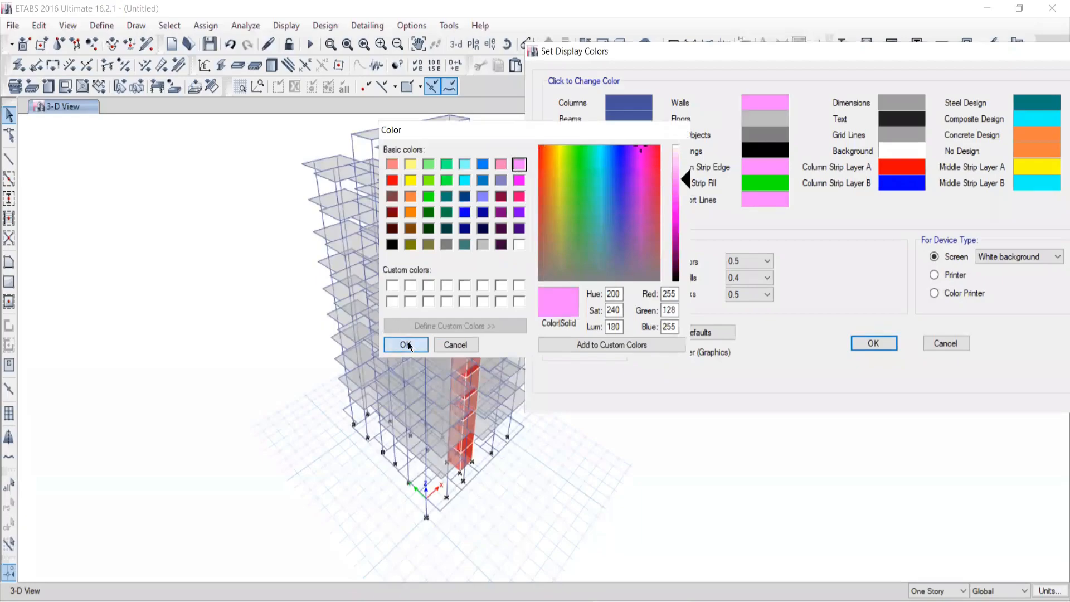
# Apply the light magenta wall color to the model and frame the building in the 3-D view
pyautogui.click(873, 343)
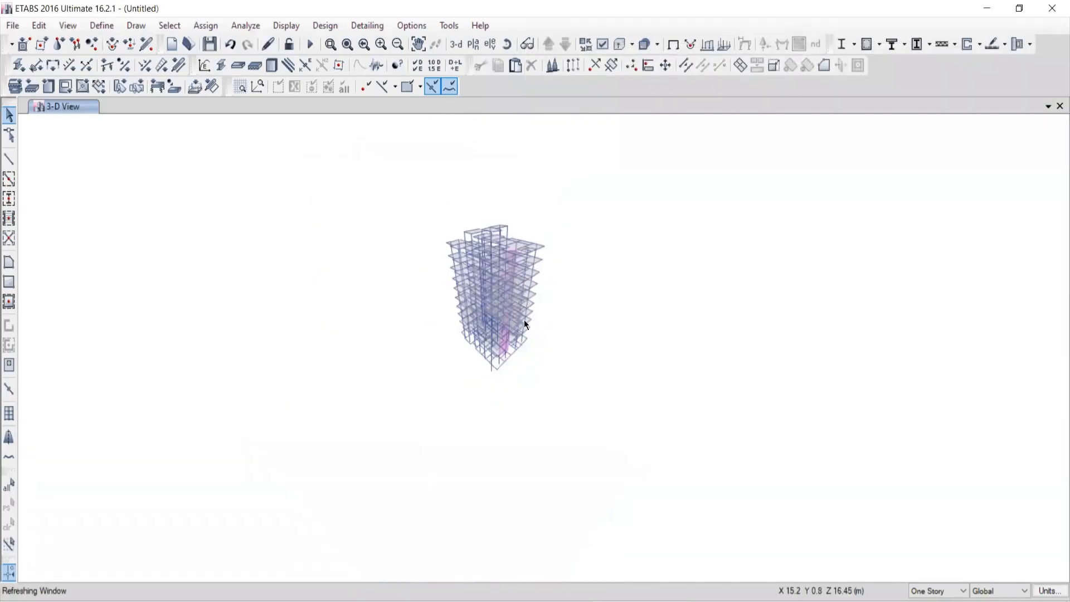
pyautogui.scroll(5, 504, 309)
pyautogui.scroll(-3, 393, 368)
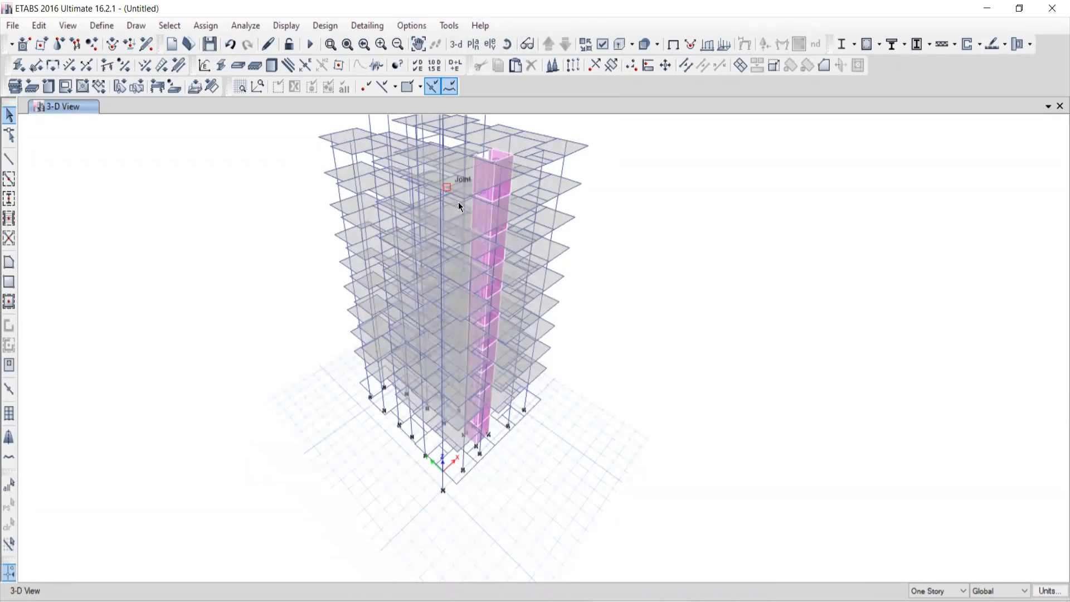
pyautogui.moveTo(449, 269)
pyautogui.keyDown('shift'); pyautogui.mouseDown(button='middle')
pyautogui.moveTo(450, 246)
pyautogui.moveTo(470, 273)
pyautogui.moveTo(444, 277)
pyautogui.moveTo(442, 289)
pyautogui.moveTo(441, 262)
pyautogui.mouseUp(button='middle'); pyautogui.keyUp('shift')
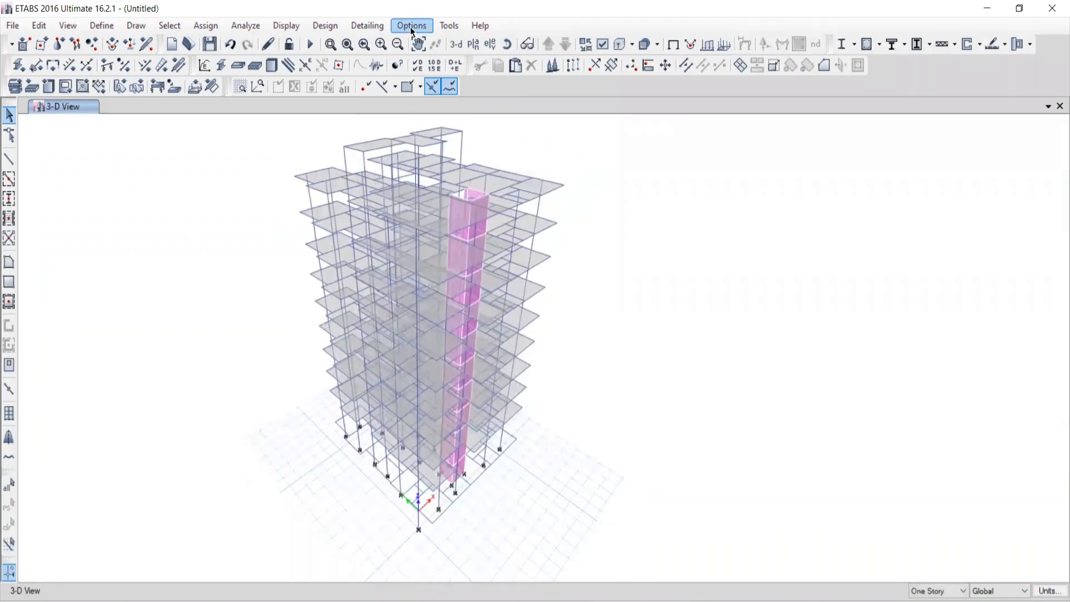
# Change the Walls display color to dark red (RGB 128, 0, 0) and apply it to the model
pyautogui.click(412, 26)
pyautogui.moveTo(449, 156)
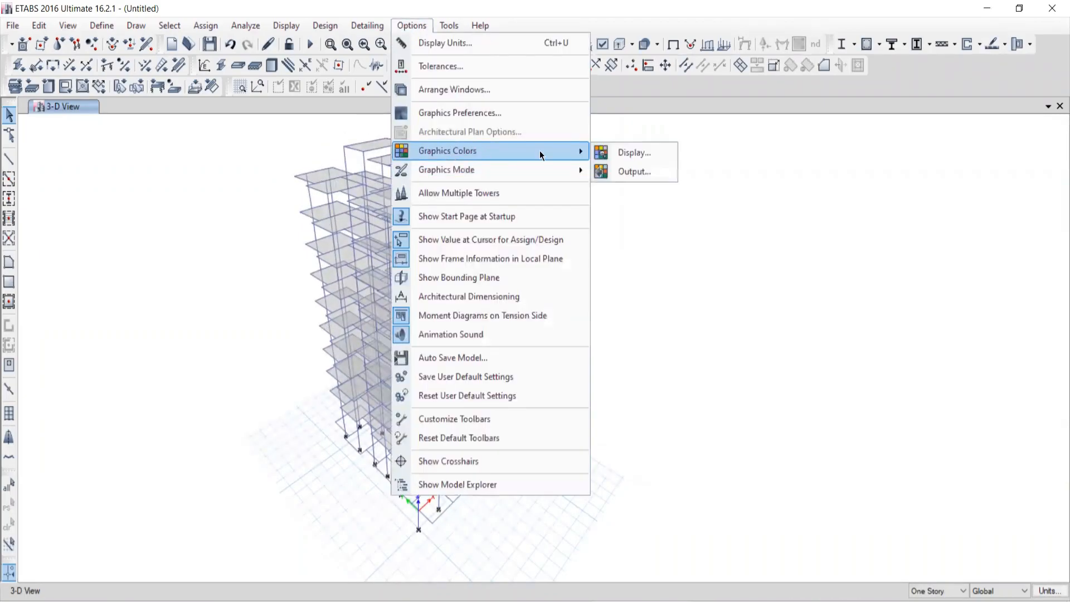
pyautogui.click(618, 153)
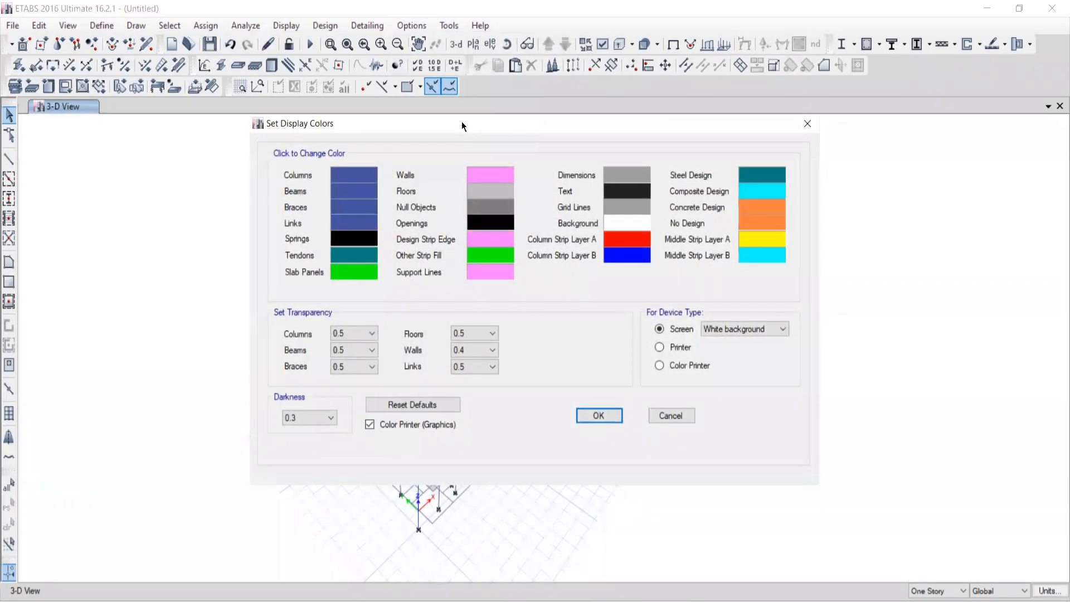
pyautogui.moveTo(492, 119); pyautogui.dragTo(849, 121)
pyautogui.click(841, 174)
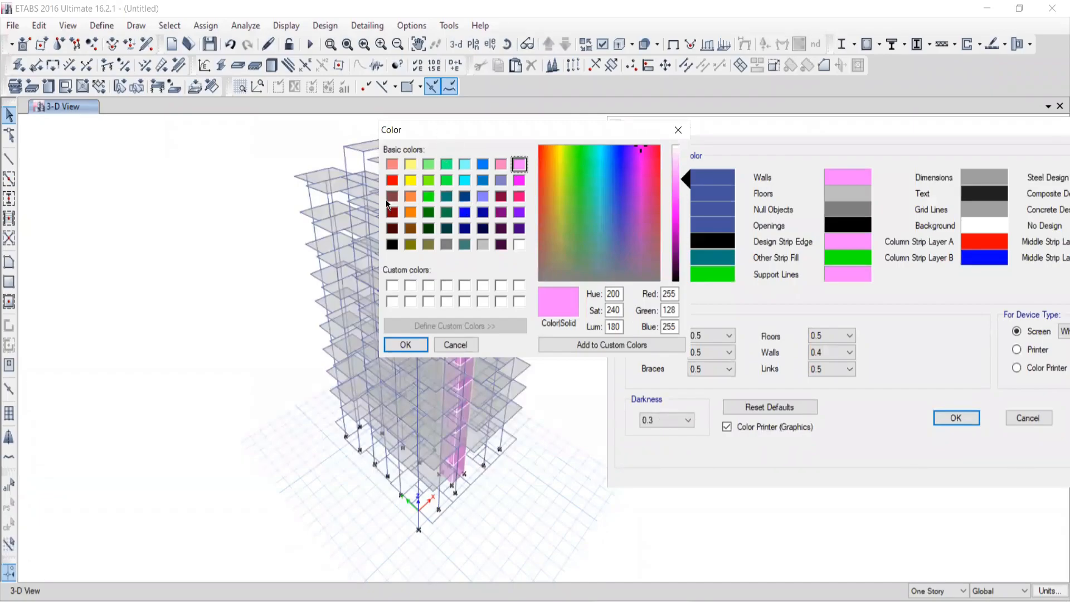
pyautogui.click(392, 213)
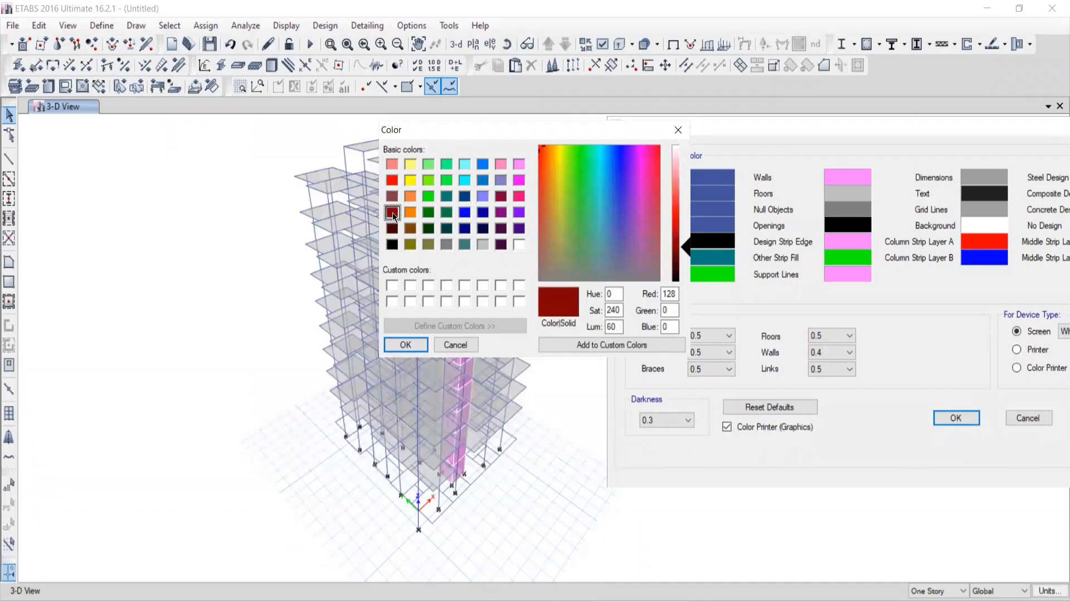
pyautogui.click(405, 345)
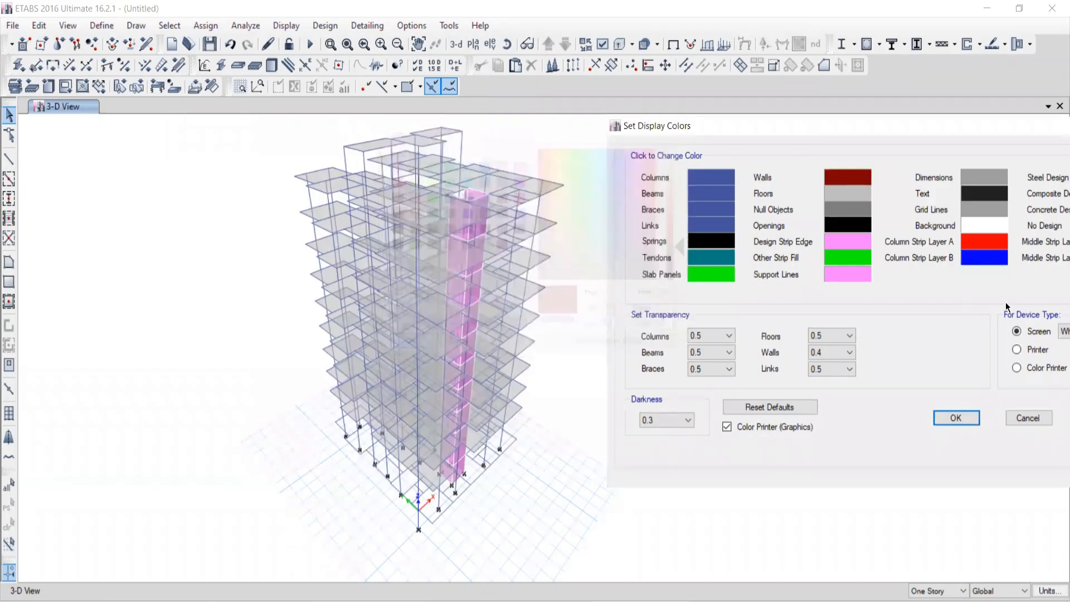
pyautogui.click(947, 417)
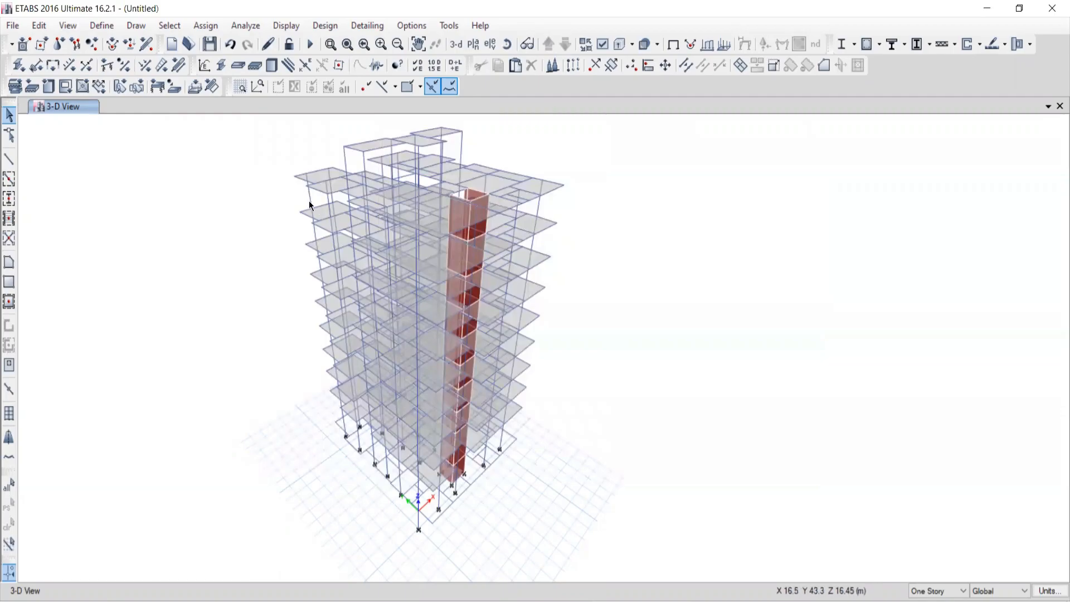
# Change the Columns display color to red (RGB 255, 0, 0) and apply it to the model
pyautogui.click(412, 25)
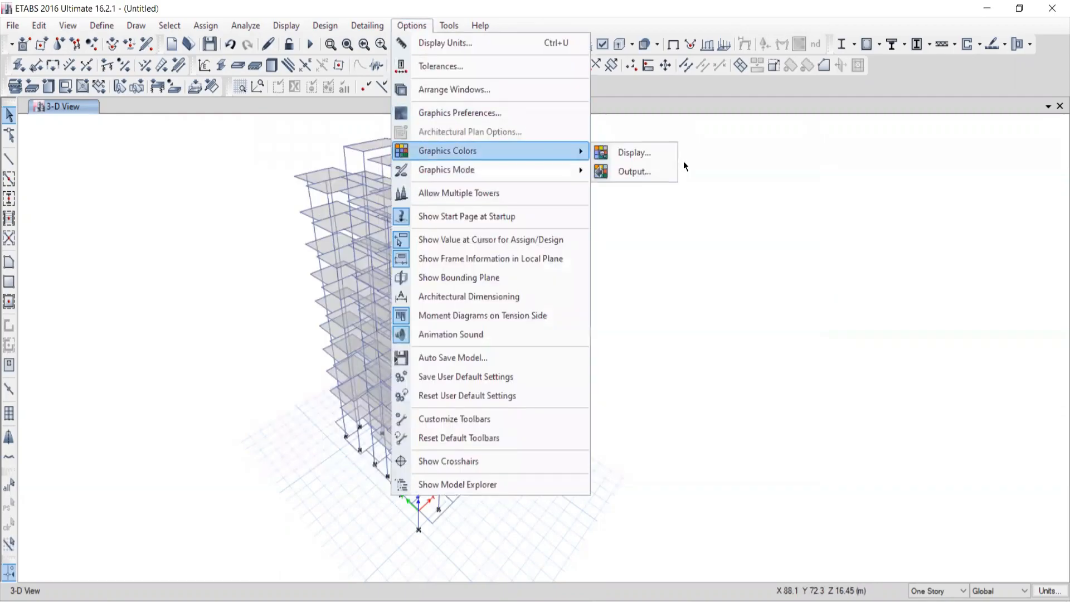
pyautogui.click(614, 153)
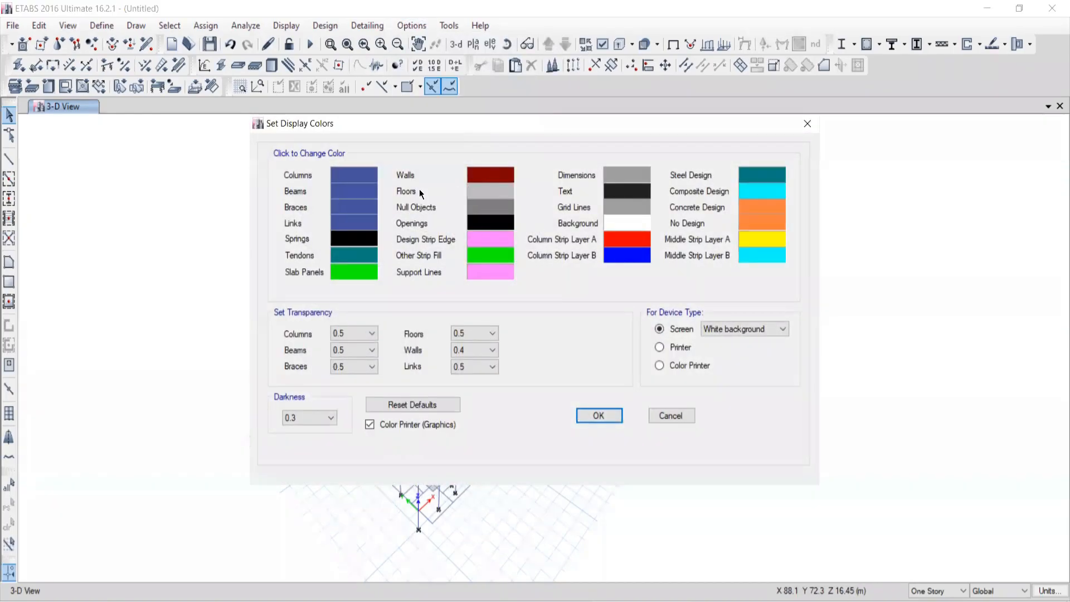
pyautogui.click(341, 174)
pyautogui.click(391, 180)
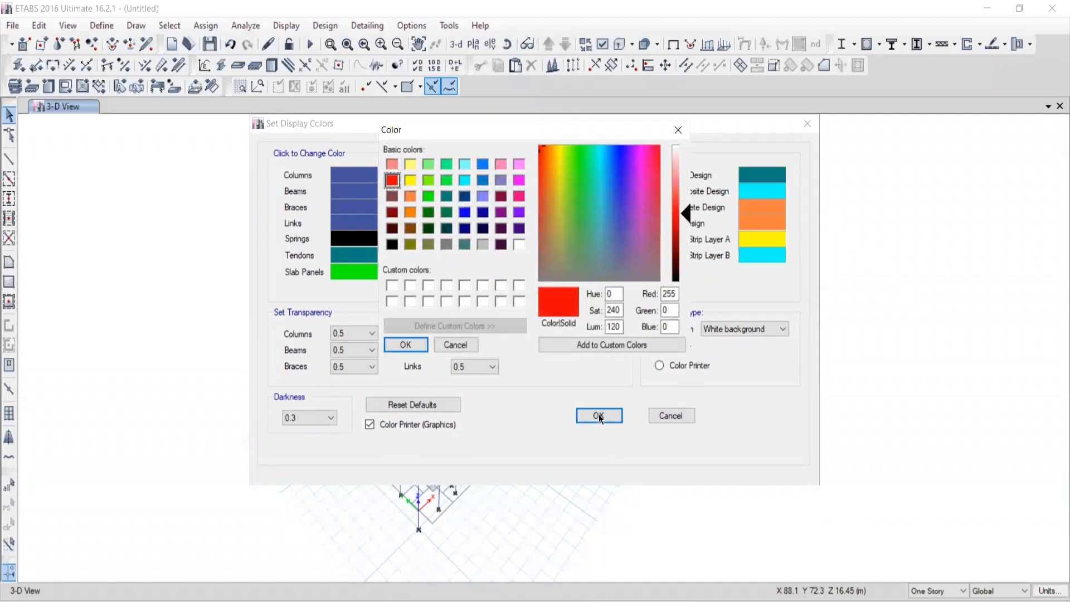
pyautogui.click(405, 345)
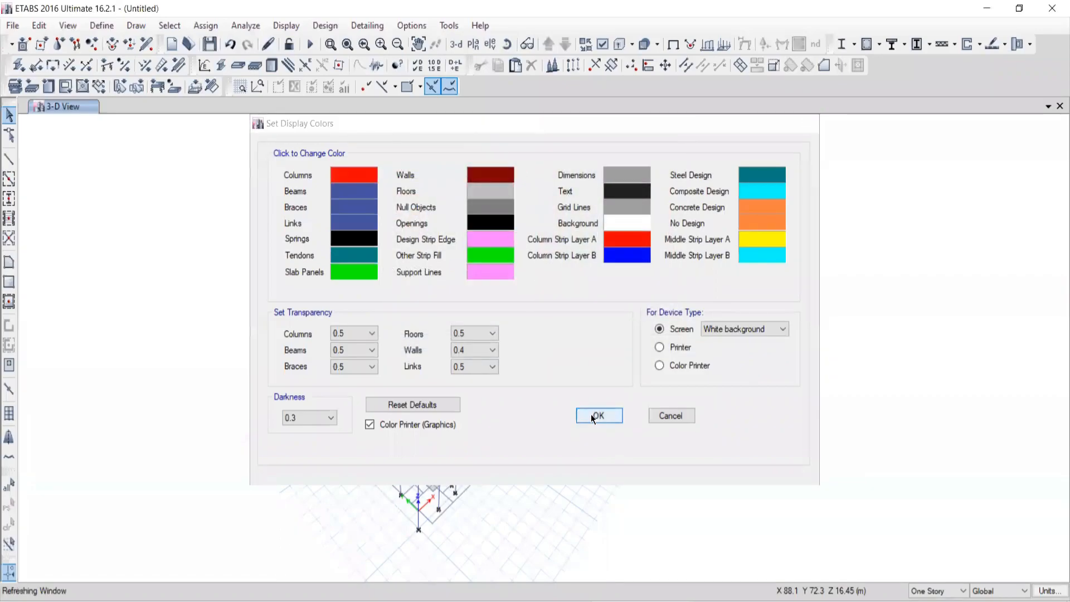
pyautogui.click(592, 414)
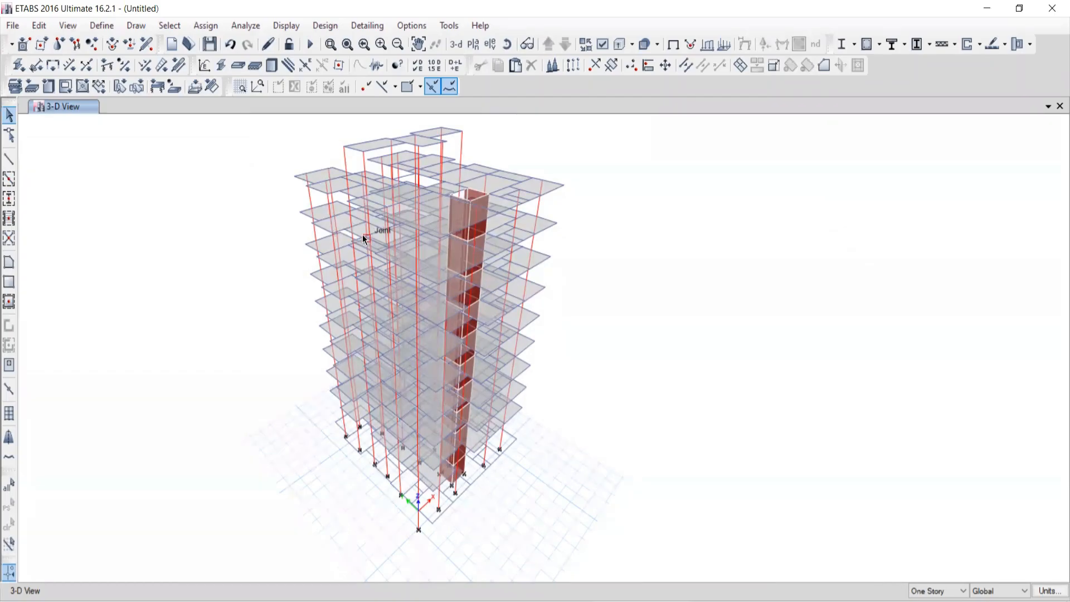
# Reset the display colors to their defaults and place the color settings beside the building model
pyautogui.click(403, 27)
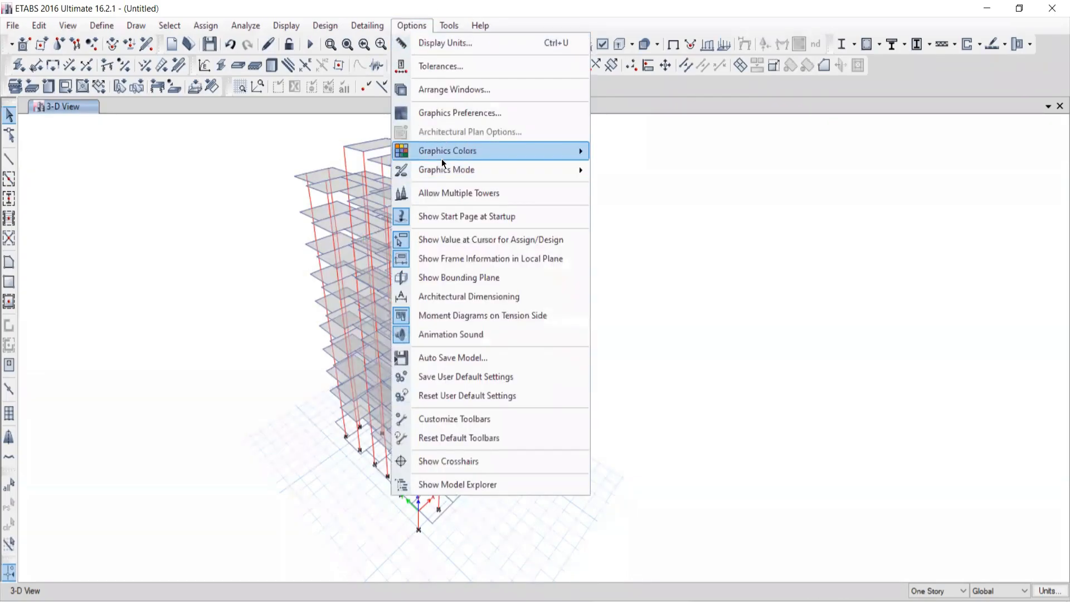
pyautogui.moveTo(440, 155)
pyautogui.click(629, 152)
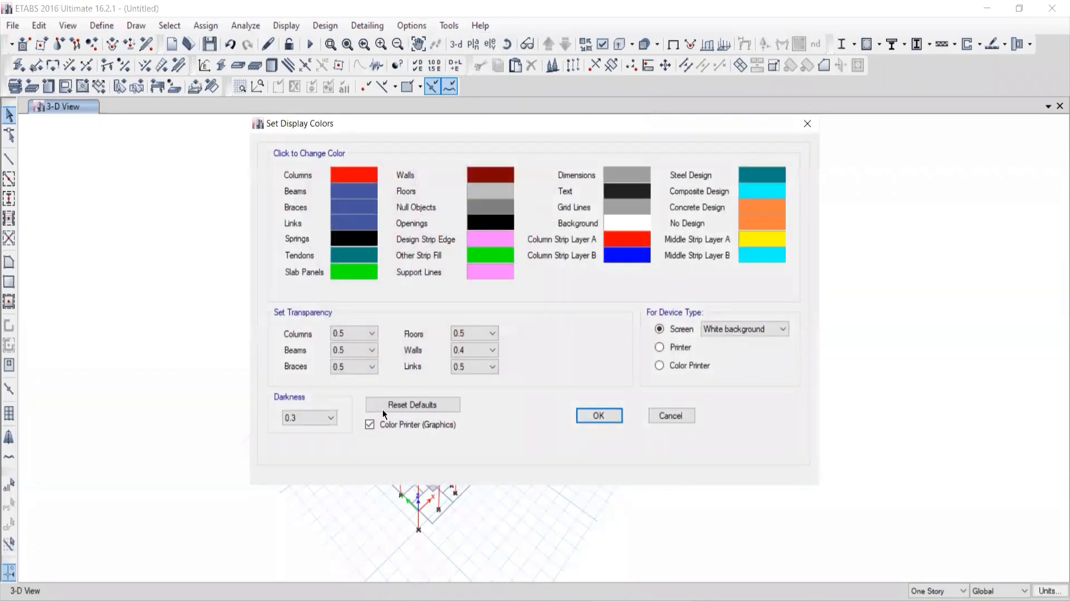
pyautogui.click(394, 407)
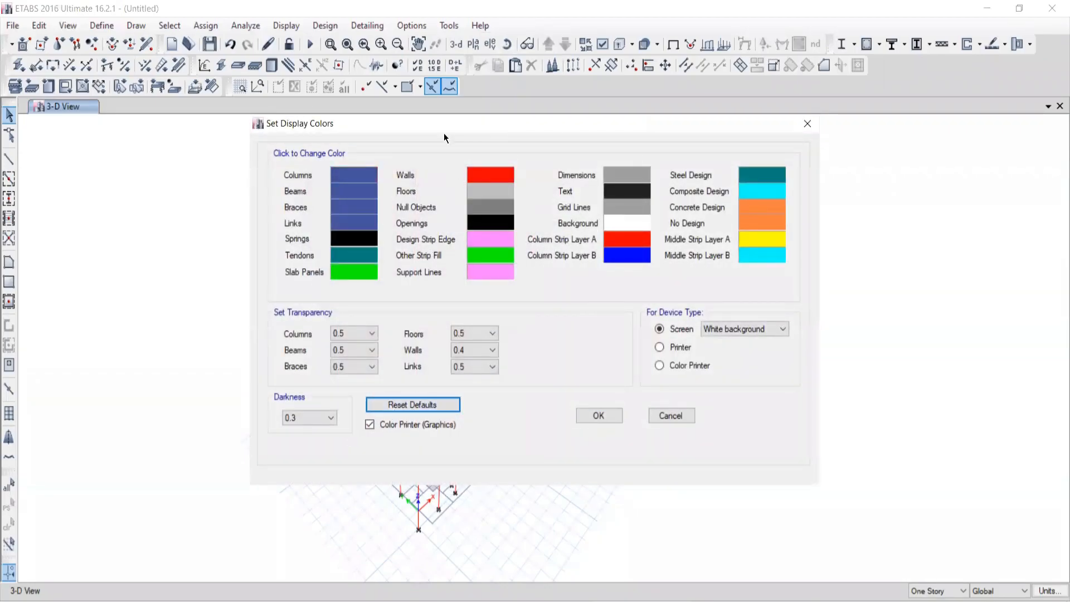
pyautogui.moveTo(474, 123); pyautogui.dragTo(763, 59)
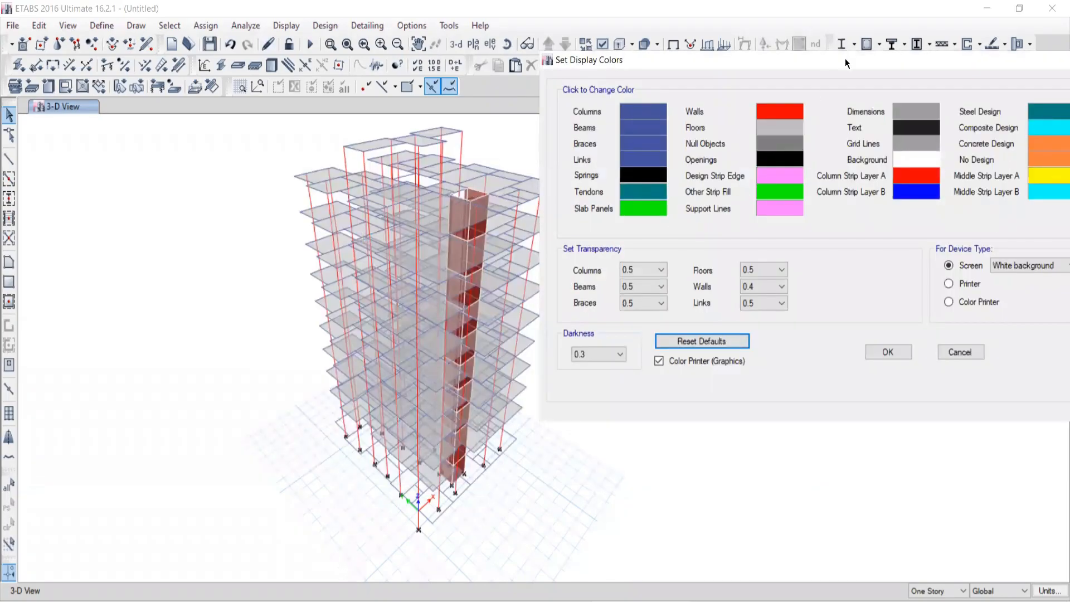
pyautogui.moveTo(845, 58); pyautogui.dragTo(801, 63)
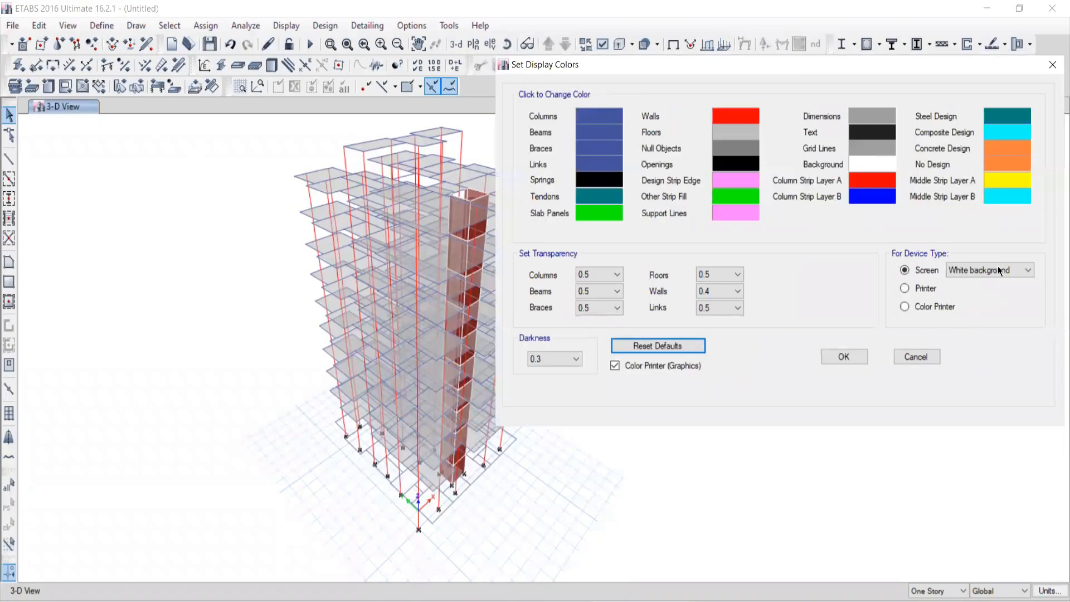
# Set the screen color scheme to Black Background and apply it to the 3-D view
pyautogui.click(976, 269)
pyautogui.click(969, 290)
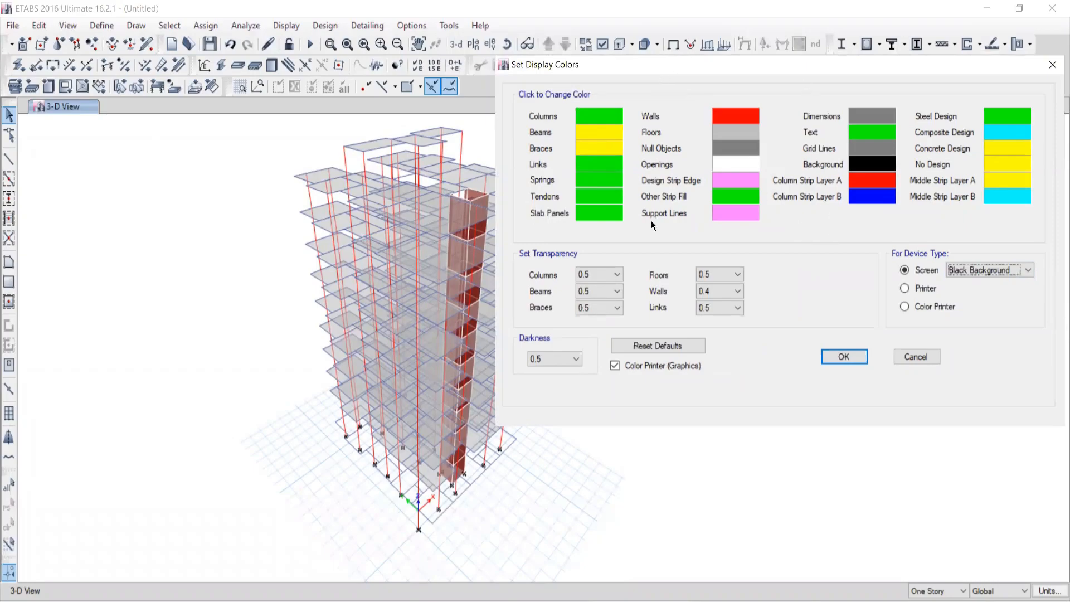
pyautogui.click(847, 361)
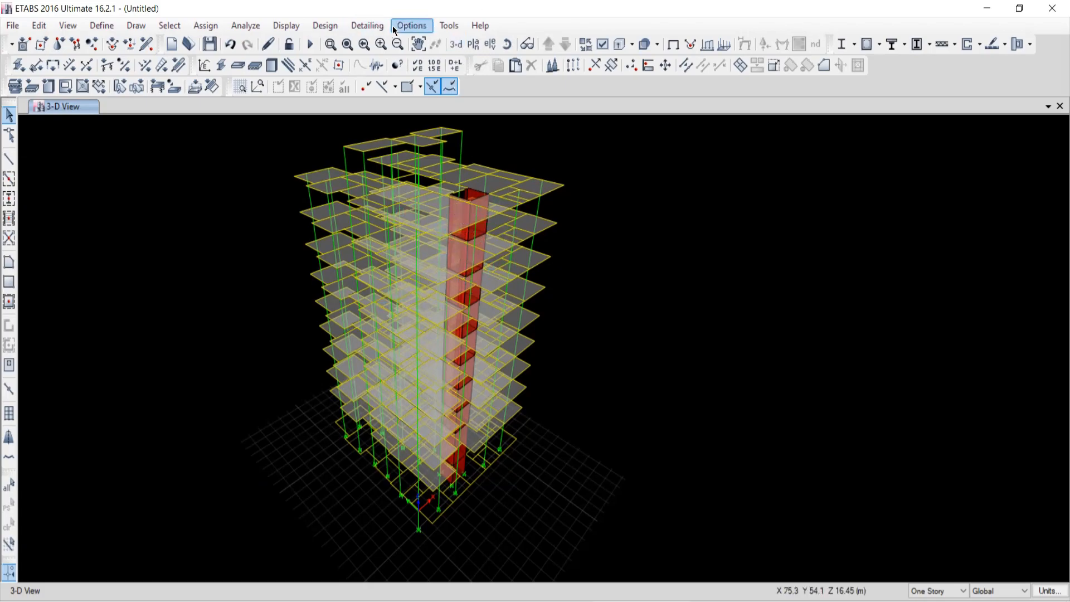
# Set the Walls display color to cyan (RGB 0, 255, 255) for the black background and apply it to the model
pyautogui.click(412, 26)
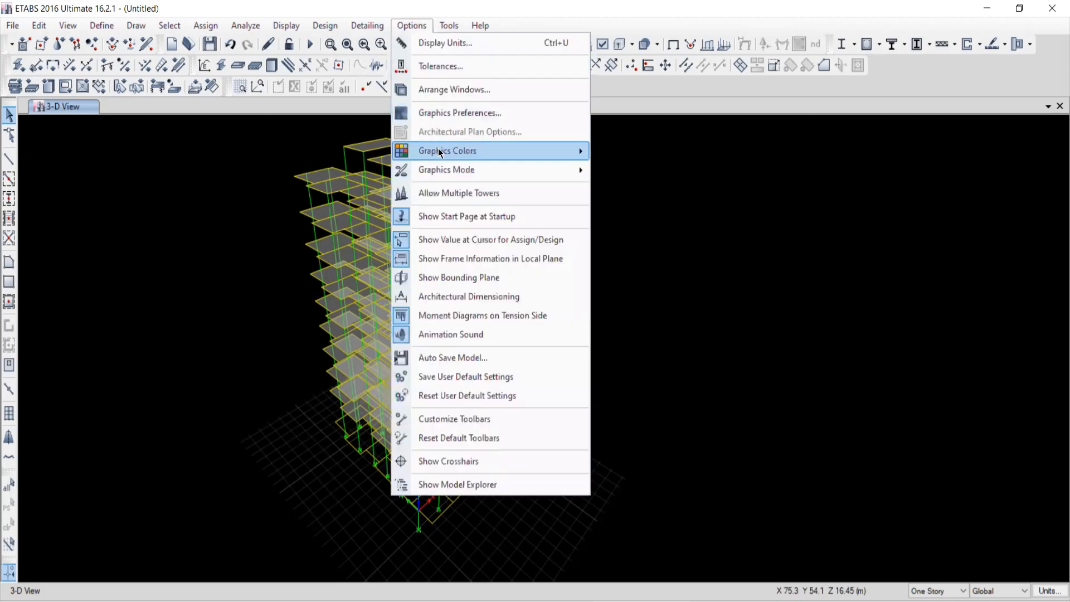
pyautogui.moveTo(476, 152)
pyautogui.click(627, 152)
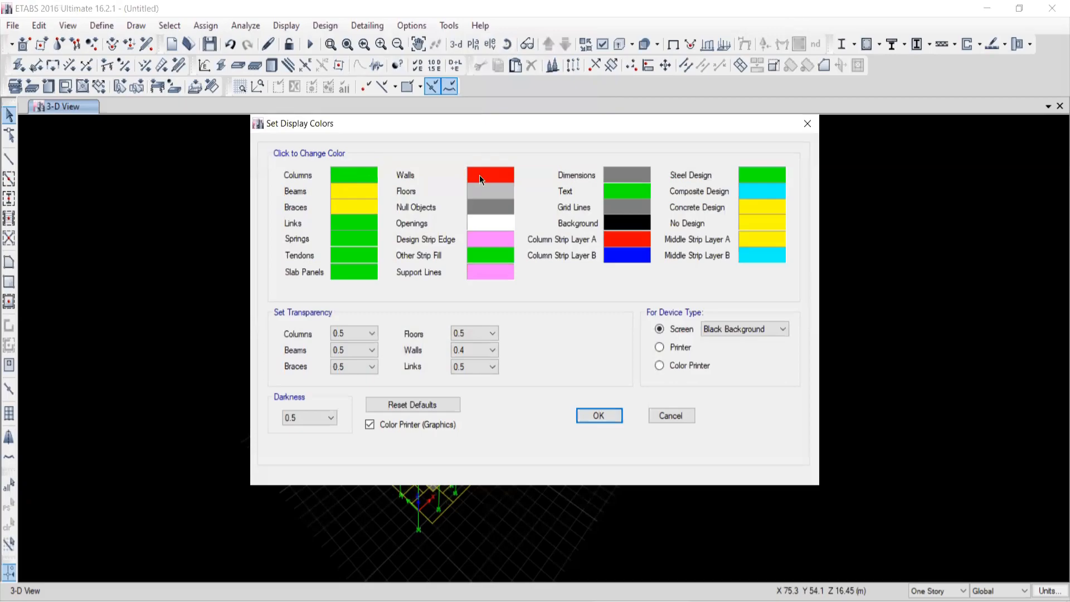
pyautogui.click(479, 175)
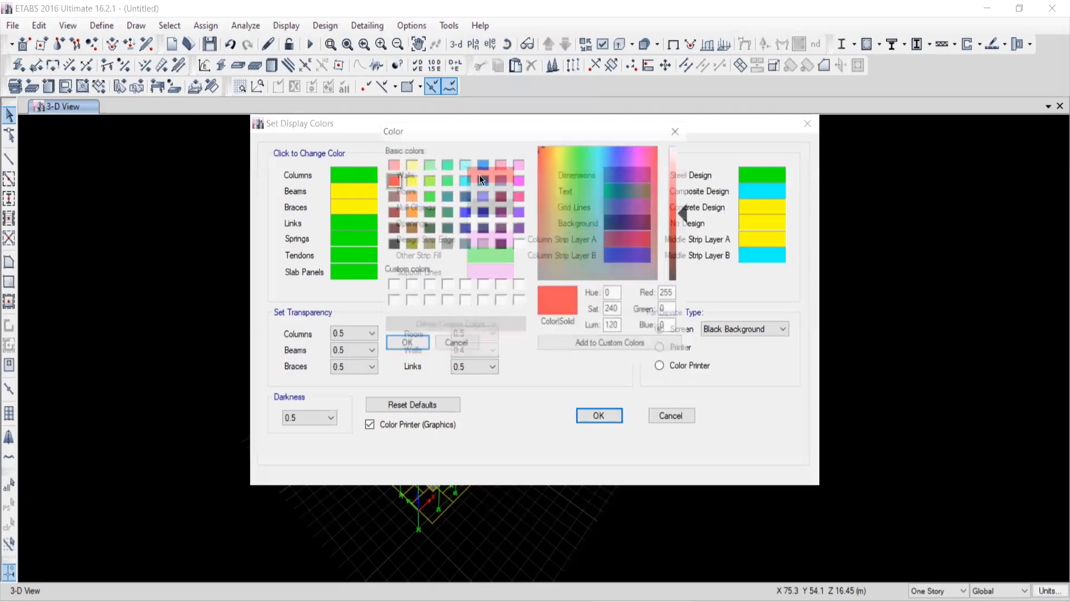
pyautogui.click(465, 180)
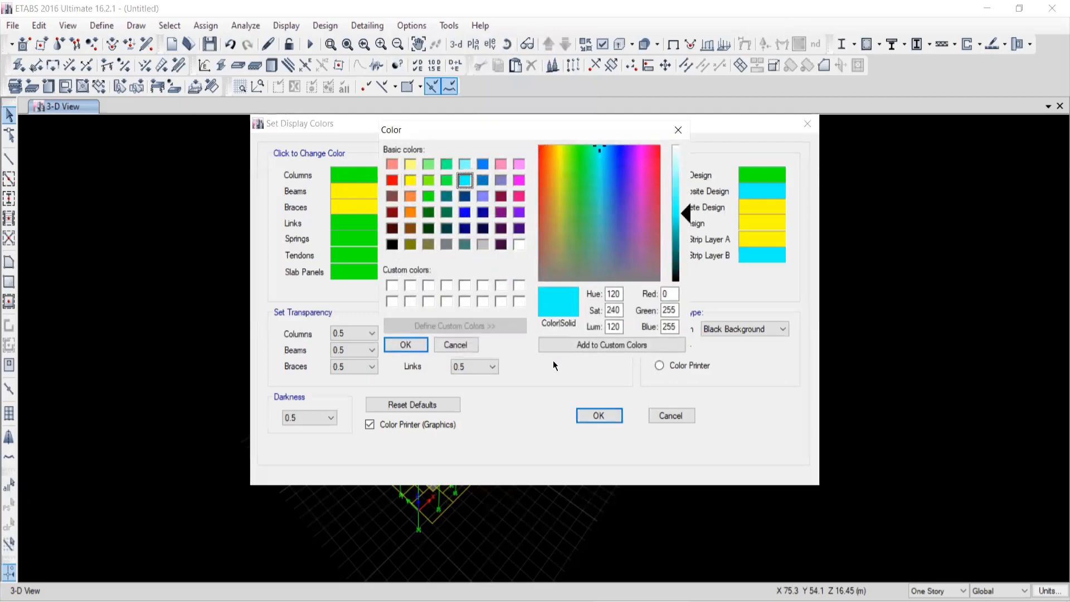
pyautogui.click(412, 347)
pyautogui.click(598, 415)
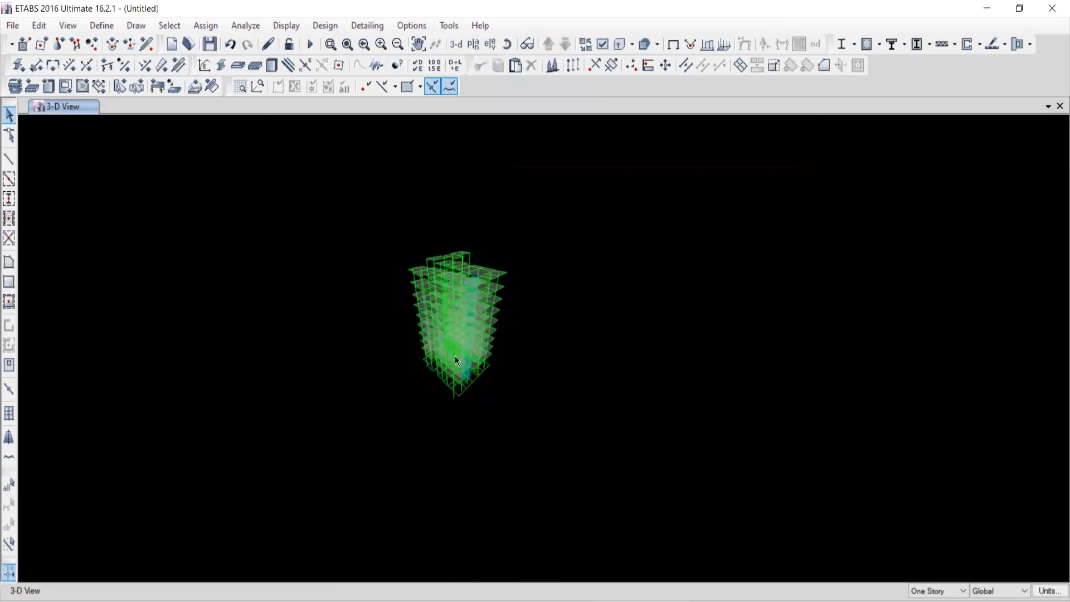
pyautogui.scroll(5, 453, 351)
pyautogui.moveTo(391, 413); pyautogui.dragTo(444, 408, button='middle')
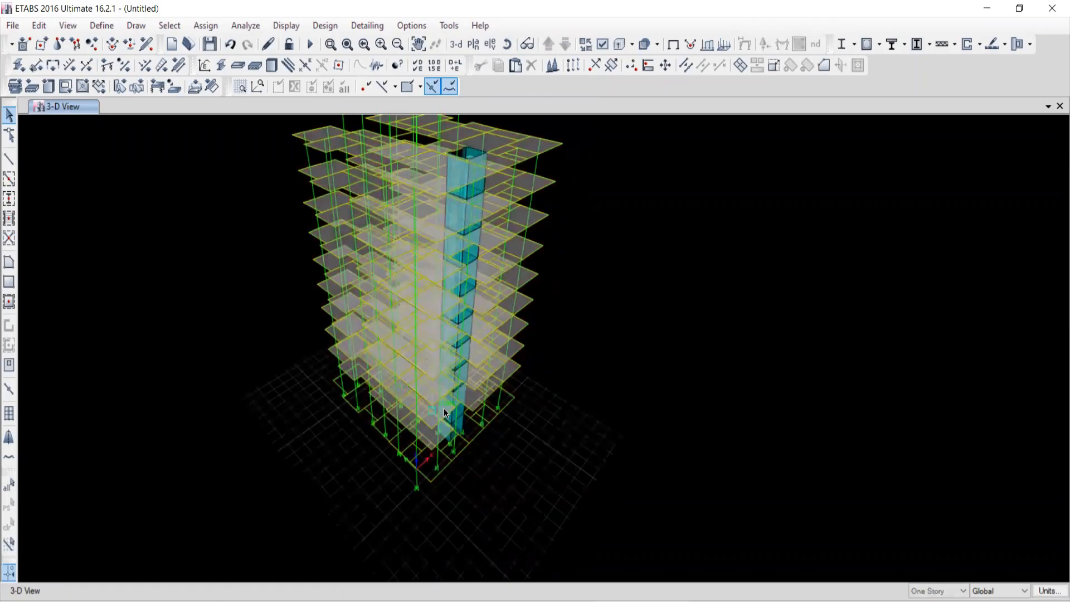
# Examine the display color schemes for the Printer and Color Printer device types, and close the settings without applying them
pyautogui.click(402, 25)
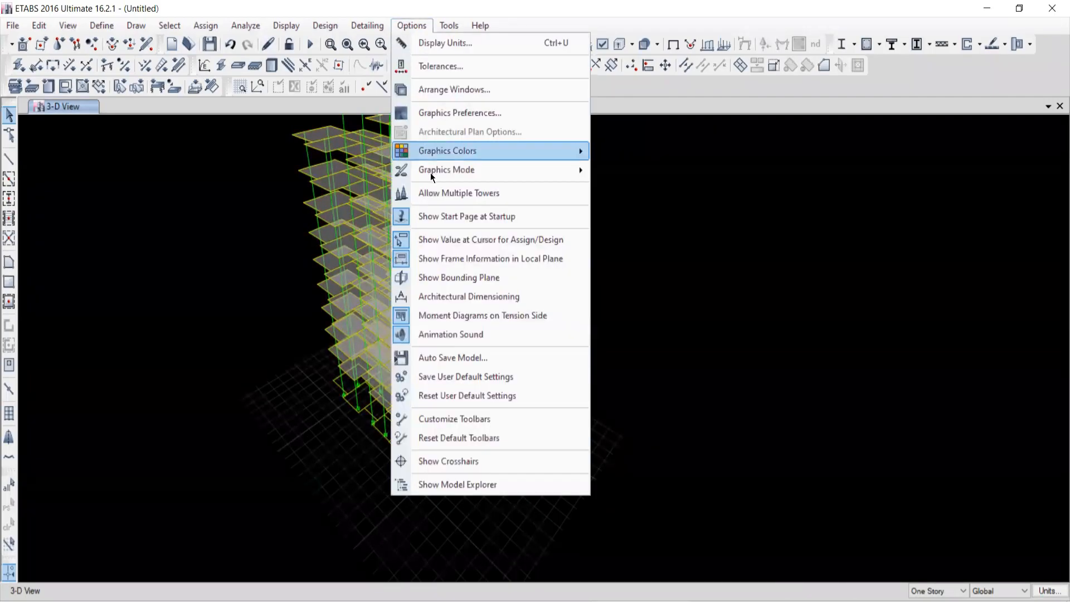
pyautogui.moveTo(426, 154)
pyautogui.click(619, 154)
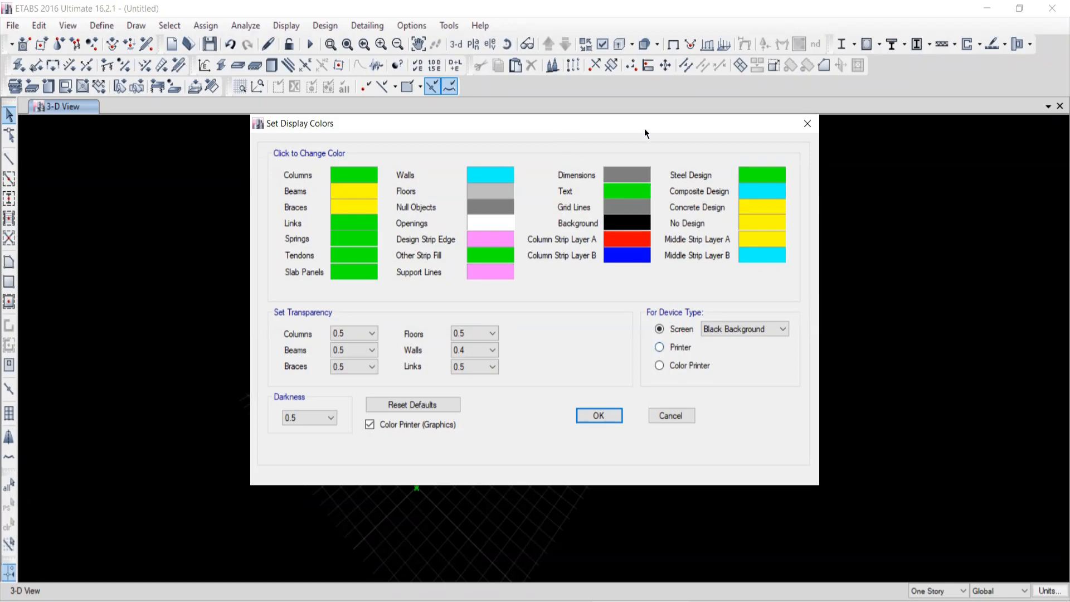
pyautogui.moveTo(581, 130); pyautogui.dragTo(837, 101)
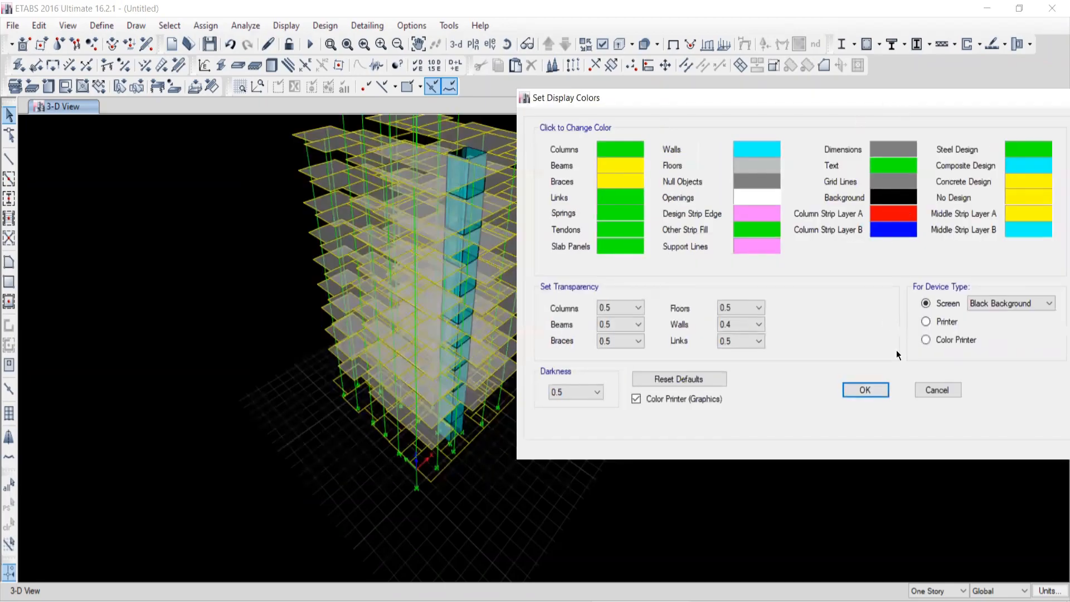
pyautogui.click(926, 322)
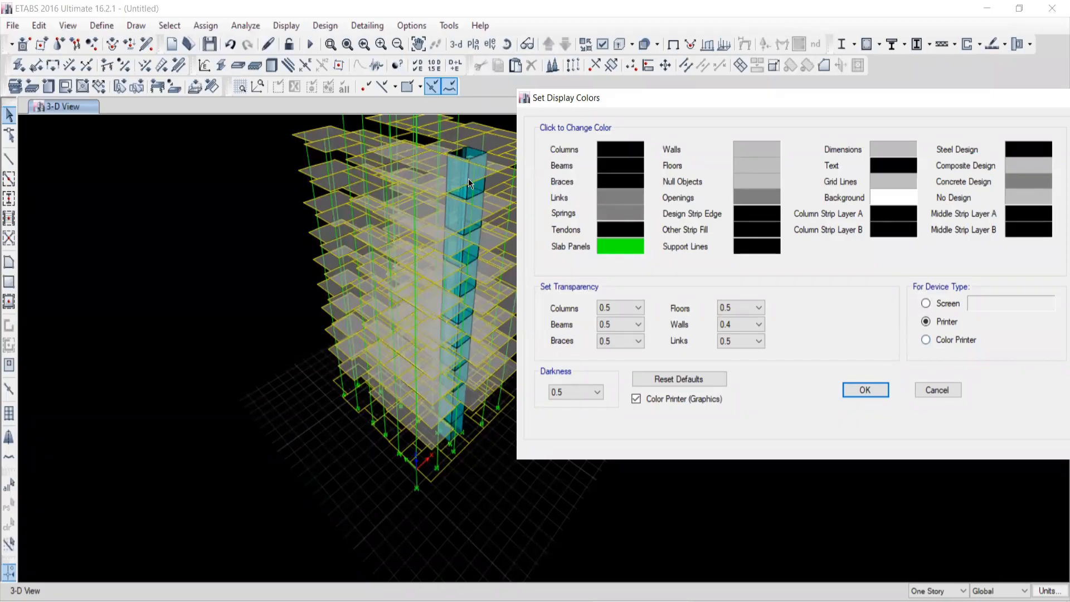
pyautogui.click(925, 339)
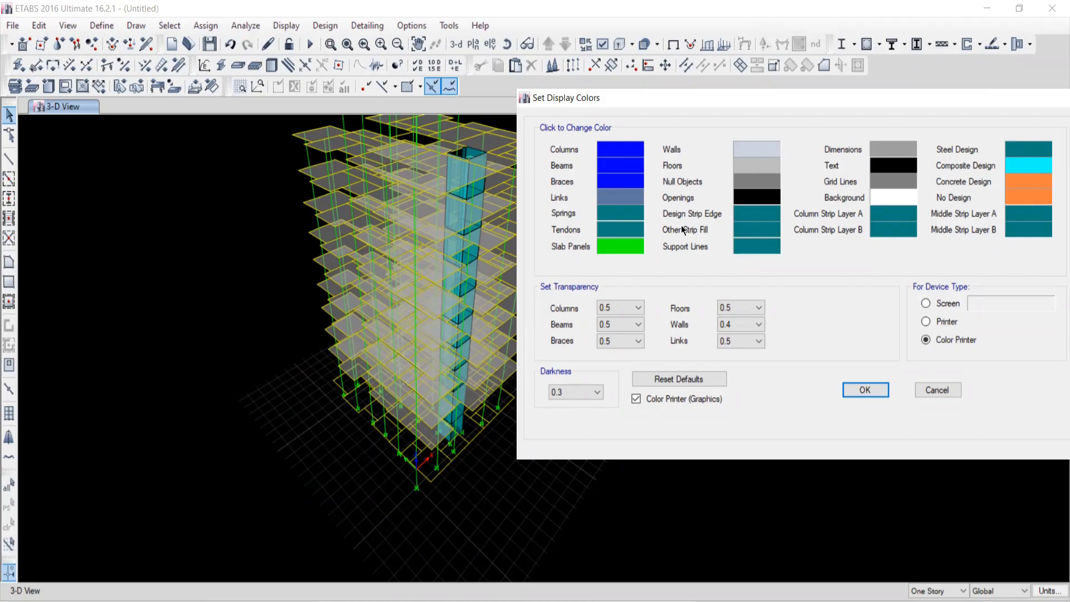
pyautogui.moveTo(916, 96); pyautogui.dragTo(769, 120)
pyautogui.click(927, 121)
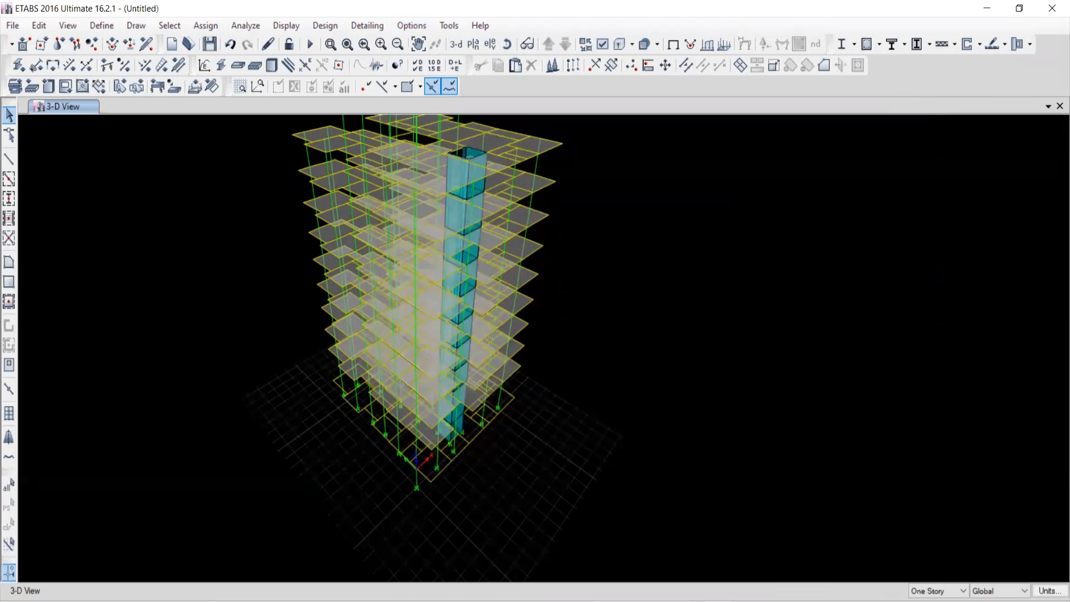
# Switch to the PDF command list and select the text of topic 6, Graphic Background Setting
pyautogui.hotkey('alt', 'Tab')
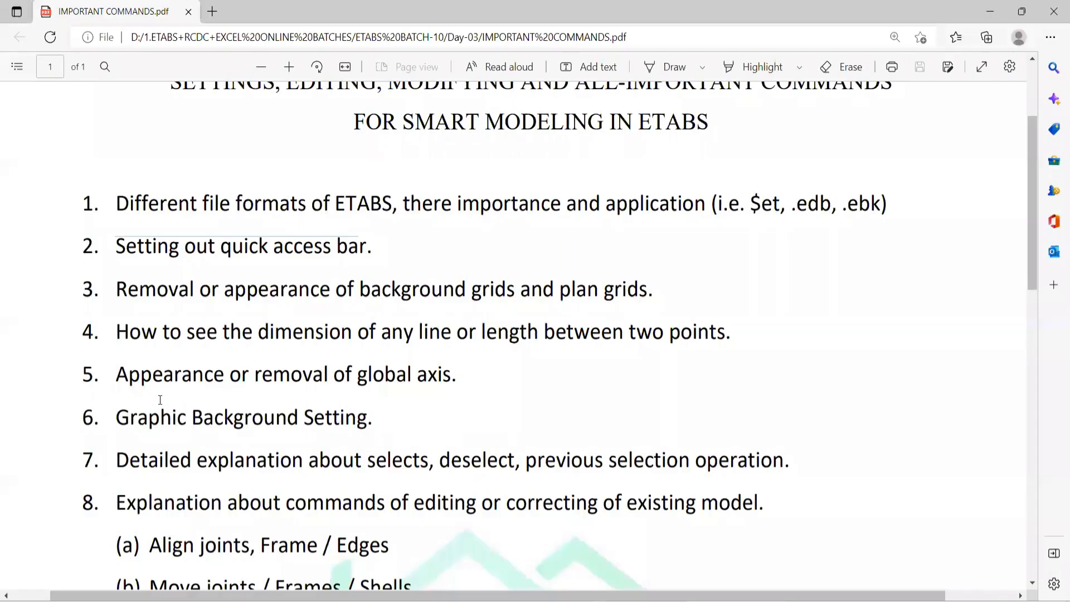
pyautogui.moveTo(371, 421); pyautogui.dragTo(129, 419)
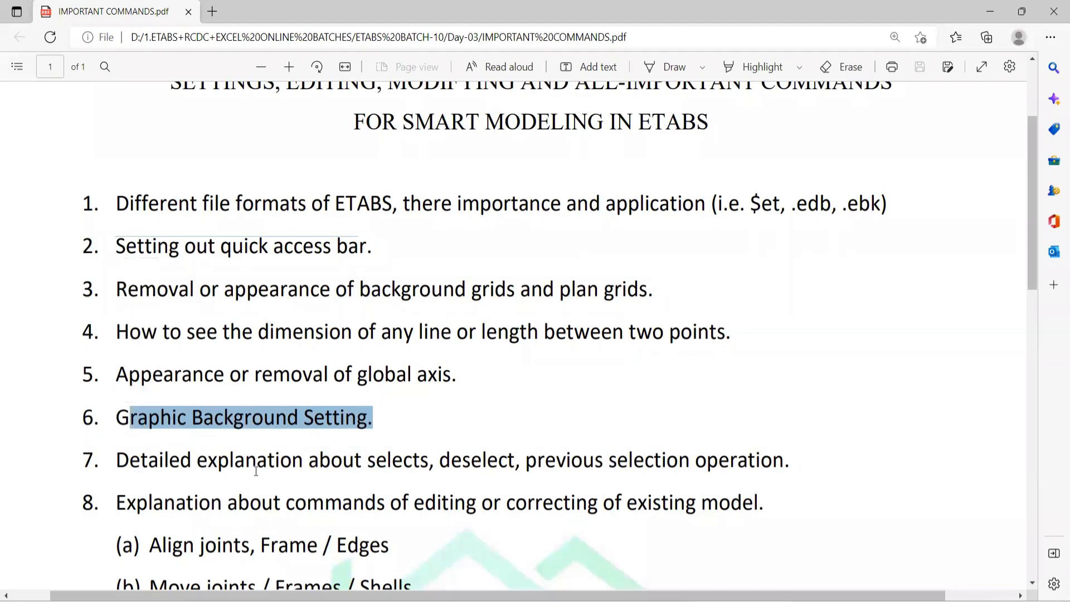
# Mark the select and deselect wording of topic 7 in the PDF command list, and switch back to ETABS
pyautogui.moveTo(452, 466); pyautogui.dragTo(385, 466)
pyautogui.moveTo(521, 466); pyautogui.dragTo(472, 466)
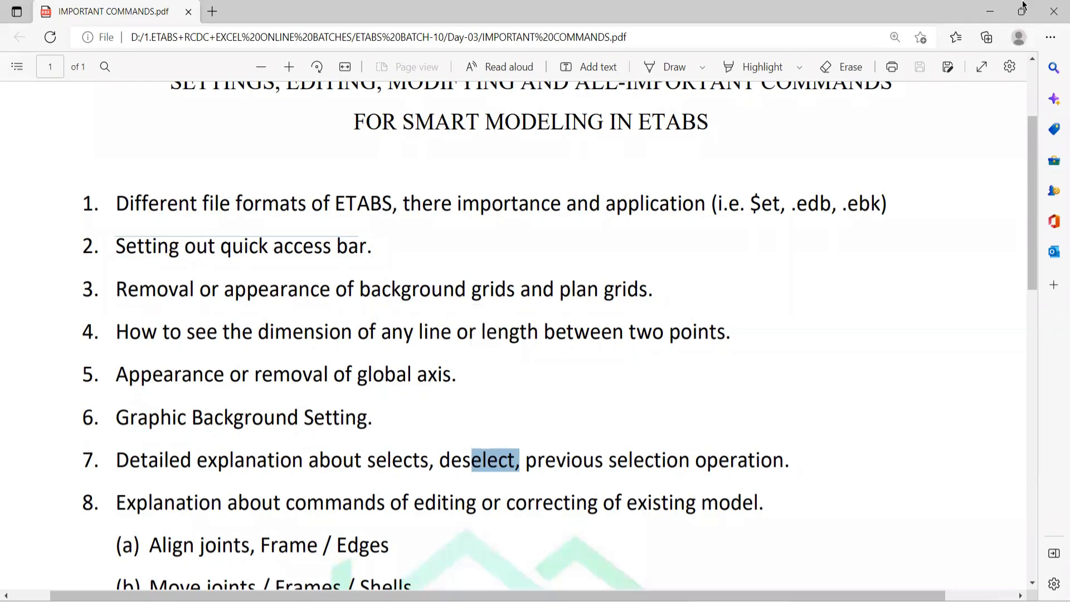
pyautogui.hotkey('alt', 'Tab')
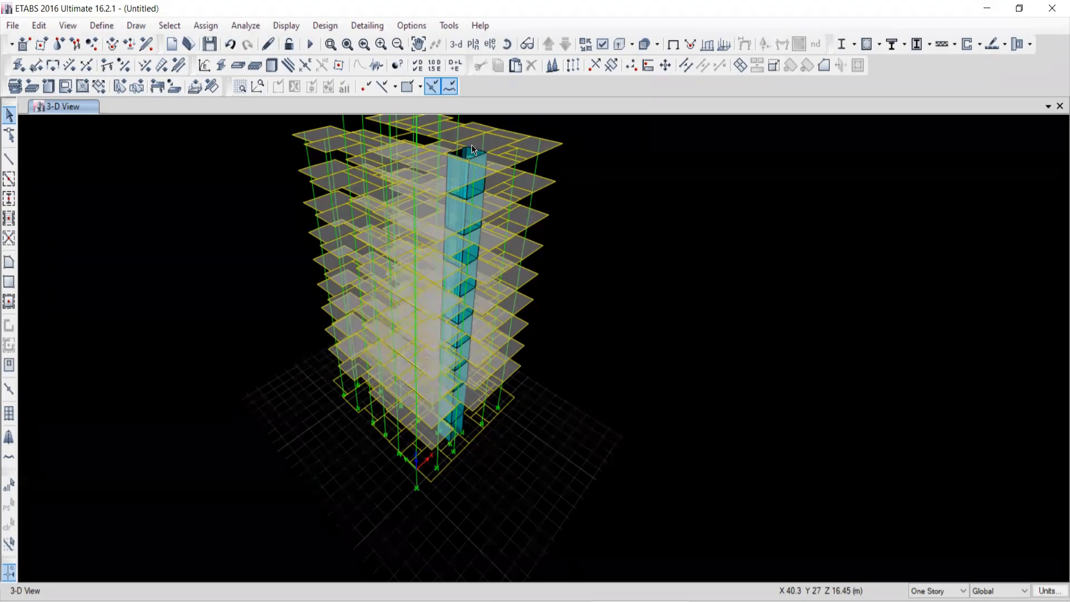
pyautogui.moveTo(396, 372); pyautogui.dragTo(414, 416)
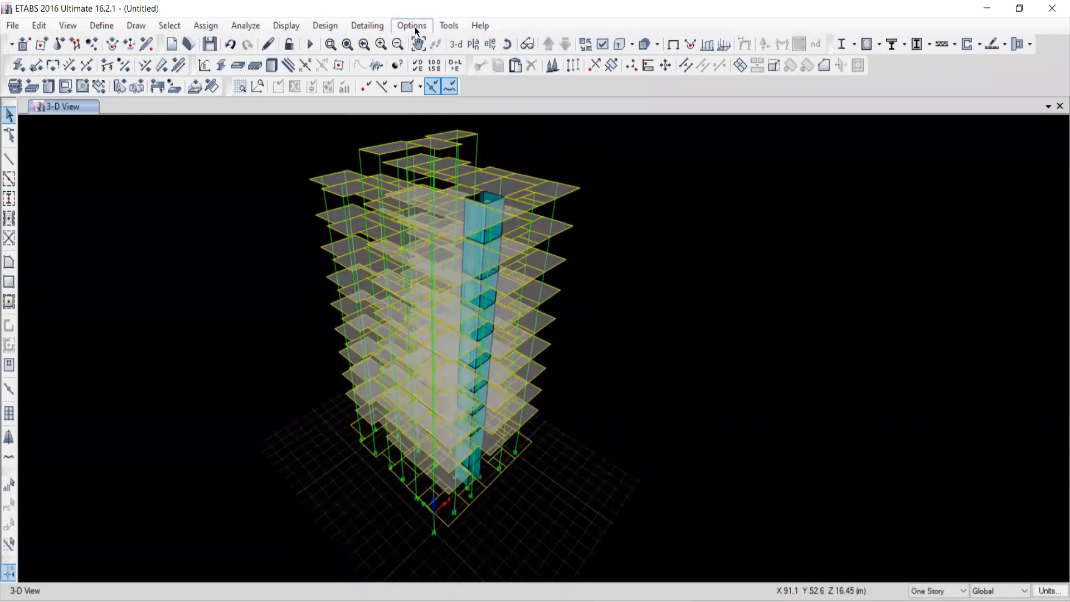
# Review the font, quality and size settings in Graphics Preferences, and close them without changes
pyautogui.click(415, 28)
pyautogui.moveTo(442, 150)
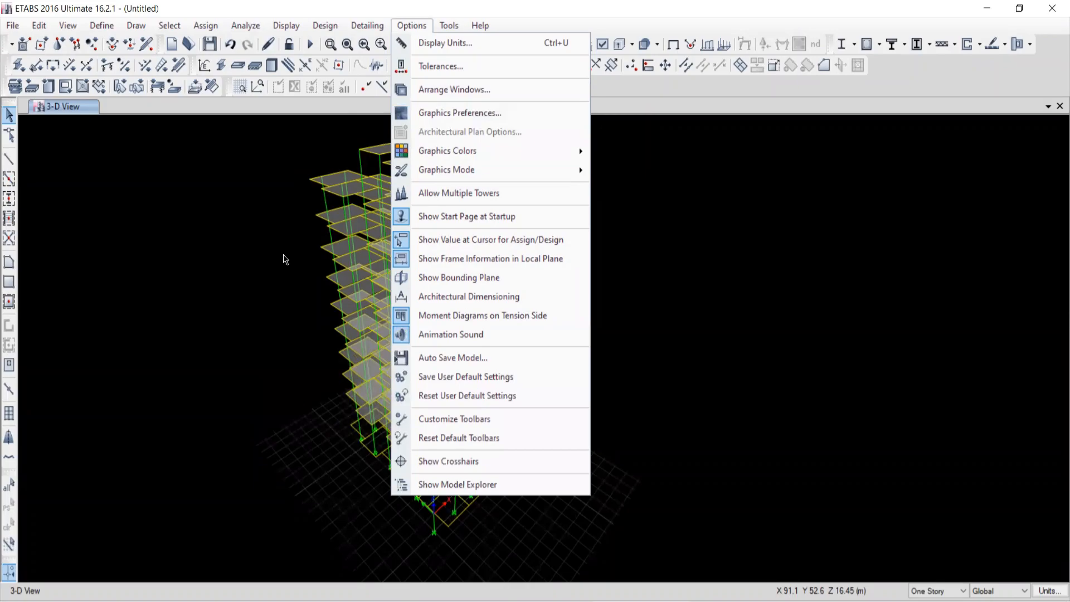
pyautogui.click(469, 114)
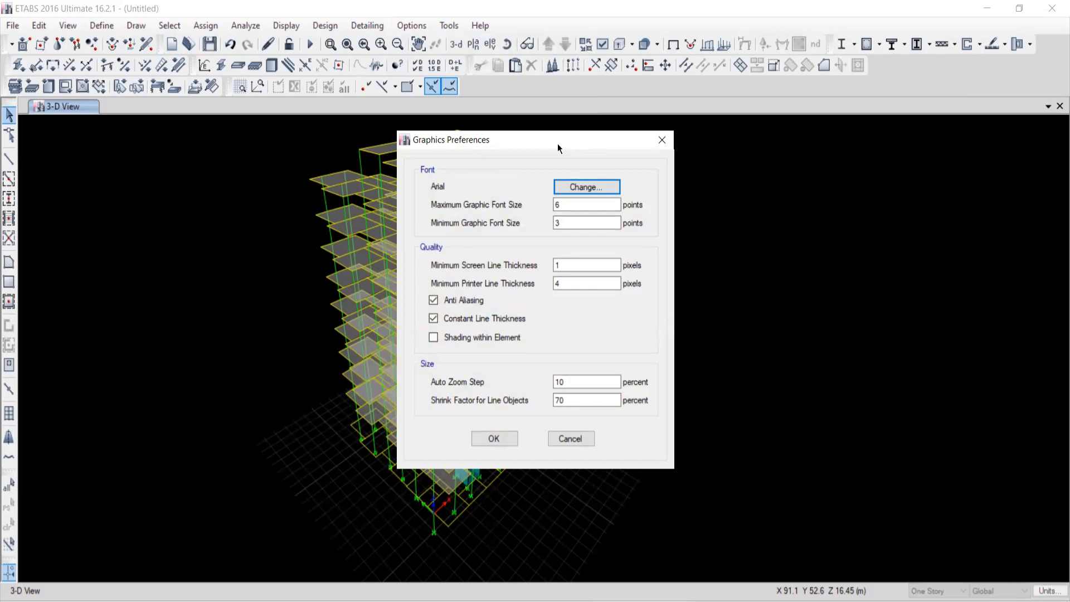
pyautogui.click(663, 142)
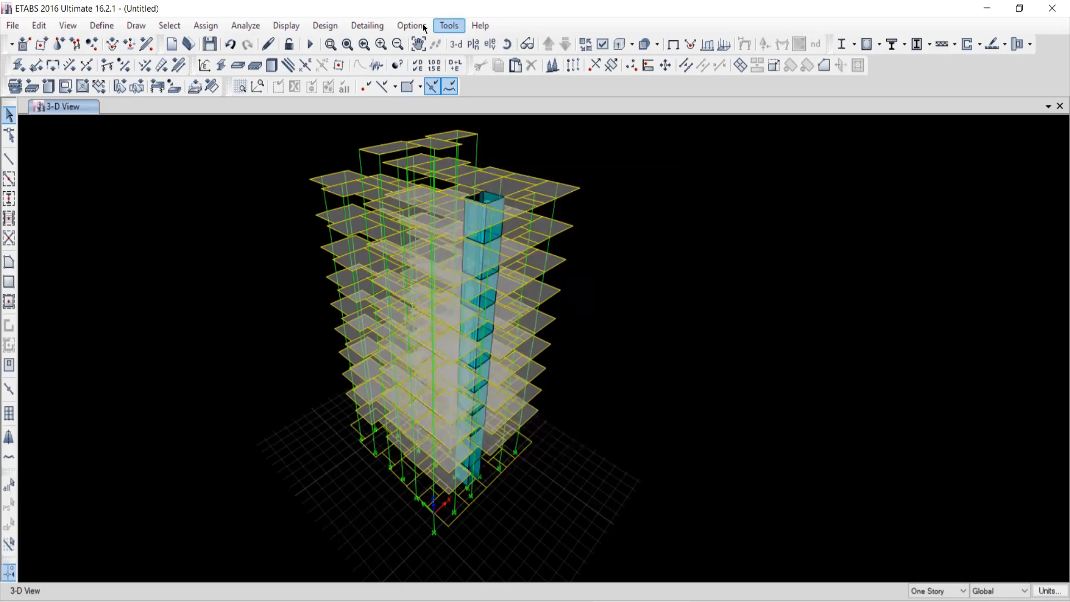
# Reset the display colors to their defaults and apply the White background screen scheme to the model
pyautogui.click(411, 32)
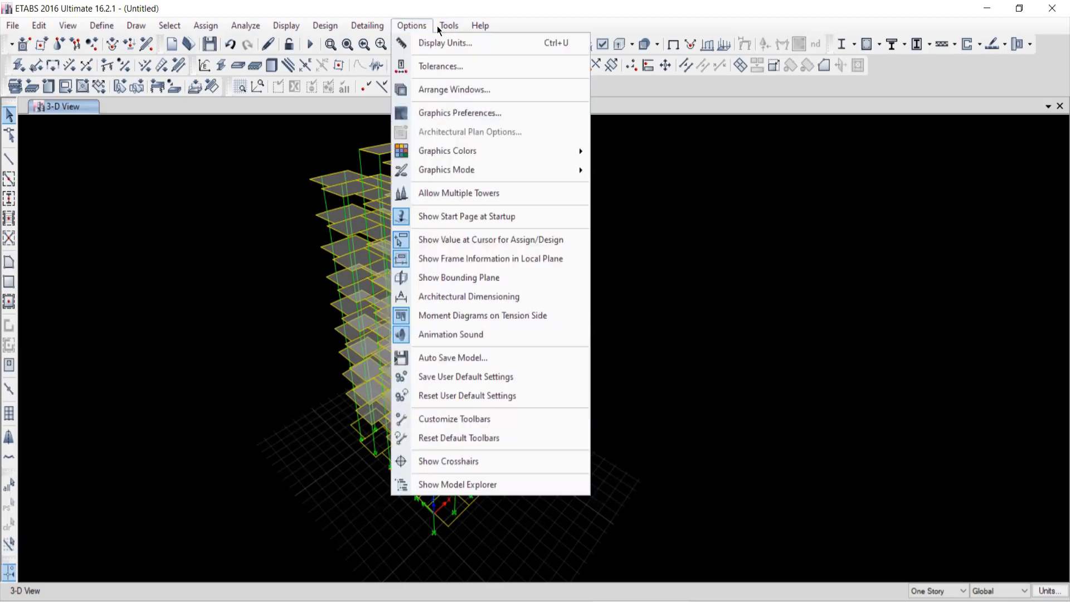
pyautogui.click(411, 29)
pyautogui.click(398, 29)
pyautogui.moveTo(459, 177)
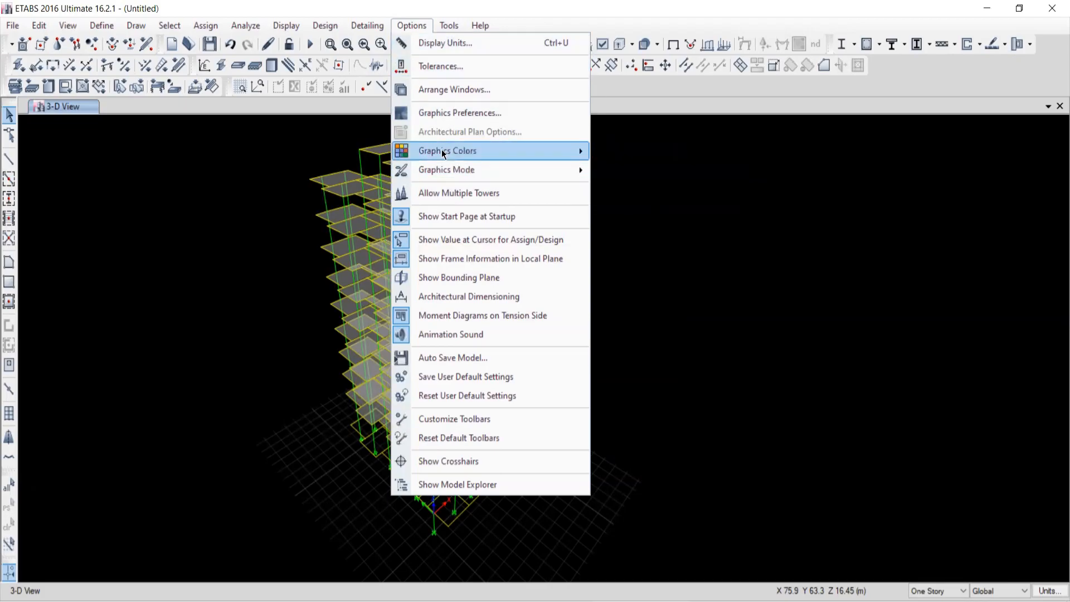
pyautogui.moveTo(570, 153)
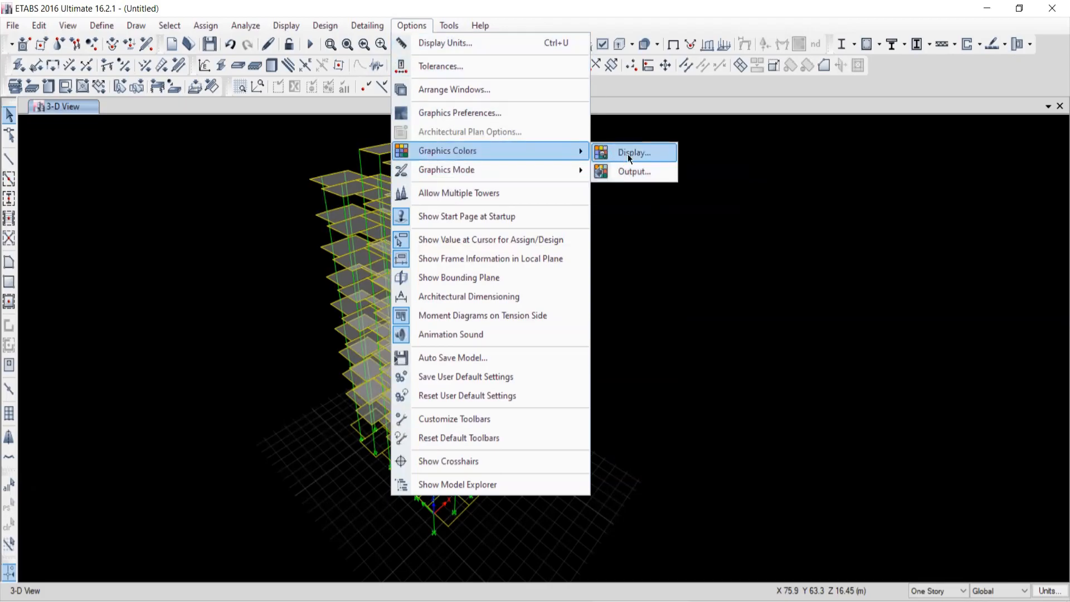
pyautogui.click(632, 154)
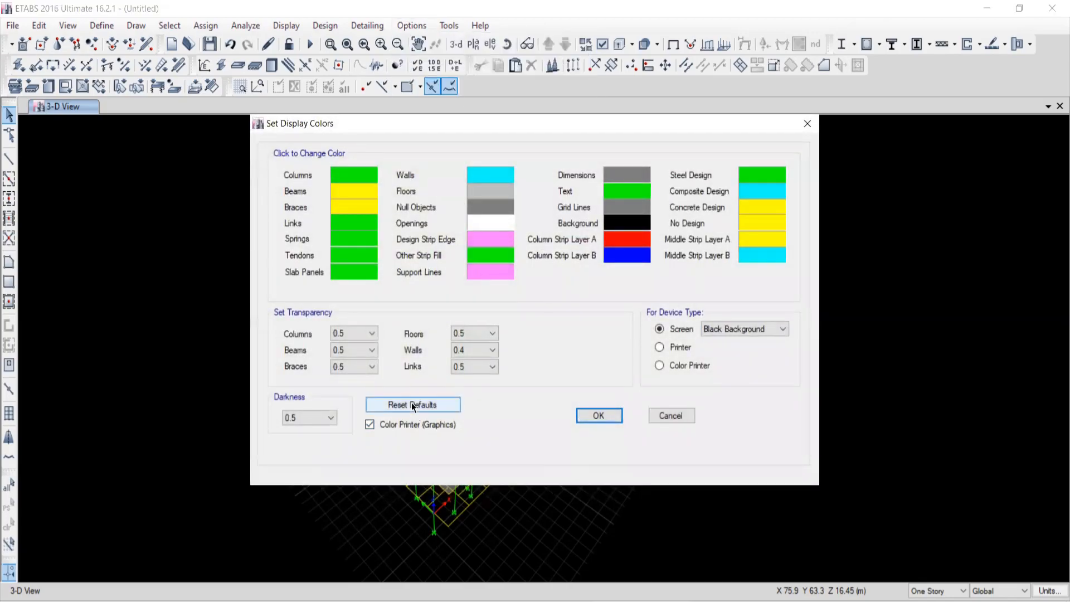
pyautogui.click(415, 406)
pyautogui.click(755, 329)
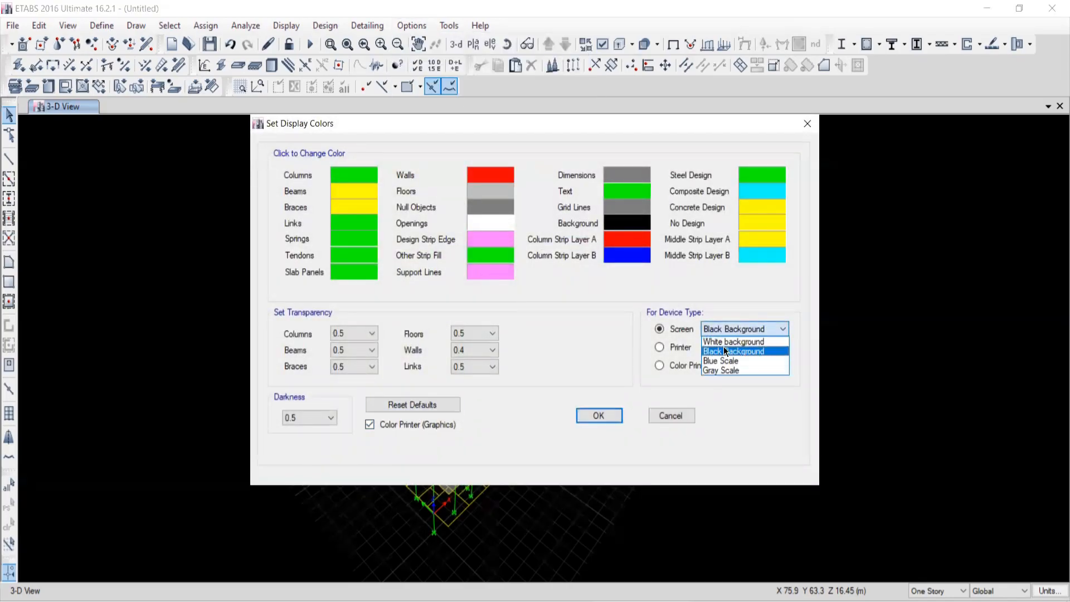
pyautogui.click(730, 340)
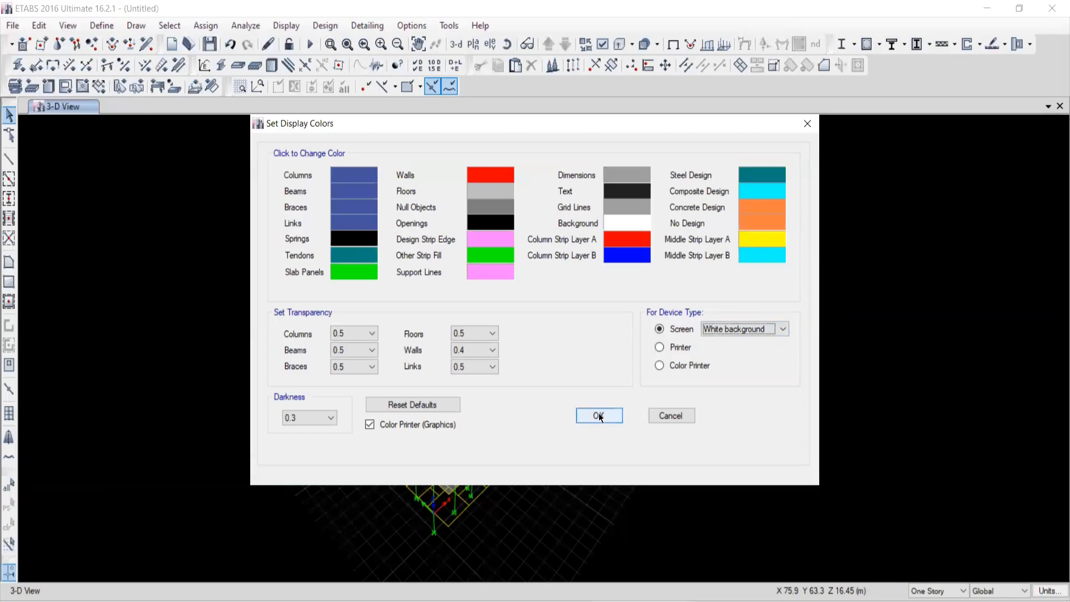
pyautogui.click(599, 416)
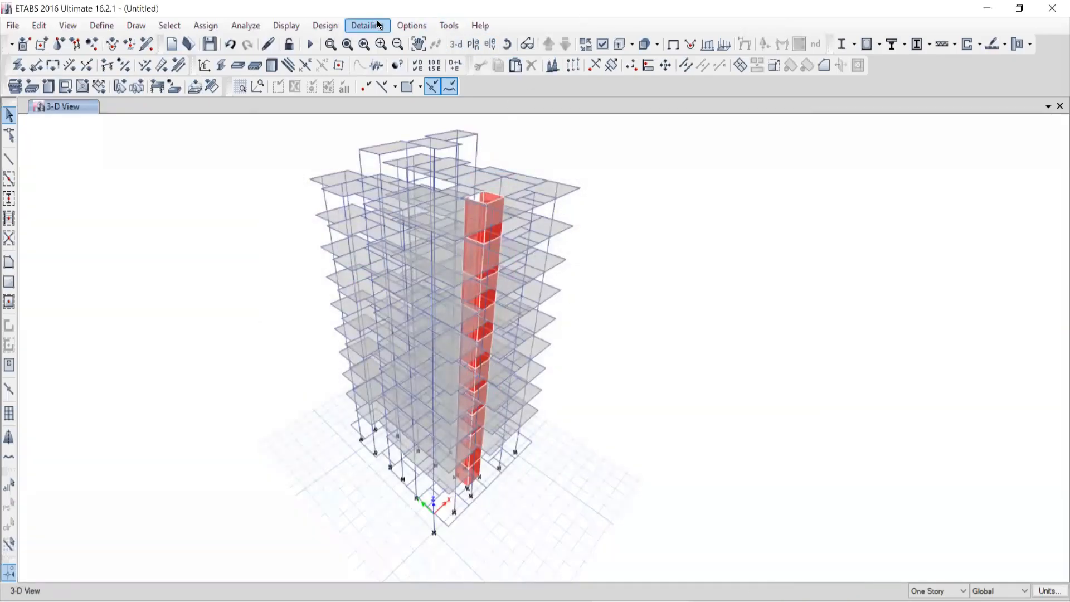
# Switch the graphics mode to DirectX
pyautogui.click(412, 26)
pyautogui.moveTo(431, 169)
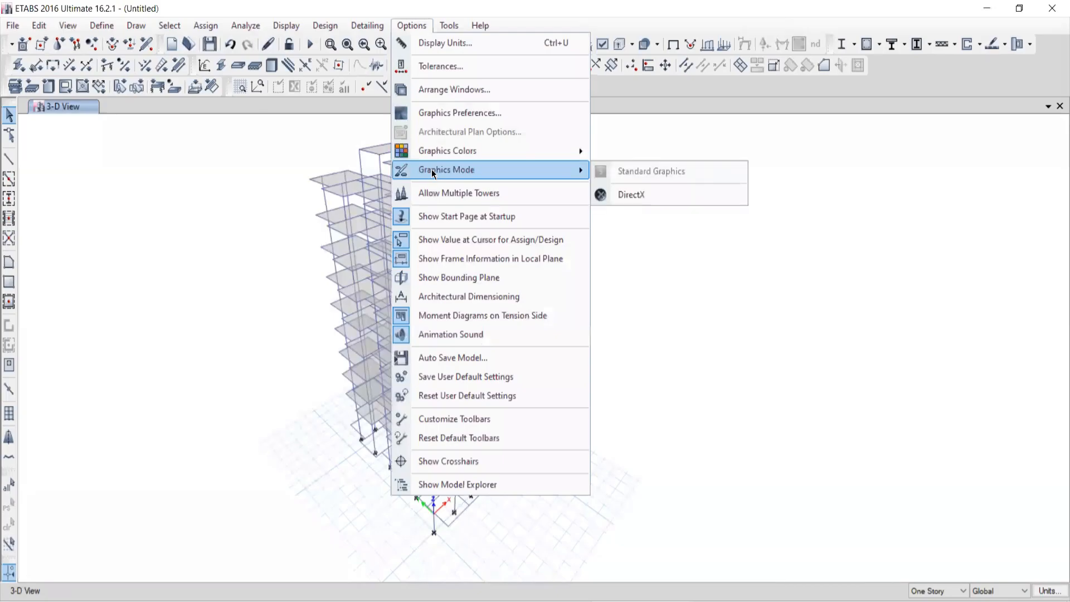
pyautogui.click(637, 195)
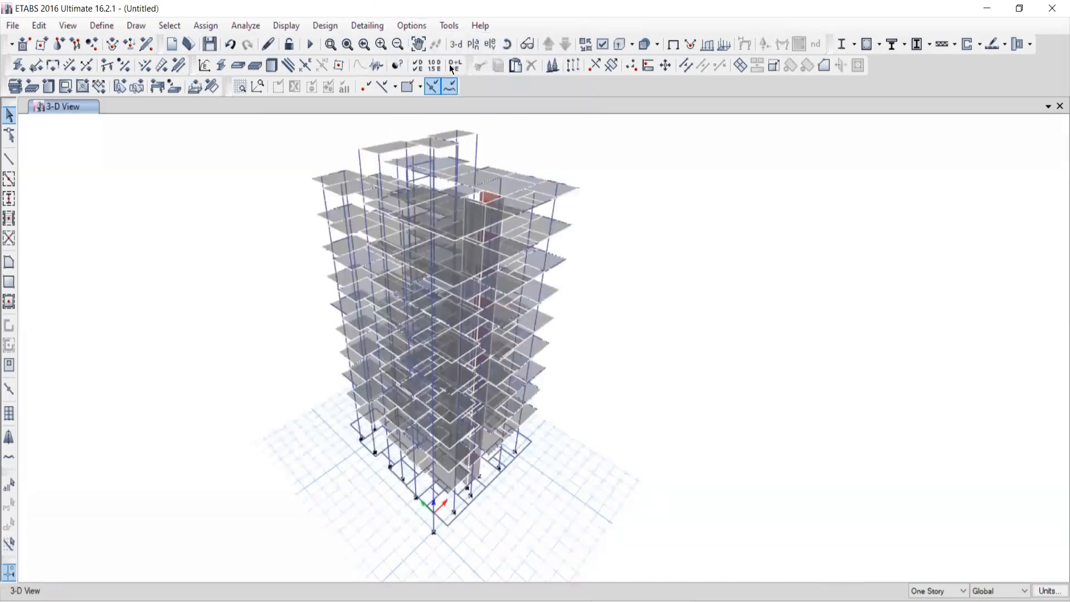
# Open the 5TH story plan view, window-select the slab's outer corner joint, and clear the selection
pyautogui.click(473, 45)
pyautogui.click(534, 482)
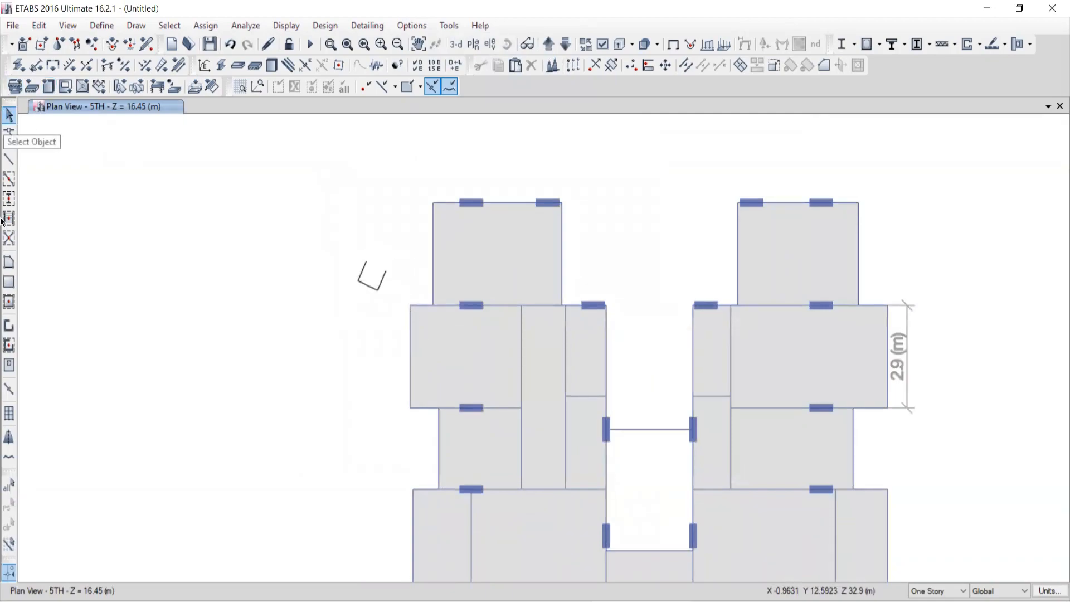
pyautogui.scroll(3, 416, 310)
pyautogui.moveTo(368, 238); pyautogui.dragTo(438, 335)
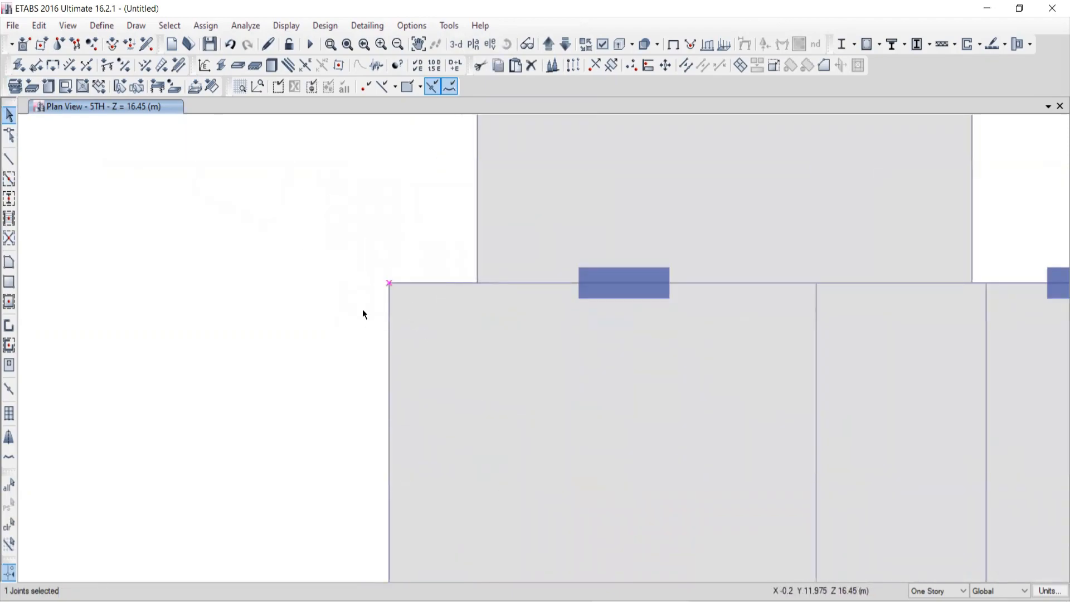
pyautogui.click(9, 544)
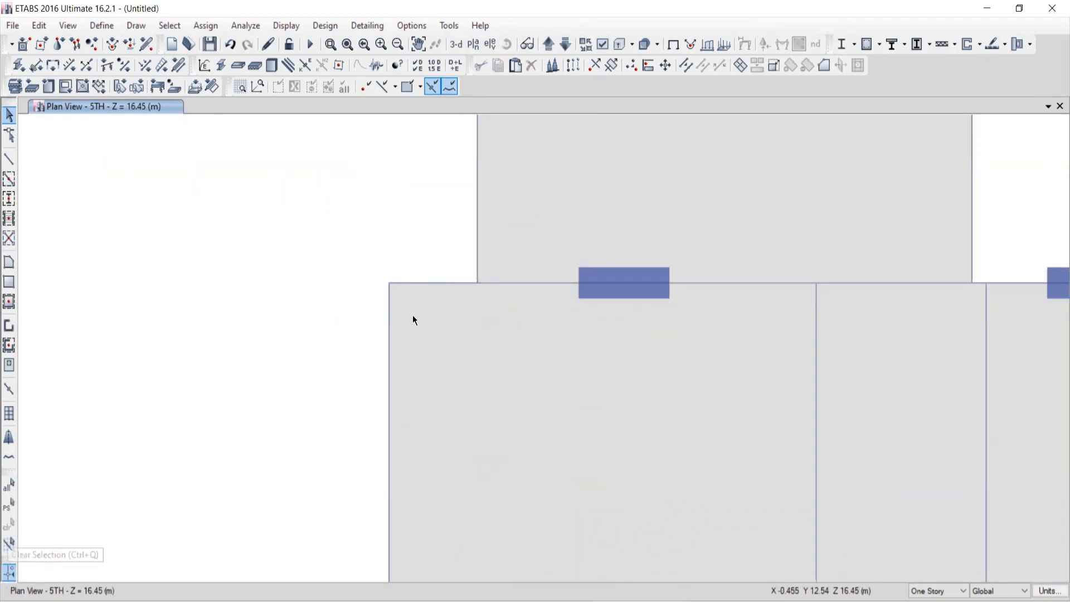
# Return to the 3-D view and switch the graphics mode back to Standard Graphics
pyautogui.click(456, 44)
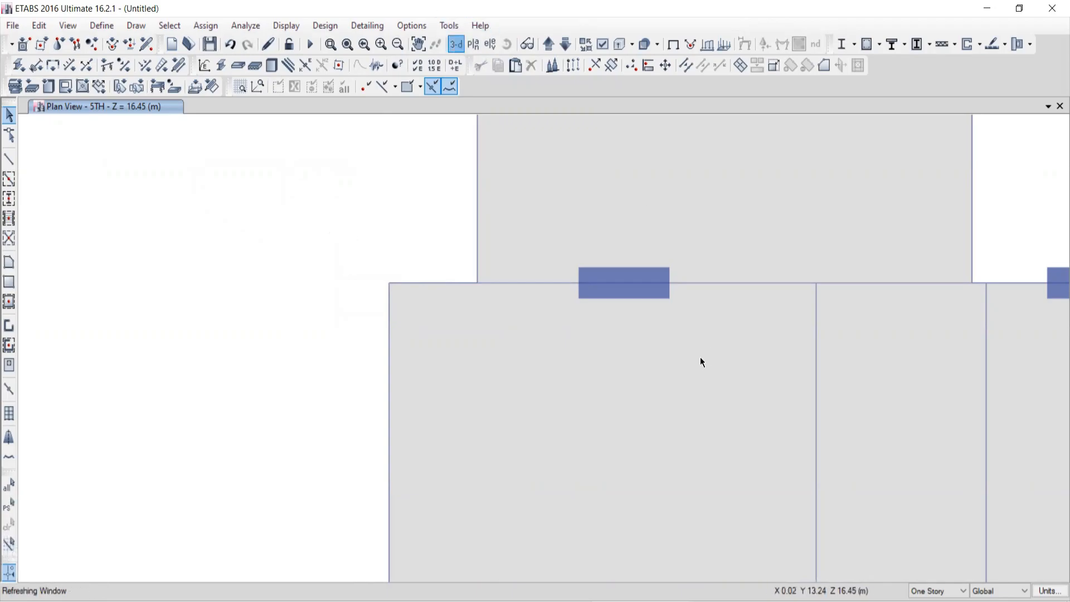
pyautogui.moveTo(479, 492); pyautogui.dragTo(442, 445, button='middle')
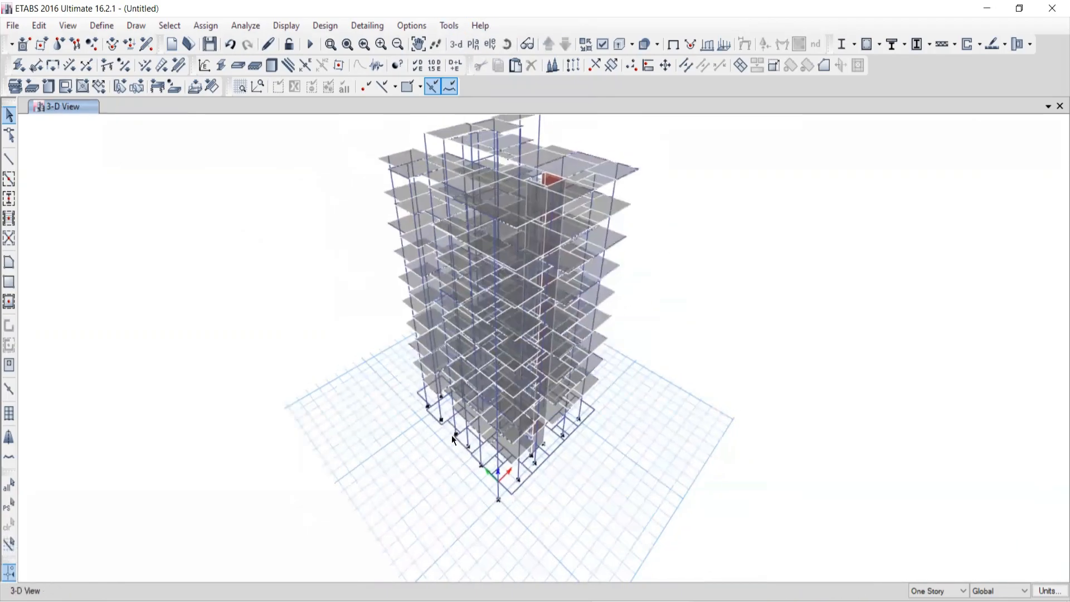
pyautogui.moveTo(456, 328); pyautogui.dragTo(415, 361, button='middle')
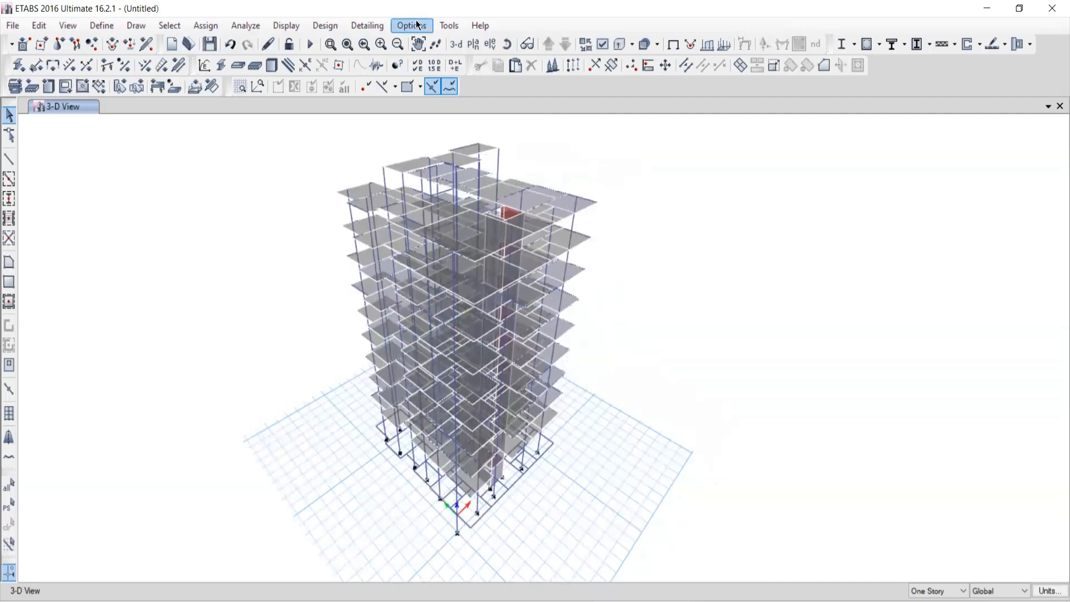
pyautogui.click(411, 25)
pyautogui.moveTo(440, 175)
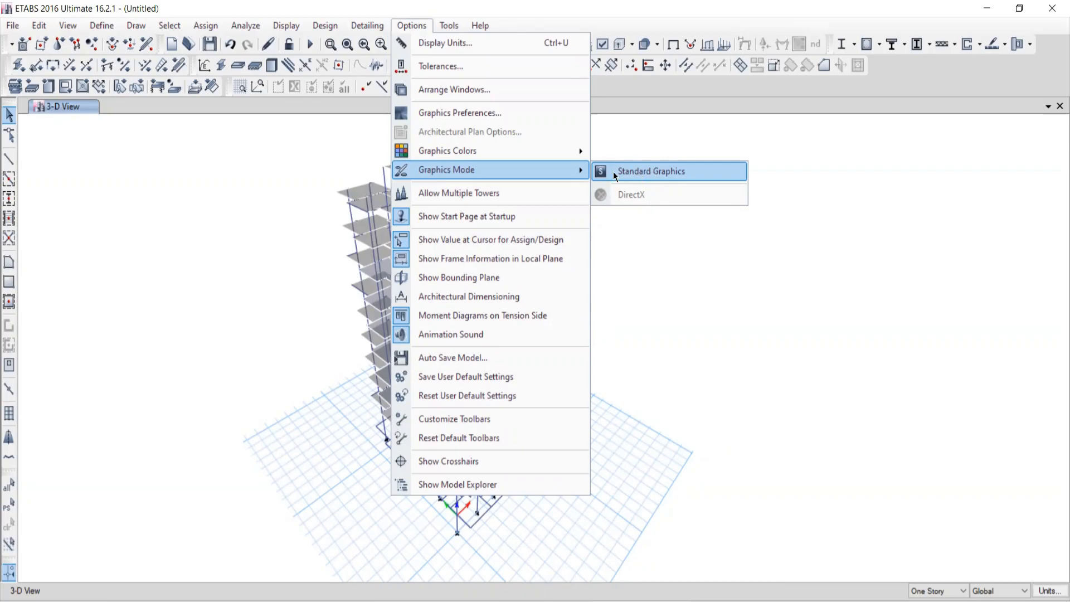
pyautogui.click(654, 177)
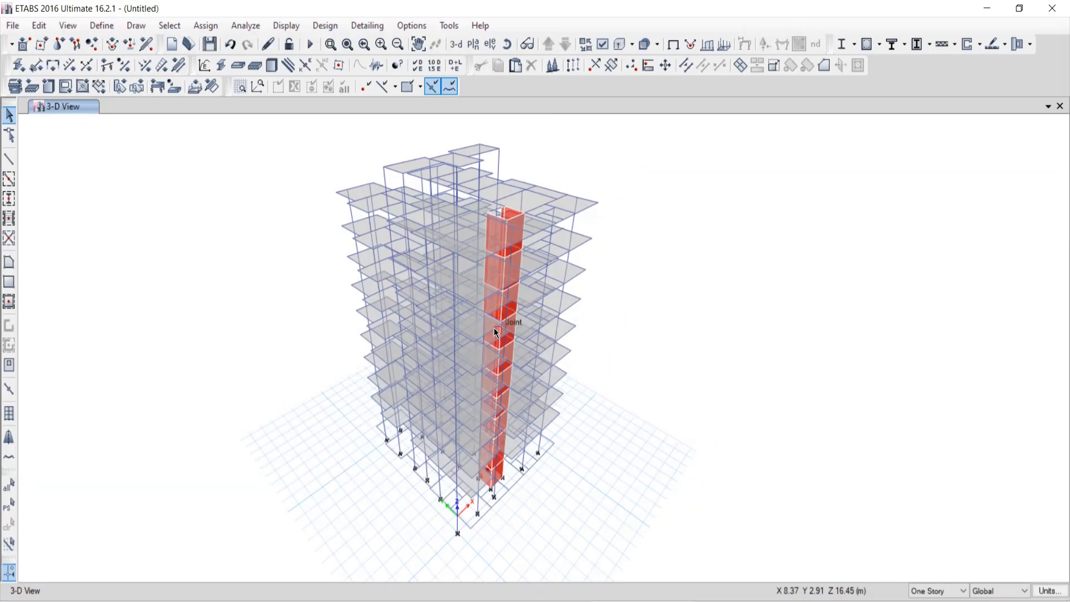
pyautogui.click(412, 25)
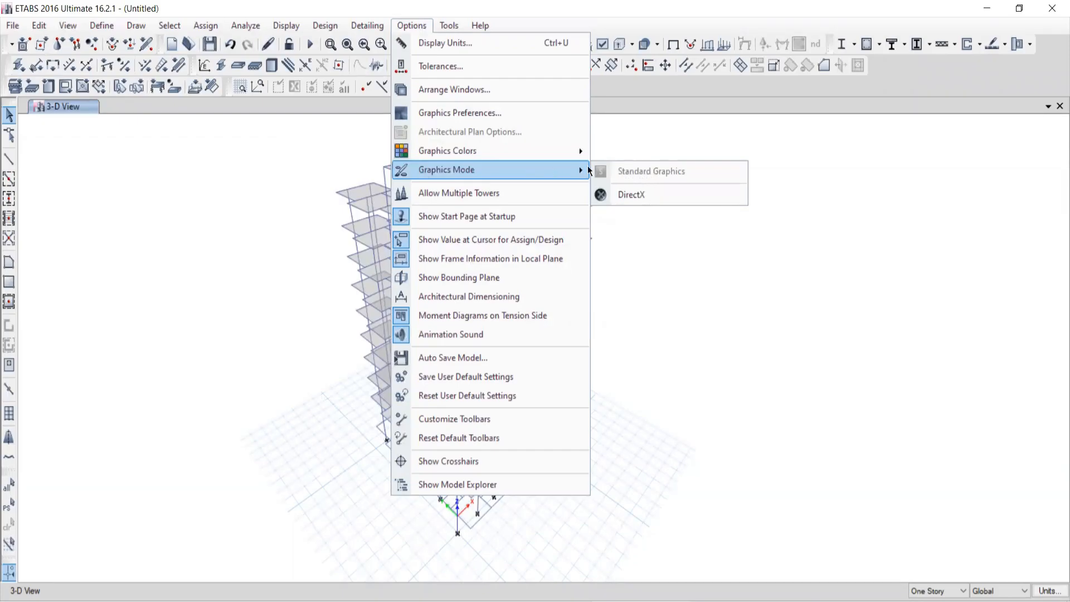
pyautogui.click(569, 9)
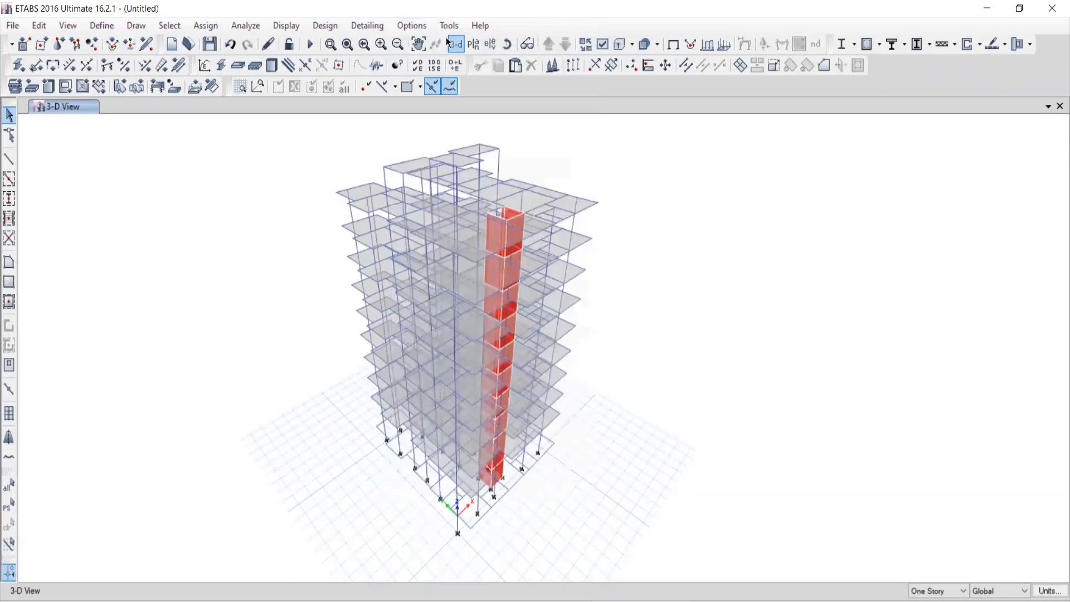
pyautogui.click(418, 44)
pyautogui.moveTo(444, 375); pyautogui.dragTo(442, 367)
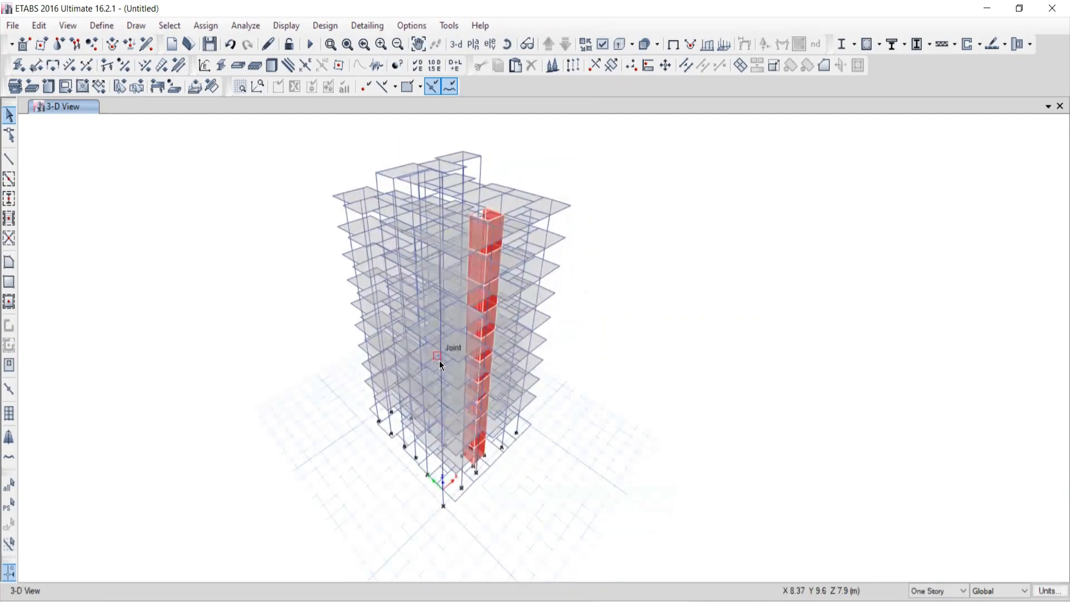
# Check topic 7 on selection operations in the PDF command list, and return to the ETABS 3-D view
pyautogui.hotkey('alt', 'Tab')
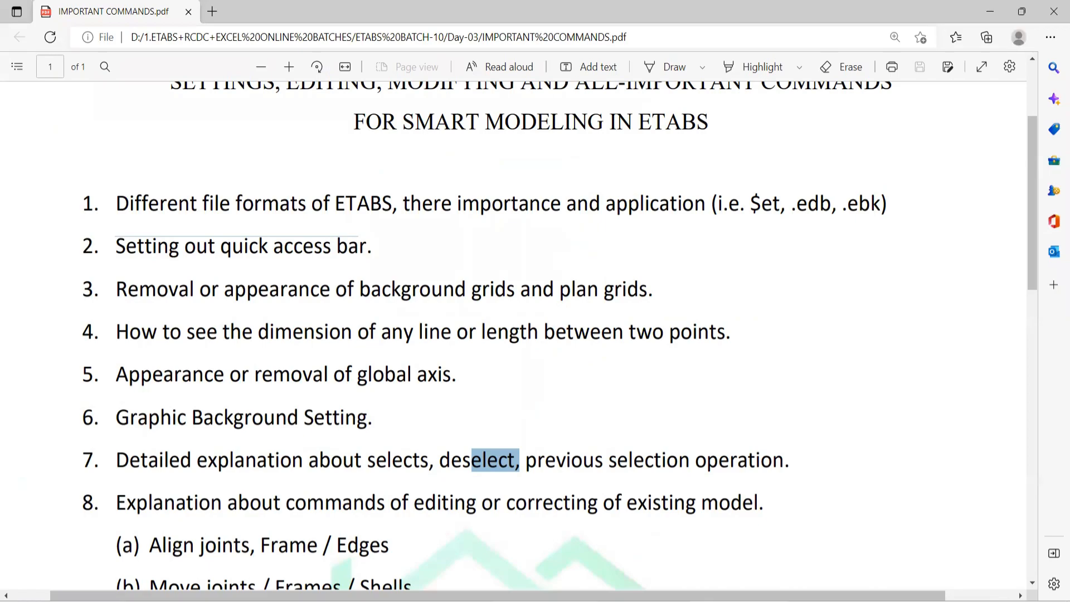
pyautogui.hotkey('alt', 'Tab')
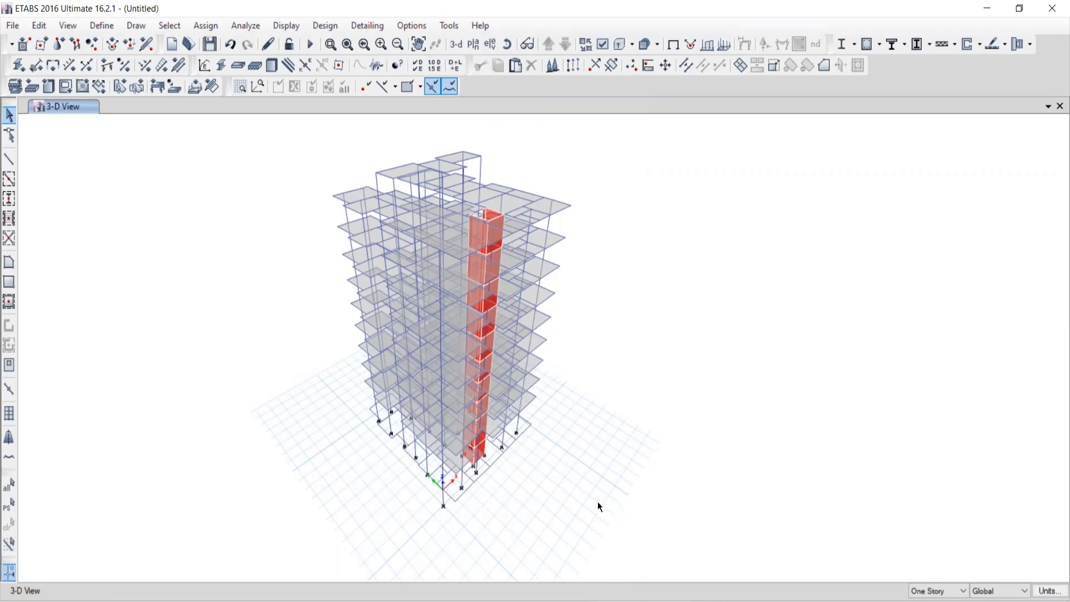
pyautogui.moveTo(457, 304); pyautogui.dragTo(454, 290, button='middle')
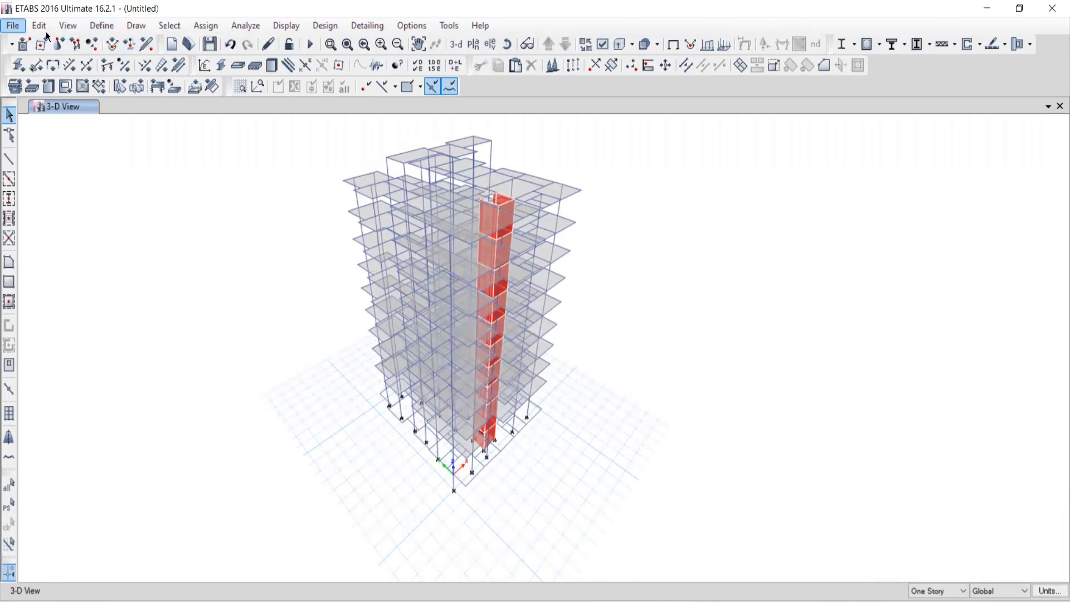
# Select all objects in the model
pyautogui.click(169, 27)
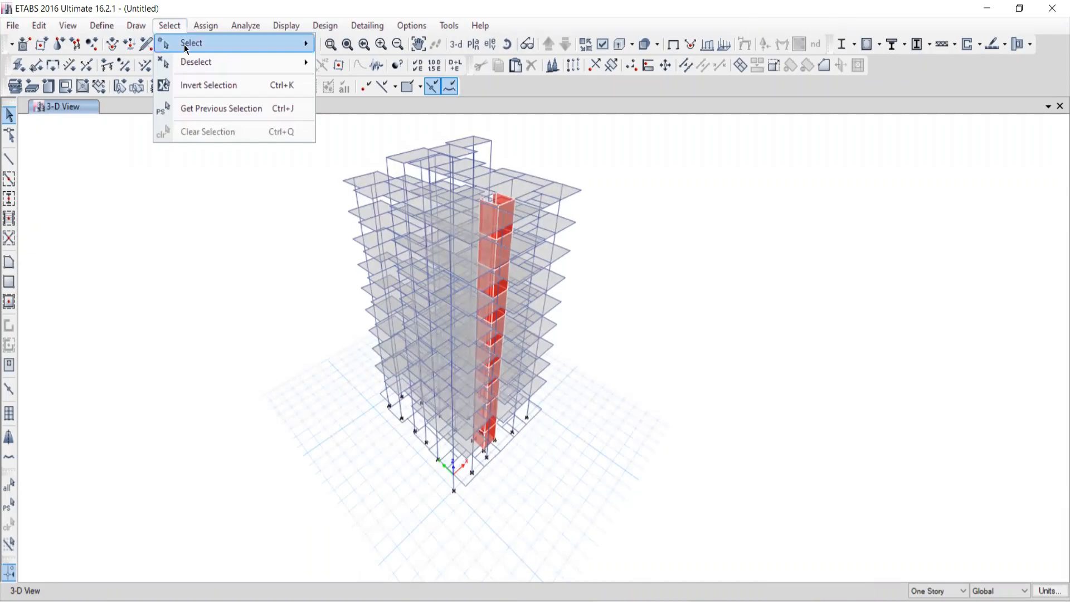
pyautogui.moveTo(186, 45)
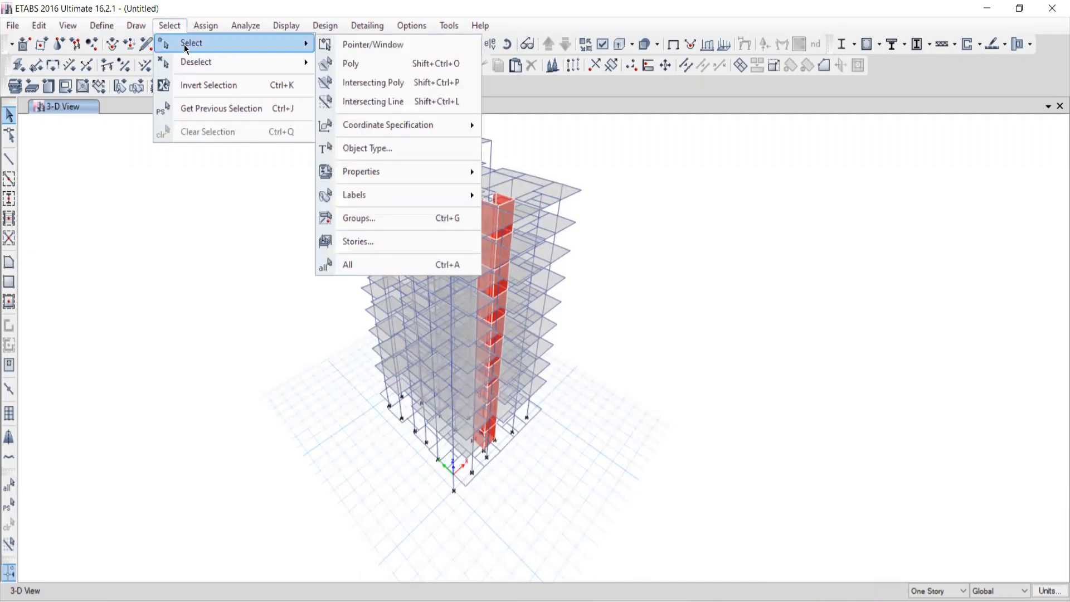
pyautogui.click(346, 266)
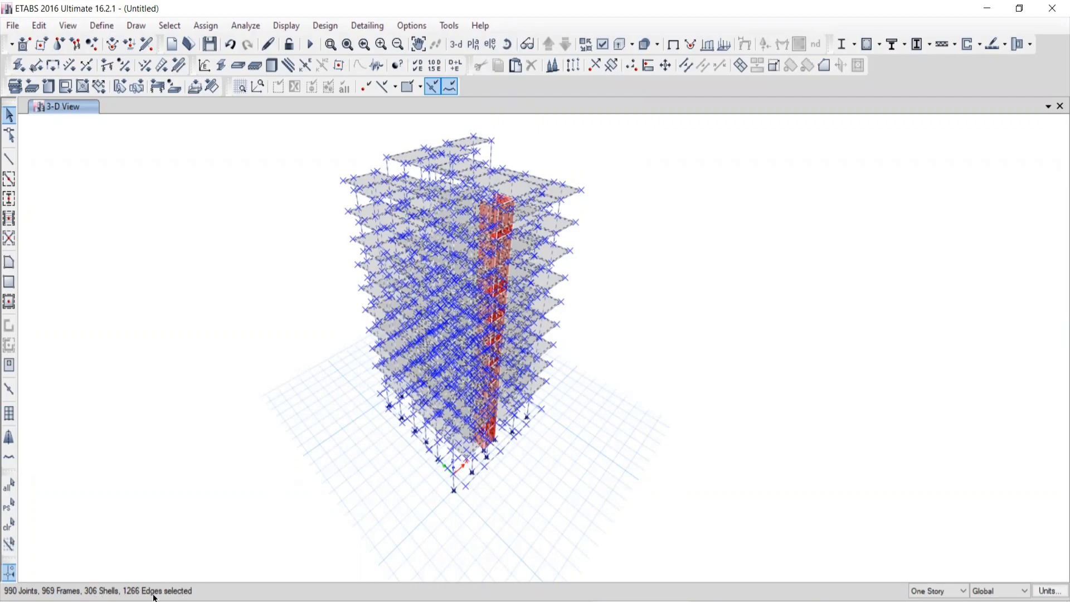
# Sketch two slanted upright outlines with base lines on either side of the model using the annotation pen
pyautogui.moveTo(116, 247)
pyautogui.mouseDown()
pyautogui.moveTo(243, 389)
pyautogui.moveTo(148, 333)
pyautogui.moveTo(131, 245)
pyautogui.mouseUp()
pyautogui.moveTo(199, 222); pyautogui.dragTo(238, 385)
pyautogui.moveTo(125, 233); pyautogui.dragTo(169, 433)
pyautogui.moveTo(102, 245); pyautogui.dragTo(270, 212)
pyautogui.click(104, 418)
pyautogui.moveTo(337, 399); pyautogui.dragTo(345, 399)
pyautogui.moveTo(707, 201)
pyautogui.mouseDown()
pyautogui.moveTo(709, 386)
pyautogui.moveTo(656, 400)
pyautogui.mouseUp()
pyautogui.moveTo(704, 200)
pyautogui.mouseDown()
pyautogui.moveTo(674, 392)
pyautogui.moveTo(725, 282)
pyautogui.mouseUp()
pyautogui.moveTo(728, 239)
pyautogui.mouseDown()
pyautogui.moveTo(706, 193)
pyautogui.moveTo(679, 384)
pyautogui.moveTo(695, 386)
pyautogui.mouseUp()
# Sketch a small tilted rectangle, a large irregular polygon and an upright rectangle around the model with the annotation pen
pyautogui.moveTo(170, 138)
pyautogui.mouseDown()
pyautogui.moveTo(217, 121)
pyautogui.moveTo(243, 152)
pyautogui.moveTo(236, 188)
pyautogui.mouseUp()
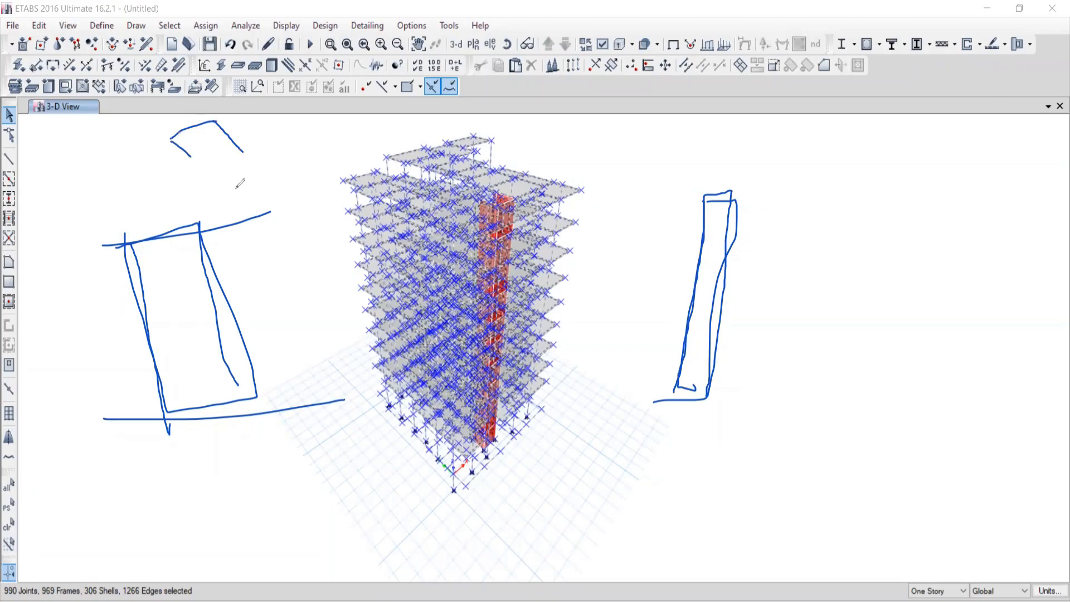
pyautogui.moveTo(215, 121)
pyautogui.mouseDown()
pyautogui.moveTo(272, 166)
pyautogui.moveTo(233, 187)
pyautogui.mouseUp()
pyautogui.moveTo(861, 160)
pyautogui.mouseDown()
pyautogui.moveTo(810, 200)
pyautogui.moveTo(859, 379)
pyautogui.moveTo(854, 471)
pyautogui.moveTo(999, 326)
pyautogui.moveTo(992, 308)
pyautogui.moveTo(1035, 190)
pyautogui.moveTo(982, 146)
pyautogui.moveTo(821, 172)
pyautogui.mouseUp()
pyautogui.moveTo(766, 335)
pyautogui.mouseDown()
pyautogui.moveTo(859, 372)
pyautogui.moveTo(862, 470)
pyautogui.moveTo(982, 478)
pyautogui.moveTo(1011, 442)
pyautogui.moveTo(1012, 307)
pyautogui.moveTo(922, 260)
pyautogui.moveTo(1036, 198)
pyautogui.moveTo(984, 143)
pyautogui.moveTo(914, 148)
pyautogui.moveTo(803, 181)
pyautogui.moveTo(811, 227)
pyautogui.moveTo(748, 352)
pyautogui.mouseUp()
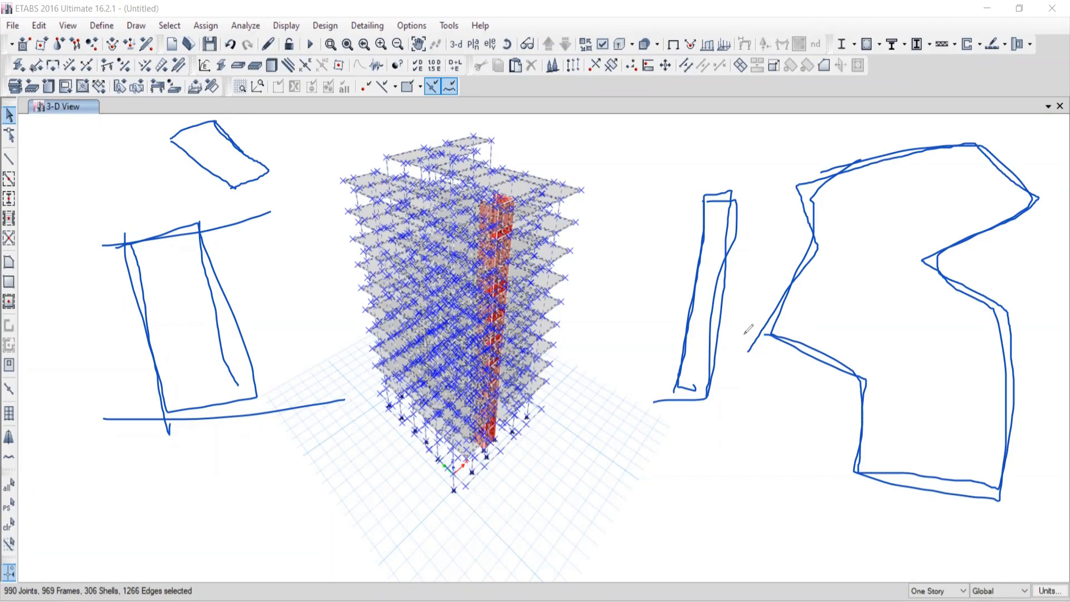
pyautogui.moveTo(568, 135)
pyautogui.mouseDown()
pyautogui.moveTo(645, 135)
pyautogui.moveTo(646, 233)
pyautogui.moveTo(576, 250)
pyautogui.moveTo(577, 134)
pyautogui.mouseUp()
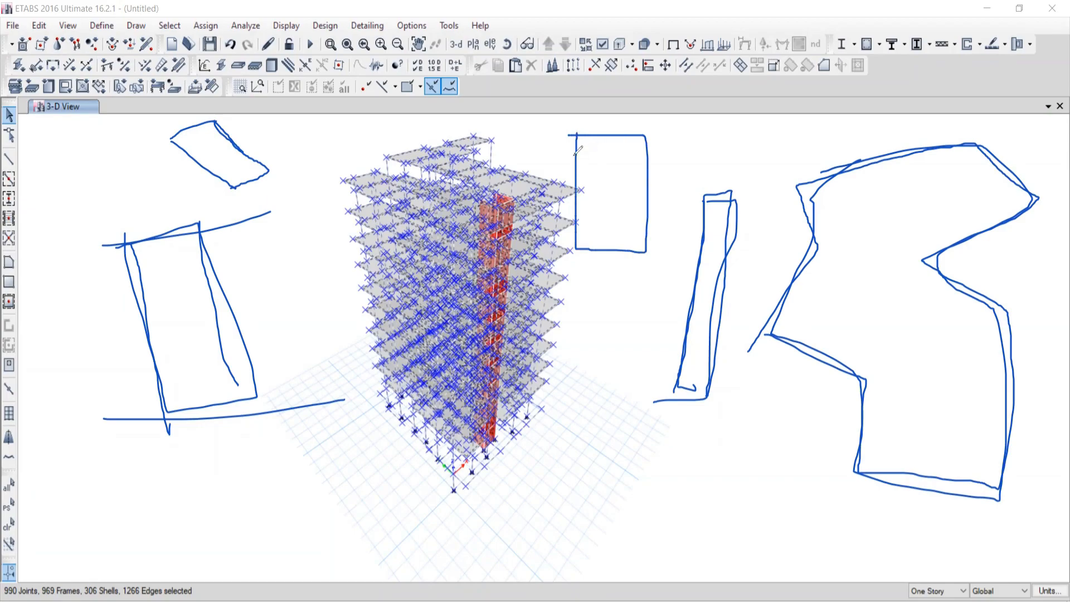
# Circle the upright rectangle and underline the count of selected objects with the annotation pen, and erase all pen marks
pyautogui.moveTo(578, 121)
pyautogui.mouseDown()
pyautogui.moveTo(552, 228)
pyautogui.moveTo(652, 293)
pyautogui.moveTo(675, 146)
pyautogui.moveTo(574, 125)
pyautogui.mouseUp()
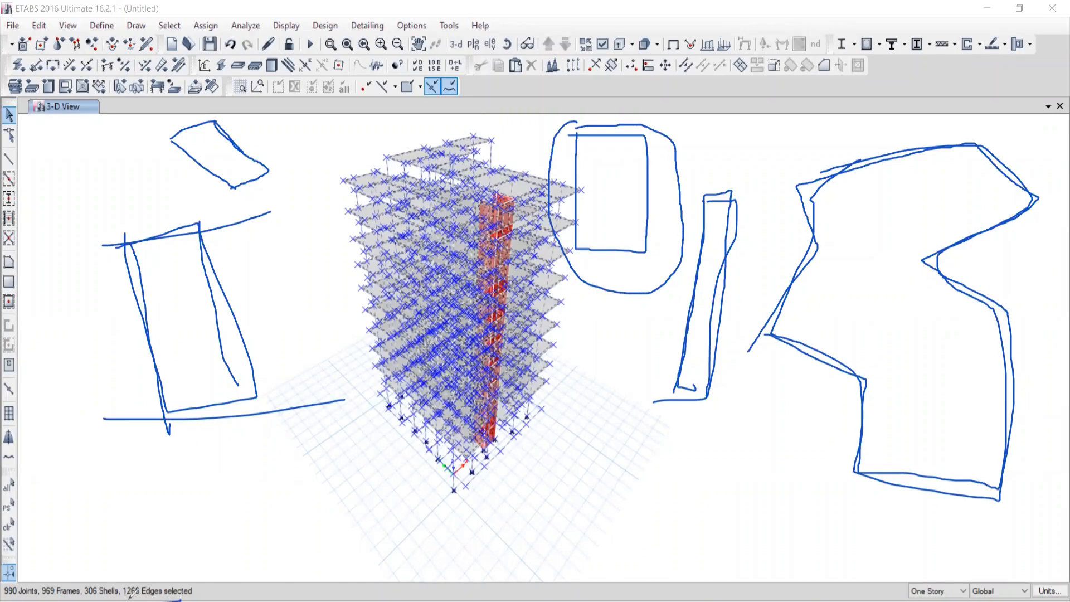
pyautogui.moveTo(130, 588)
pyautogui.mouseDown()
pyautogui.moveTo(109, 597)
pyautogui.moveTo(155, 595)
pyautogui.moveTo(152, 582)
pyautogui.mouseUp()
pyautogui.press('Escape')
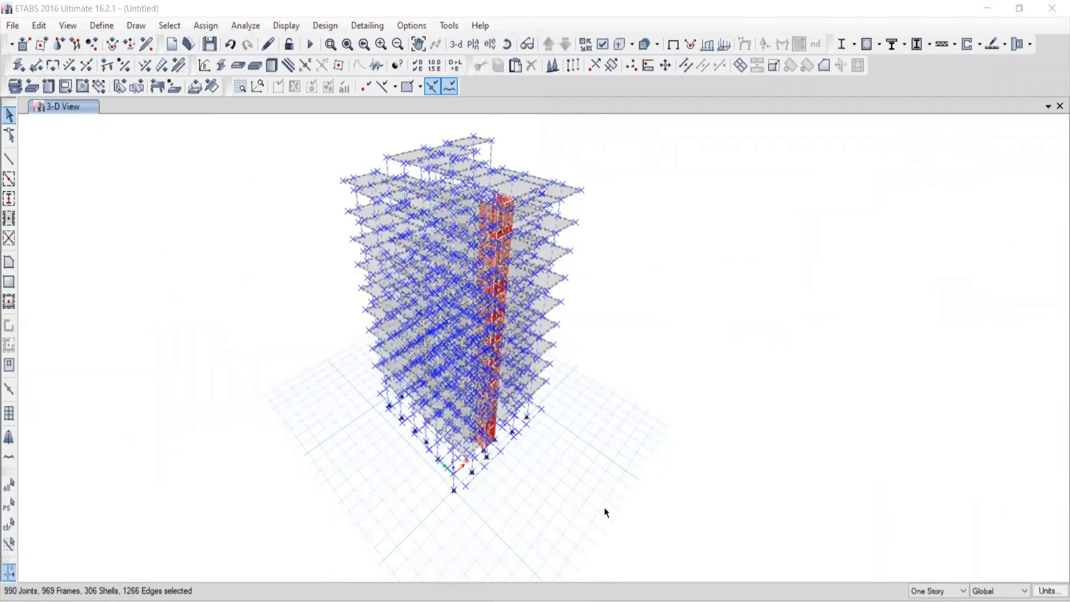
# Select all objects in the 3-D model and clear the whole selection, doing this twice in a row
pyautogui.click(178, 26)
pyautogui.moveTo(189, 43)
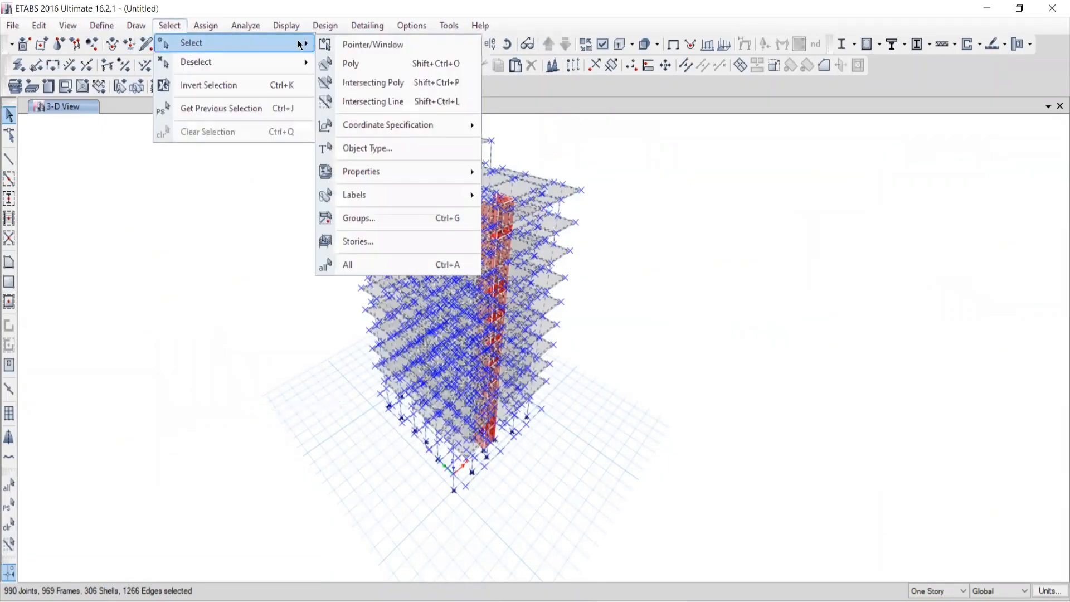
pyautogui.click(338, 267)
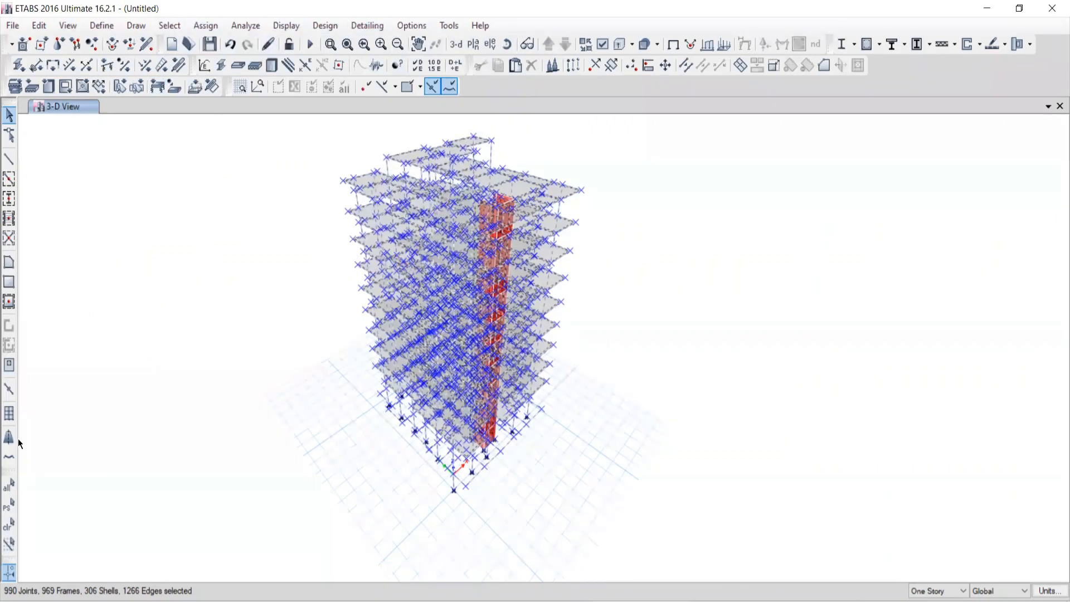
pyautogui.moveTo(424, 243); pyautogui.dragTo(445, 246, button='middle')
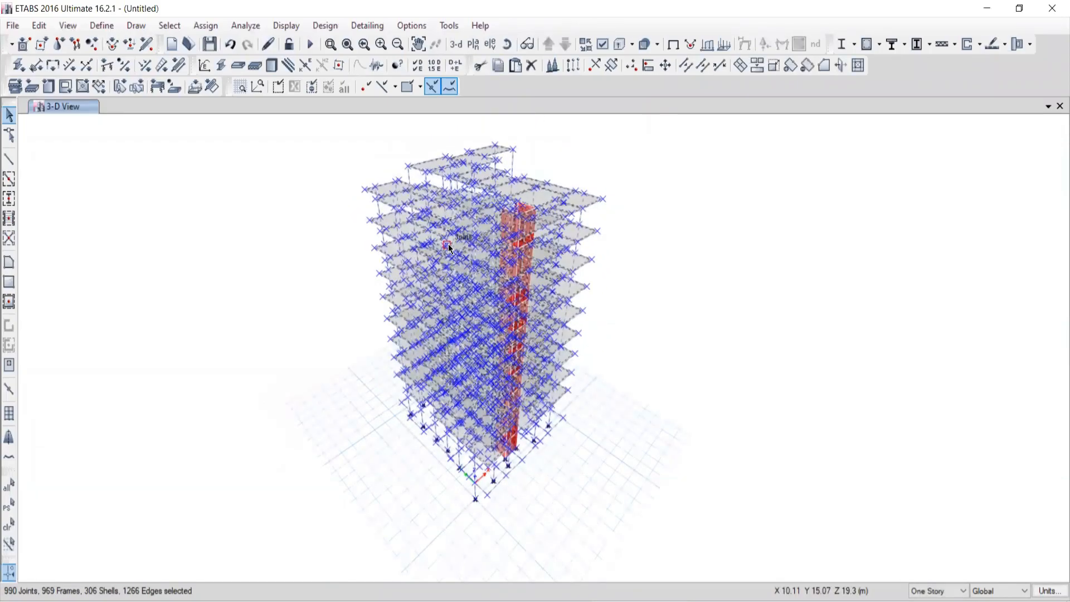
pyautogui.click(169, 25)
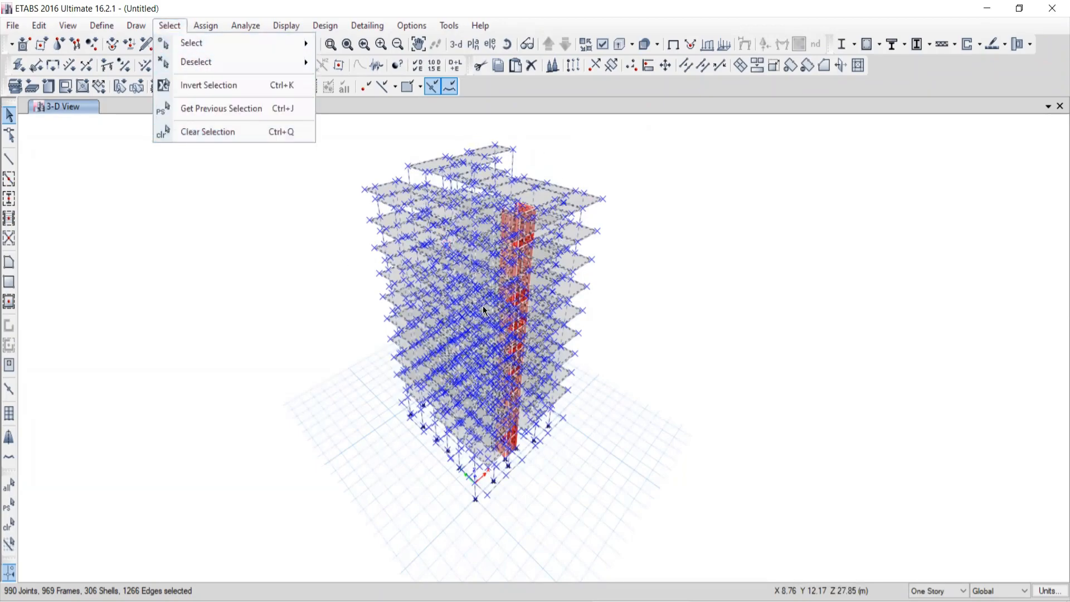
pyautogui.click(186, 134)
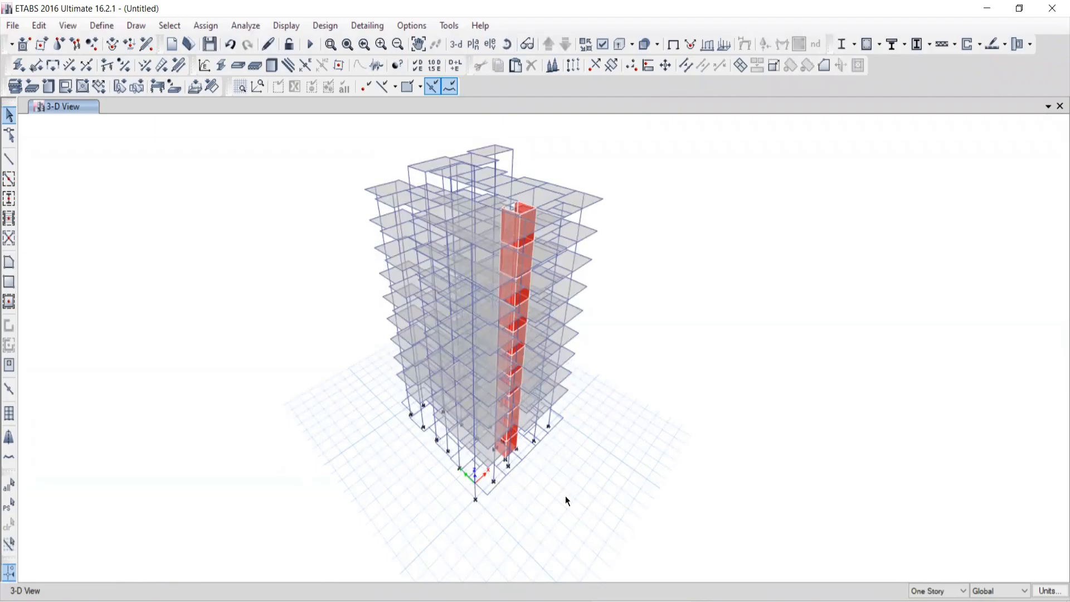
pyautogui.click(8, 489)
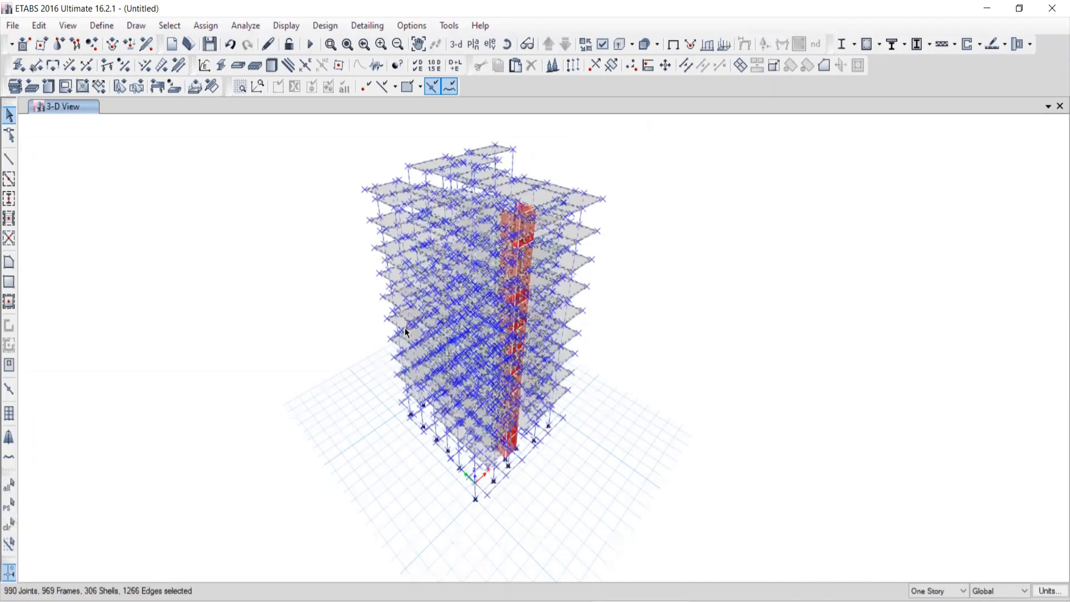
pyautogui.click(9, 528)
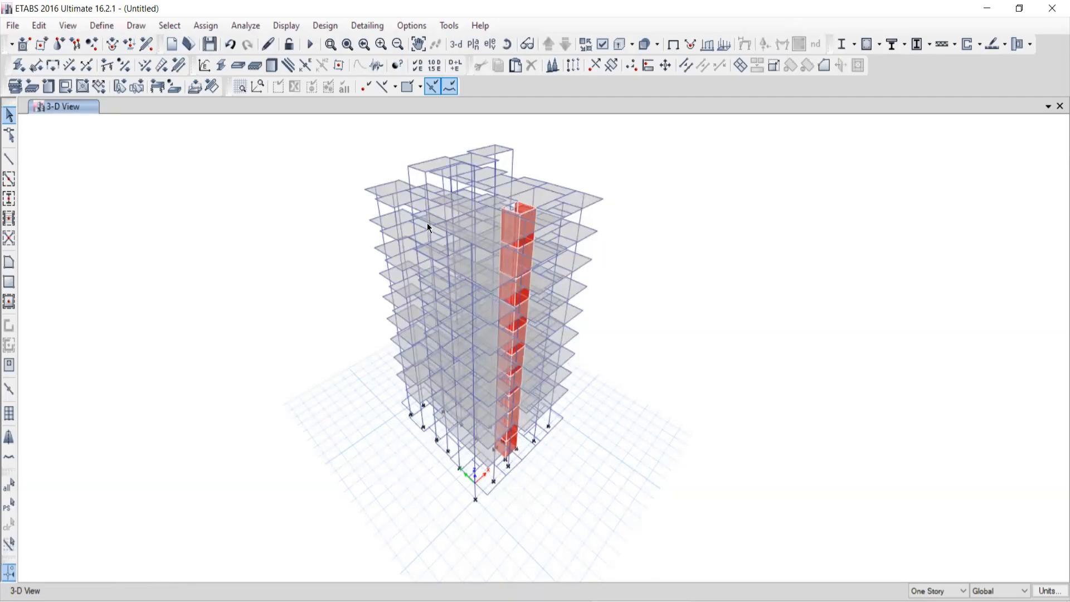
# Open the plan view of the 1ST story level
pyautogui.click(473, 46)
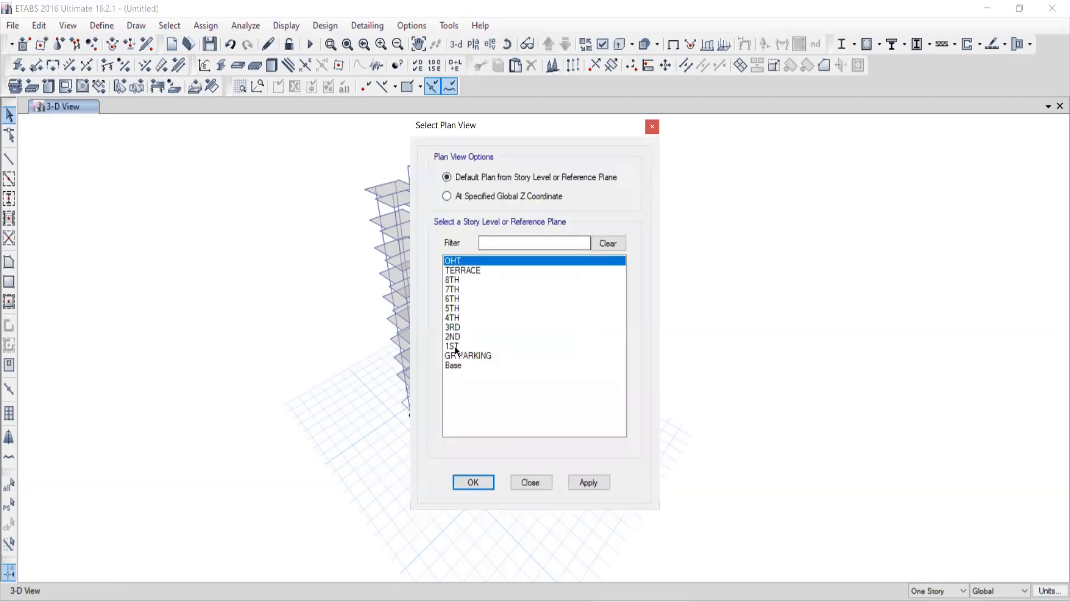
pyautogui.click(455, 346)
pyautogui.click(588, 483)
pyautogui.click(530, 483)
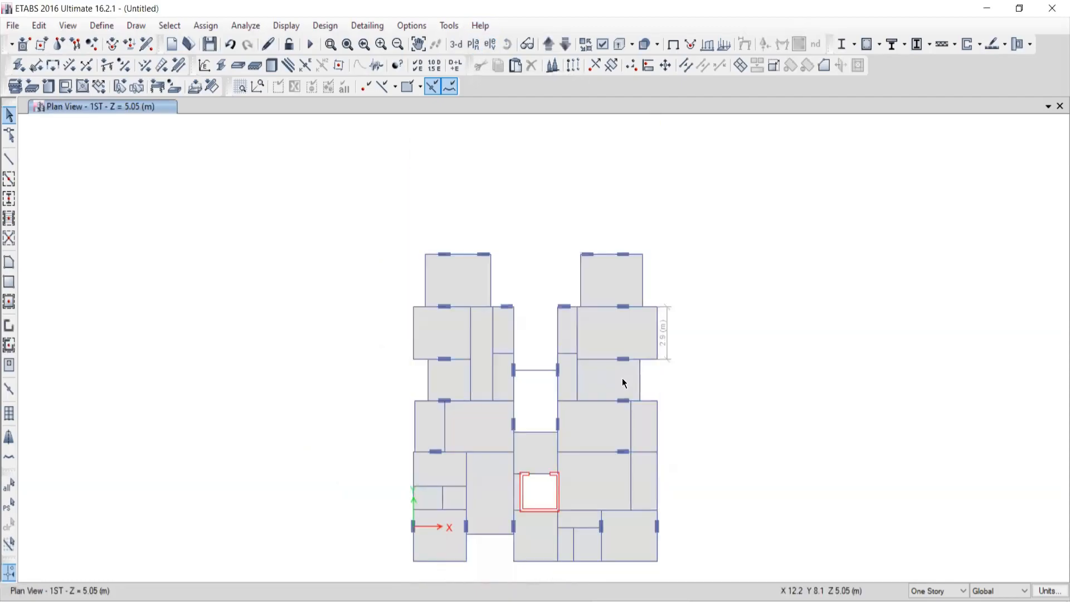
# Select four separate beams on the 1ST plan, one interior and three along the slab edges
pyautogui.moveTo(623, 383); pyautogui.dragTo(511, 237, button='middle')
pyautogui.scroll(4, 446, 344)
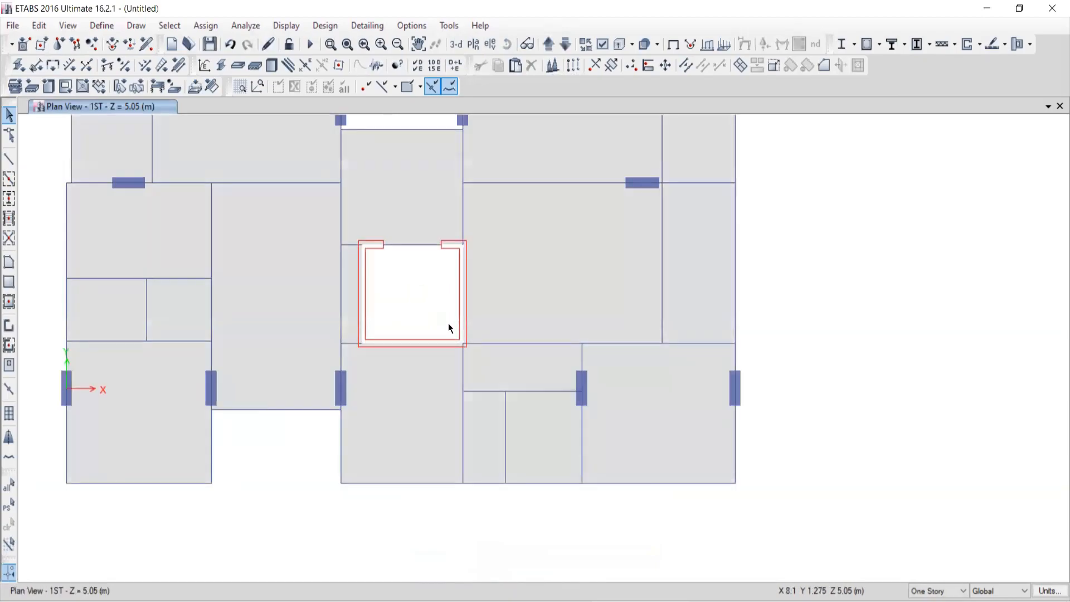
pyautogui.scroll(-5, 464, 326)
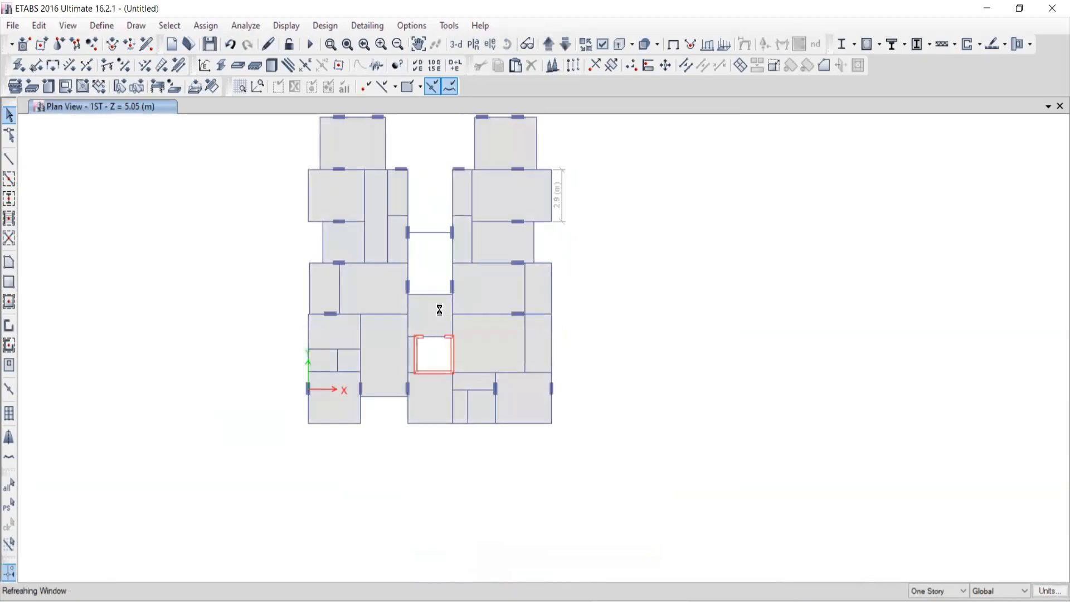
pyautogui.click(374, 314)
pyautogui.click(493, 173)
pyautogui.click(310, 195)
pyautogui.click(518, 424)
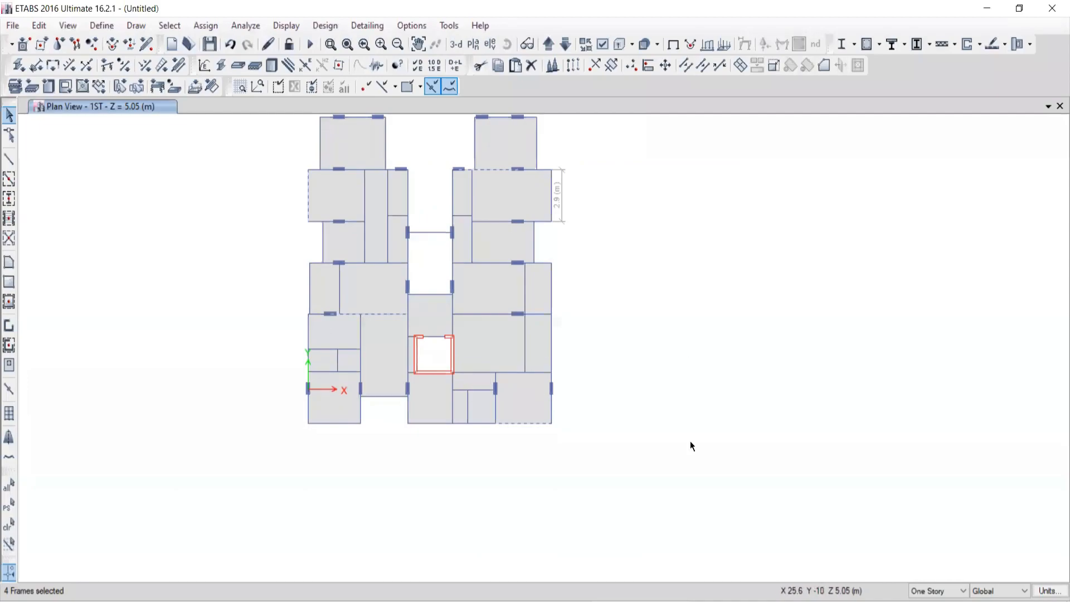
# Write the load notes "DL — 2 KN/m" and "LL — 5 KN/m" beside the plan with the annotation pen
pyautogui.moveTo(658, 198)
pyautogui.mouseDown()
pyautogui.moveTo(657, 174)
pyautogui.moveTo(666, 191)
pyautogui.moveTo(763, 183)
pyautogui.moveTo(806, 199)
pyautogui.mouseUp()
pyautogui.moveTo(827, 162); pyautogui.dragTo(825, 213)
pyautogui.moveTo(852, 176)
pyautogui.mouseDown()
pyautogui.moveTo(858, 200)
pyautogui.moveTo(892, 190)
pyautogui.mouseUp()
pyautogui.moveTo(881, 158); pyautogui.dragTo(880, 207)
pyautogui.moveTo(899, 170)
pyautogui.mouseDown()
pyautogui.moveTo(873, 242)
pyautogui.moveTo(916, 207)
pyautogui.moveTo(942, 252)
pyautogui.mouseUp()
pyautogui.moveTo(659, 243)
pyautogui.mouseDown()
pyautogui.moveTo(698, 282)
pyautogui.moveTo(777, 270)
pyautogui.moveTo(763, 282)
pyautogui.mouseUp()
pyautogui.moveTo(838, 237)
pyautogui.mouseDown()
pyautogui.moveTo(830, 284)
pyautogui.moveTo(857, 270)
pyautogui.mouseUp()
pyautogui.moveTo(863, 237)
pyautogui.mouseDown()
pyautogui.moveTo(862, 273)
pyautogui.moveTo(876, 273)
pyautogui.moveTo(874, 257)
pyautogui.moveTo(885, 274)
pyautogui.moveTo(874, 301)
pyautogui.moveTo(923, 268)
pyautogui.moveTo(929, 312)
pyautogui.mouseUp()
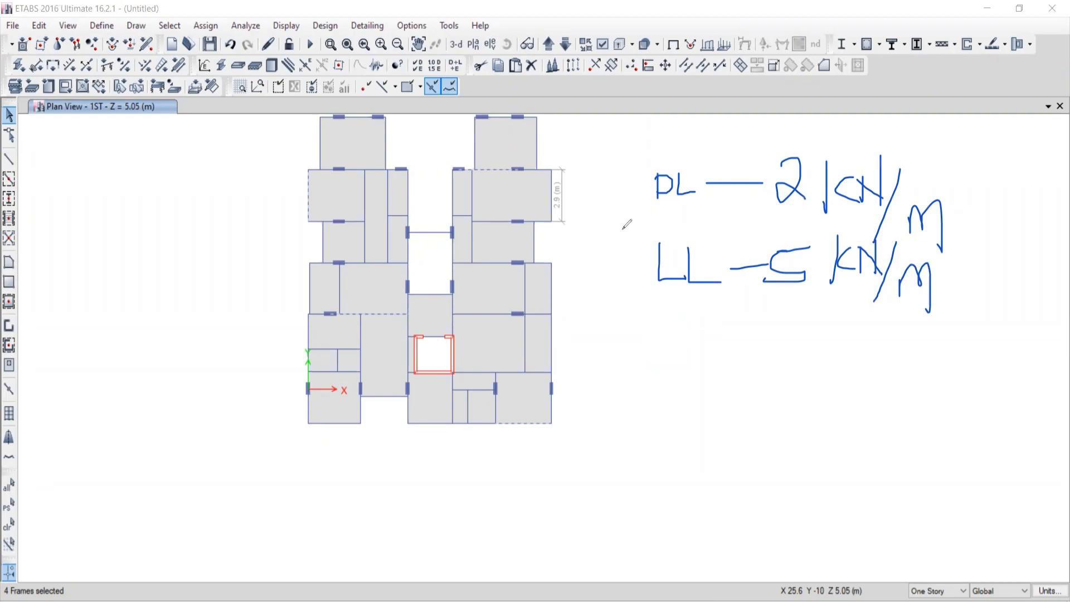
# Write "PS" beside the plan and circle the previous selection tool with the annotation pen, pointing out the Get Previous Selection command
pyautogui.moveTo(41, 218)
pyautogui.mouseDown()
pyautogui.moveTo(40, 271)
pyautogui.moveTo(58, 228)
pyautogui.moveTo(43, 241)
pyautogui.moveTo(66, 248)
pyautogui.mouseUp()
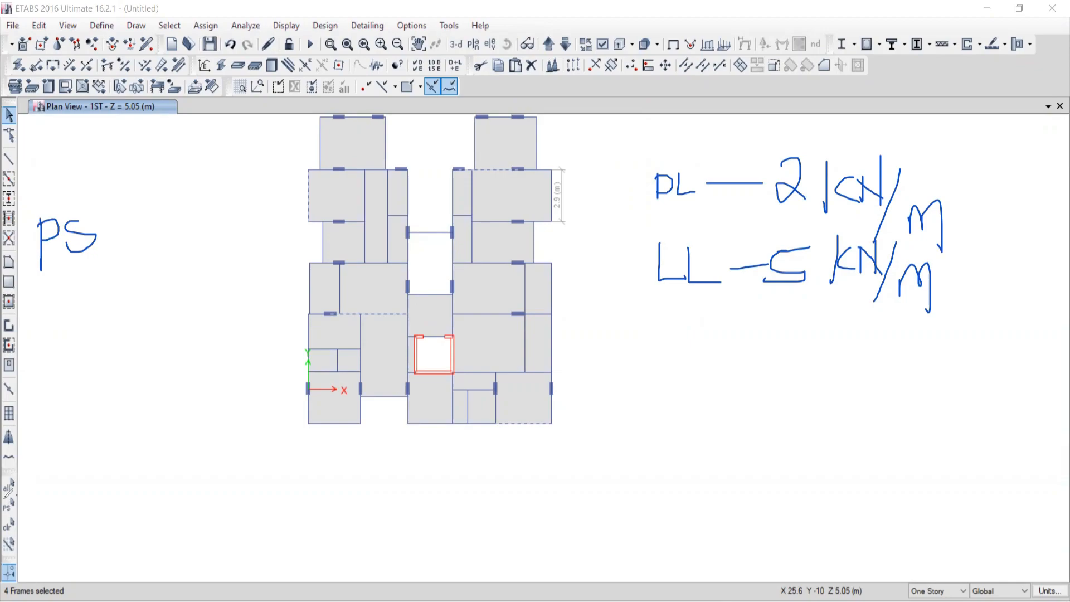
pyautogui.moveTo(29, 512); pyautogui.dragTo(16, 495)
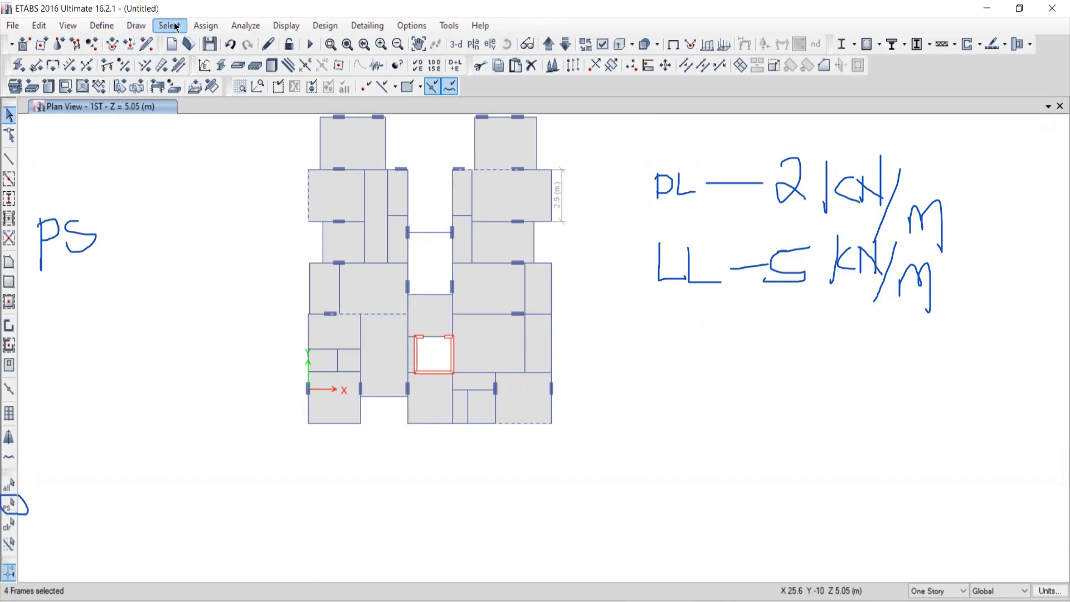
pyautogui.click(176, 27)
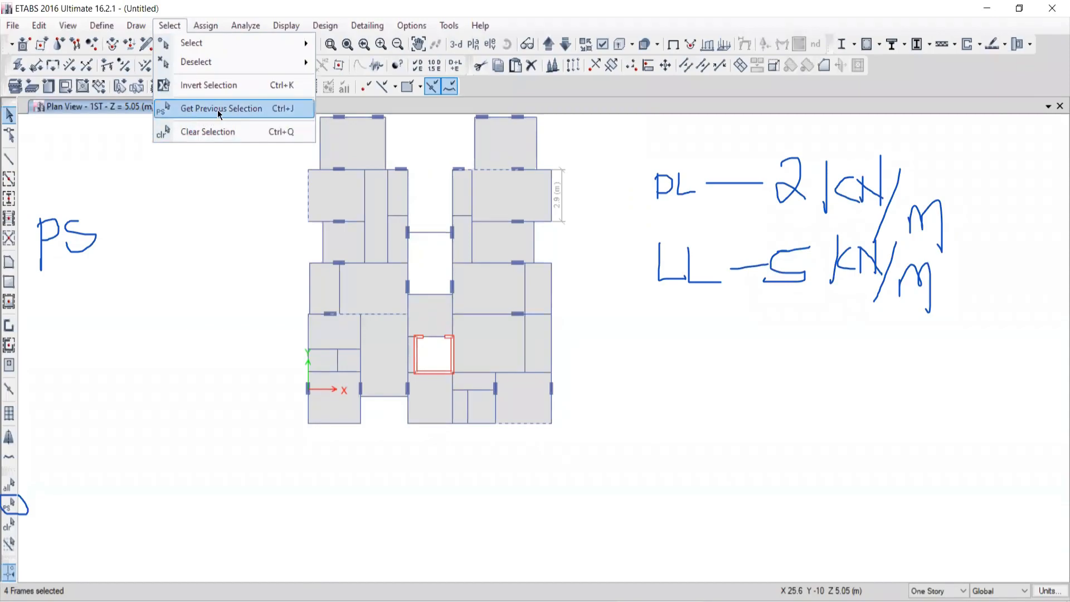
pyautogui.click(553, 6)
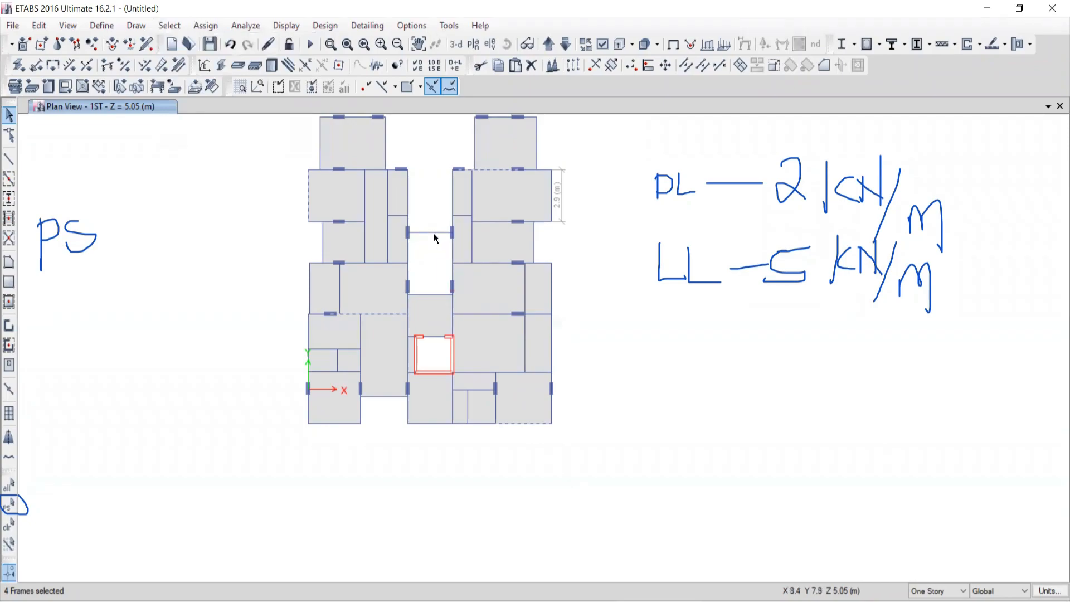
# Add six more beams on the 1ST plan to the selection, including the one crossing the central opening
pyautogui.click(427, 232)
pyautogui.click(309, 409)
pyautogui.moveTo(487, 205); pyautogui.dragTo(497, 271, button='middle')
pyautogui.click(490, 190)
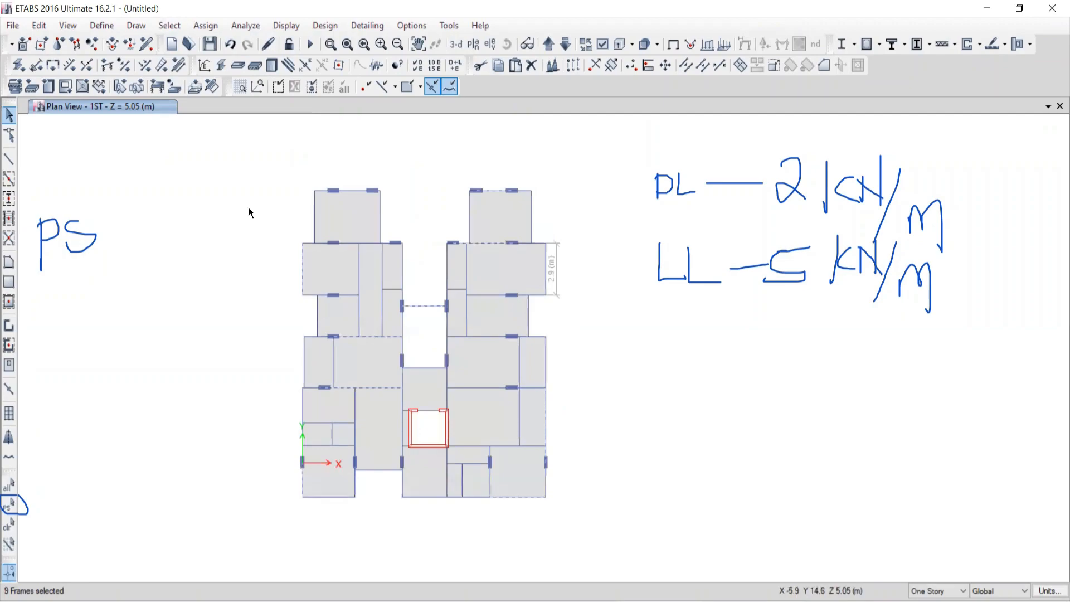
pyautogui.click(315, 210)
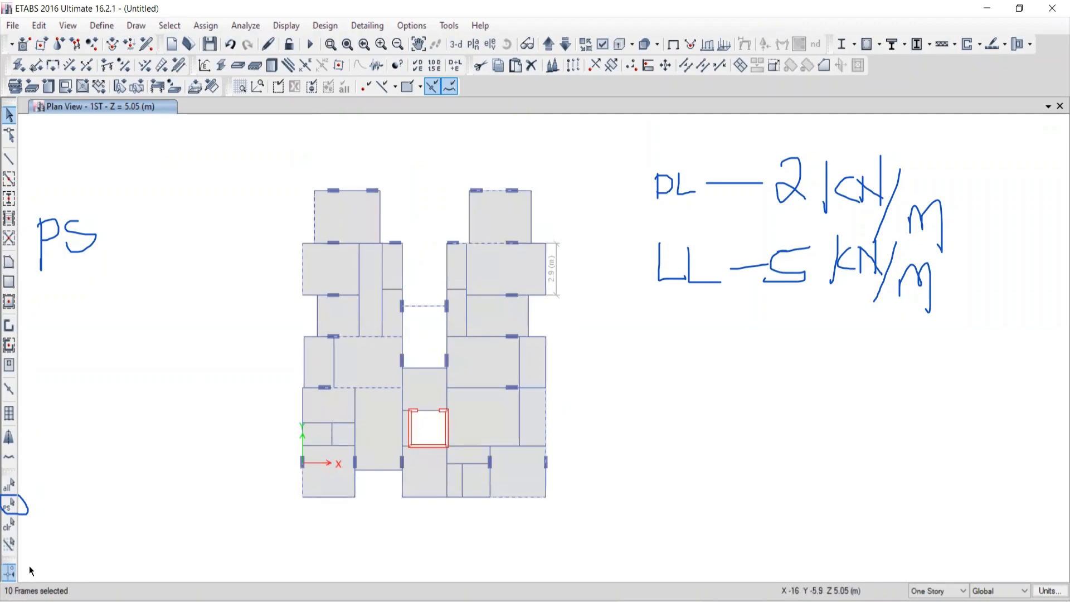
# Assign a uniform distributed load of 2 kN/m in the Dead pattern and Gravity direction to the ten selected beams
pyautogui.moveTo(412, 389); pyautogui.dragTo(395, 348, button='middle')
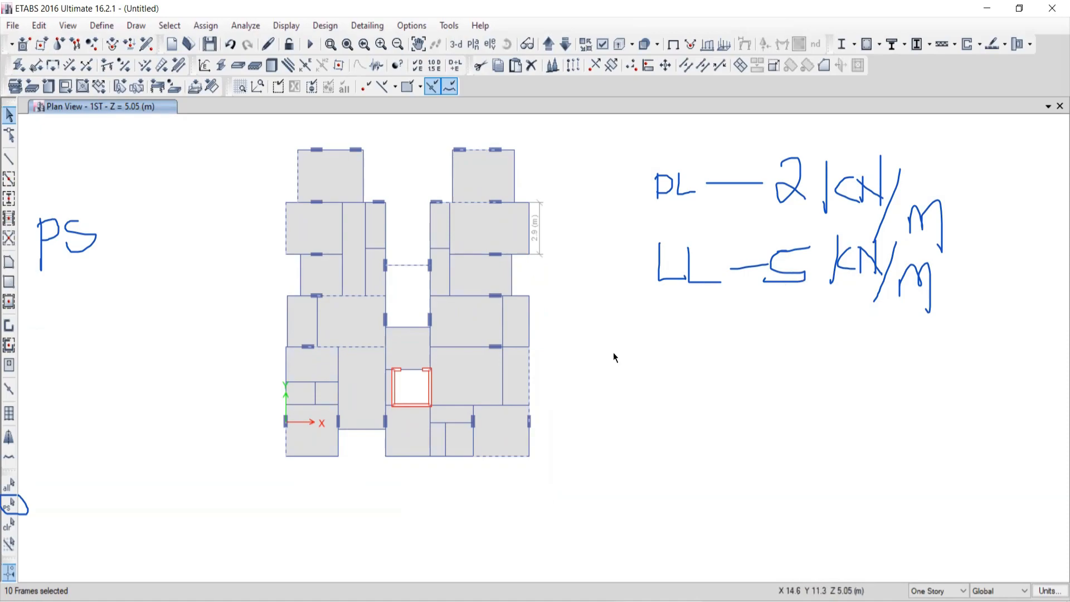
pyautogui.click(195, 22)
pyautogui.moveTo(207, 165)
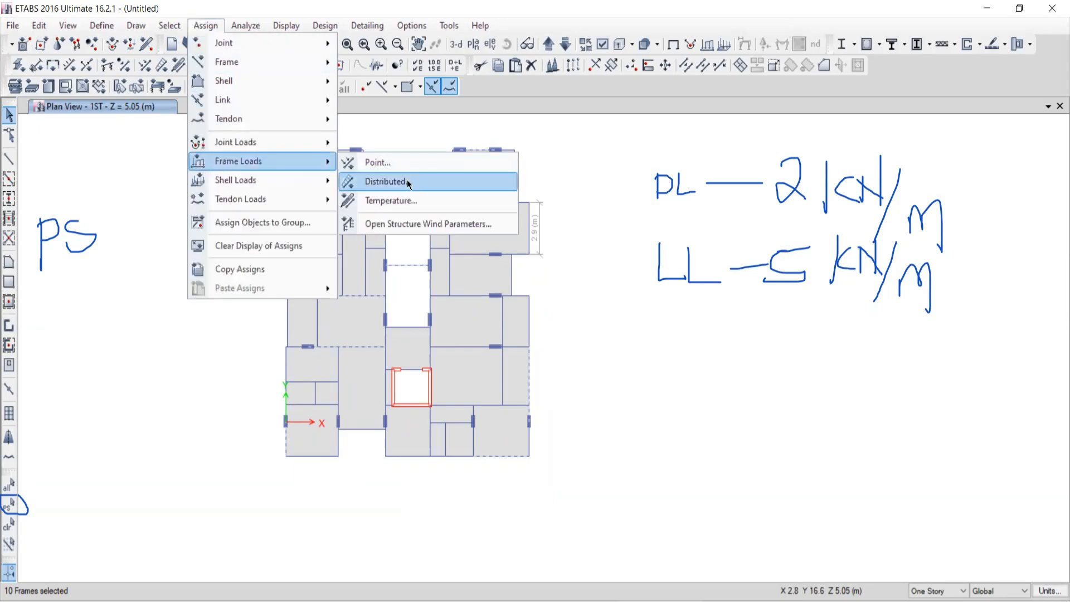
pyautogui.click(390, 180)
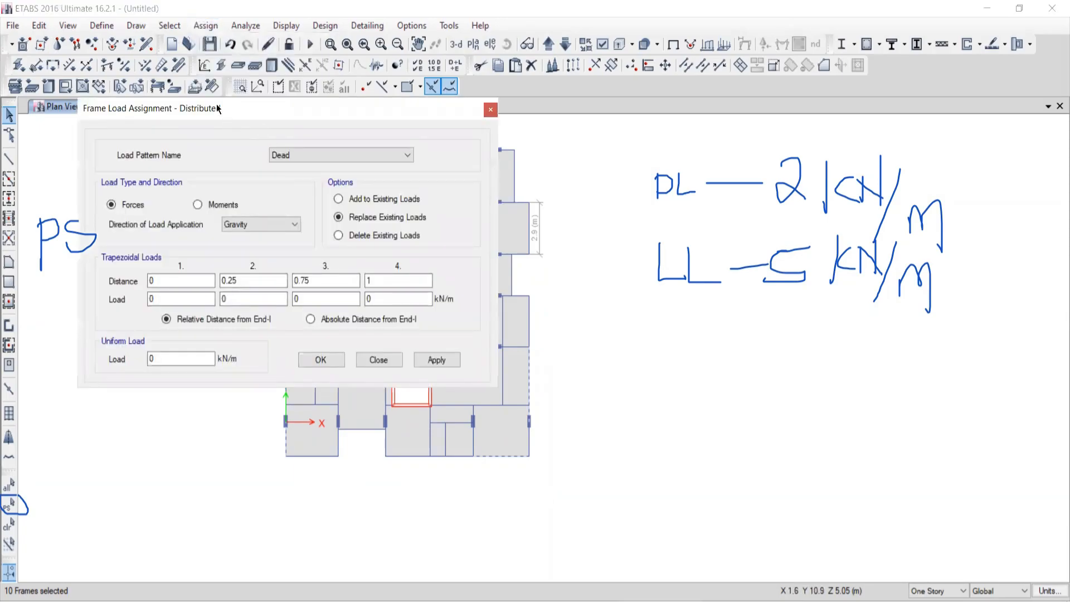
pyautogui.moveTo(216, 104); pyautogui.dragTo(194, 99)
pyautogui.click(160, 354)
pyautogui.write('2')
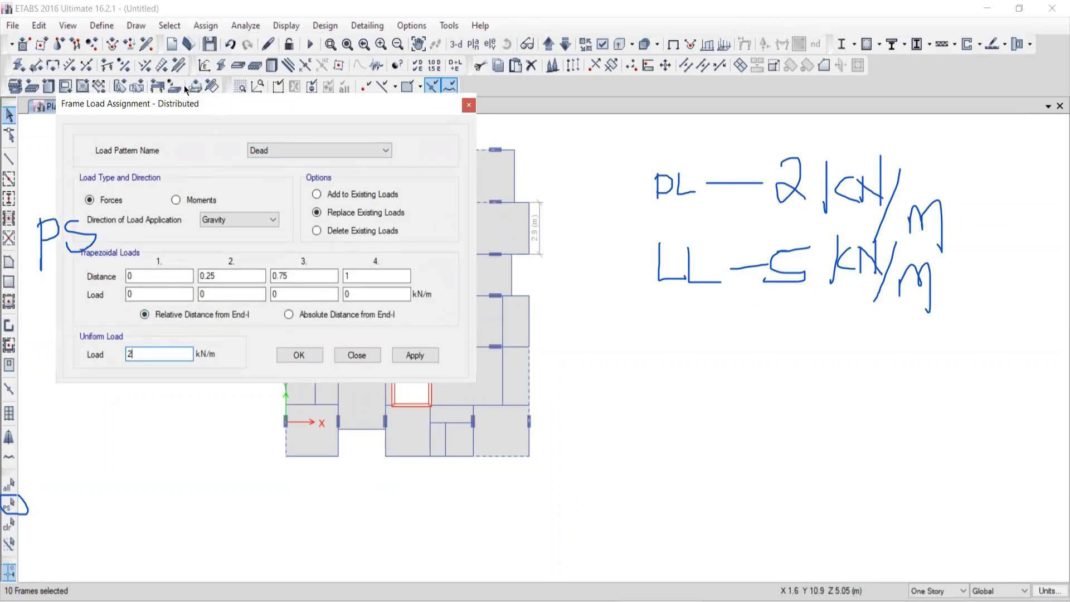
pyautogui.moveTo(184, 98); pyautogui.dragTo(53, 6)
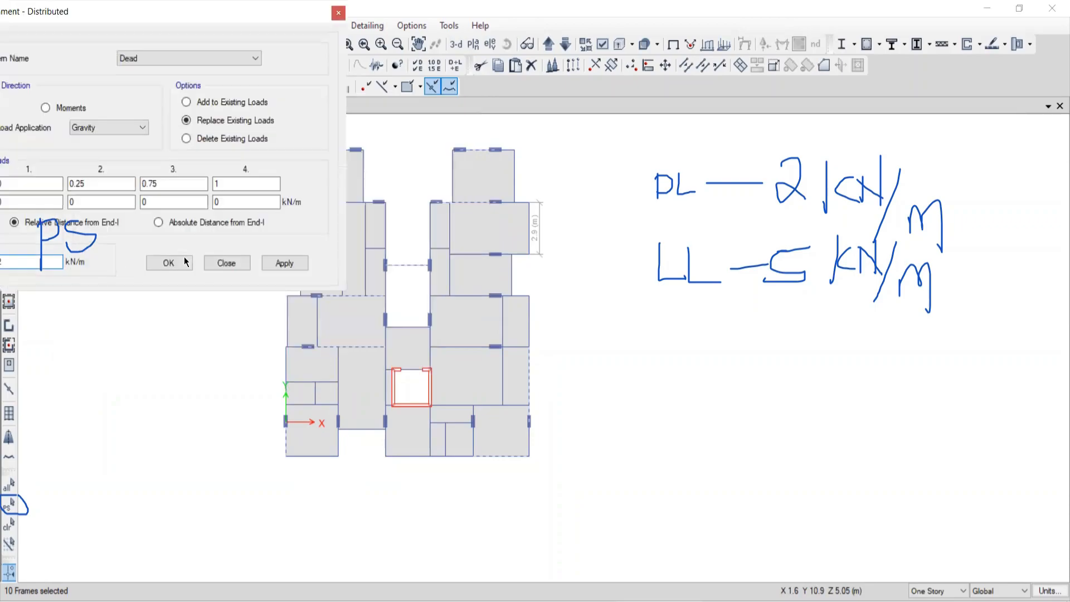
pyautogui.click(284, 263)
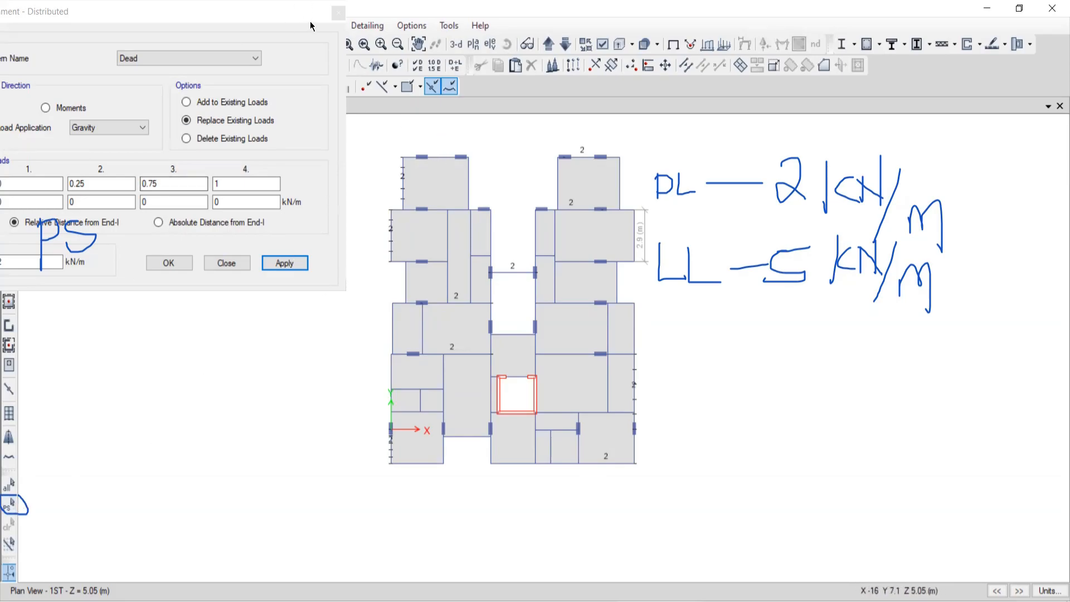
pyautogui.click(339, 12)
# Restore the previous beam selection and clear it, and repeat the same restore and clear once more
pyautogui.click(173, 33)
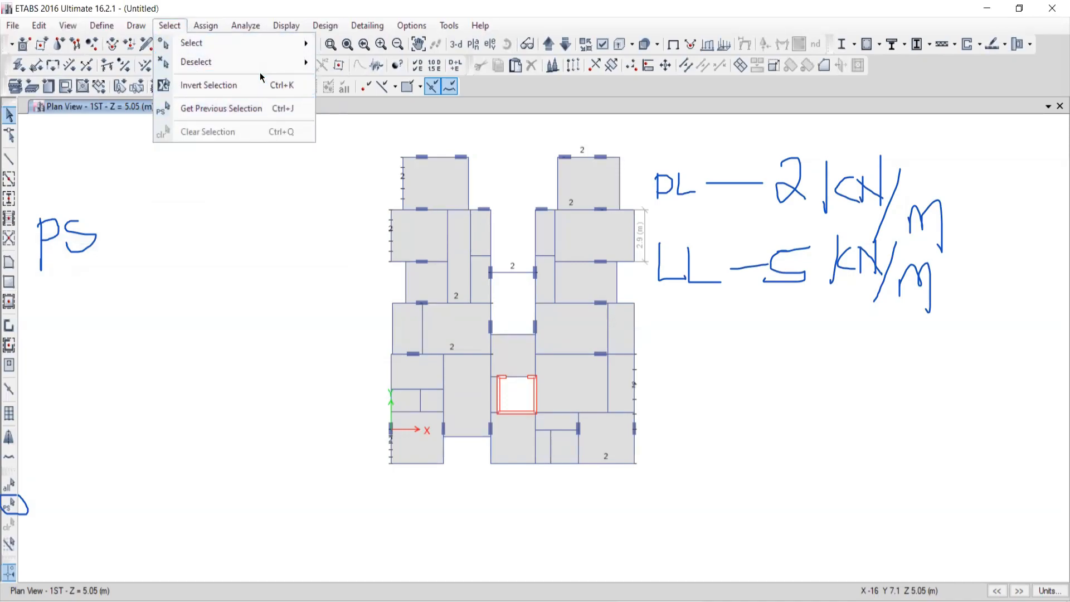
pyautogui.click(217, 111)
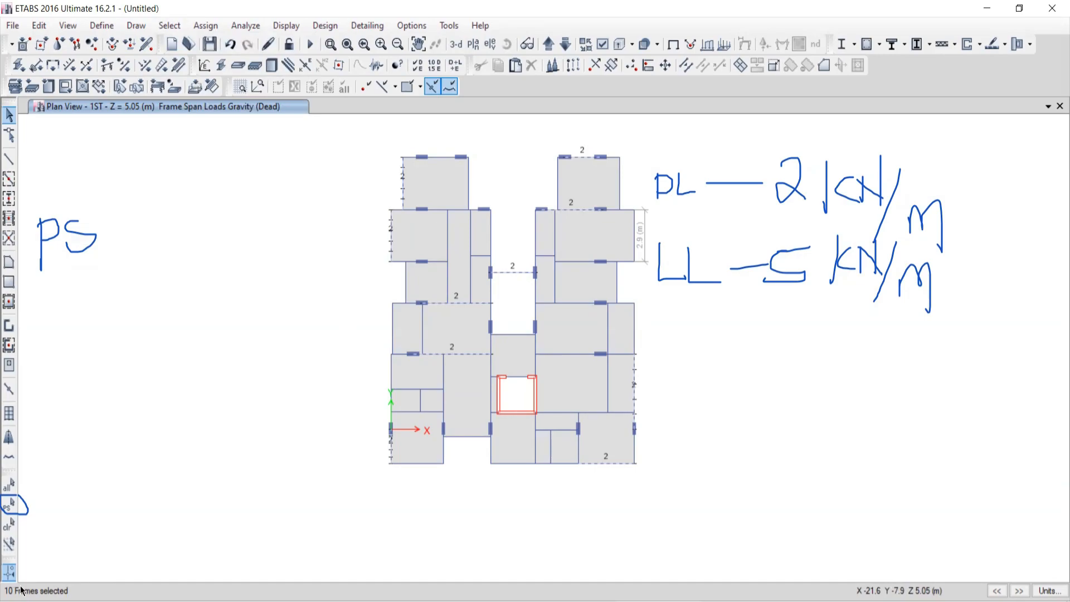
pyautogui.click(9, 529)
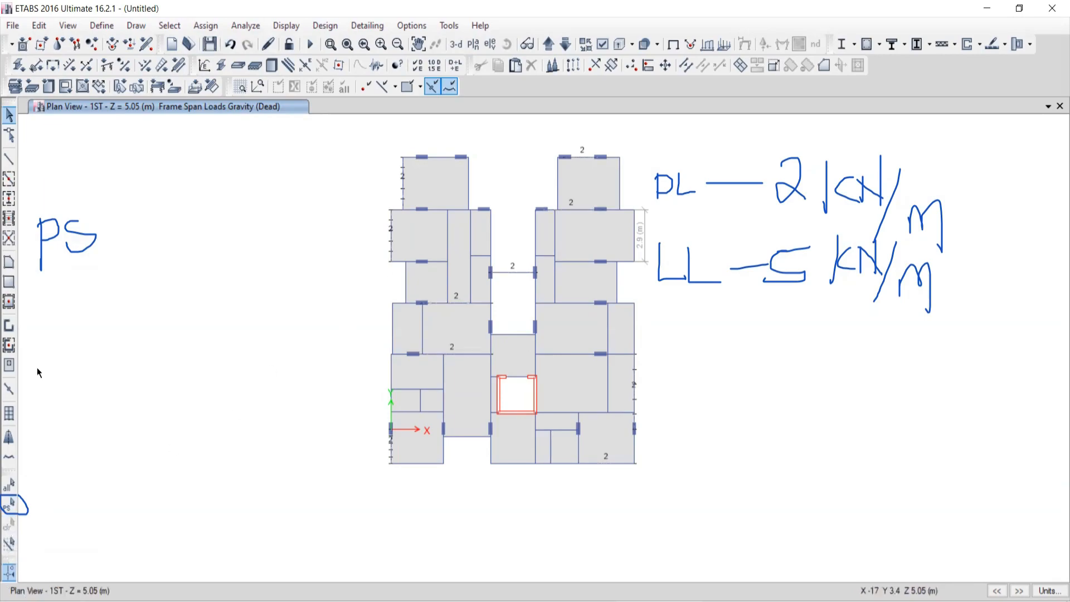
pyautogui.click(9, 512)
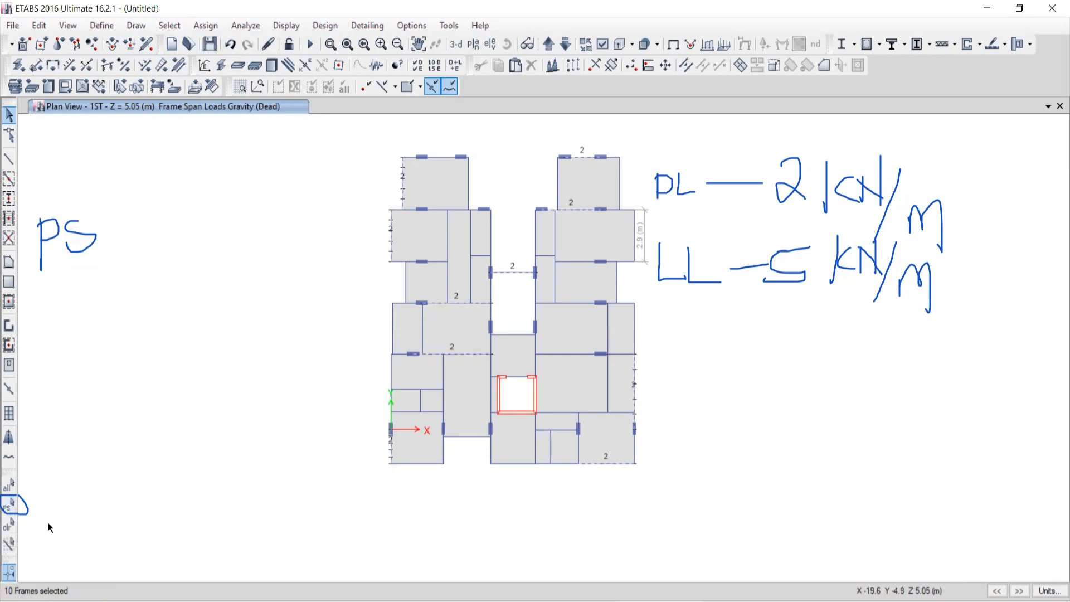
pyautogui.click(8, 526)
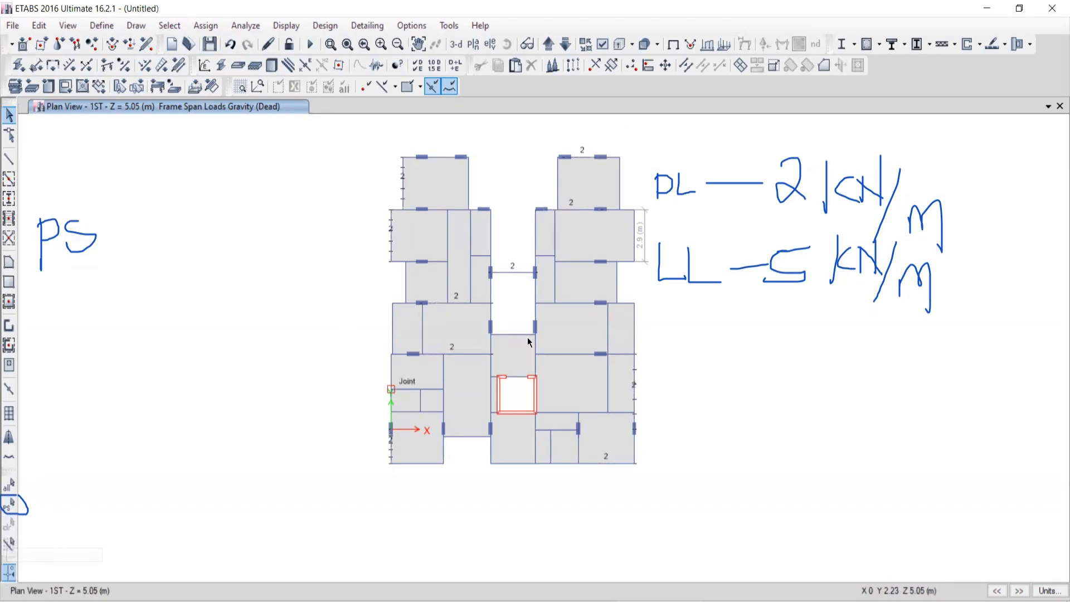
# Select the slab panel next to the central opening, clear the selection, and switch to the IMPORTANT COMMANDS PDF in the browser
pyautogui.click(564, 329)
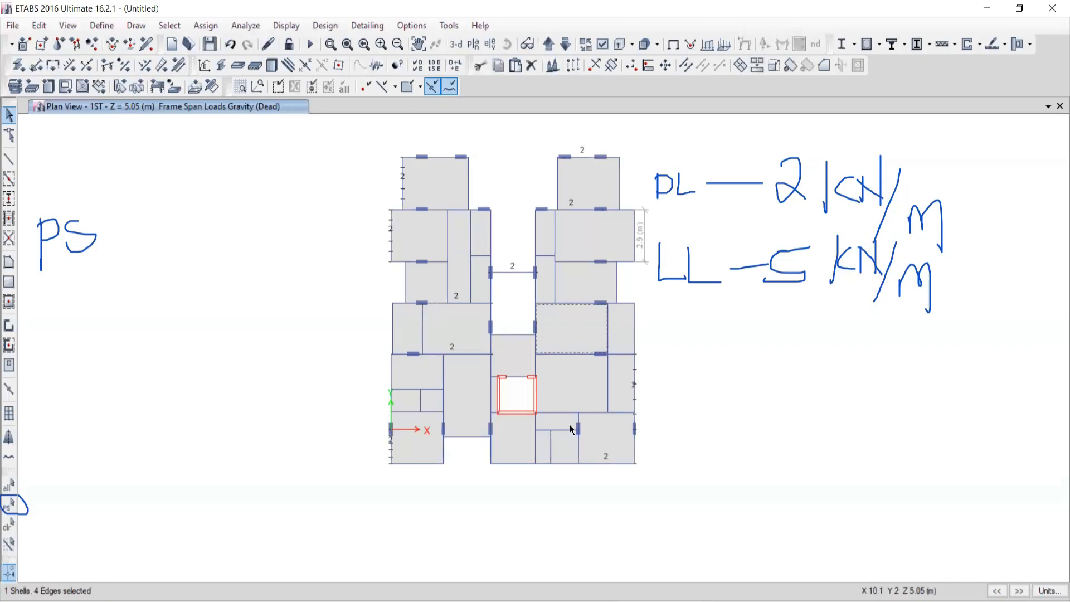
pyautogui.click(8, 526)
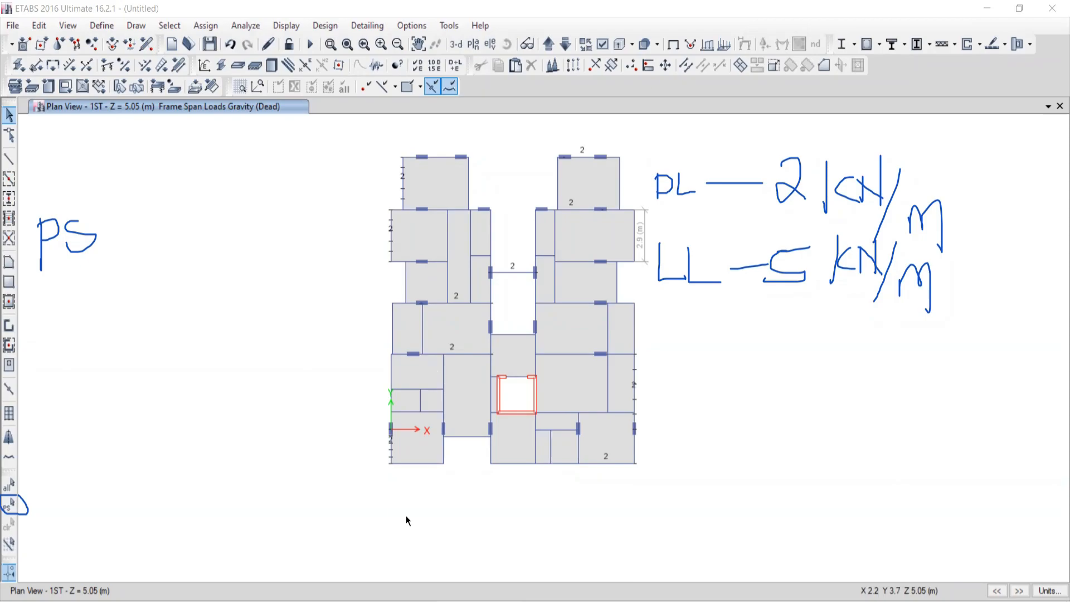
pyautogui.hotkey('alt', 'Tab')
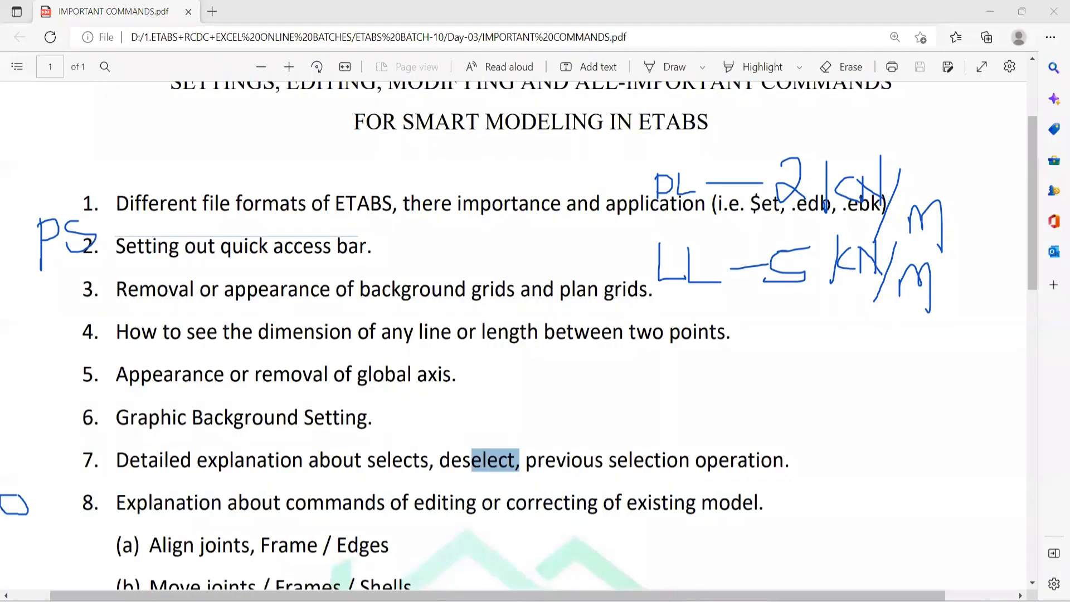
# Switch back to ETABS, select all objects in the model, and clear the selection
pyautogui.hotkey('alt', 'Tab')
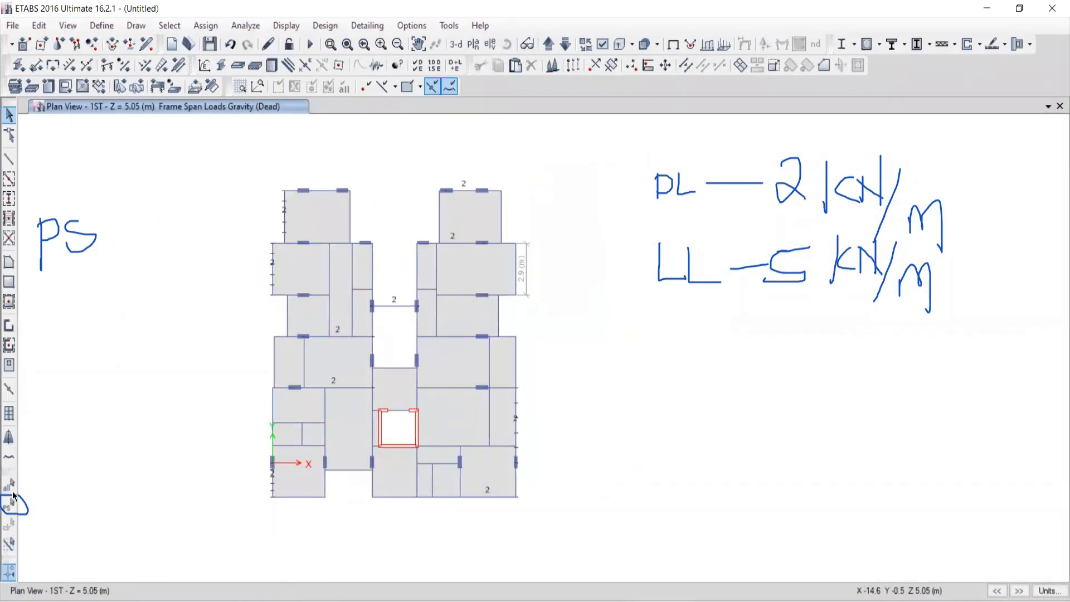
pyautogui.click(9, 484)
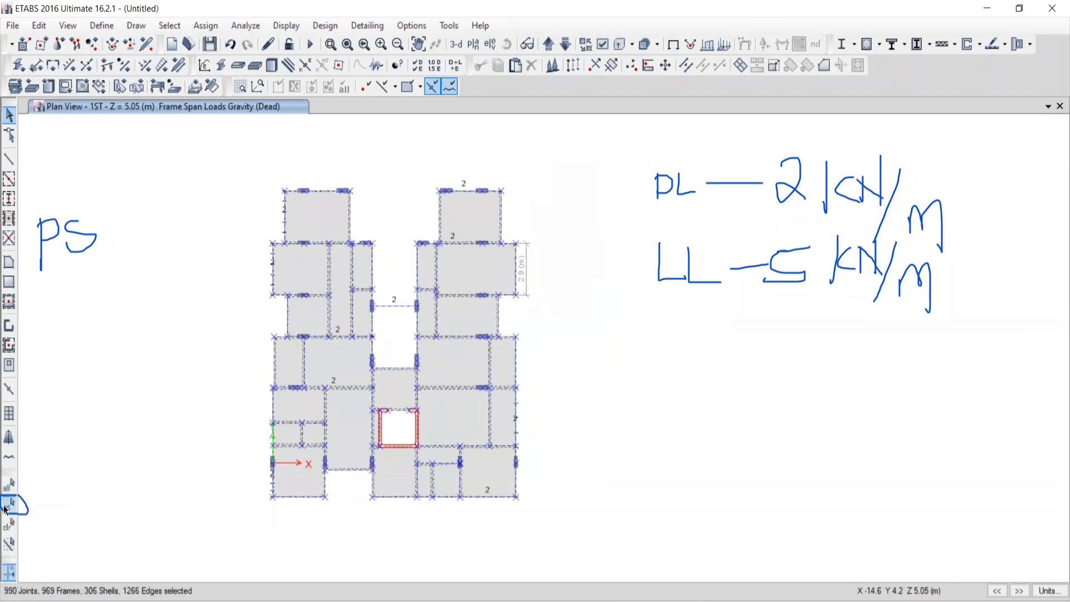
pyautogui.click(9, 524)
pyautogui.moveTo(372, 381); pyautogui.dragTo(445, 367, button='middle')
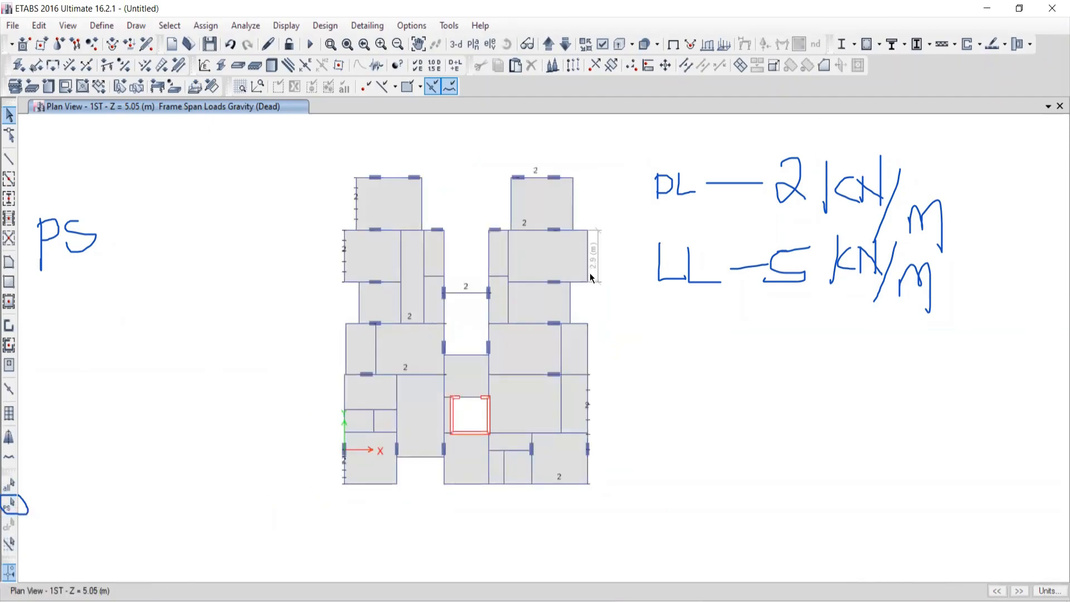
# Restore the previous selection of all objects and clear it again
pyautogui.click(9, 504)
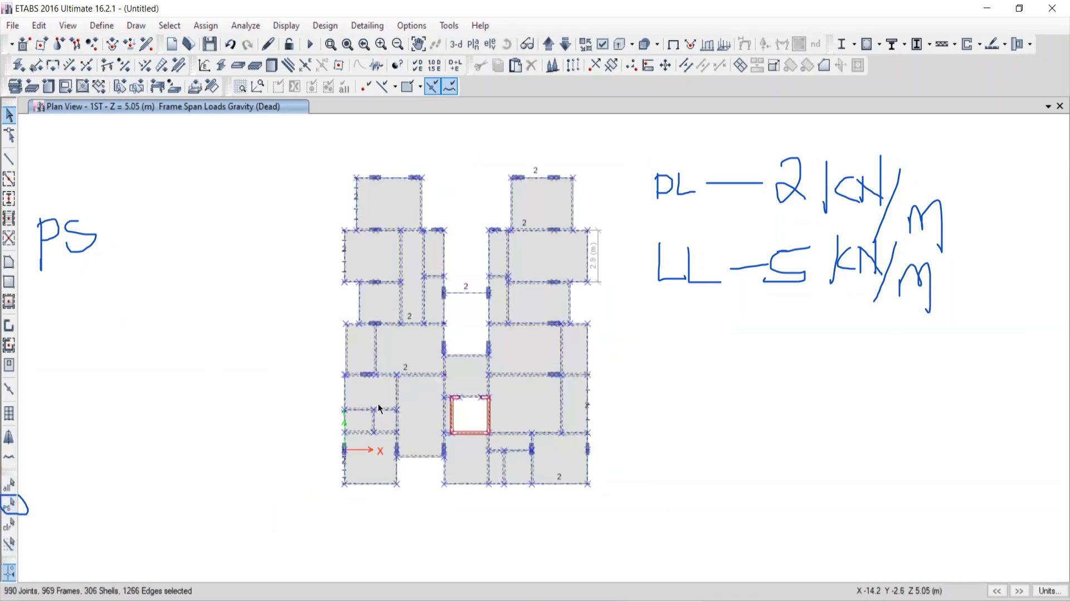
pyautogui.click(10, 527)
pyautogui.moveTo(501, 340); pyautogui.dragTo(551, 319, button='middle')
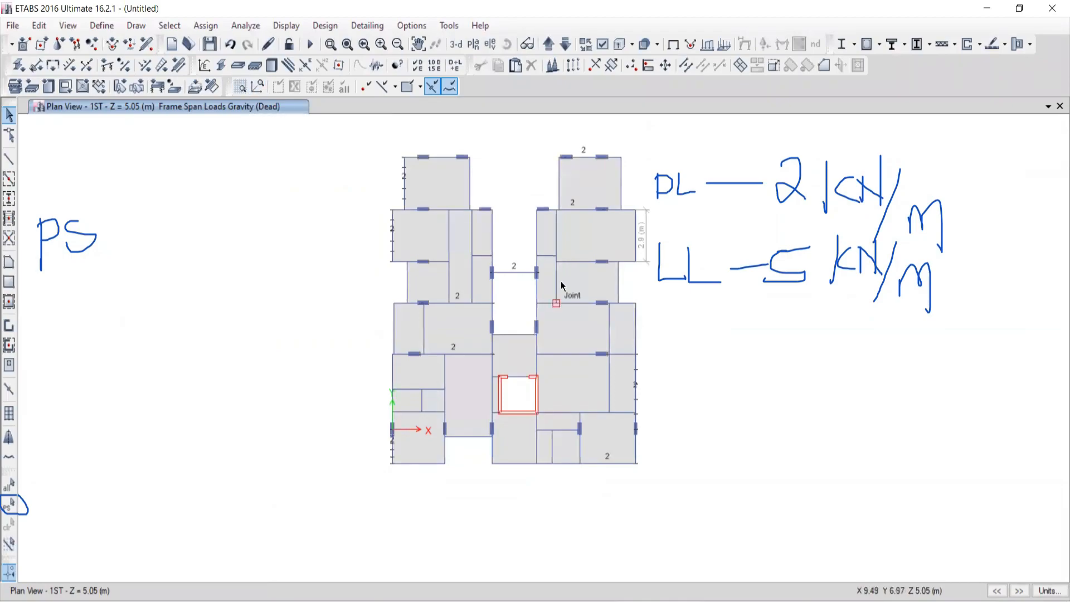
pyautogui.moveTo(564, 289); pyautogui.dragTo(530, 302, button='middle')
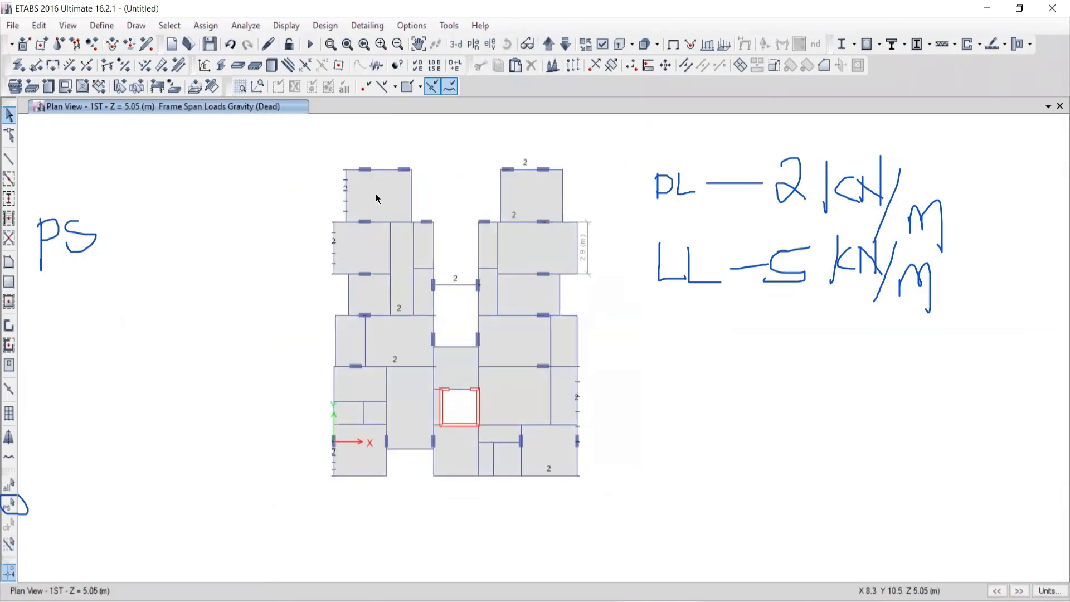
# On the 1ST plan, select the inner edge beam of the left wing's uppermost slab panel, and clear the selection
pyautogui.scroll(3, 405, 175)
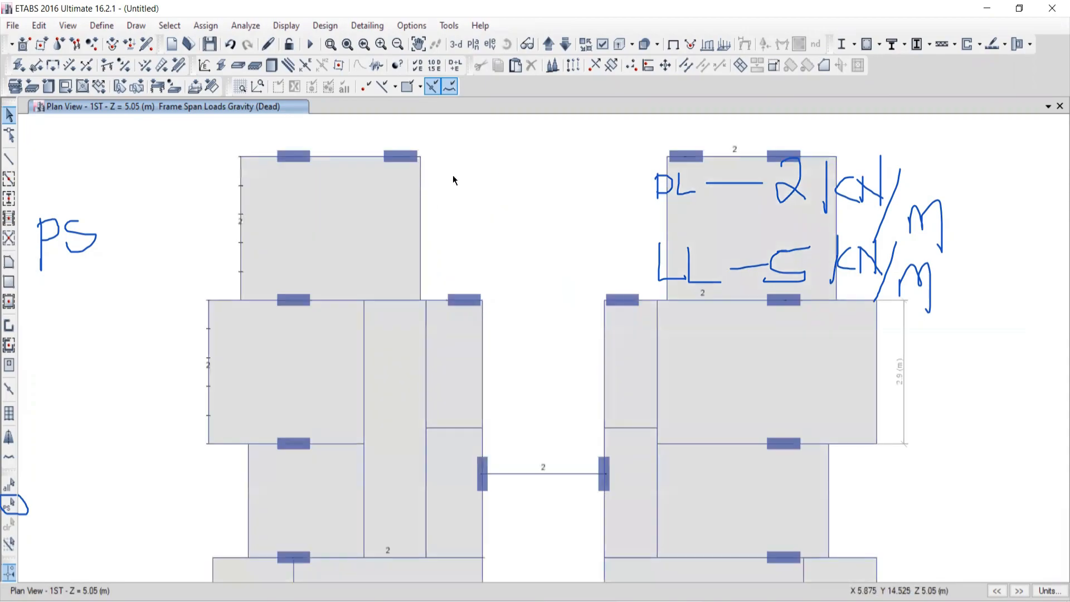
pyautogui.click(419, 219)
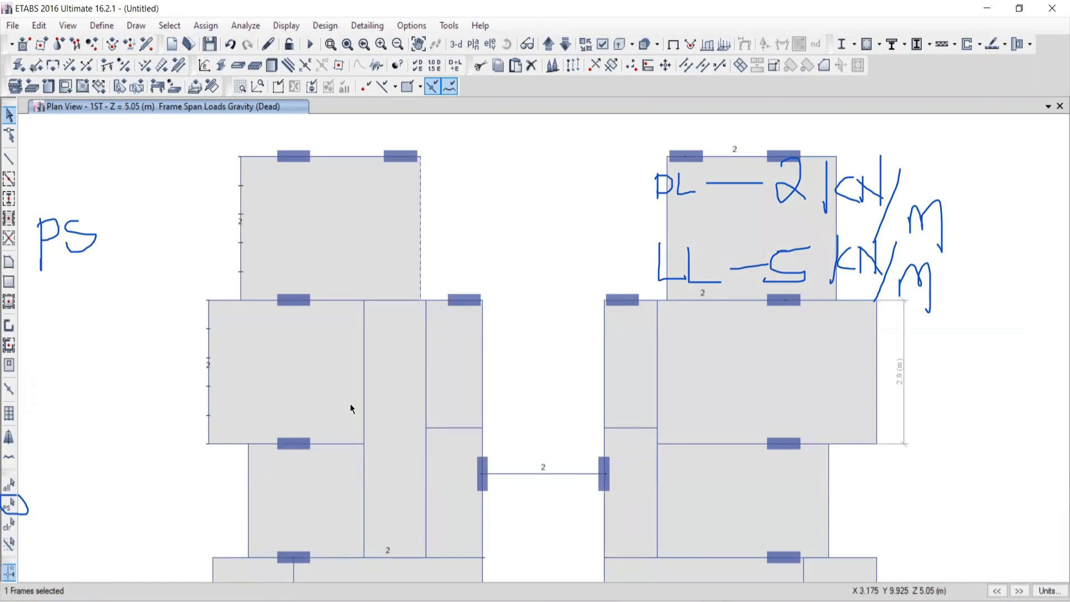
pyautogui.click(8, 524)
pyautogui.scroll(-3, 413, 307)
pyautogui.moveTo(453, 389); pyautogui.dragTo(455, 312, button='middle')
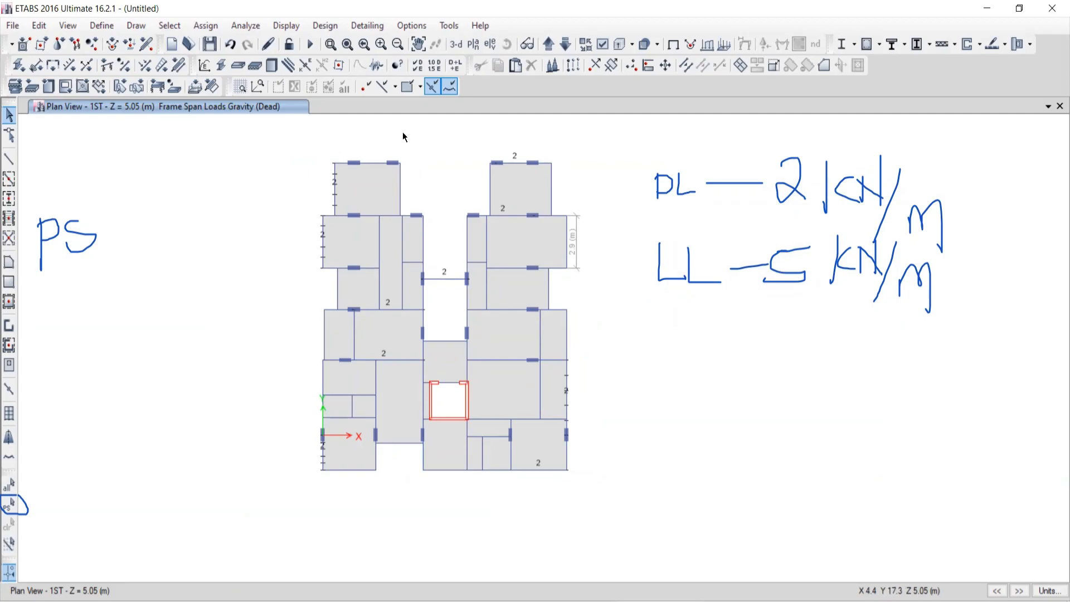
# Show the 3-D view without frame loads, select the whole building, clear the selection, and erase the handwritten annotations
pyautogui.click(456, 44)
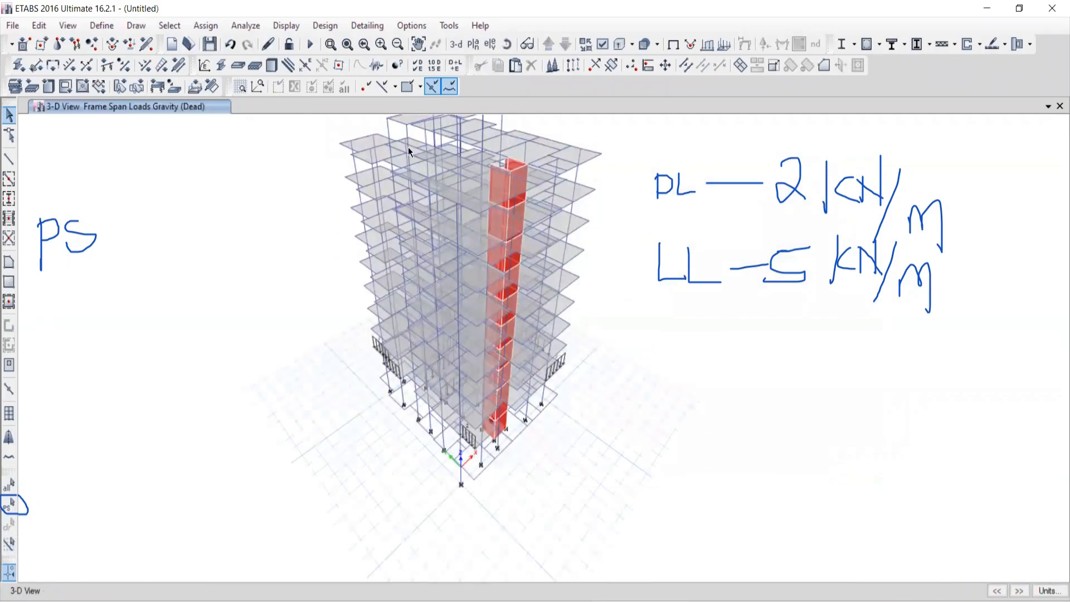
pyautogui.click(673, 44)
pyautogui.moveTo(447, 351); pyautogui.dragTo(393, 404, button='middle')
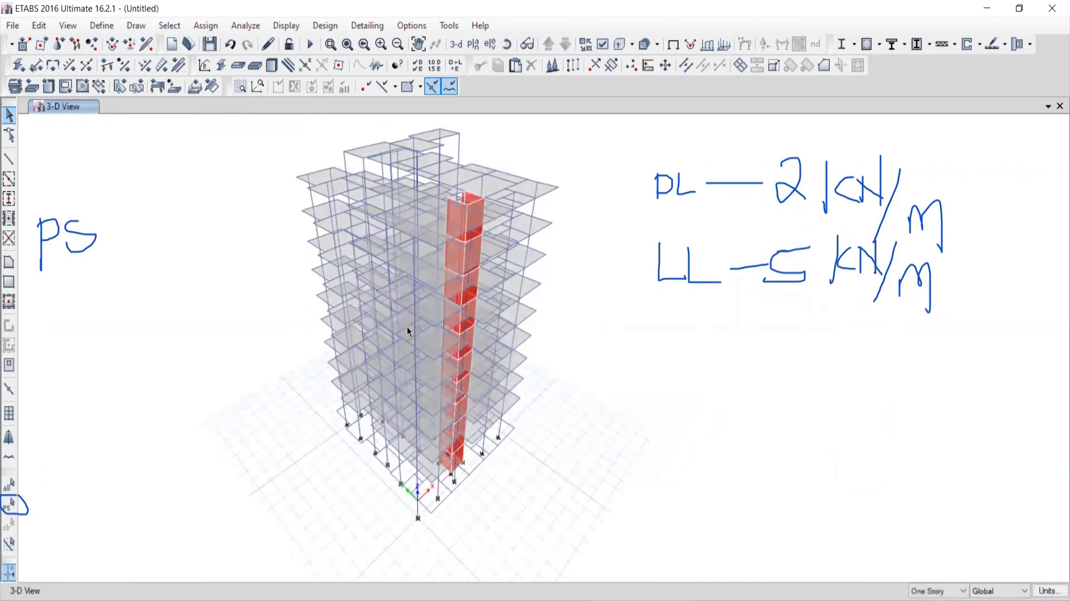
pyautogui.click(8, 487)
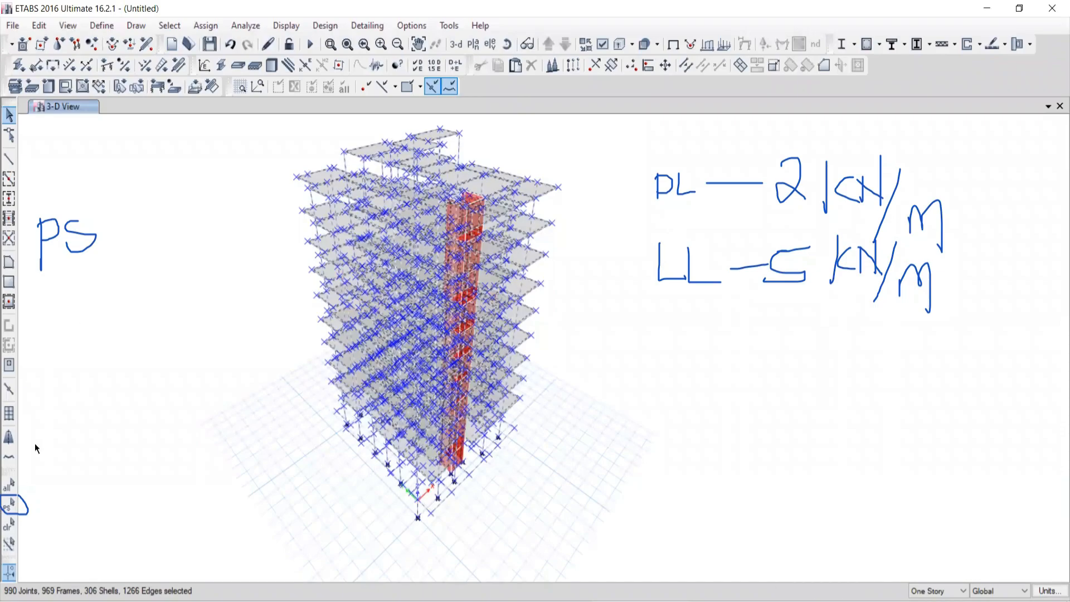
pyautogui.click(8, 523)
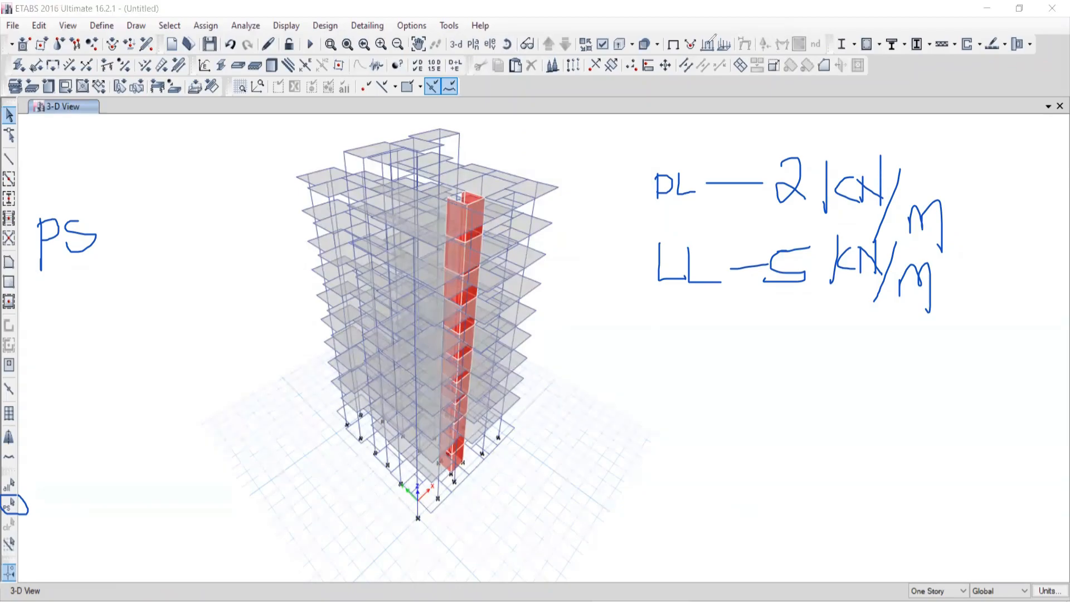
pyautogui.click(709, 42)
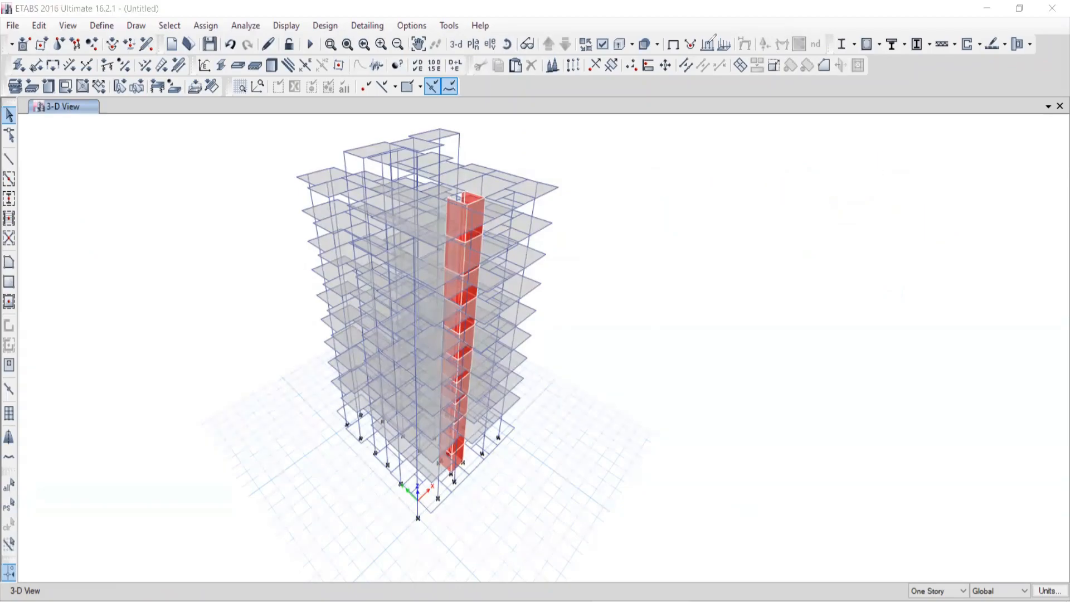
# Open the 3RD story plan view and select several beams around the slab panels of the left wing
pyautogui.click(473, 44)
pyautogui.click(448, 330)
pyautogui.click(578, 485)
pyautogui.click(542, 484)
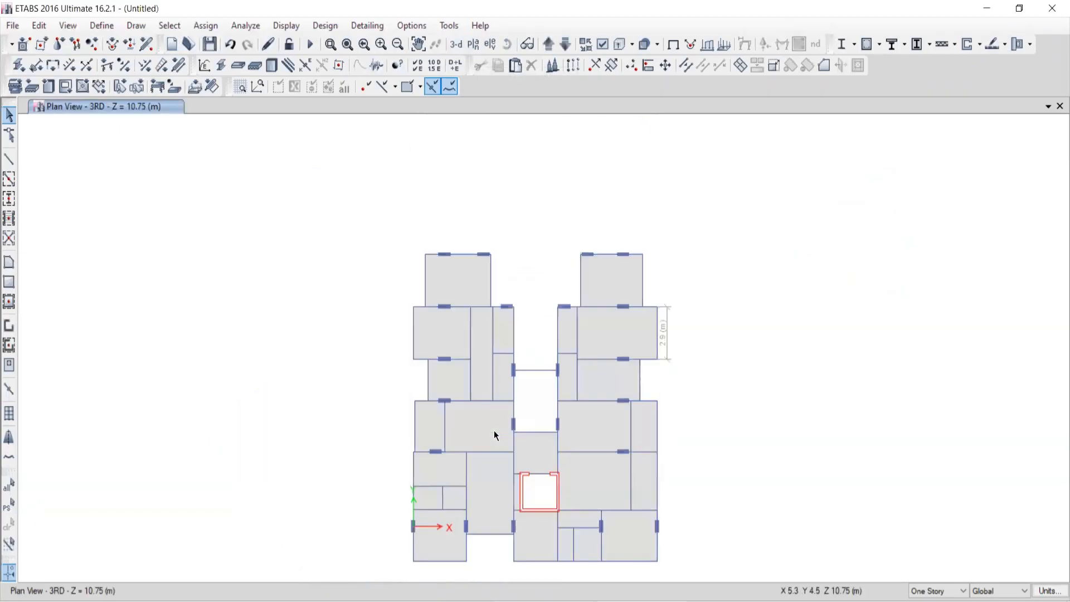
pyautogui.click(483, 307)
pyautogui.click(415, 336)
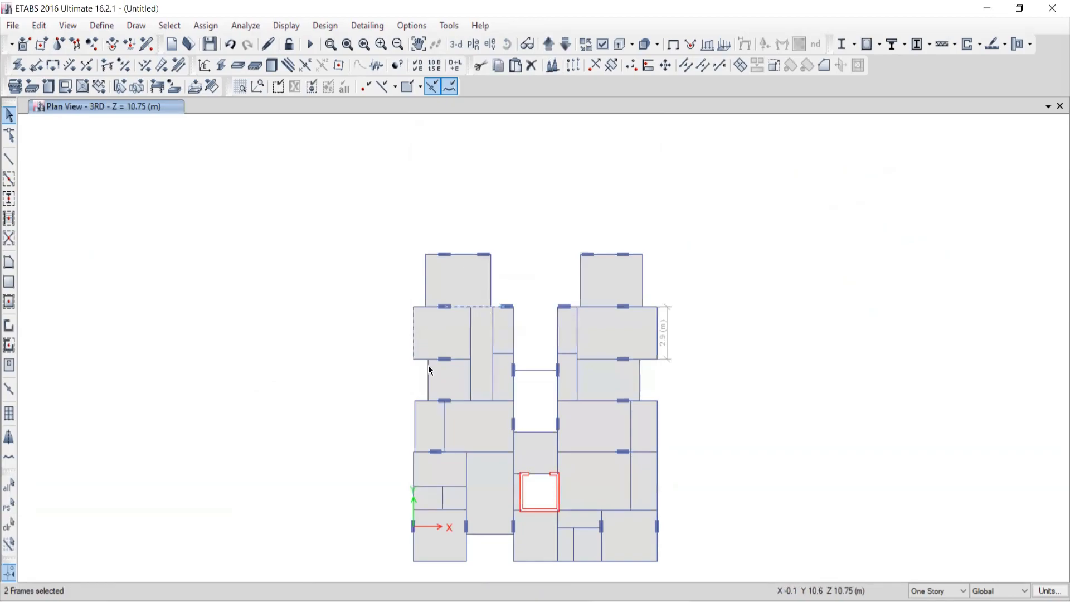
pyautogui.click(428, 390)
pyautogui.moveTo(432, 427); pyautogui.dragTo(439, 309, button='middle')
pyautogui.click(447, 284)
pyautogui.click(419, 288)
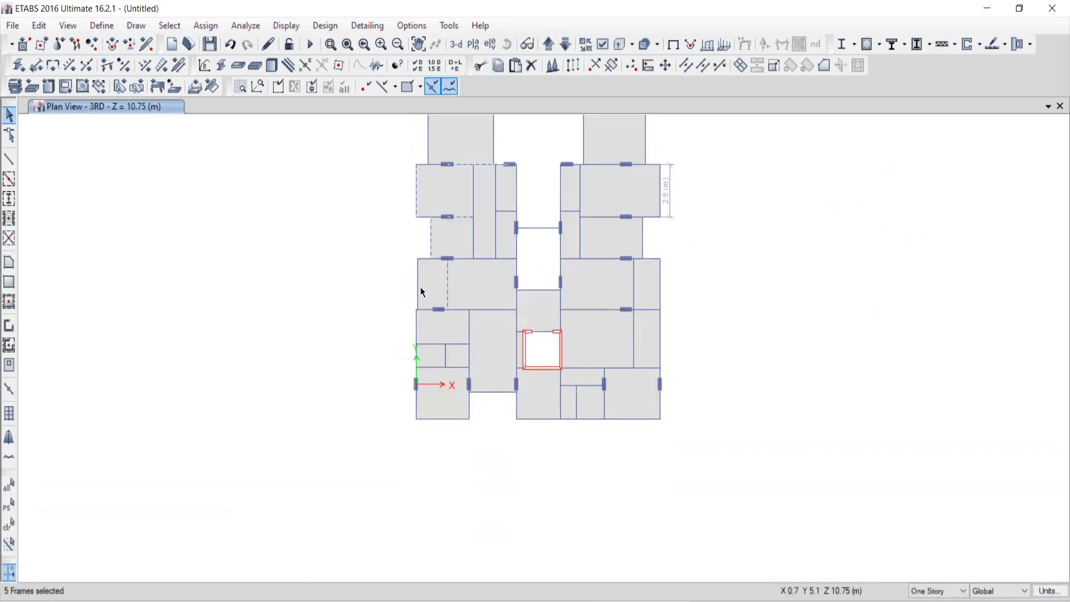
pyautogui.click(417, 283)
# Return to the 3-D view and clear the selection of 3RD story beams
pyautogui.click(456, 44)
pyautogui.moveTo(461, 232); pyautogui.dragTo(447, 222, button='middle')
pyautogui.moveTo(477, 267); pyautogui.dragTo(444, 287, button='middle')
pyautogui.click(9, 524)
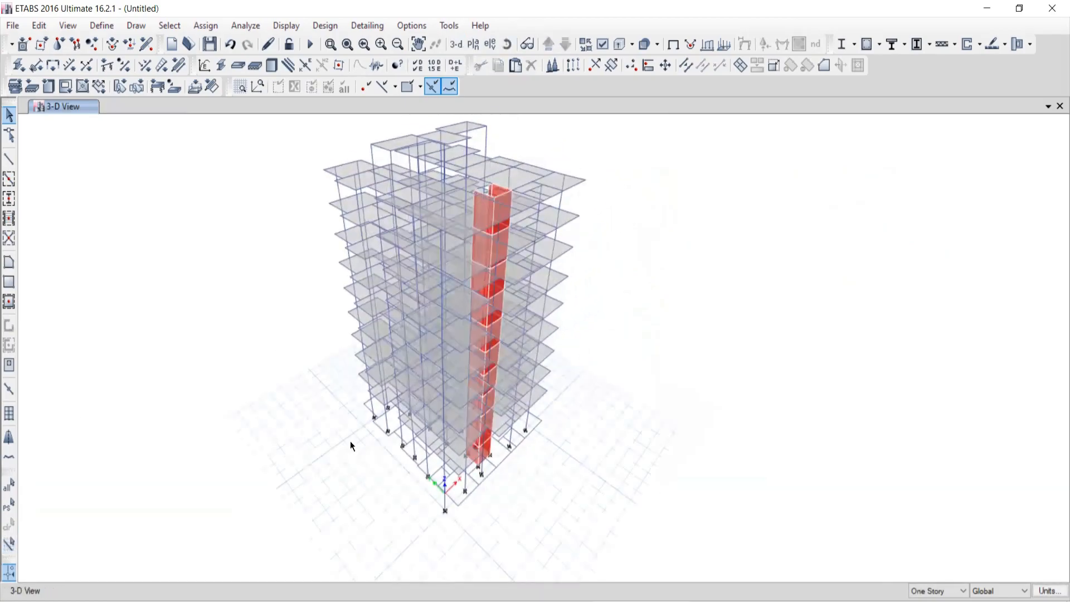
pyautogui.moveTo(419, 369)
pyautogui.mouseDown(button='middle')
pyautogui.moveTo(407, 390)
pyautogui.moveTo(402, 375)
pyautogui.mouseUp(button='middle')
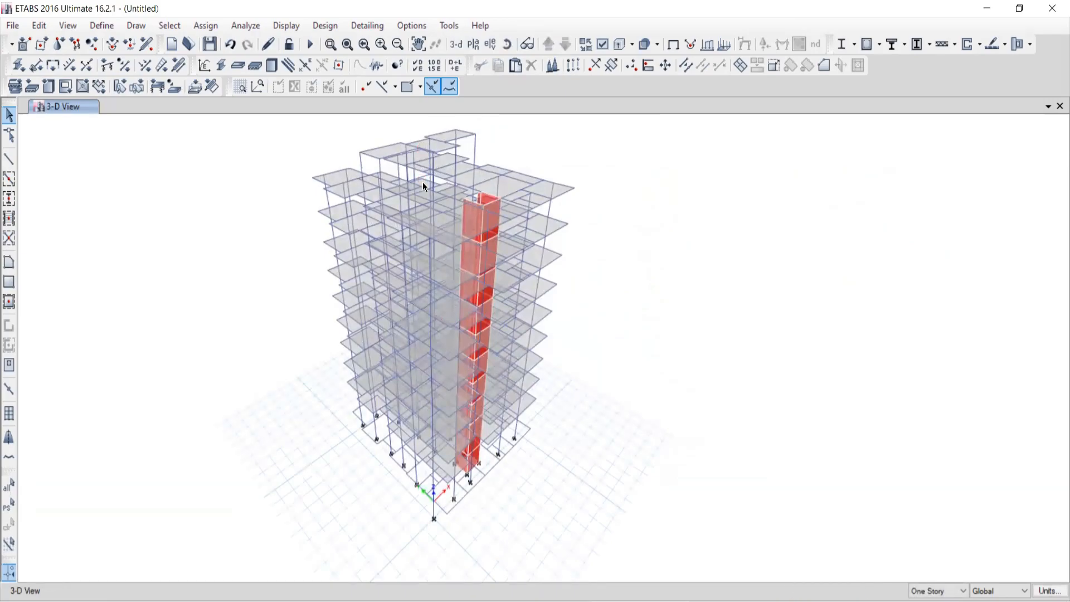
# View the 2ND story plan and return to the 3-D view
pyautogui.click(473, 44)
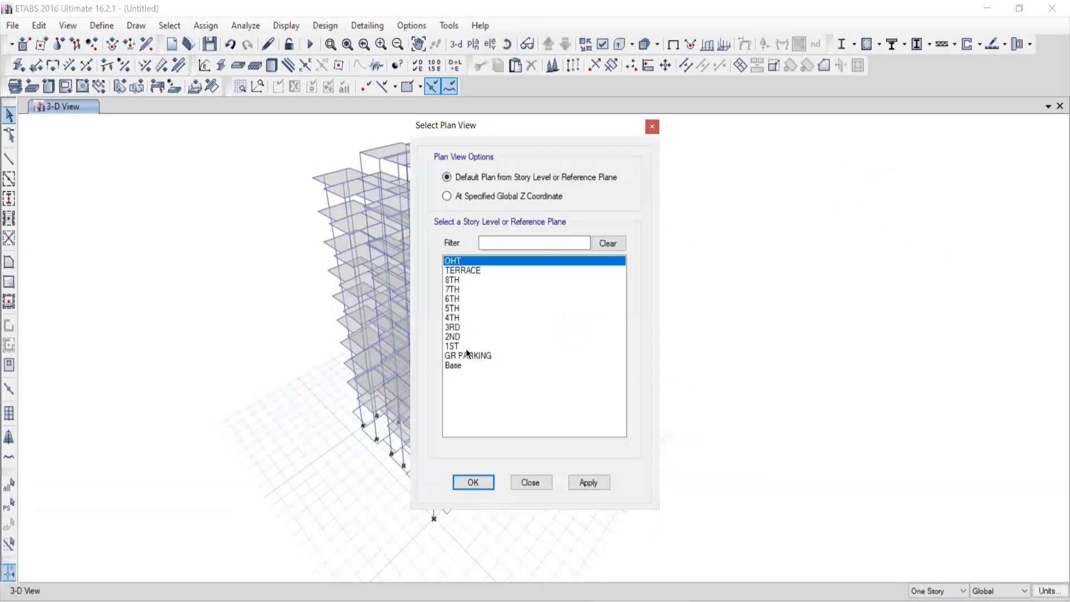
pyautogui.click(453, 337)
pyautogui.click(530, 482)
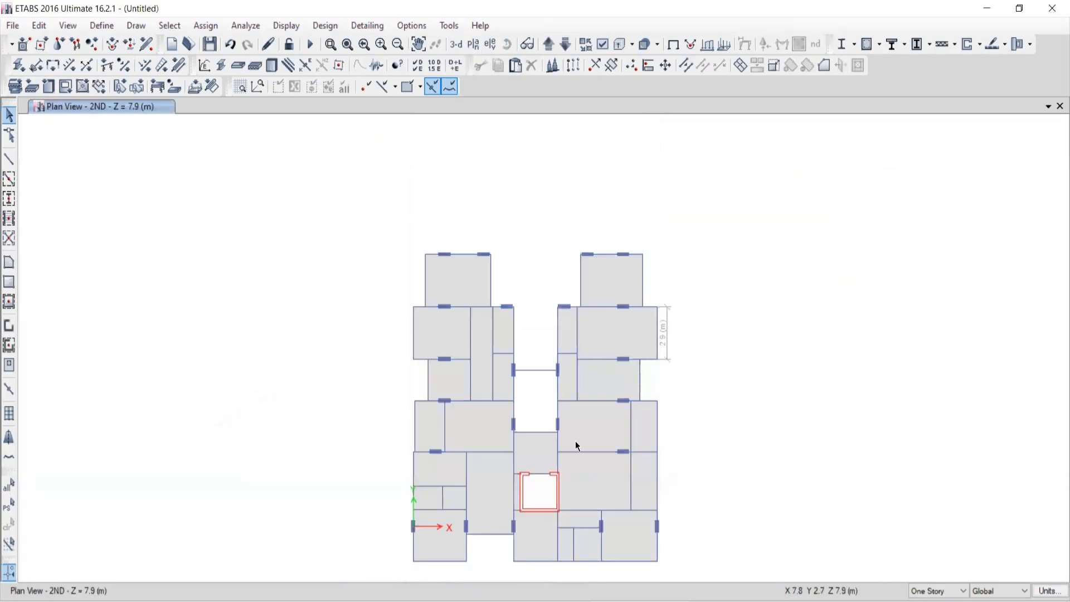
pyautogui.moveTo(296, 124); pyautogui.dragTo(259, 401)
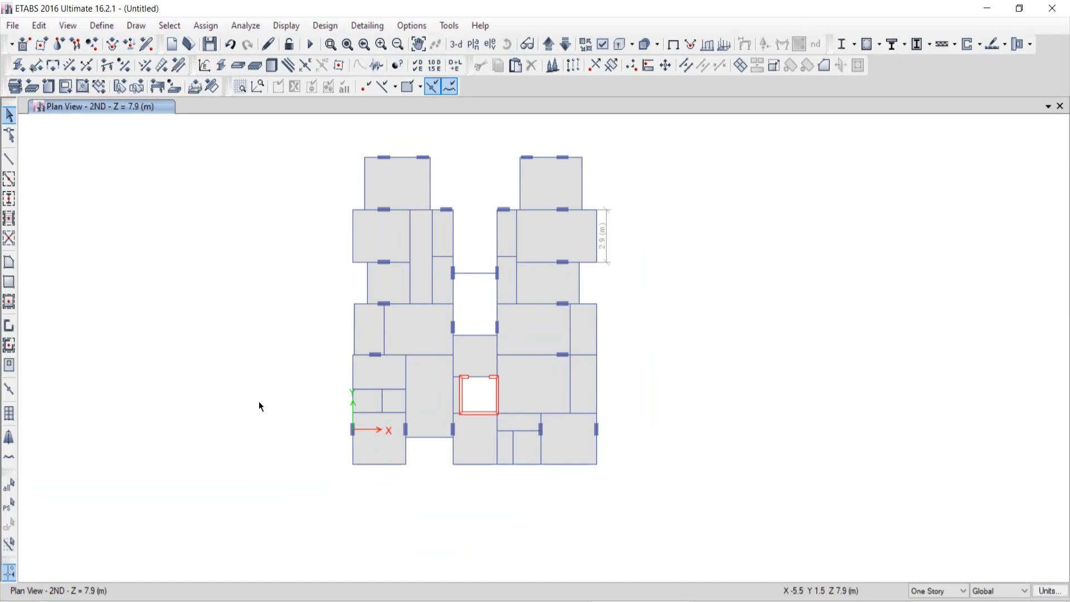
pyautogui.click(456, 44)
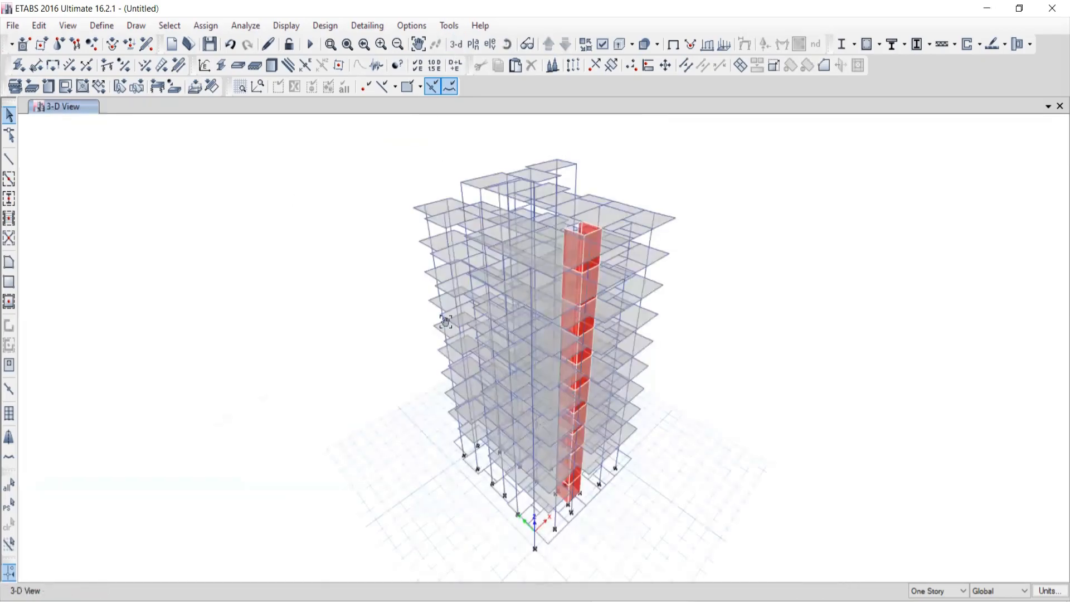
# Select all beams in the building by object type, close the selection dialog, and clear the selection
pyautogui.click(168, 27)
pyautogui.moveTo(180, 44)
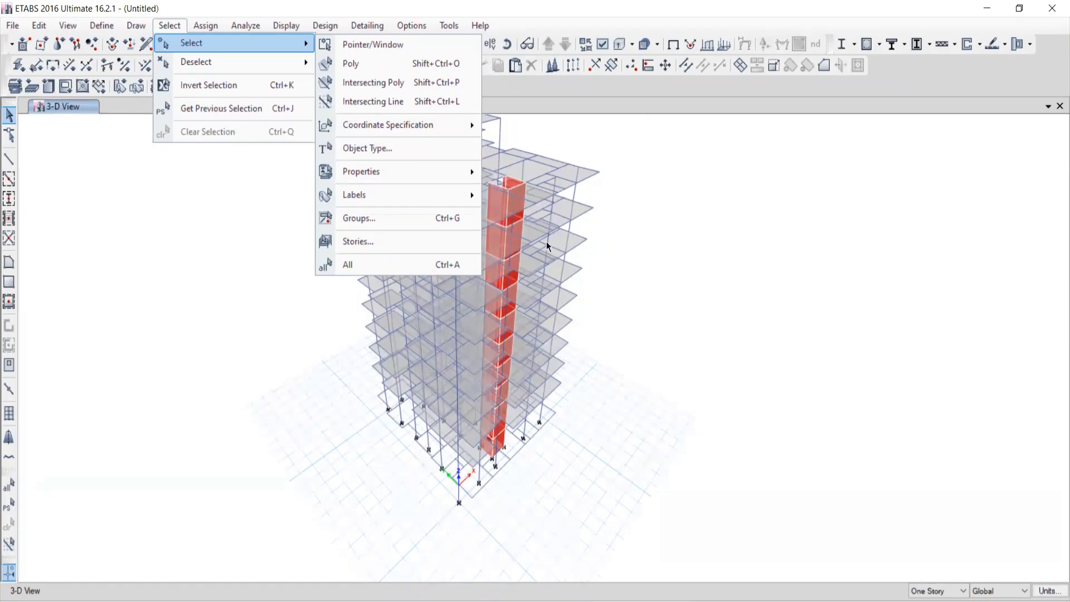
pyautogui.click(374, 149)
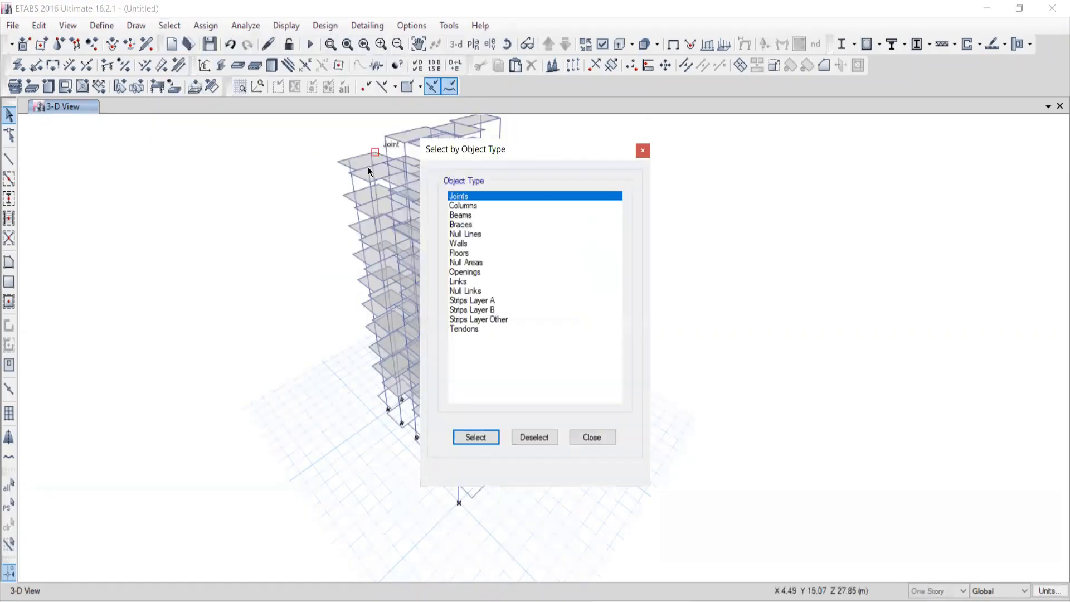
pyautogui.moveTo(507, 149); pyautogui.dragTo(165, 83)
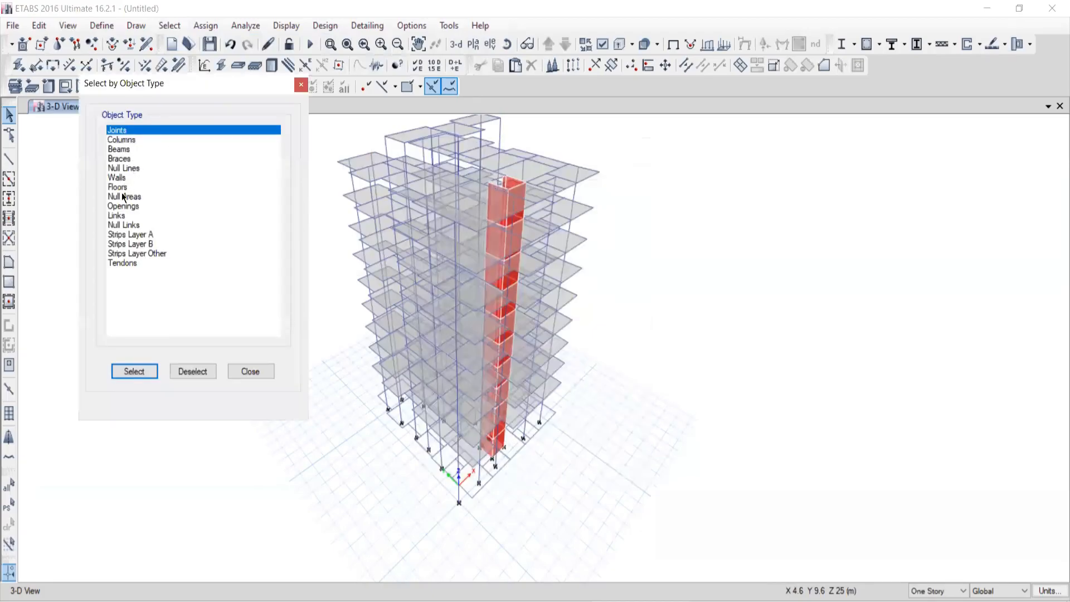
pyautogui.click(119, 149)
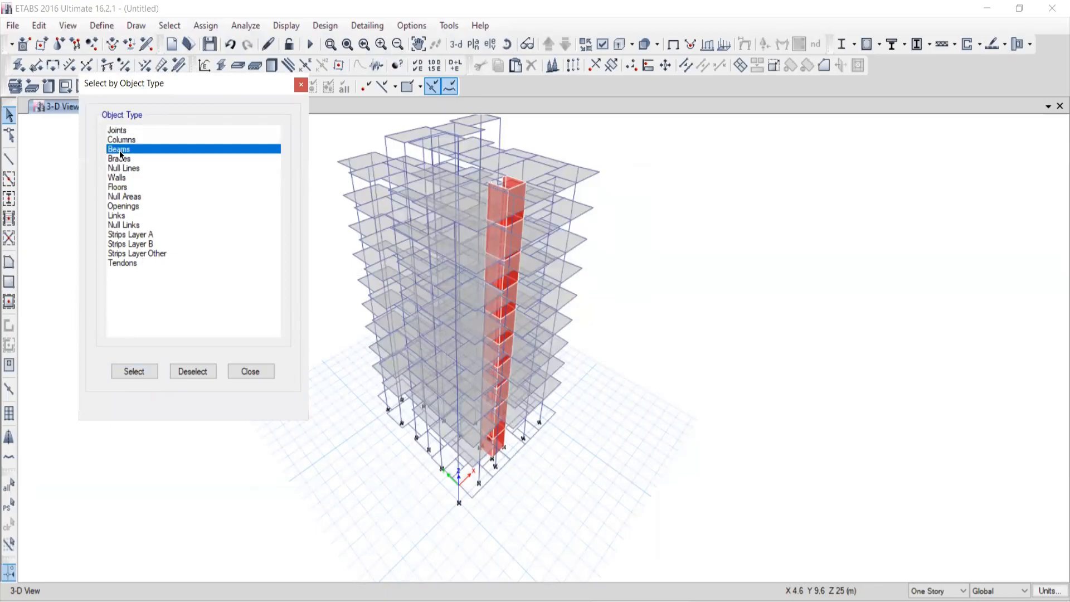
pyautogui.click(129, 375)
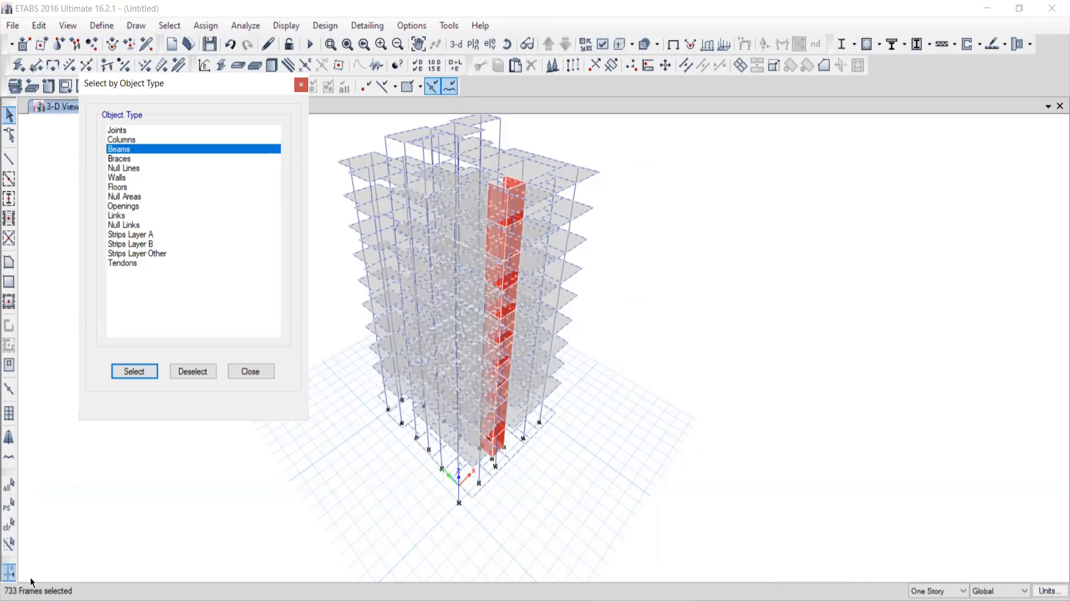
pyautogui.click(248, 372)
pyautogui.click(9, 524)
pyautogui.moveTo(540, 279); pyautogui.dragTo(554, 297, button='middle')
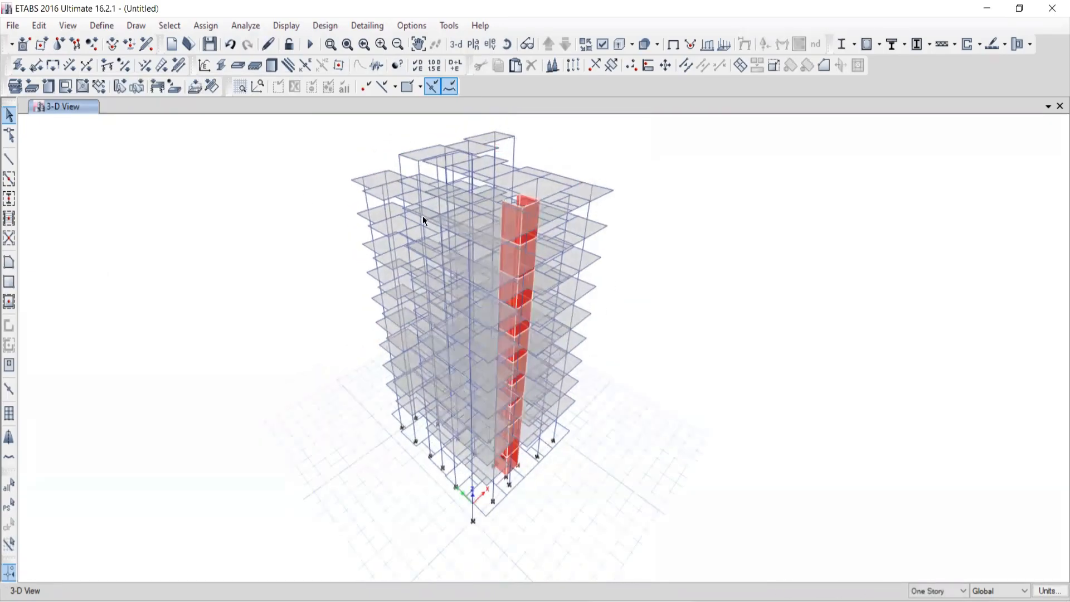
# Select all columns in the building by object type, close the selection dialog, and clear the selection
pyautogui.click(169, 26)
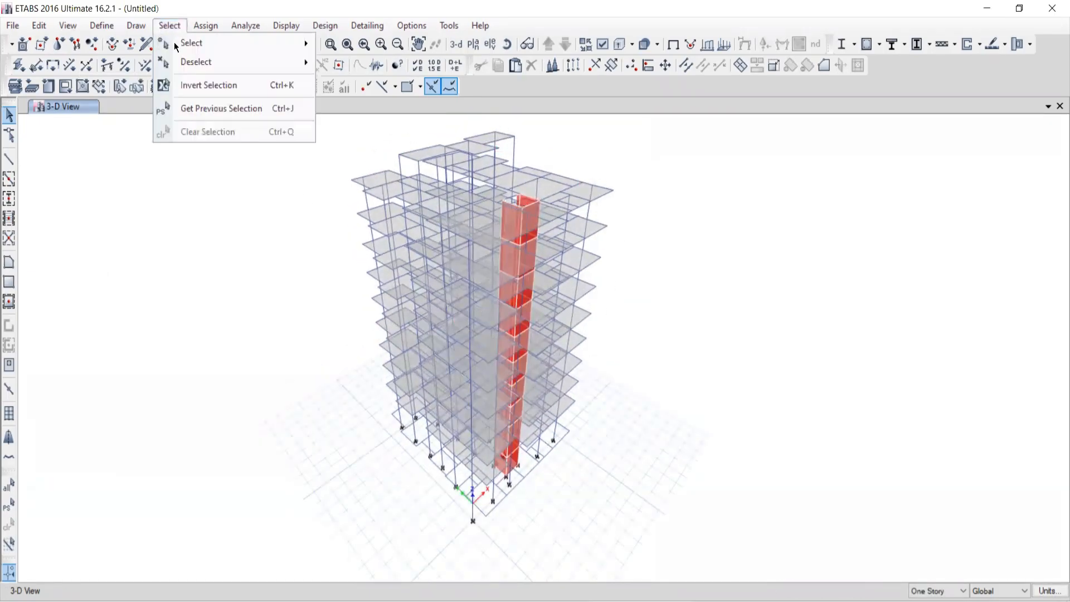
pyautogui.moveTo(178, 45)
pyautogui.click(368, 148)
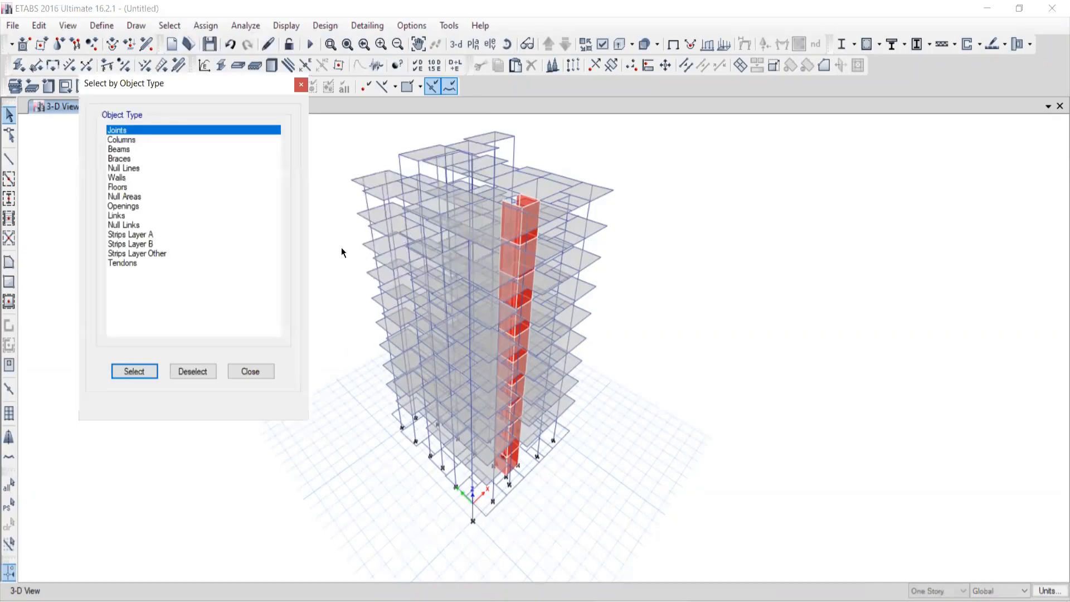
pyautogui.click(121, 142)
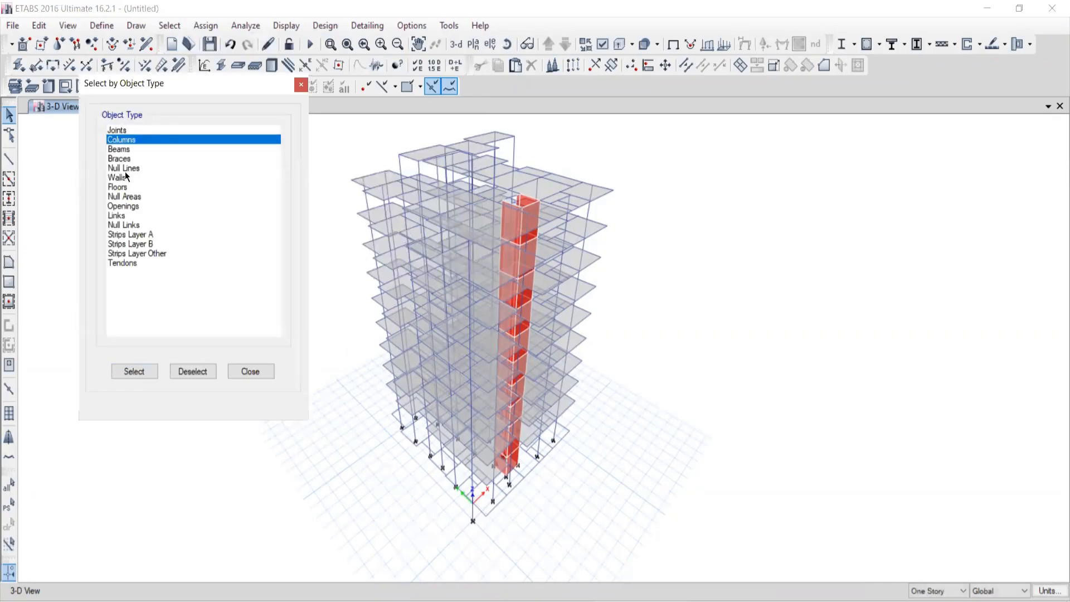
pyautogui.click(134, 371)
pyautogui.click(251, 371)
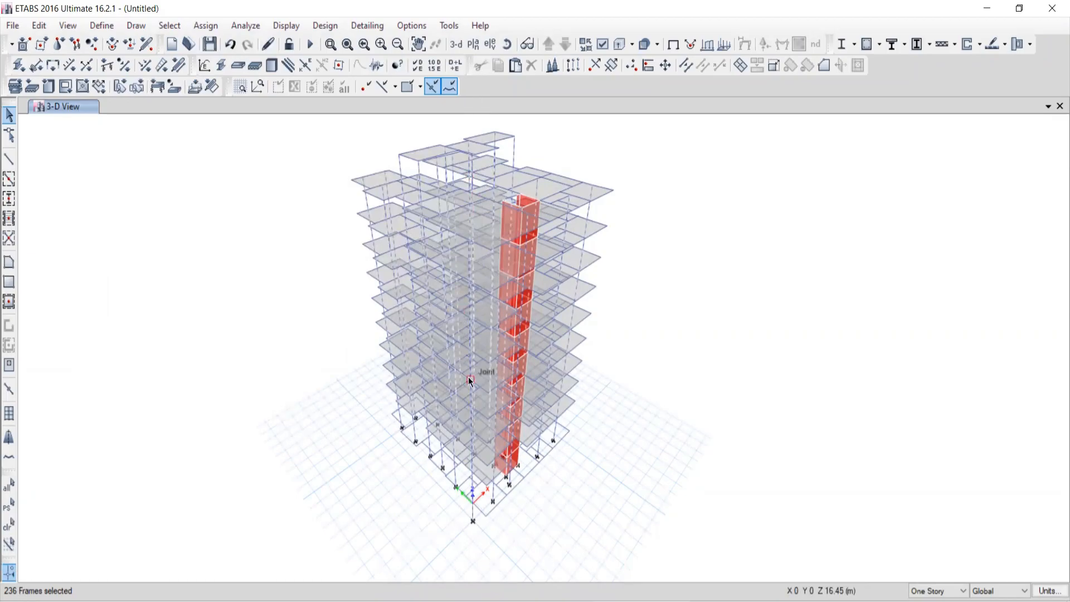
pyautogui.click(8, 525)
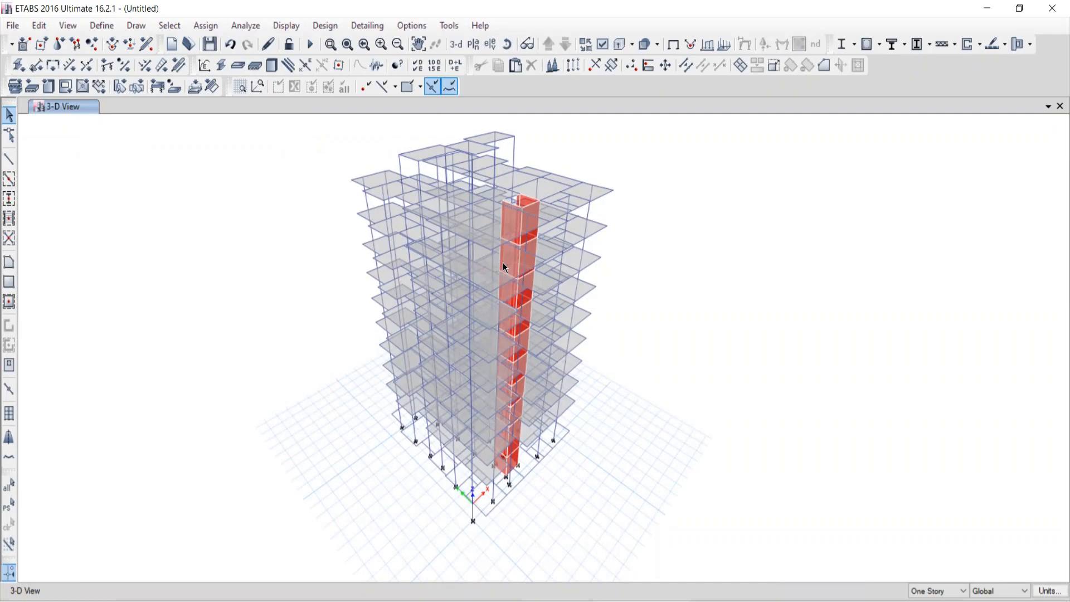
# Select all walls in the building by object type, close the selection dialog, and clear the selection
pyautogui.click(170, 26)
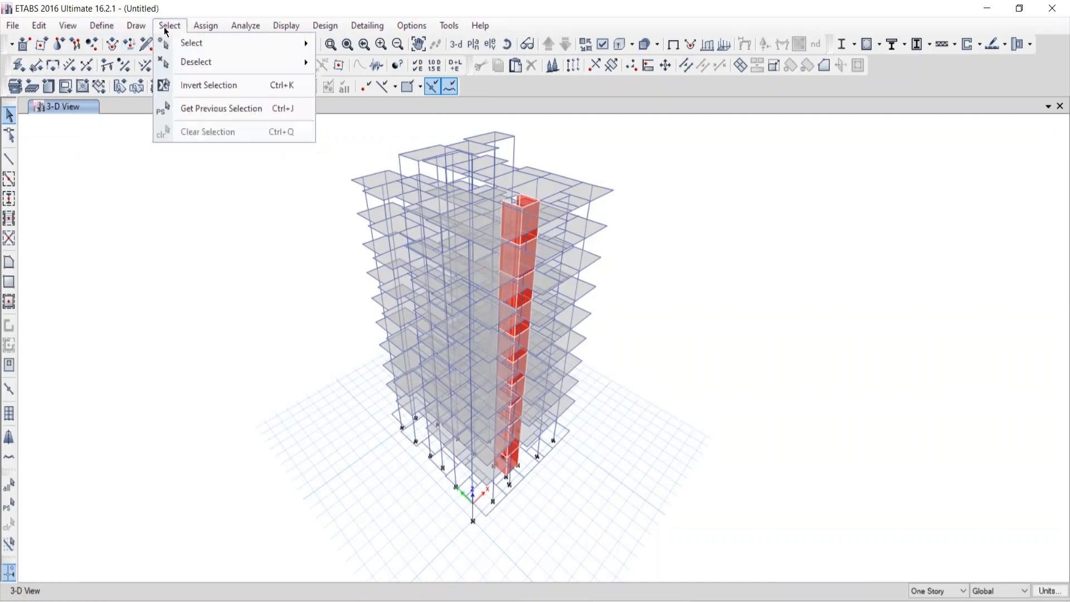
pyautogui.moveTo(199, 52)
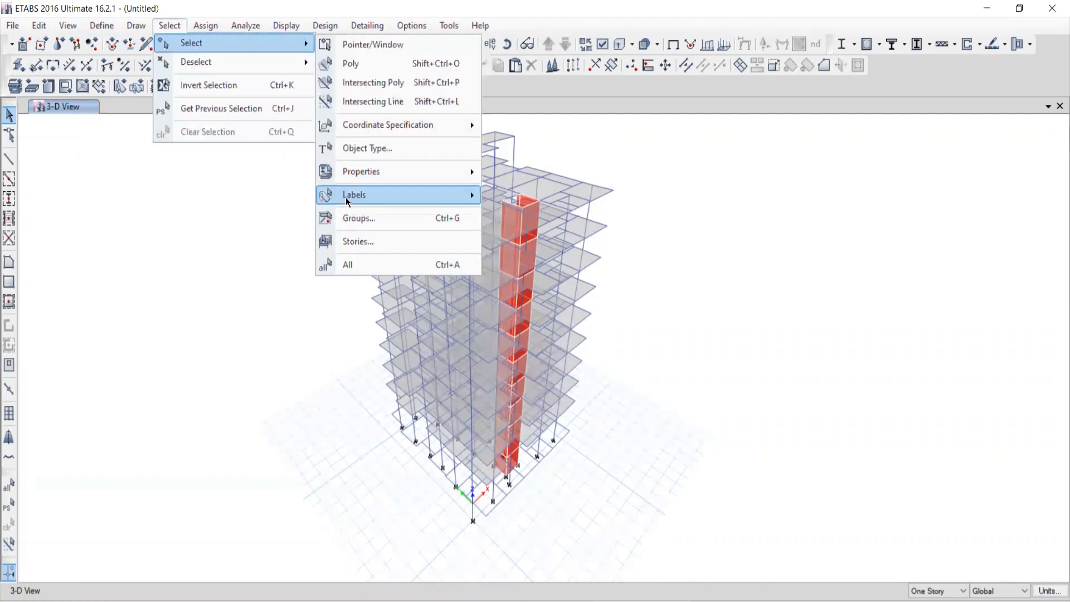
pyautogui.click(351, 150)
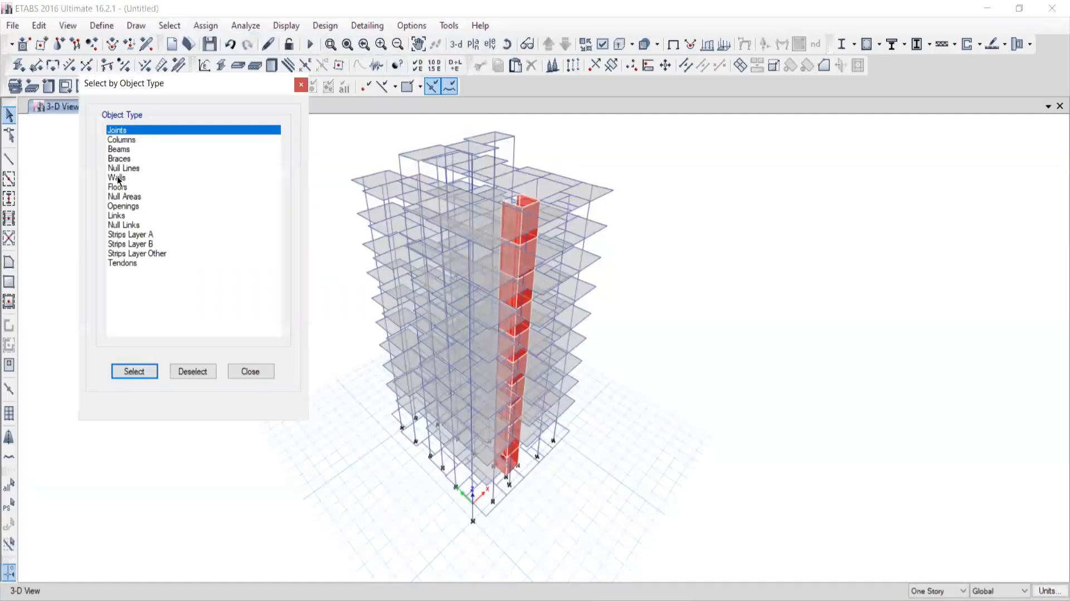
pyautogui.click(118, 179)
pyautogui.click(133, 371)
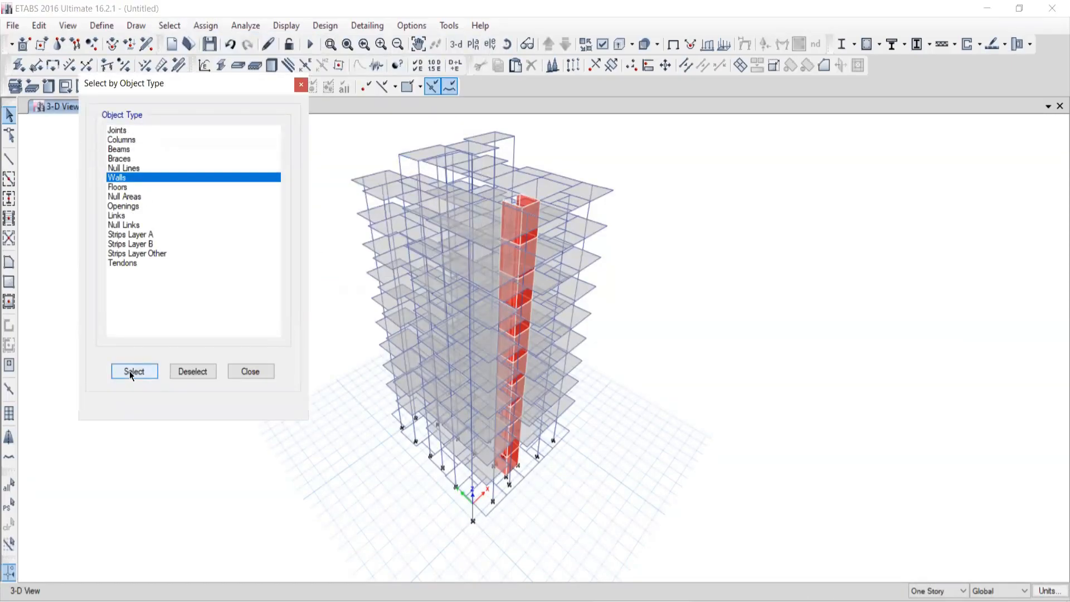
pyautogui.click(251, 371)
pyautogui.rightClick(210, 231)
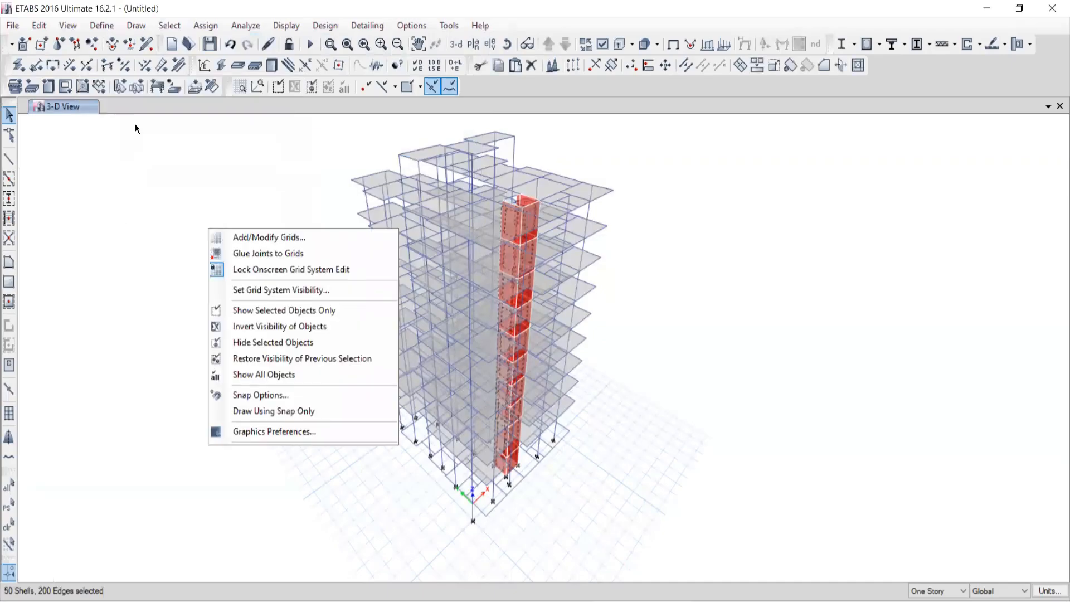
pyautogui.click(27, 126)
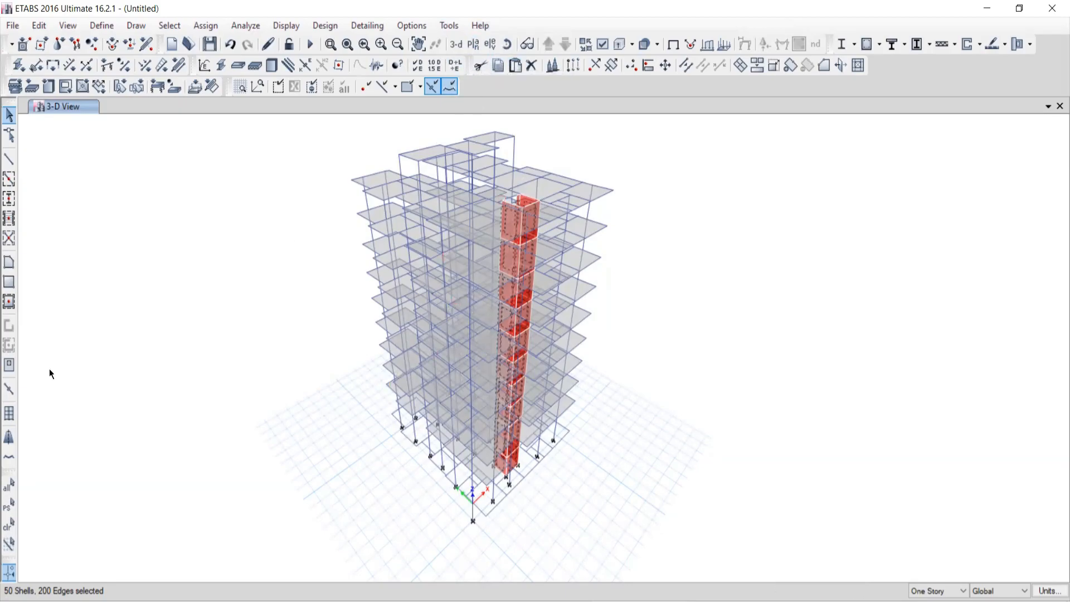
pyautogui.click(9, 525)
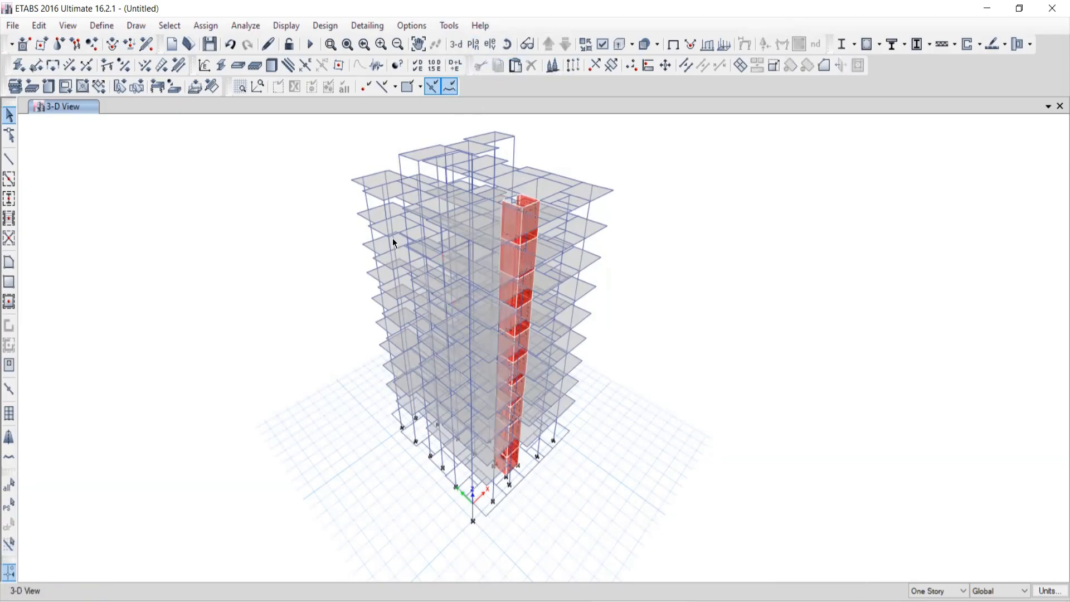
# Open the plan view of the 3RD story and close the plan selection dialog
pyautogui.click(472, 44)
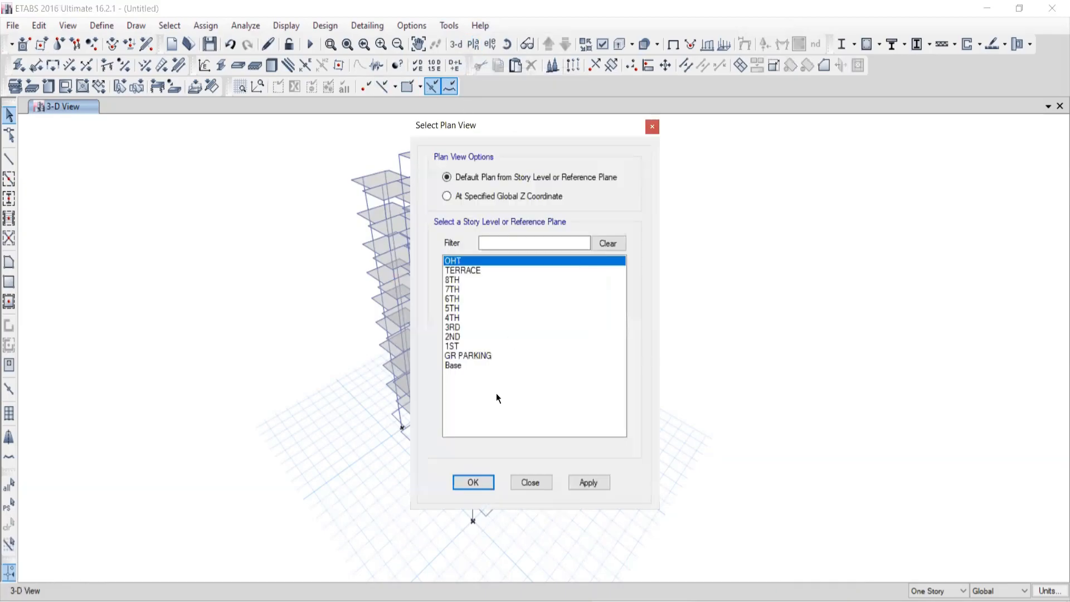
pyautogui.click(452, 328)
pyautogui.click(602, 483)
pyautogui.click(530, 482)
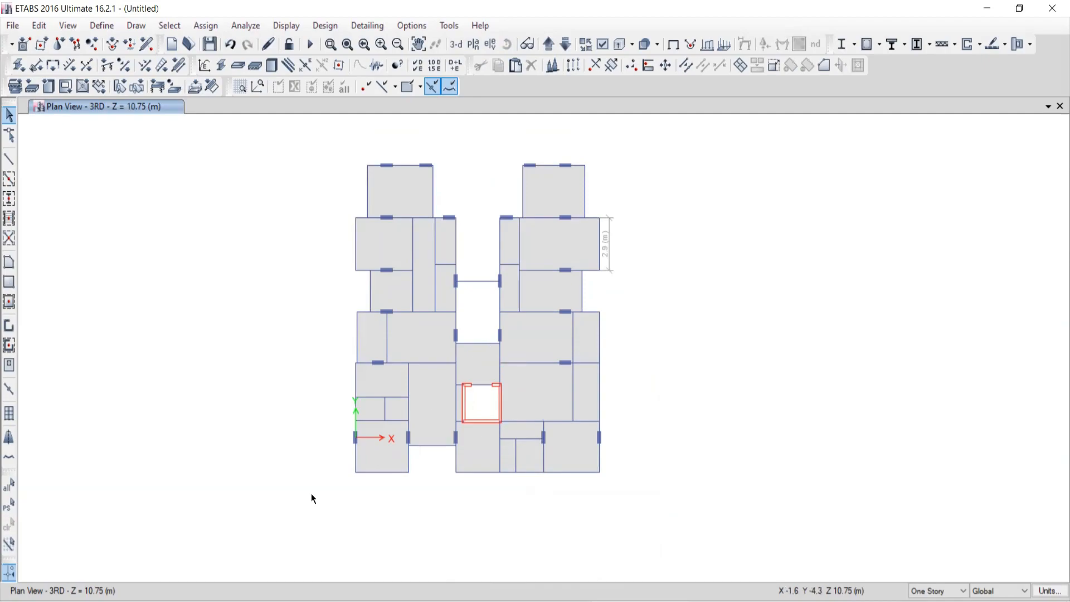
# With the 3RD story plan displayed, select all beams by object type and close the selection dialog
pyautogui.click(165, 25)
pyautogui.moveTo(180, 46)
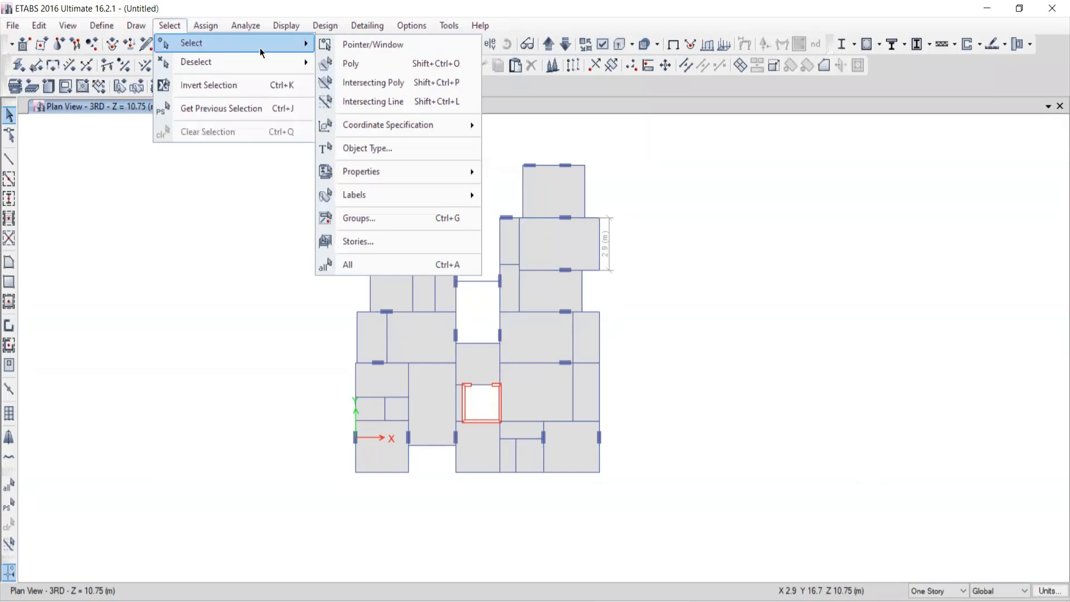
pyautogui.click(392, 148)
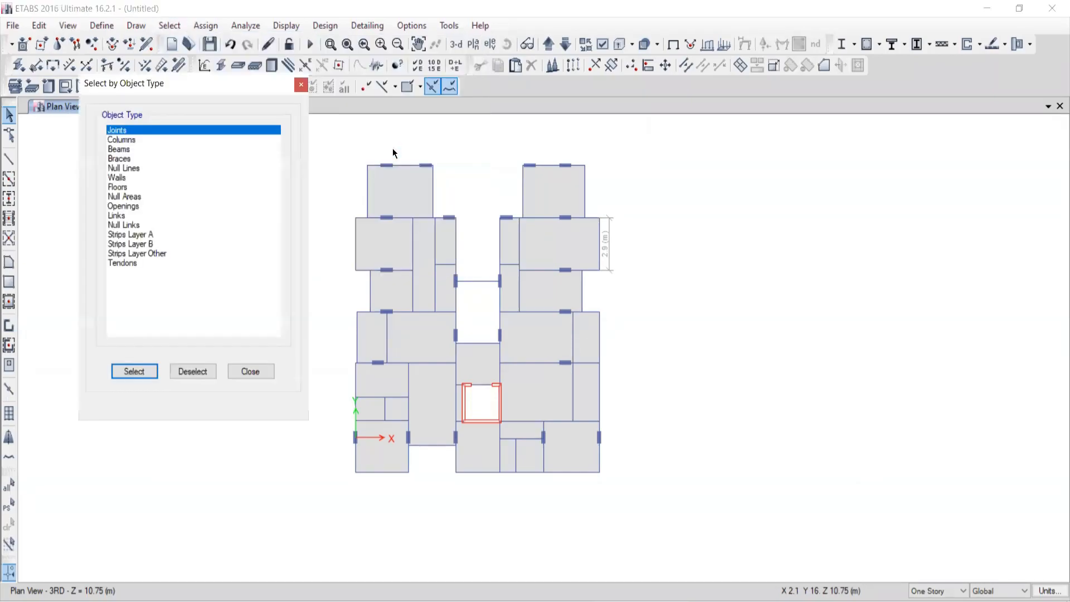
pyautogui.moveTo(111, 85); pyautogui.dragTo(786, 96)
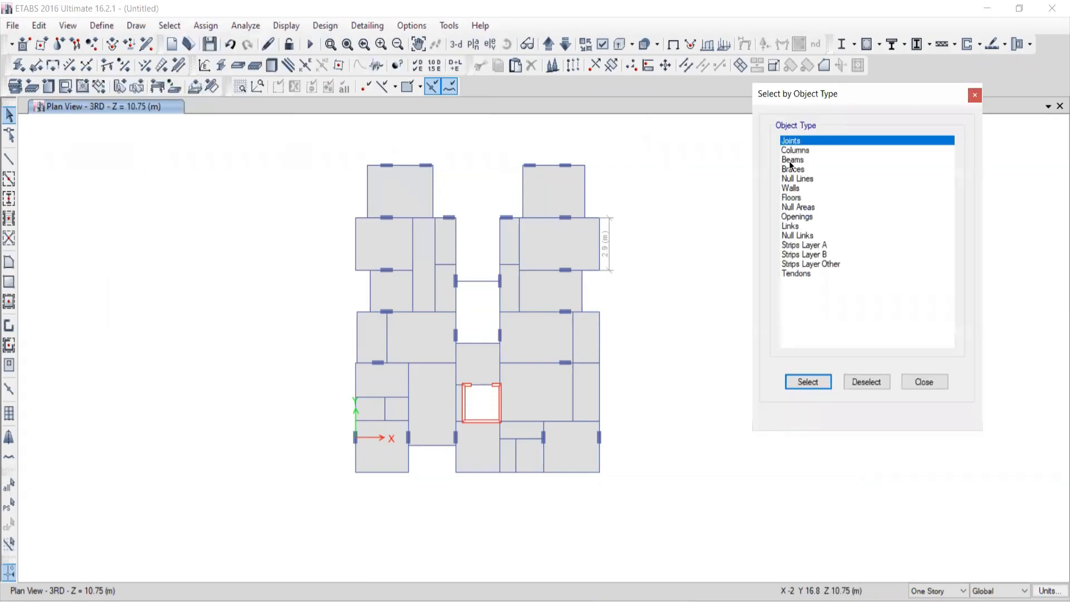
pyautogui.click(790, 160)
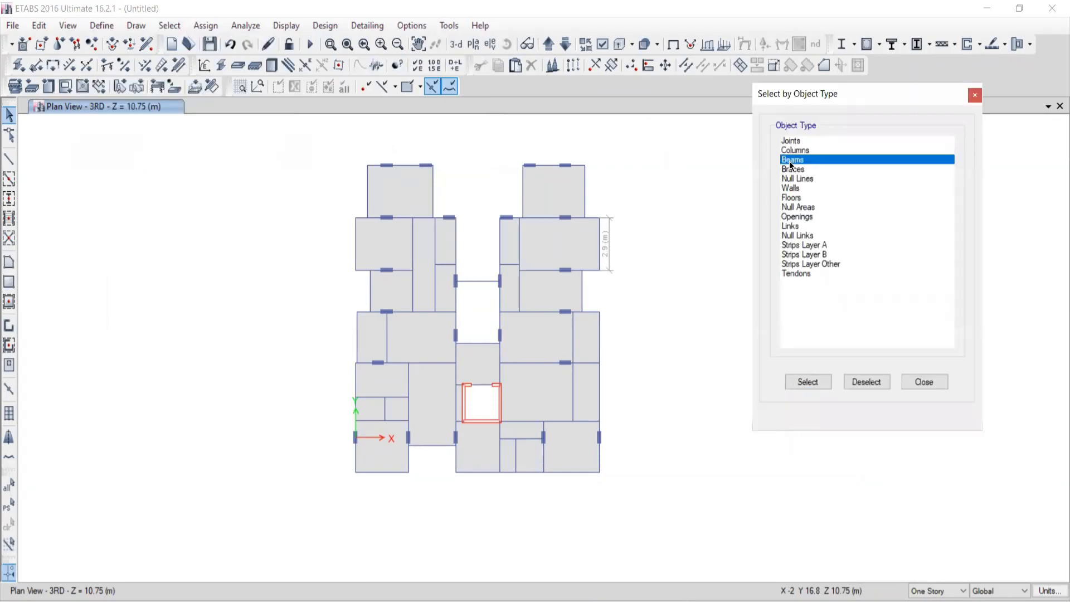
pyautogui.click(805, 382)
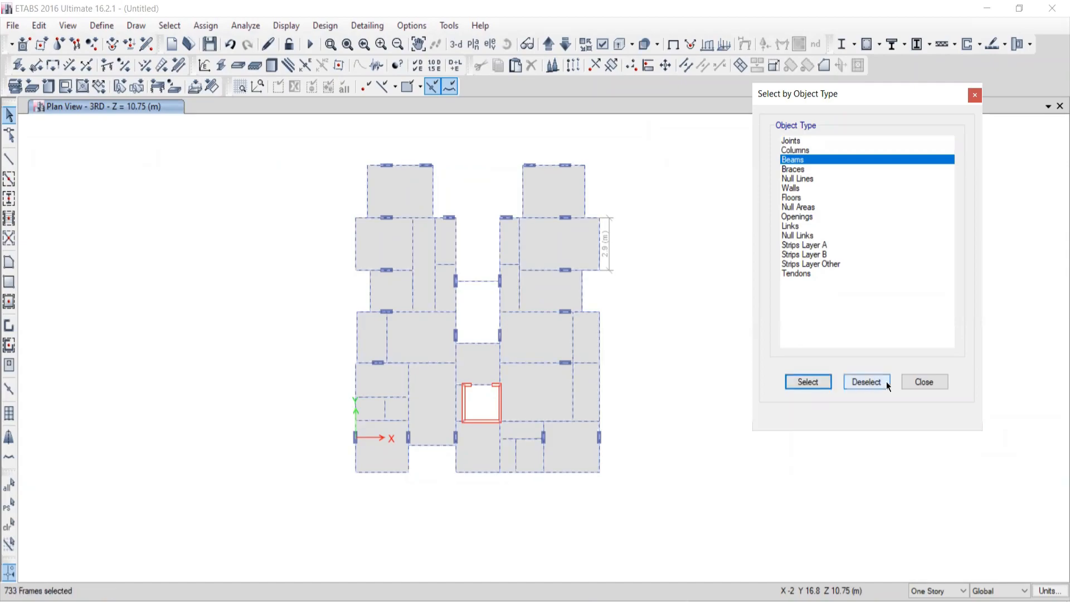
pyautogui.click(929, 382)
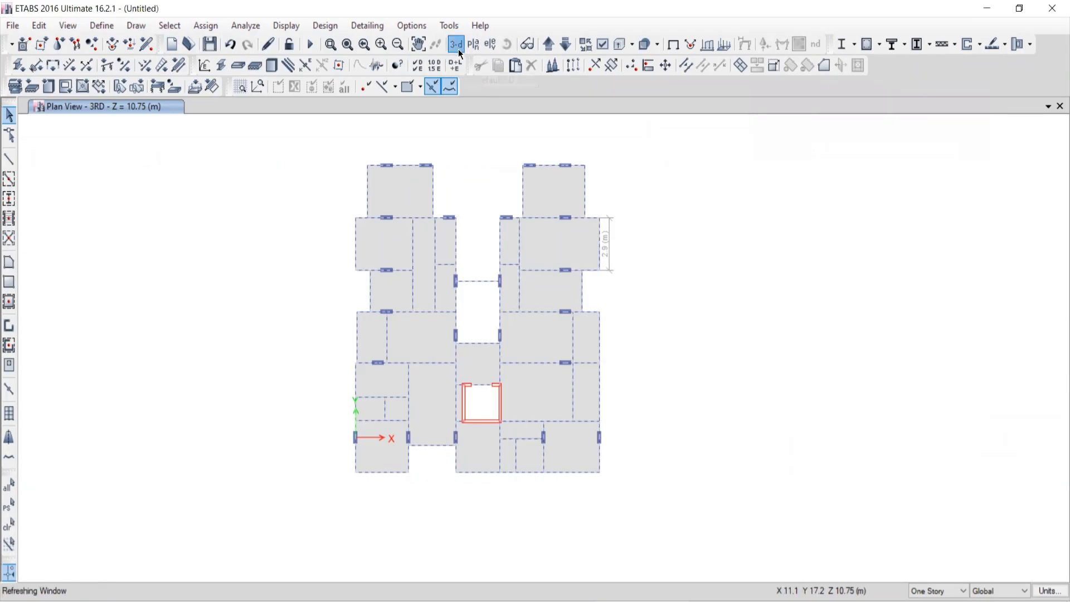
# Inspect the selected beams in the 3-D view and return to the 3RD story plan
pyautogui.click(456, 44)
pyautogui.keyDown('shift'); pyautogui.moveTo(544, 373); pyautogui.dragTo(529, 166, button='middle'); pyautogui.keyUp('shift')
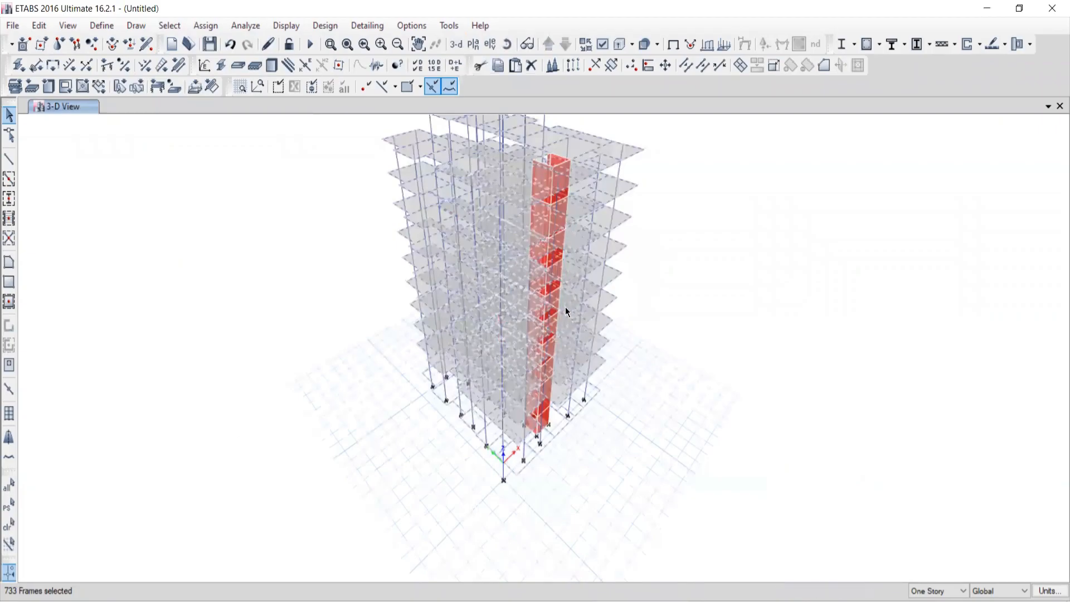
pyautogui.click(473, 46)
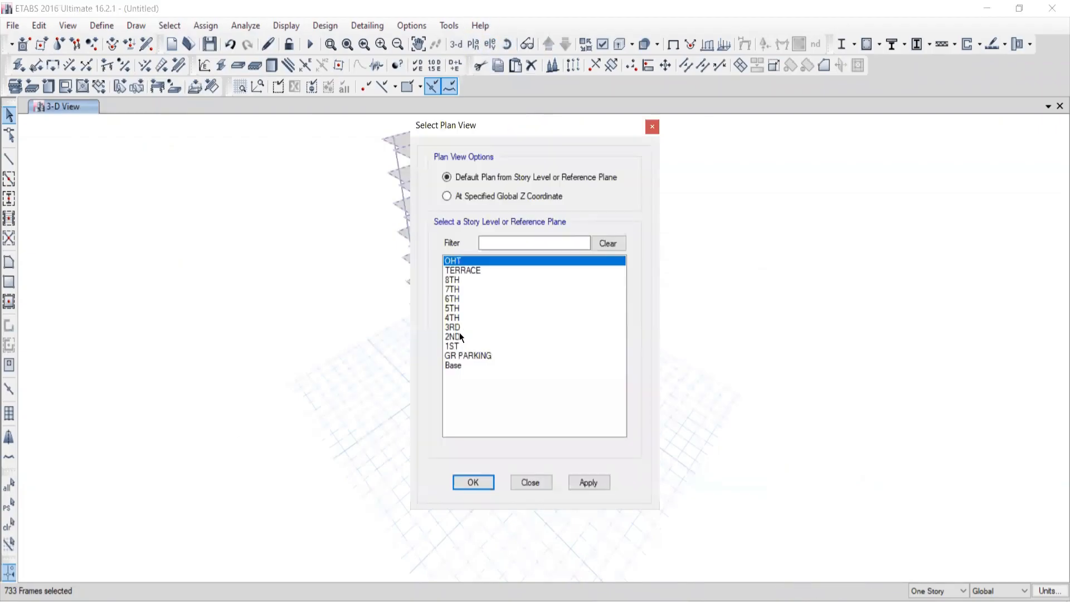
pyautogui.click(458, 328)
pyautogui.click(587, 480)
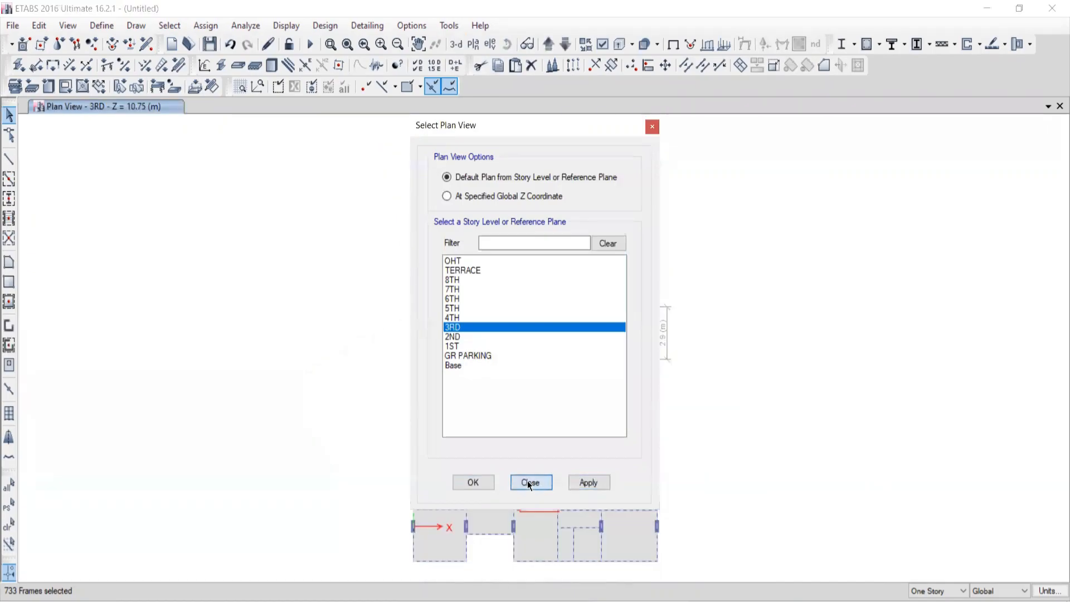
pyautogui.click(529, 482)
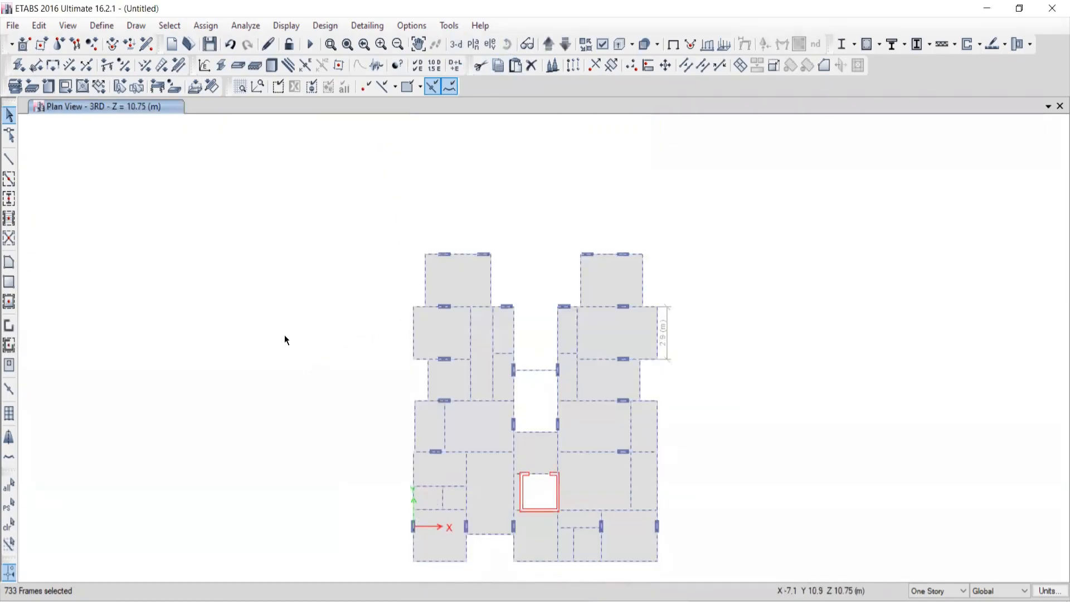
pyautogui.moveTo(349, 308); pyautogui.dragTo(350, 297, button='middle')
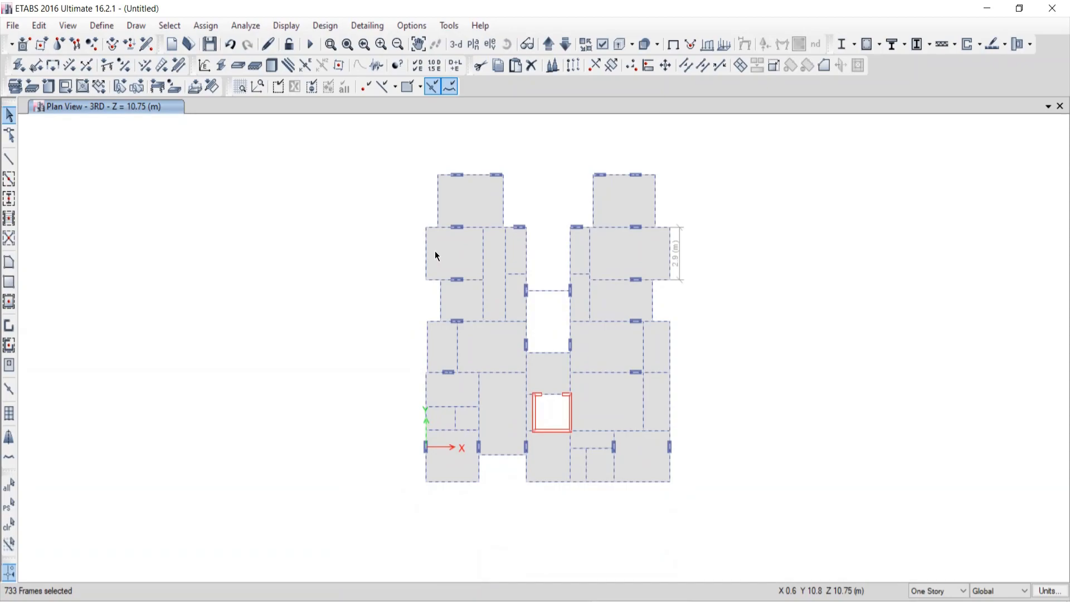
# Deselect all beams by object type using the Deselect command
pyautogui.click(169, 25)
pyautogui.moveTo(178, 66)
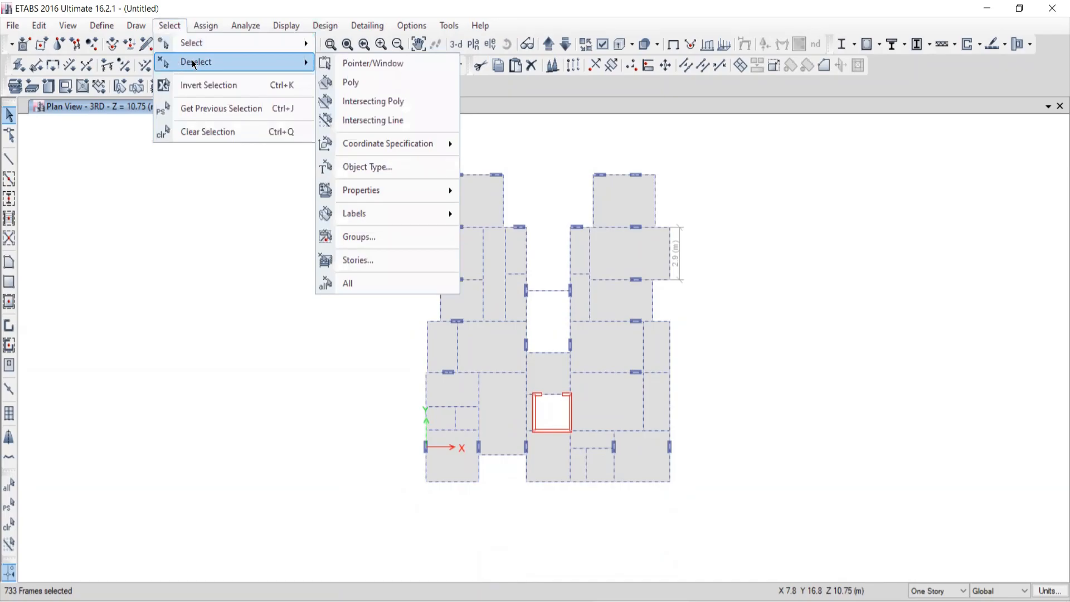
pyautogui.click(360, 174)
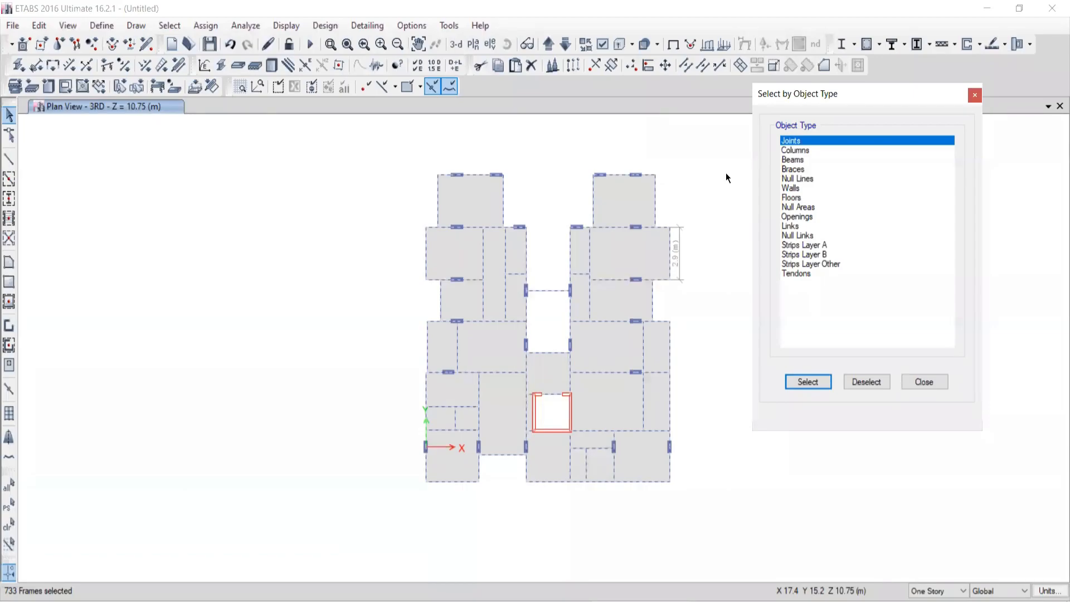
pyautogui.click(795, 160)
pyautogui.click(868, 381)
# Check the deselected beams in the 3-D view and close the object type dialog
pyautogui.click(456, 44)
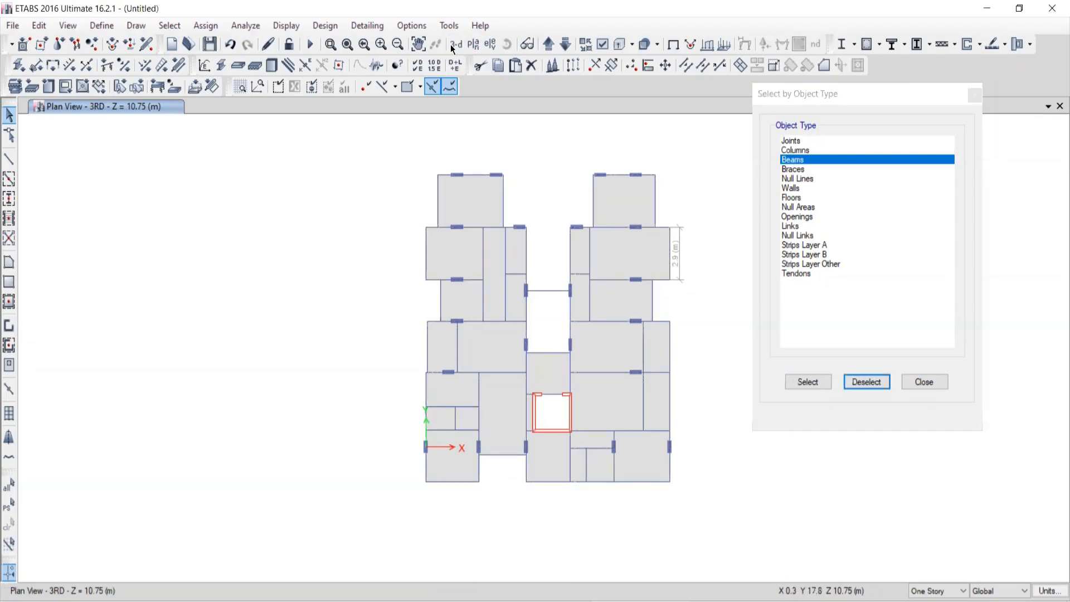
pyautogui.moveTo(420, 339); pyautogui.dragTo(368, 330, button='middle')
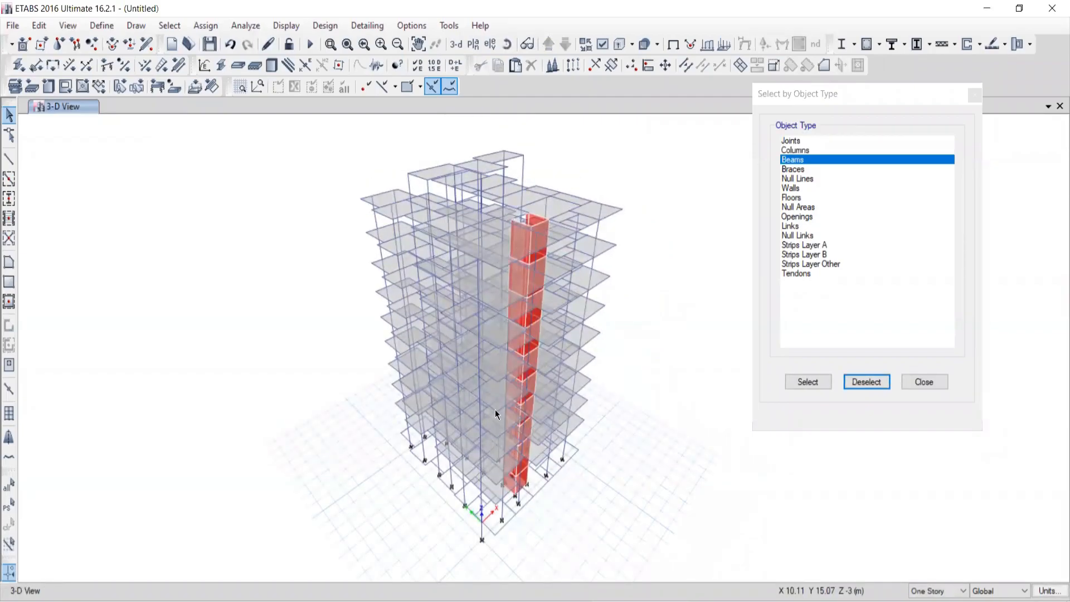
pyautogui.moveTo(884, 95); pyautogui.dragTo(798, 123)
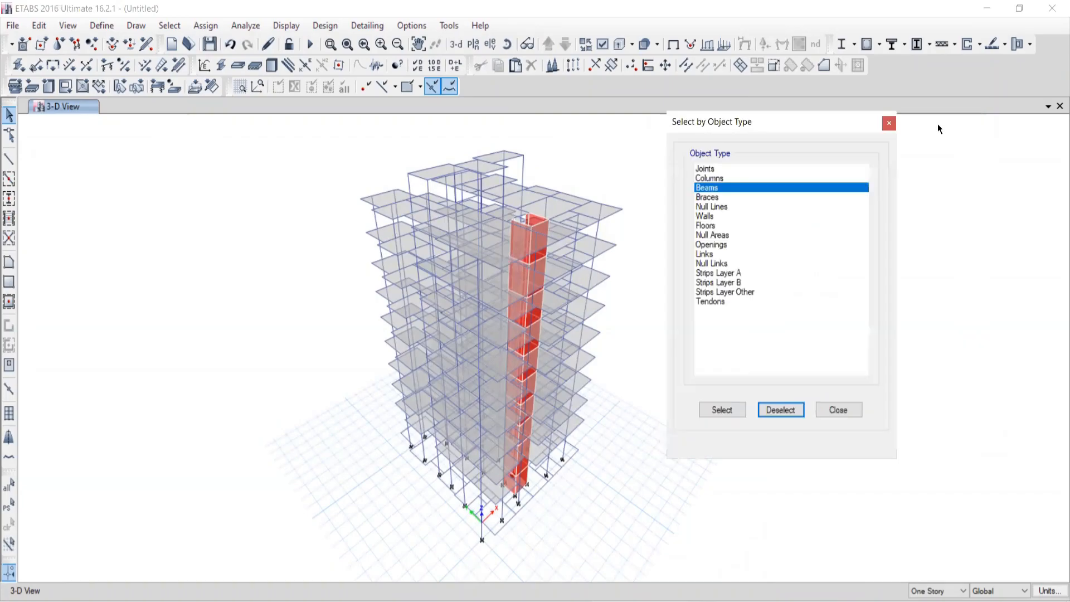
pyautogui.click(889, 124)
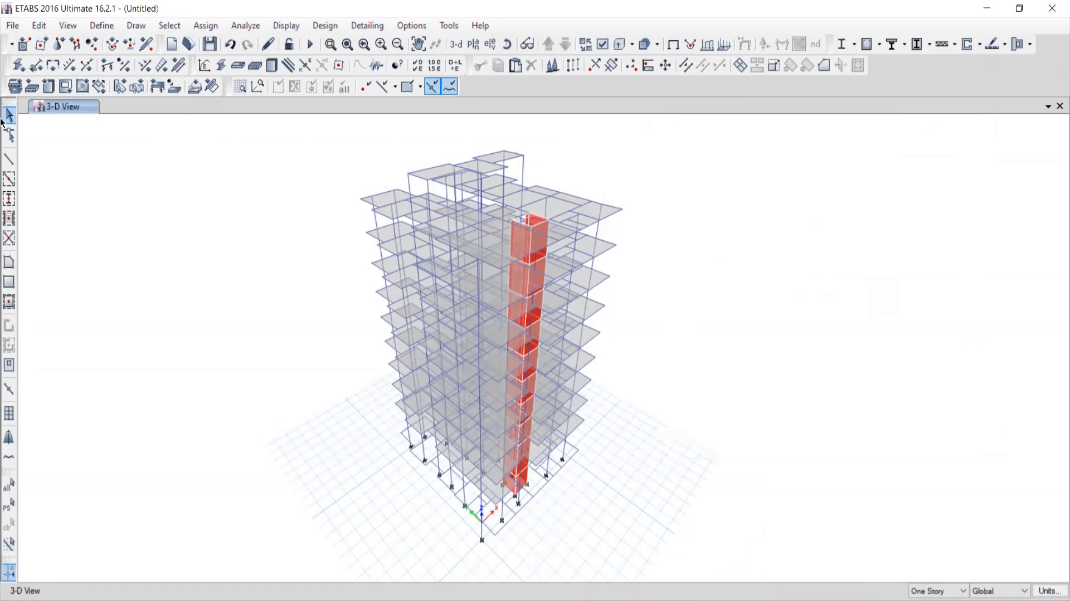
# Switch from the 3-D view back to the 3RD story plan
pyautogui.click(472, 45)
pyautogui.click(454, 328)
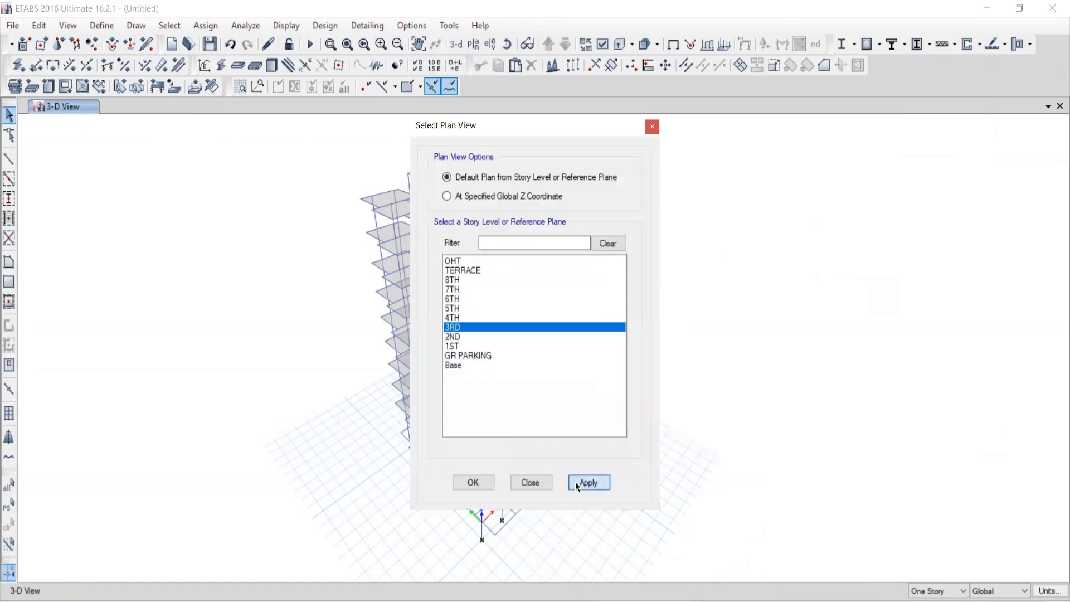
pyautogui.click(583, 483)
pyautogui.click(536, 482)
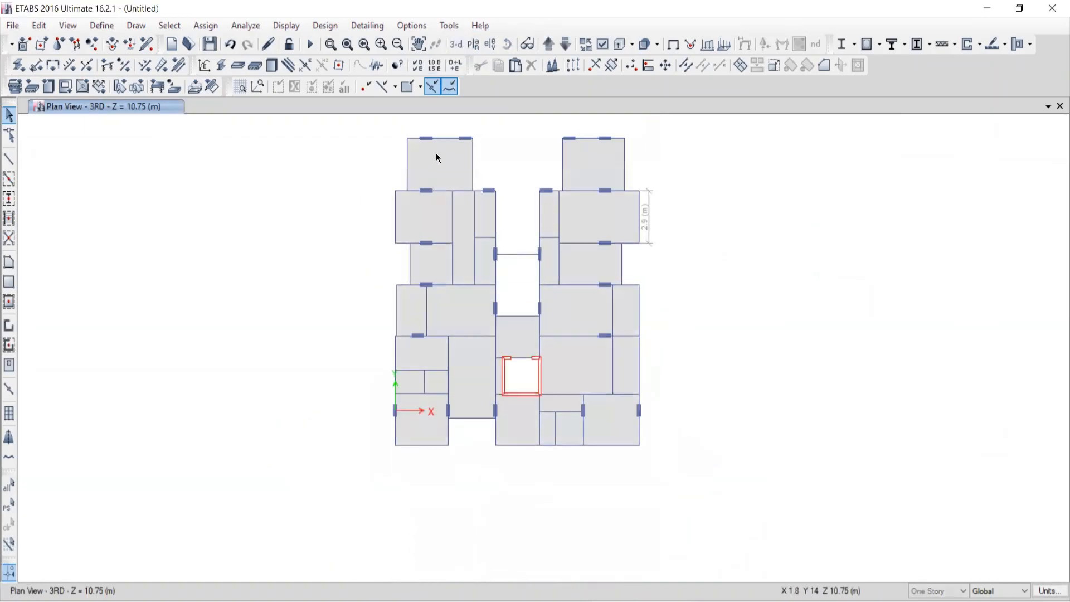
# Select individual beams one by one along the upper-left outline of the 3RD story plan
pyautogui.click(446, 138)
pyautogui.click(408, 177)
pyautogui.click(395, 223)
pyautogui.click(396, 220)
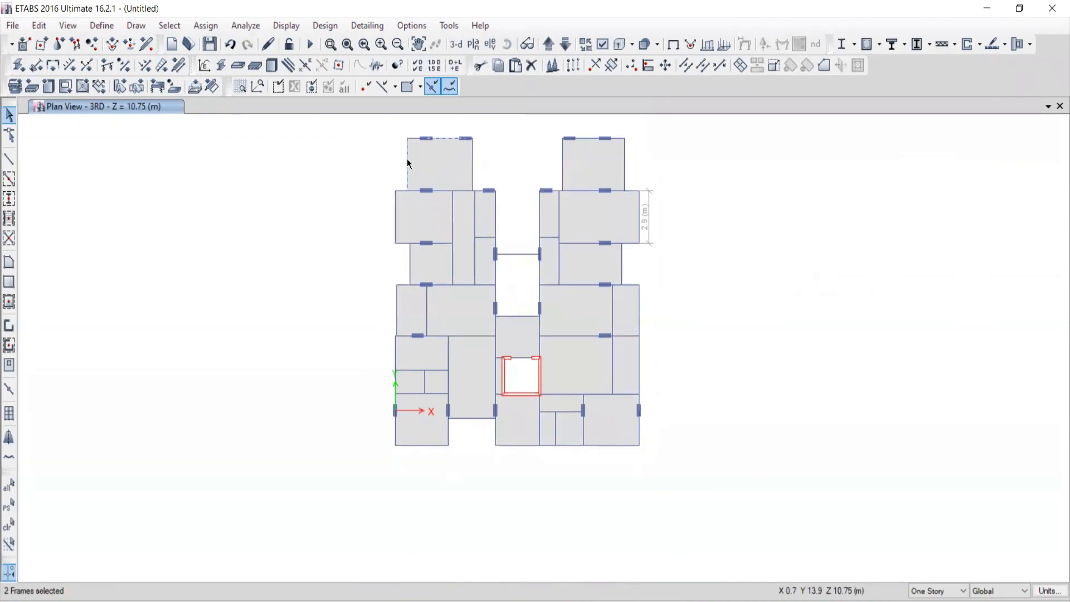
pyautogui.click(443, 141)
# Select everything on the 3RD story plan with a selection window and clear the selection
pyautogui.moveTo(332, 124); pyautogui.dragTo(713, 481)
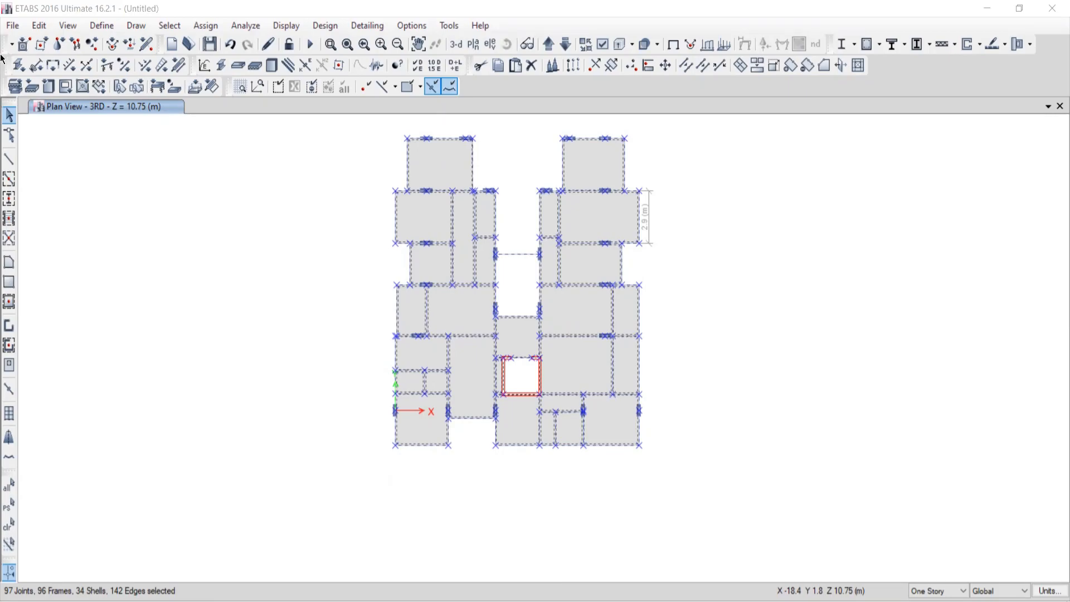
pyautogui.click(9, 524)
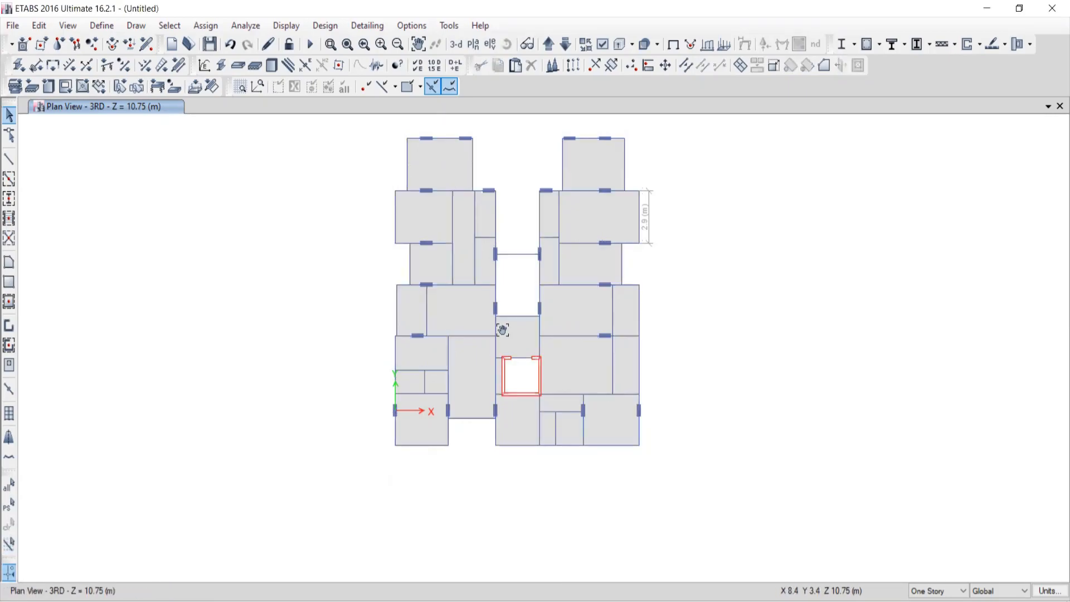
pyautogui.moveTo(518, 322); pyautogui.dragTo(518, 333, button='middle')
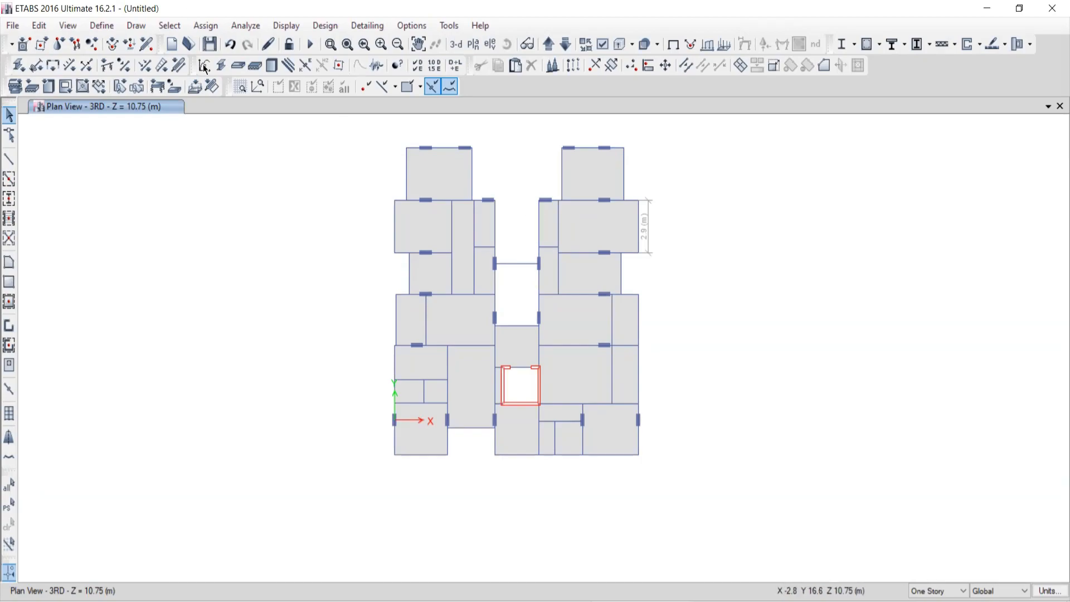
# Select all beams in the model by object type and display the selection in the 3-D view
pyautogui.click(170, 27)
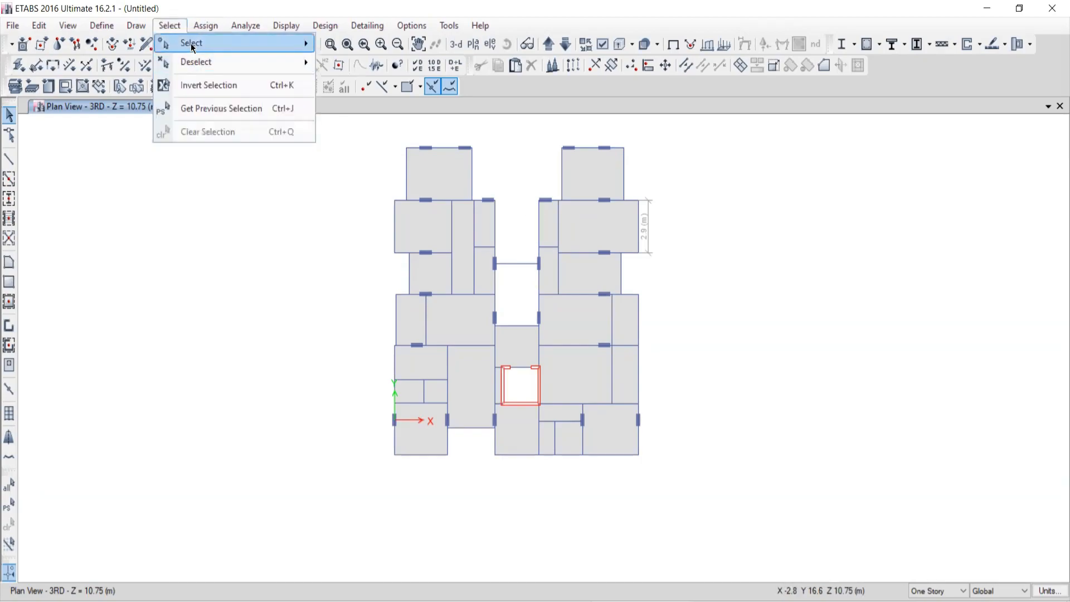
pyautogui.moveTo(192, 43)
pyautogui.click(357, 148)
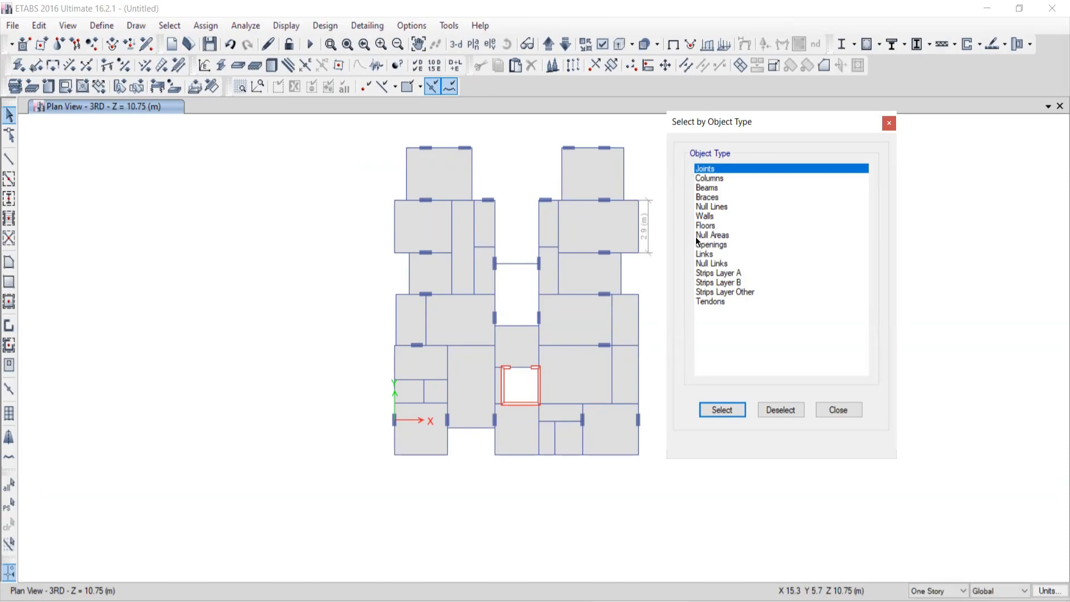
pyautogui.click(706, 189)
pyautogui.click(711, 416)
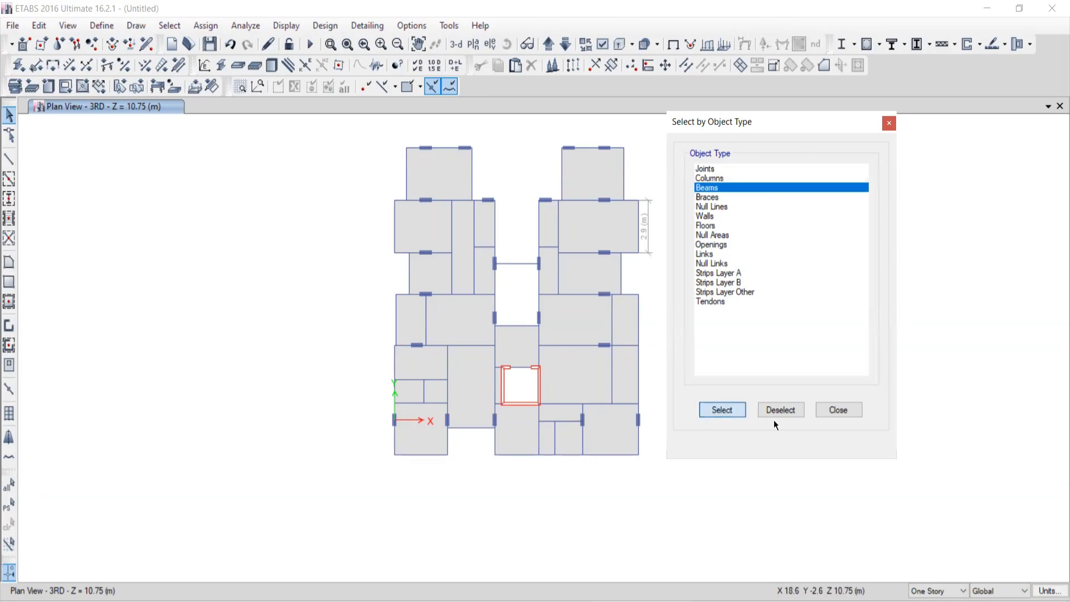
pyautogui.click(830, 410)
pyautogui.click(456, 44)
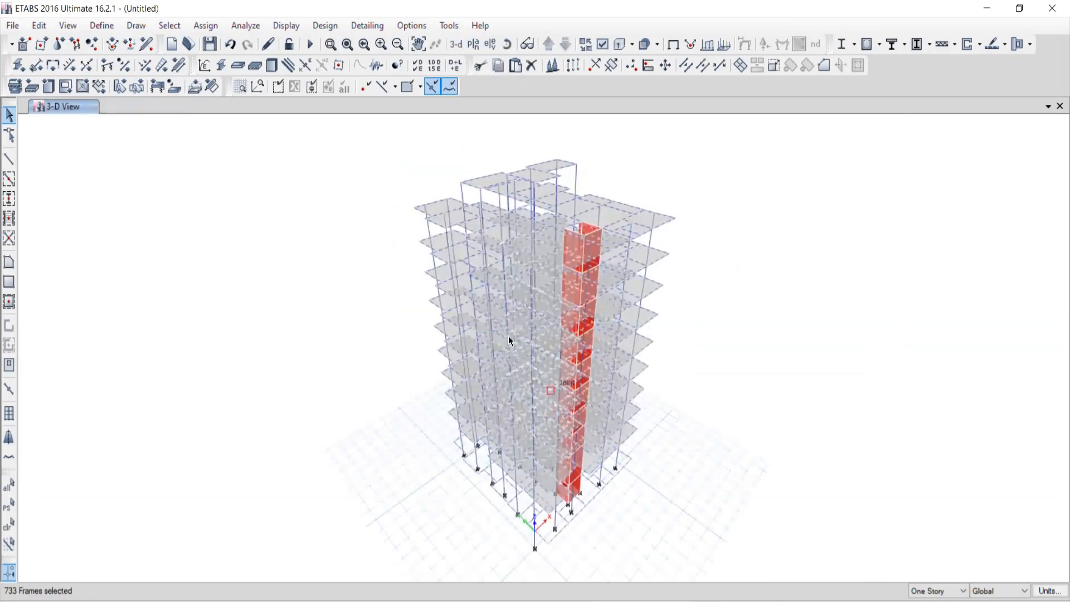
# Deselect the beams on every story except 3RD, using deselection by stories
pyautogui.click(170, 28)
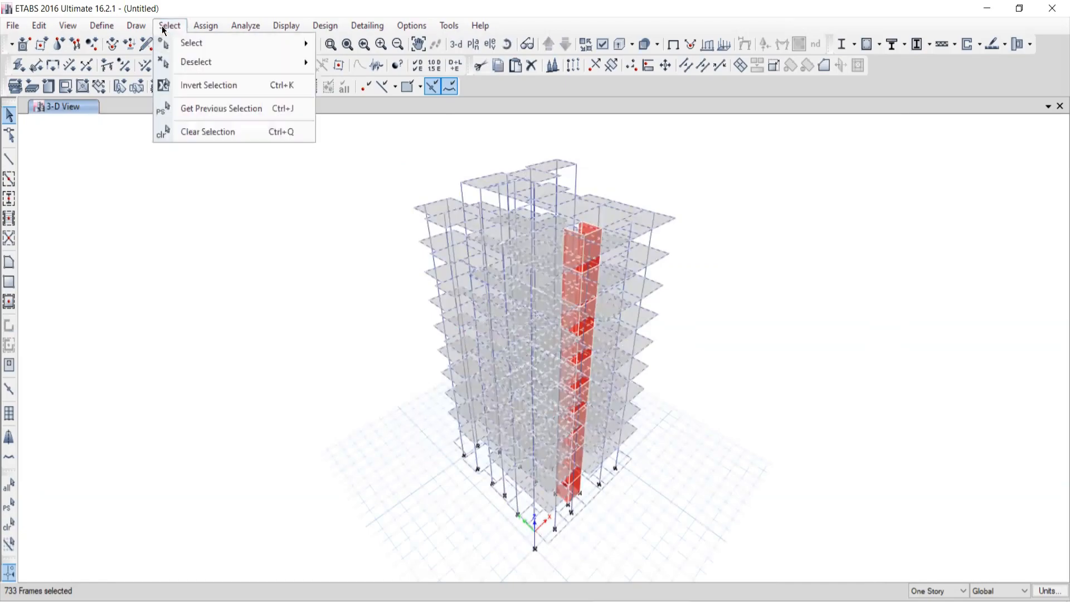
pyautogui.moveTo(188, 67)
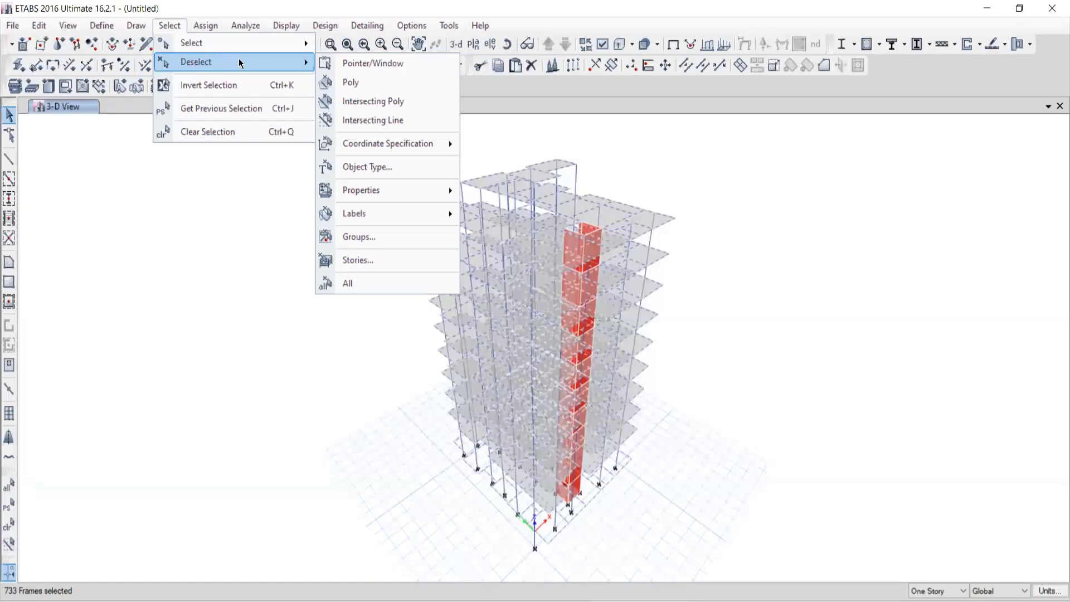
pyautogui.click(358, 264)
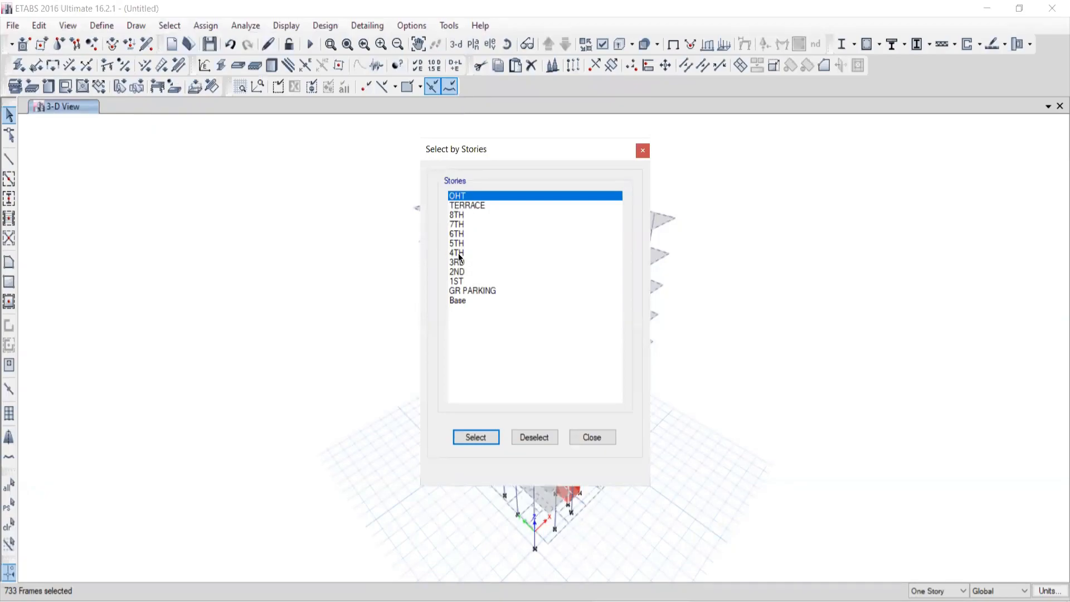
pyautogui.moveTo(456, 254); pyautogui.dragTo(461, 197)
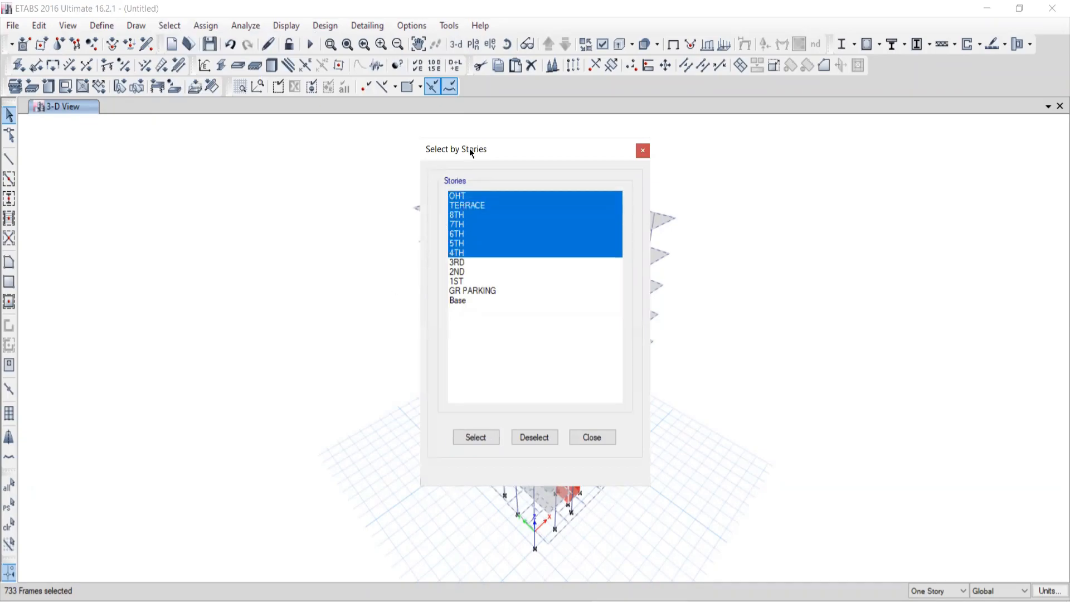
pyautogui.moveTo(452, 151); pyautogui.dragTo(111, 104)
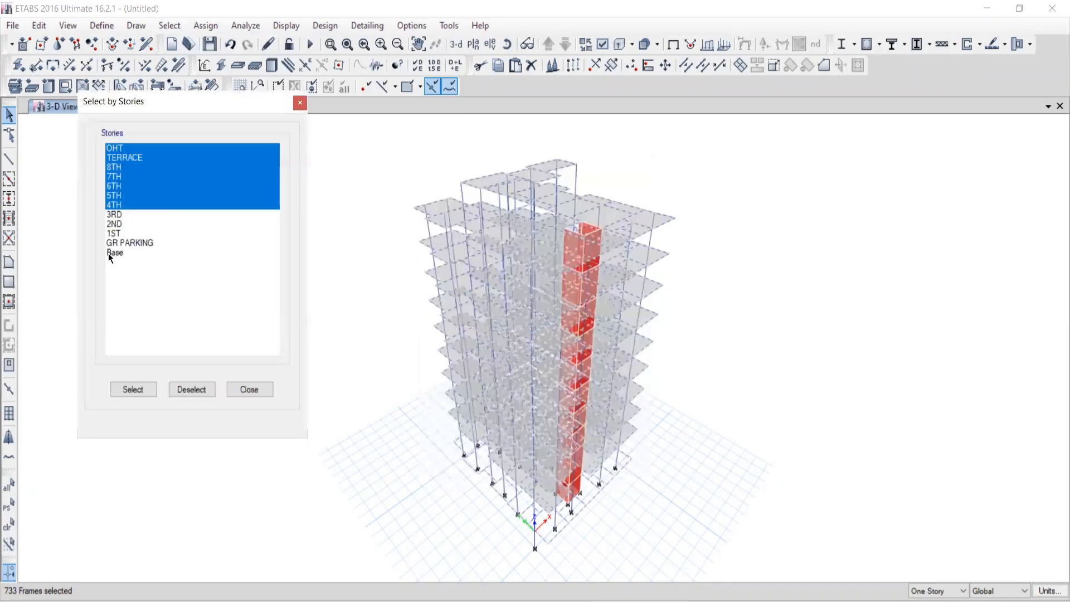
pyautogui.keyDown('ctrl'); pyautogui.moveTo(113, 225); pyautogui.dragTo(112, 254); pyautogui.keyUp('ctrl')
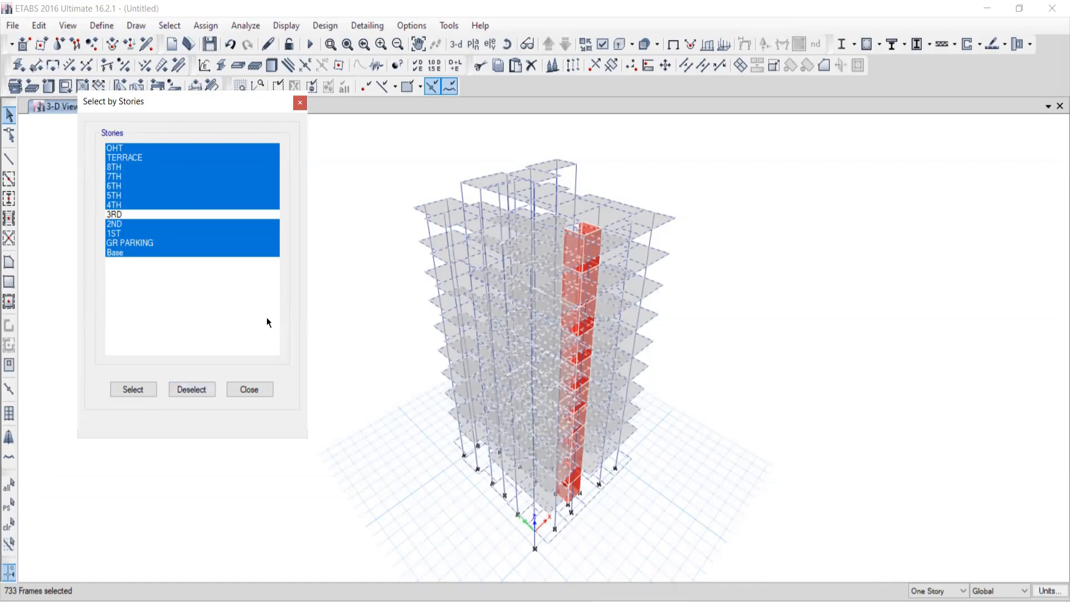
pyautogui.click(180, 390)
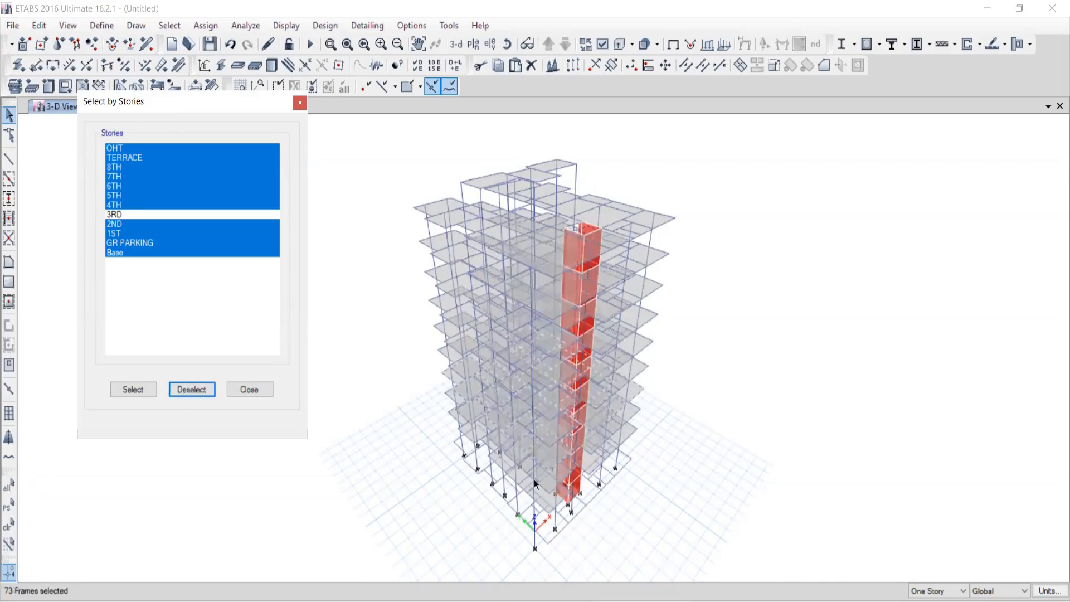
pyautogui.scroll(5, 423, 229)
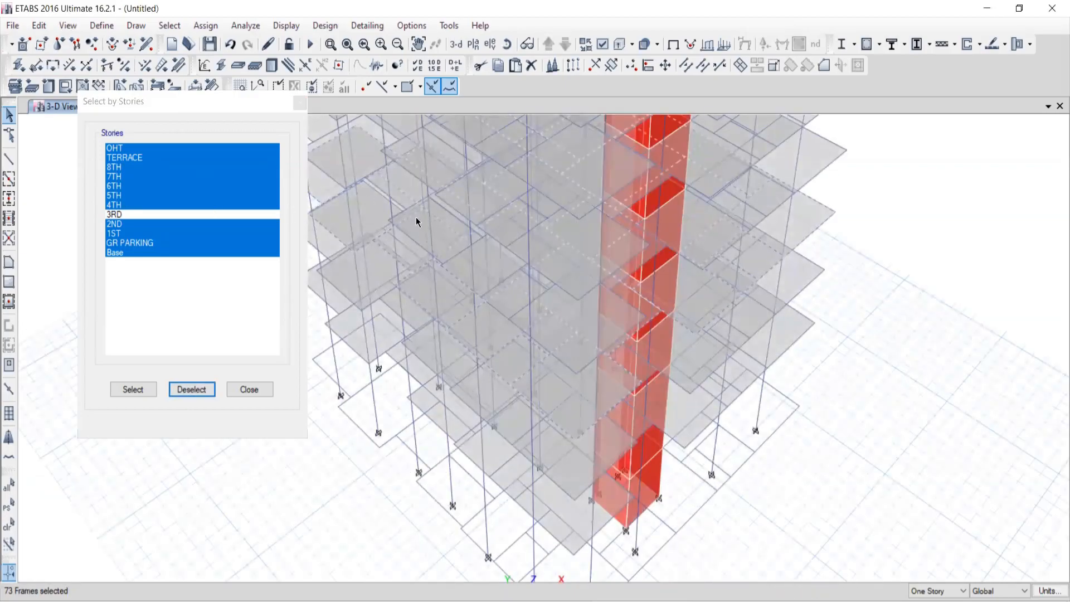
pyautogui.scroll(-5, 485, 230)
pyautogui.click(248, 390)
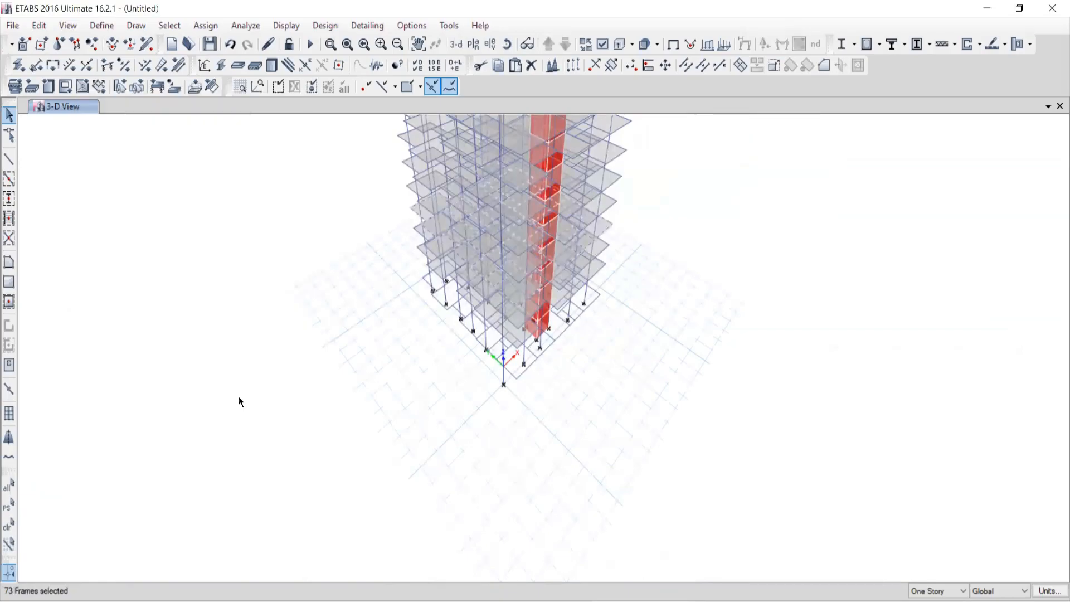
# Open the 3RD story plan view to check which beams are selected there
pyautogui.click(472, 45)
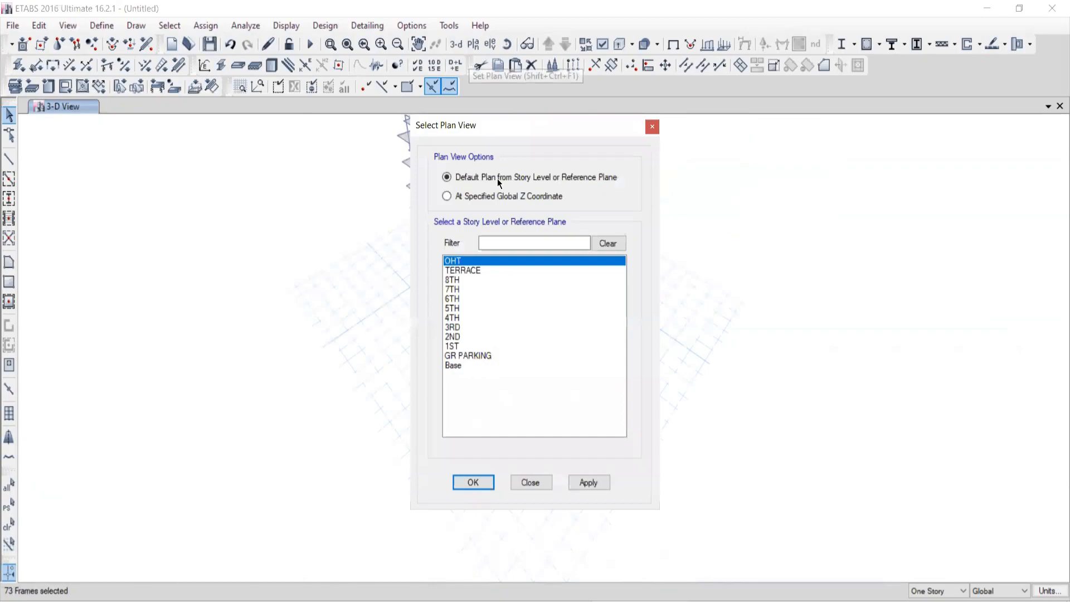
pyautogui.click(452, 327)
pyautogui.click(589, 482)
pyautogui.click(531, 483)
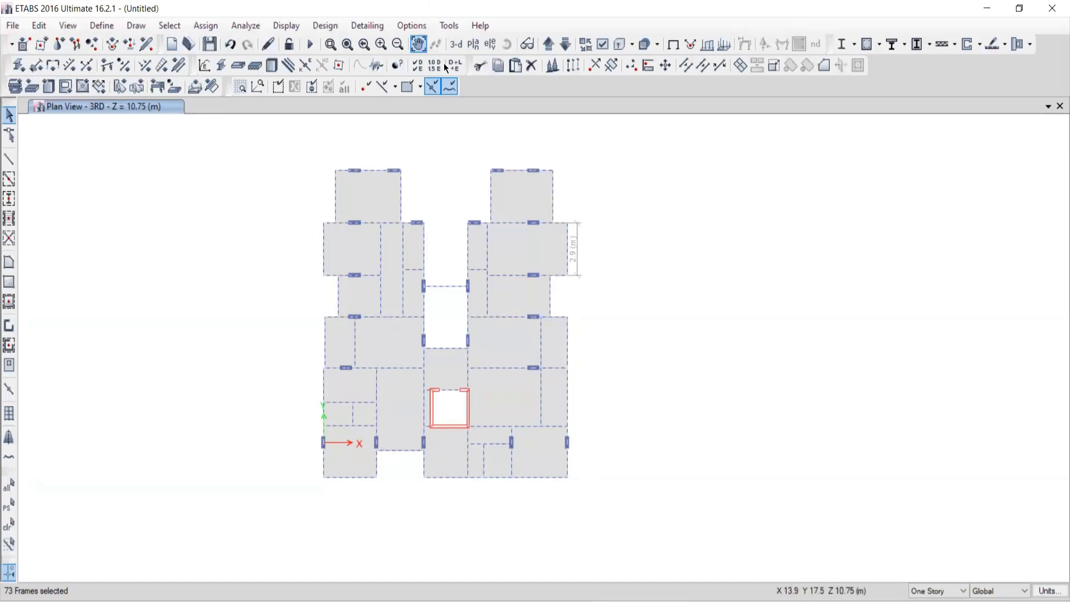
# Return to the 3-D view and clear the beam selection
pyautogui.click(456, 44)
pyautogui.moveTo(434, 305); pyautogui.dragTo(348, 197, button='middle')
pyautogui.moveTo(380, 306); pyautogui.dragTo(364, 398, button='middle')
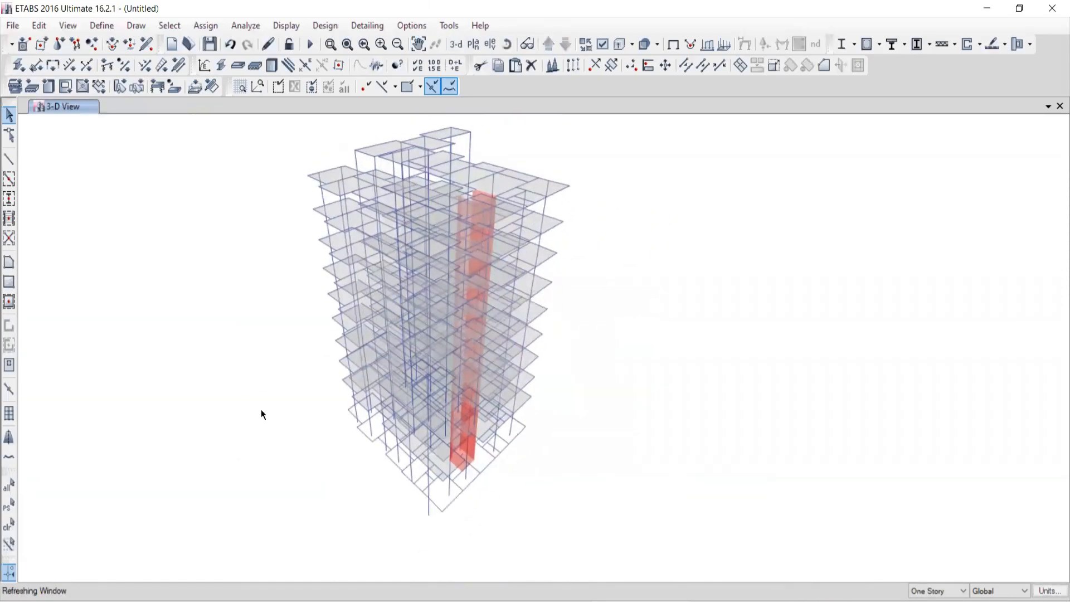
pyautogui.click(9, 524)
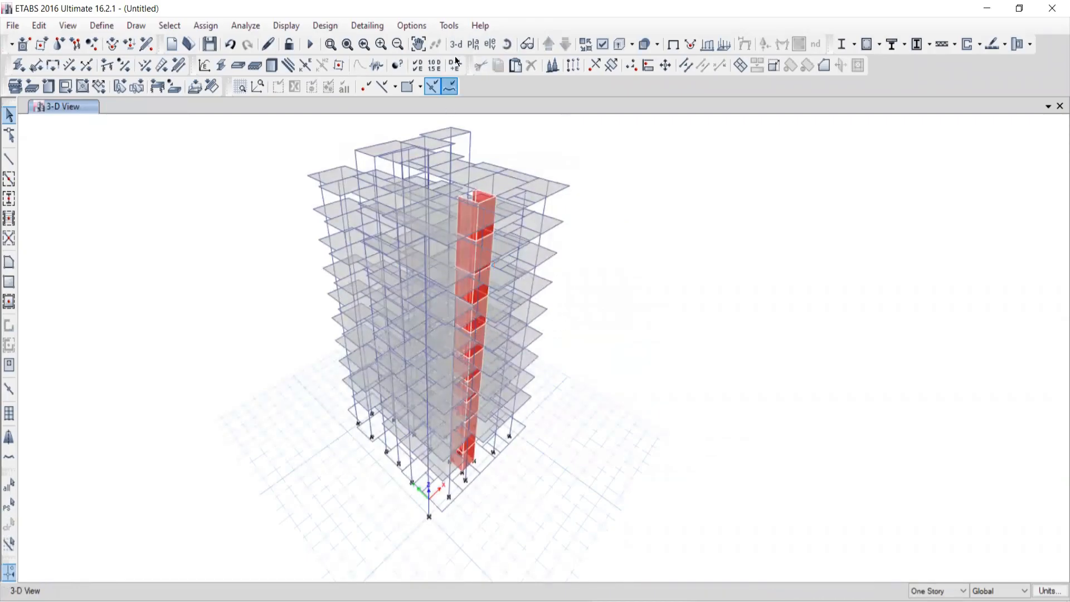
# Open the 6TH story plan view and center the whole floor plan on screen
pyautogui.click(473, 44)
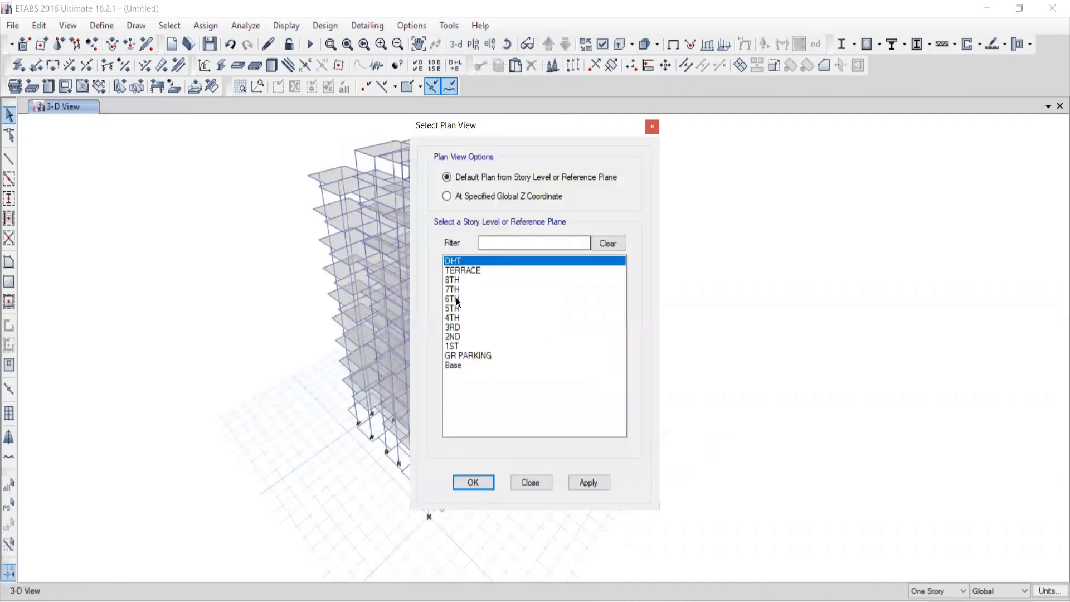
pyautogui.click(458, 299)
pyautogui.click(585, 485)
pyautogui.click(481, 483)
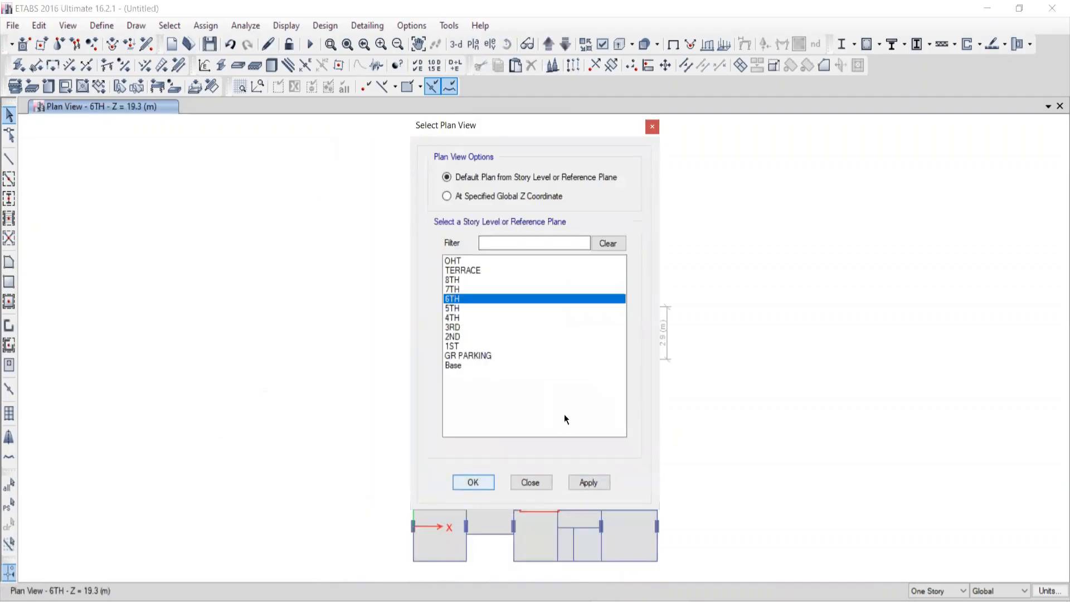
pyautogui.moveTo(560, 390); pyautogui.dragTo(524, 297, button='middle')
pyautogui.scroll(3, 524, 298)
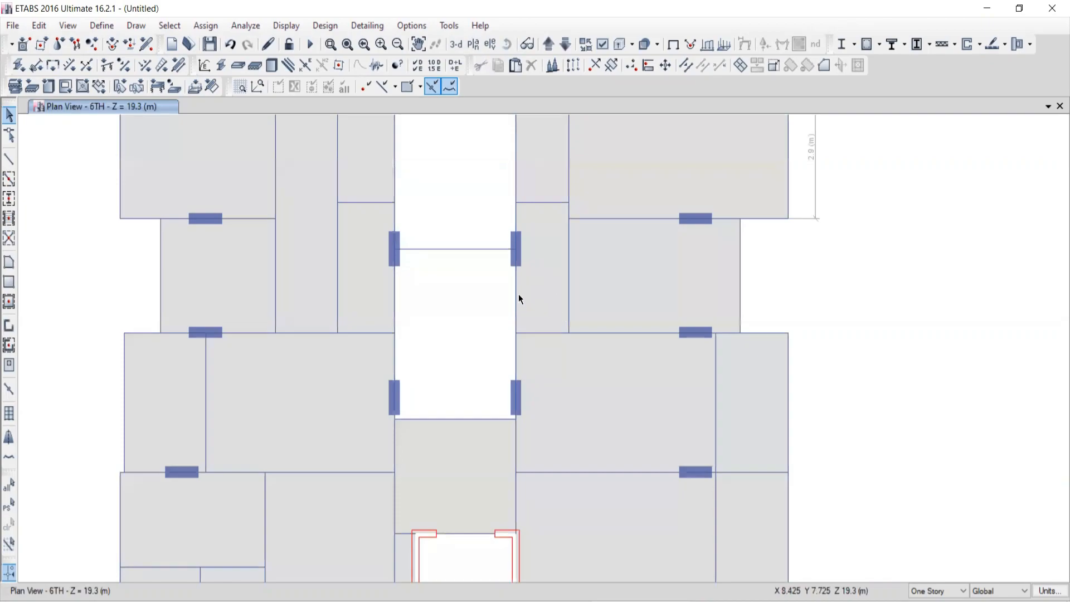
pyautogui.scroll(-3, 518, 296)
pyautogui.moveTo(491, 320); pyautogui.dragTo(450, 310, button='middle')
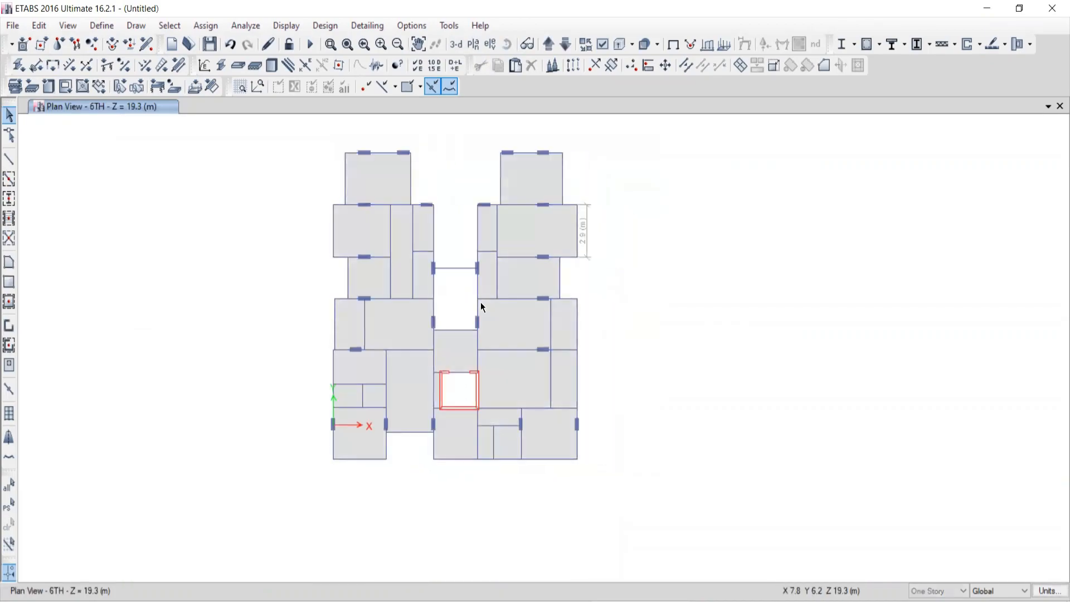
# Select all floors in the model by object type and display the selection in the 3-D view
pyautogui.click(170, 25)
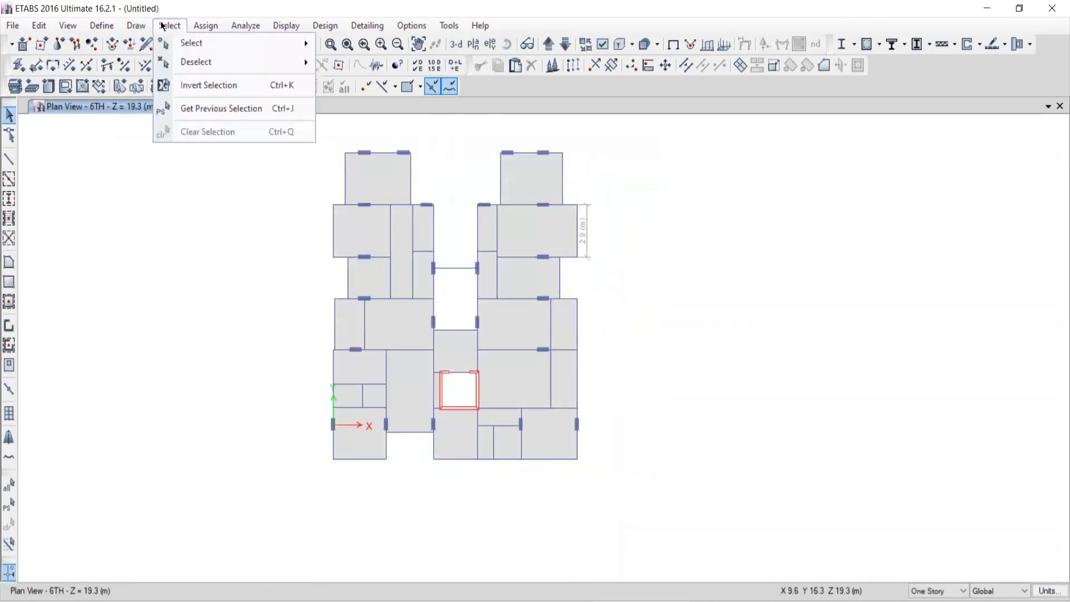
pyautogui.moveTo(176, 48)
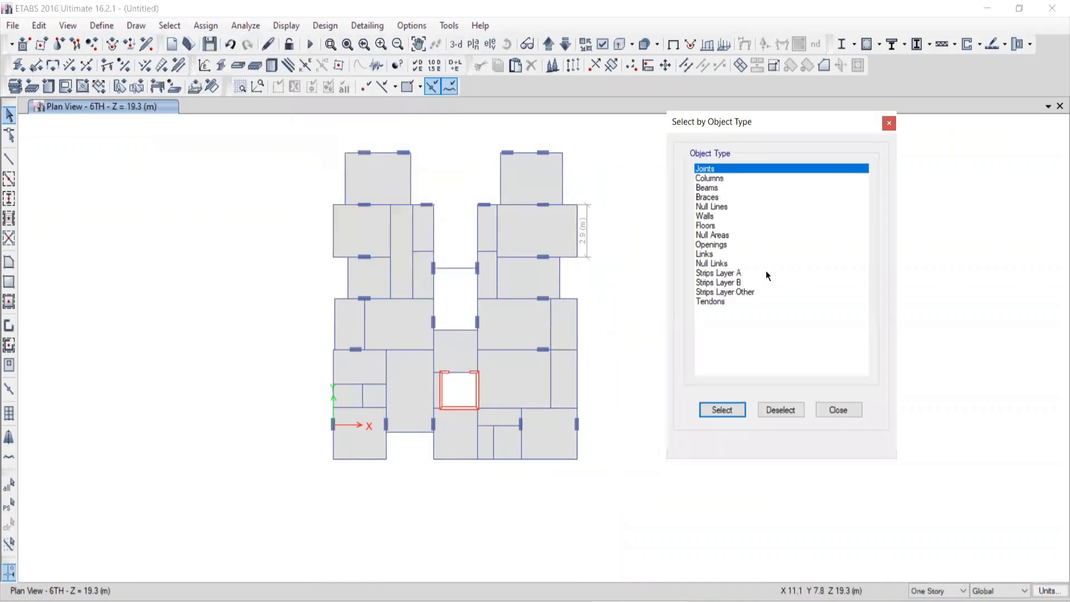
pyautogui.click(706, 226)
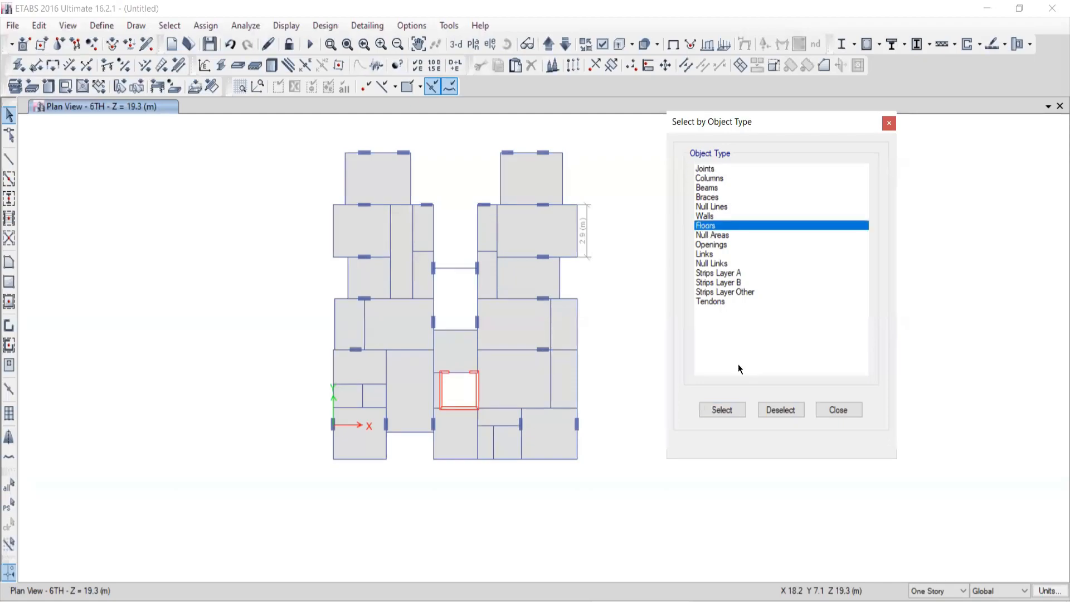
pyautogui.click(722, 409)
pyautogui.click(833, 414)
pyautogui.click(456, 44)
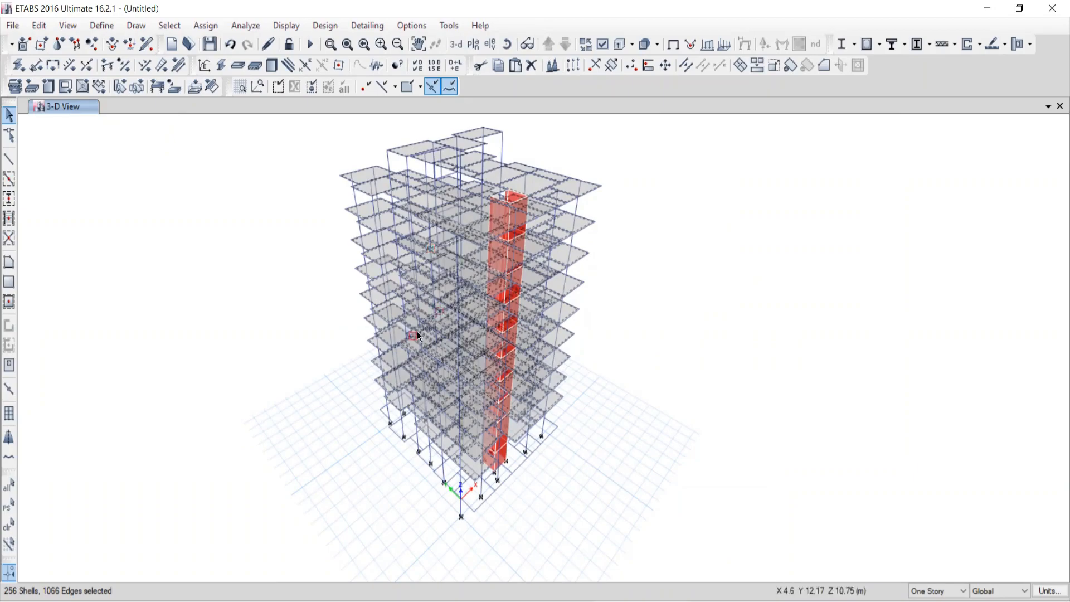
# Deselect the floors on every story except 6TH, using deselection by stories
pyautogui.click(168, 26)
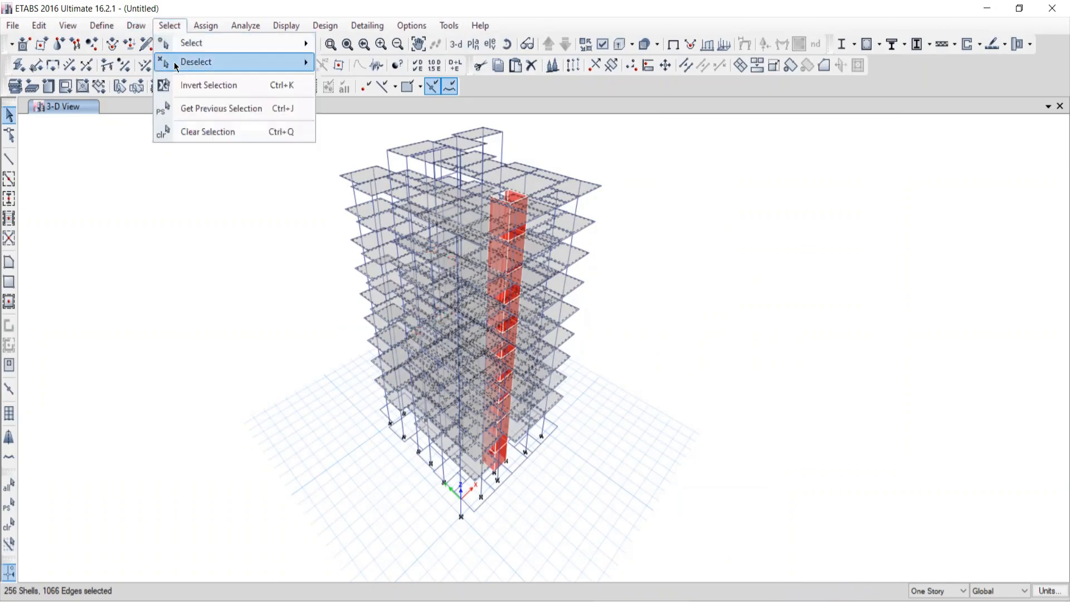
pyautogui.moveTo(175, 67)
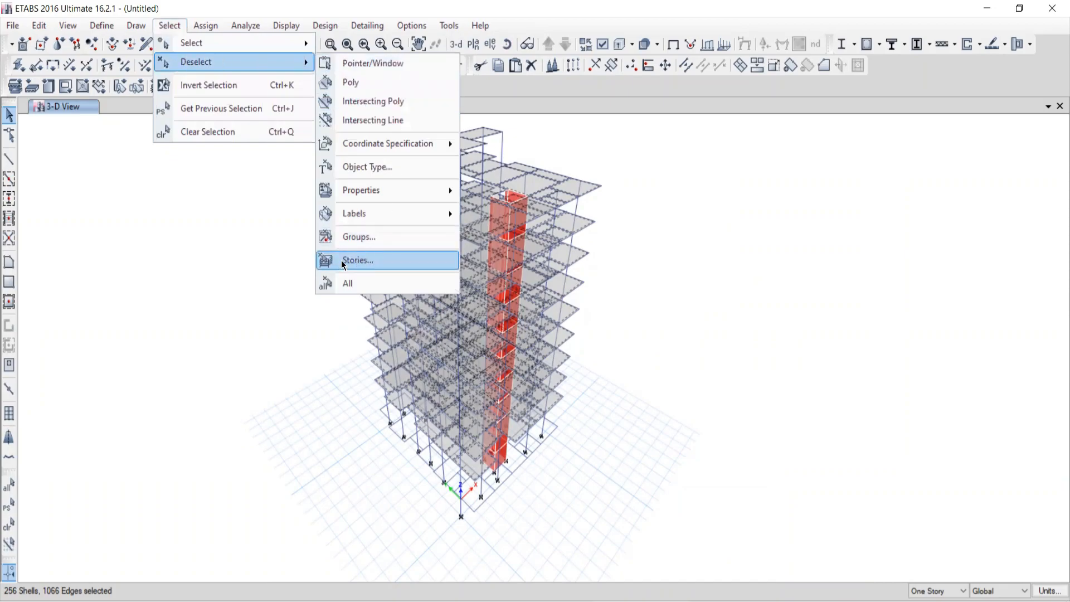
pyautogui.click(357, 261)
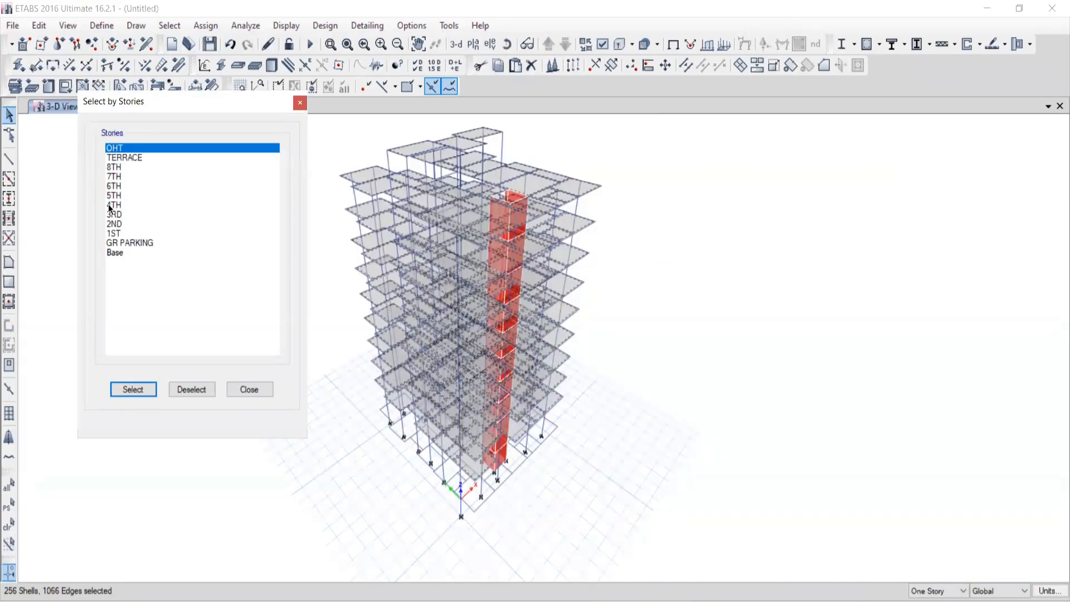
pyautogui.moveTo(113, 195)
pyautogui.mouseDown()
pyautogui.moveTo(110, 228)
pyautogui.moveTo(110, 213)
pyautogui.mouseUp()
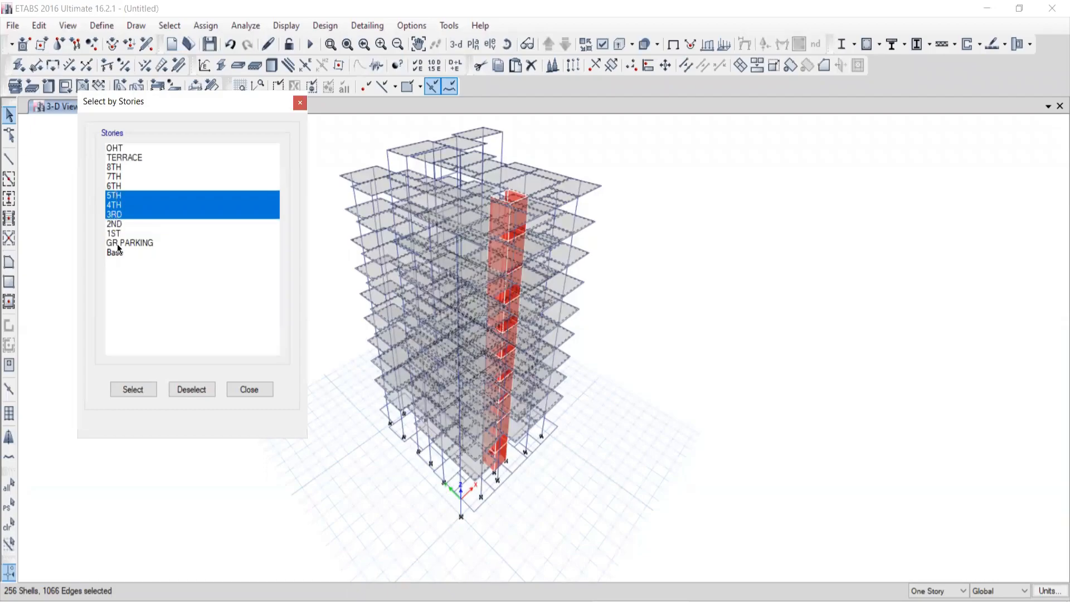
pyautogui.moveTo(111, 254); pyautogui.dragTo(118, 148)
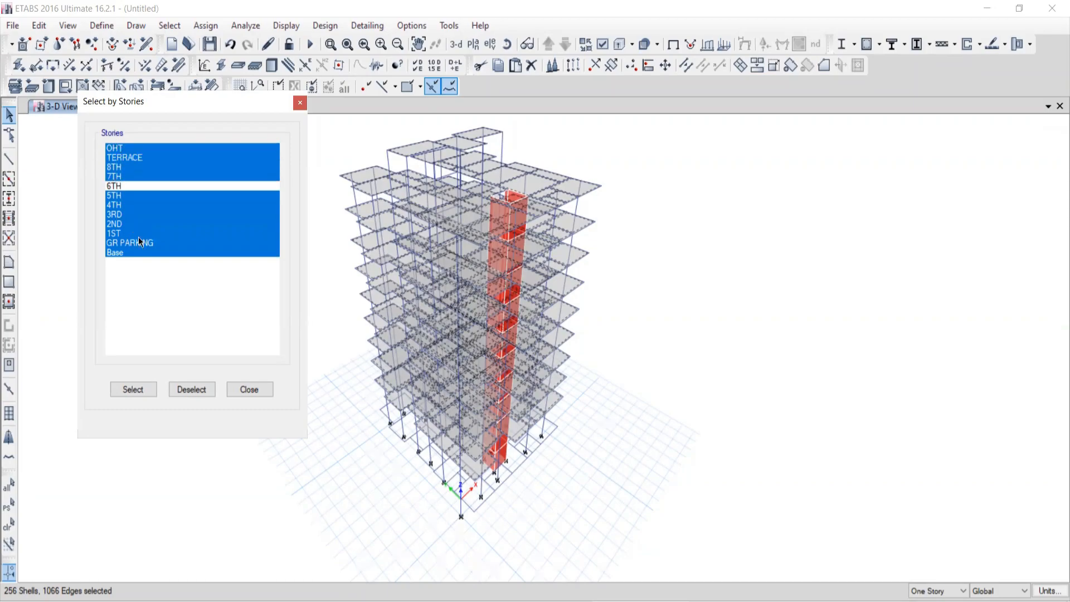
pyautogui.click(187, 392)
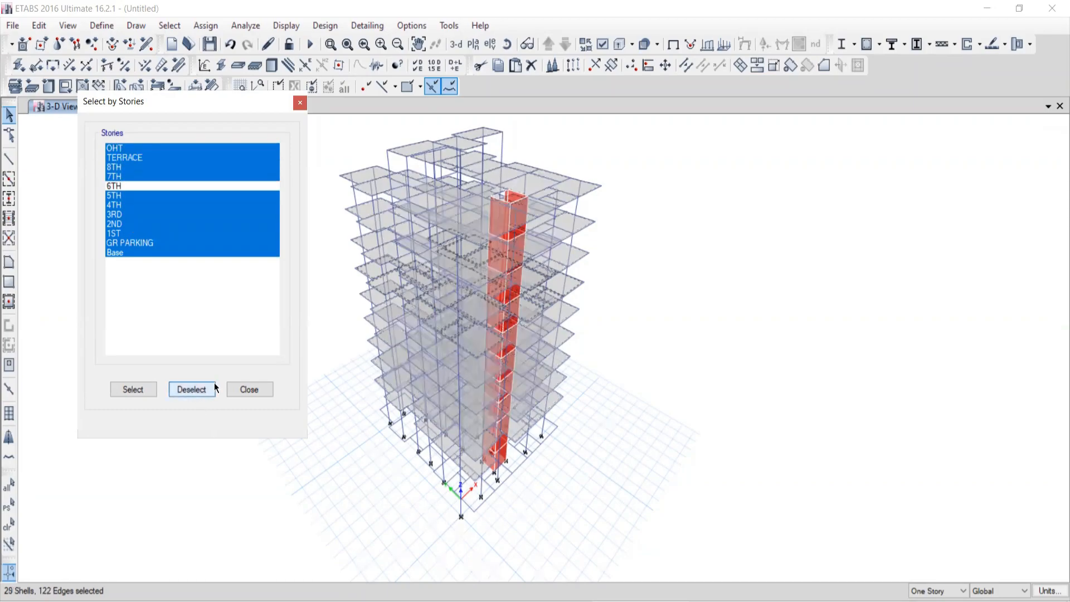
pyautogui.click(260, 390)
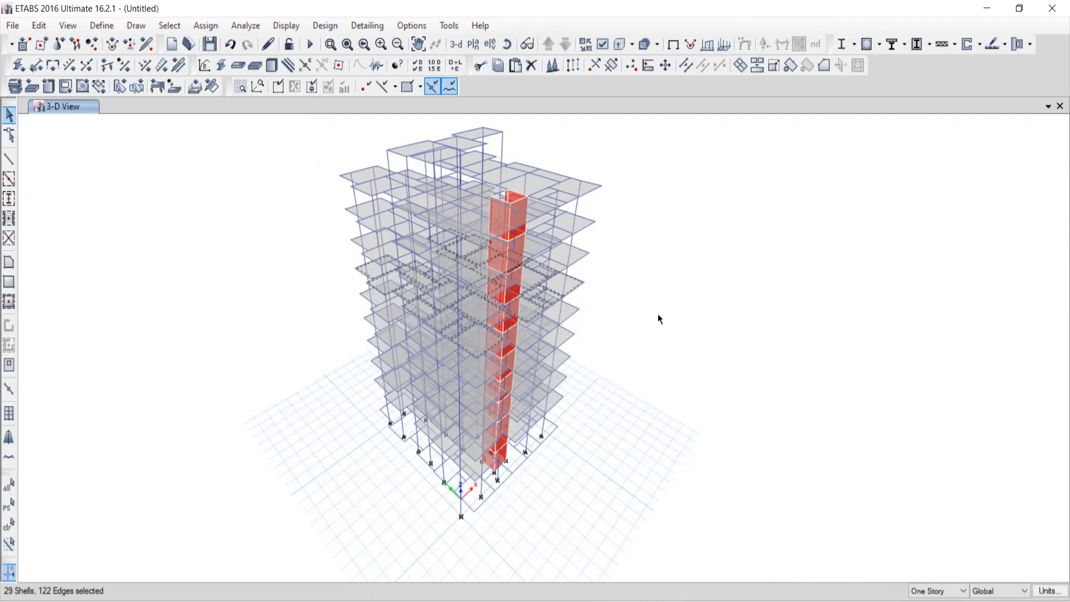
# Show only the selected 6TH story floors in the 3-D view and restore the visibility of all objects
pyautogui.rightClick(92, 248)
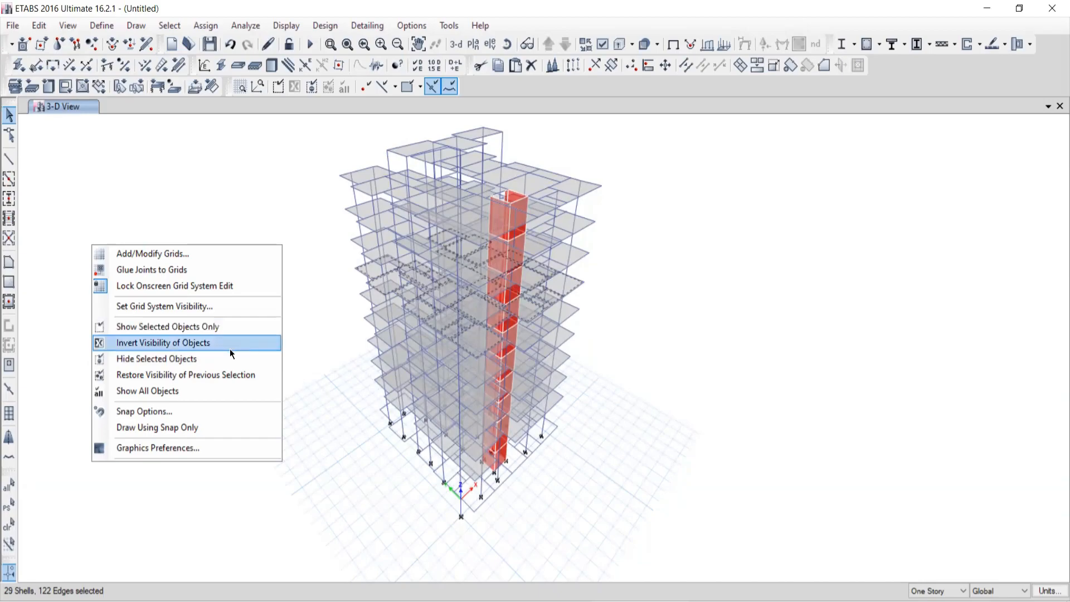
pyautogui.click(143, 328)
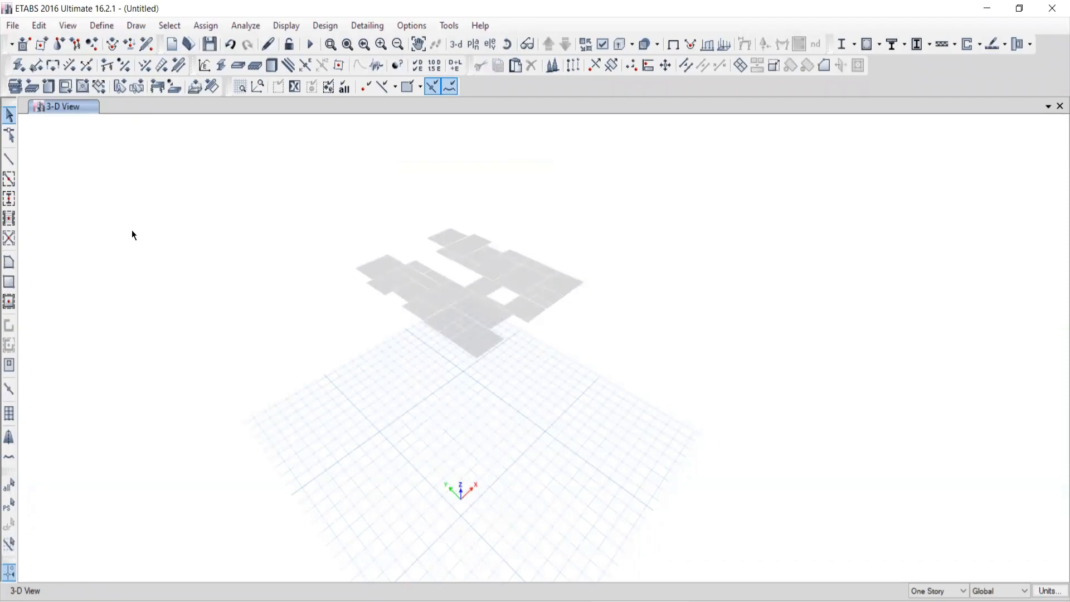
pyautogui.rightClick(94, 190)
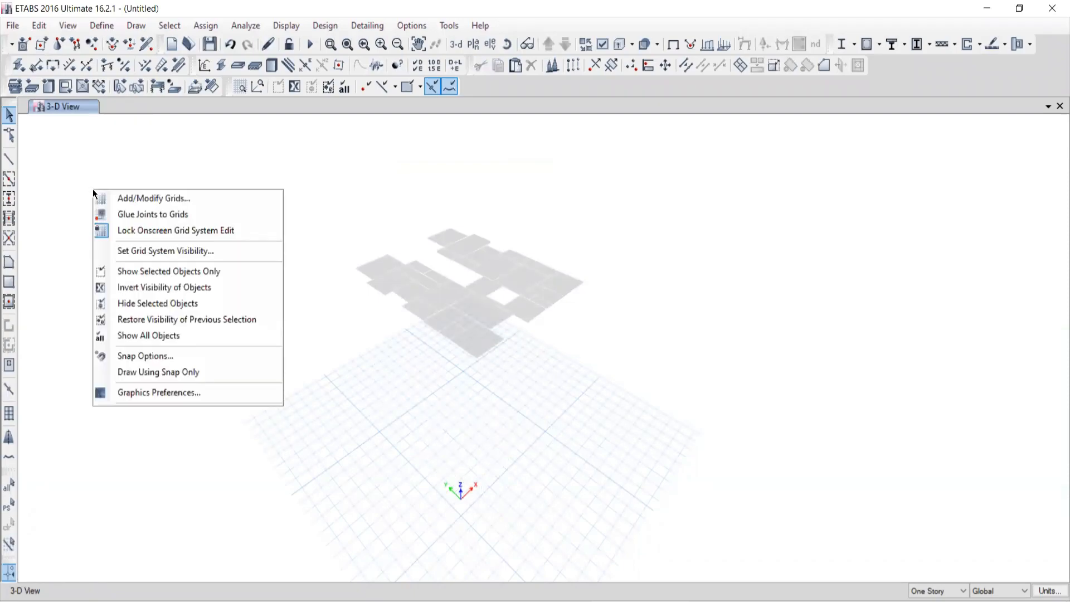
pyautogui.click(127, 337)
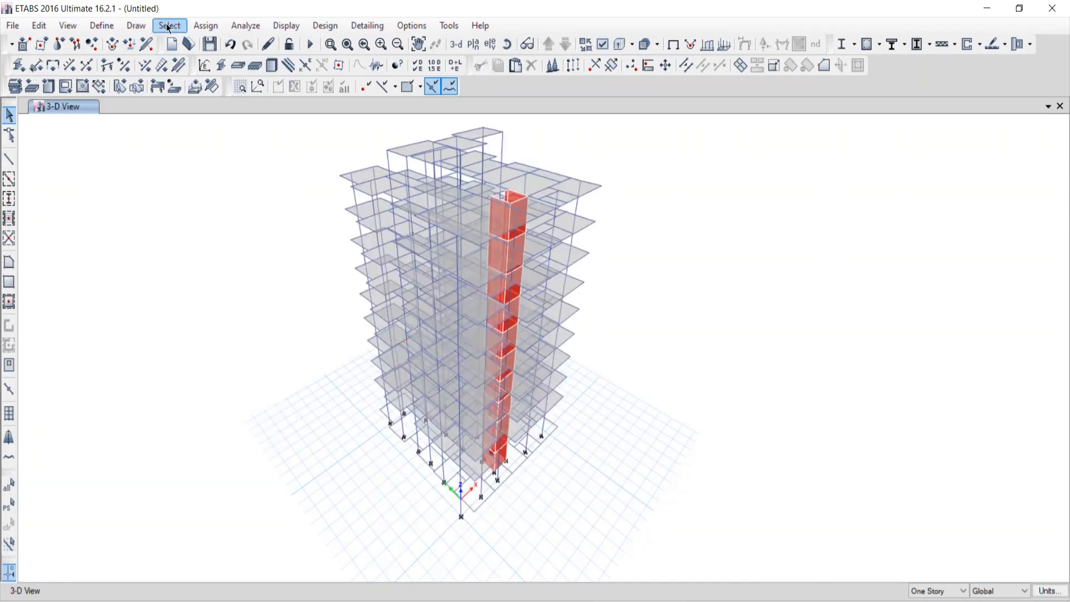
# Open the 1ST story plan view and window-select the entire floor plan
pyautogui.moveTo(539, 313); pyautogui.dragTo(509, 270, button='middle')
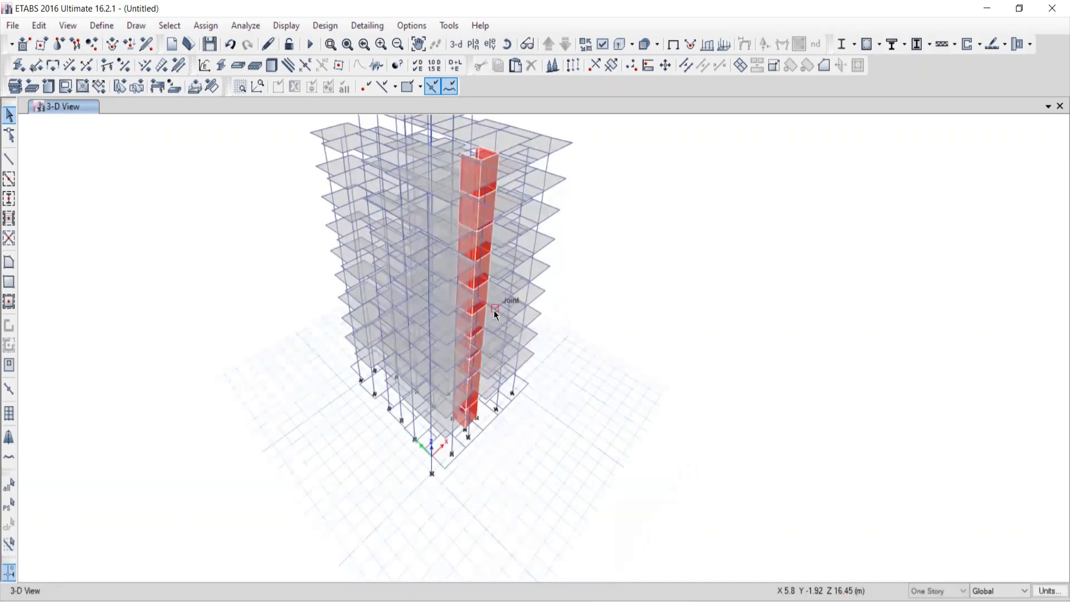
pyautogui.click(474, 44)
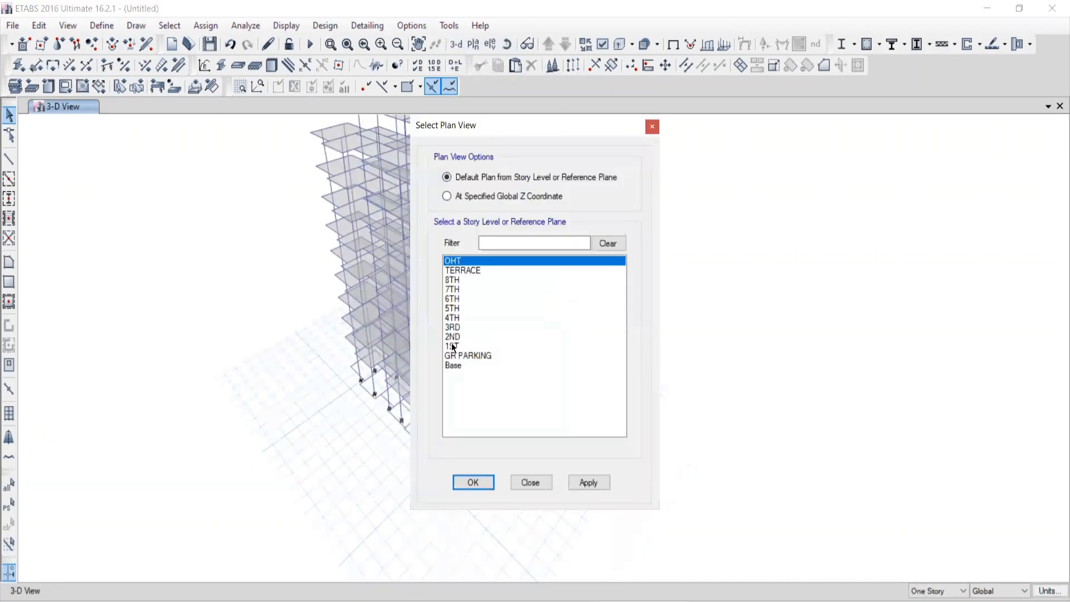
pyautogui.click(453, 346)
pyautogui.click(570, 483)
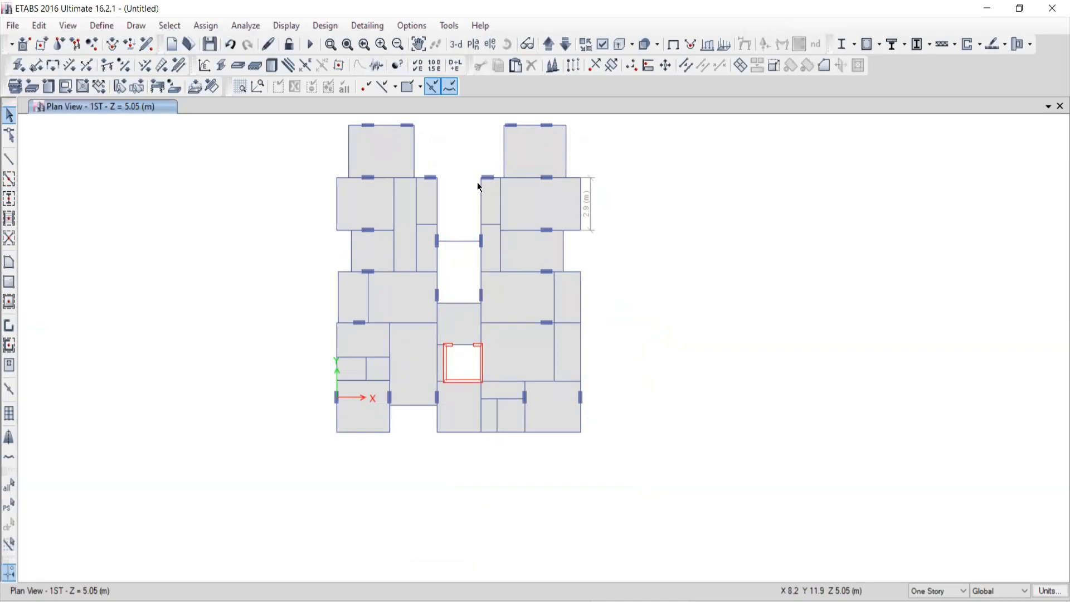
pyautogui.moveTo(450, 255); pyautogui.dragTo(458, 275, button='middle')
pyautogui.moveTo(252, 136); pyautogui.dragTo(679, 493)
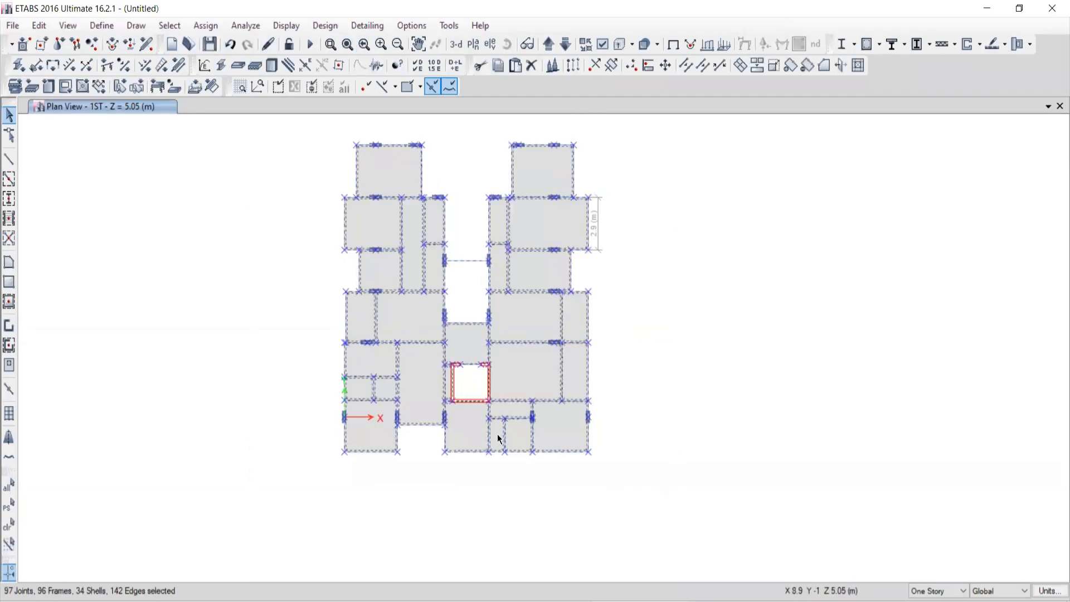
# Show only the selected 1ST story objects and display them in the 3-D view
pyautogui.rightClick(126, 255)
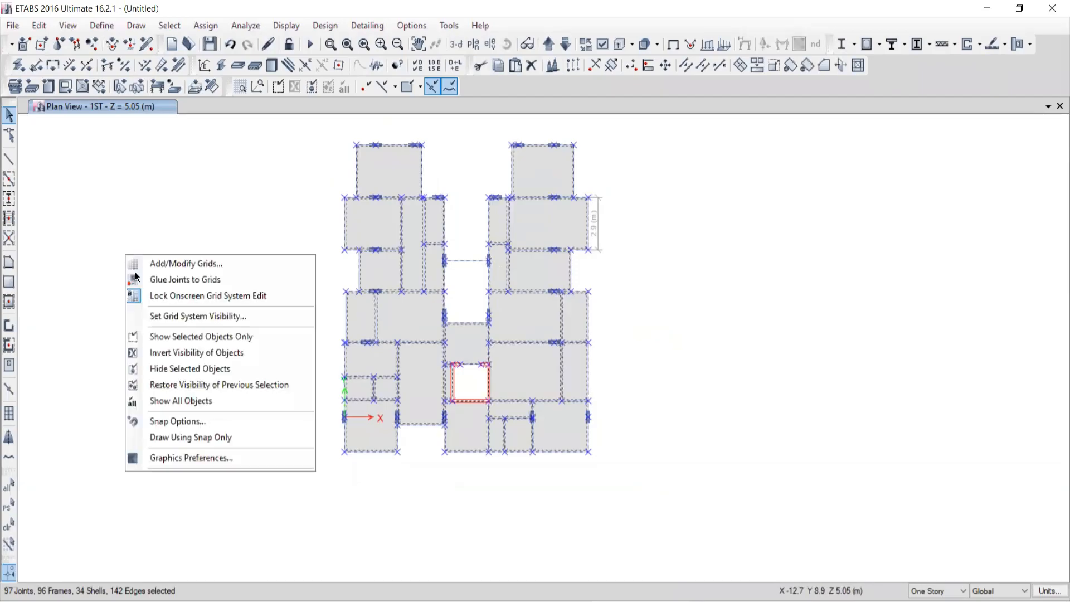
pyautogui.click(155, 342)
pyautogui.click(456, 45)
pyautogui.keyDown('shift'); pyautogui.moveTo(445, 334); pyautogui.dragTo(567, 244, button='middle'); pyautogui.keyUp('shift')
pyautogui.scroll(5, 521, 394)
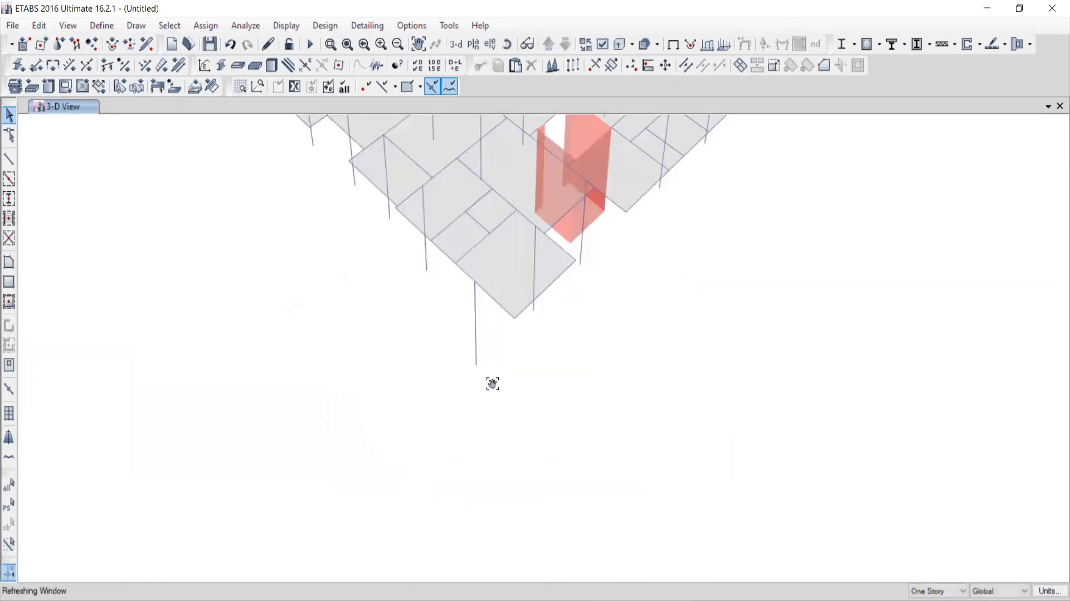
pyautogui.scroll(-4, 481, 414)
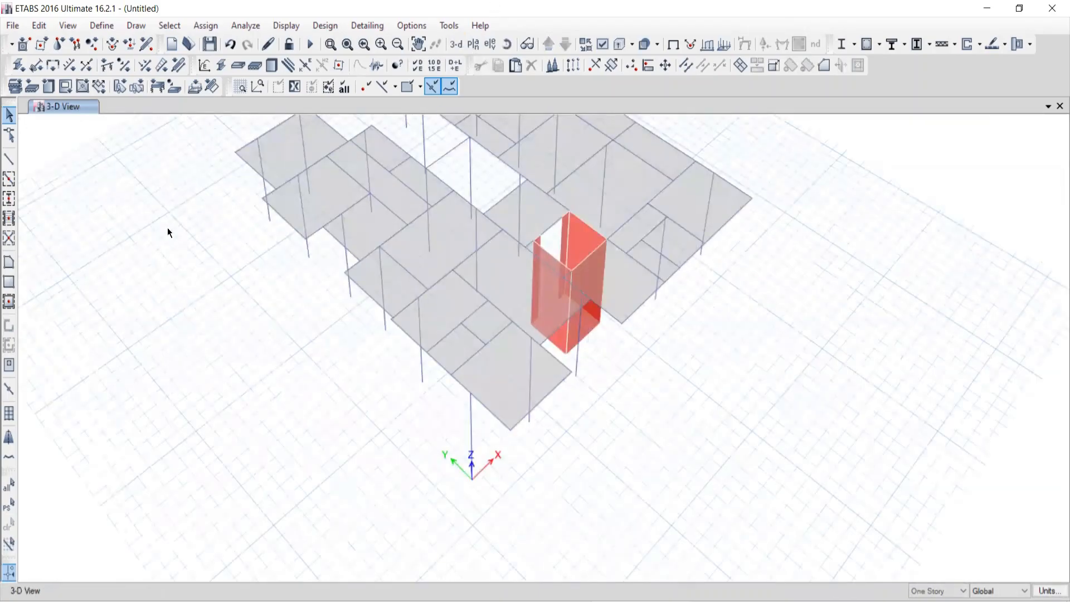
# Show all objects and select everything on the 1ST story using selection by stories
pyautogui.rightClick(168, 227)
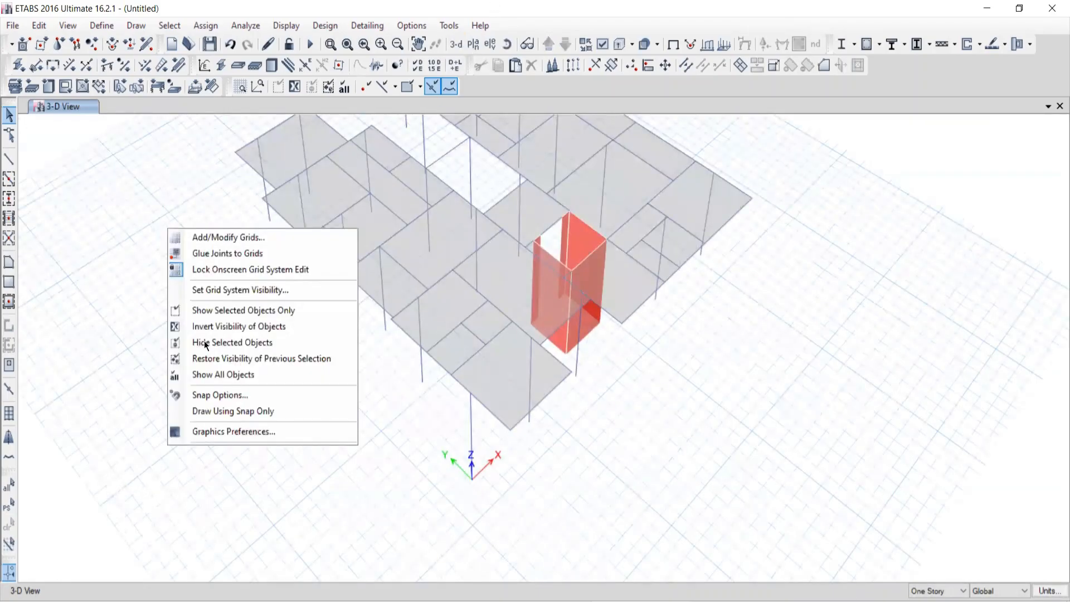
pyautogui.click(208, 375)
pyautogui.click(170, 26)
pyautogui.moveTo(192, 43)
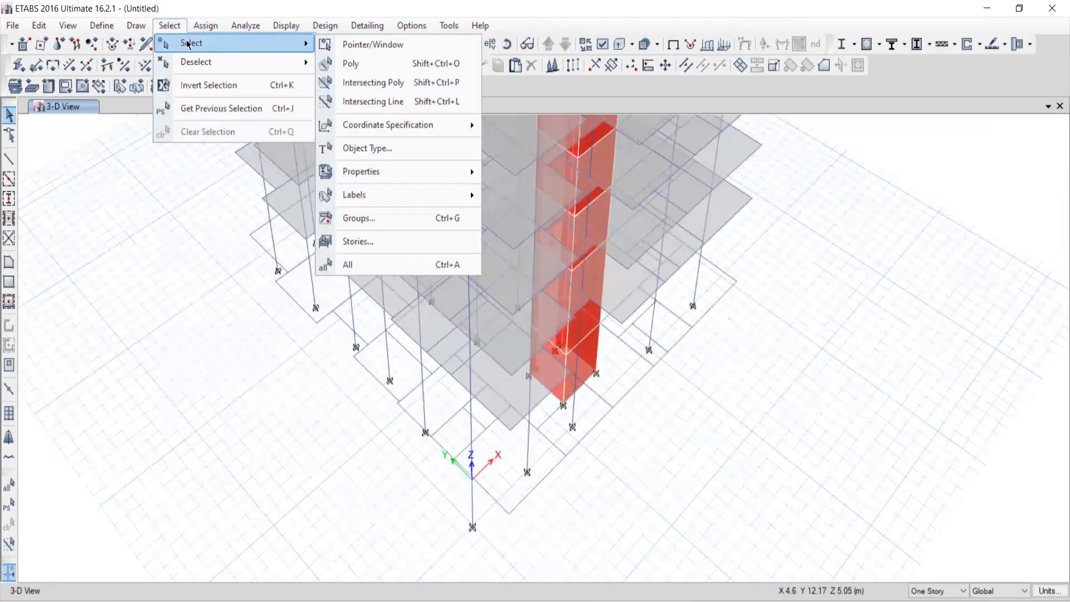
pyautogui.click(366, 243)
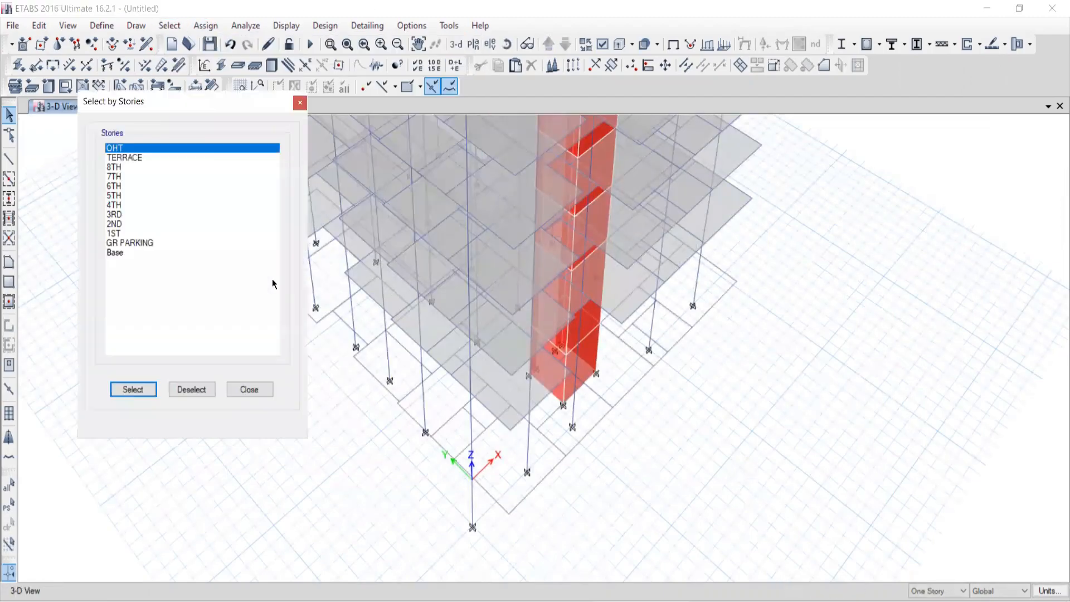
pyautogui.click(114, 235)
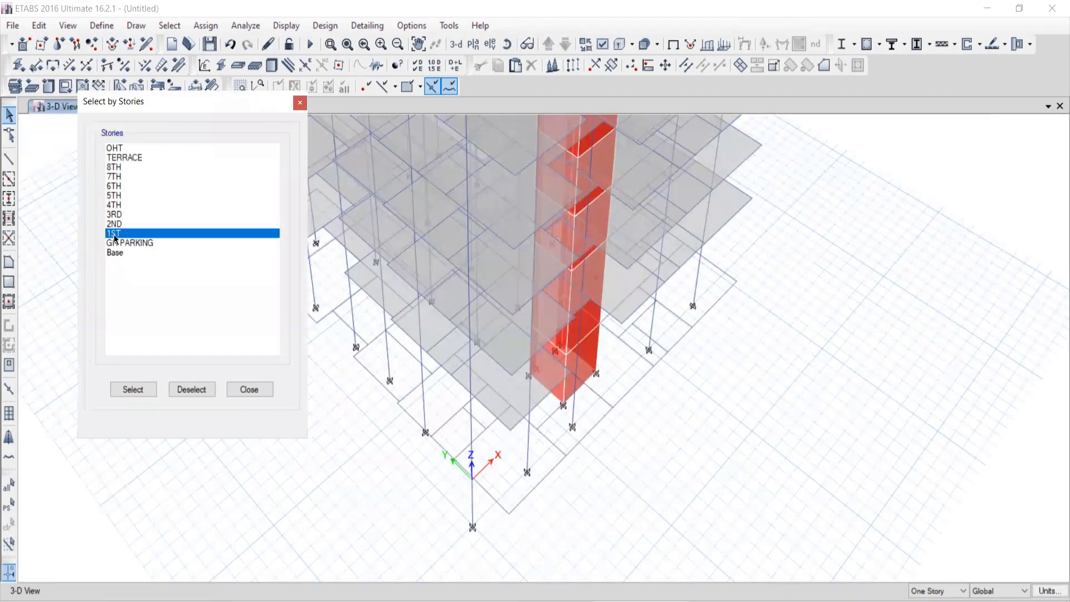
pyautogui.click(130, 389)
pyautogui.click(245, 389)
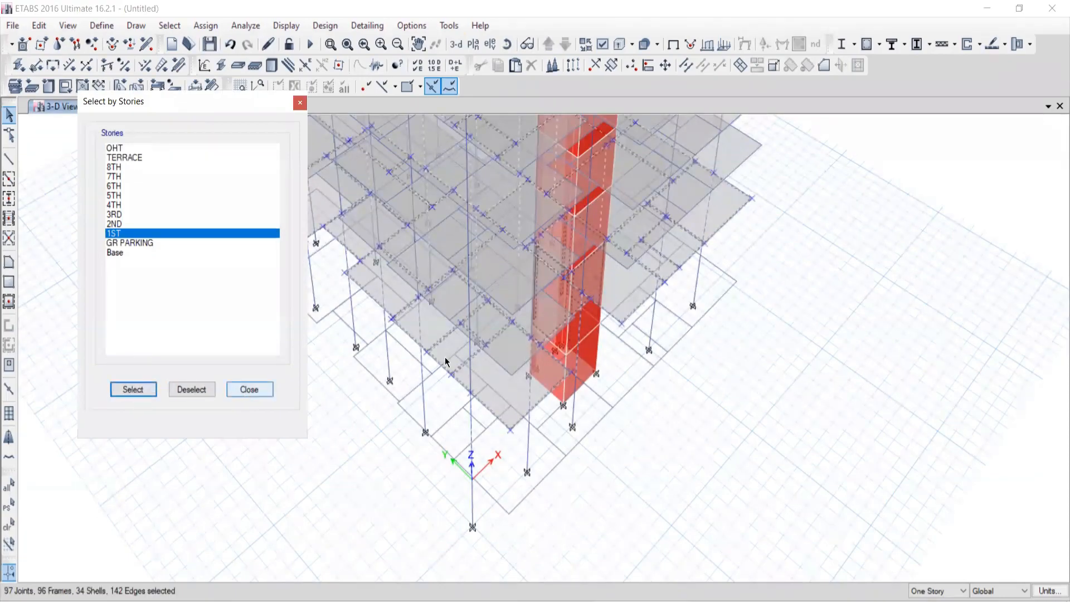
# Isolate the 1ST story objects selected by story in the 3-D view
pyautogui.scroll(-3, 612, 287)
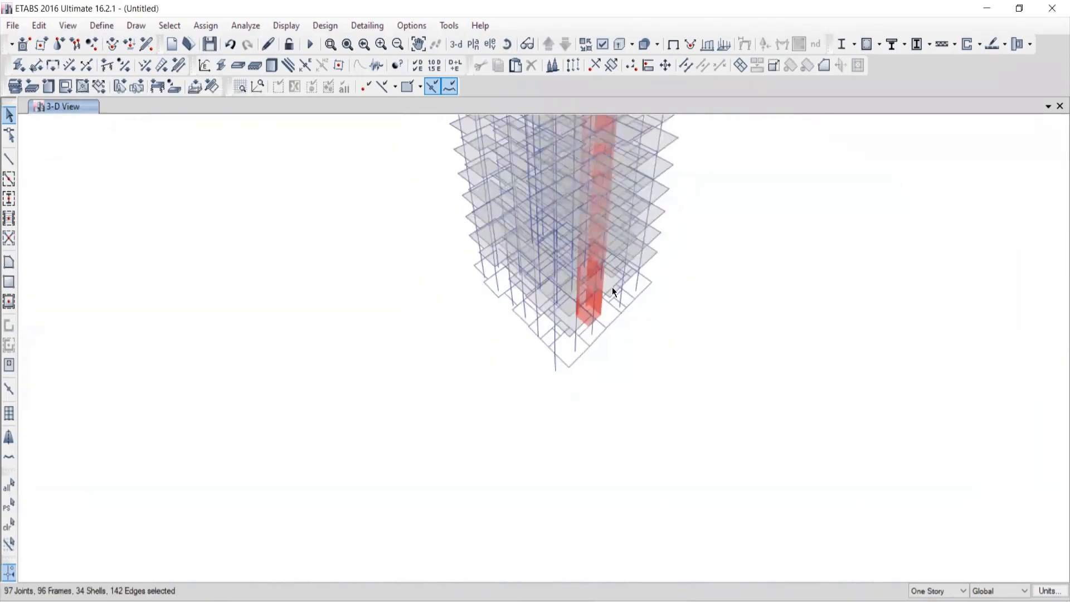
pyautogui.rightClick(150, 231)
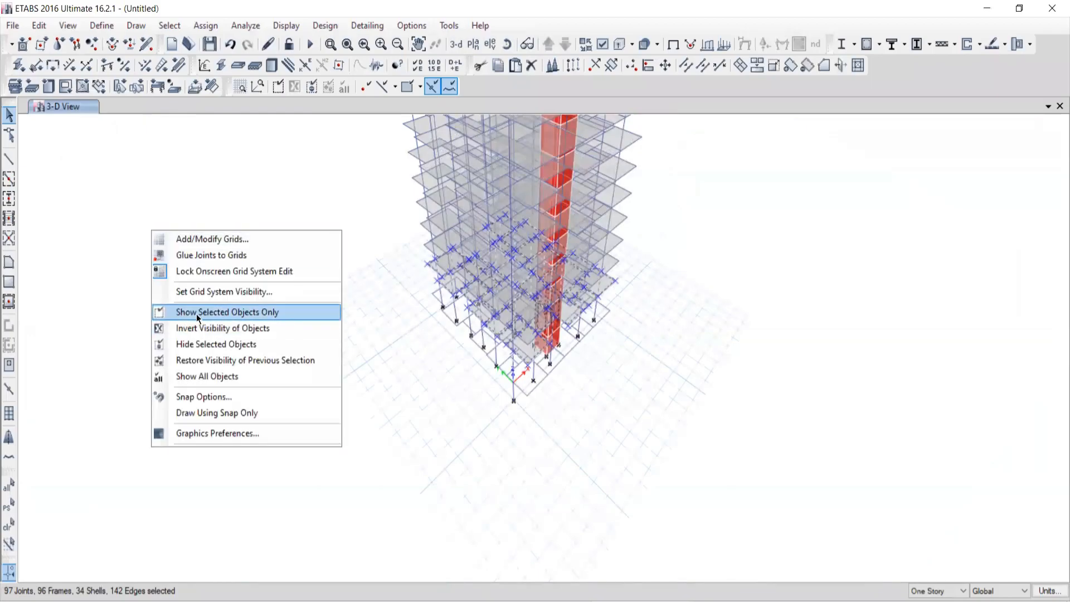
pyautogui.click(191, 315)
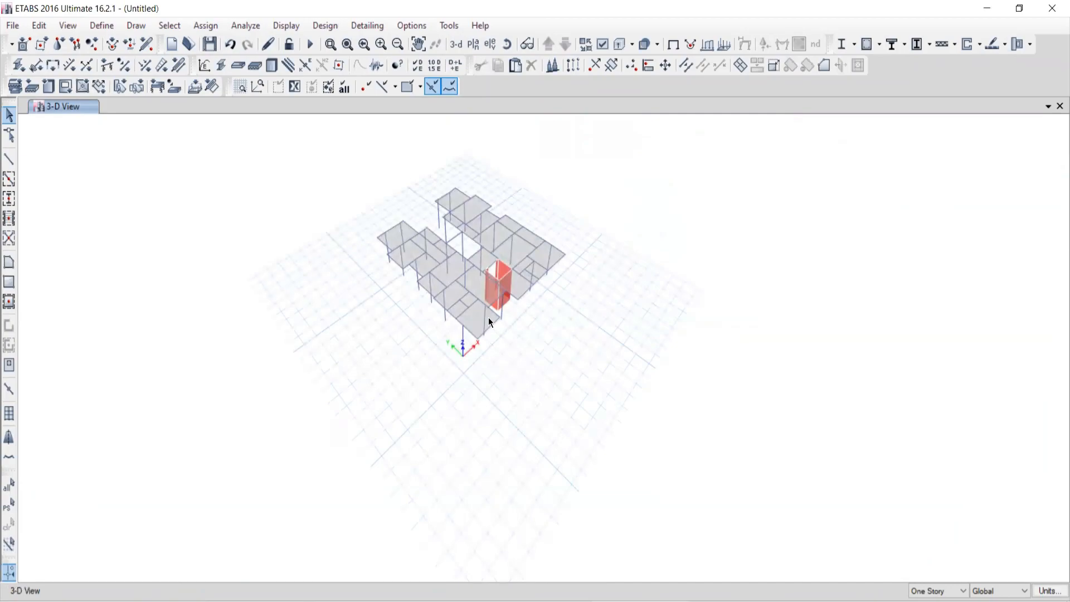
pyautogui.click(165, 25)
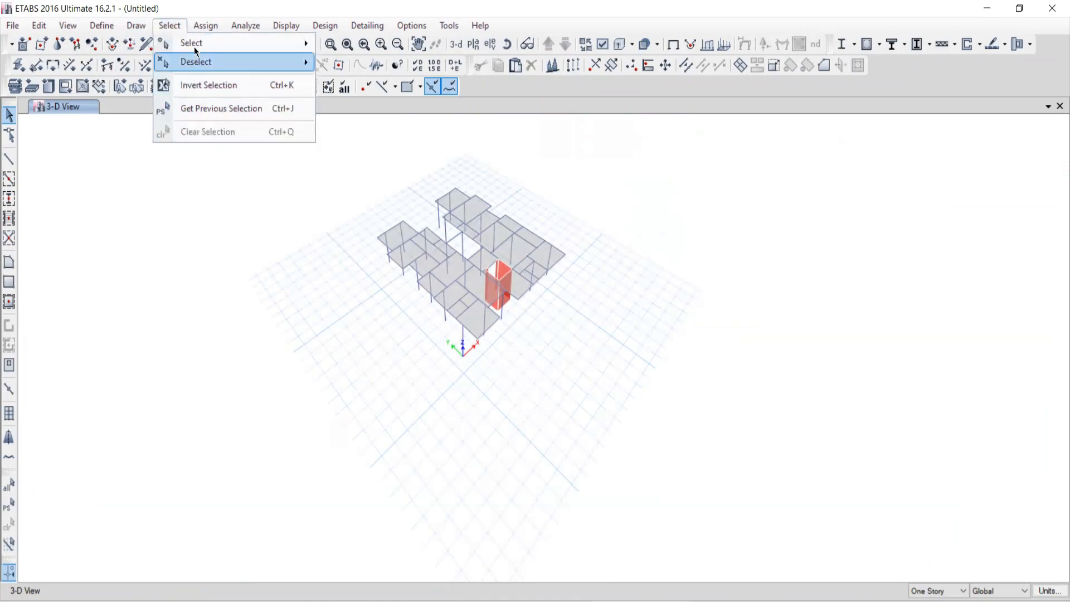
pyautogui.moveTo(196, 46)
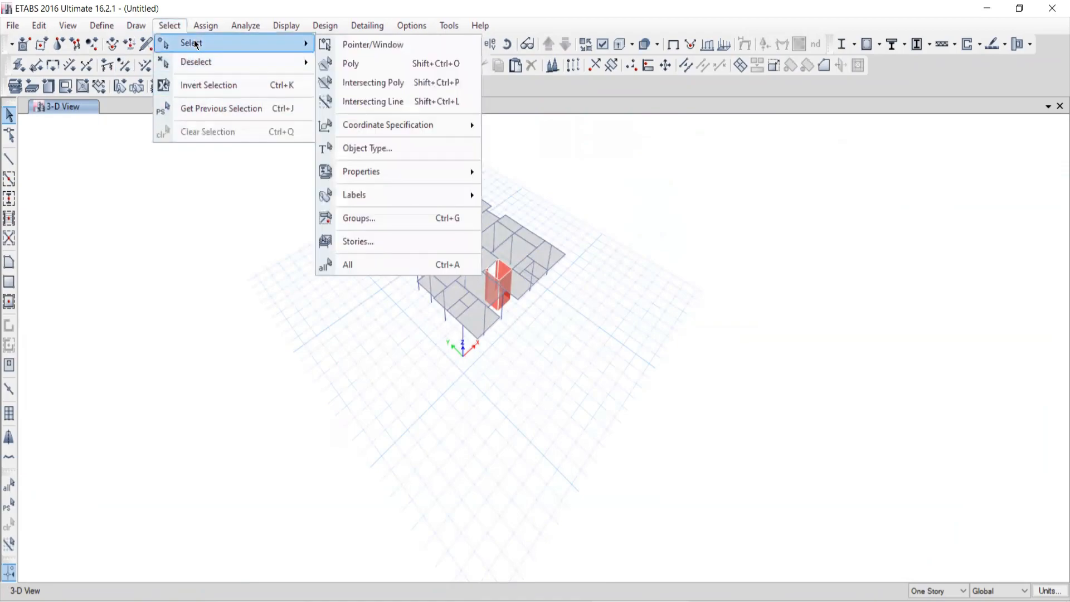
pyautogui.click(544, 14)
# Open the 5TH story plan view and show all objects, with the whole plan in view
pyautogui.click(472, 44)
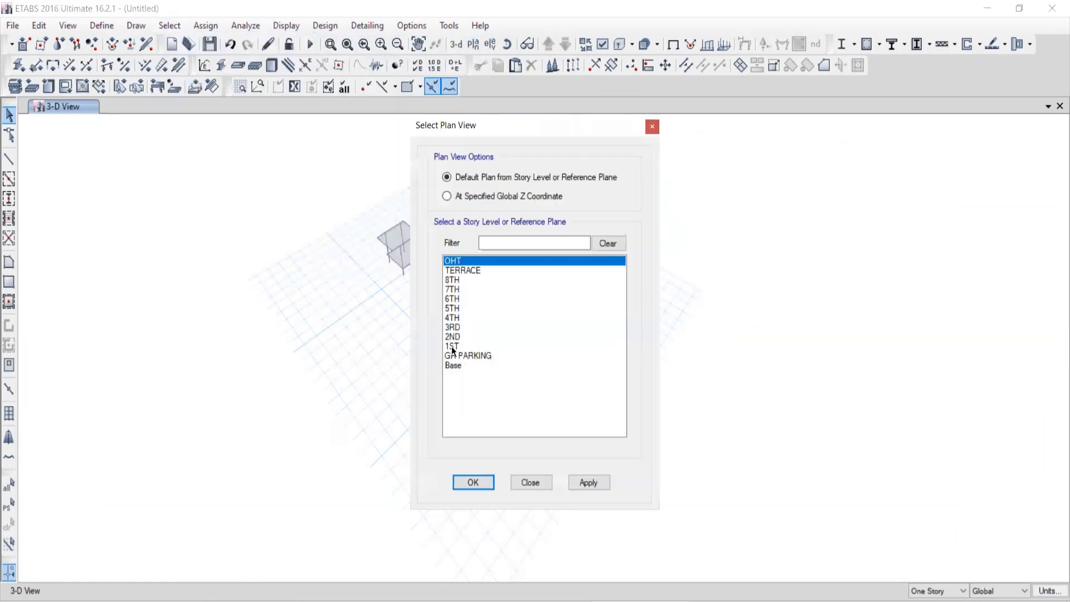
pyautogui.click(453, 308)
pyautogui.click(594, 488)
pyautogui.click(537, 483)
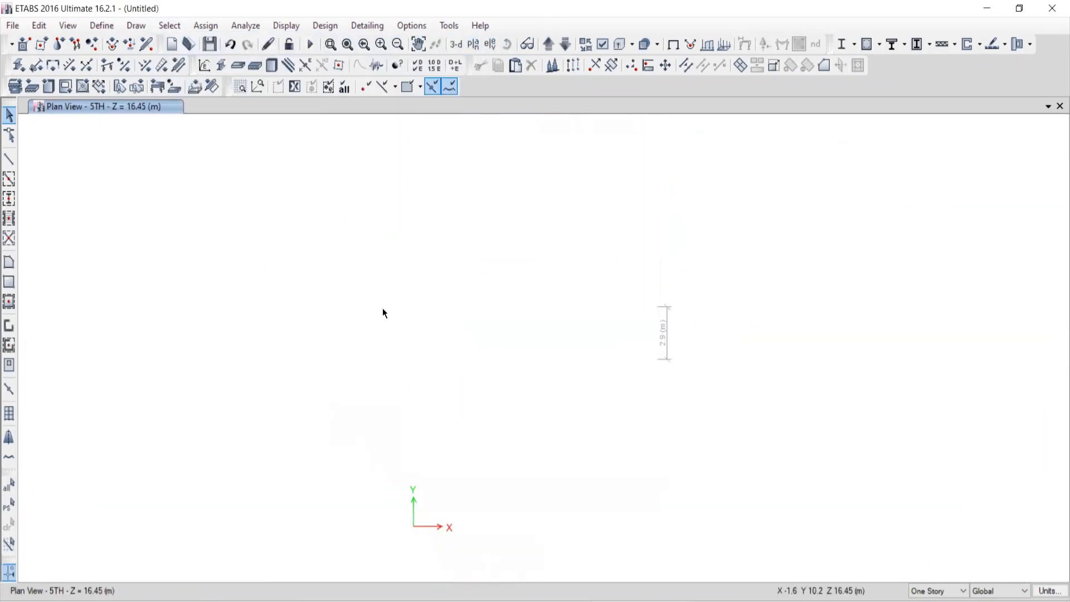
pyautogui.rightClick(270, 273)
pyautogui.click(316, 419)
pyautogui.moveTo(630, 396); pyautogui.dragTo(552, 266, button='middle')
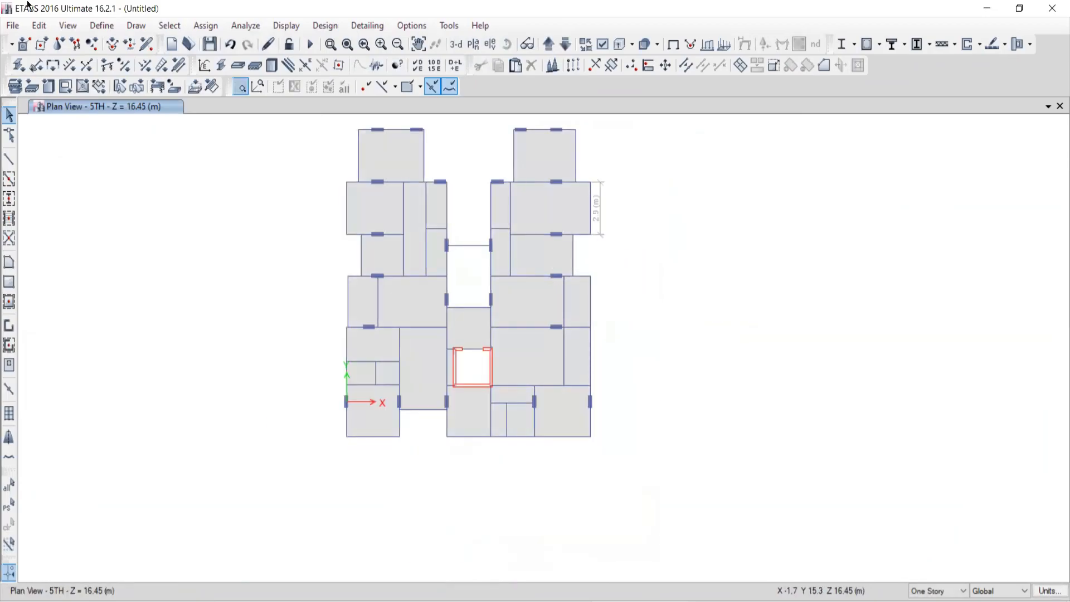
# Review the list of defined frame section properties and return to the 3-D view
pyautogui.click(102, 26)
pyautogui.moveTo(121, 66)
pyautogui.click(357, 69)
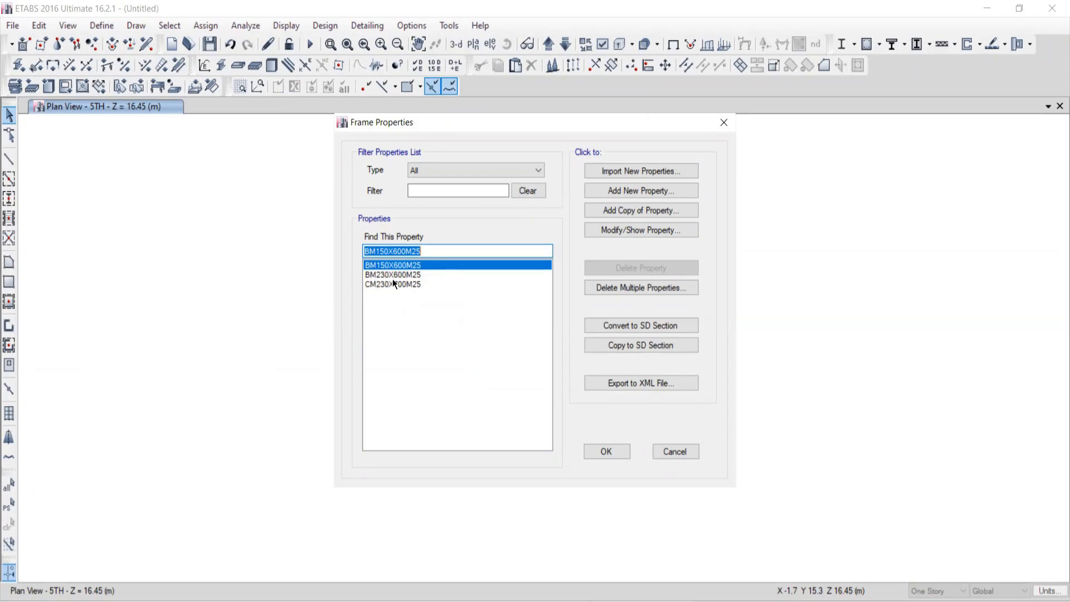
pyautogui.click(674, 454)
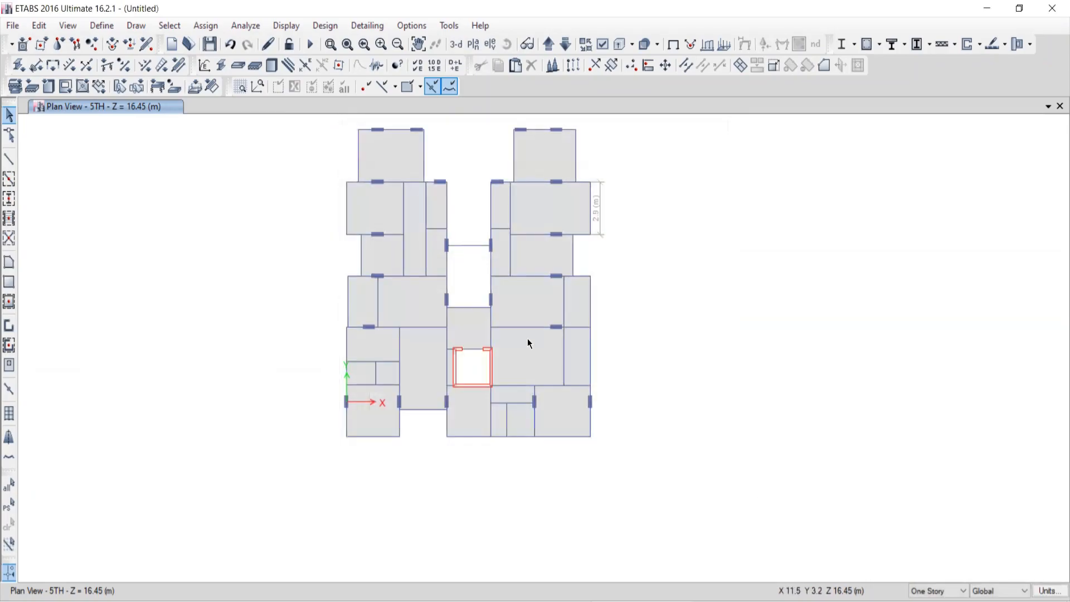
pyautogui.moveTo(488, 290); pyautogui.dragTo(527, 324, button='middle')
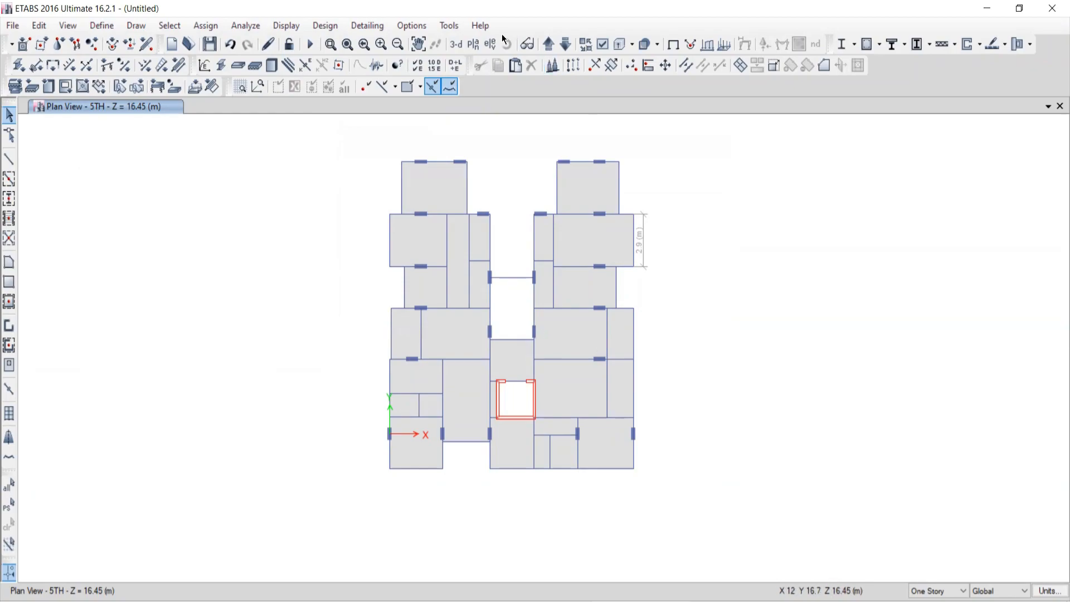
pyautogui.click(456, 45)
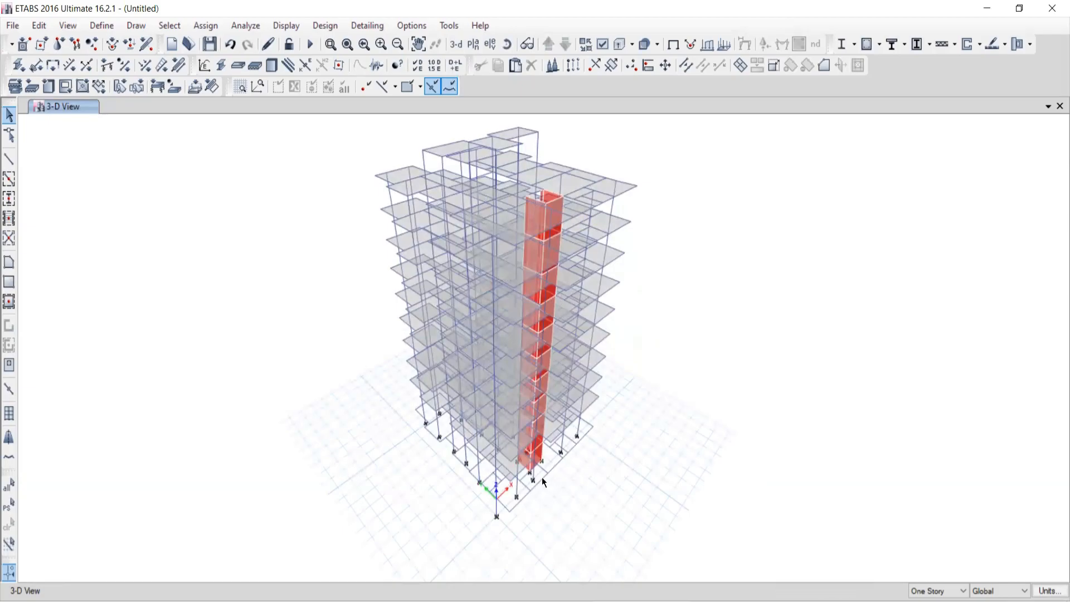
# Write the beam size 150x600 freehand on screen beside the building model and underline it twice
pyautogui.hotkey('ctrl', 'shift', '3')
pyautogui.moveTo(718, 199); pyautogui.dragTo(715, 238)
pyautogui.moveTo(733, 204)
pyautogui.mouseDown()
pyautogui.moveTo(724, 225)
pyautogui.moveTo(756, 200)
pyautogui.moveTo(752, 219)
pyautogui.moveTo(767, 208)
pyautogui.mouseUp()
pyautogui.moveTo(808, 206); pyautogui.dragTo(825, 243)
pyautogui.click(857, 180)
pyautogui.moveTo(823, 208)
pyautogui.mouseDown()
pyautogui.moveTo(809, 237)
pyautogui.moveTo(844, 212)
pyautogui.moveTo(913, 203)
pyautogui.mouseUp()
pyautogui.moveTo(677, 265); pyautogui.dragTo(1014, 257)
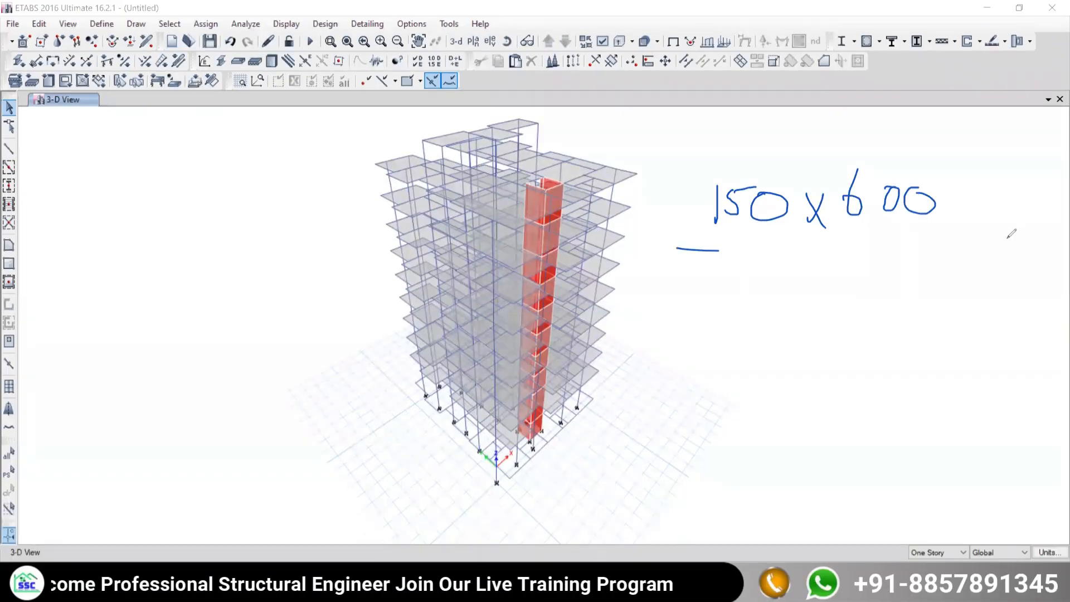
pyautogui.moveTo(720, 267); pyautogui.dragTo(917, 267)
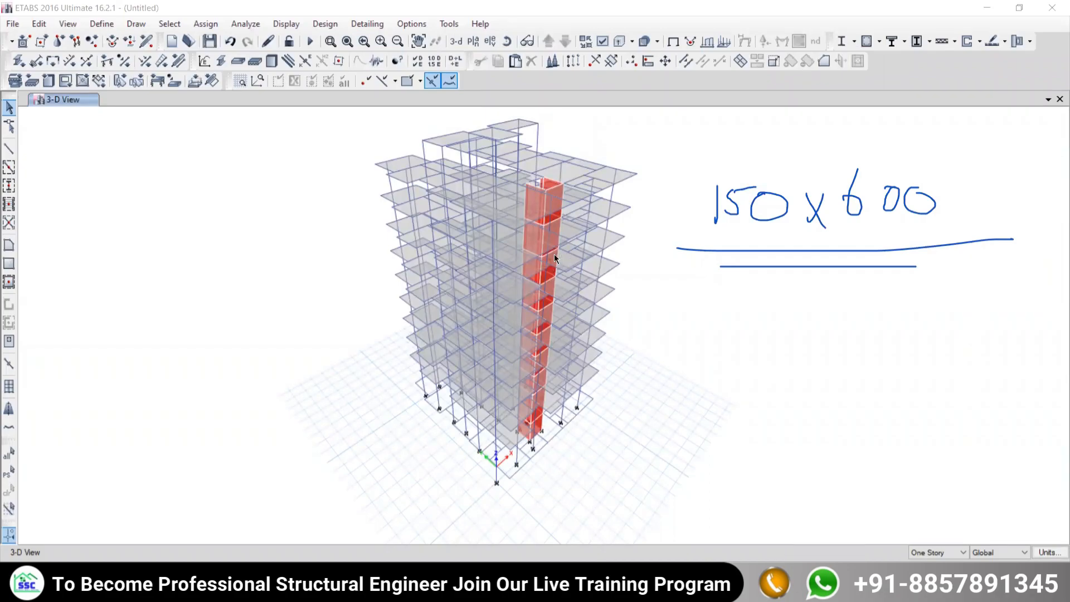
# Select all frames that have the section property BM150X600M25
pyautogui.click(170, 24)
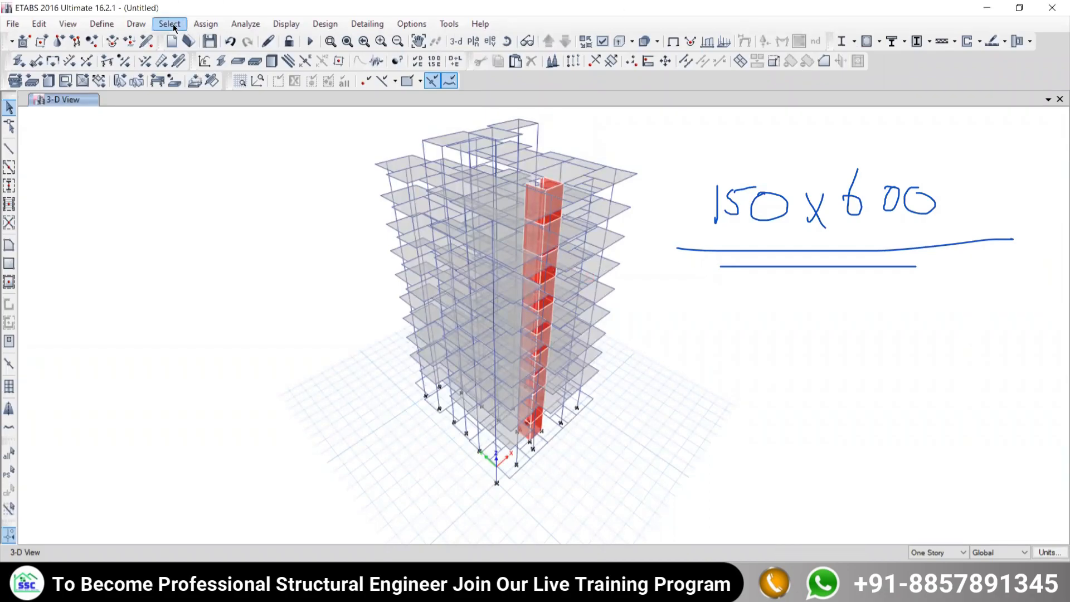
pyautogui.moveTo(174, 41)
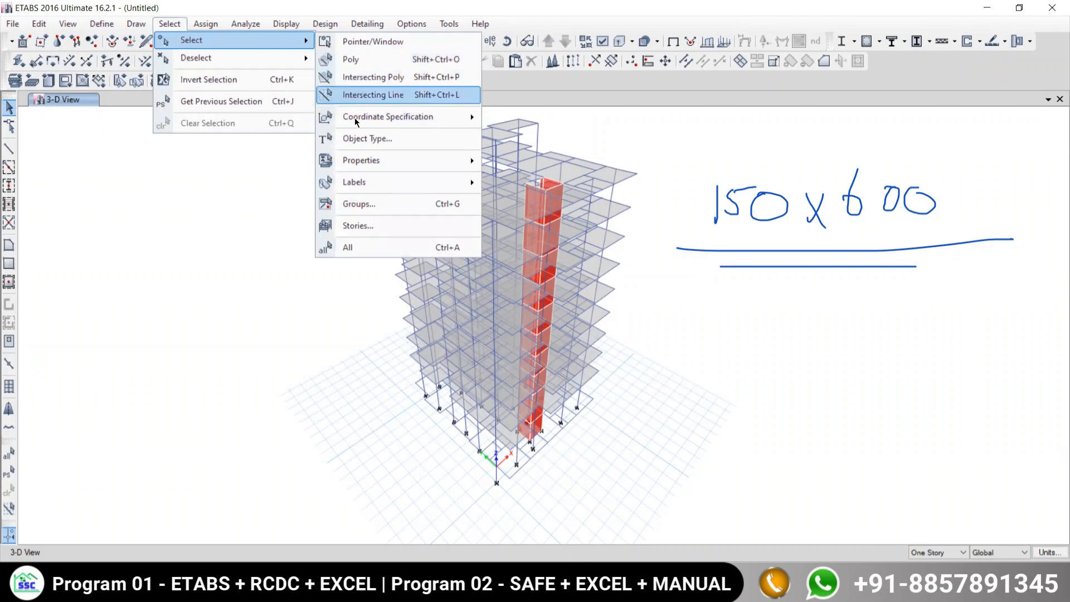
pyautogui.moveTo(354, 166)
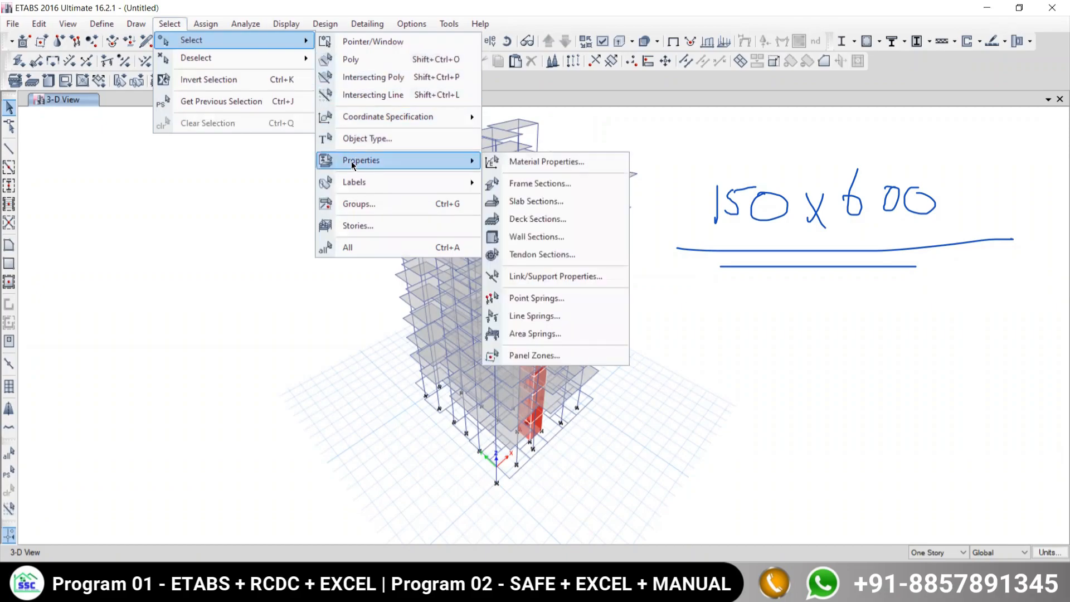
pyautogui.click(508, 184)
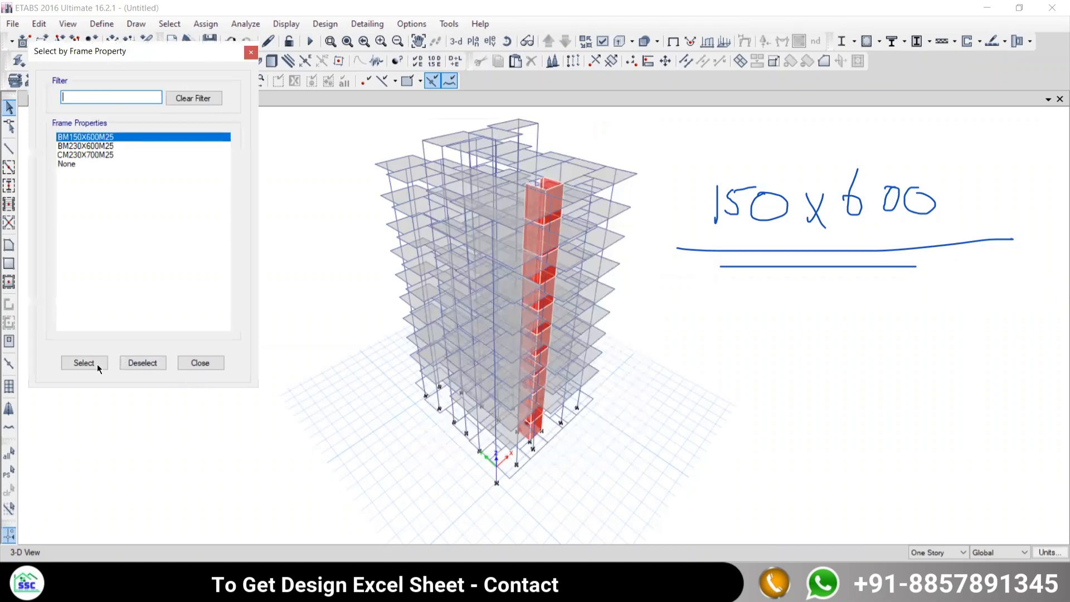
pyautogui.click(87, 362)
pyautogui.click(199, 363)
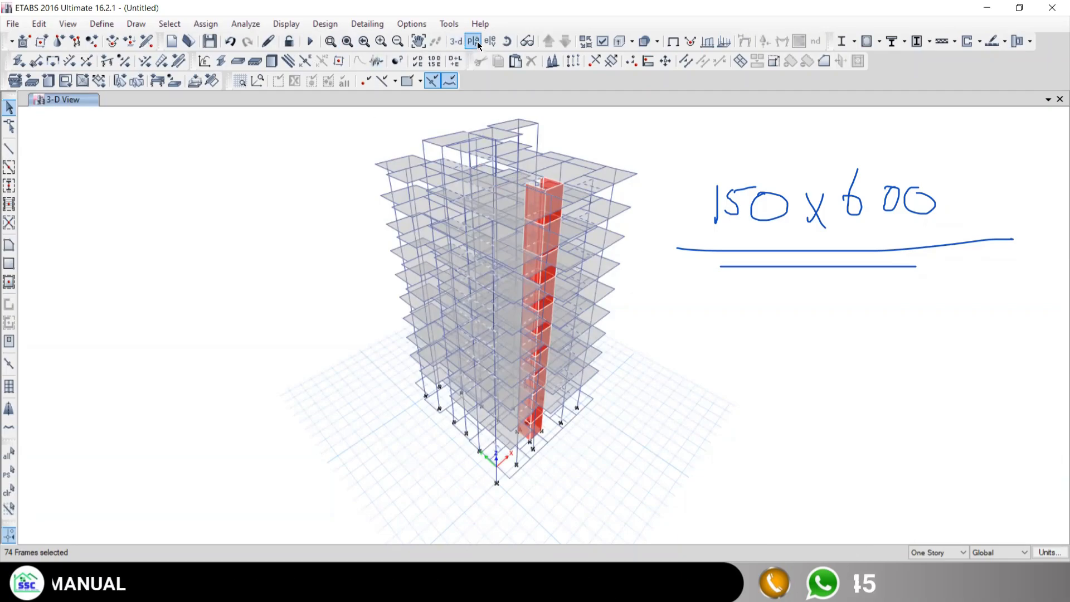
# Review the list of defined slab section properties
pyautogui.click(101, 24)
pyautogui.moveTo(262, 62)
pyautogui.click(315, 104)
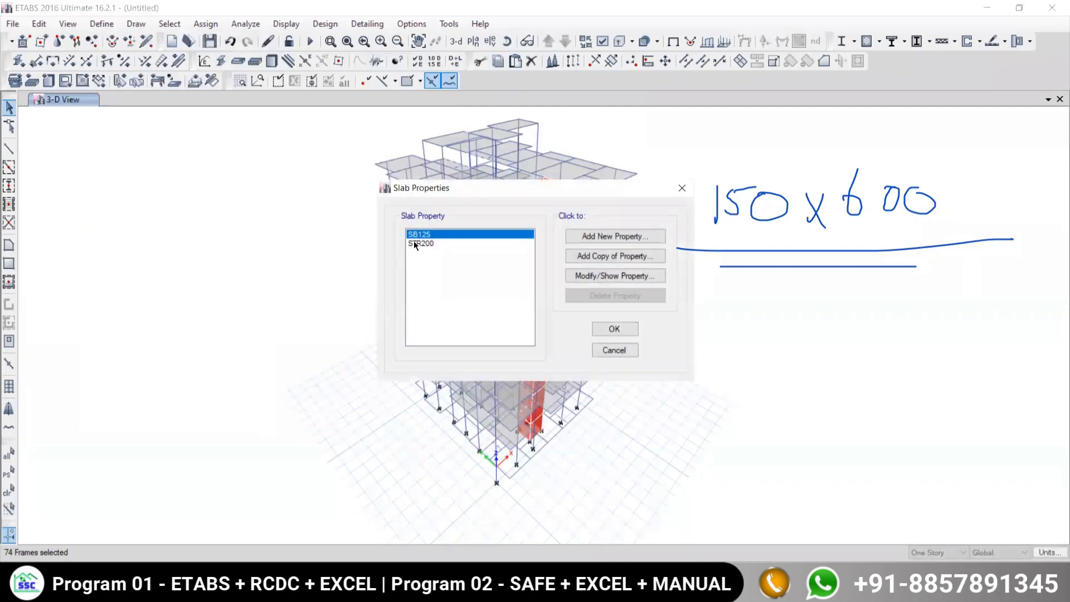
pyautogui.click(607, 348)
# Clear the frame selection and select slabs by the slab section property STR200
pyautogui.click(9, 490)
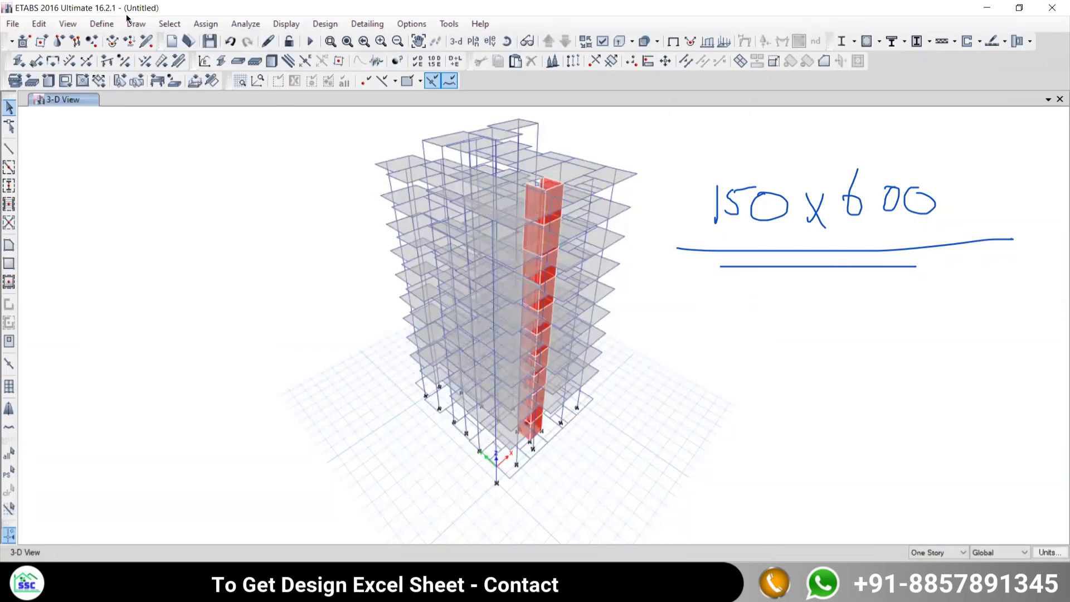
pyautogui.click(169, 23)
pyautogui.moveTo(183, 40)
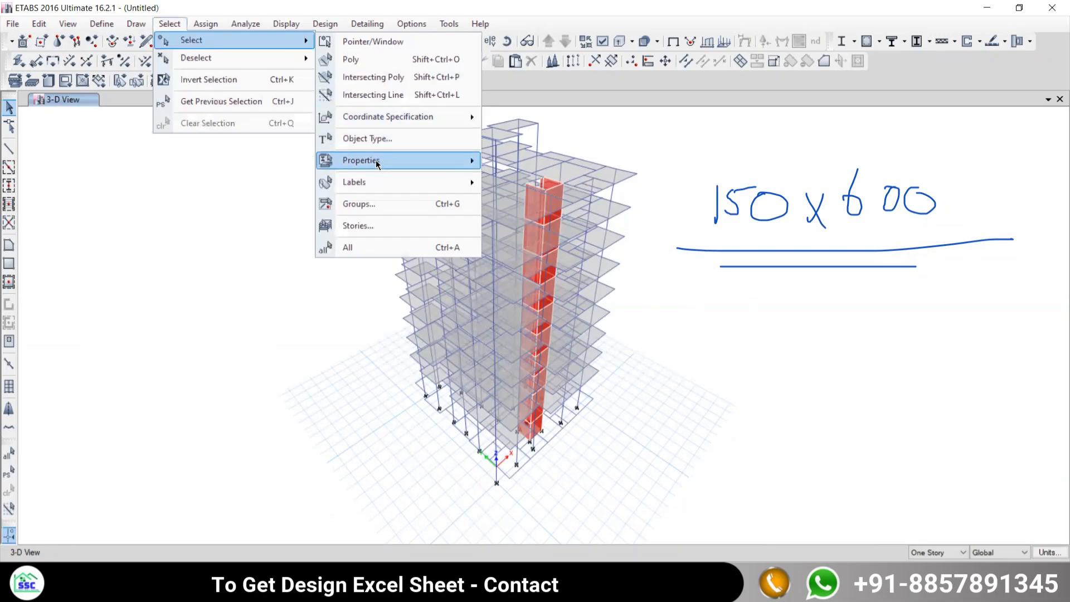
pyautogui.moveTo(350, 163)
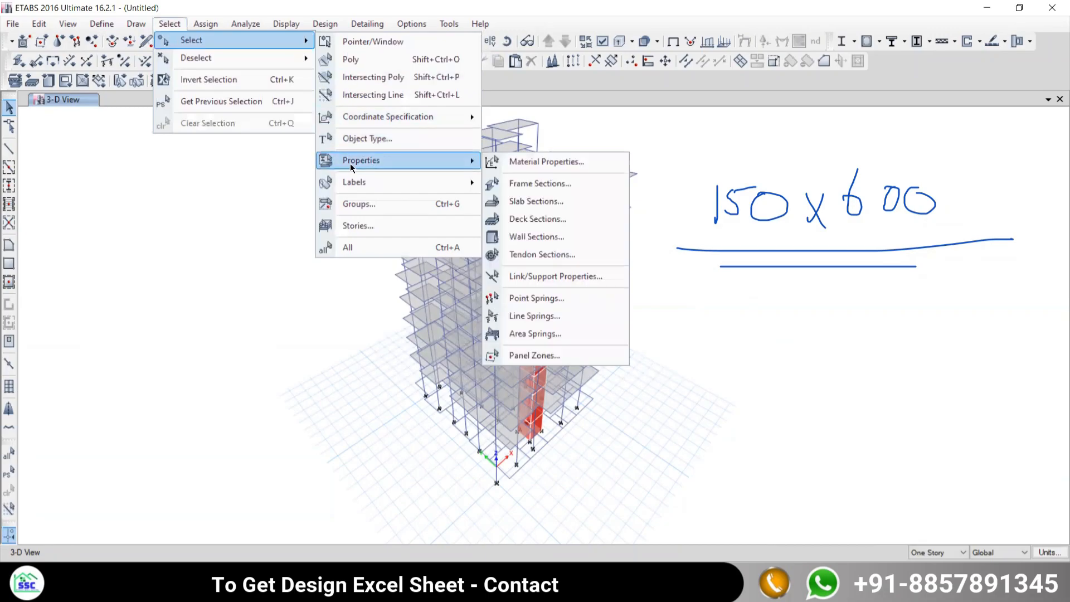
pyautogui.click(528, 202)
pyautogui.click(456, 201)
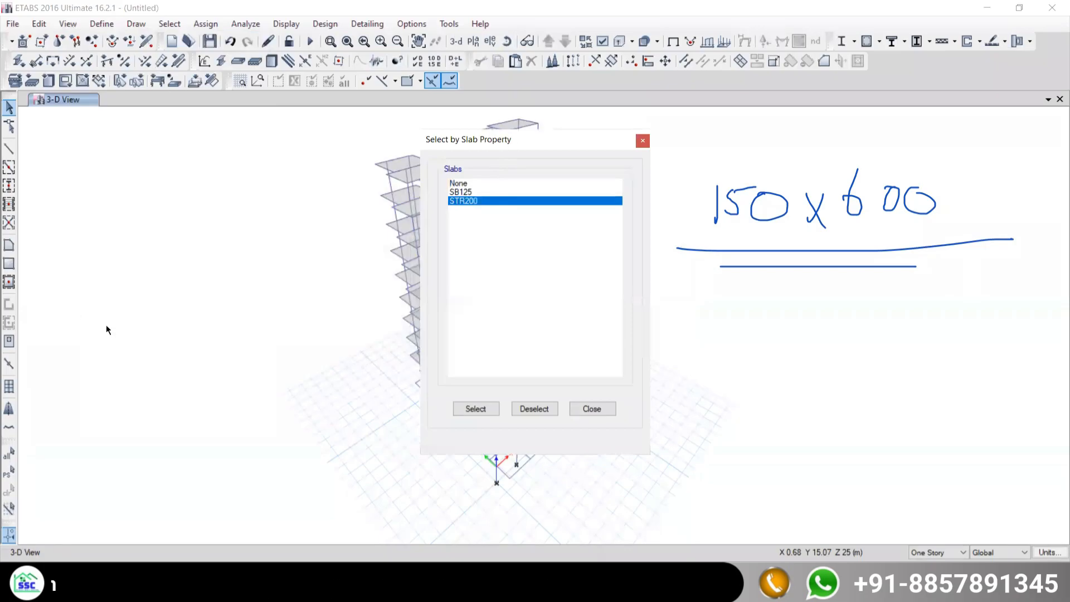
pyautogui.click(117, 335)
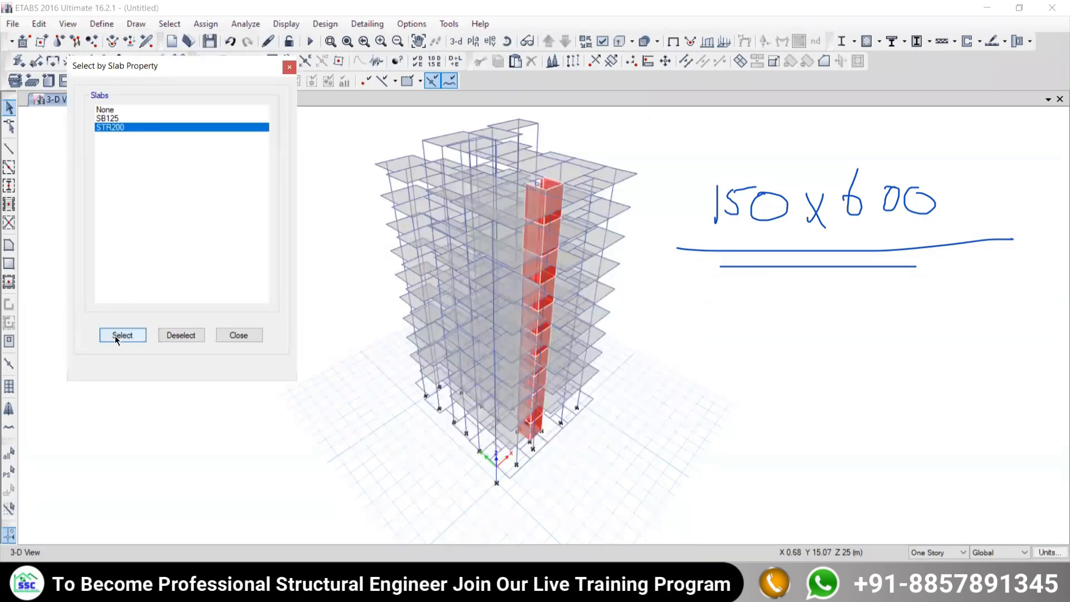
# Select all slabs that have the section property SB125
pyautogui.click(114, 130)
pyautogui.click(107, 119)
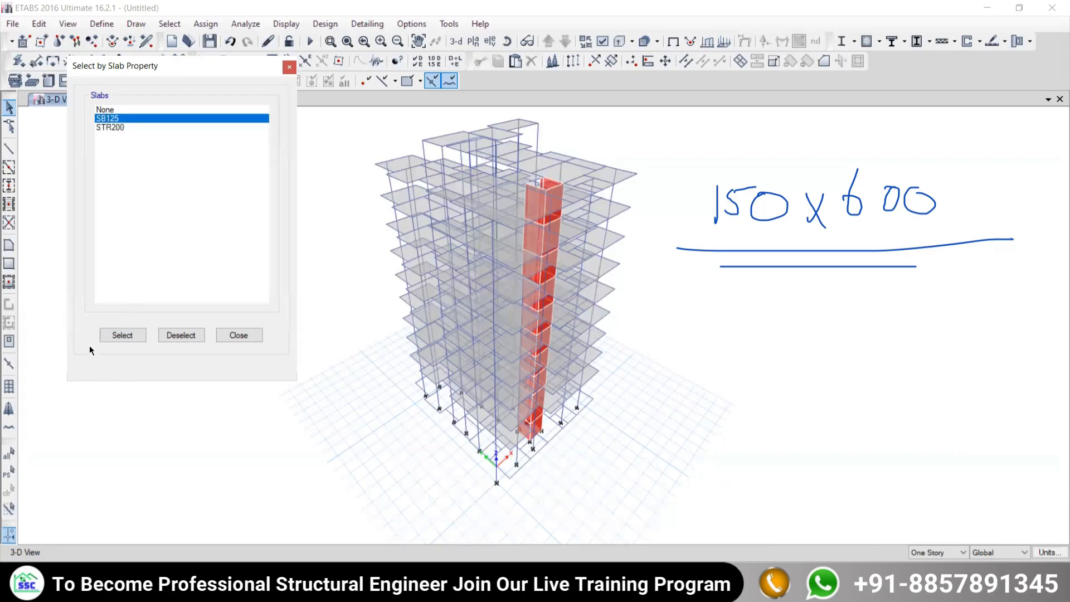
pyautogui.click(119, 335)
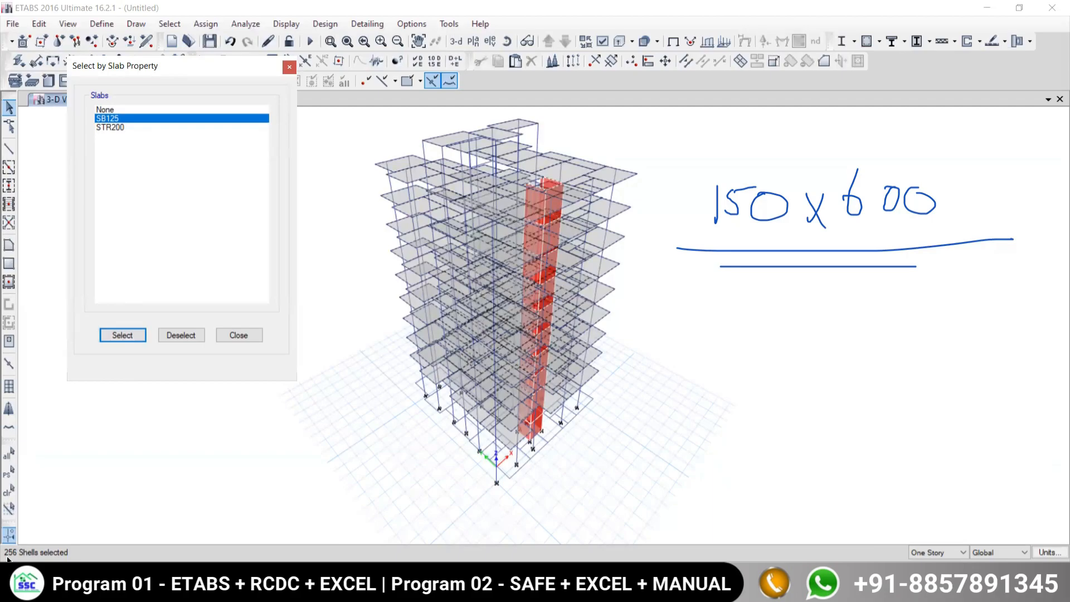
pyautogui.click(238, 336)
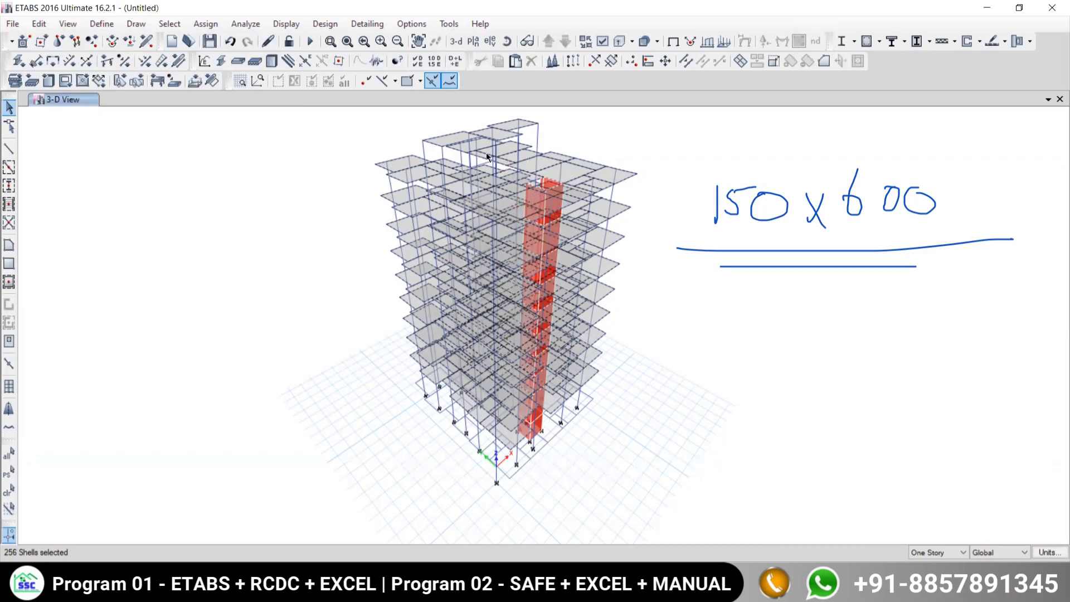
# Open the 5TH story plan view and clear the slab selection
pyautogui.click(156, 25)
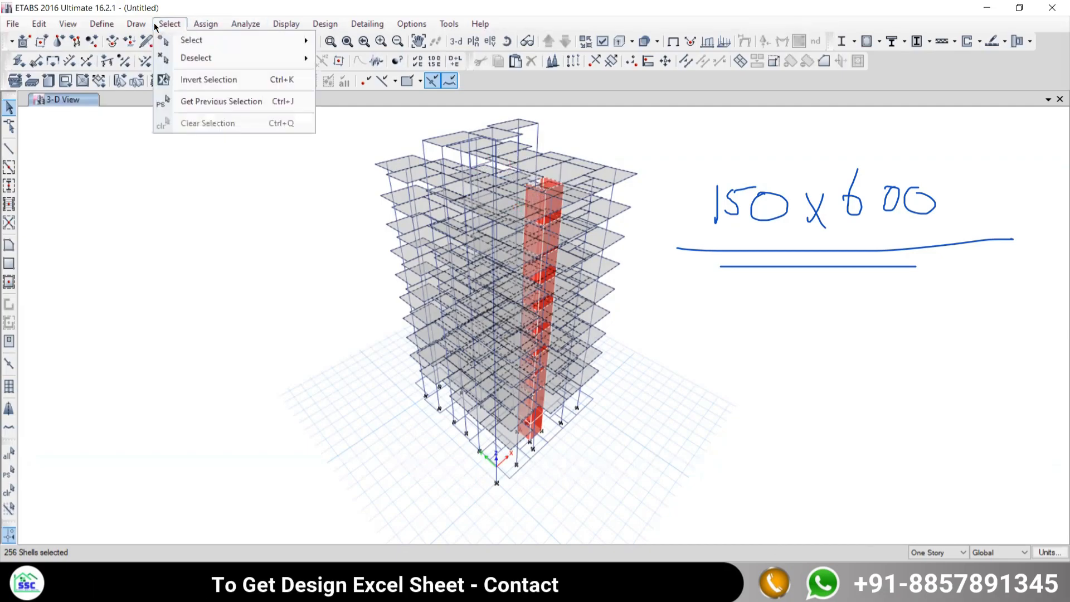
pyautogui.moveTo(184, 40)
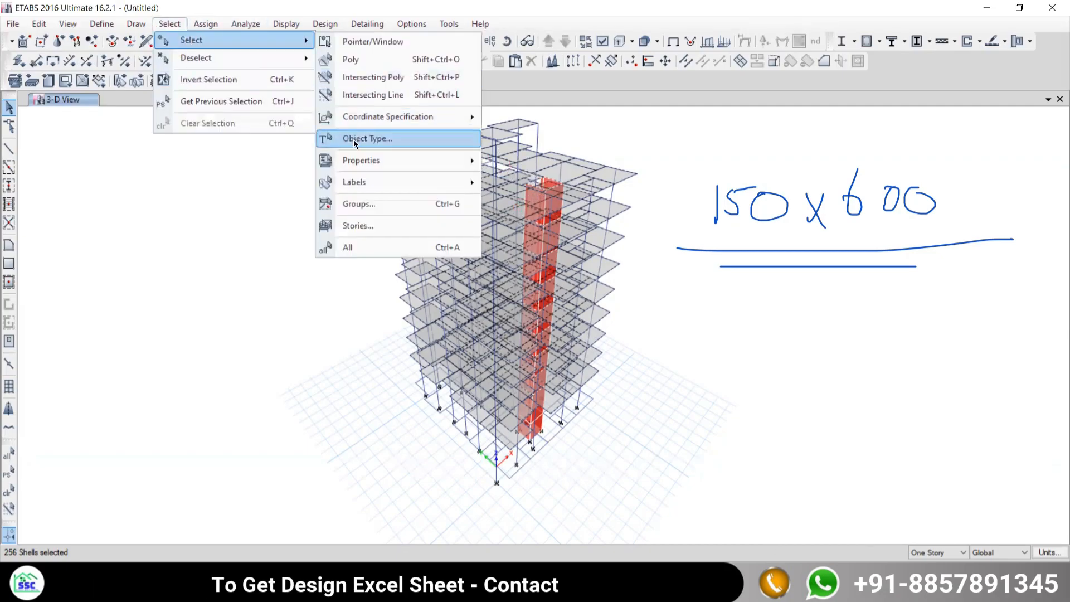
pyautogui.moveTo(359, 189)
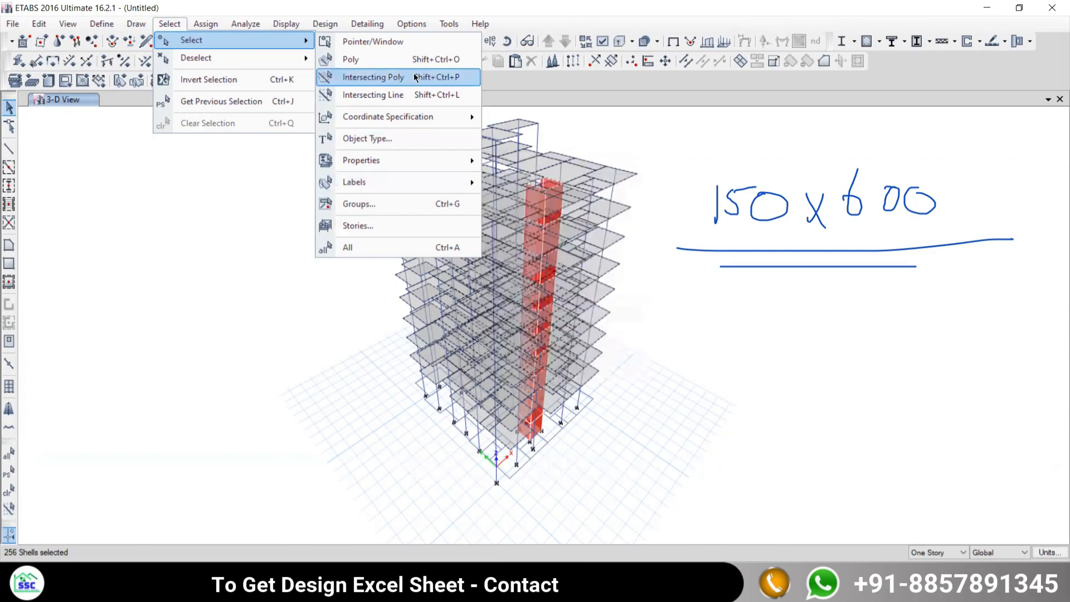
pyautogui.click(373, 77)
pyautogui.click(477, 41)
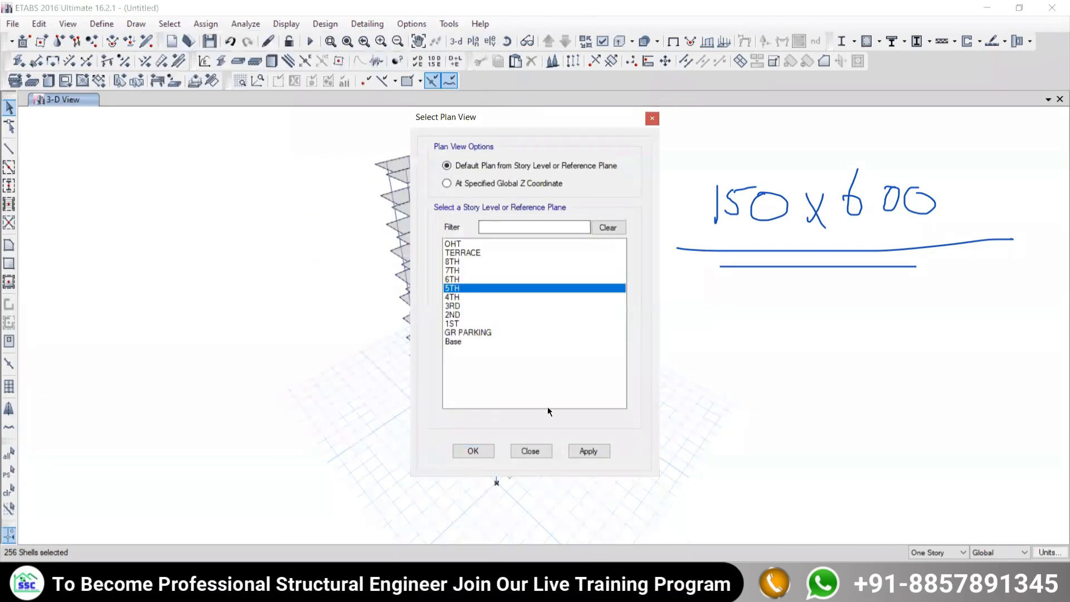
pyautogui.click(585, 451)
pyautogui.click(533, 451)
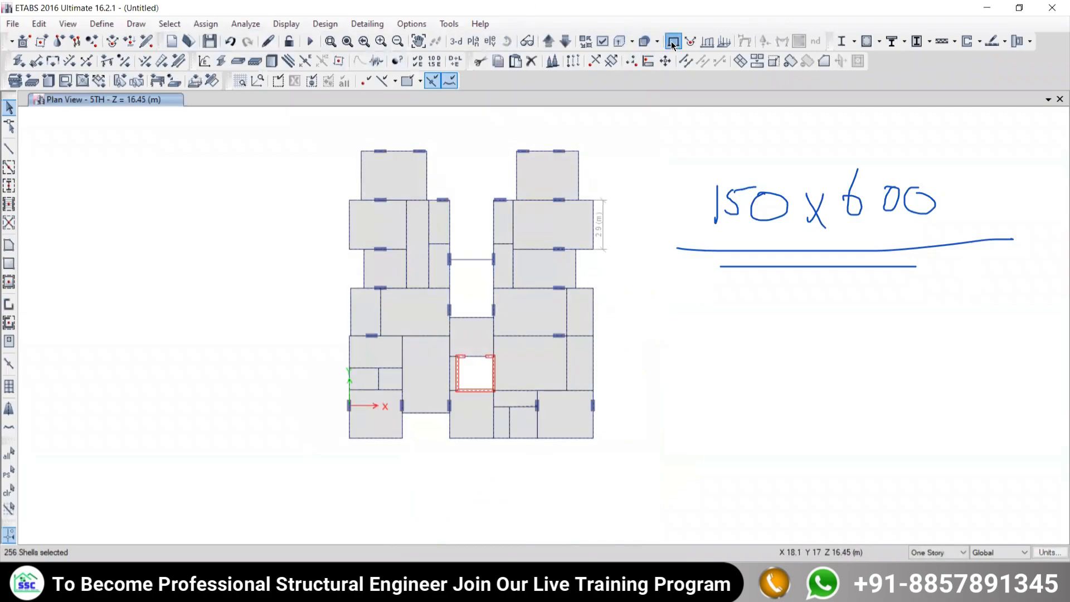
pyautogui.click(17, 489)
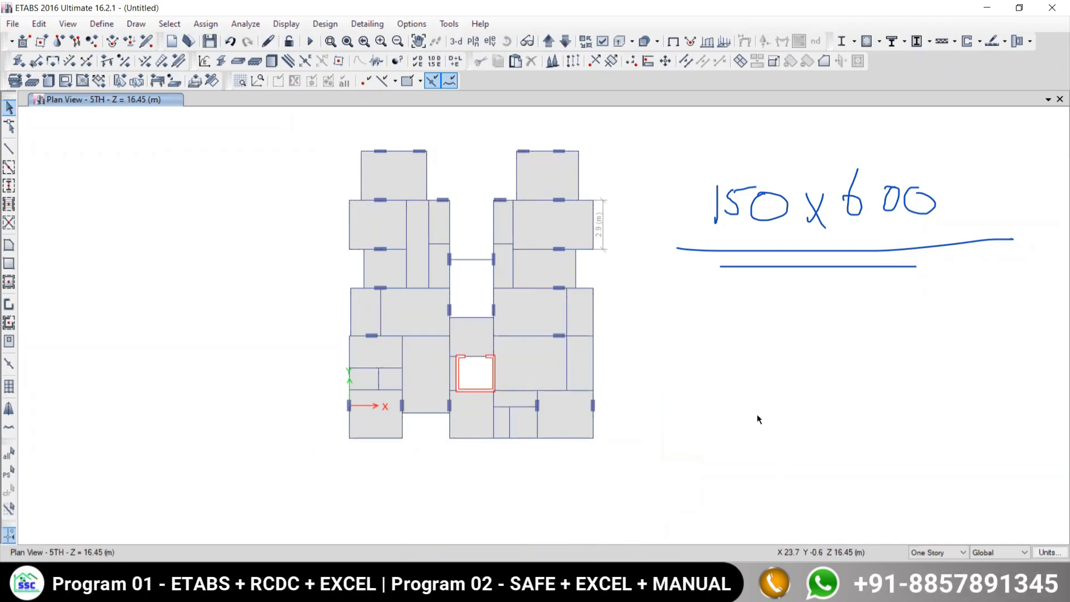
# Turn on the display of frame labels in the 5TH story plan view
pyautogui.moveTo(442, 214); pyautogui.dragTo(444, 232, button='middle')
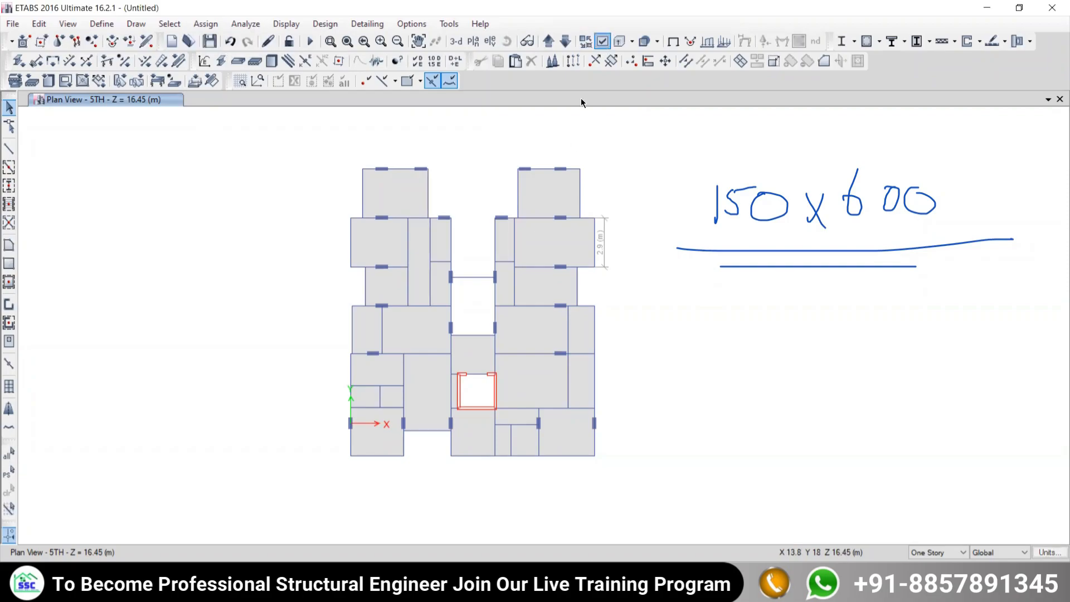
pyautogui.click(603, 41)
pyautogui.click(603, 45)
pyautogui.click(53, 49)
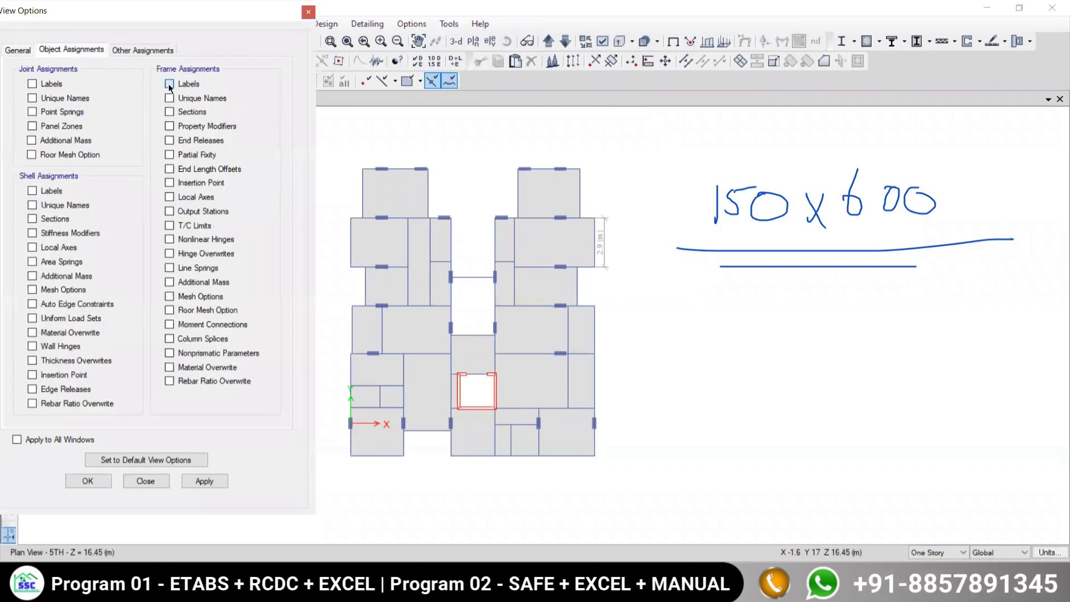
pyautogui.click(189, 481)
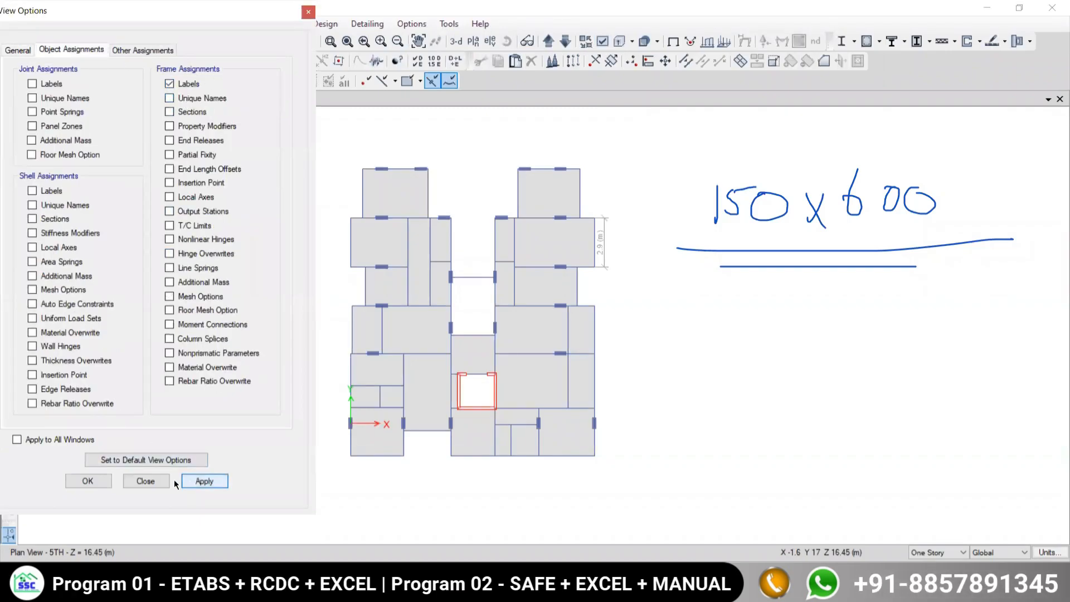
pyautogui.click(145, 481)
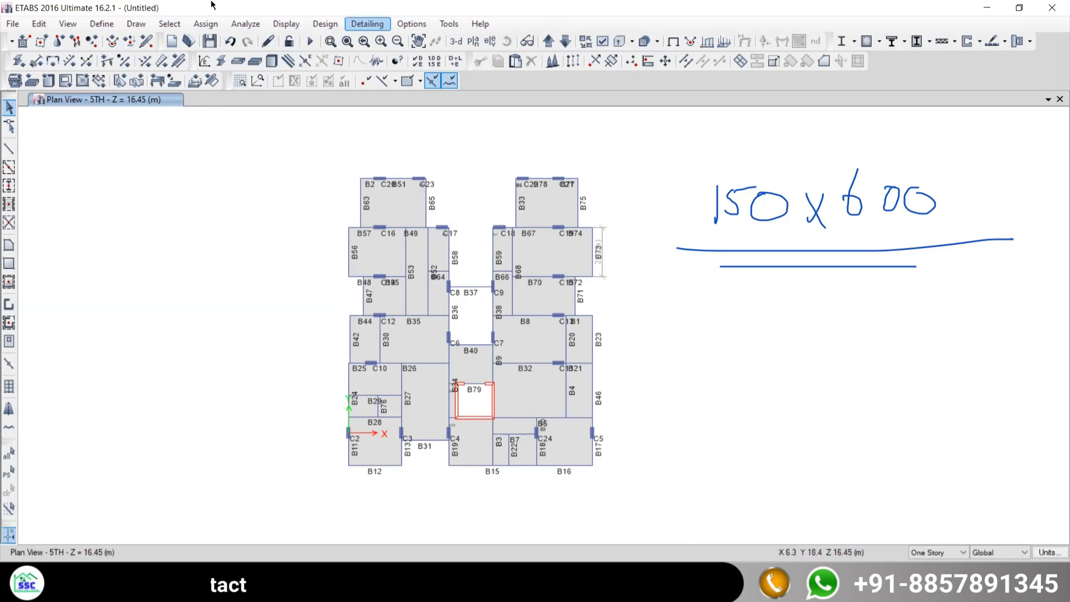
pyautogui.click(167, 24)
pyautogui.moveTo(193, 38)
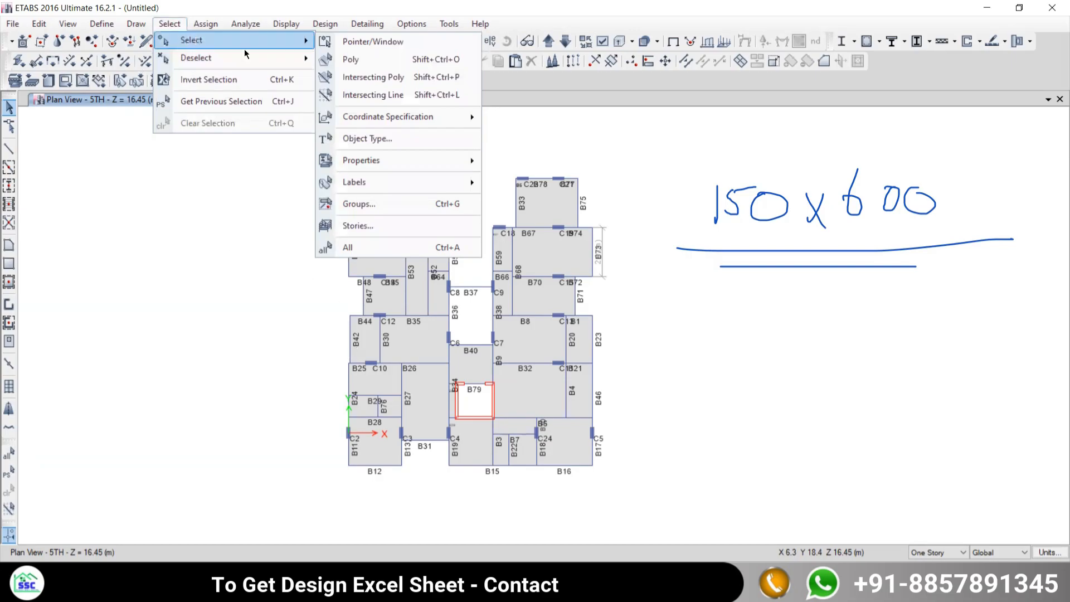
pyautogui.click(582, 226)
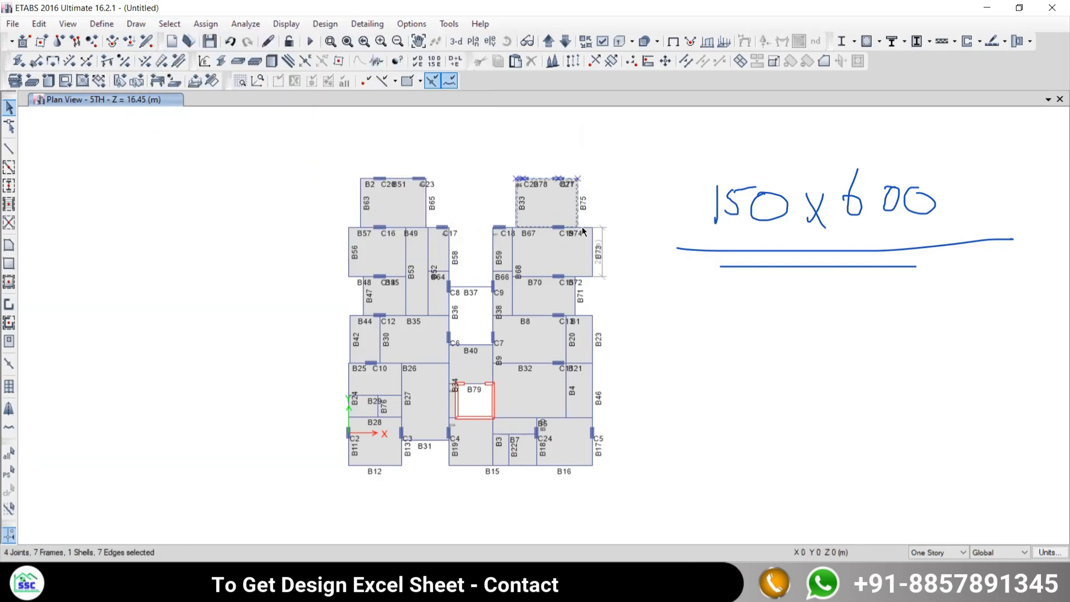
pyautogui.click(8, 490)
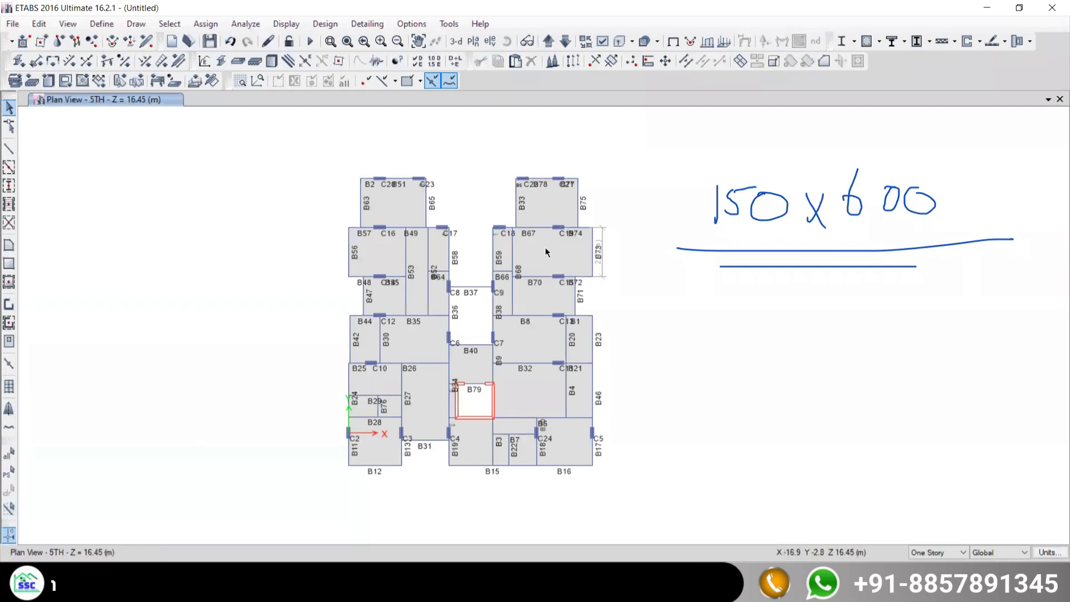
# Examine the frame labels around beam B74 in the upper-right part of the floor plan
pyautogui.scroll(3, 561, 237)
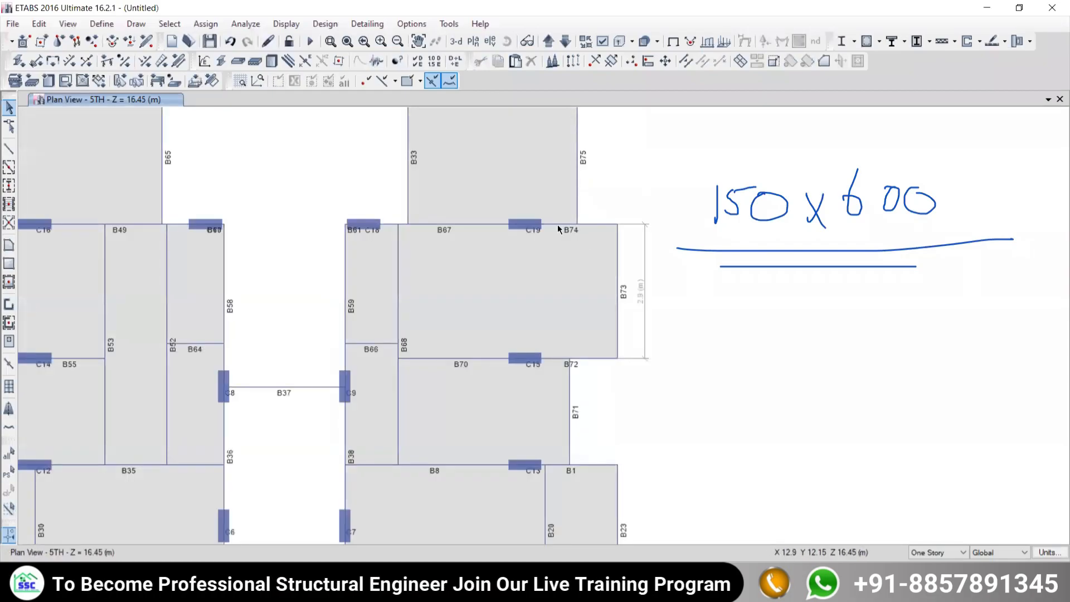
pyautogui.click(559, 223)
pyautogui.click(558, 223)
pyautogui.scroll(-5, 544, 242)
pyautogui.scroll(5, 543, 248)
pyautogui.scroll(-4, 540, 245)
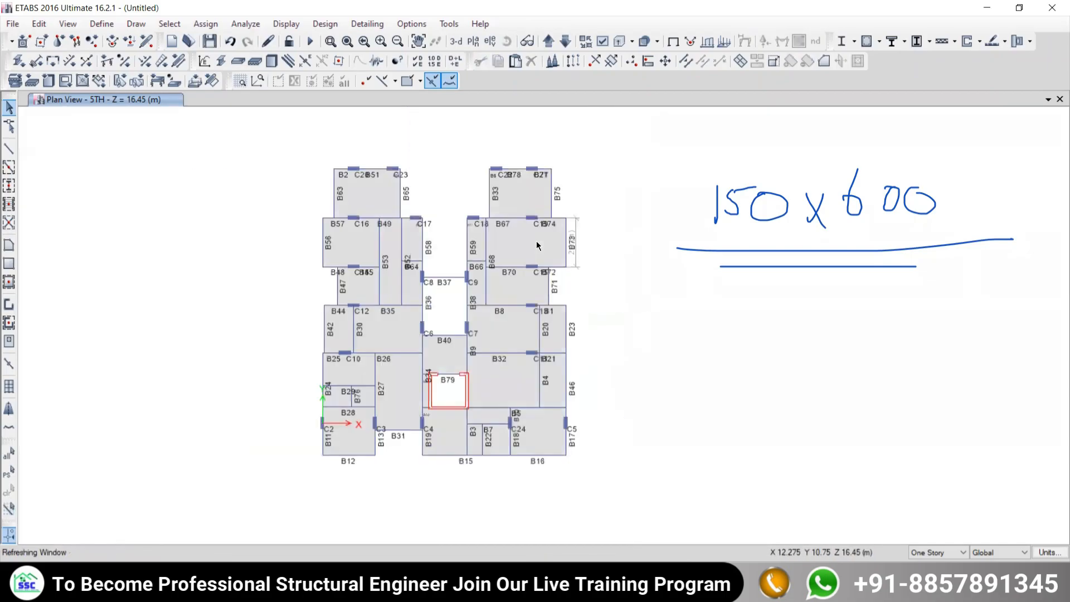
# Select the frames labelled B74 on all stories and show only the selected objects
pyautogui.click(165, 25)
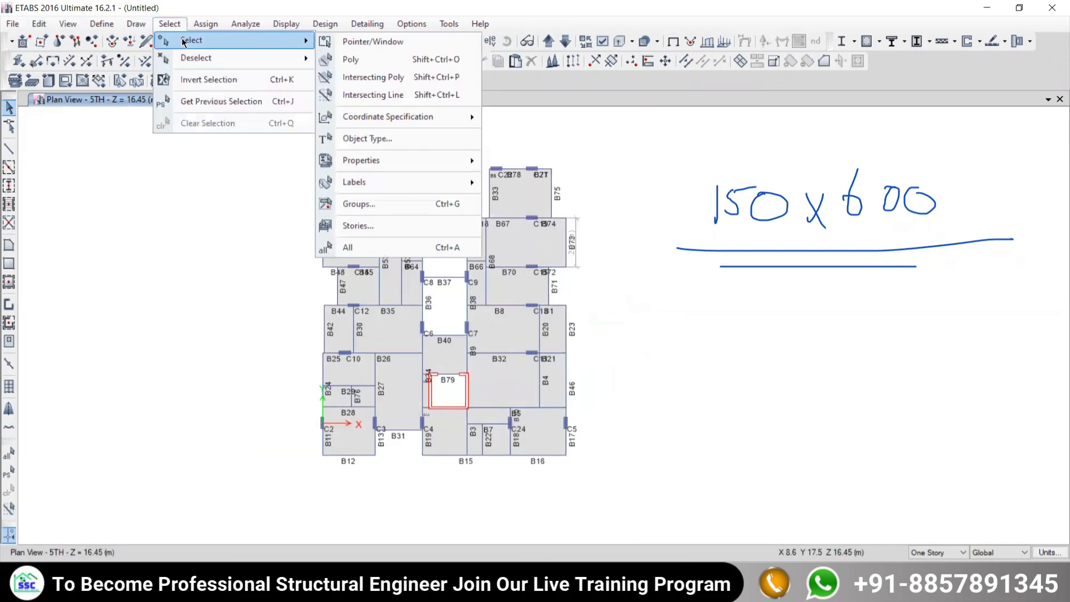
pyautogui.moveTo(357, 184)
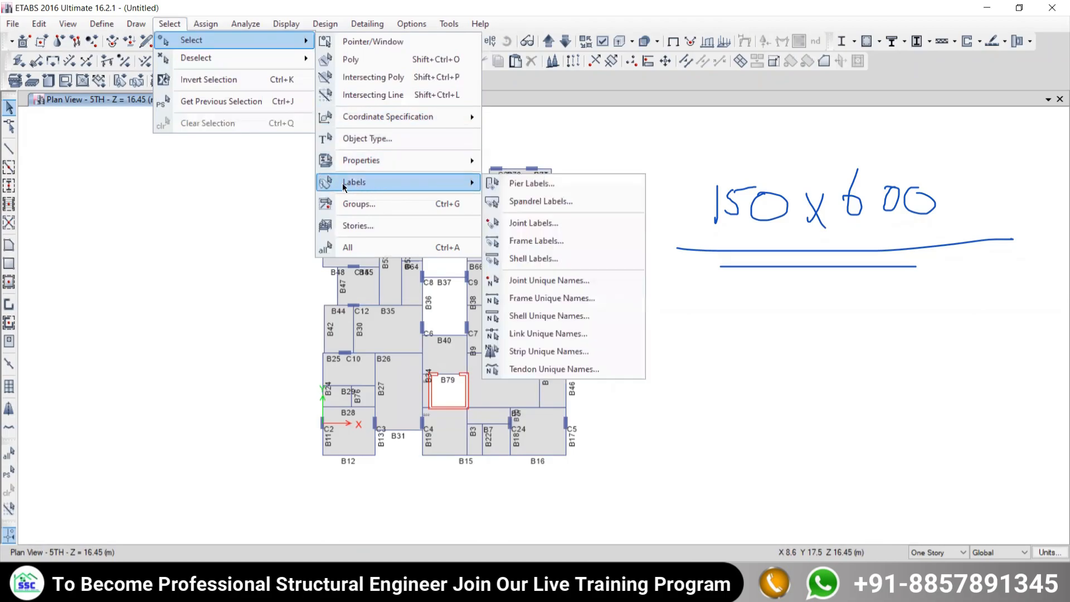
pyautogui.click(525, 242)
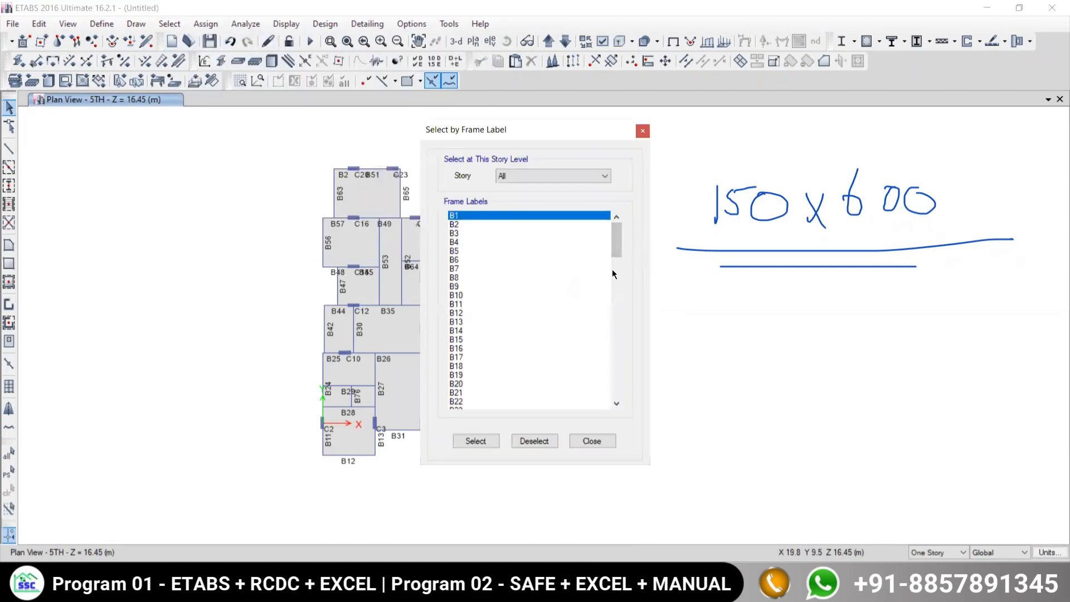
pyautogui.moveTo(613, 245); pyautogui.dragTo(621, 332)
pyautogui.click(480, 330)
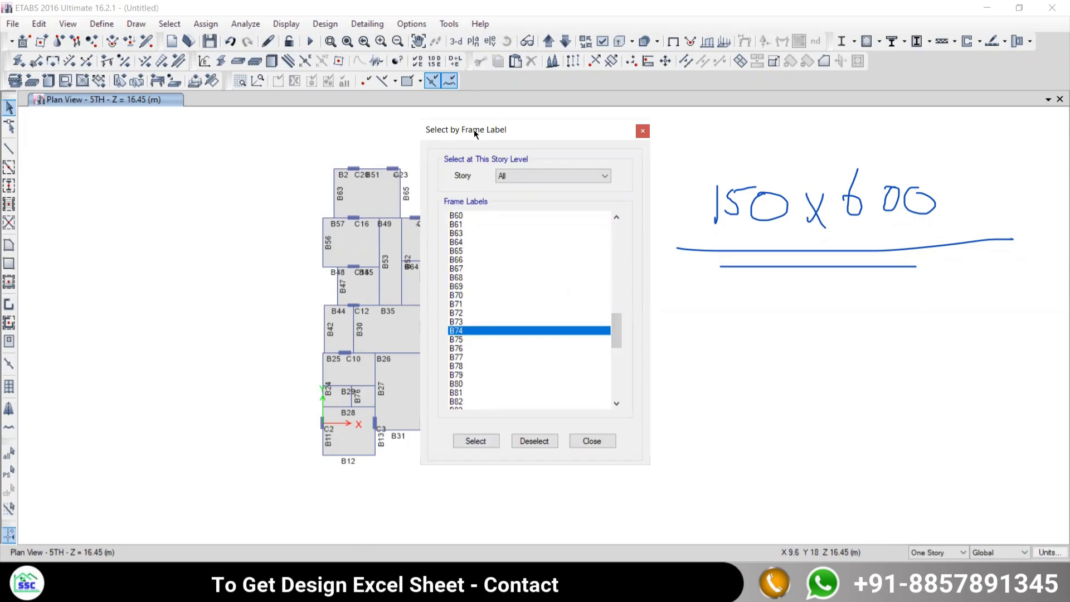
pyautogui.moveTo(474, 129); pyautogui.dragTo(78, 87)
pyautogui.click(72, 400)
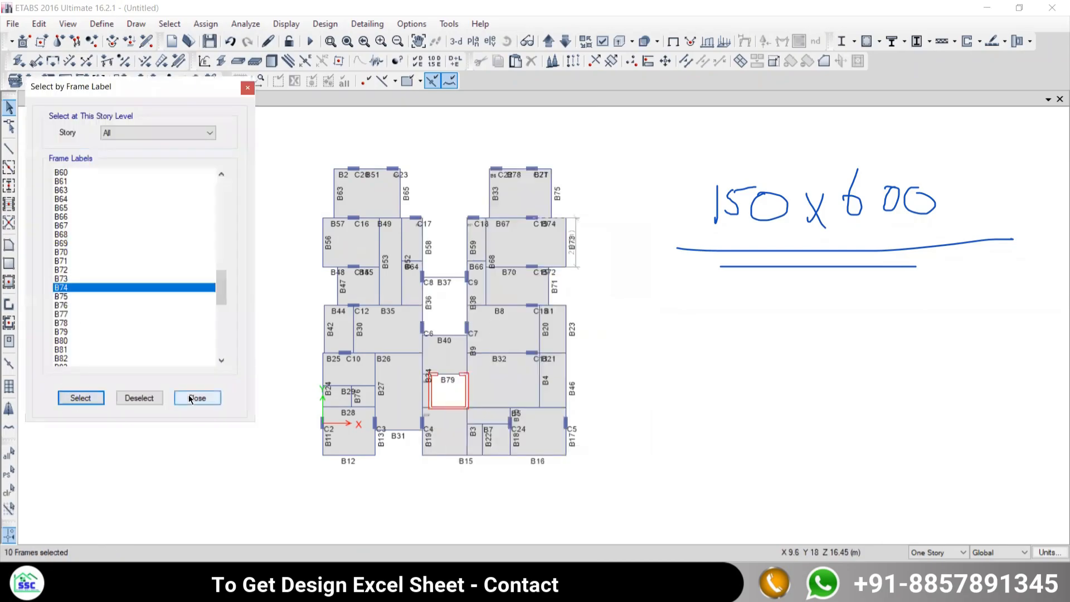
pyautogui.click(190, 398)
pyautogui.rightClick(124, 199)
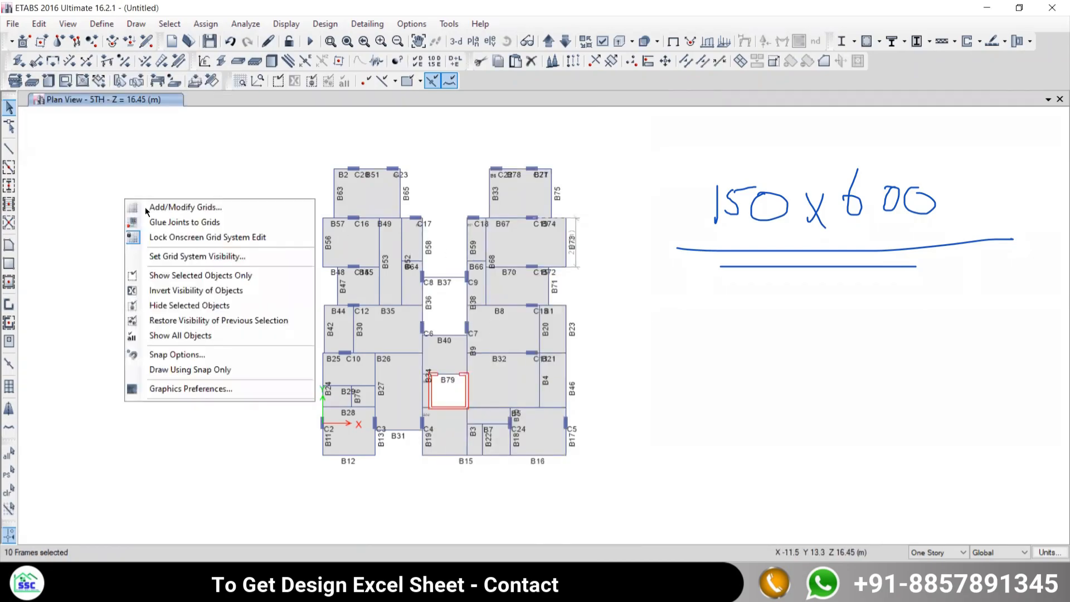
pyautogui.click(158, 276)
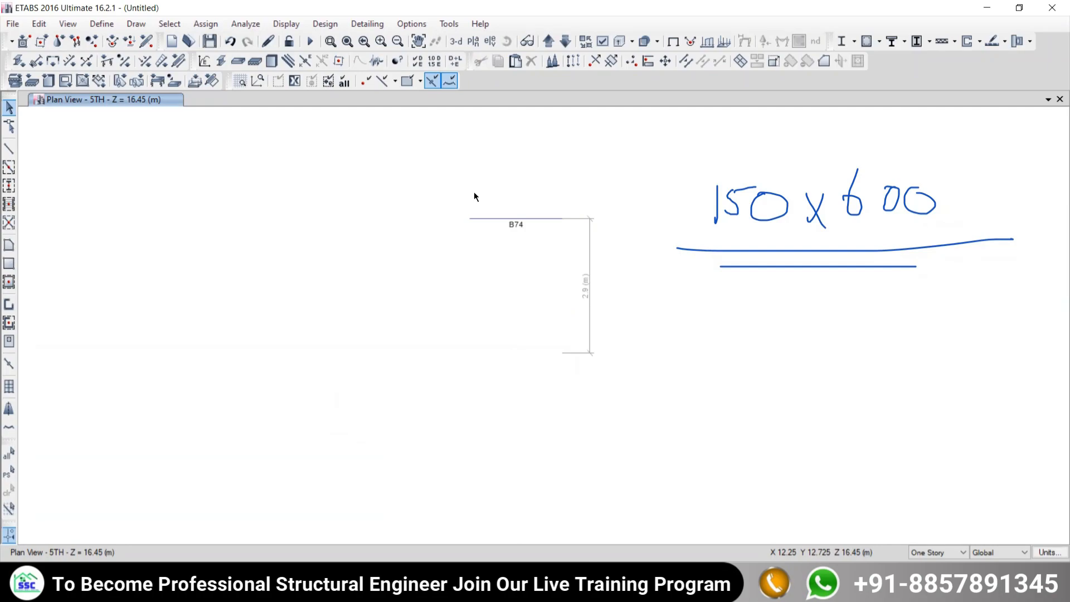
pyautogui.click(169, 23)
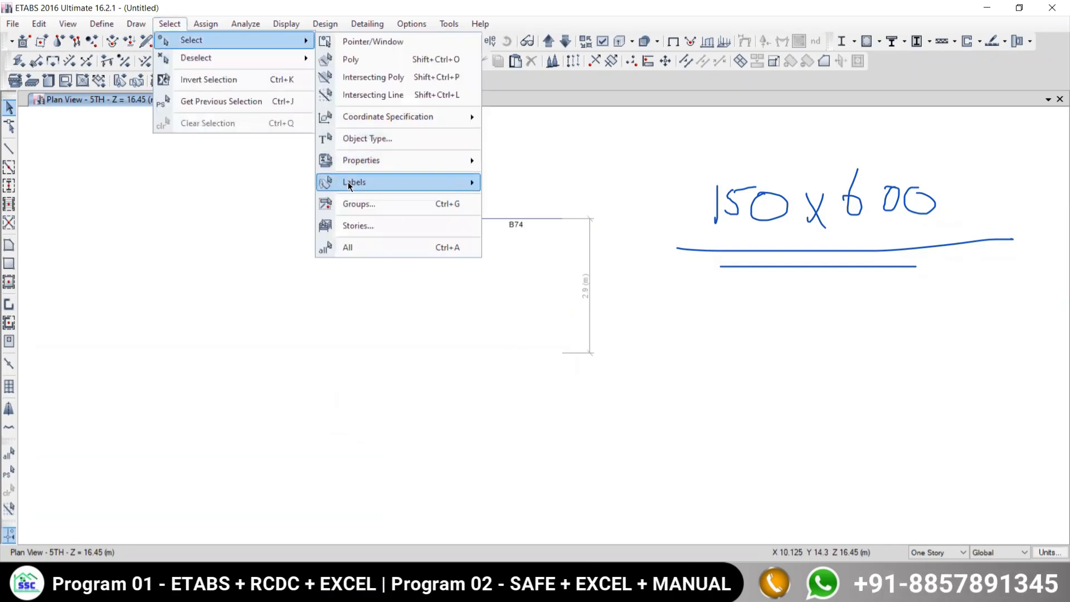
pyautogui.moveTo(388, 182)
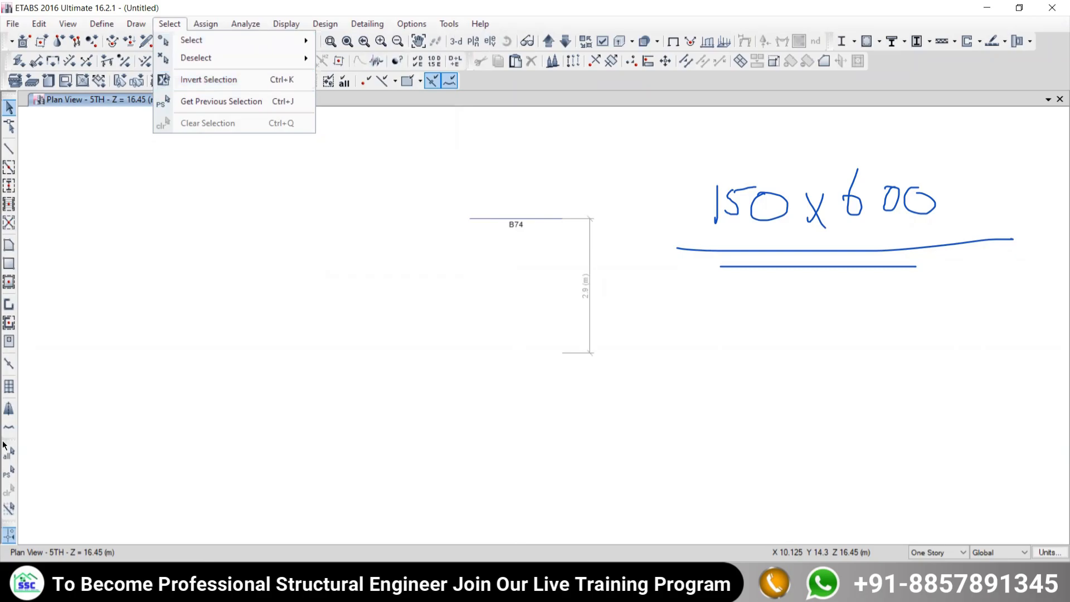
pyautogui.click(6, 492)
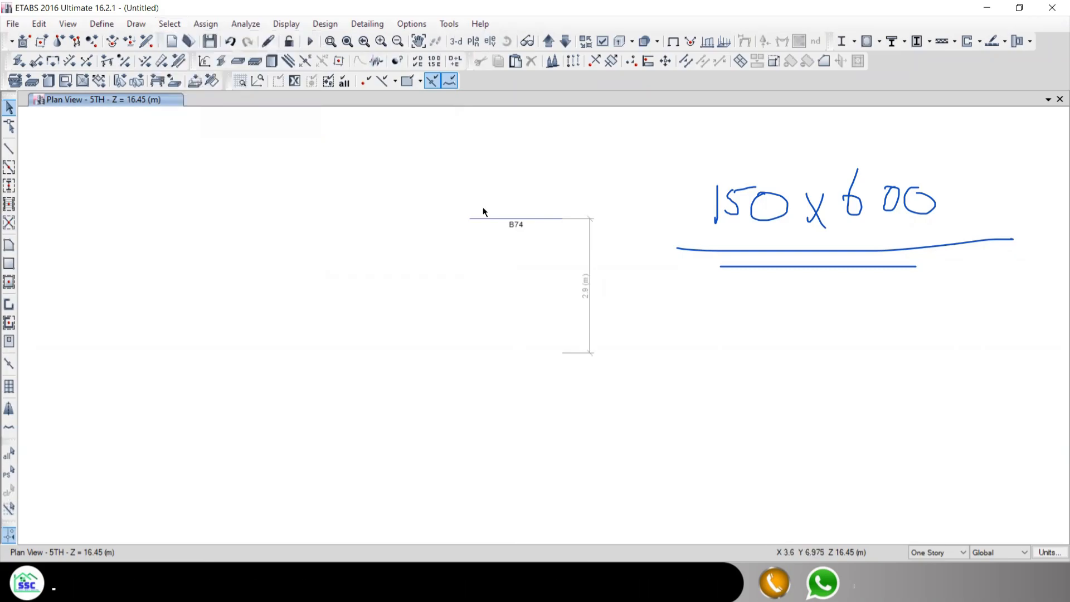
# Reopen the 5TH story plan view and show all objects again
pyautogui.click(473, 42)
pyautogui.click(467, 287)
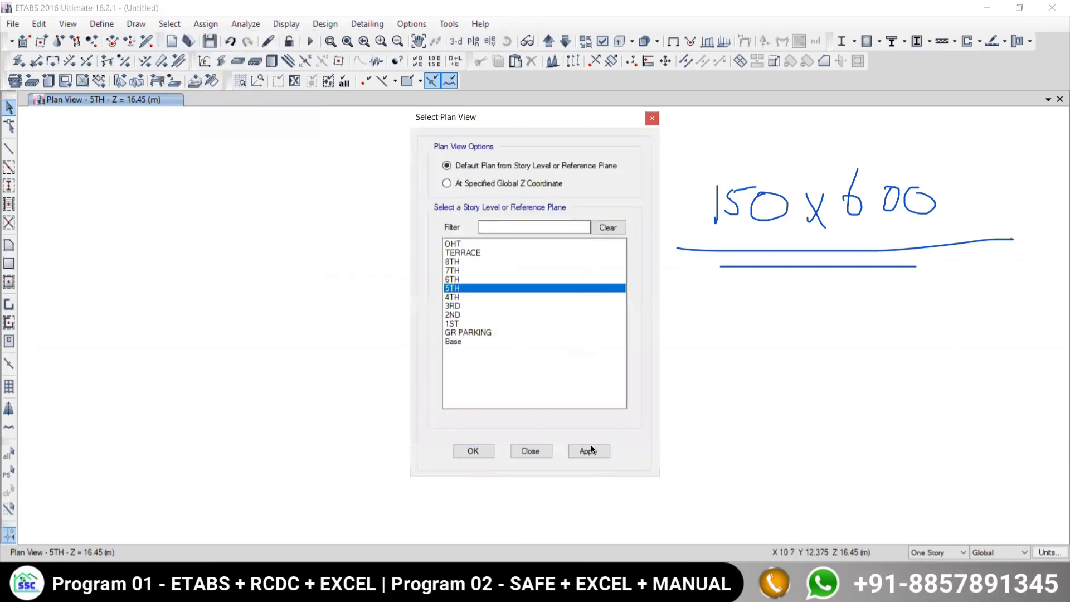
pyautogui.click(534, 451)
pyautogui.rightClick(228, 216)
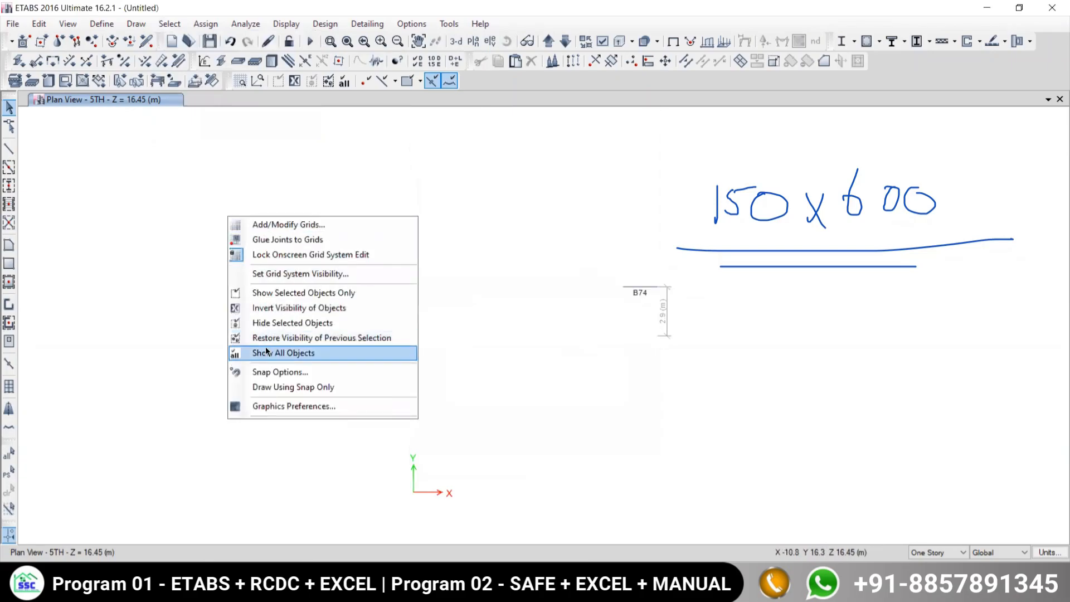
pyautogui.click(264, 354)
pyautogui.moveTo(528, 267); pyautogui.dragTo(473, 128, button='middle')
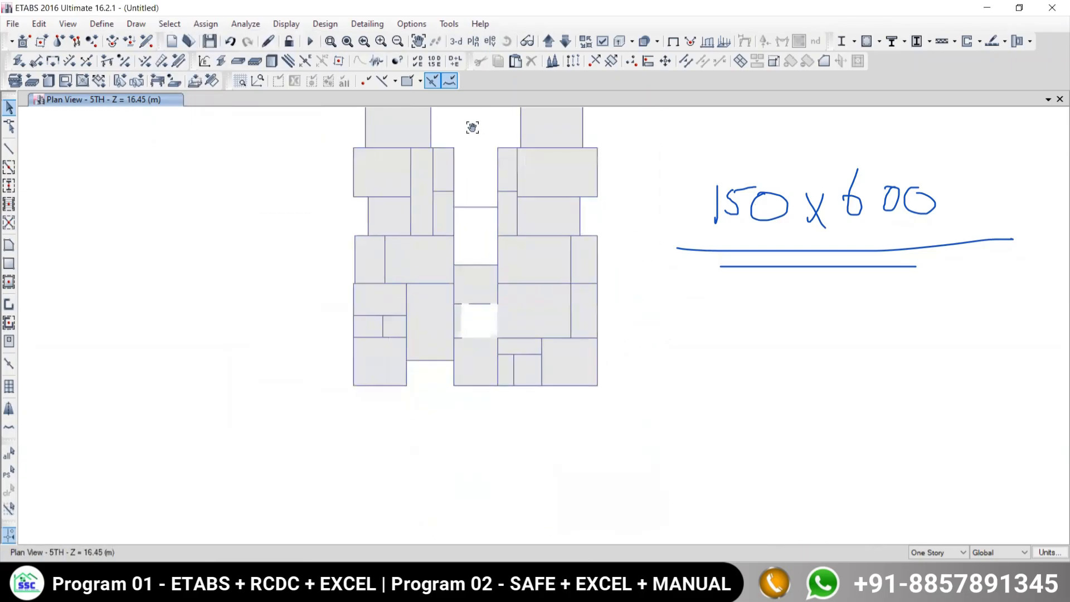
pyautogui.moveTo(461, 248); pyautogui.dragTo(423, 140, button='middle')
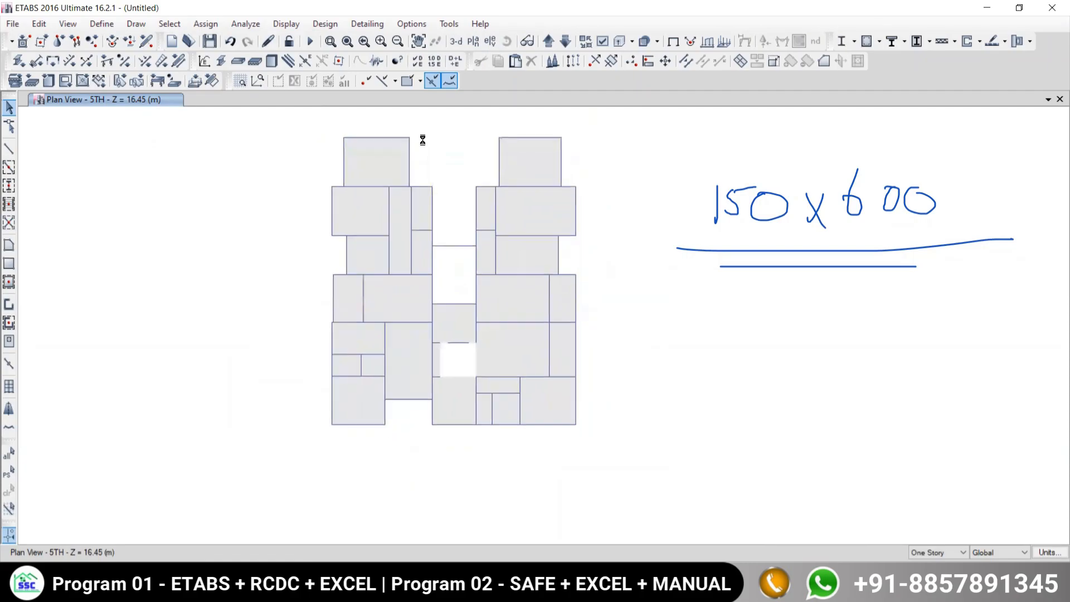
# Switch to the 3-D view and select all walls of the building by object type
pyautogui.click(456, 41)
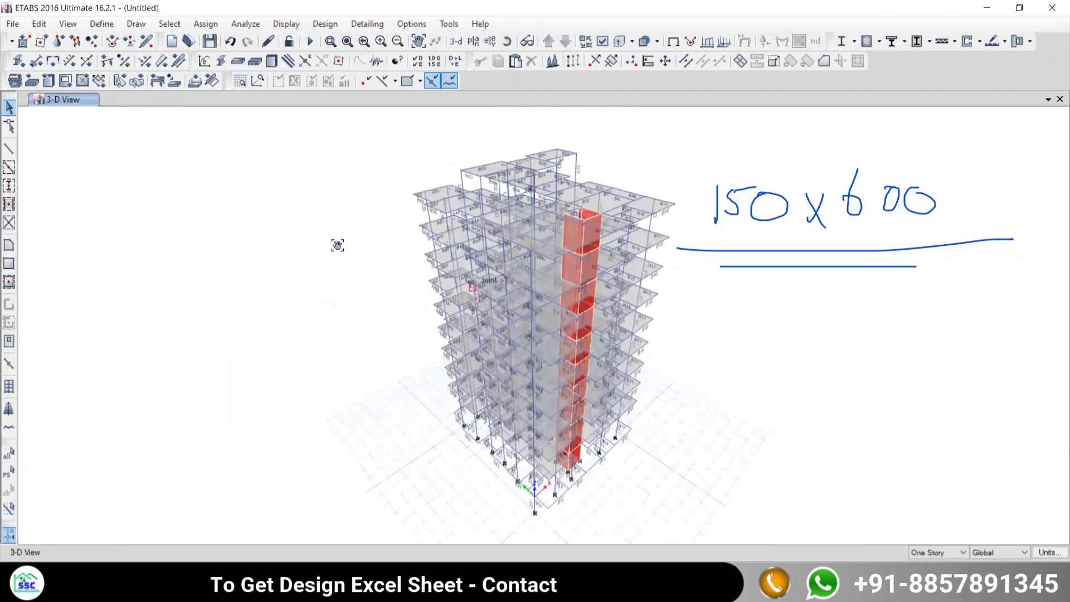
pyautogui.moveTo(337, 245); pyautogui.dragTo(223, 204, button='middle')
pyautogui.click(205, 24)
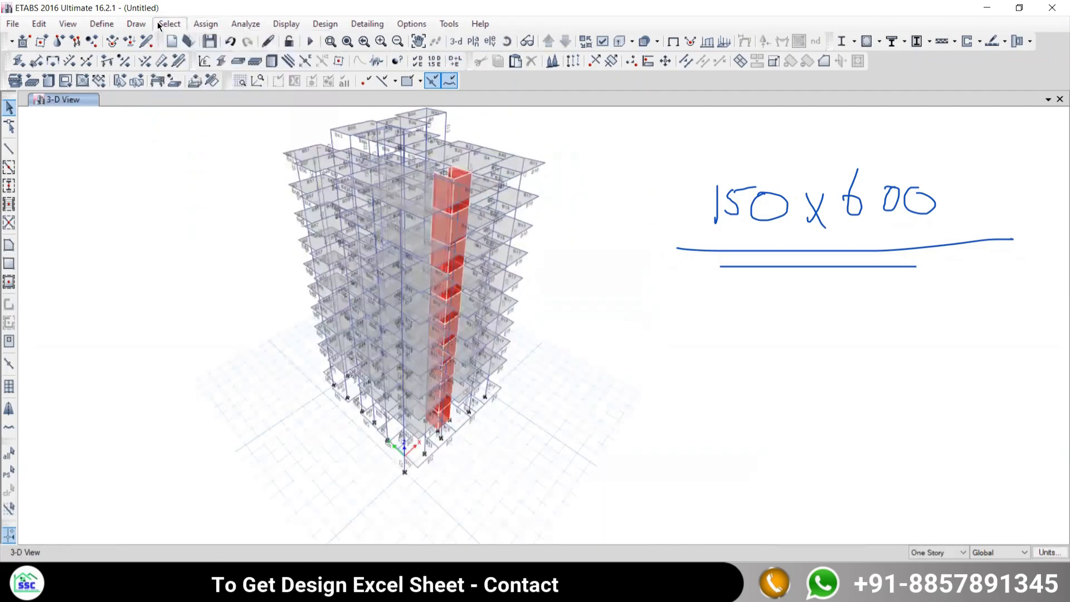
pyautogui.moveTo(158, 21)
pyautogui.click(368, 138)
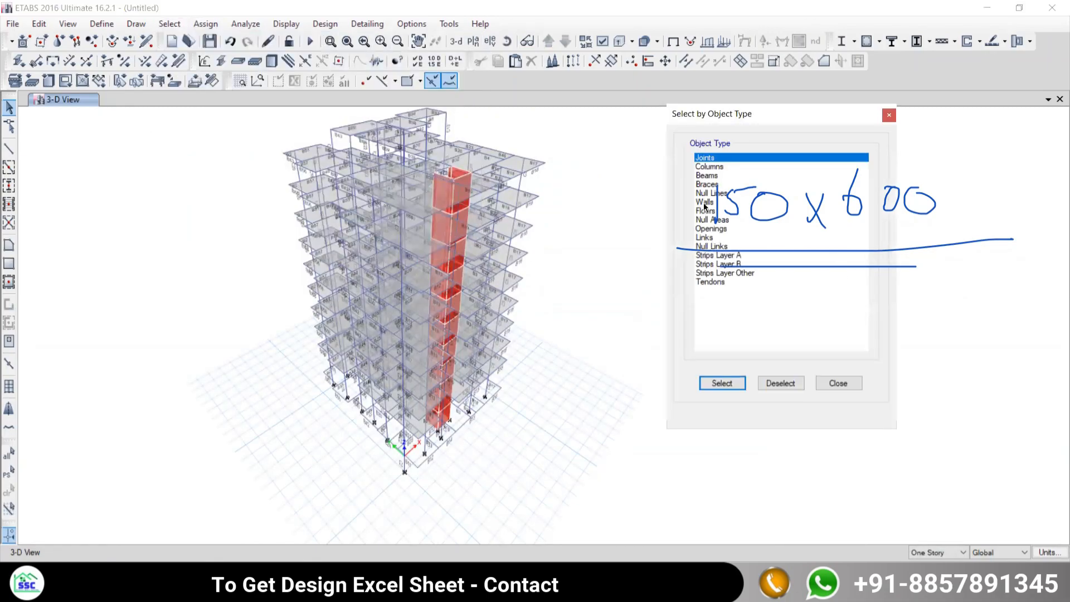
pyautogui.click(704, 203)
pyautogui.click(722, 383)
pyautogui.click(841, 384)
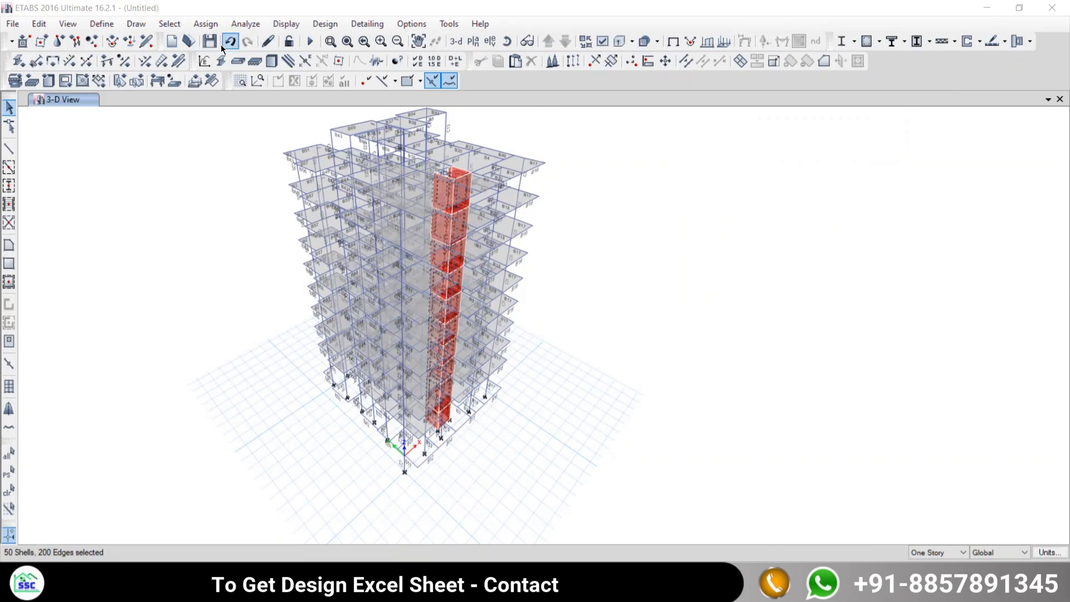
# Invert the wall selection and show only the selected objects so the walls are hidden
pyautogui.click(168, 25)
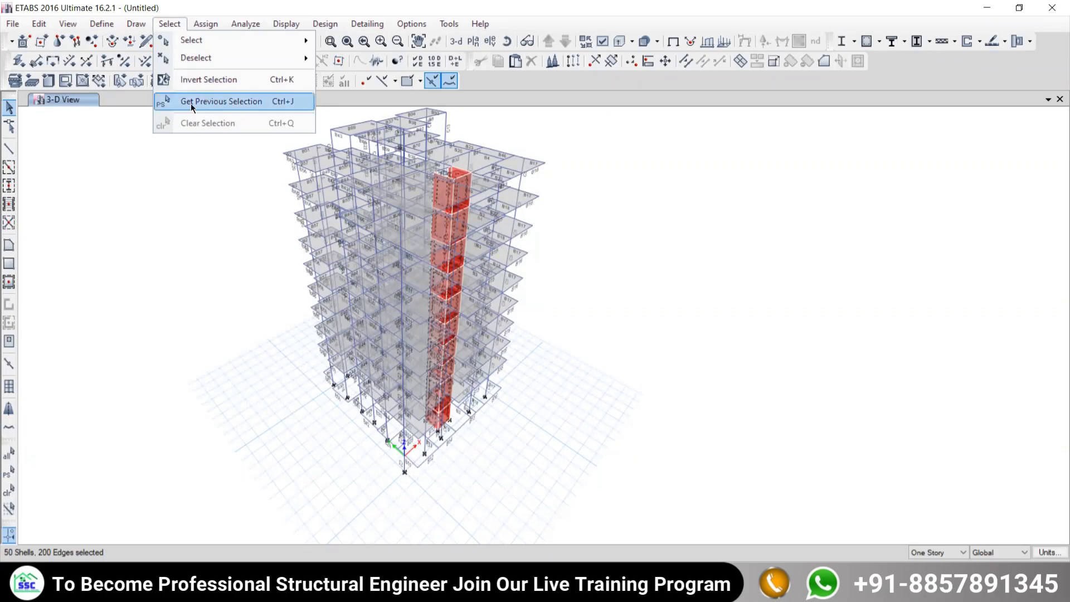
pyautogui.click(192, 82)
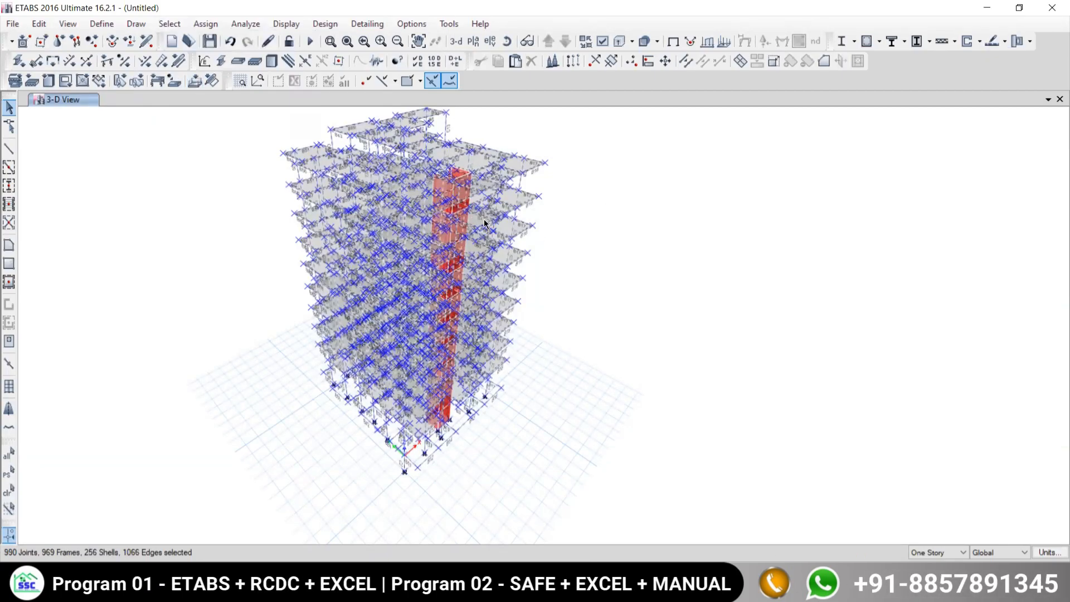
pyautogui.rightClick(578, 163)
pyautogui.click(623, 241)
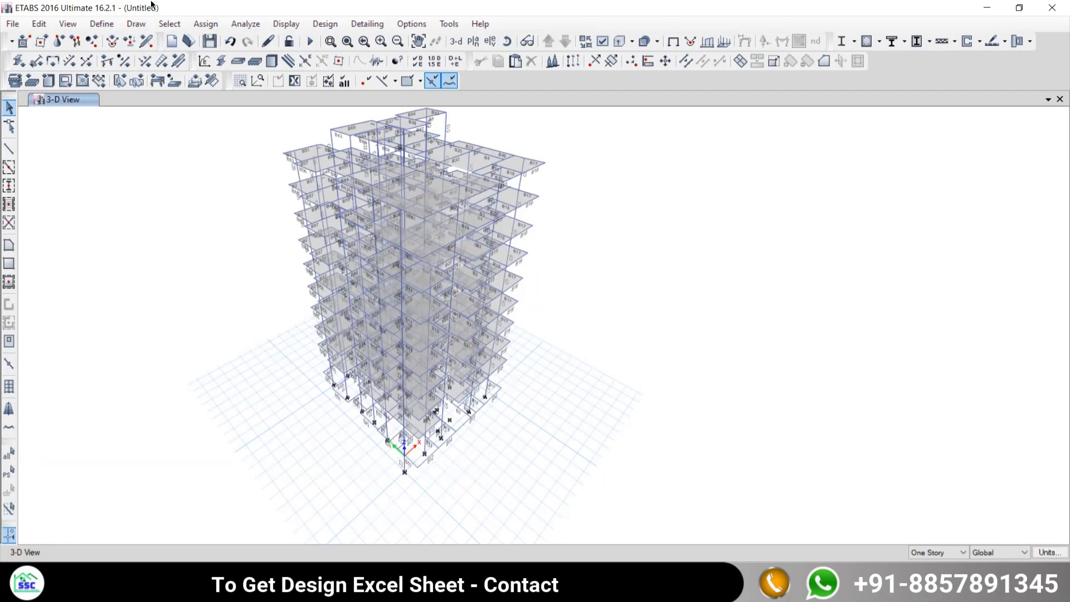
# Switch to IMPORTANT COMMANDS.pdf in the browser and select the text of item 7 about select, deselect and previous selection
pyautogui.click(169, 23)
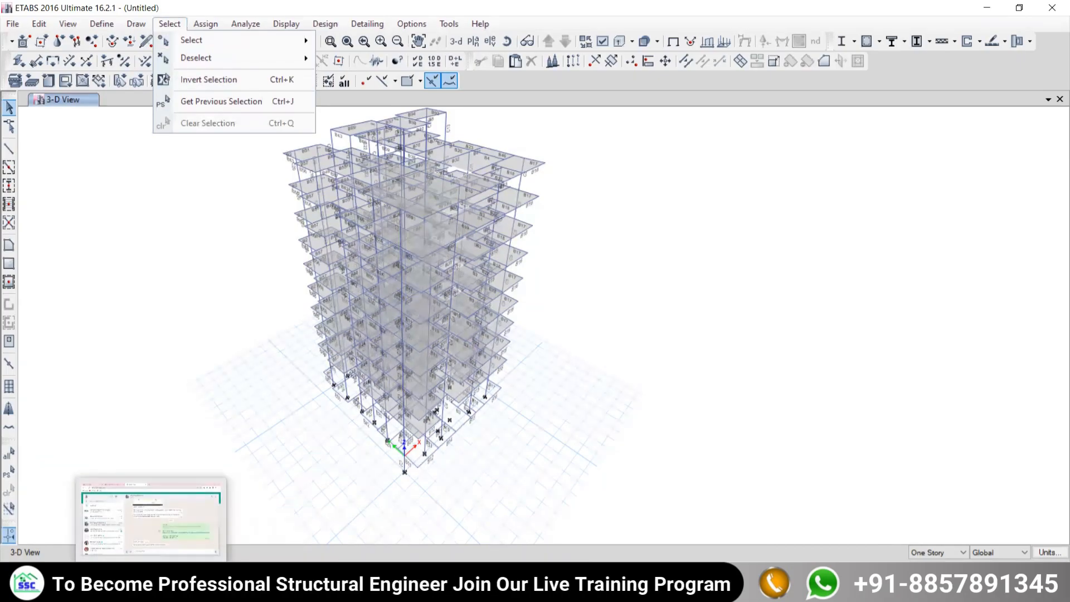
pyautogui.click(506, 351)
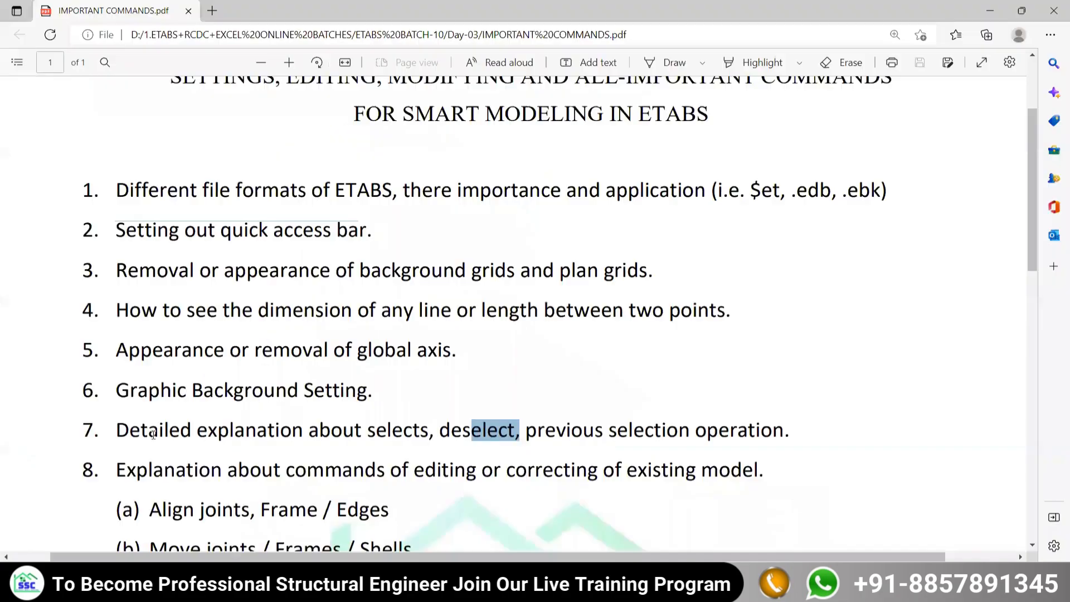
pyautogui.moveTo(114, 430); pyautogui.dragTo(795, 433)
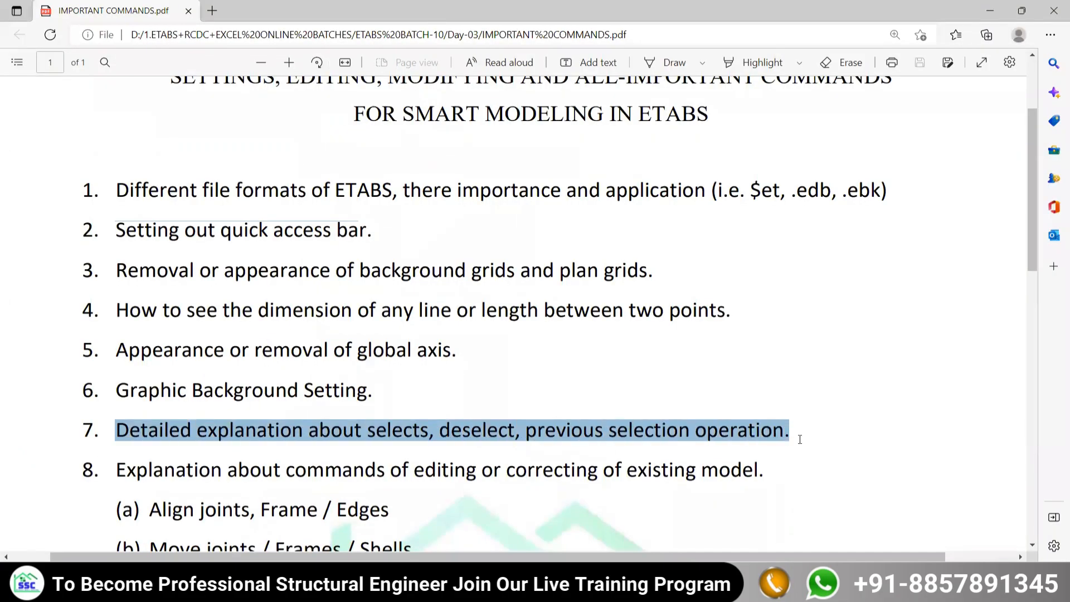